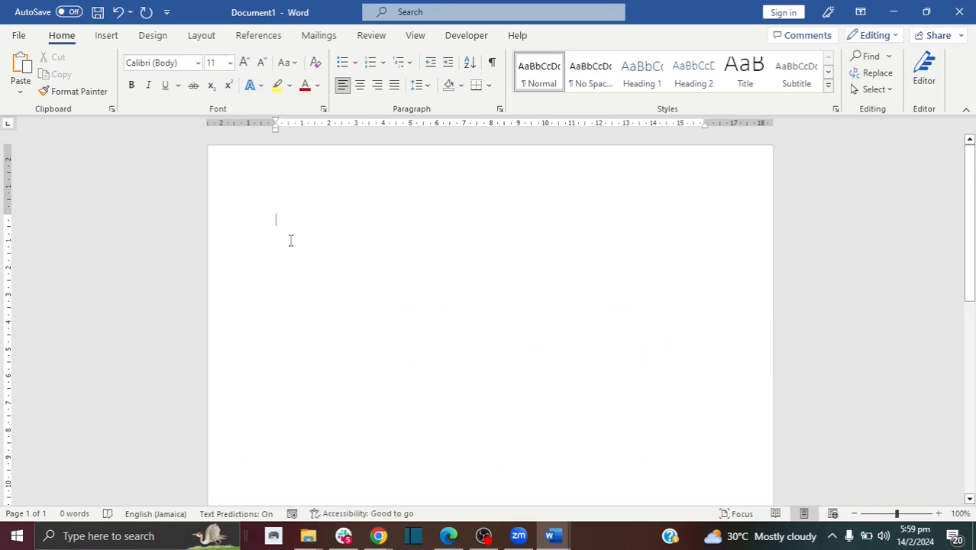
Enter the title "The History of Koalas" on the first line of the blank document.
text(Hist)
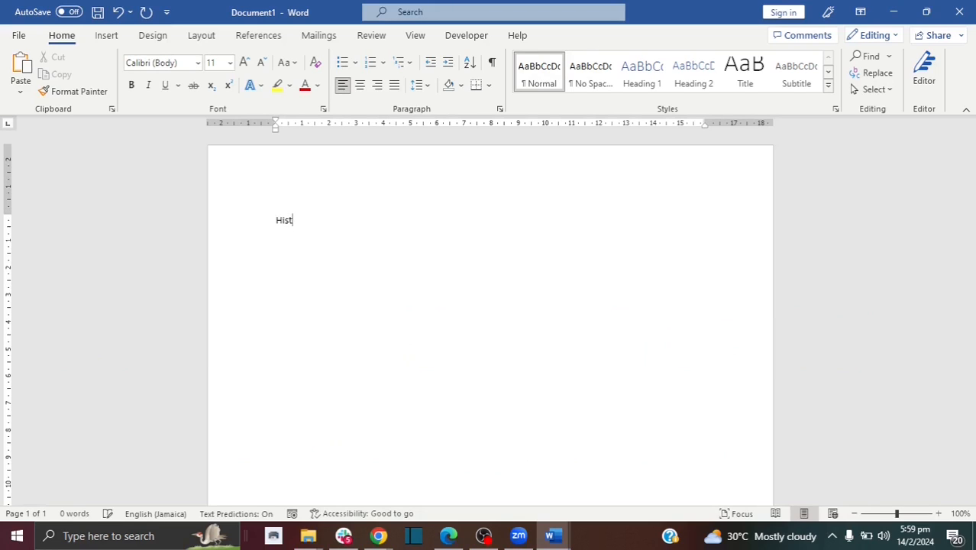
text(The Hist)
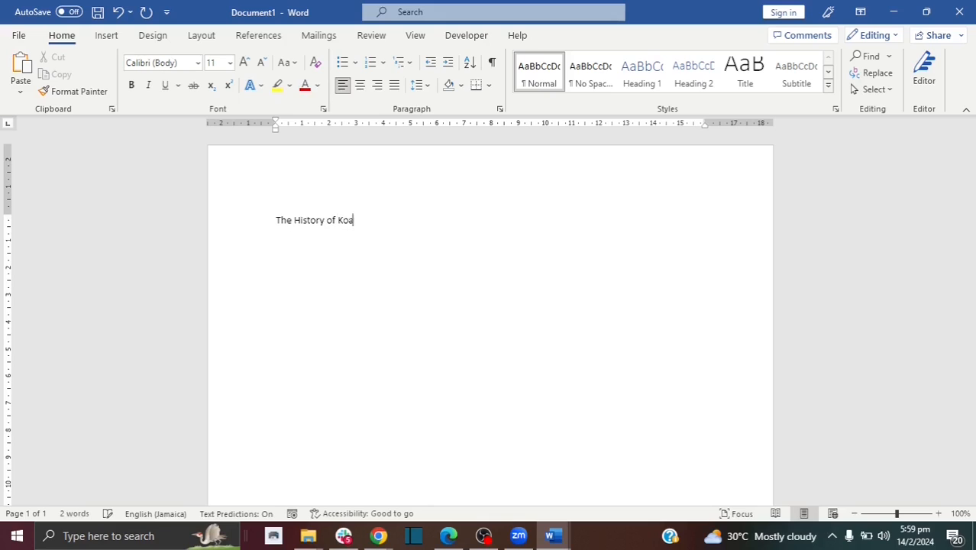
text(ory of Koala)
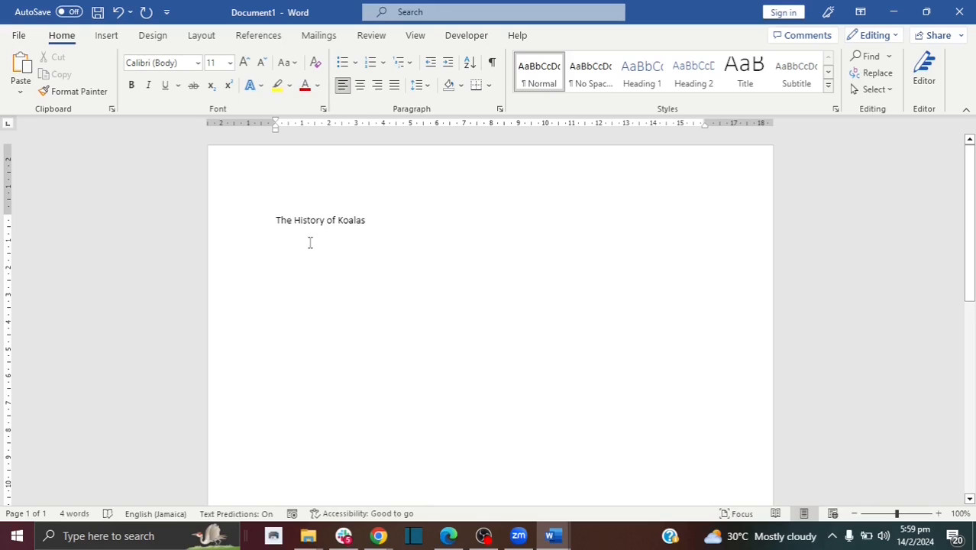
text(s)
key(Return)
Change the font of the title line to ADLaM Display.
click(213, 220)
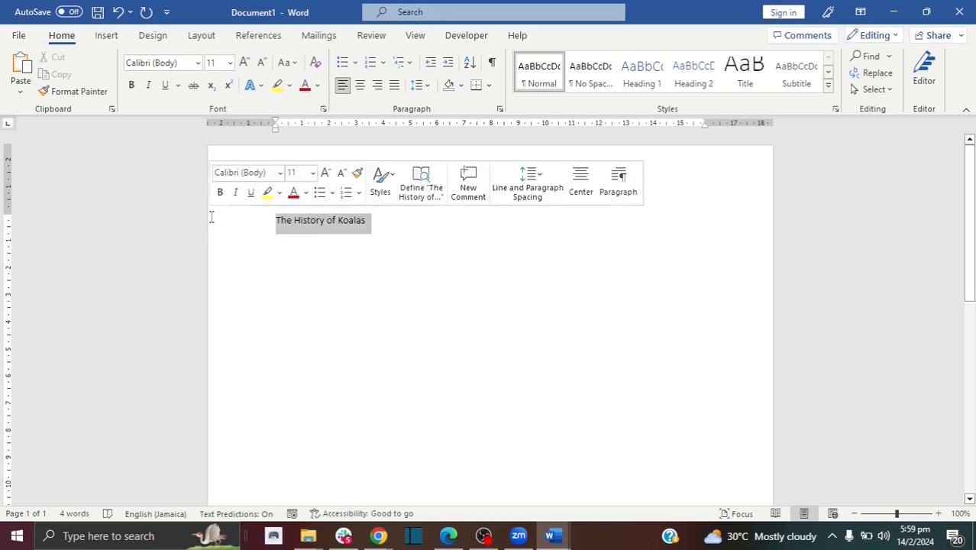
click(197, 64)
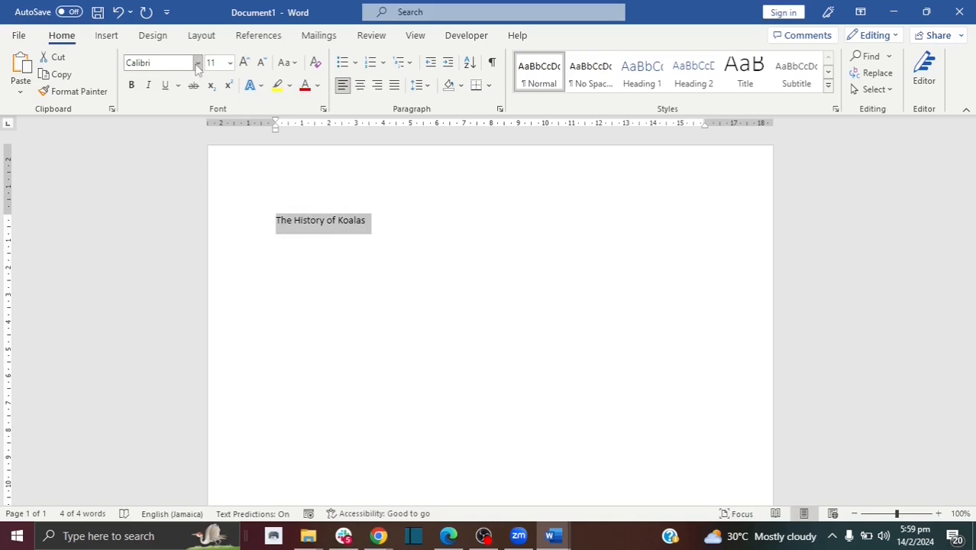
click(197, 68)
click(197, 65)
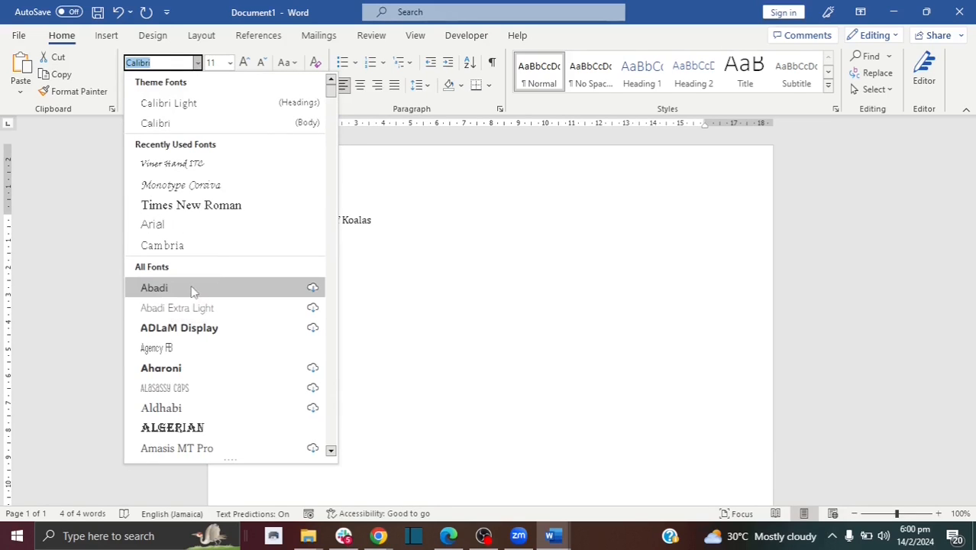
click(185, 327)
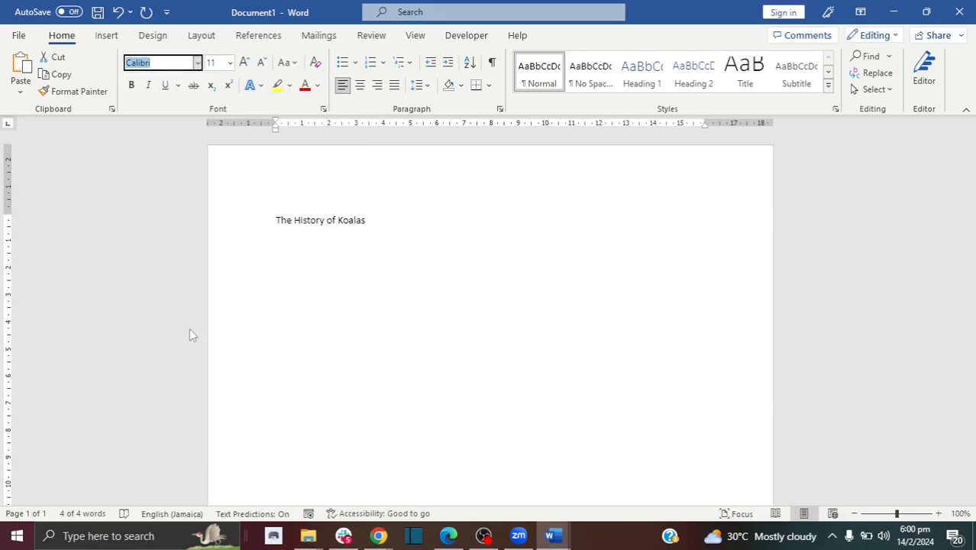
click(337, 223)
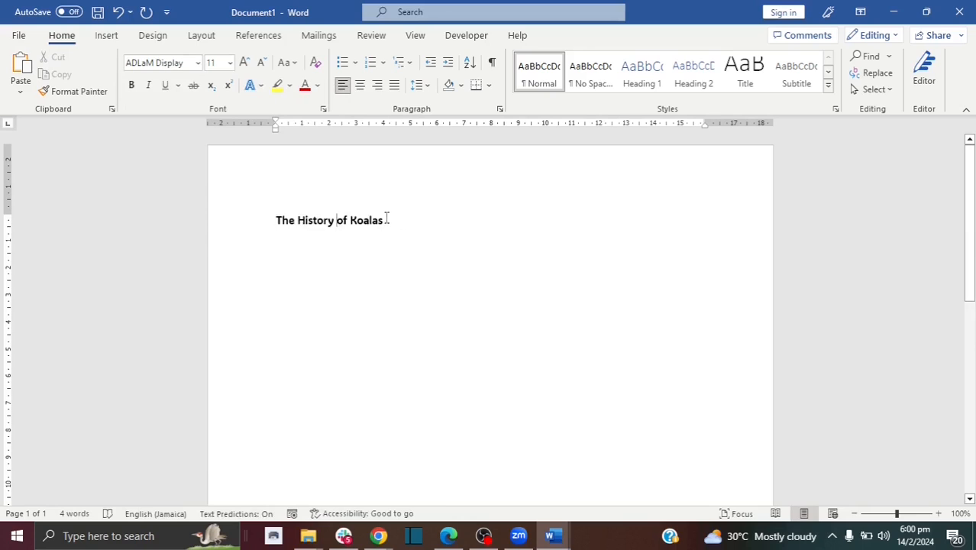
Try right and left alignment on the title, ending with it centered on the page.
drag(387, 220, 276, 222)
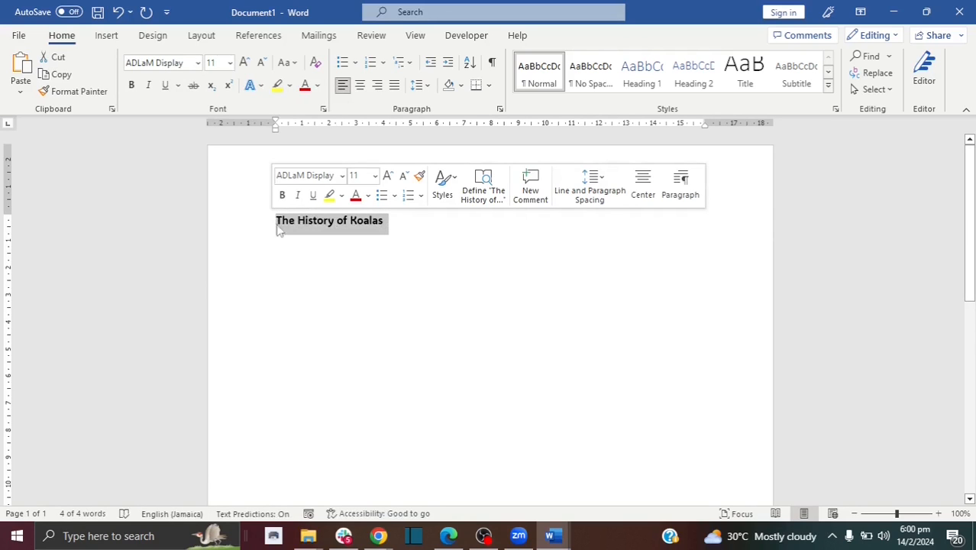
click(361, 87)
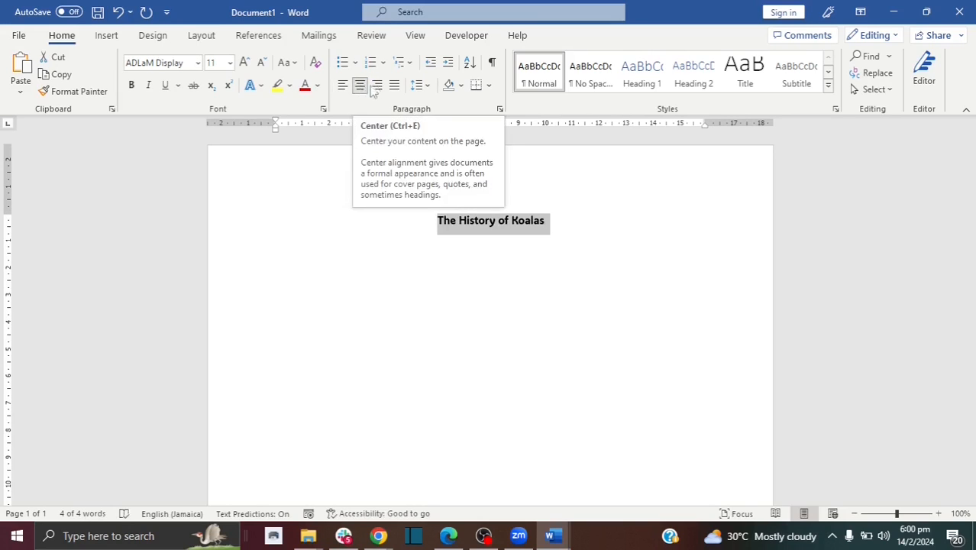
click(379, 87)
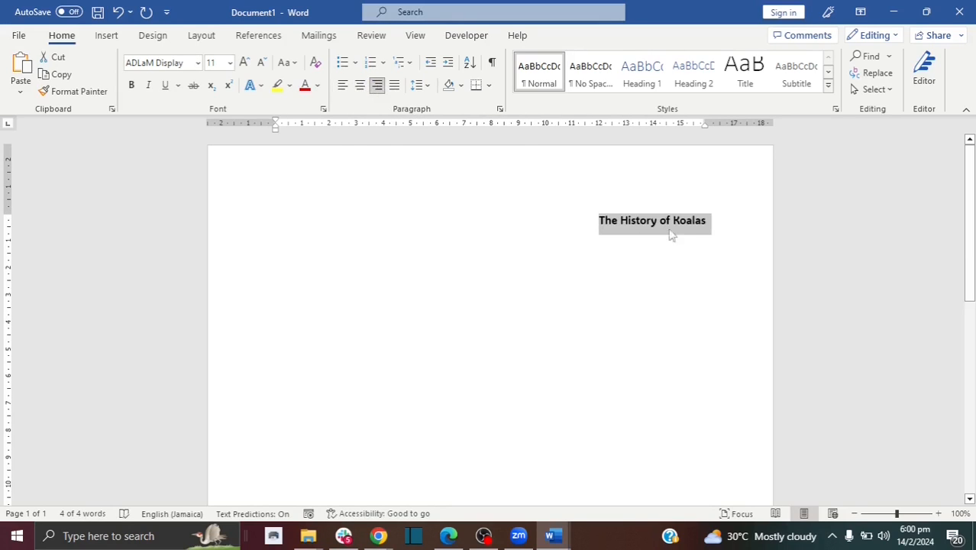
click(344, 87)
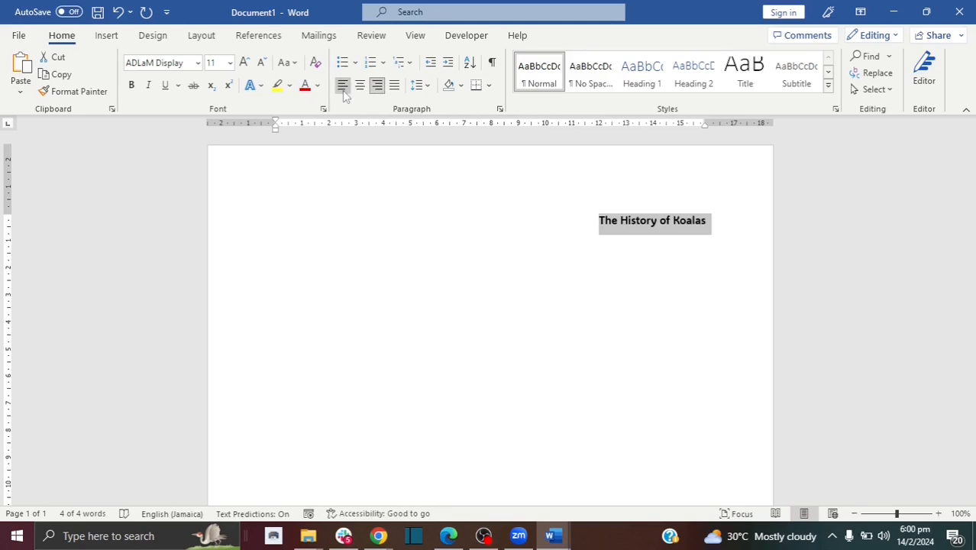
click(360, 87)
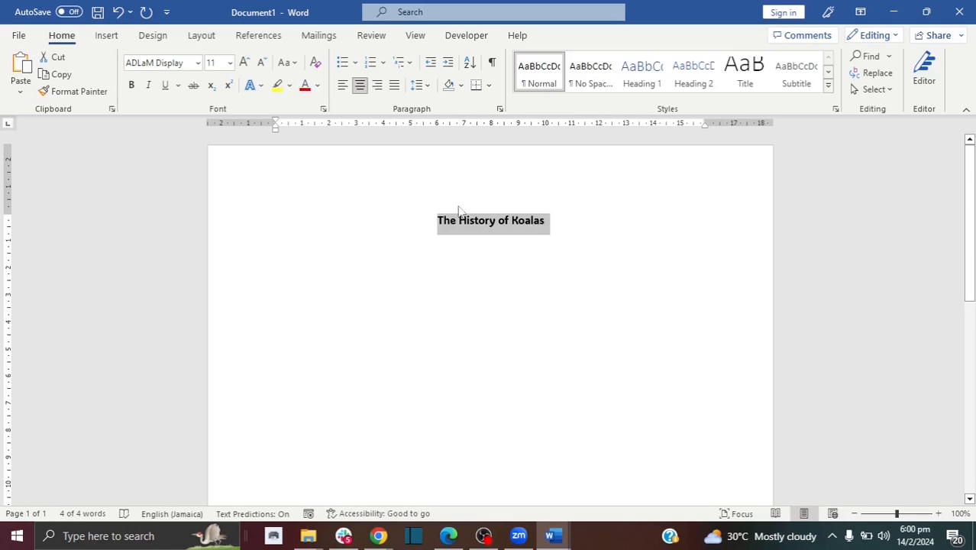
Set the title's font size to 20, and enlarge it stepwise to 48.
click(214, 62)
key(Return)
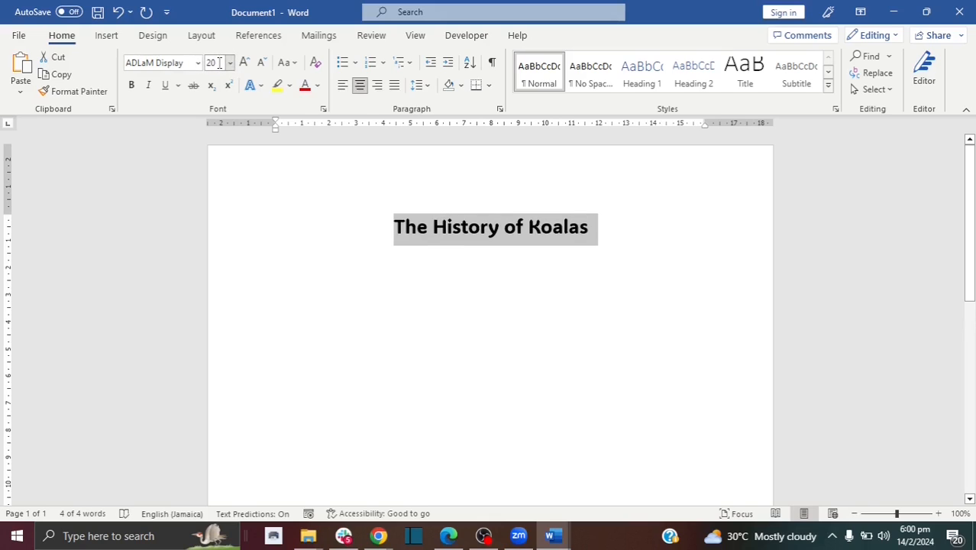
click(219, 63)
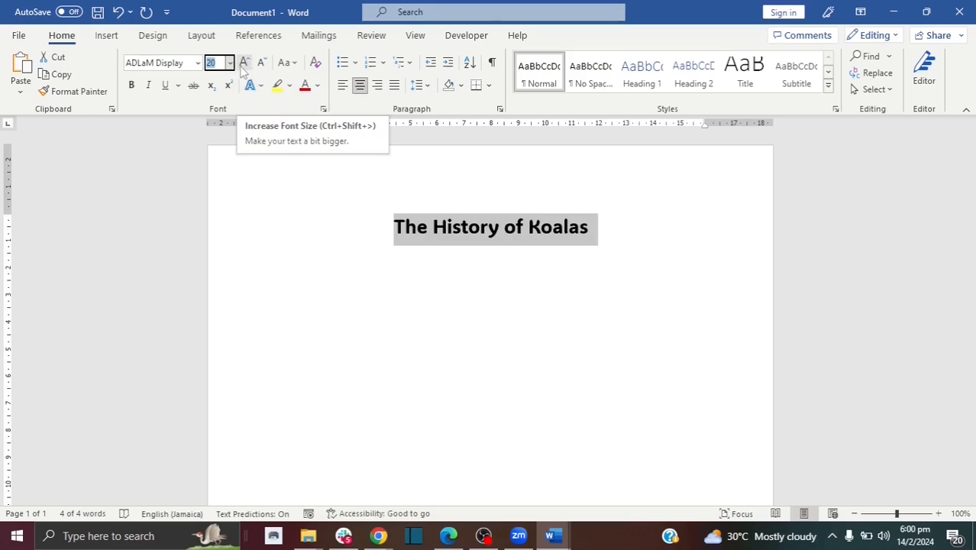
click(244, 63)
click(245, 63)
click(244, 62)
click(243, 64)
click(244, 63)
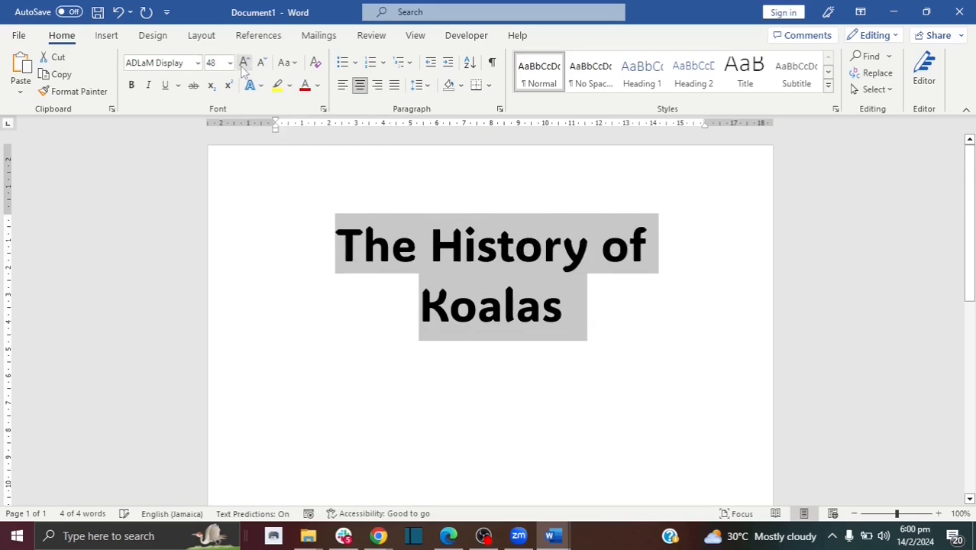
Try title font sizes up to 90 and above, and reduce the size back to 48.
click(244, 63)
click(245, 63)
click(244, 62)
click(245, 63)
click(261, 64)
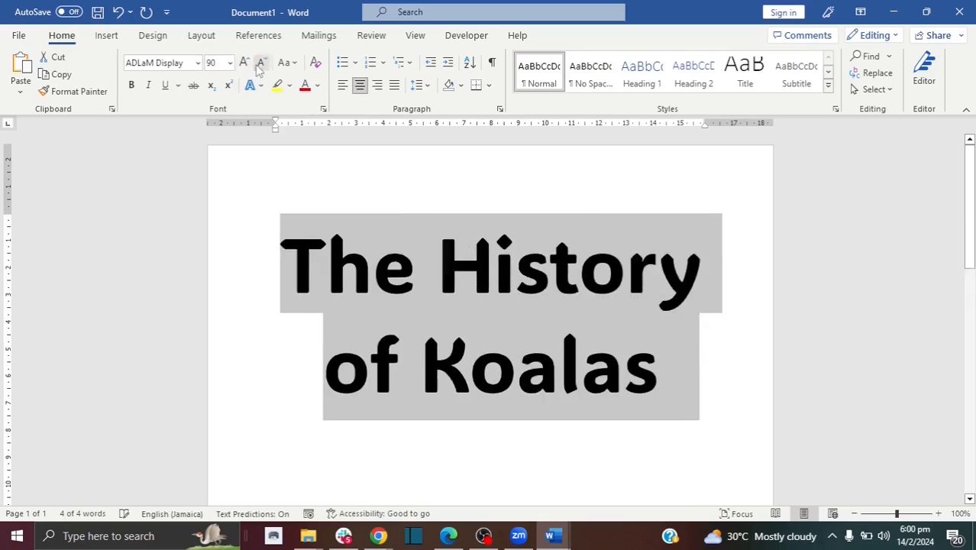
click(260, 65)
click(261, 64)
click(244, 62)
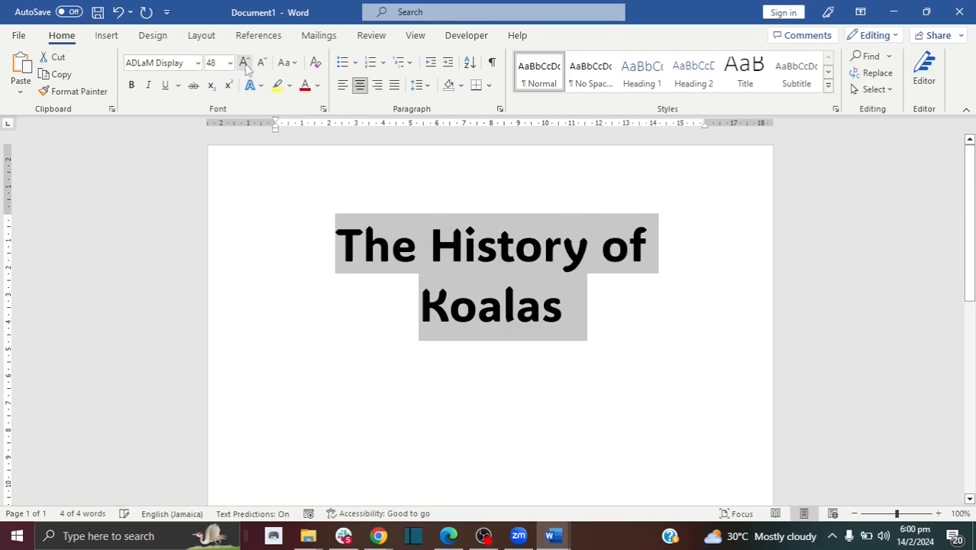
Add two new lines after the end of the title.
click(334, 245)
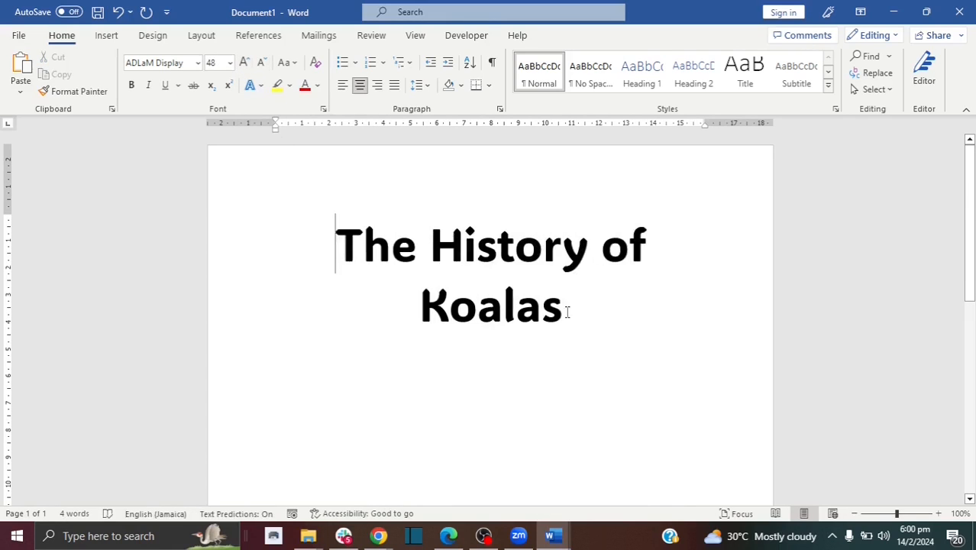
click(567, 312)
key(Return)
key(Return)
Switch to the Chrome window with the "This history of Koalas" search and show its image results.
mouse_move(378, 536)
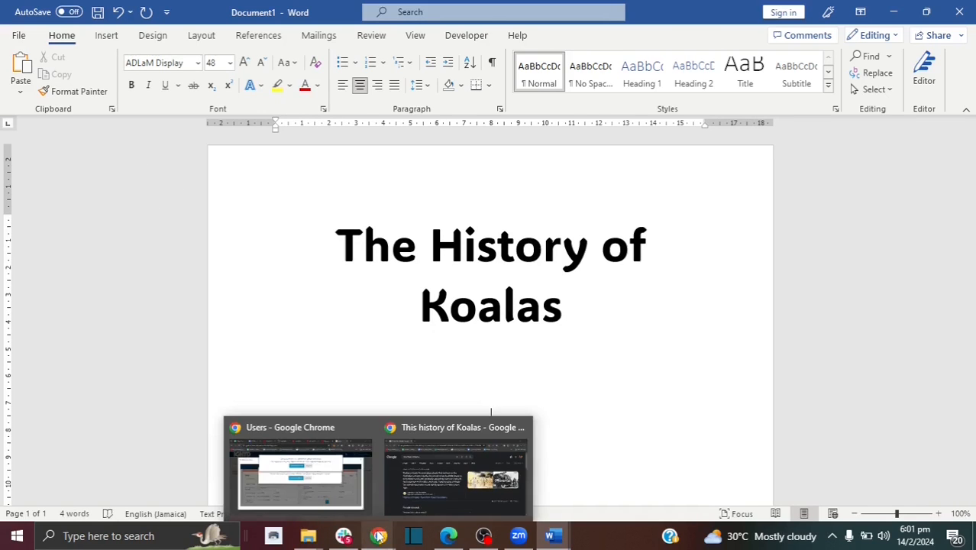
click(434, 456)
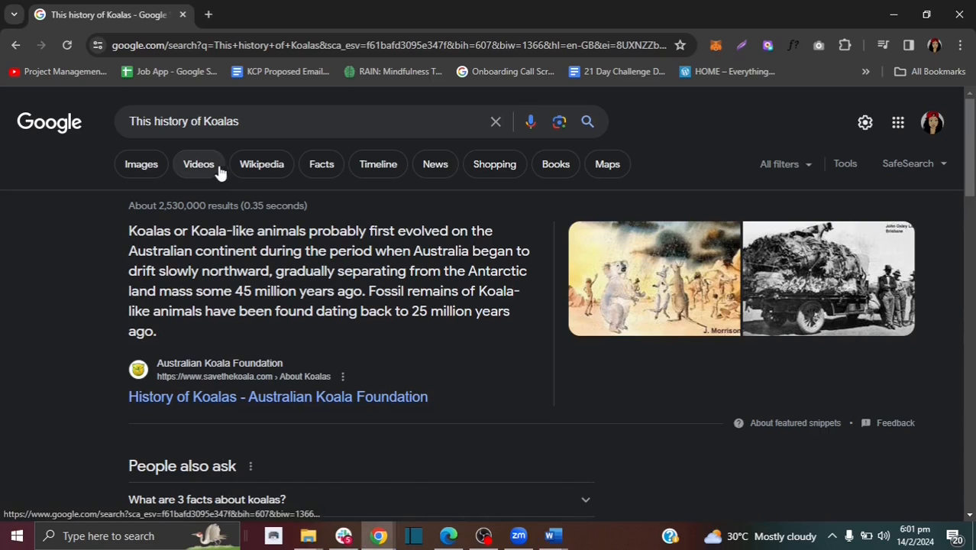
click(142, 168)
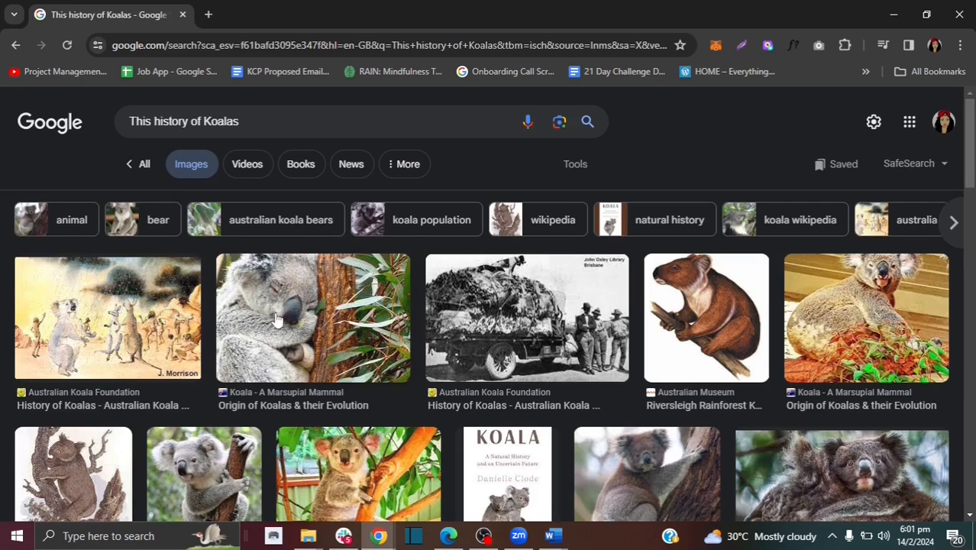
scroll(969, 145, down, 1)
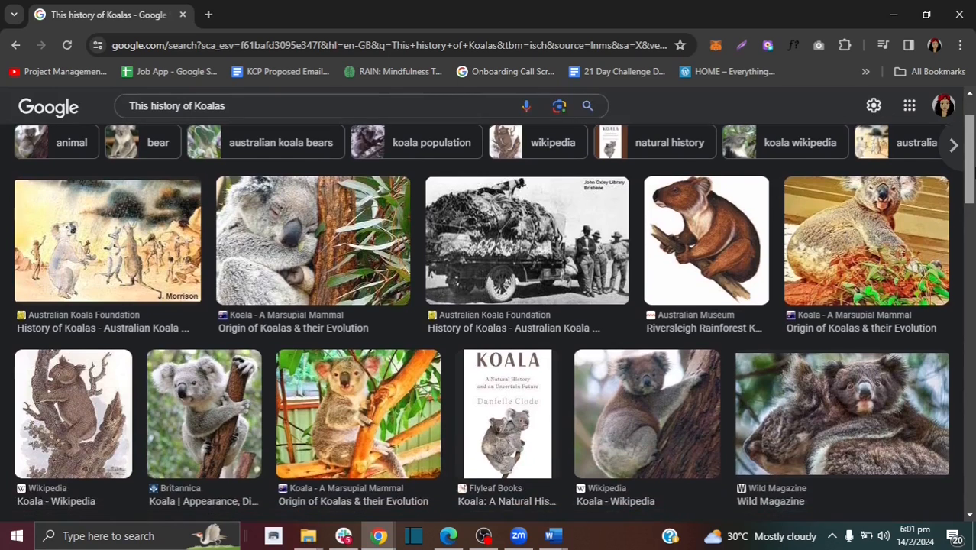
Open the Britannica photo of the koala holding a branch and copy the image.
click(239, 403)
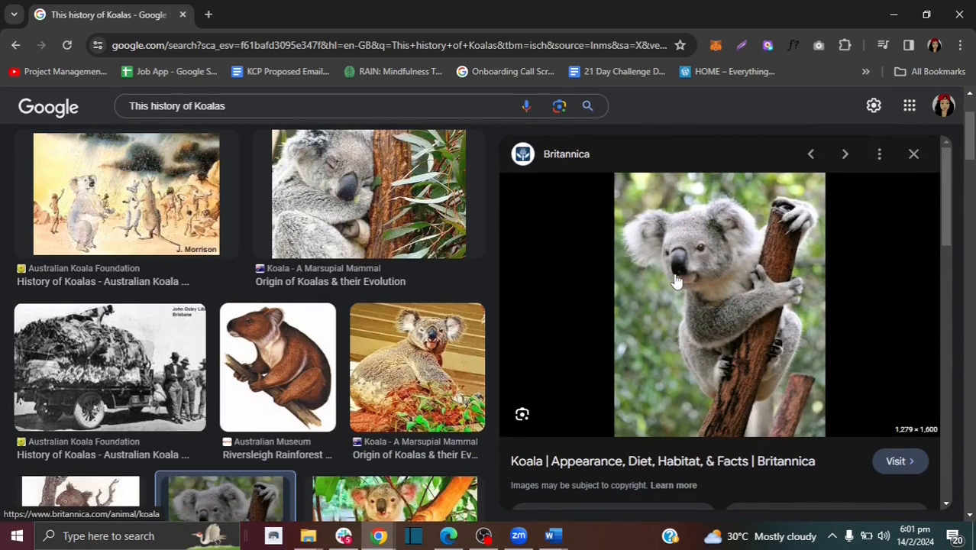
right_click(675, 281)
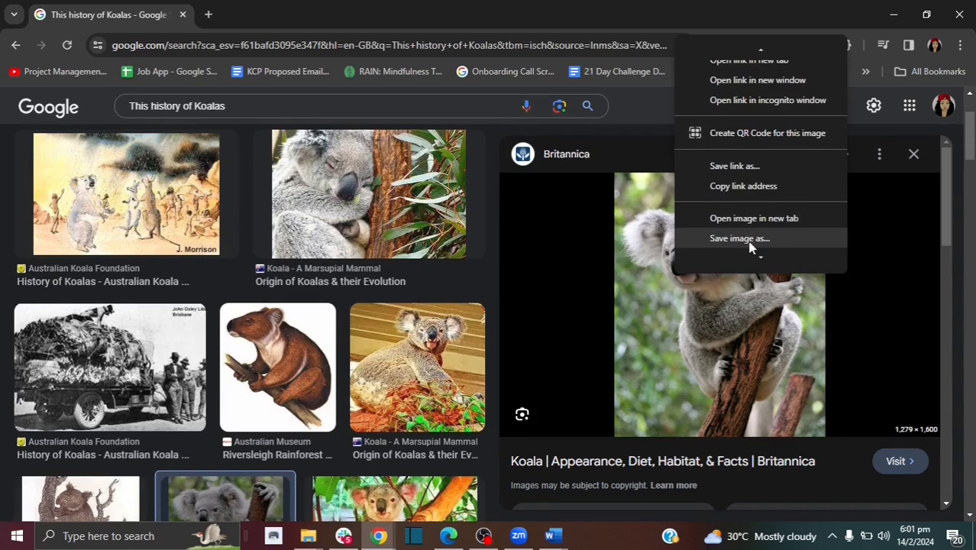
scroll(752, 245, down, 2)
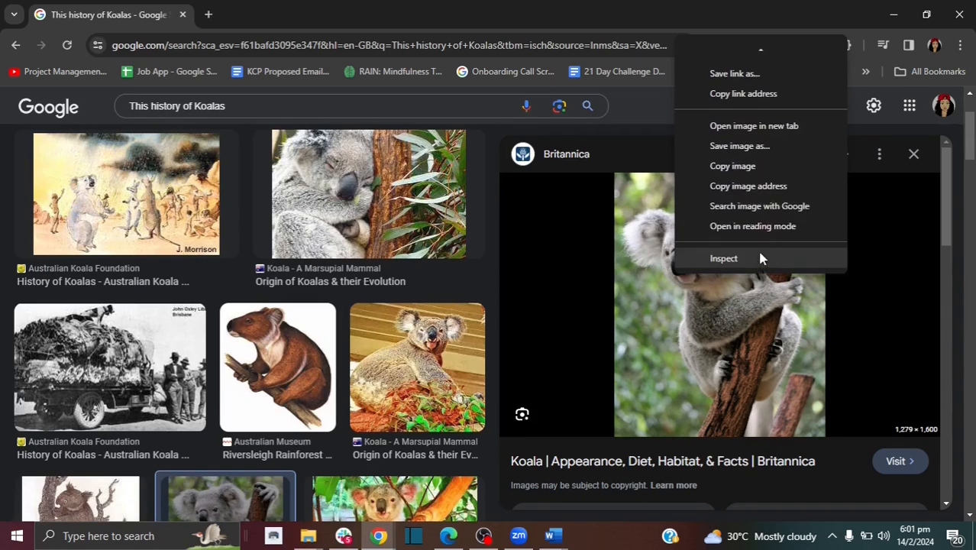
click(740, 173)
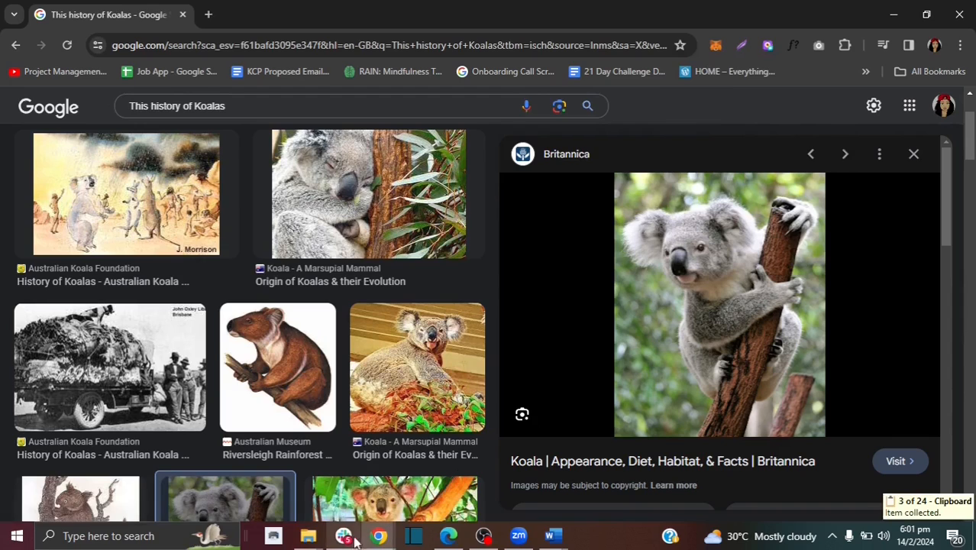
Switch back to Document1 in Word and paste the koala image below the title, keeping source formatting.
click(553, 536)
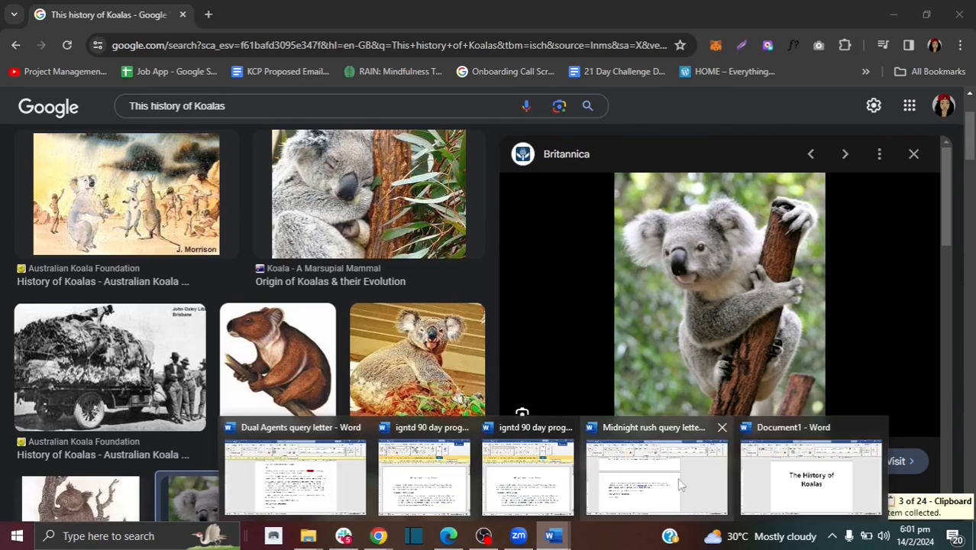
click(809, 476)
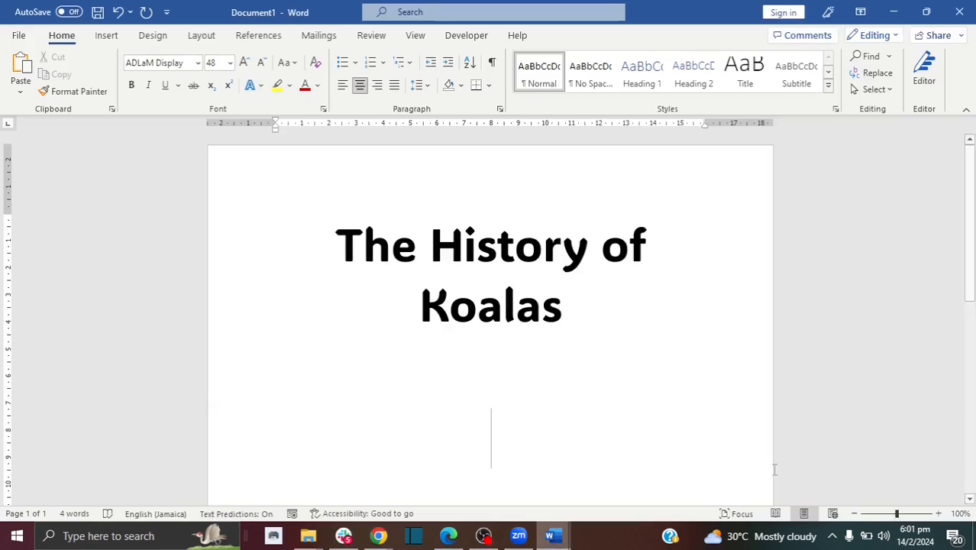
right_click(509, 414)
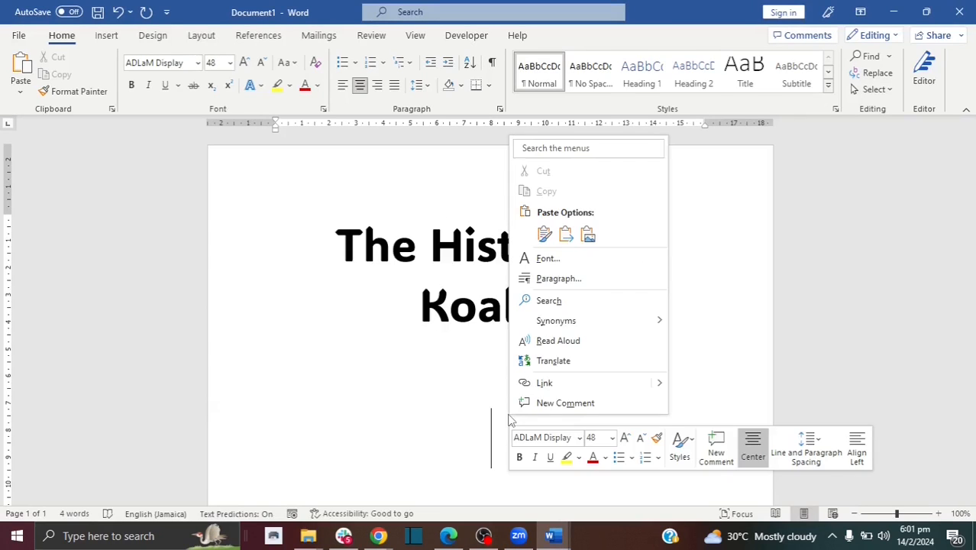
click(545, 234)
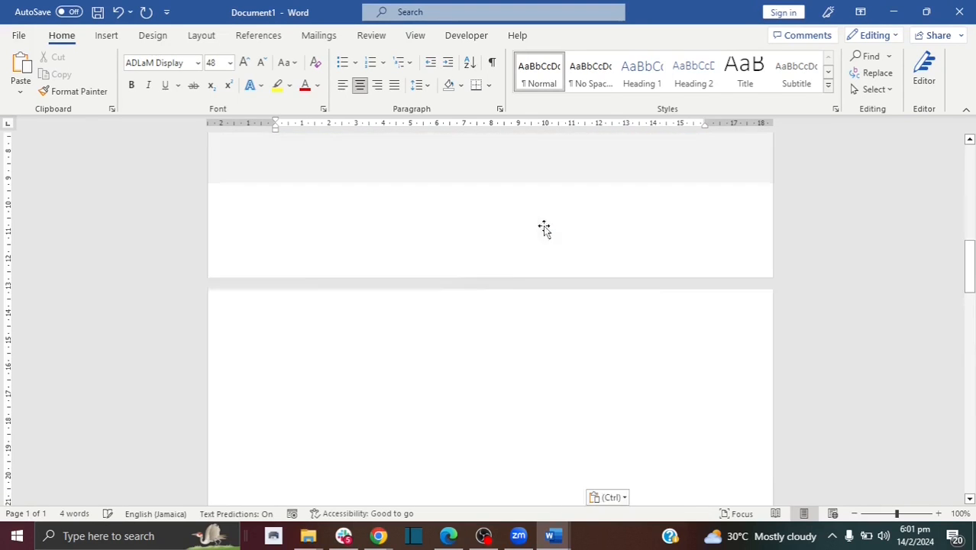
Look over the pasted koala image and place the text cursor at the start of the blank third page.
drag(970, 326, 970, 290)
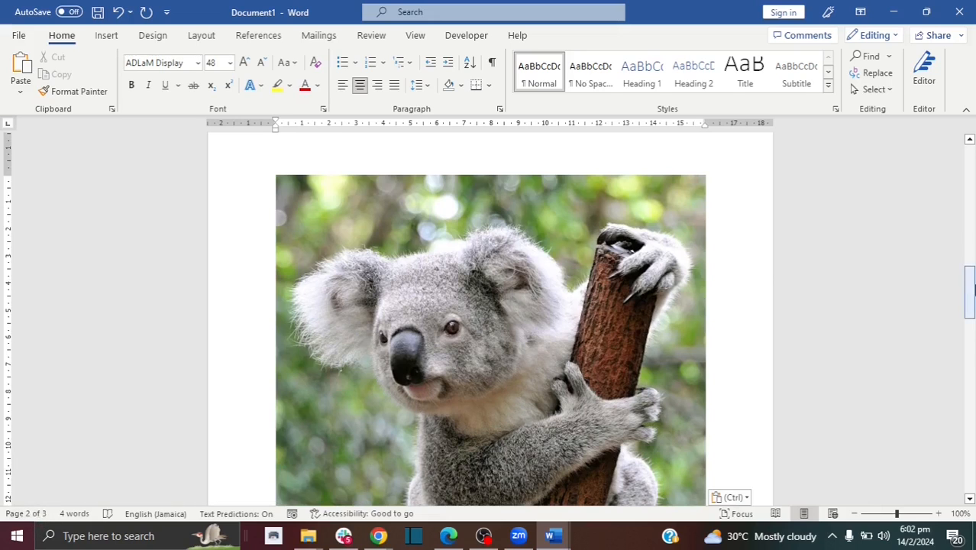
drag(970, 292, 973, 381)
click(283, 316)
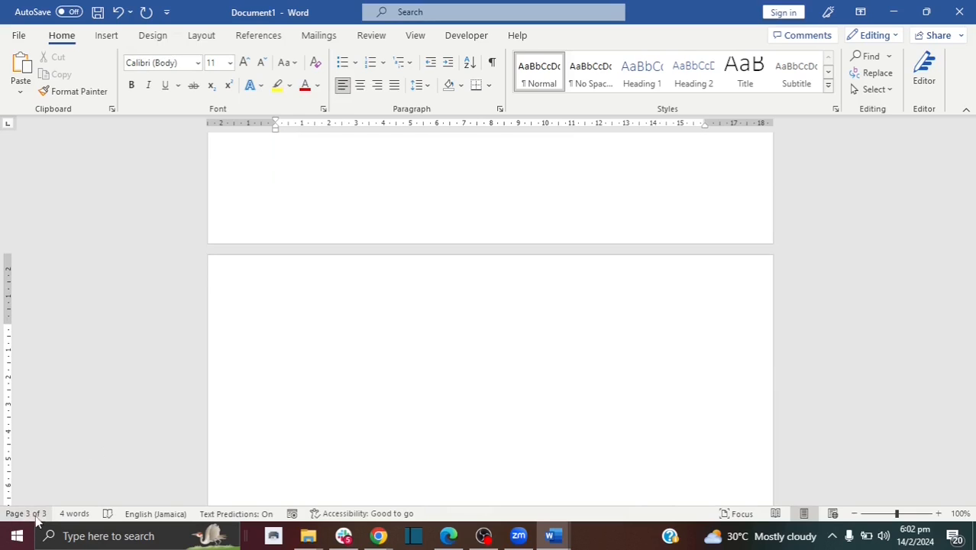
double_click(277, 329)
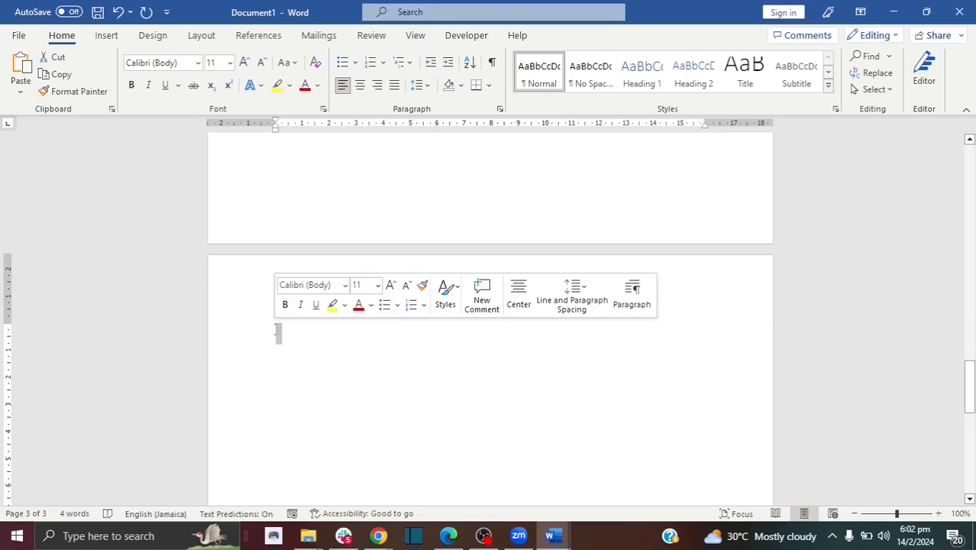
click(277, 329)
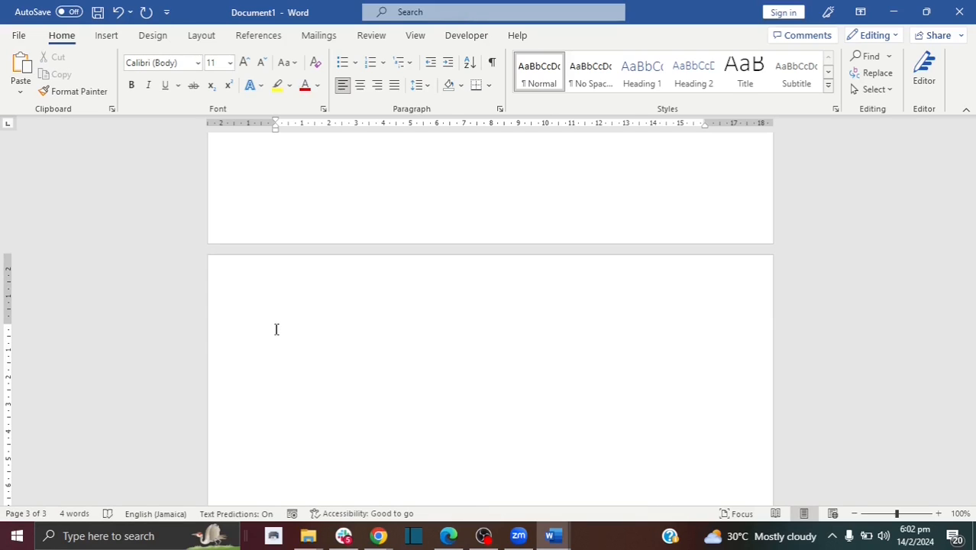
Remove the blank third page by deleting the empty paragraphs after the koala image.
key(BackSpace)
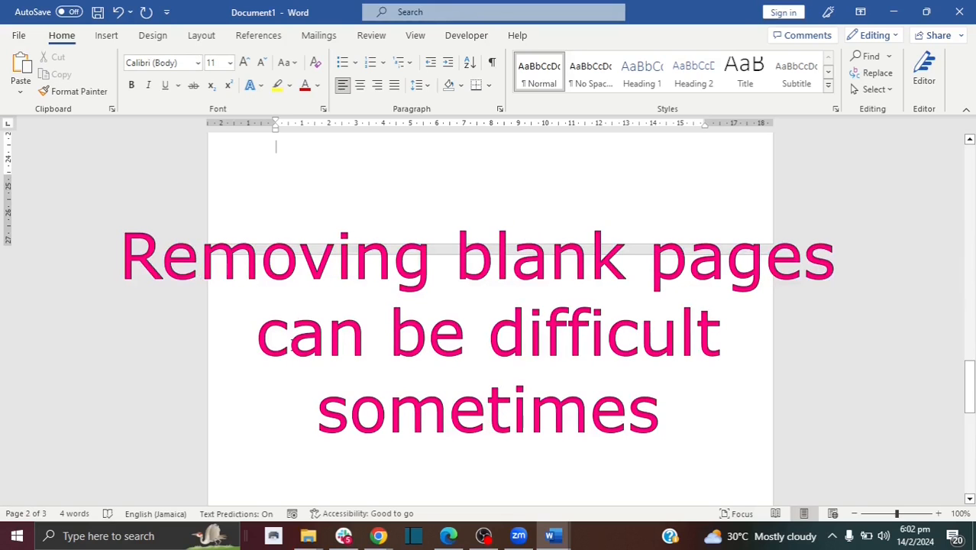
click(293, 345)
key(BackSpace)
click(285, 343)
key(BackSpace)
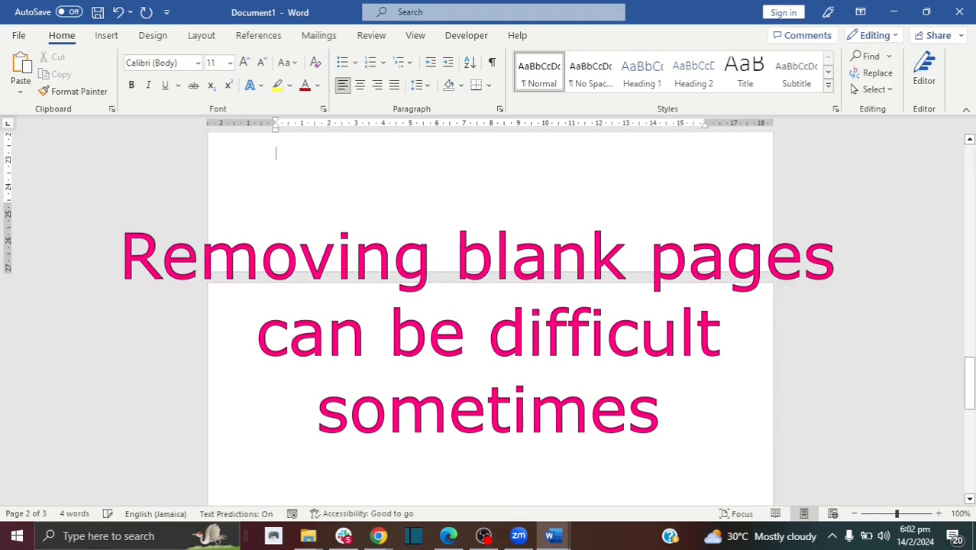
click(289, 350)
key(BackSpace)
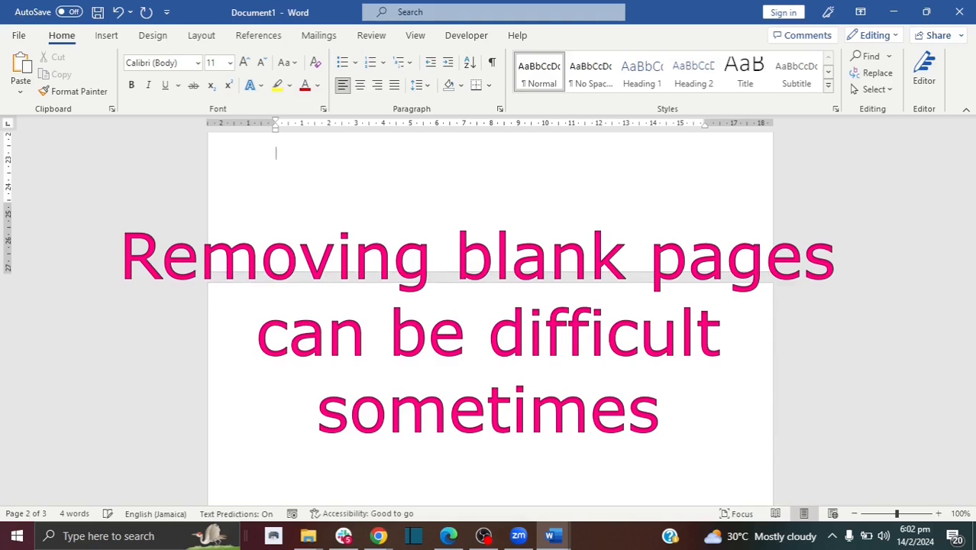
click(285, 369)
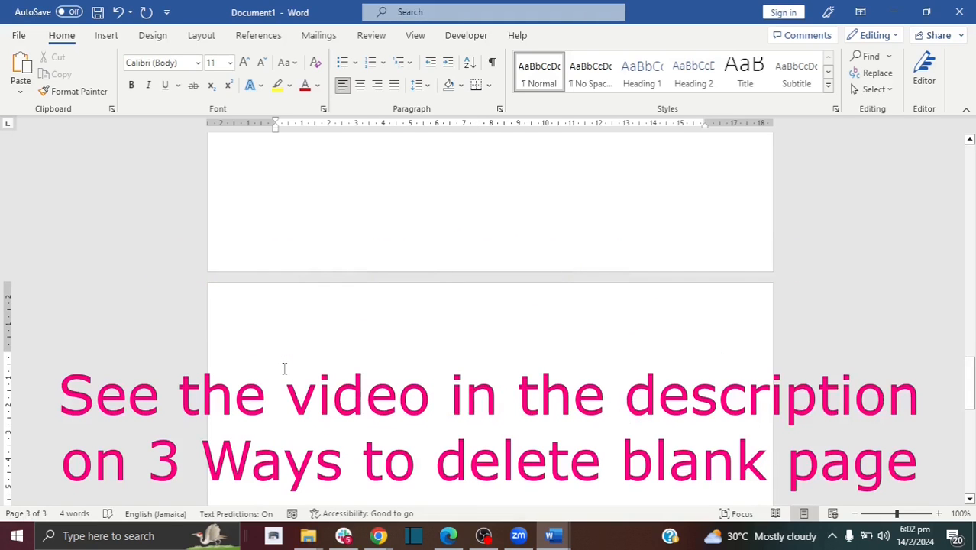
key(BackSpace)
key(BackSpace)
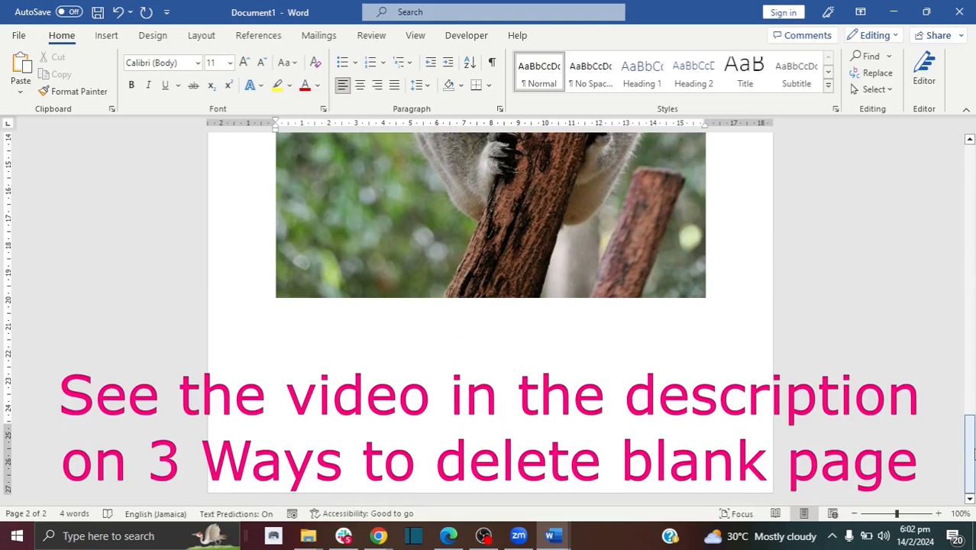
drag(974, 454, 974, 454)
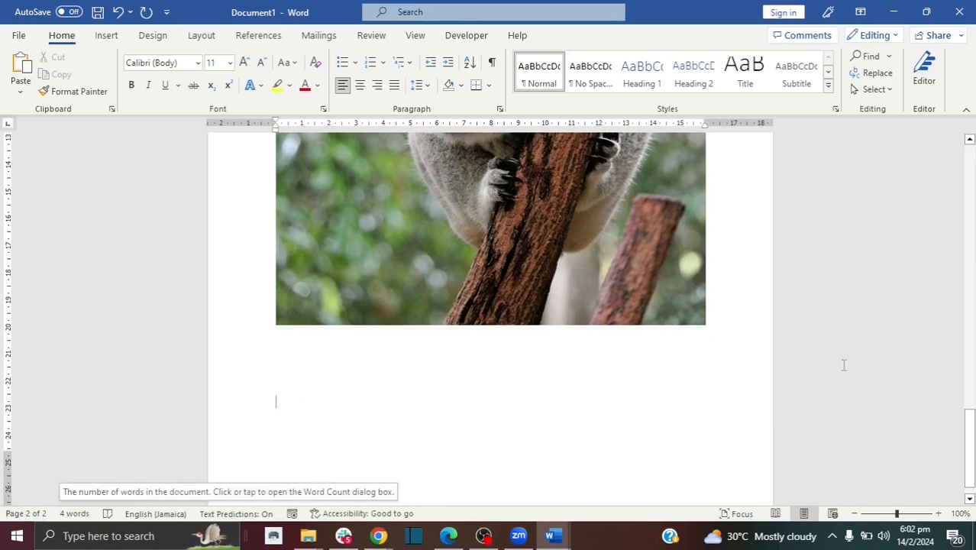
Shrink the koala image proportionally to about 12 cm wide so it fits below the title on the first page.
drag(971, 450, 972, 364)
click(507, 273)
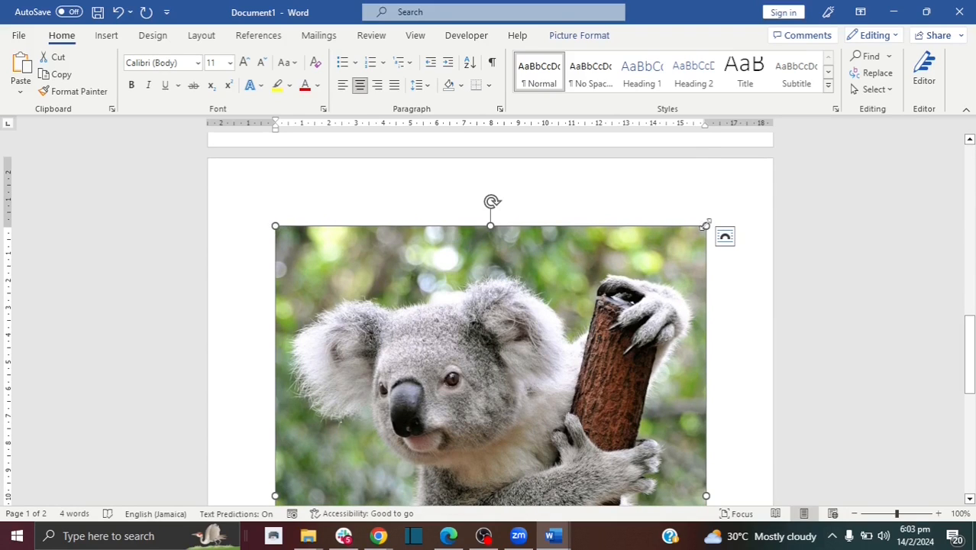
drag(705, 226, 503, 360)
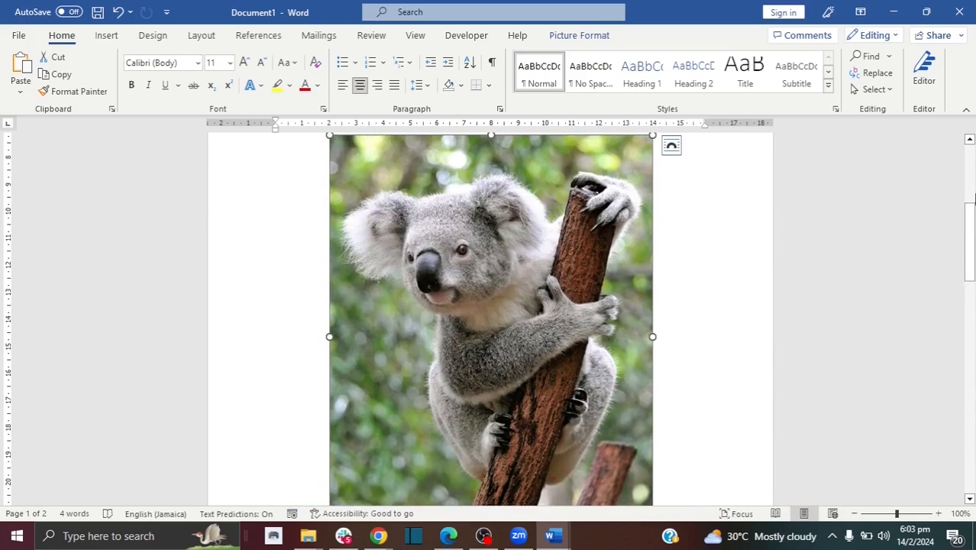
drag(974, 219, 974, 202)
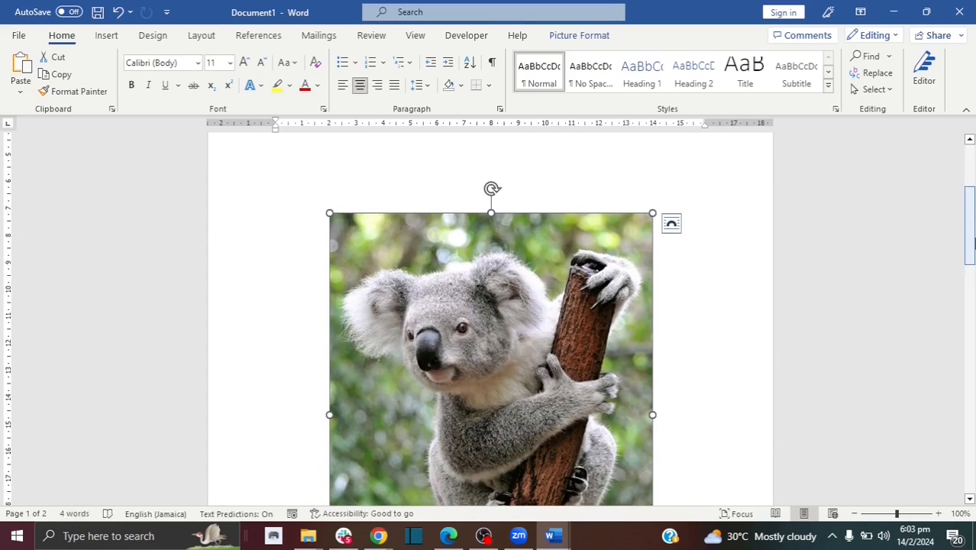
drag(973, 243, 974, 204)
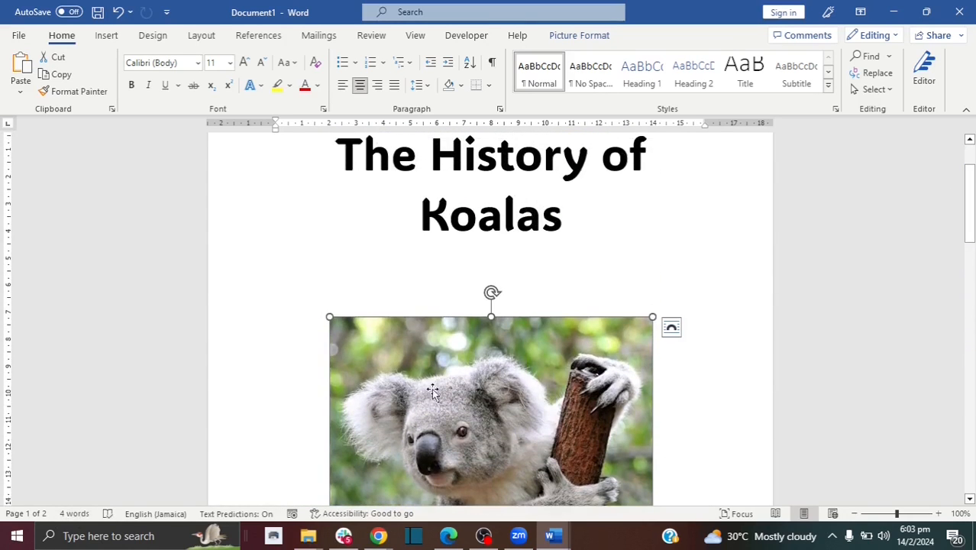
drag(974, 193, 974, 259)
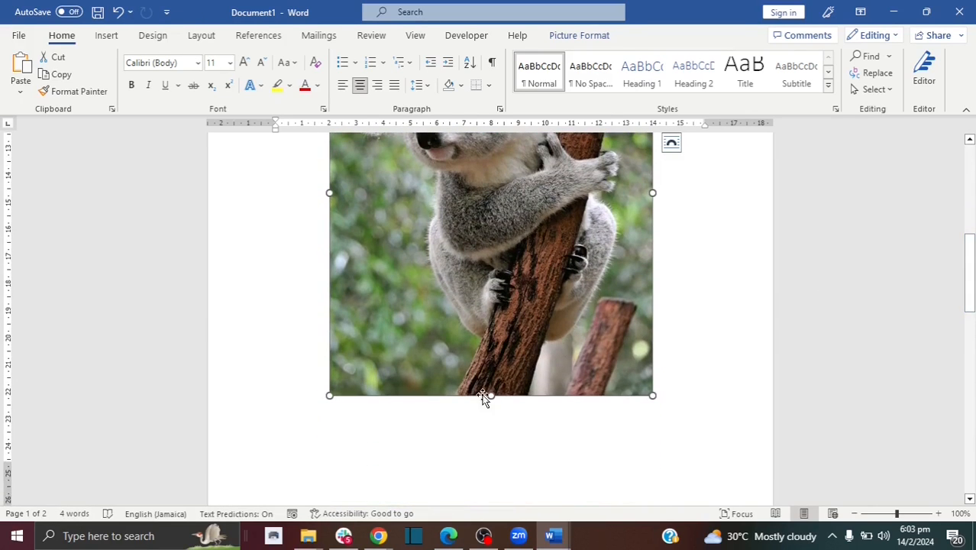
Reduce the koala image's height slightly and narrow it to about 11 cm wide.
drag(491, 395, 489, 355)
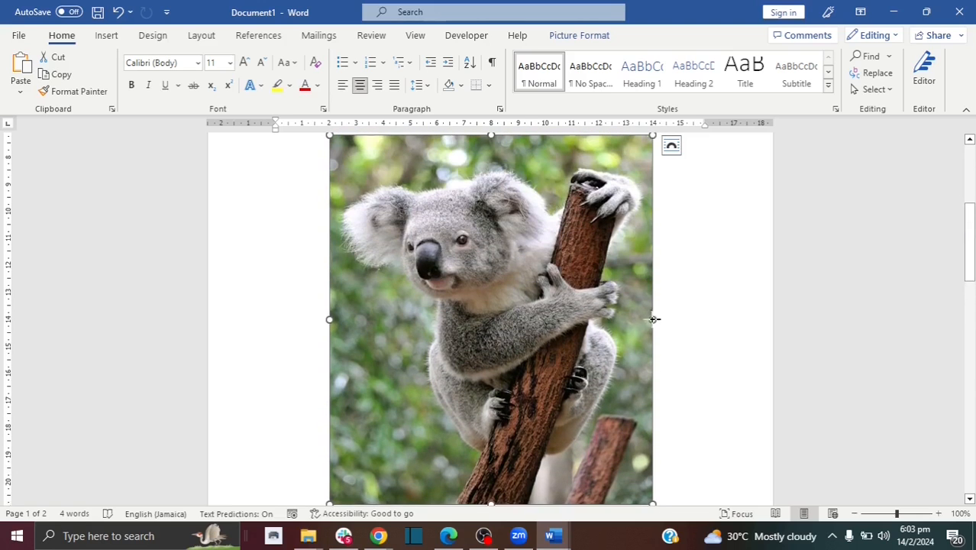
drag(653, 320, 640, 319)
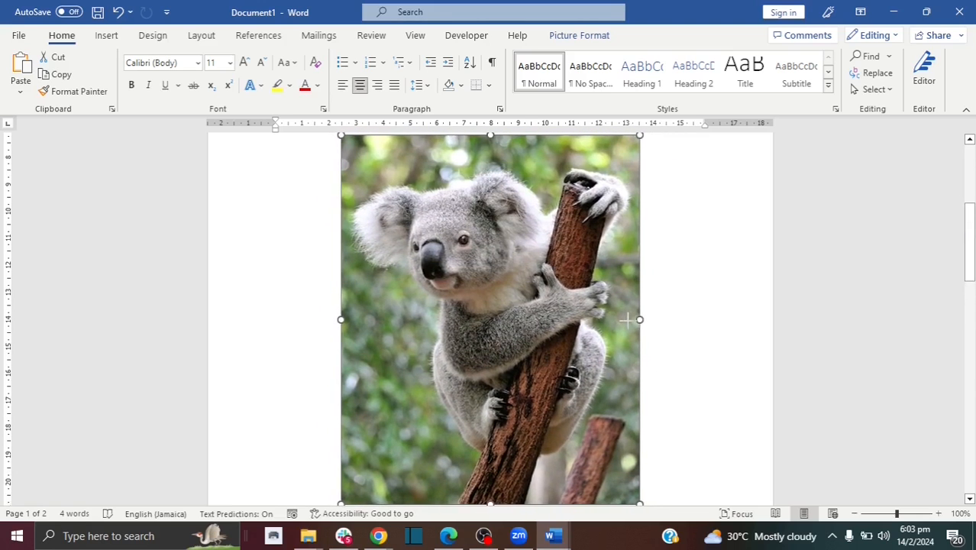
click(689, 317)
Delete the empty paragraph on the blank second page to remove that page.
drag(968, 252, 971, 360)
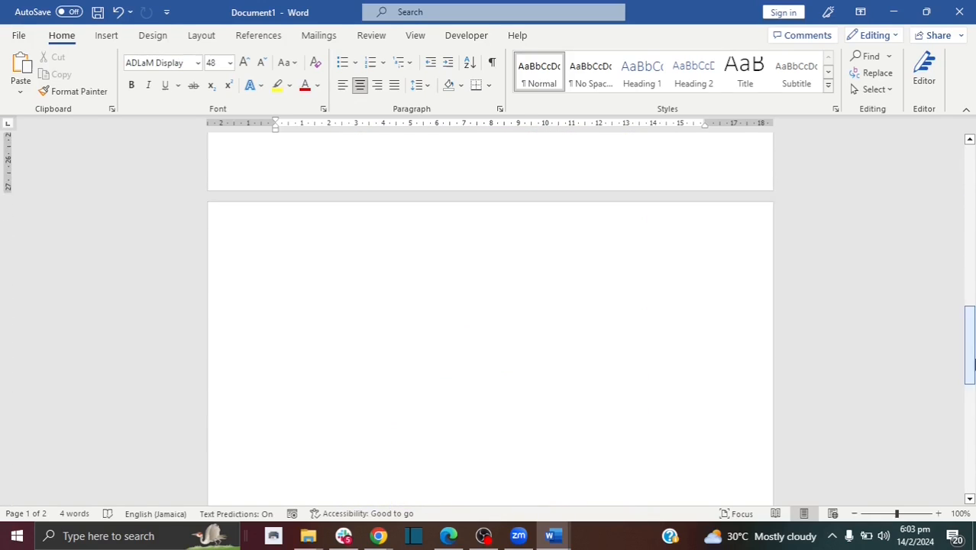
click(460, 346)
key(BackSpace)
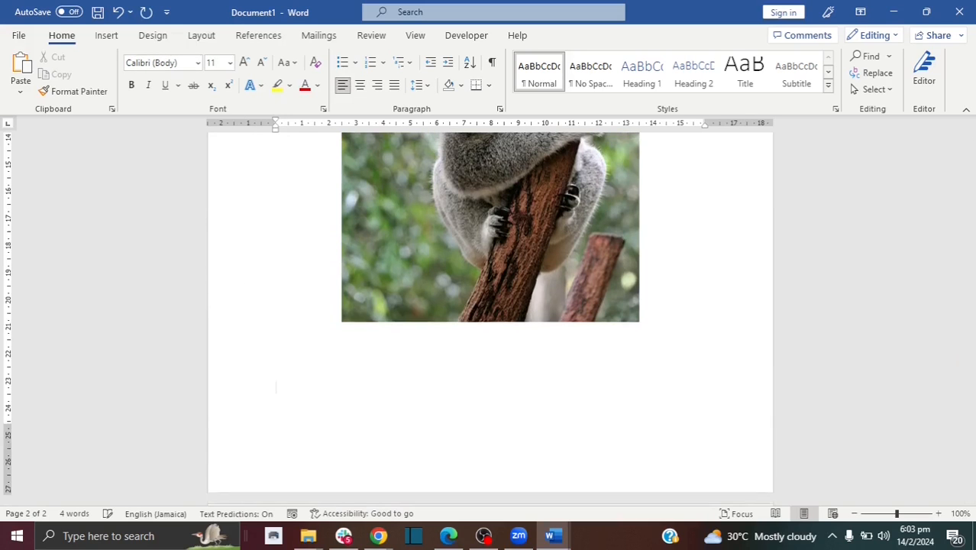
Delete the empty line between the title and the koala image on the first page.
drag(971, 409, 970, 234)
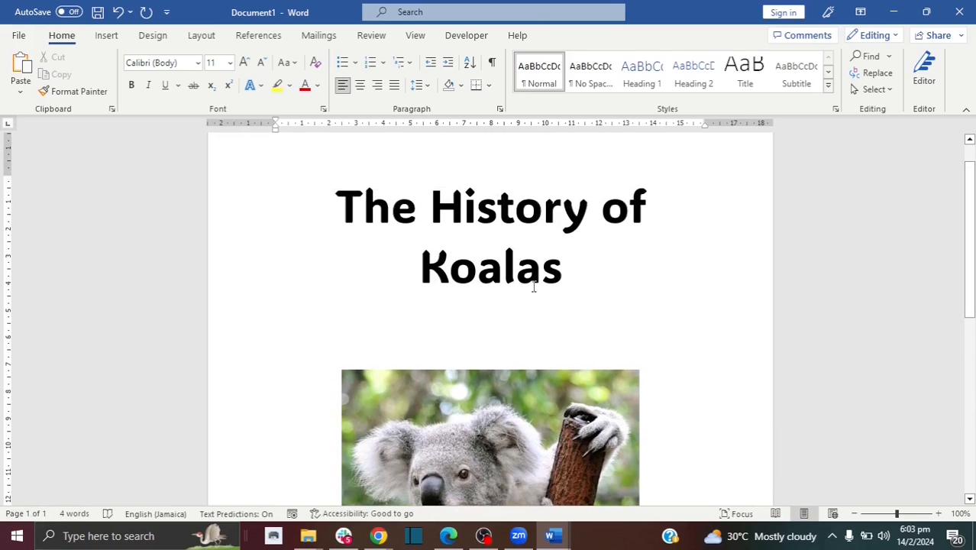
click(527, 338)
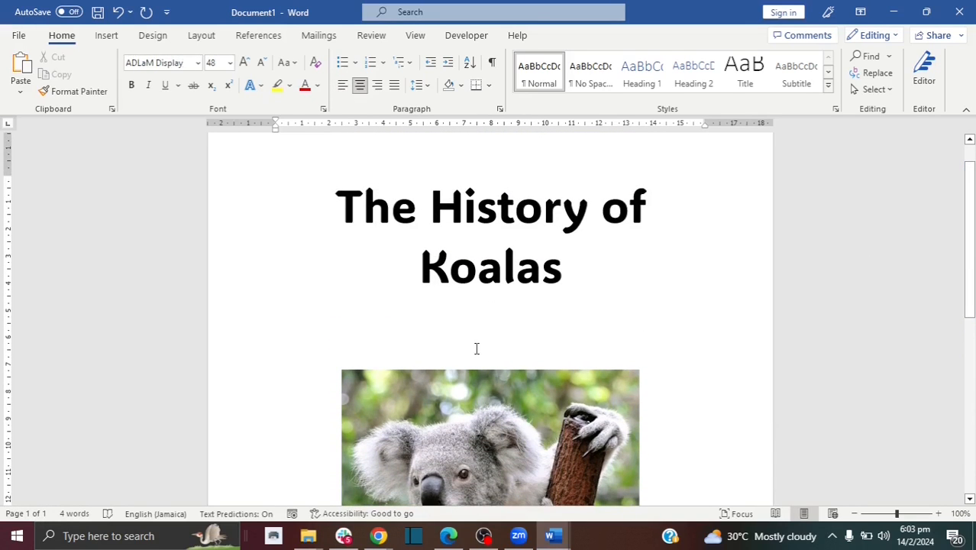
key(BackSpace)
key(BackSpace)
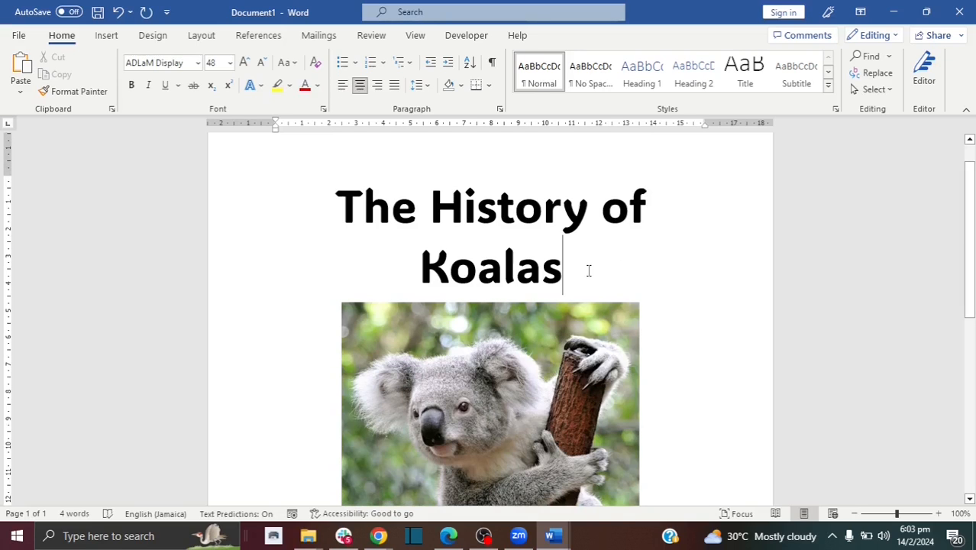
drag(971, 234, 973, 243)
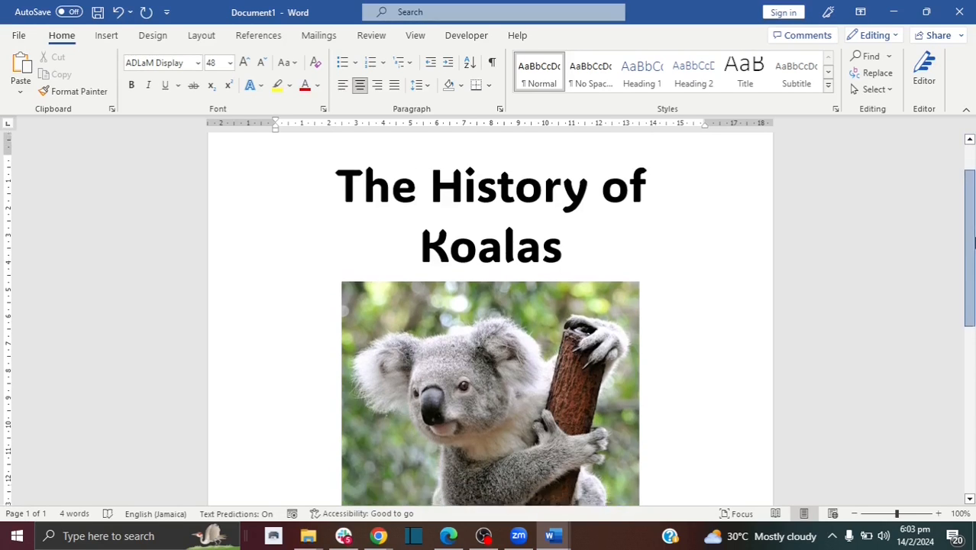
key(ctrl+Home)
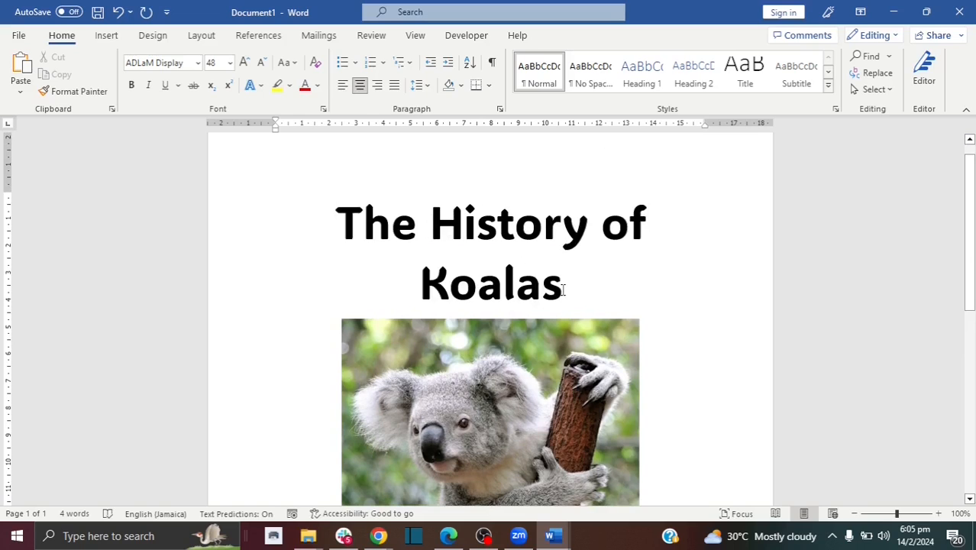
Try the standard green font color on the title "The History of Koalas" and undo the change.
drag(564, 289, 590, 295)
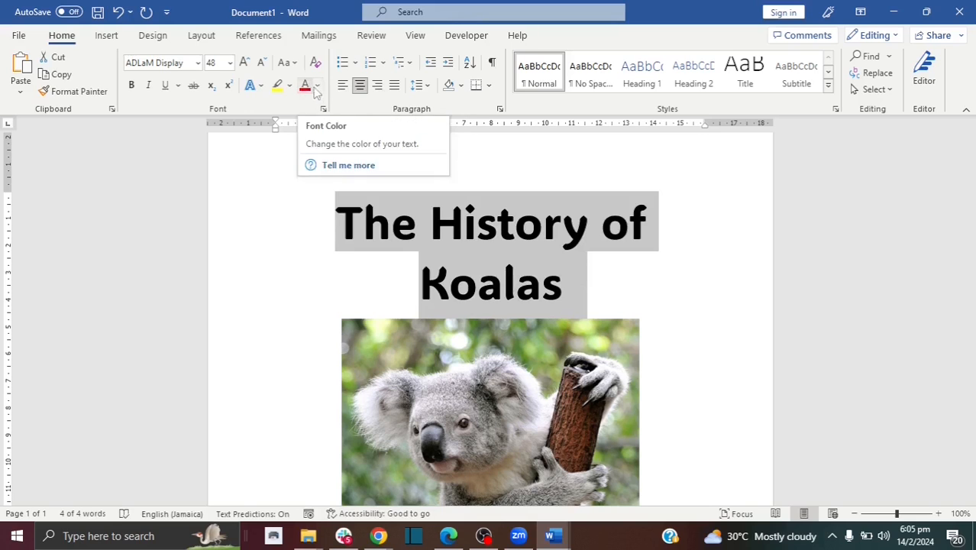
click(318, 85)
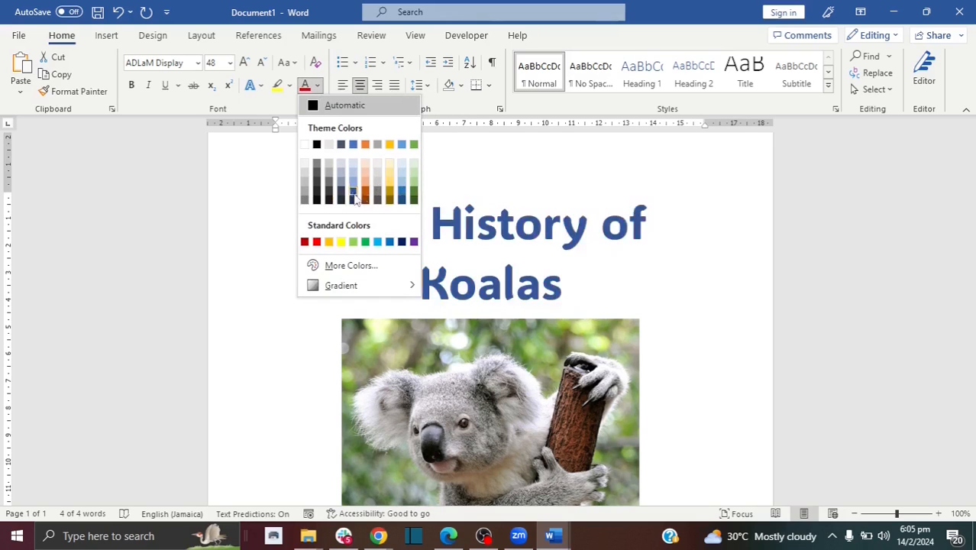
click(366, 242)
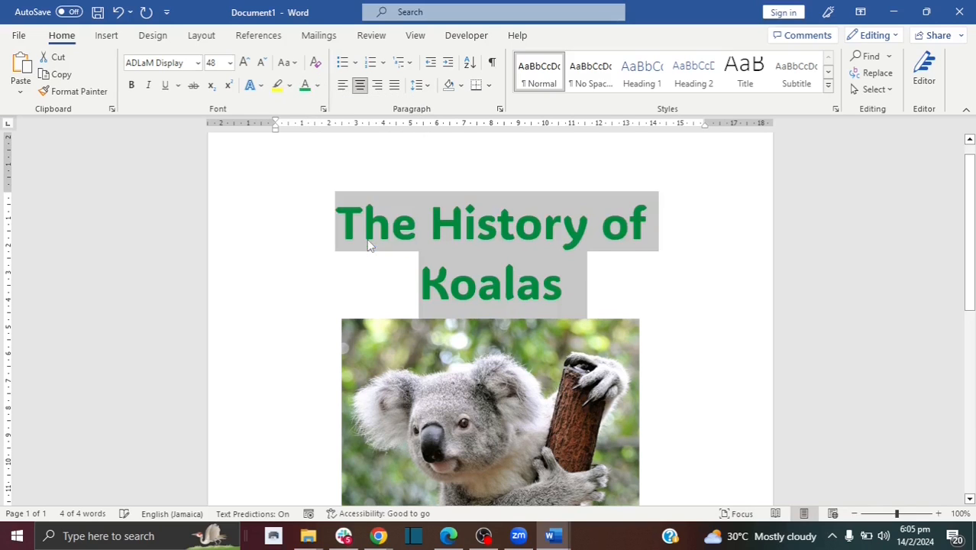
click(562, 271)
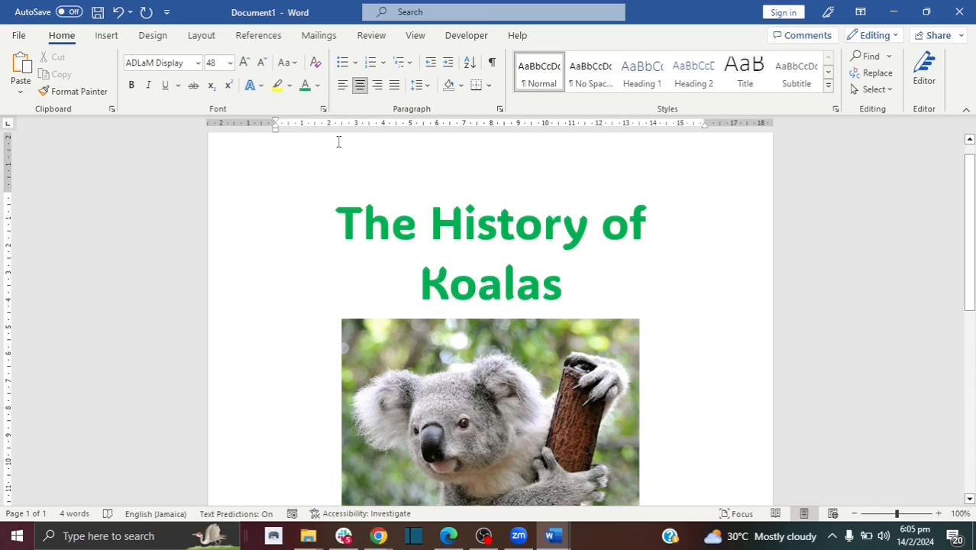
click(119, 13)
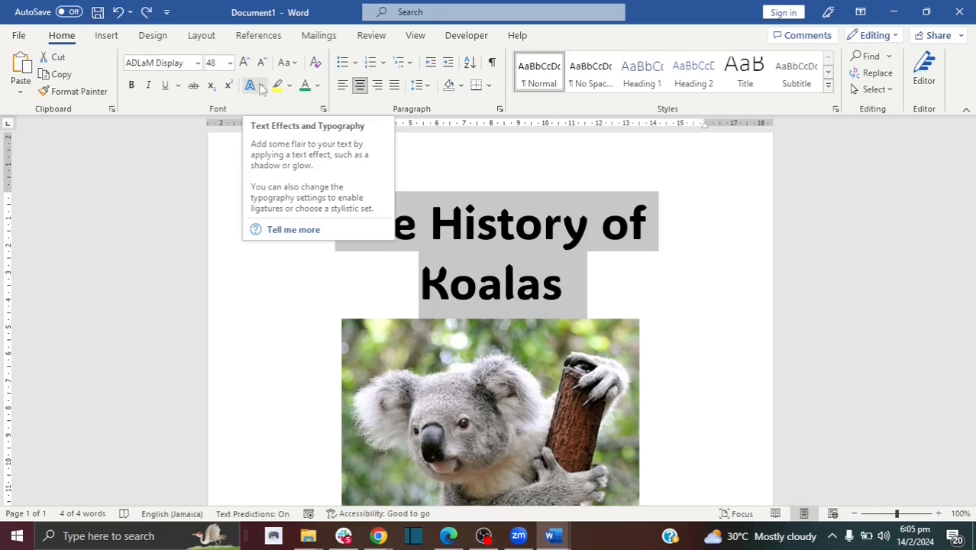
Apply the blue gradient text effect with reflection to the title.
click(262, 86)
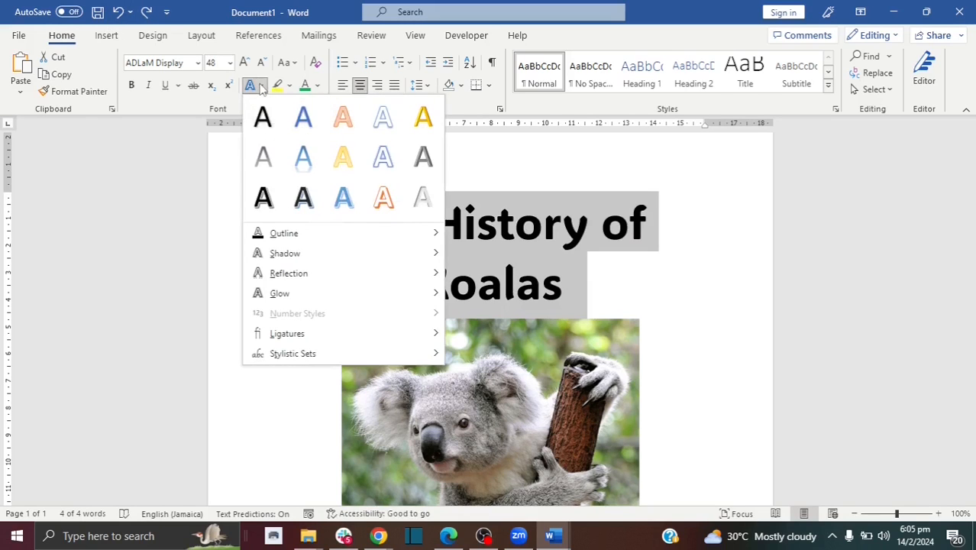
click(303, 161)
click(551, 264)
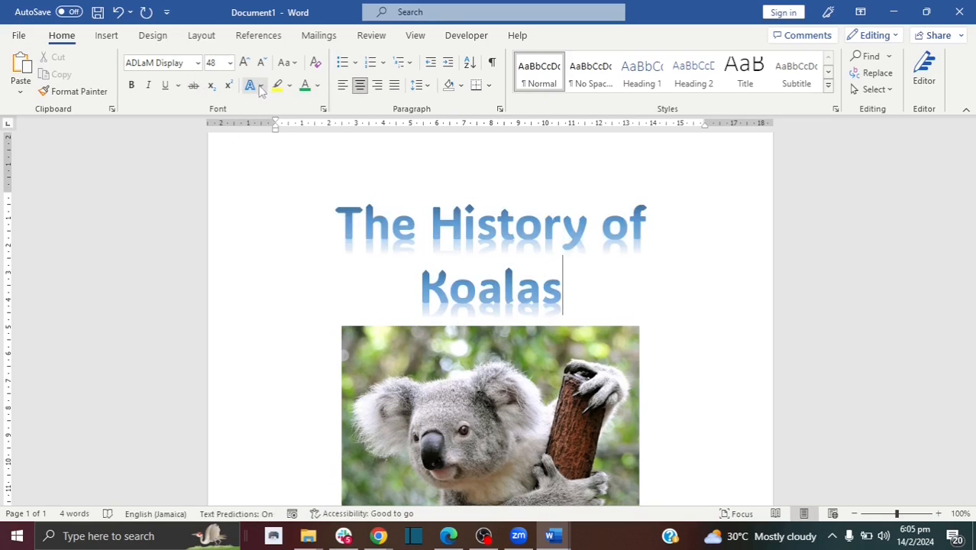
Apply the black text effect with white outline and blue hard shadow to the whole title.
drag(568, 283, 319, 232)
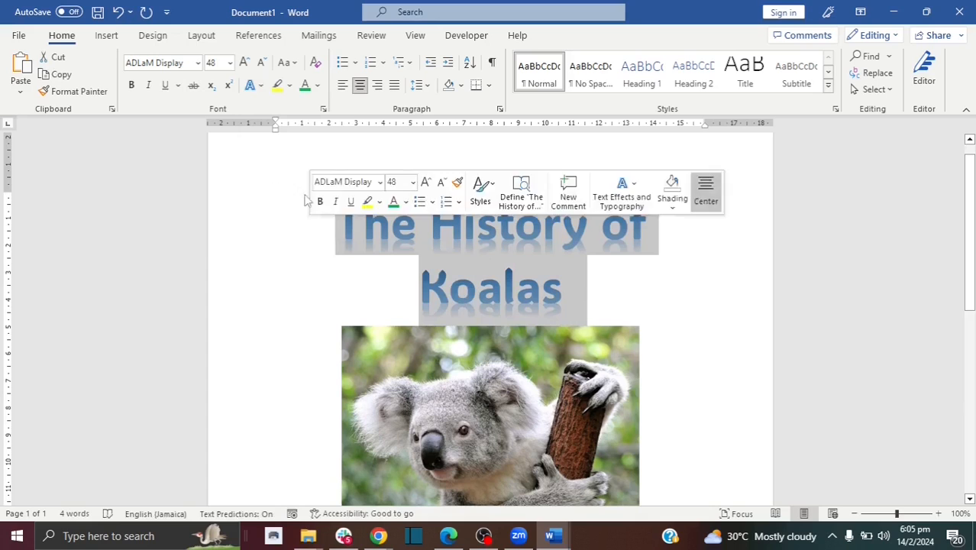
click(254, 86)
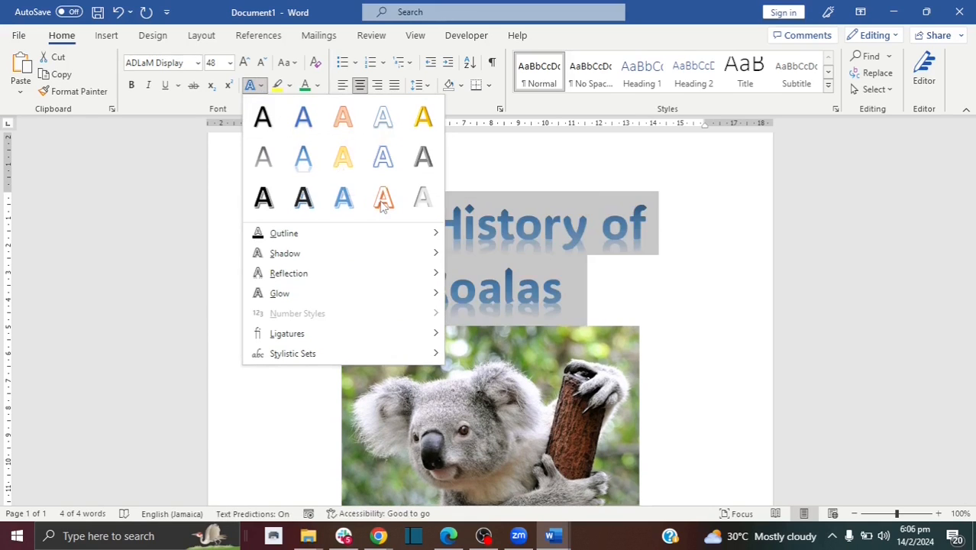
click(304, 198)
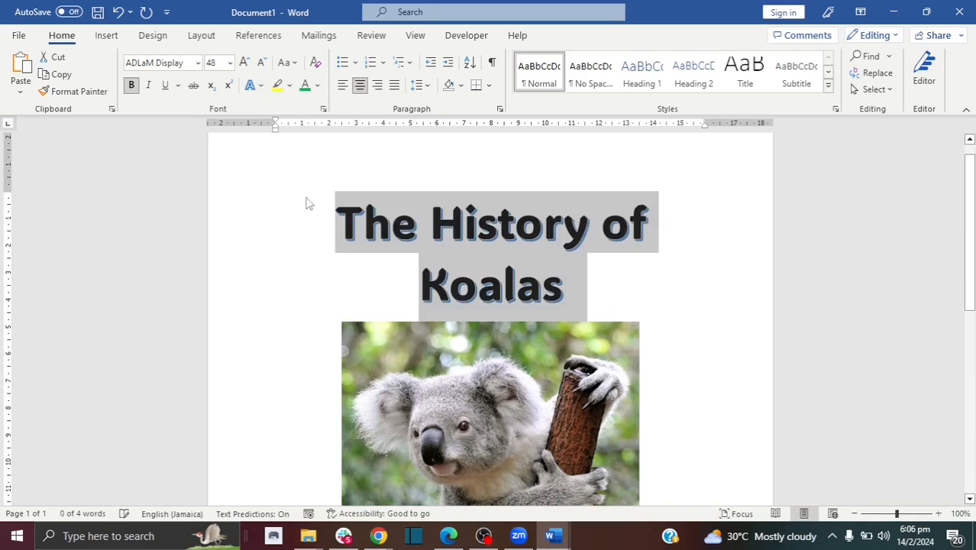
click(563, 298)
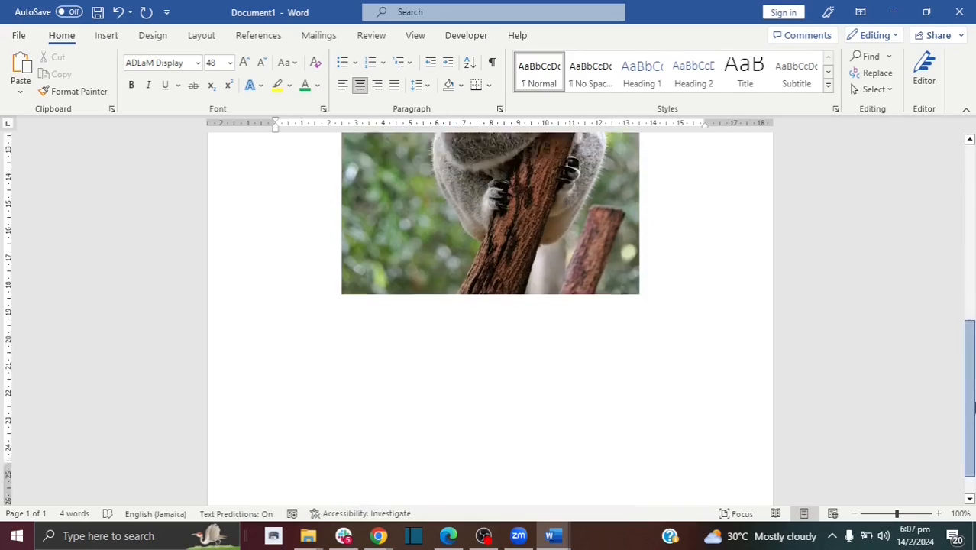
Place the text cursor below the koala image, and copy the savethekoala.com history text in Chrome, ending at "It is a marsupial.".
scroll(974, 409, down, 1)
click(709, 387)
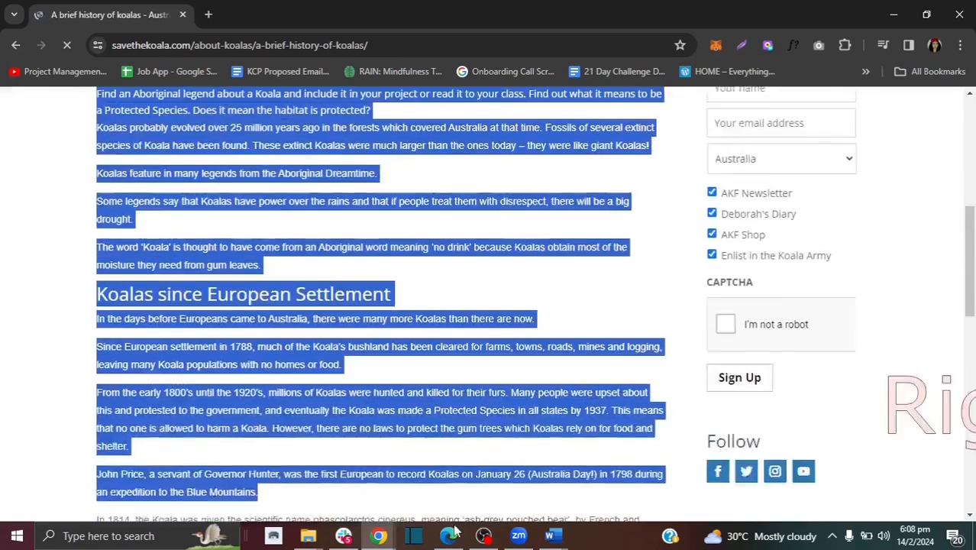
drag(428, 489, 429, 361)
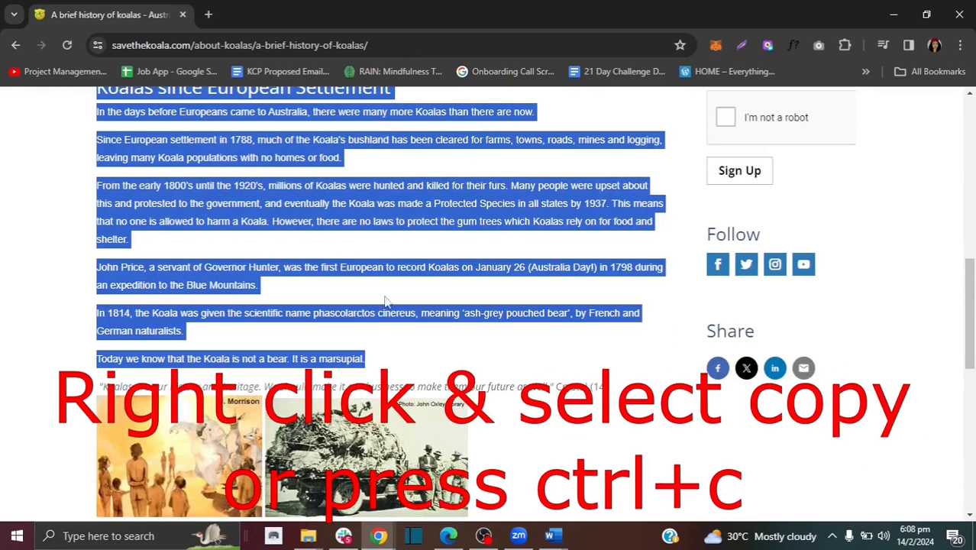
right_click(363, 266)
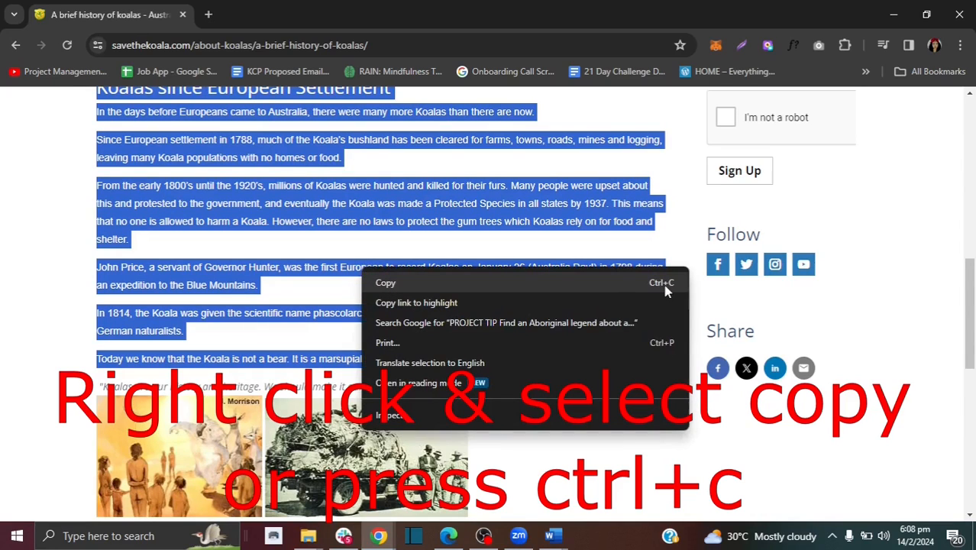
click(489, 280)
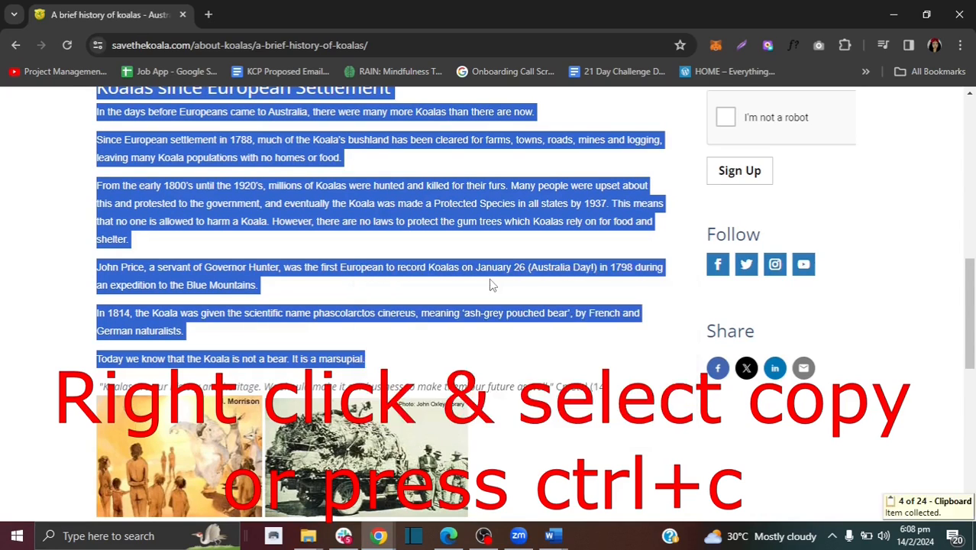
Switch to Document1 in Word, add blank lines below the koala image and paste the copied history text on the second page.
click(551, 536)
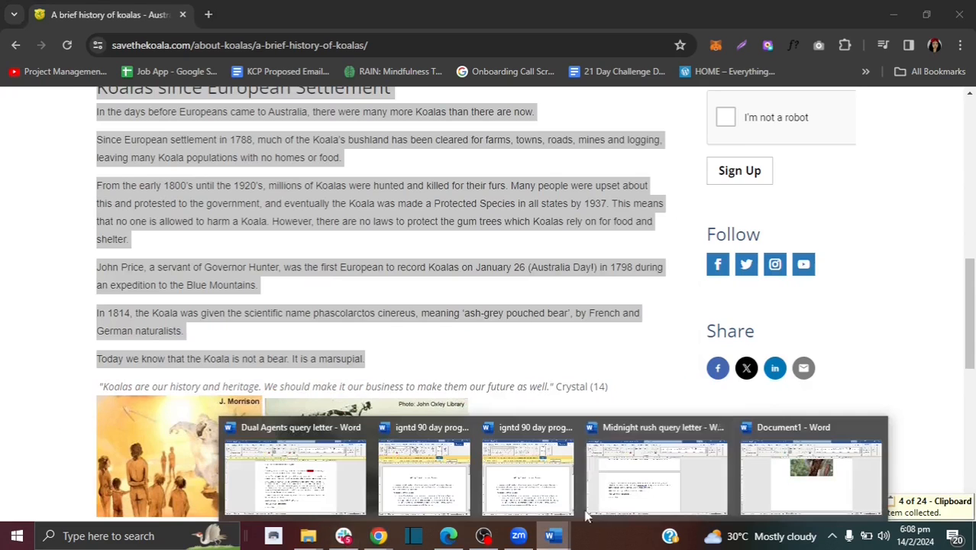
click(794, 478)
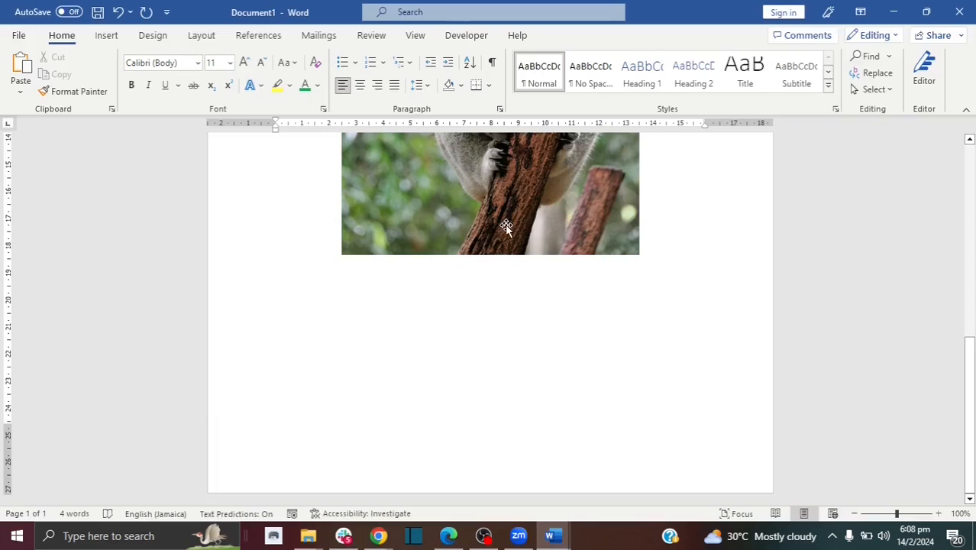
key(Return)
key(Return)
key(Return)
key(Return)
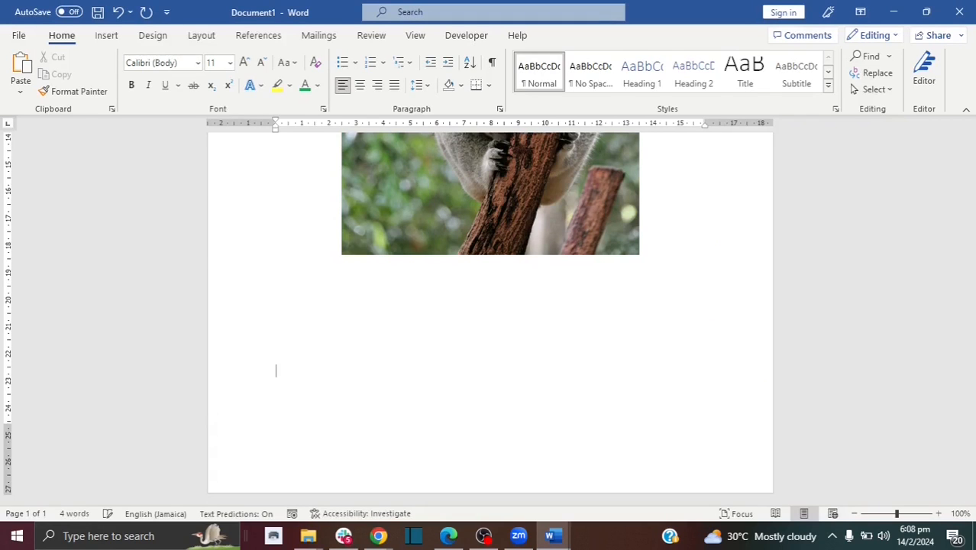
key(Return)
key(Return)
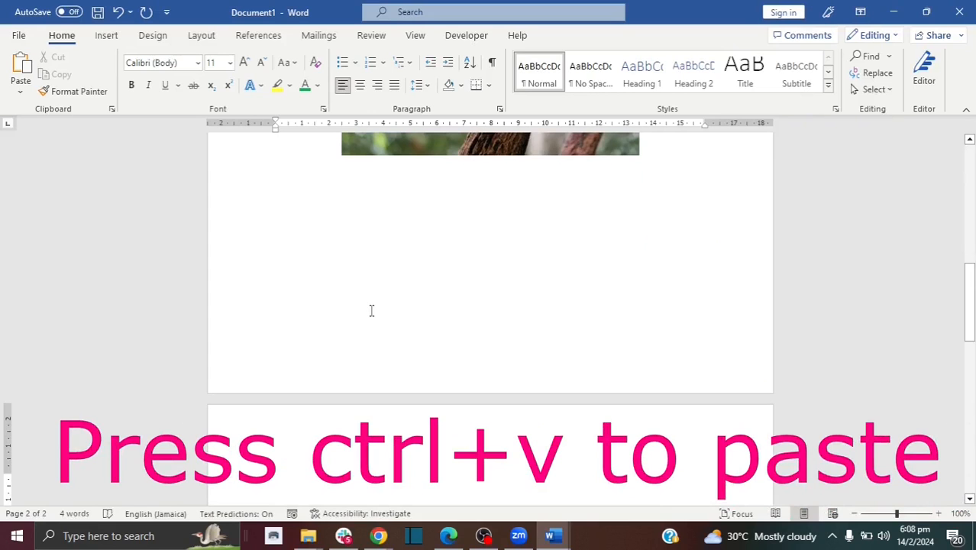
key(ctrl+v)
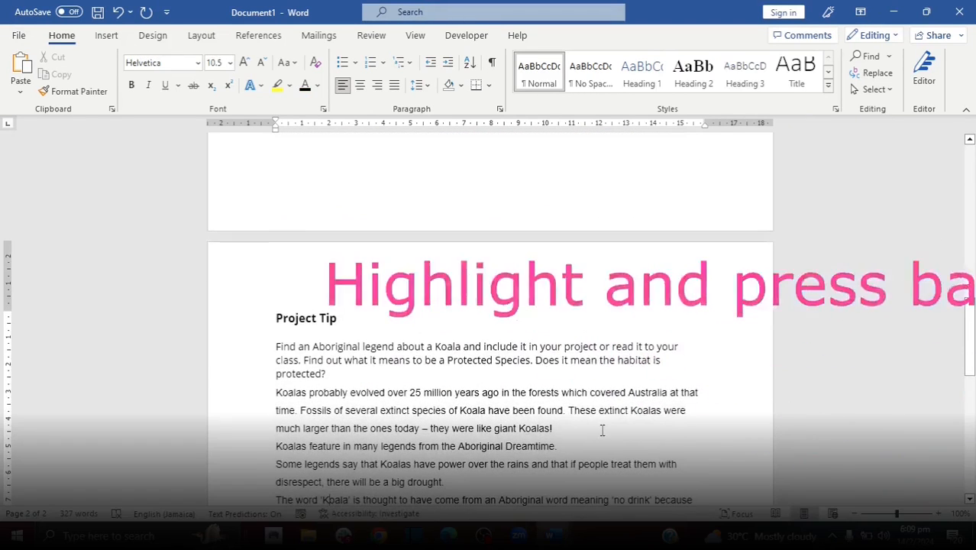
Replace the sentence beginning "These extinct Koalas were much larger" with "Add new text as needed.".
drag(551, 428, 575, 417)
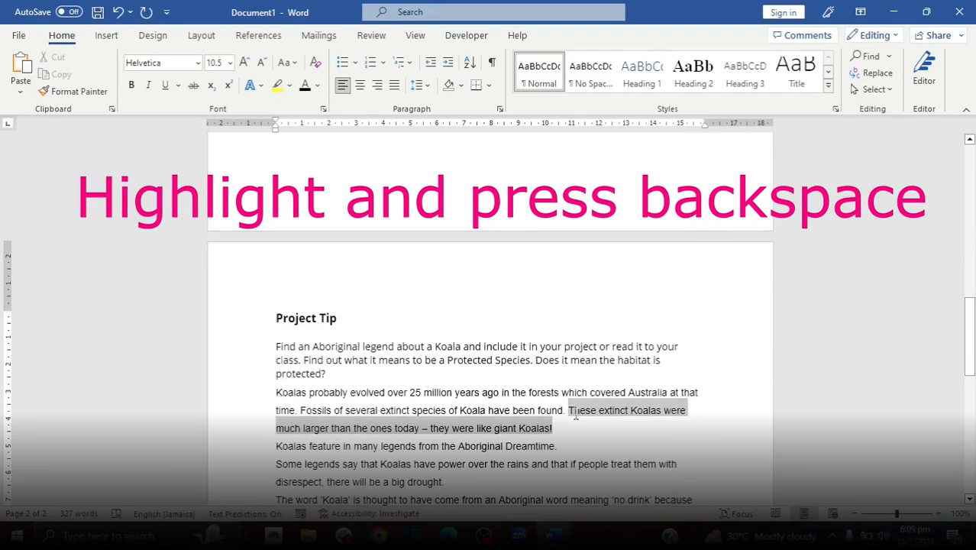
key(BackSpace)
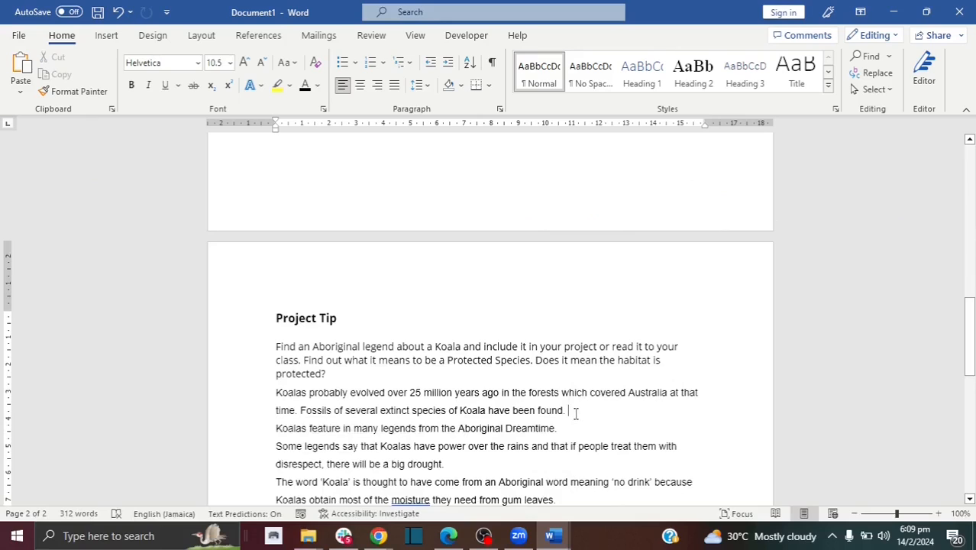
text(Add new text as needed.)
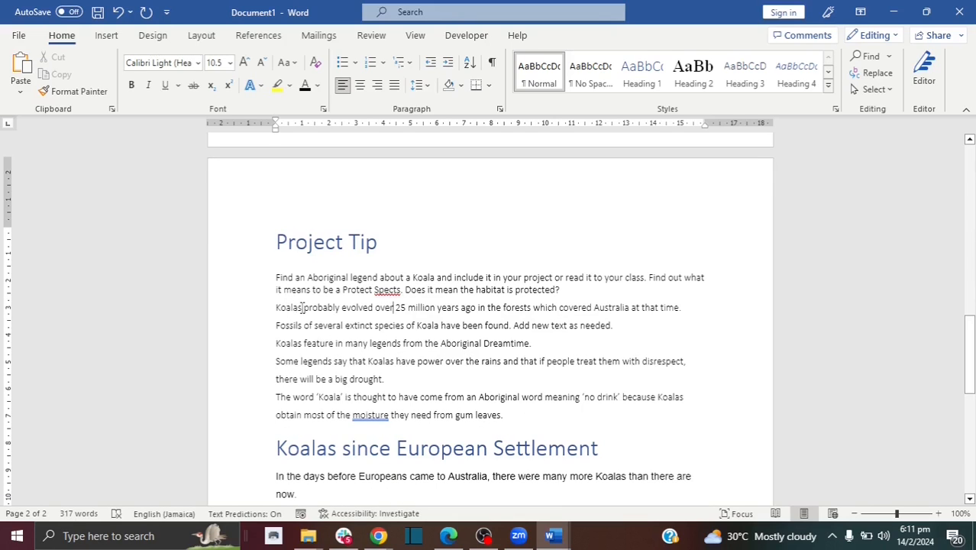
Find "Koala" and replace it with "Bear" one at a time, from "several extinct species of Koala" through "Some legends say that Koalas".
drag(298, 306, 275, 306)
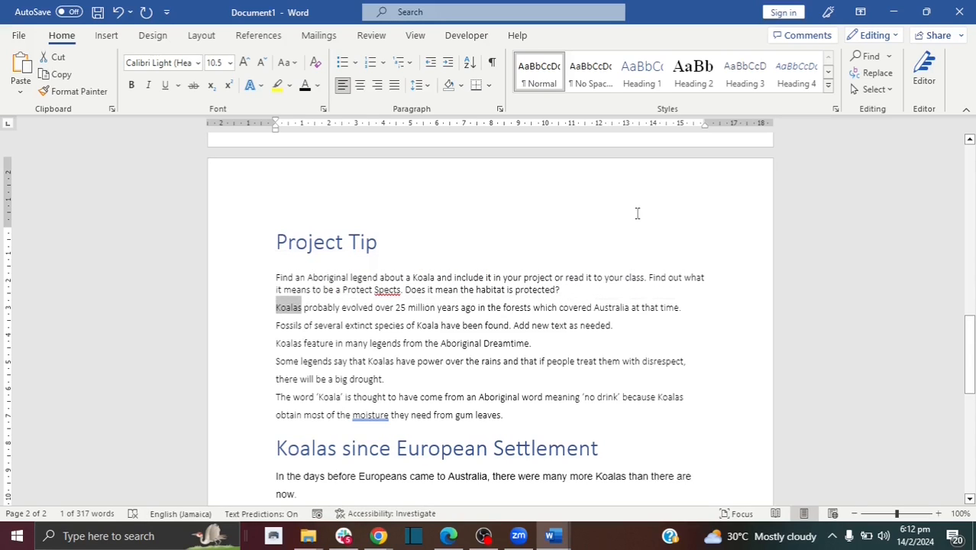
click(871, 74)
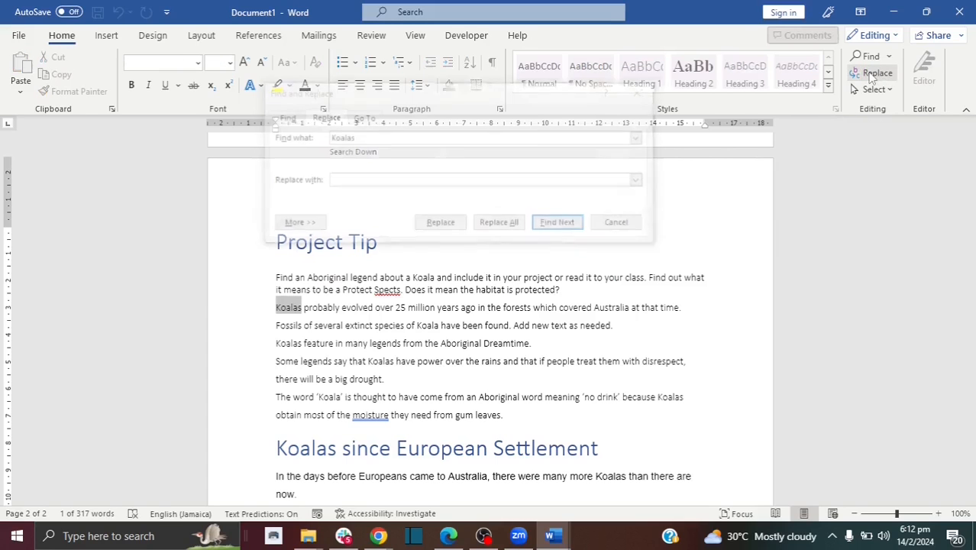
click(354, 138)
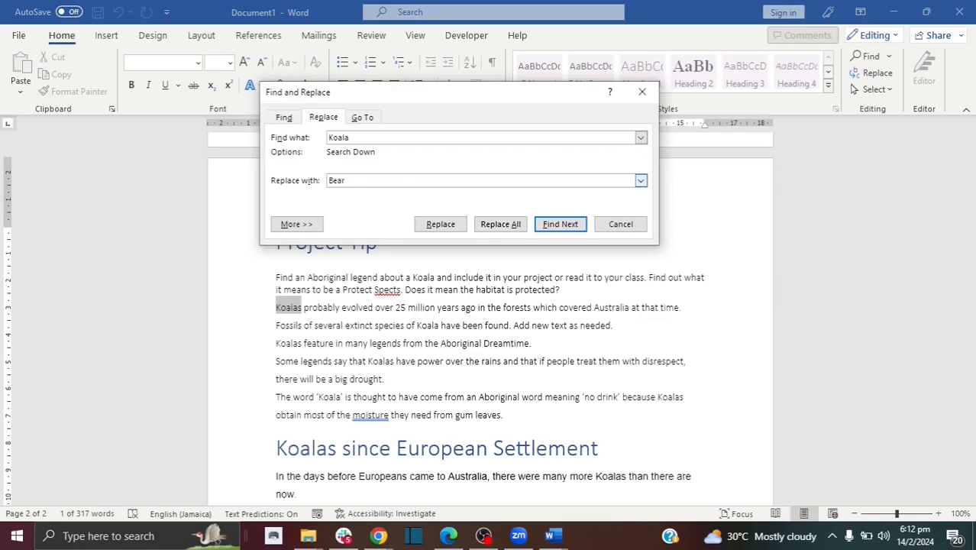
click(558, 224)
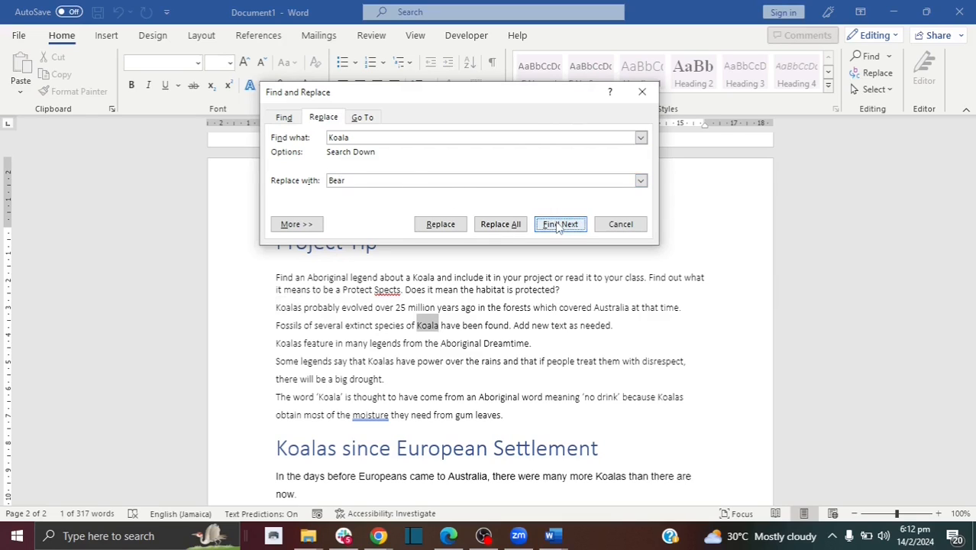
click(442, 225)
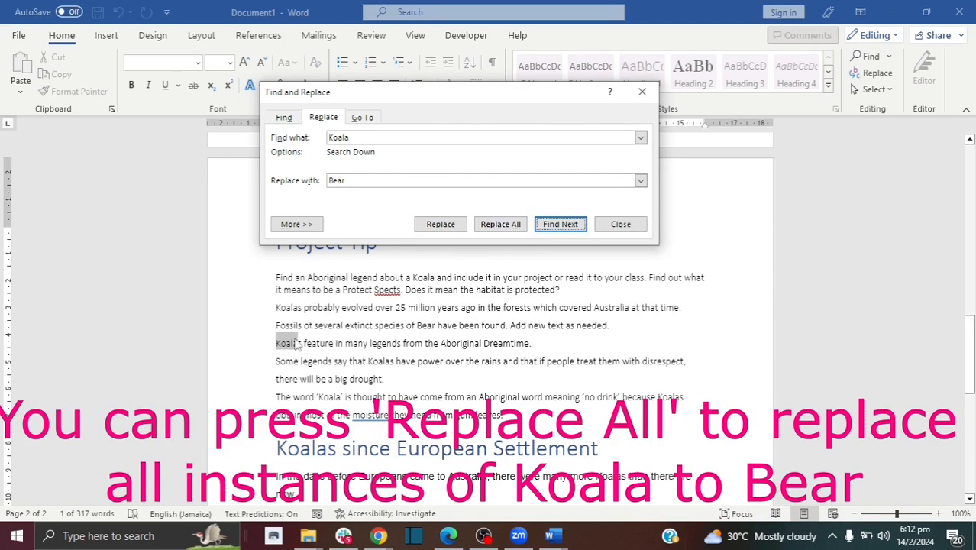
click(441, 225)
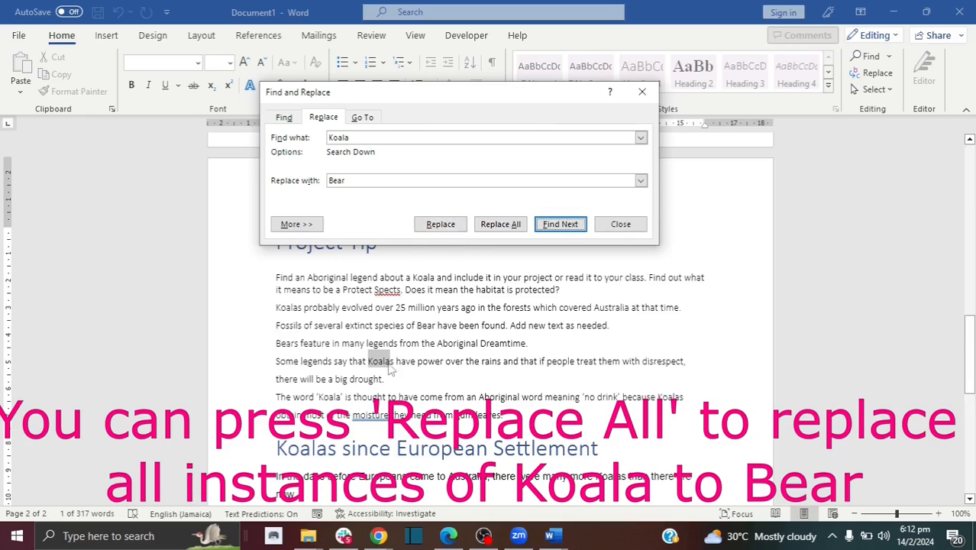
click(438, 221)
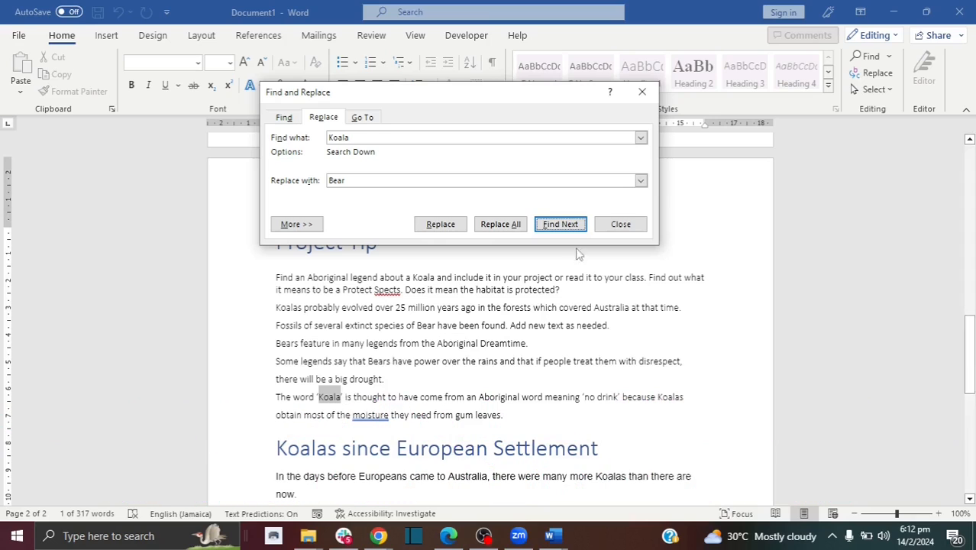
click(615, 224)
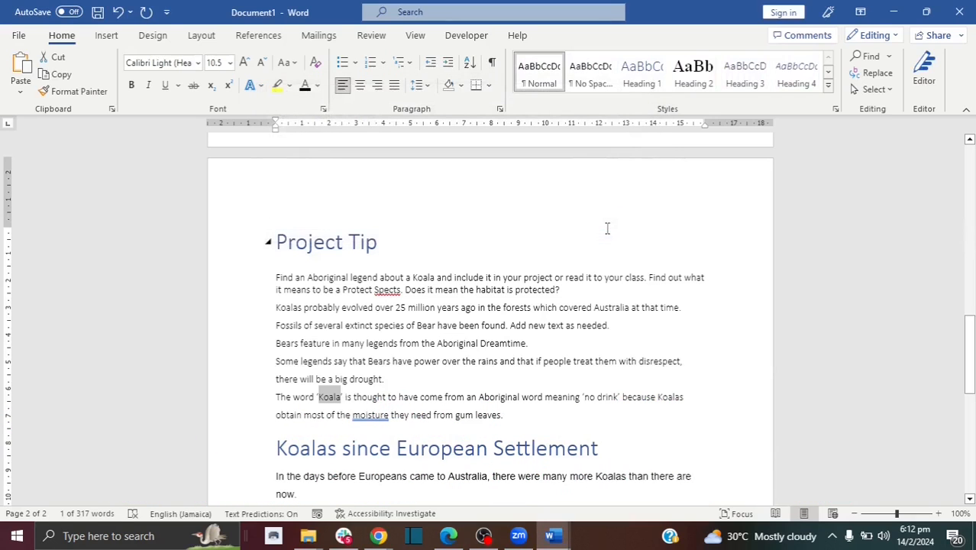
click(526, 358)
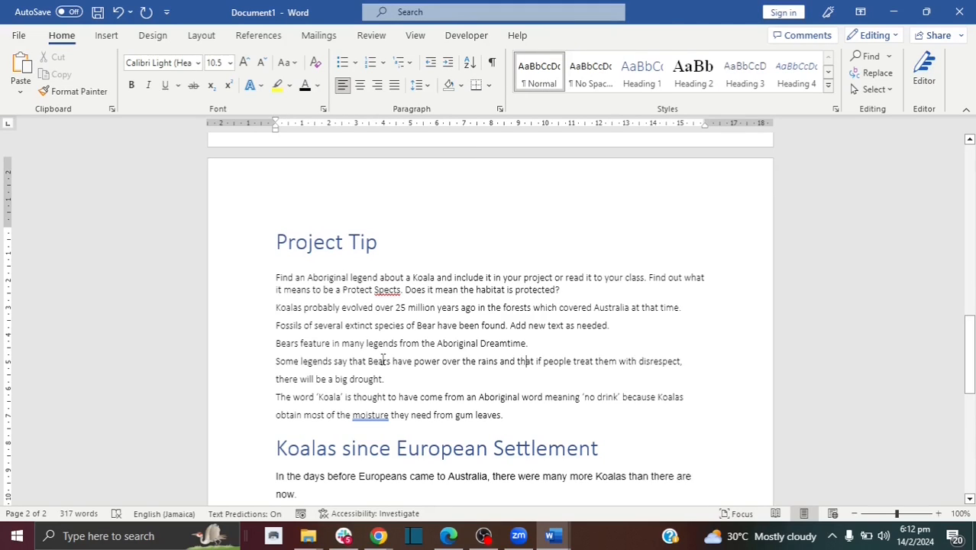
Search the document for "Koala", look through the highlighted matches to the end of the text, and close the search.
click(868, 58)
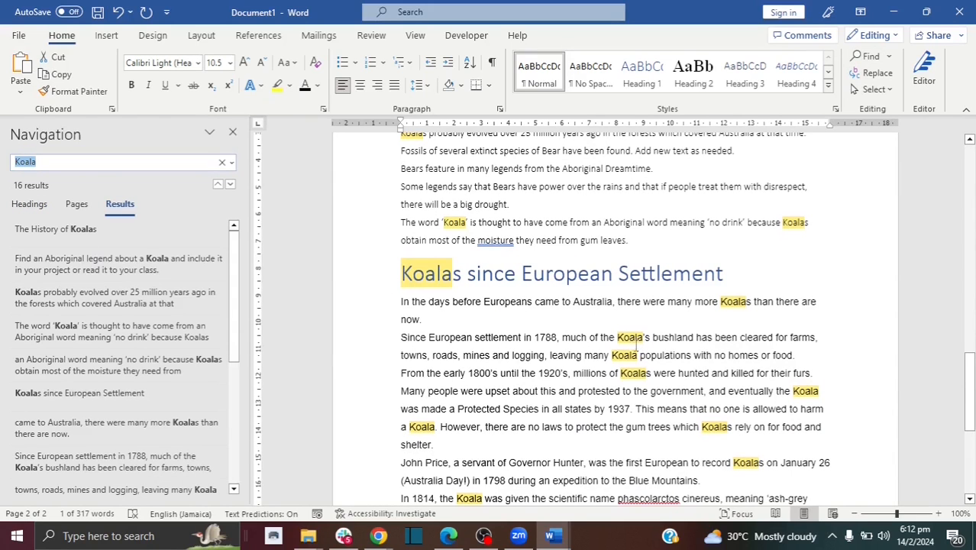
drag(970, 391, 973, 460)
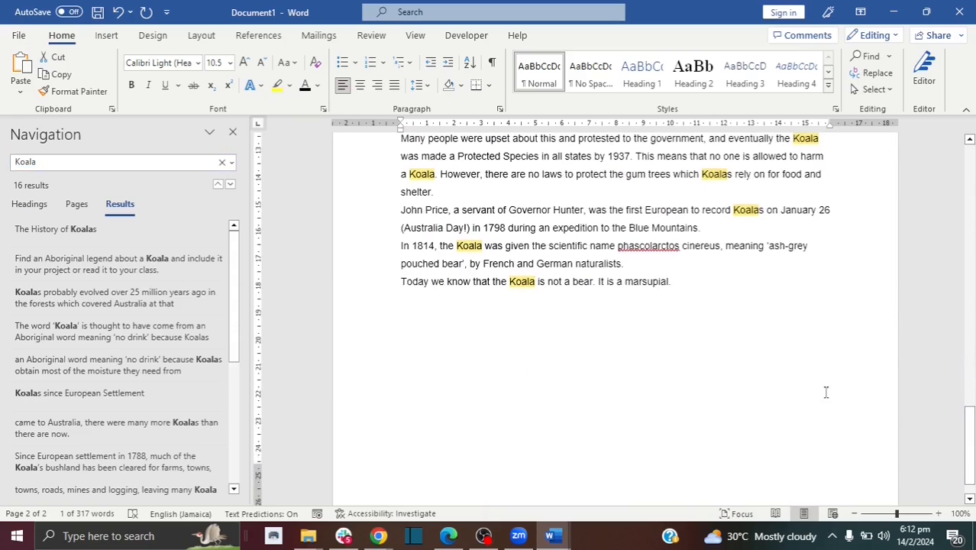
click(233, 132)
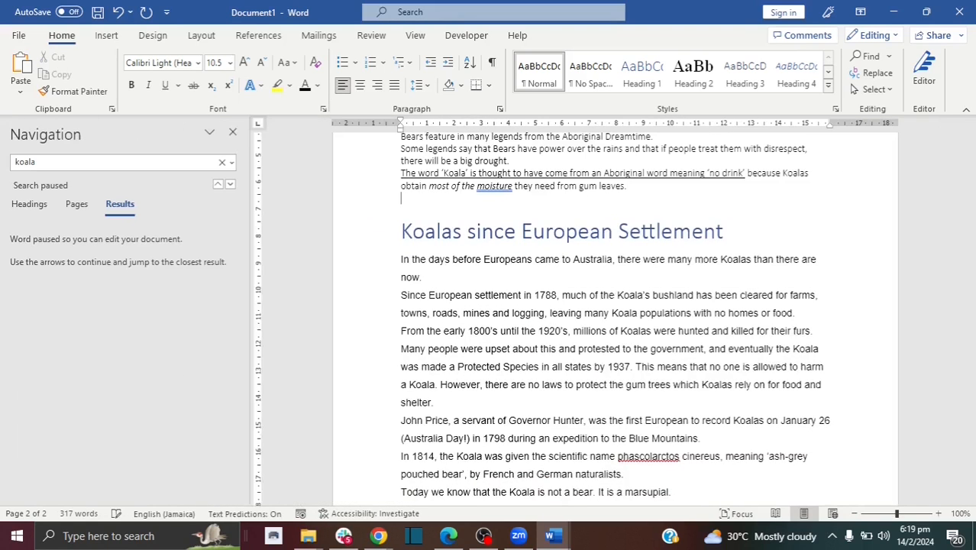
Add a "Fun facts:" line above the heading "Koalas since European Settlement", preceded by a blank line.
key(Return)
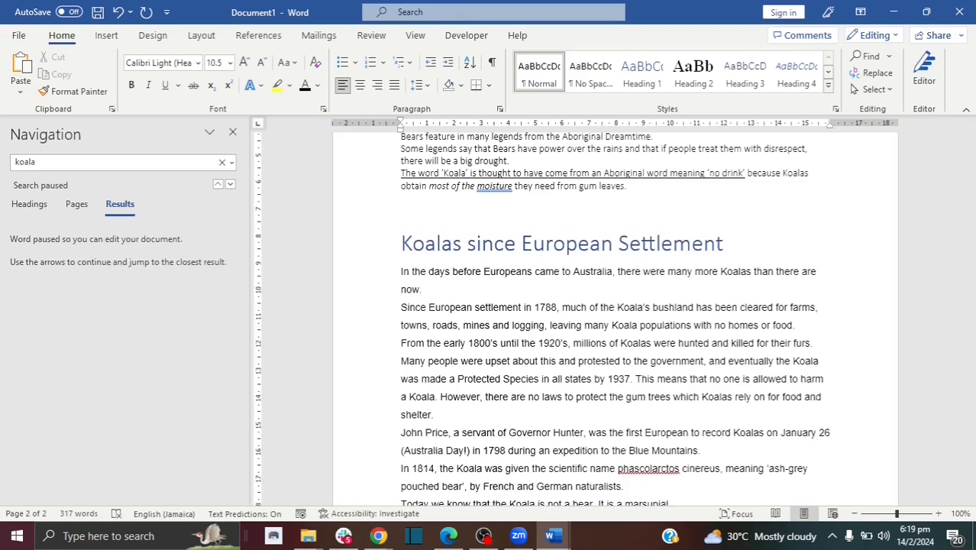
text(Fun facts:)
key(Return)
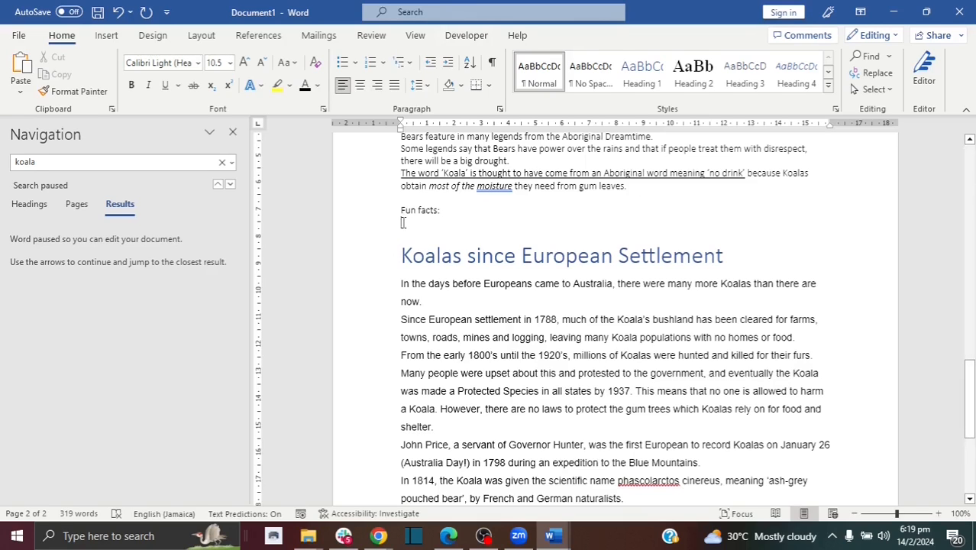
Create a numbered list under "Fun facts:" with the items "Koala means 'no drink'" and "Koalas don't live in social groups".
click(370, 62)
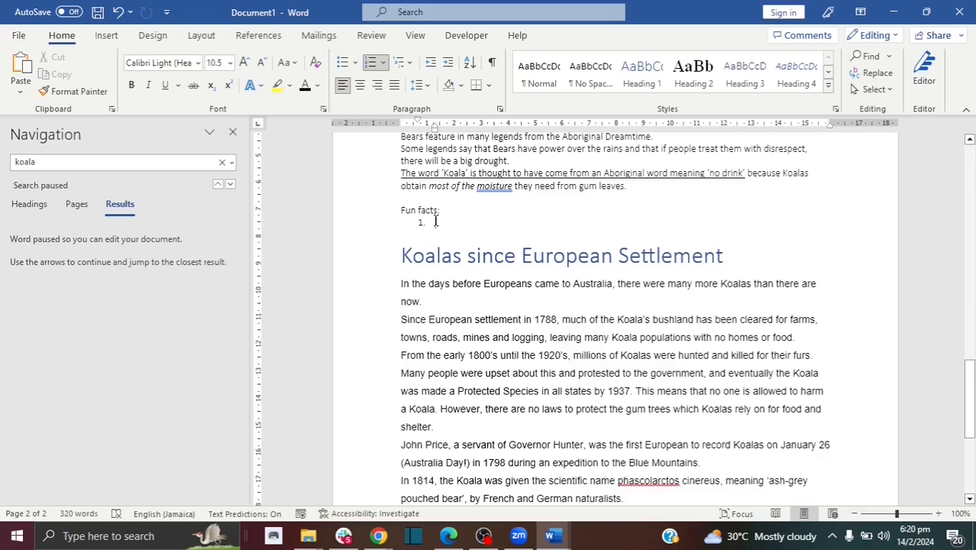
text(Koala mean)
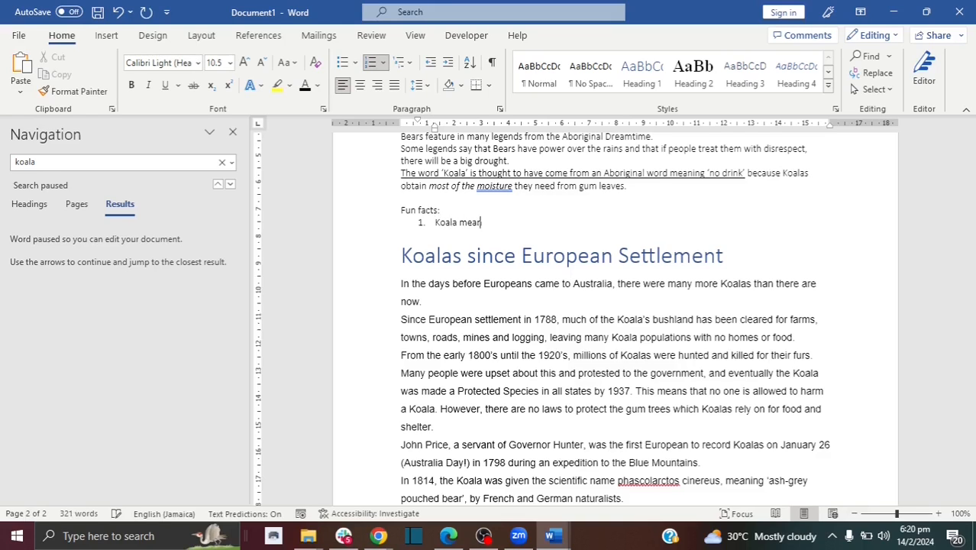
text(s 'no drink')
key(Return)
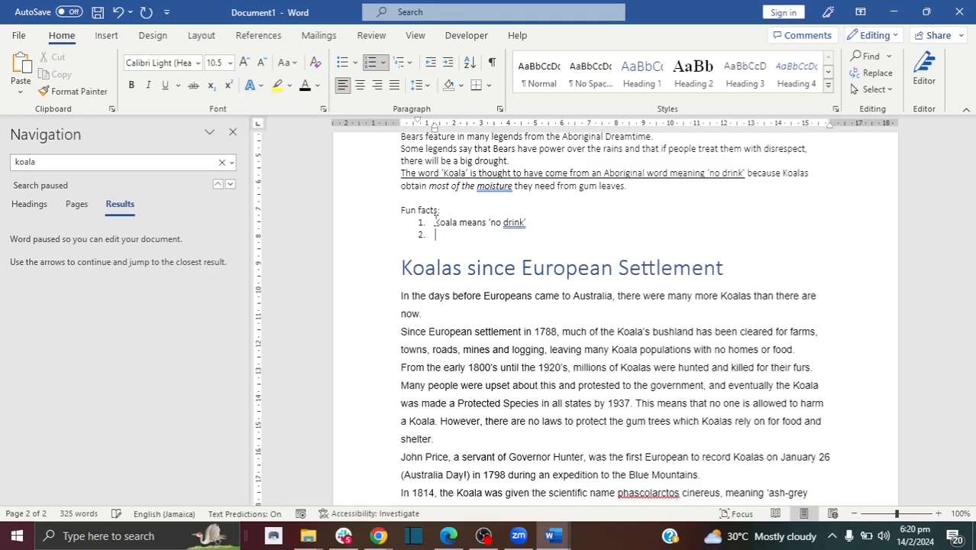
text(Koalas don't live in social g)
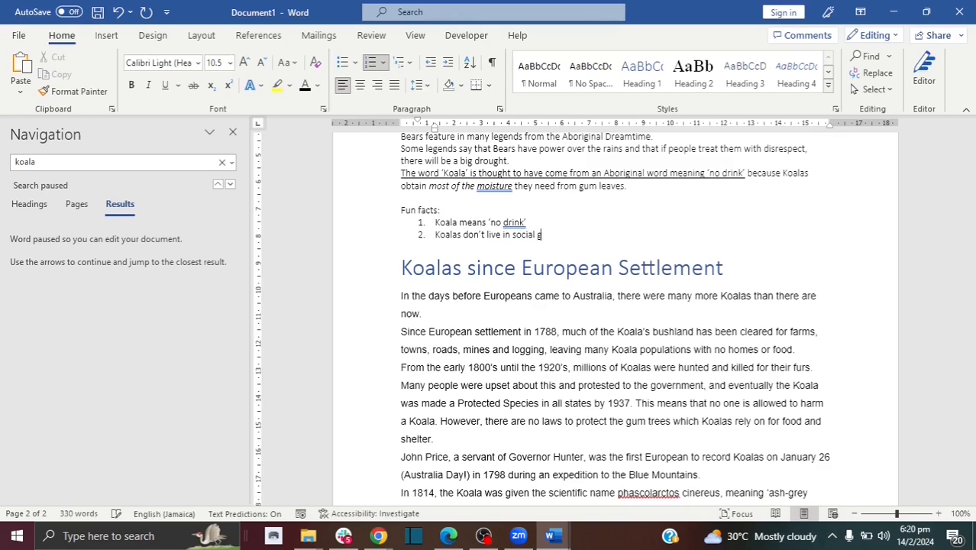
text(roups)
key(Return)
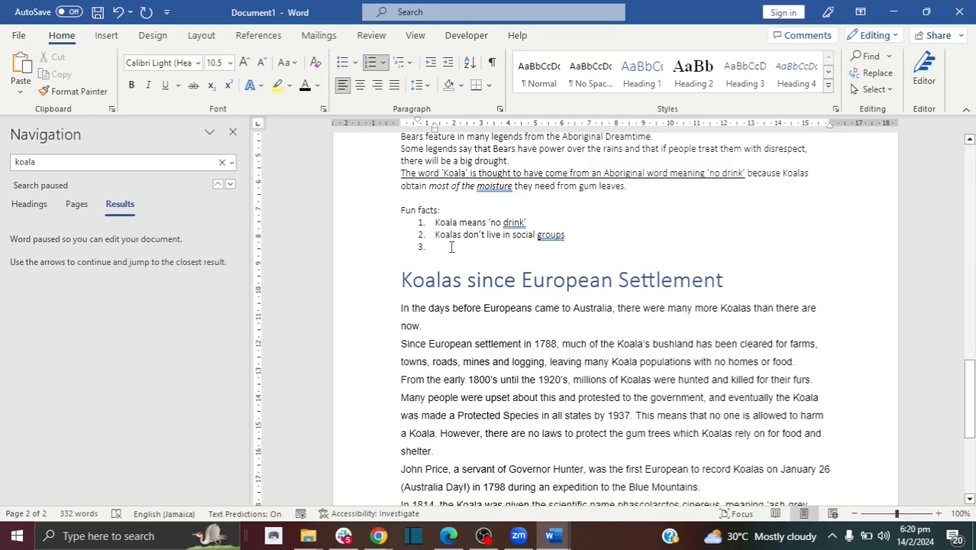
Convert the two fun facts to a bulleted list and remove the number from the empty item below them.
drag(428, 245, 434, 222)
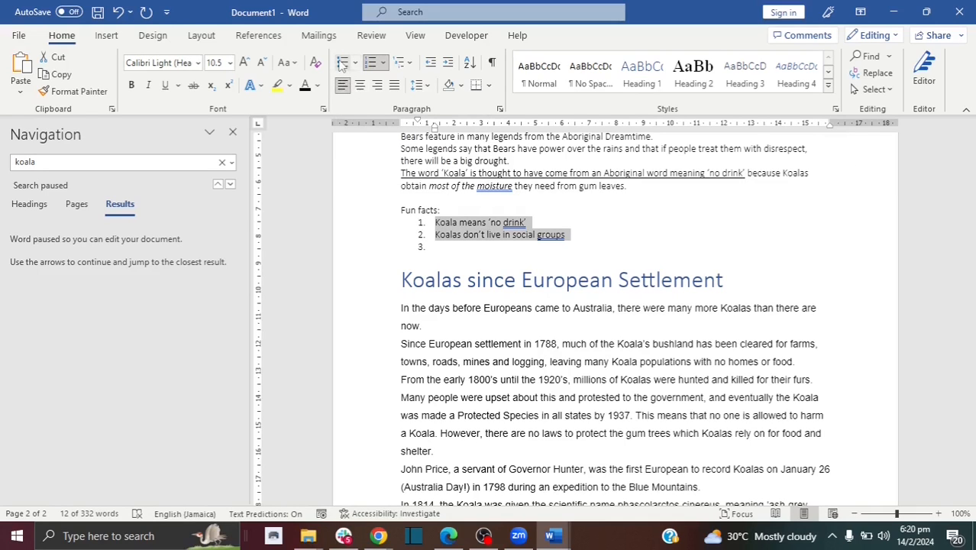
click(343, 65)
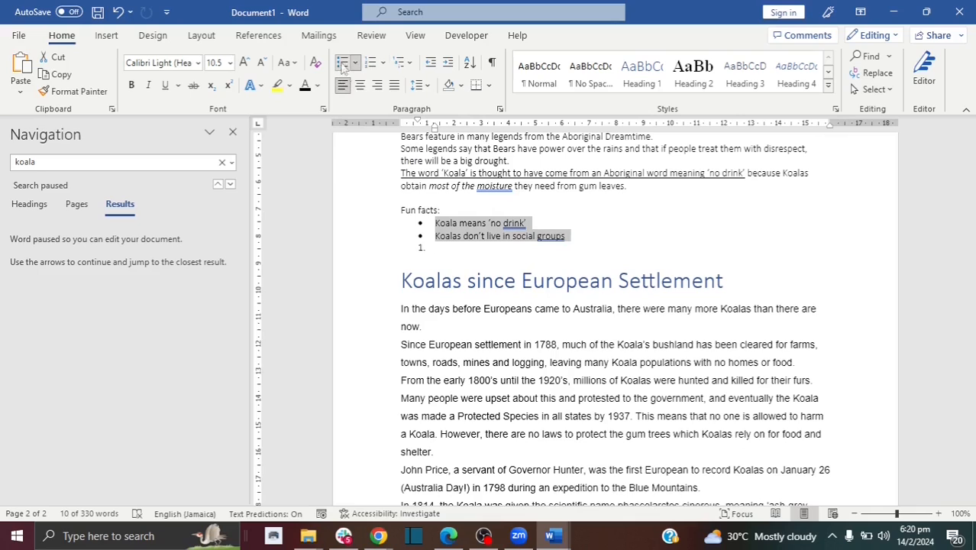
click(433, 248)
key(BackSpace)
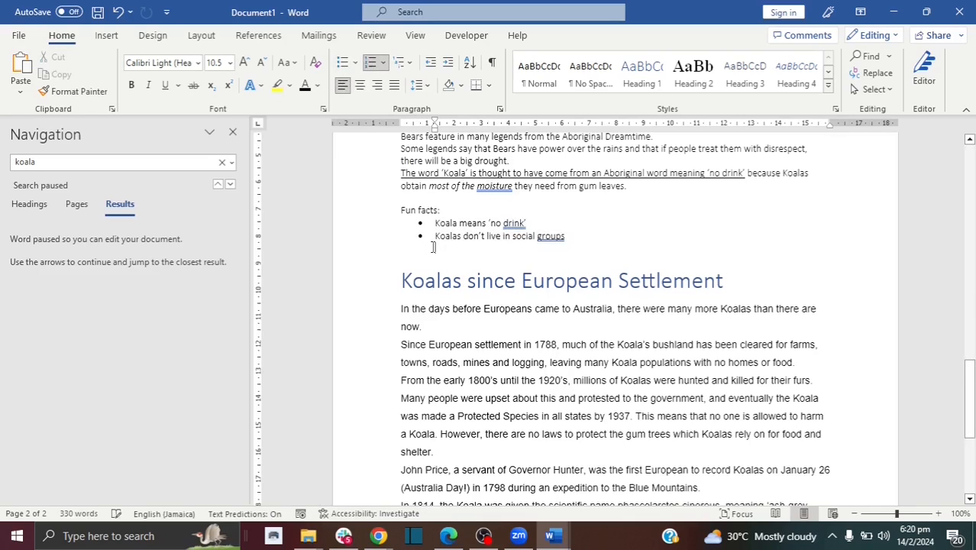
Add a third bullet "Koalas are ..." after the social groups item and start another empty bullet.
click(569, 236)
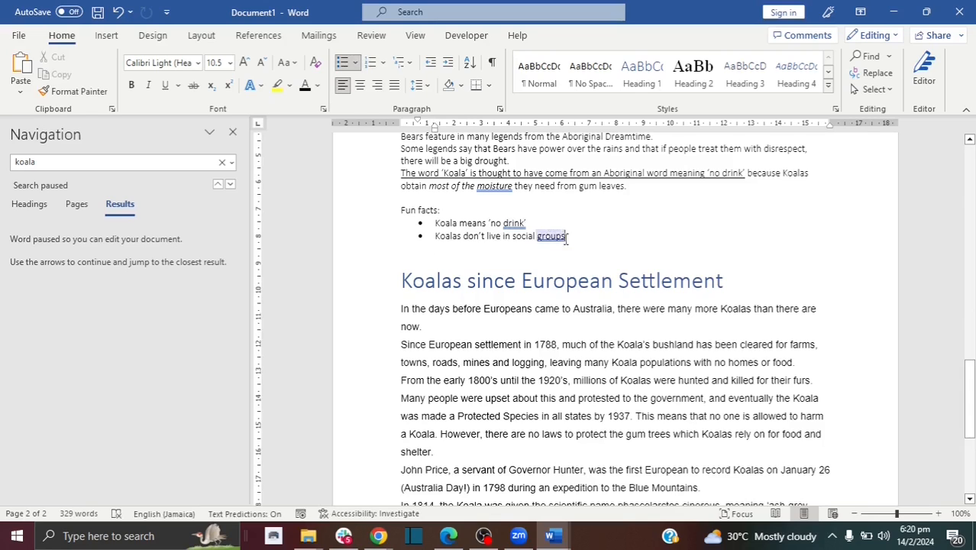
key(Return)
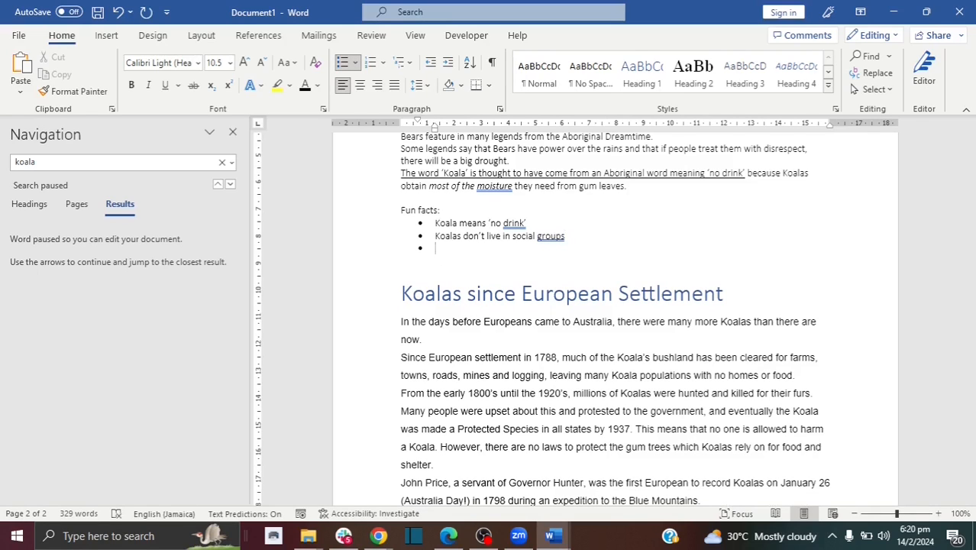
text(koa)
text(las a)
text(re ...)
key(Return)
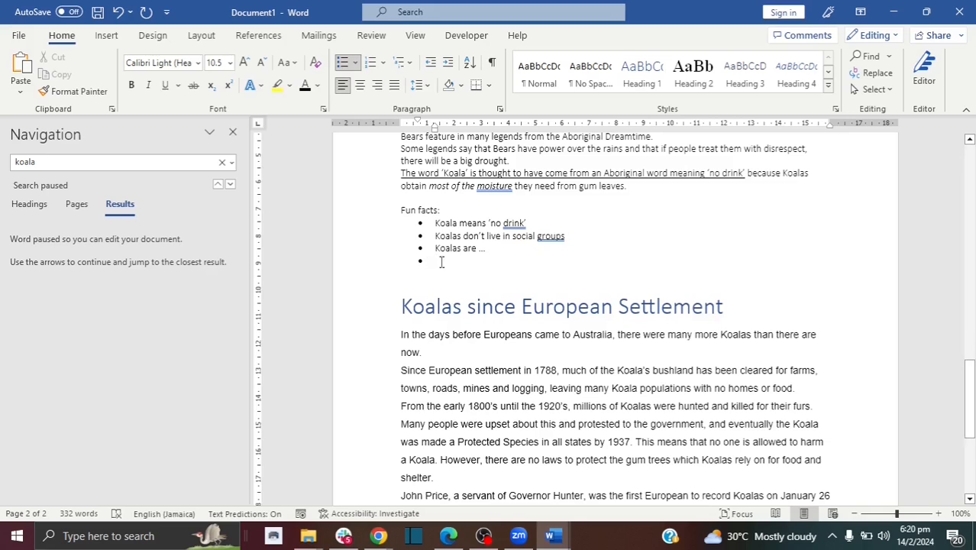
Change the bullets of the three fun facts to hollow squares.
drag(441, 262, 432, 223)
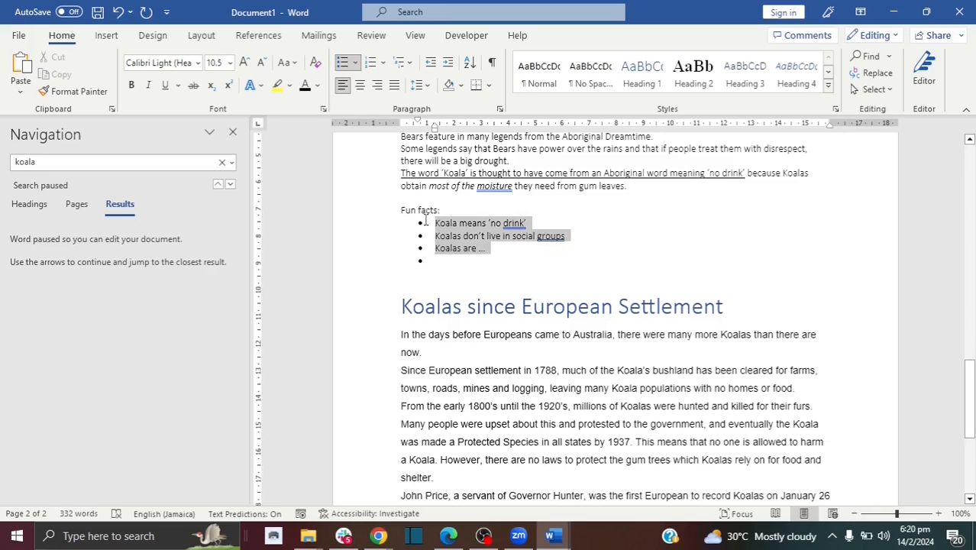
click(358, 63)
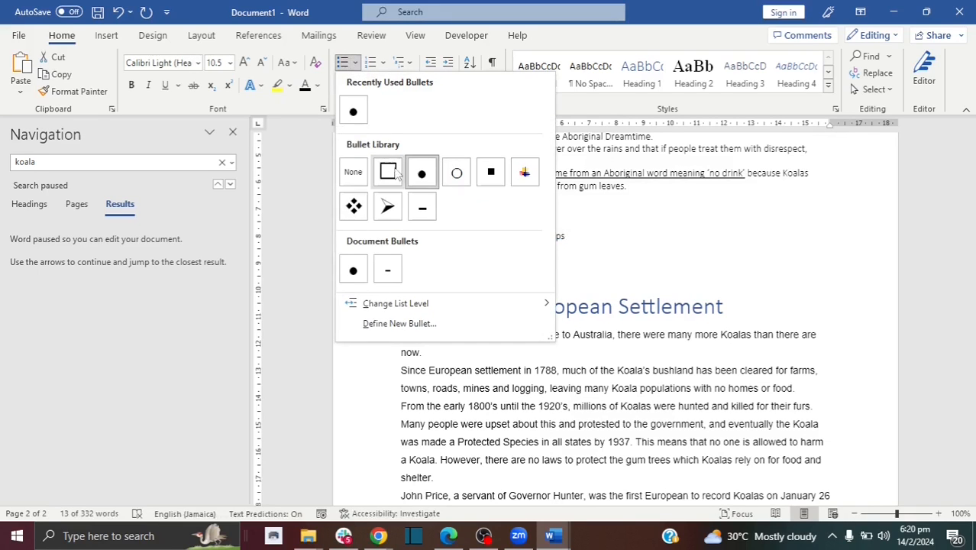
click(390, 174)
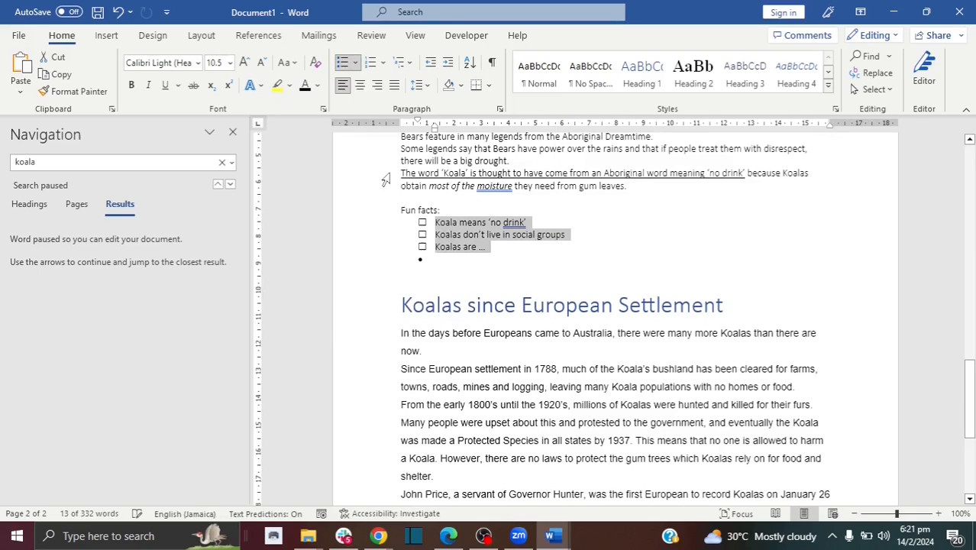
Change the bullets of the three fun facts to the four-diamond symbol.
click(480, 246)
drag(496, 248, 433, 222)
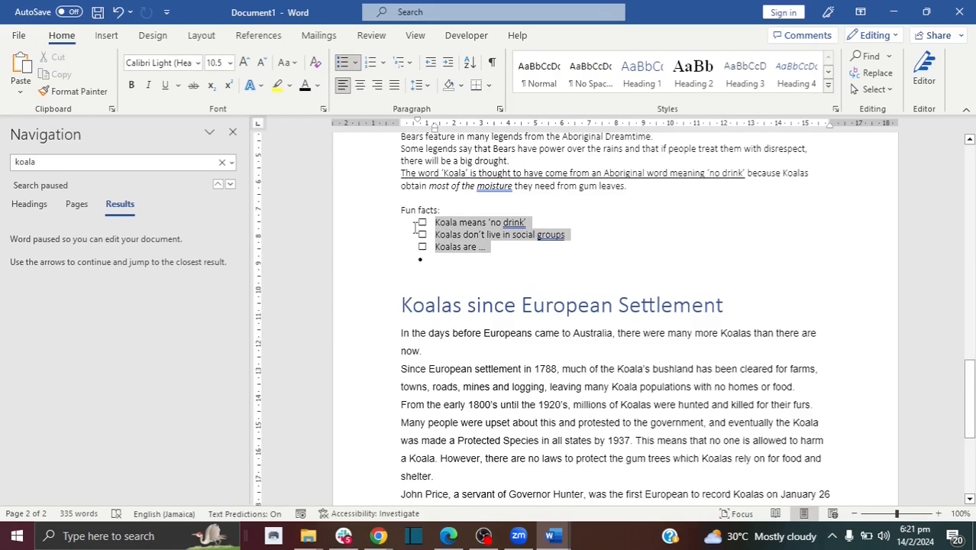
click(357, 63)
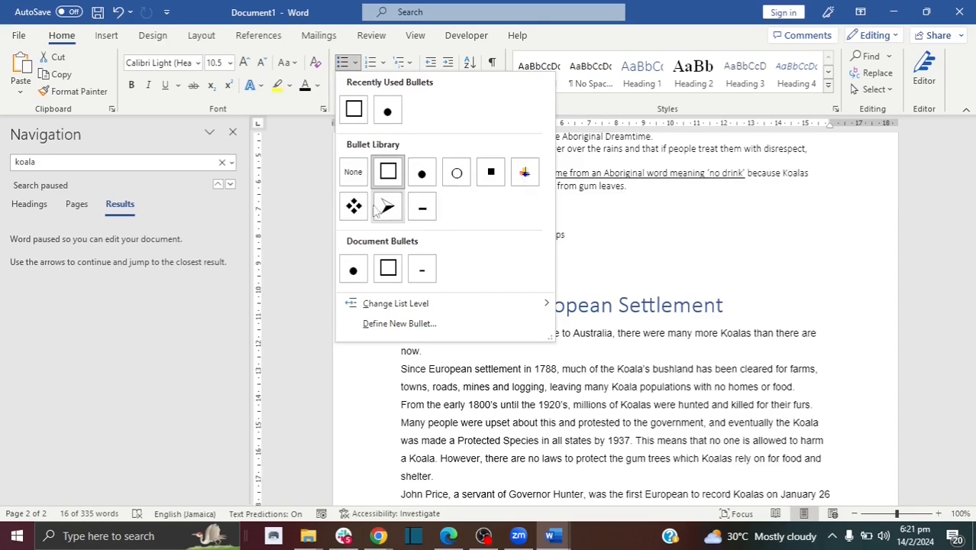
click(354, 206)
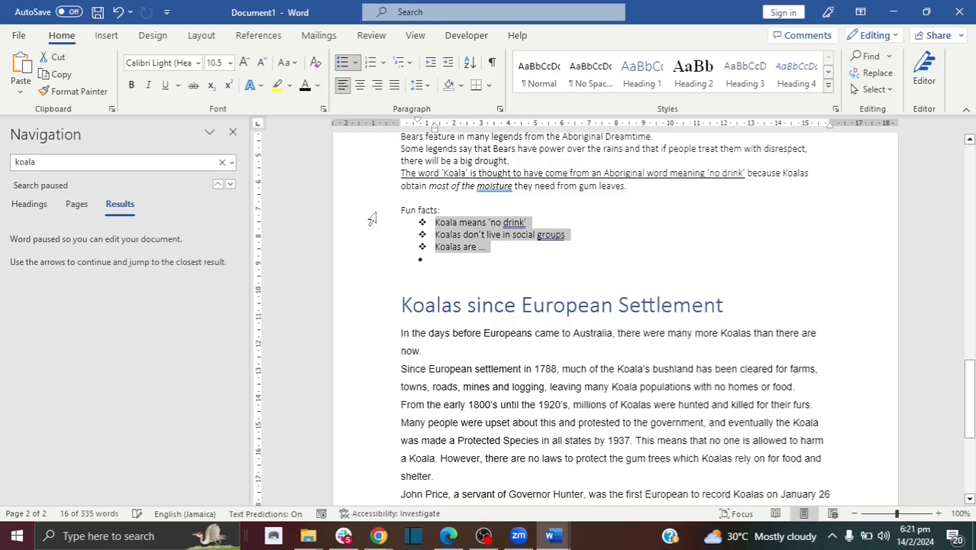
Define a new bullet from Wingdings symbol 123 and apply it to the three fun facts.
drag(499, 248, 407, 222)
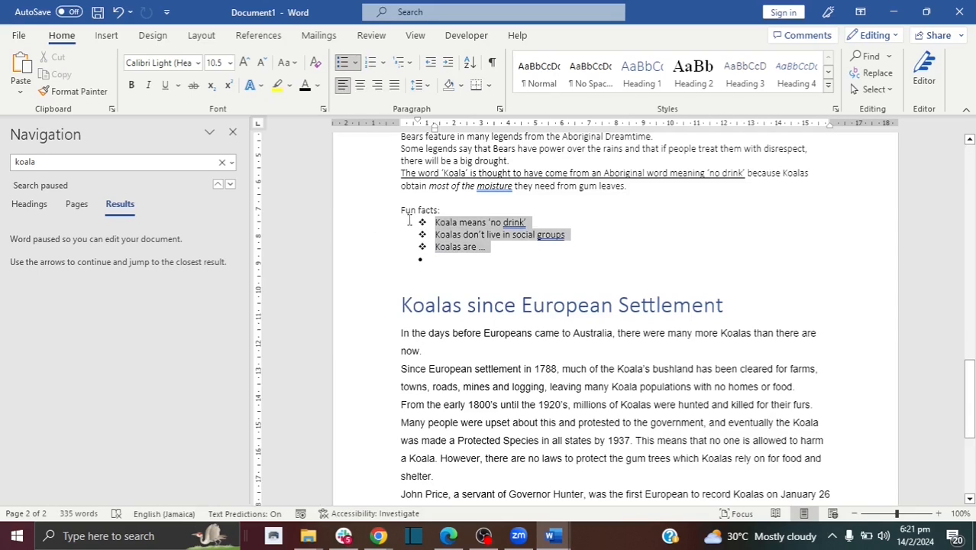
click(355, 62)
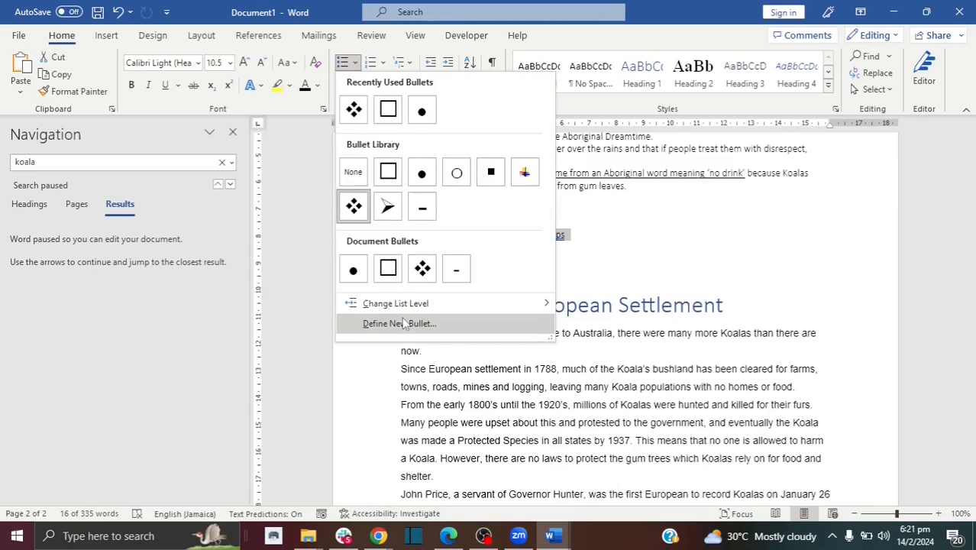
mouse_move(405, 307)
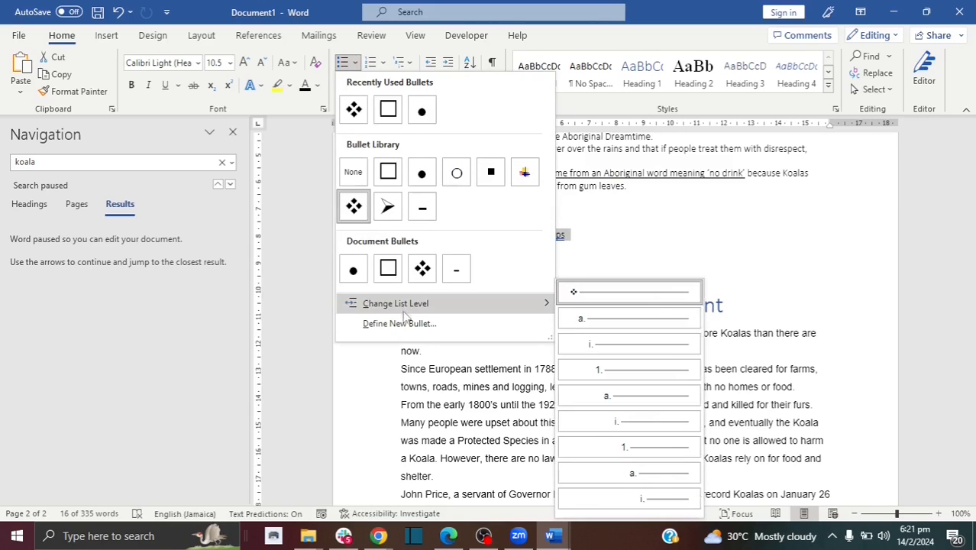
click(404, 323)
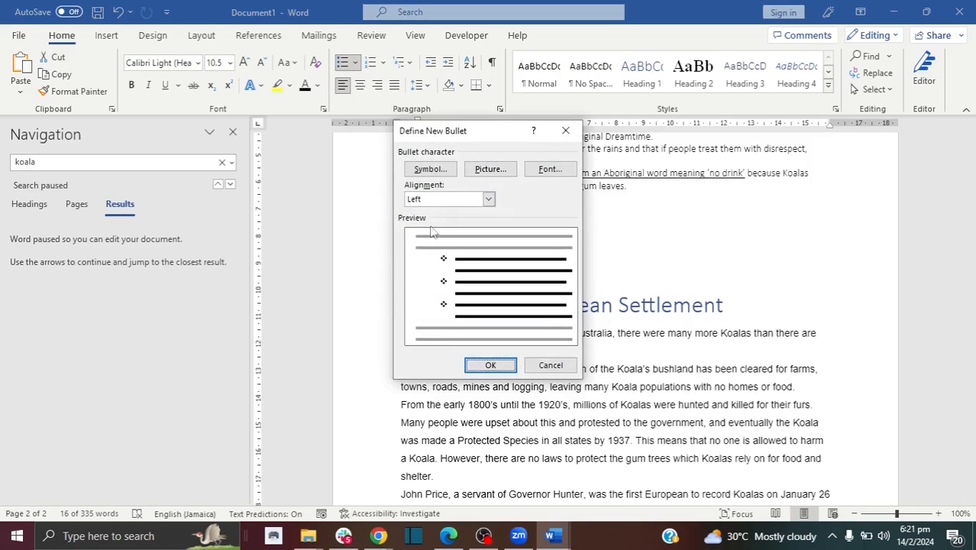
click(434, 171)
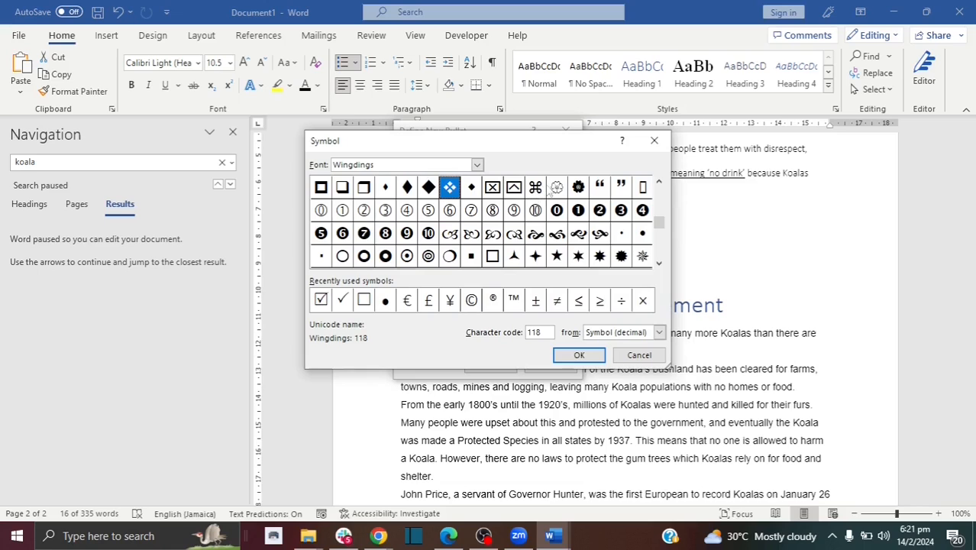
click(558, 189)
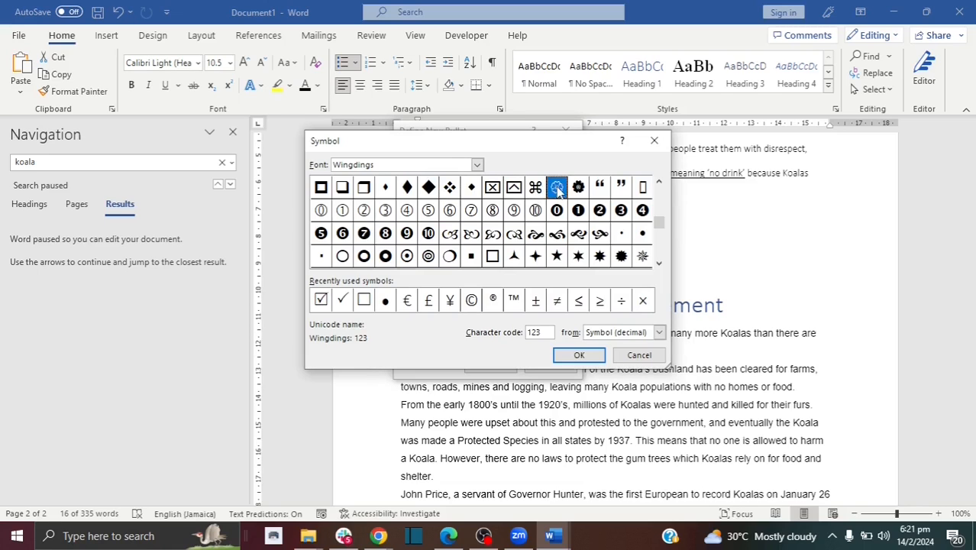
click(580, 357)
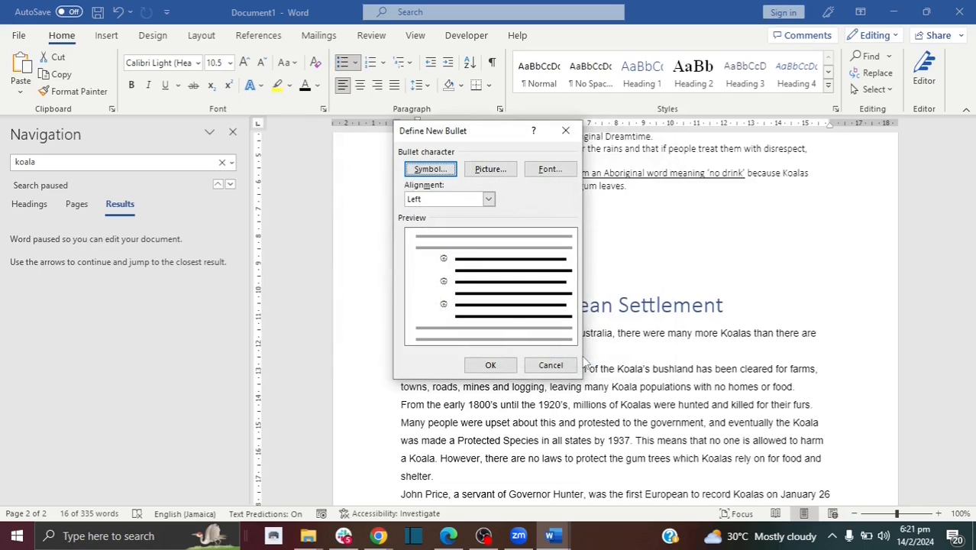
click(491, 362)
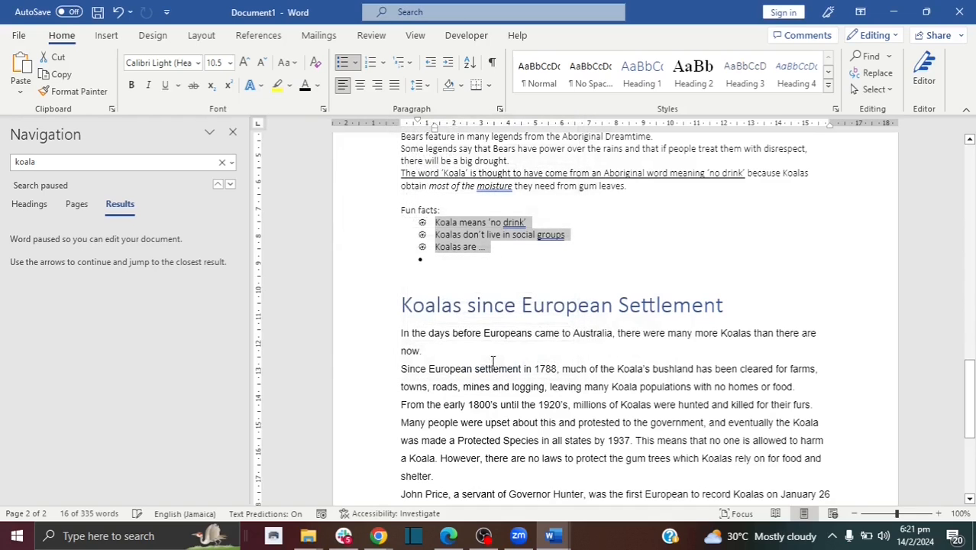
click(423, 224)
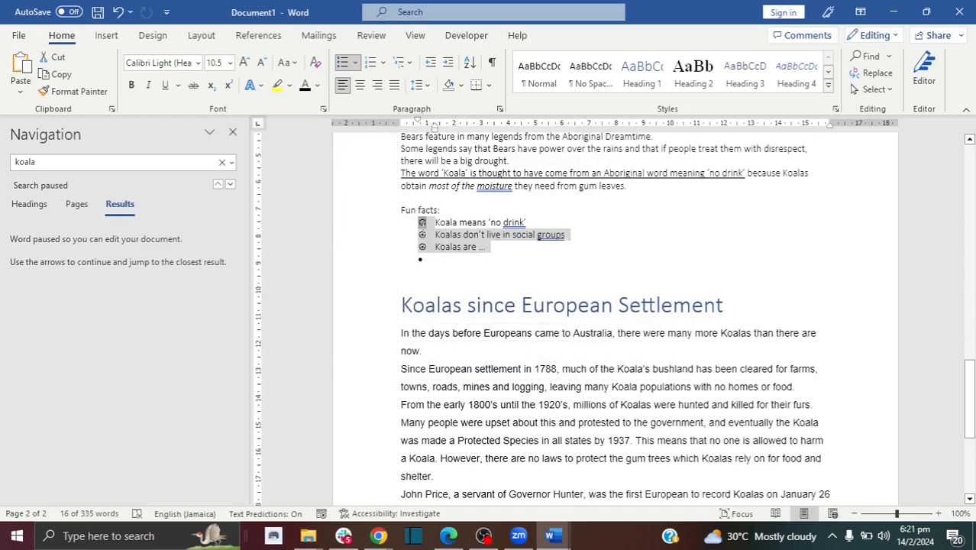
click(435, 246)
drag(484, 247, 432, 221)
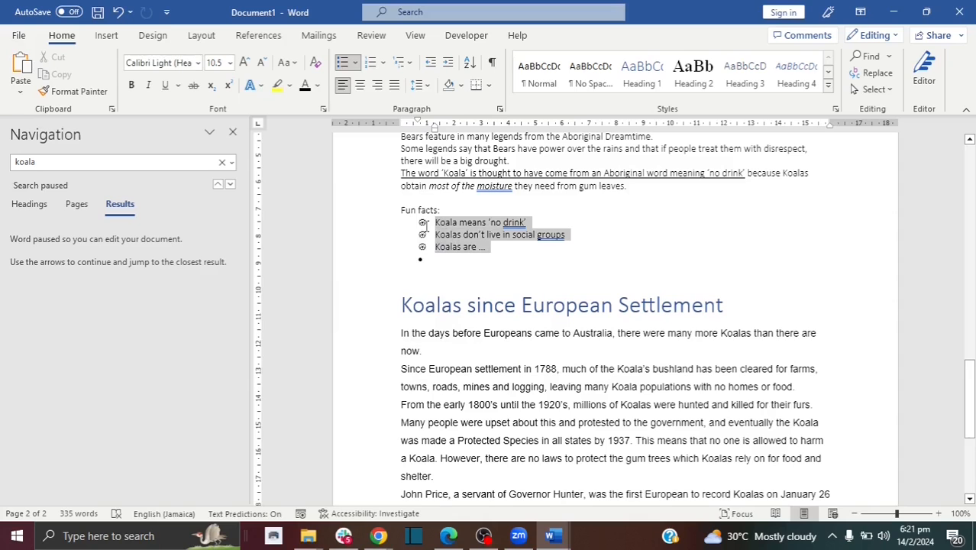
click(400, 61)
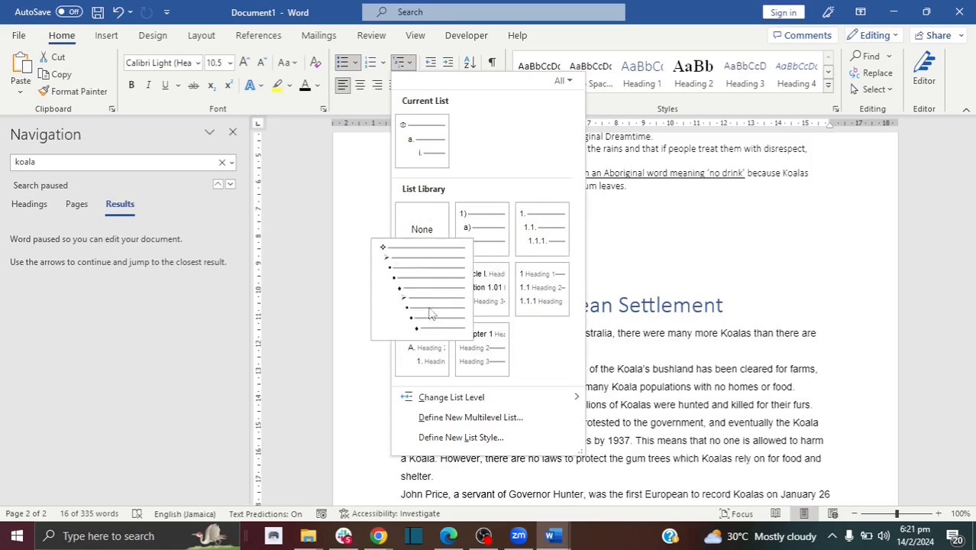
click(616, 254)
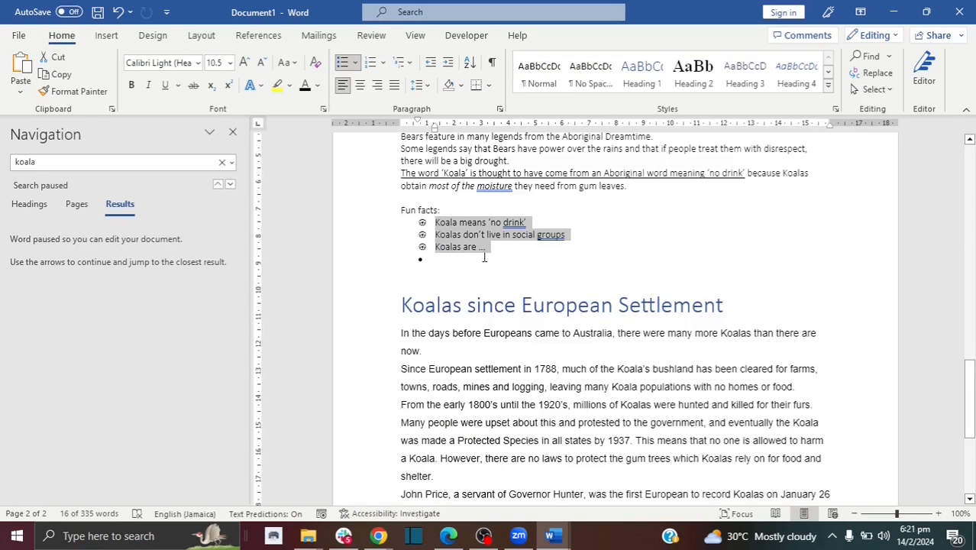
key(ctrl+z)
click(435, 223)
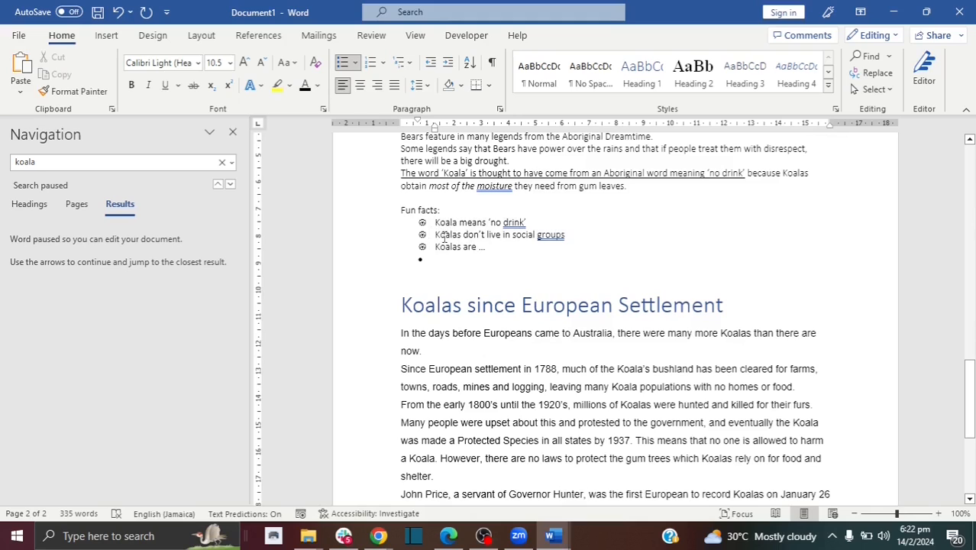
Set the line spacing of the three fun facts to 2.0.
drag(485, 246, 432, 226)
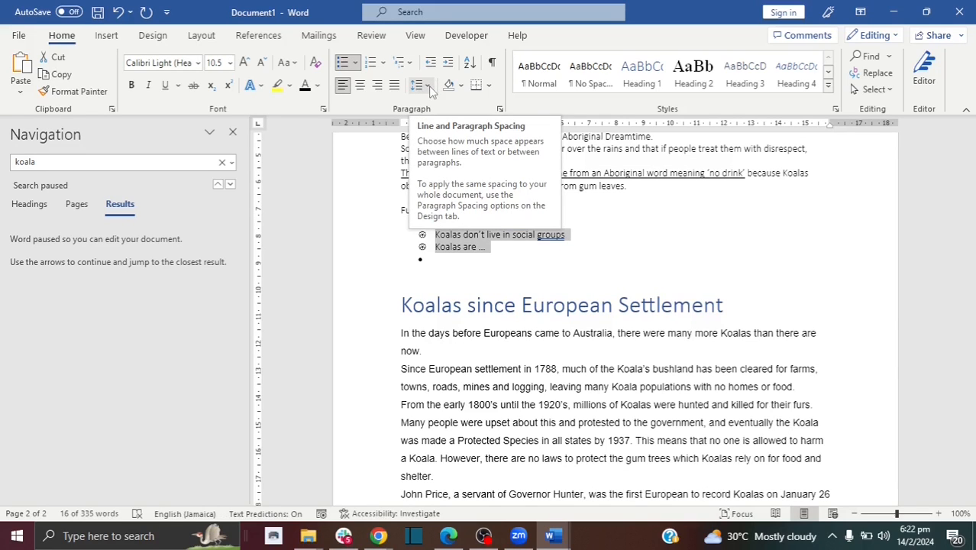
click(429, 86)
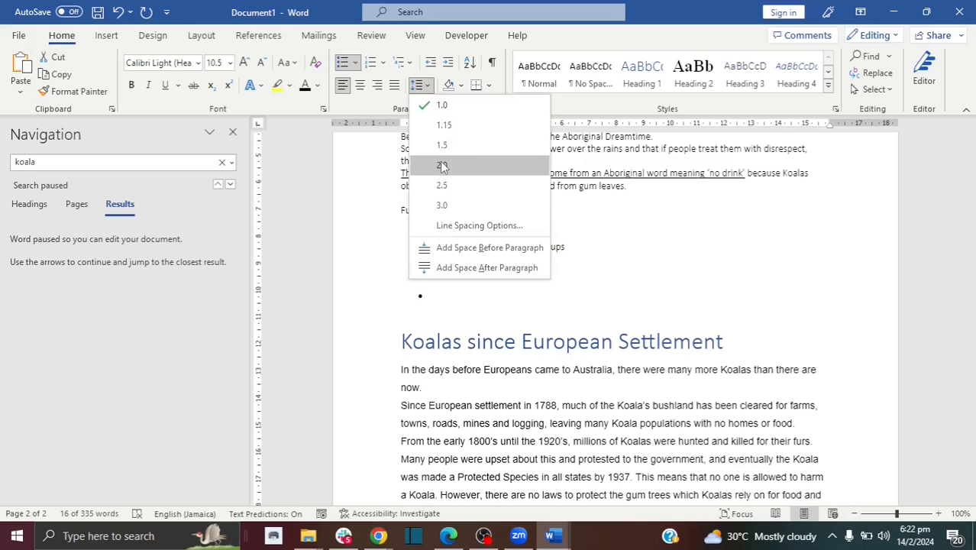
click(443, 166)
click(445, 224)
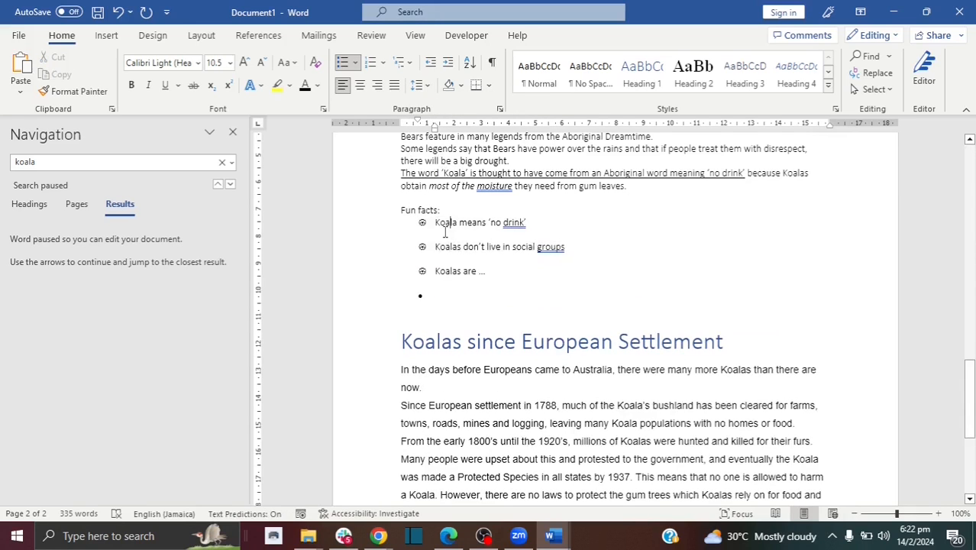
drag(627, 185, 424, 161)
click(410, 175)
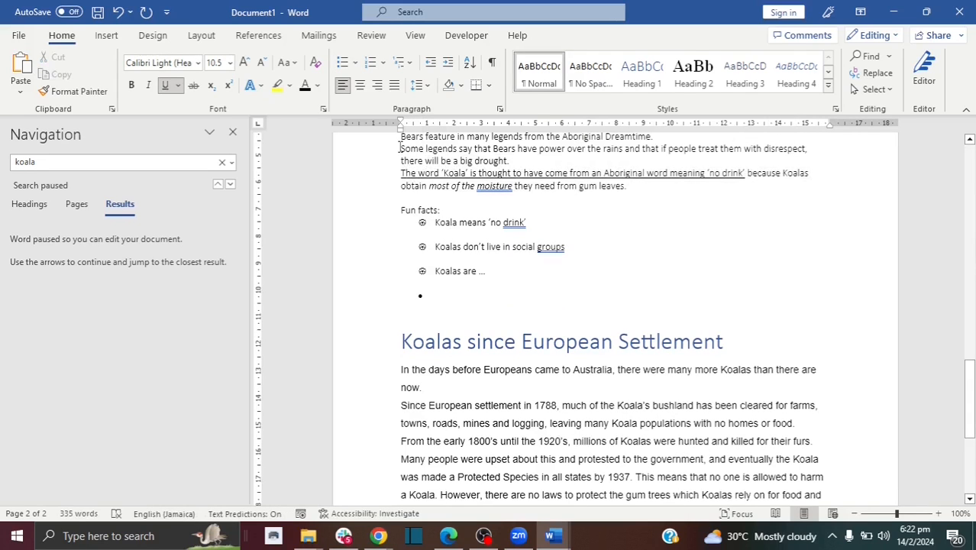
drag(399, 148, 611, 197)
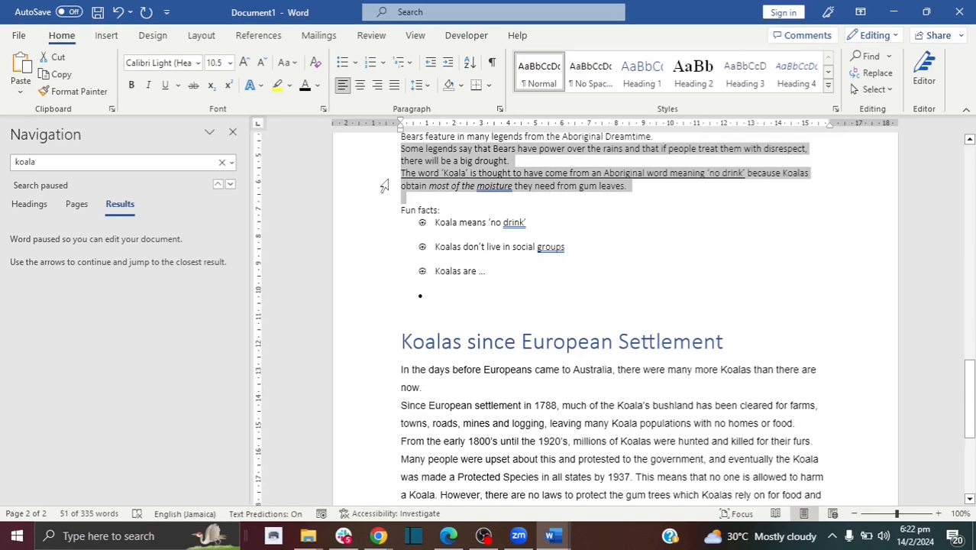
click(580, 323)
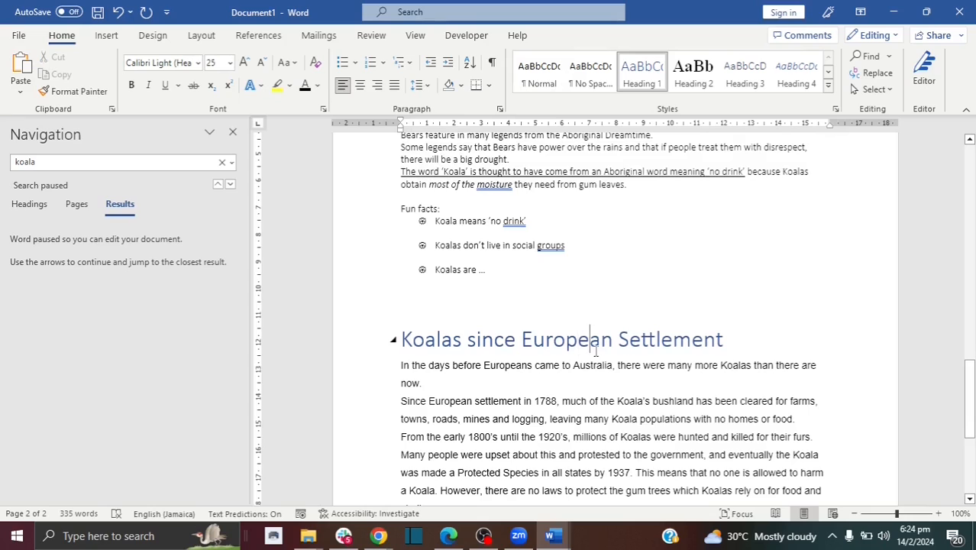
Add a bottom border to the heading "Koalas since European Settlement".
drag(727, 340, 419, 333)
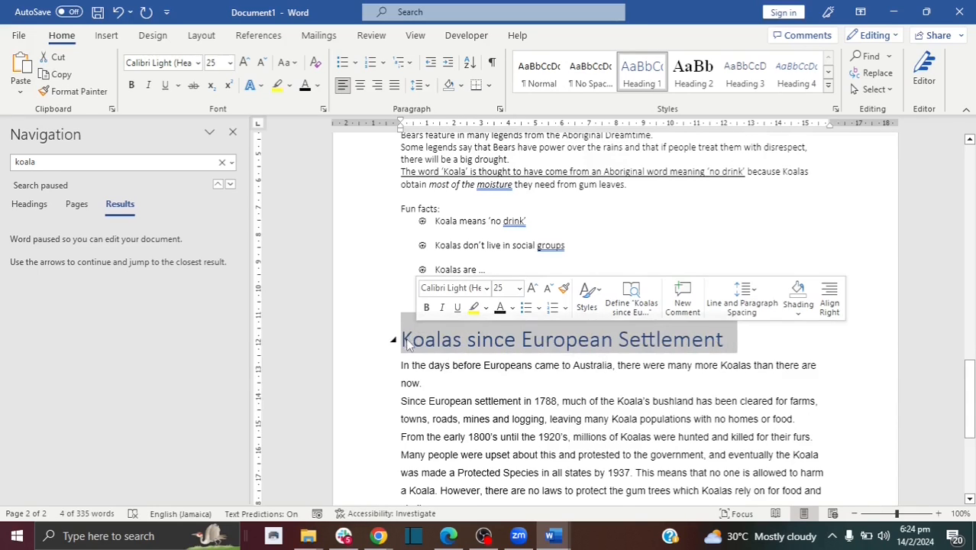
click(405, 343)
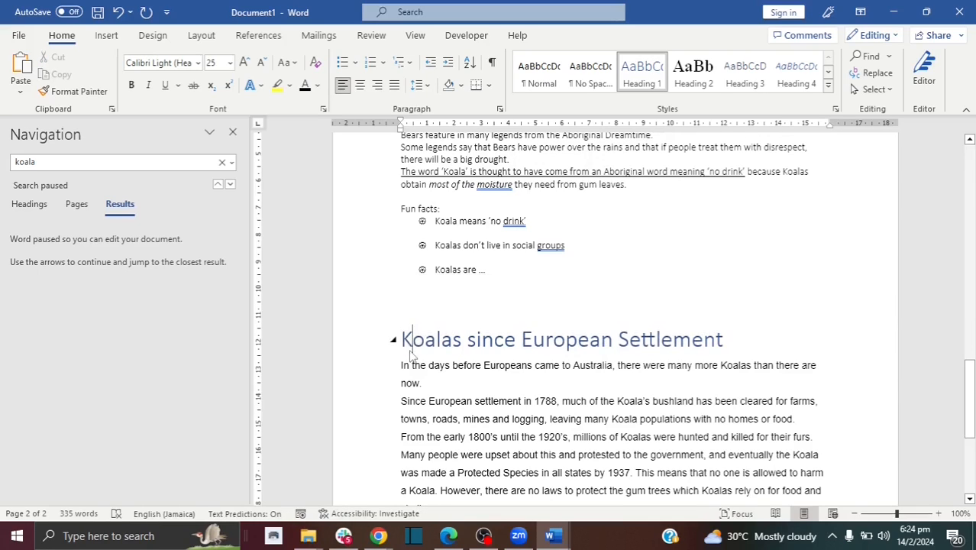
click(747, 342)
drag(731, 342, 456, 344)
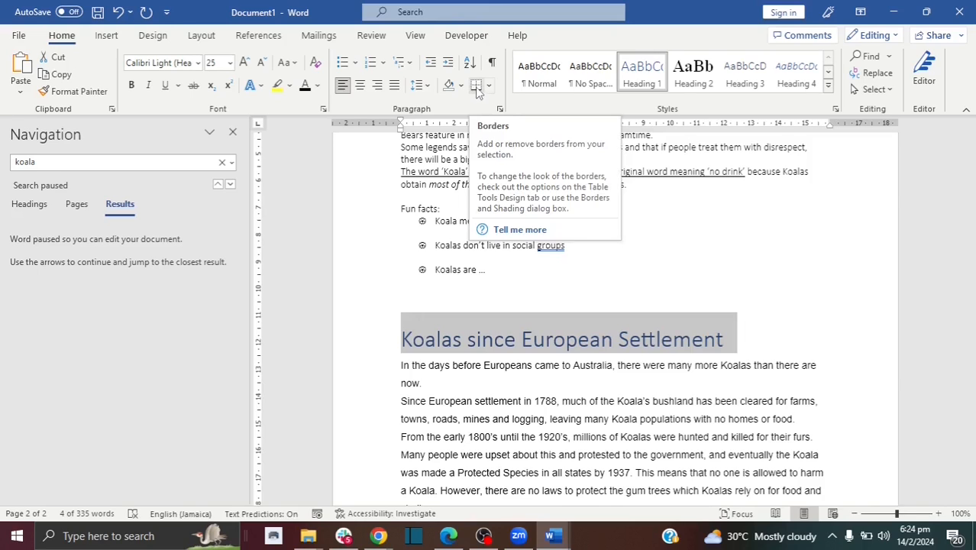
click(490, 86)
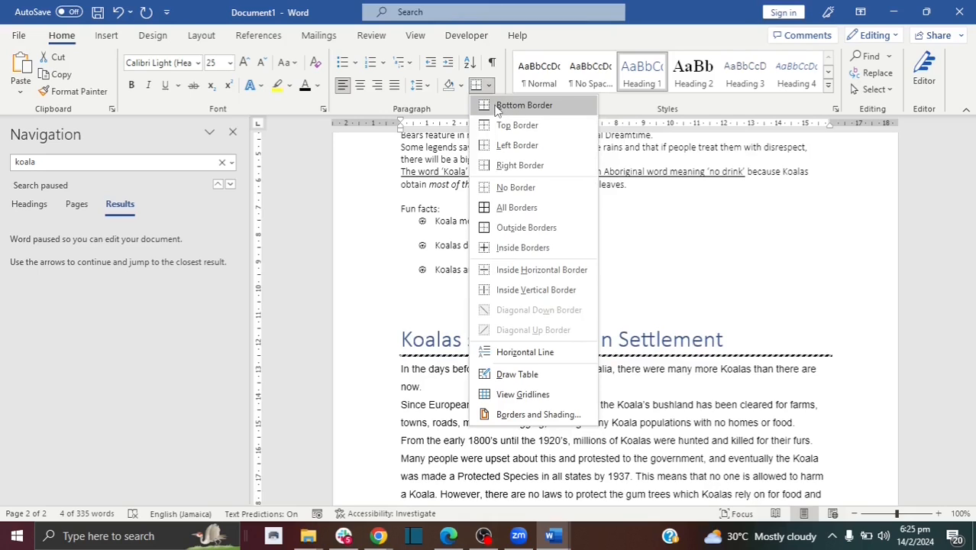
click(512, 107)
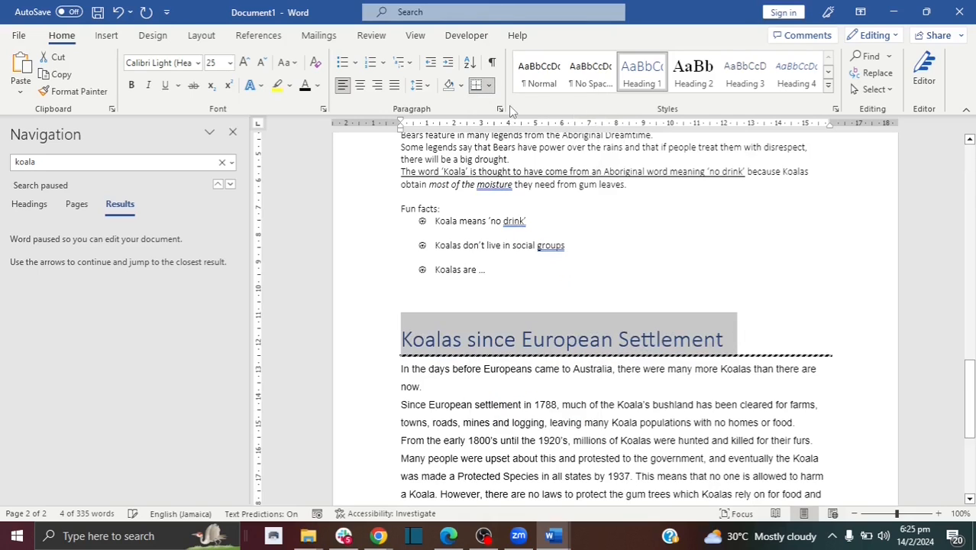
Change the bottom border of the heading "Koalas since European Settlement" to a single solid line, ½ pt wide.
click(489, 87)
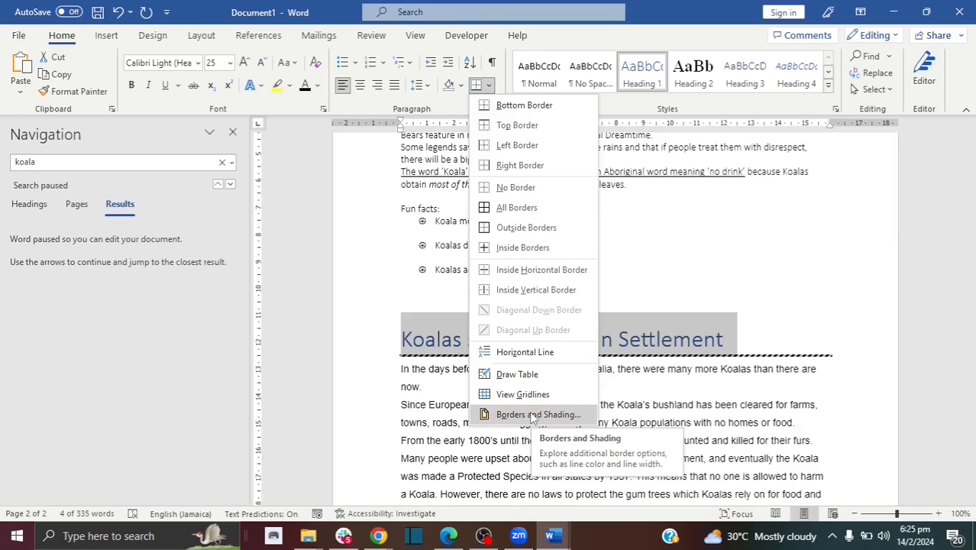
click(664, 352)
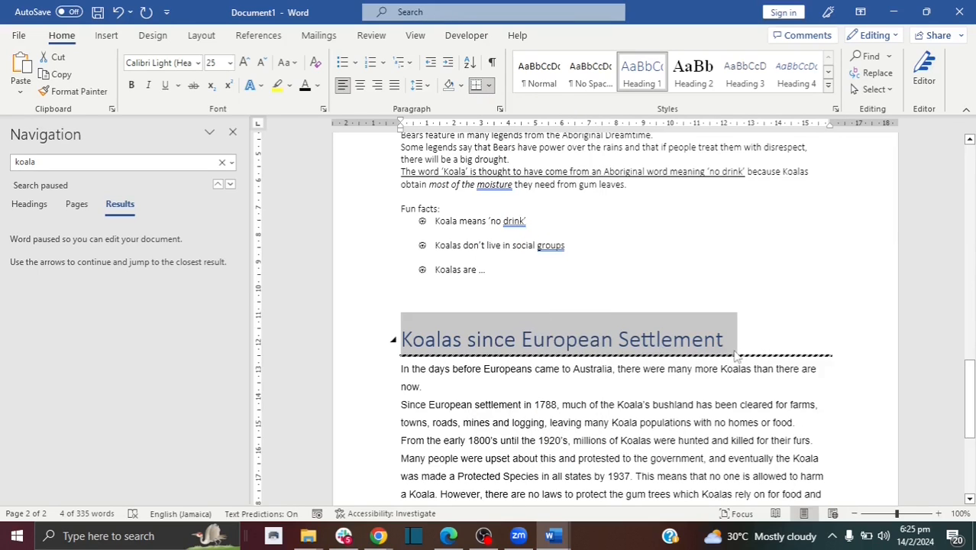
click(490, 85)
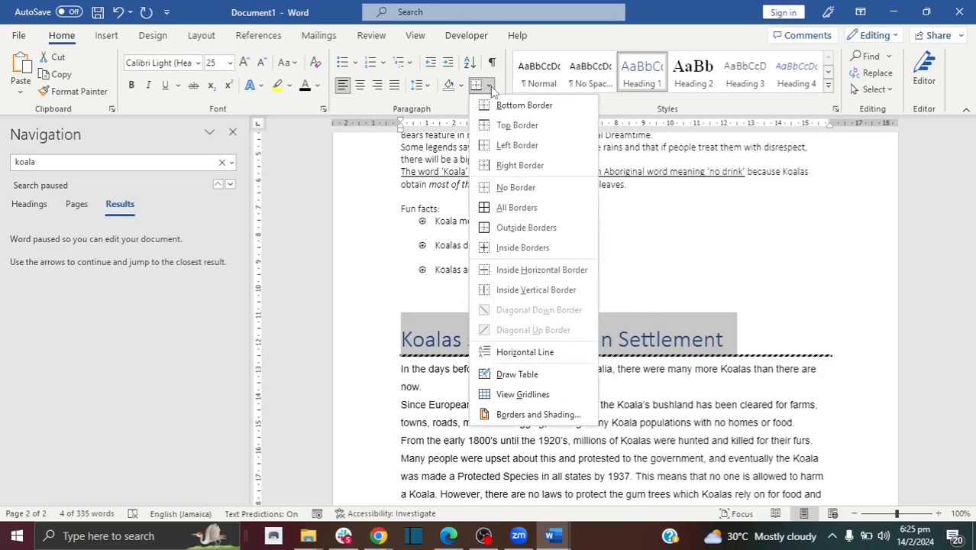
click(516, 416)
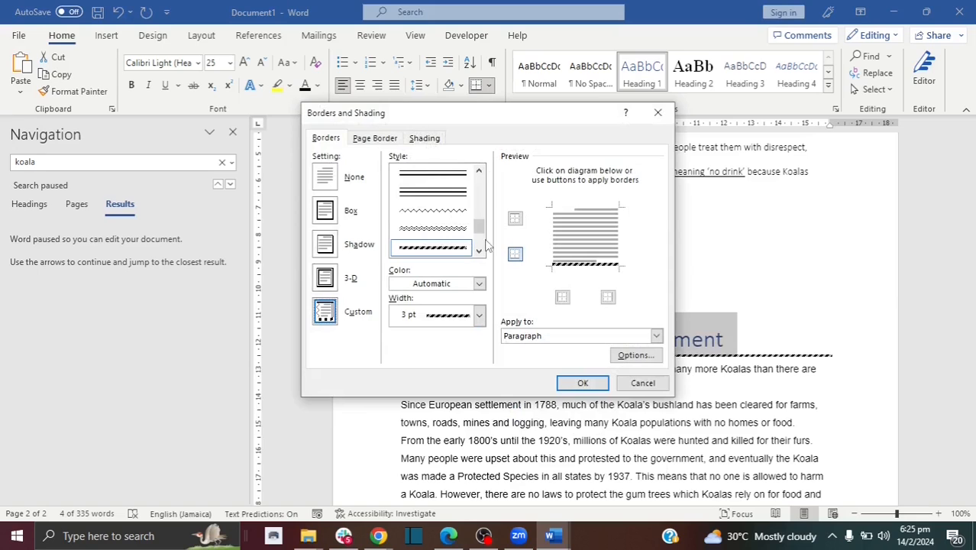
scroll(459, 214, up, 5)
click(443, 178)
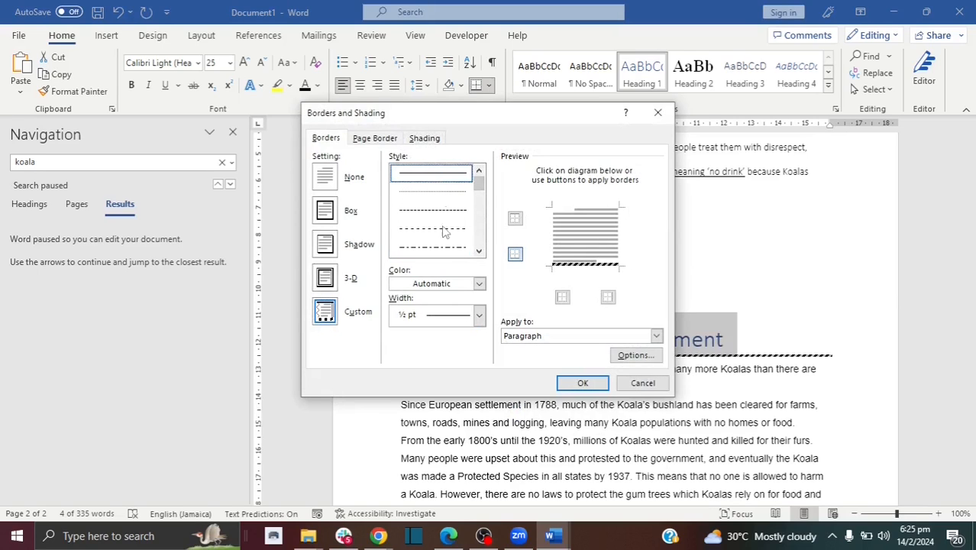
click(583, 384)
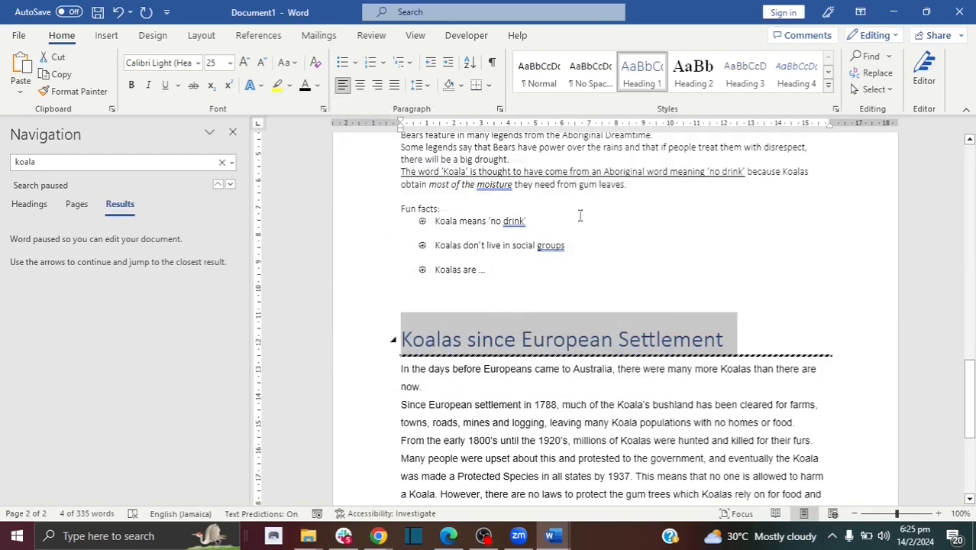
click(724, 382)
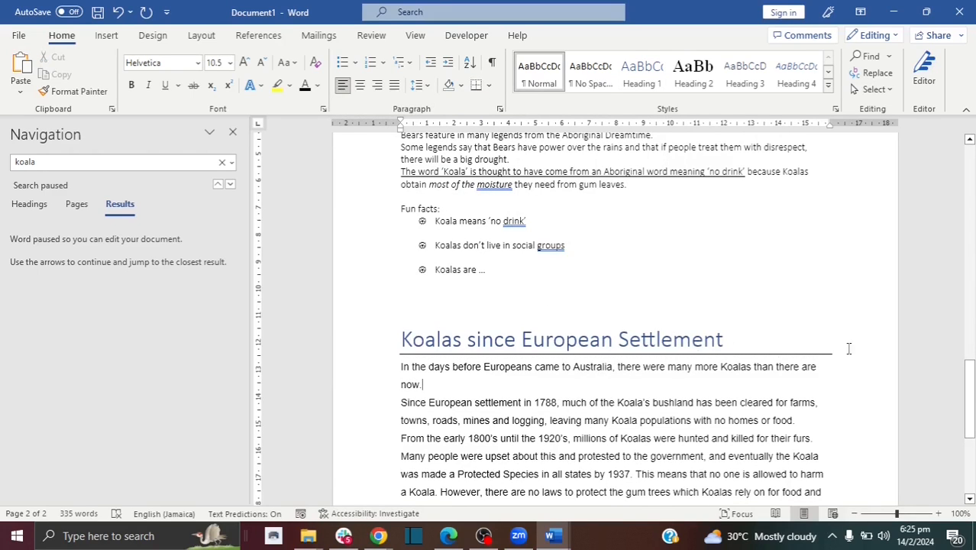
Change the bottom border of the heading "Koalas since European Settlement" to a triple line with a ¾ pt width.
drag(847, 348, 407, 353)
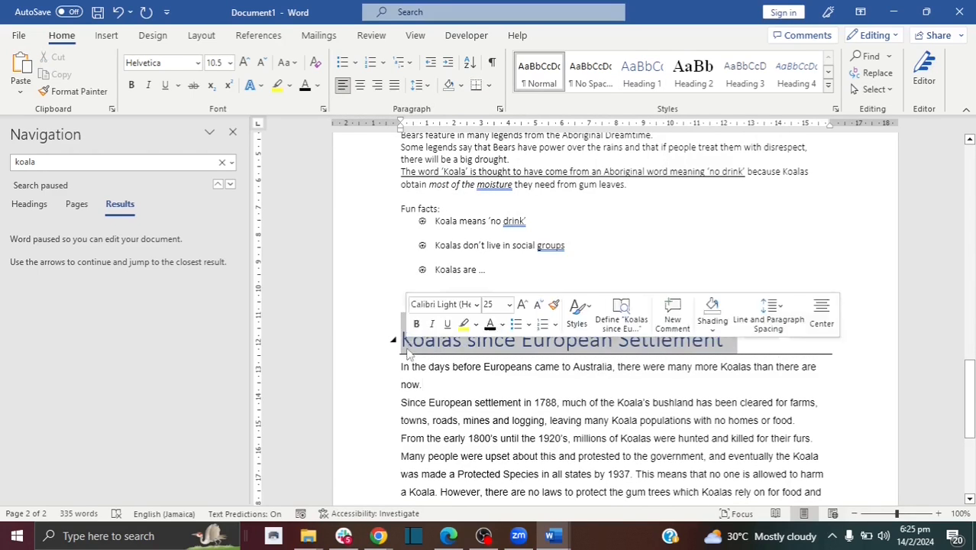
click(489, 84)
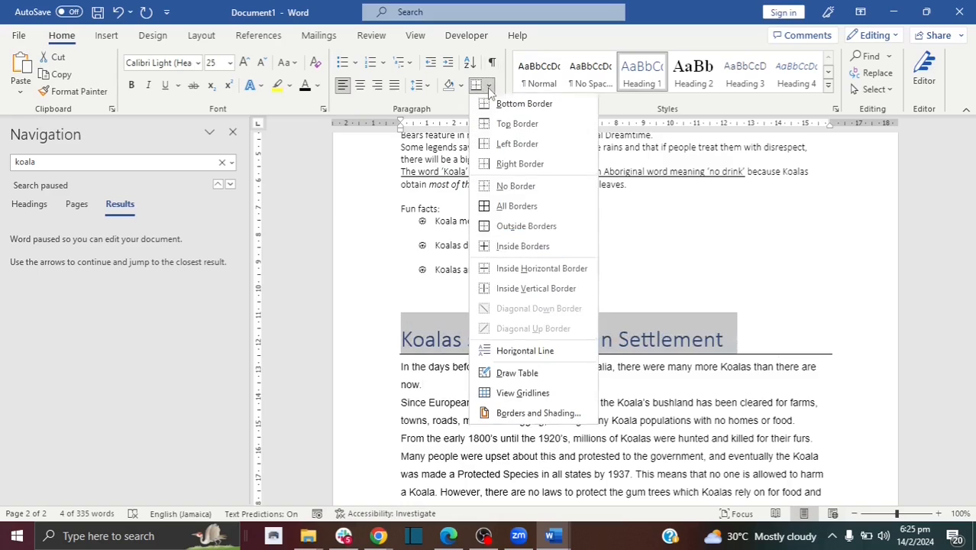
click(520, 414)
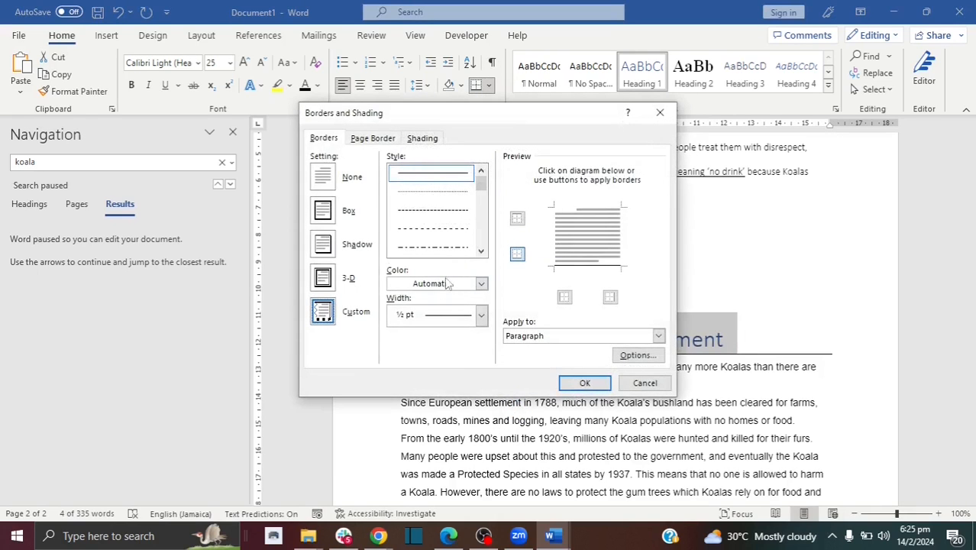
drag(480, 183, 481, 191)
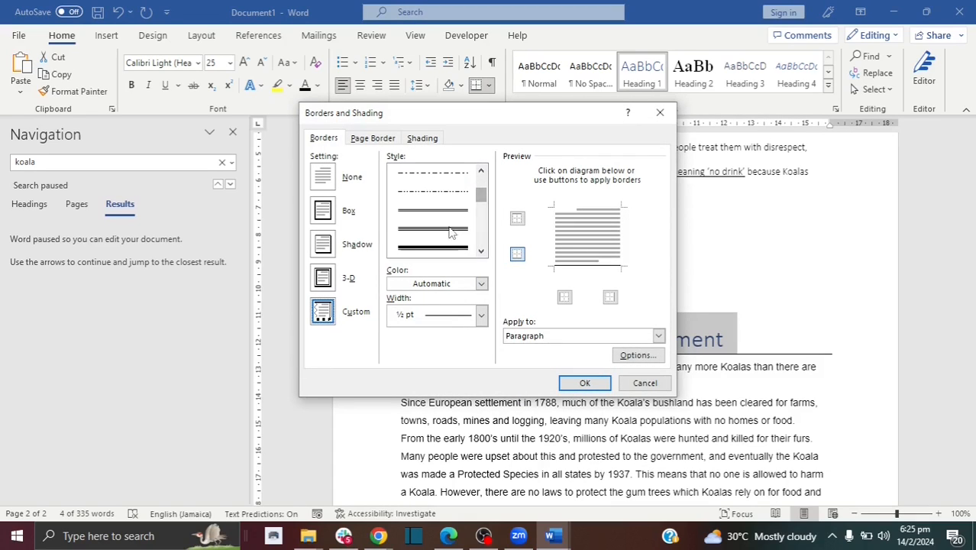
click(449, 232)
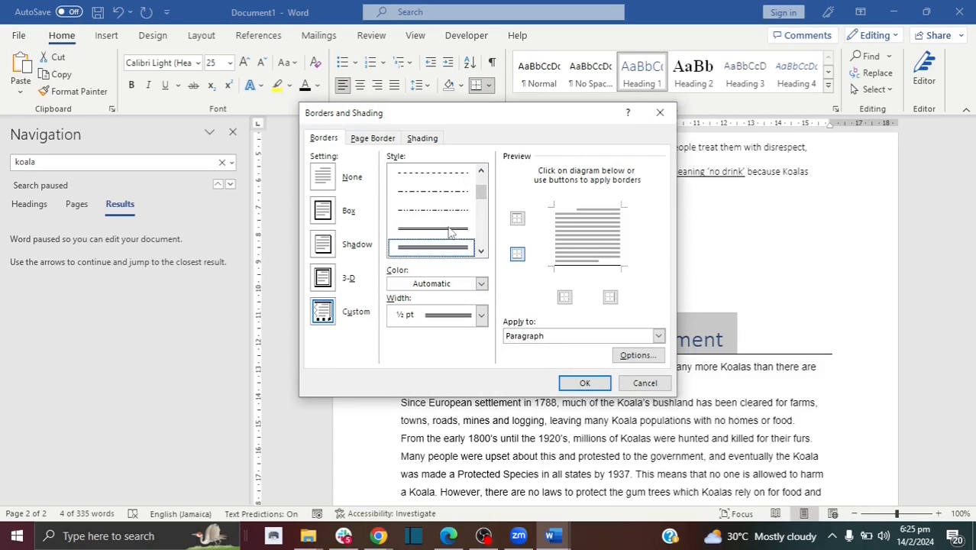
click(481, 314)
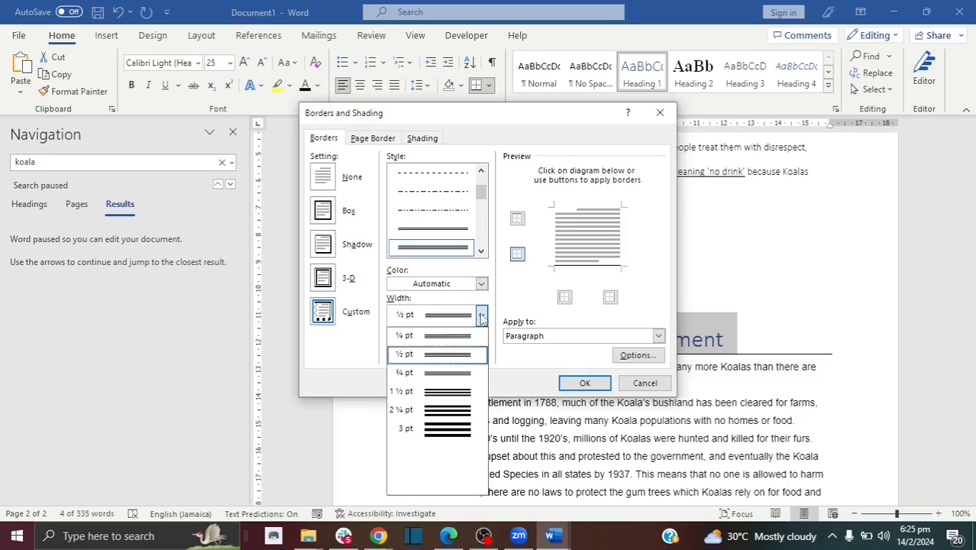
click(458, 373)
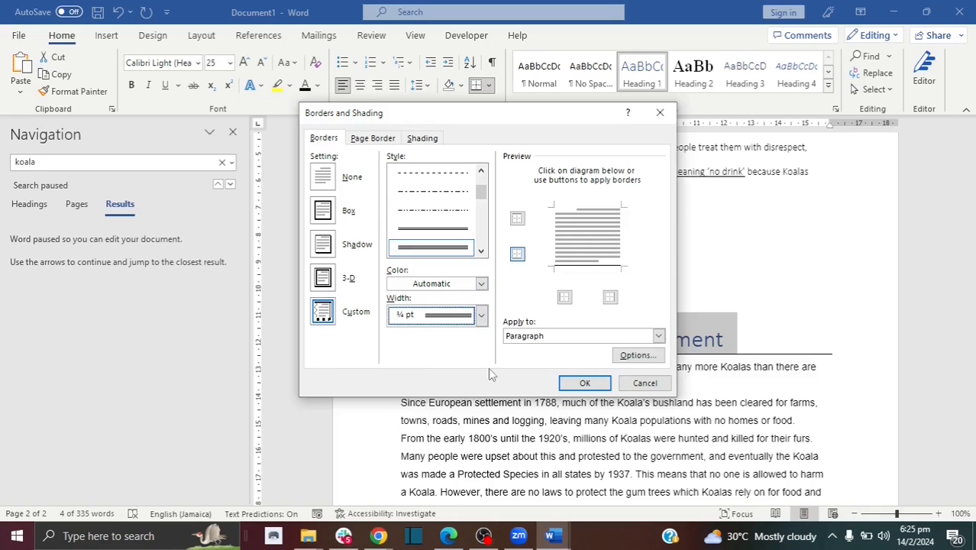
click(585, 383)
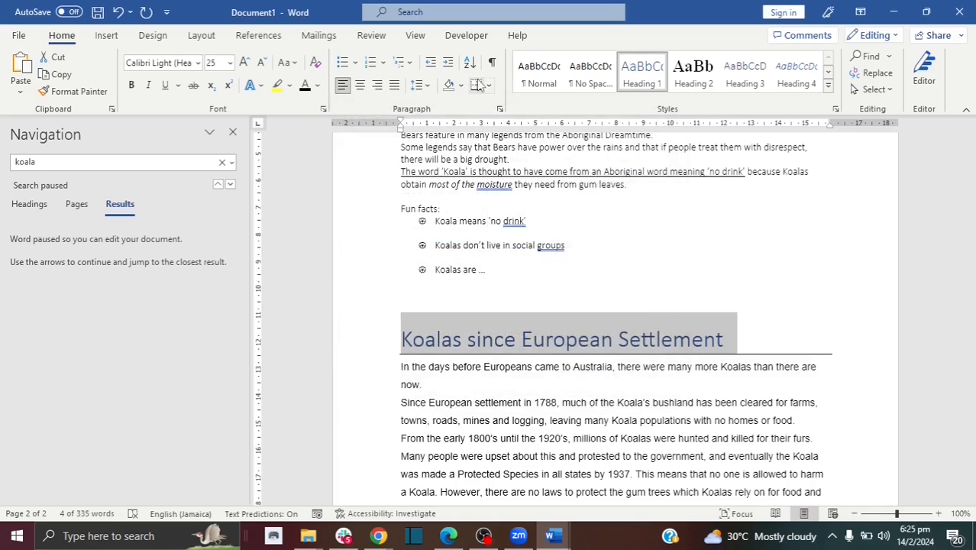
click(780, 333)
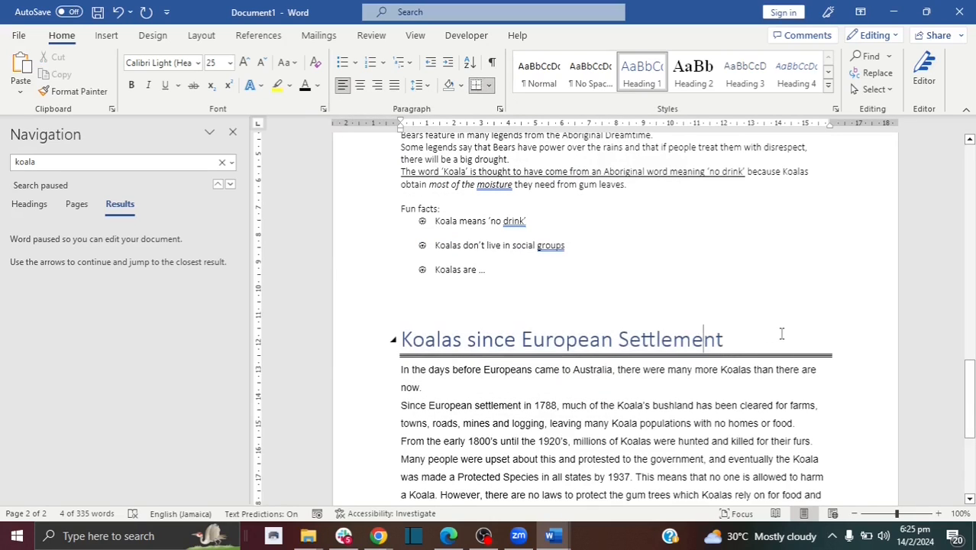
Restyle the bottom border of the heading "Koalas since European Settlement" as a green thick-and-thin line, 4 ½ pt wide.
mouse_move(857, 352)
mouse_down()
mouse_move(549, 304)
mouse_move(390, 334)
mouse_up()
click(489, 85)
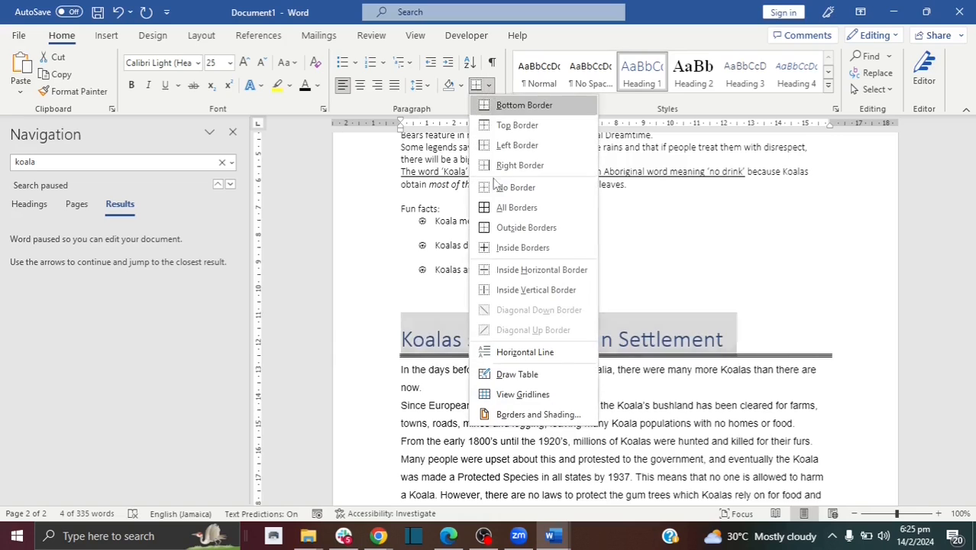
click(527, 415)
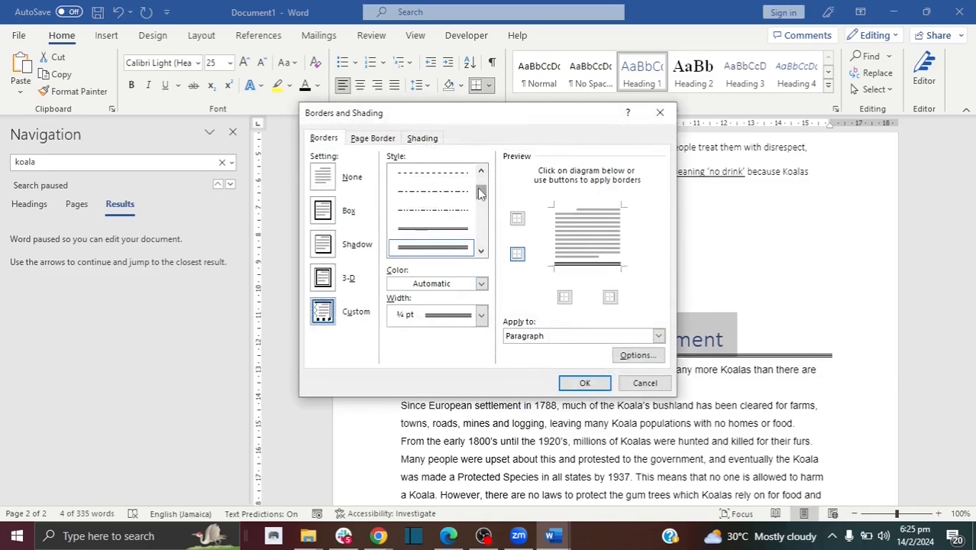
drag(478, 192, 480, 201)
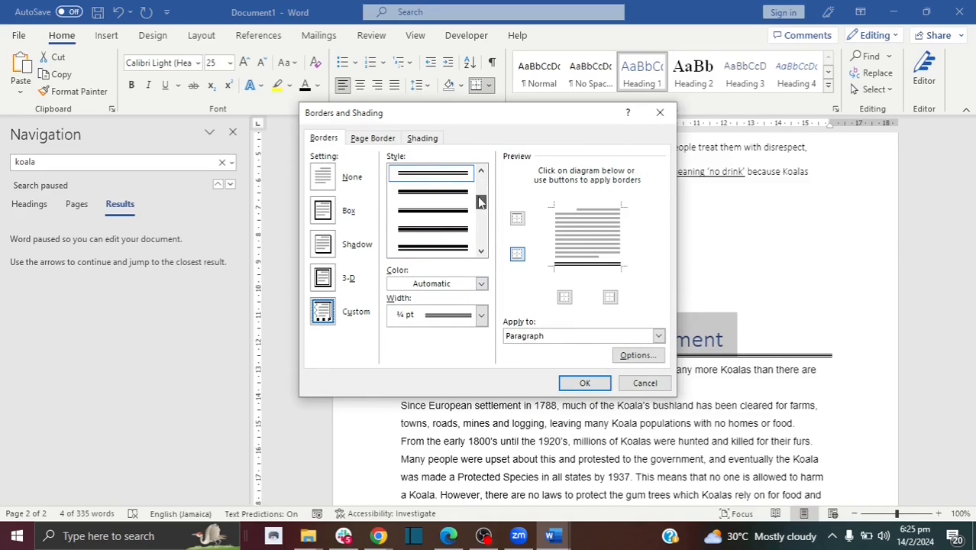
click(459, 215)
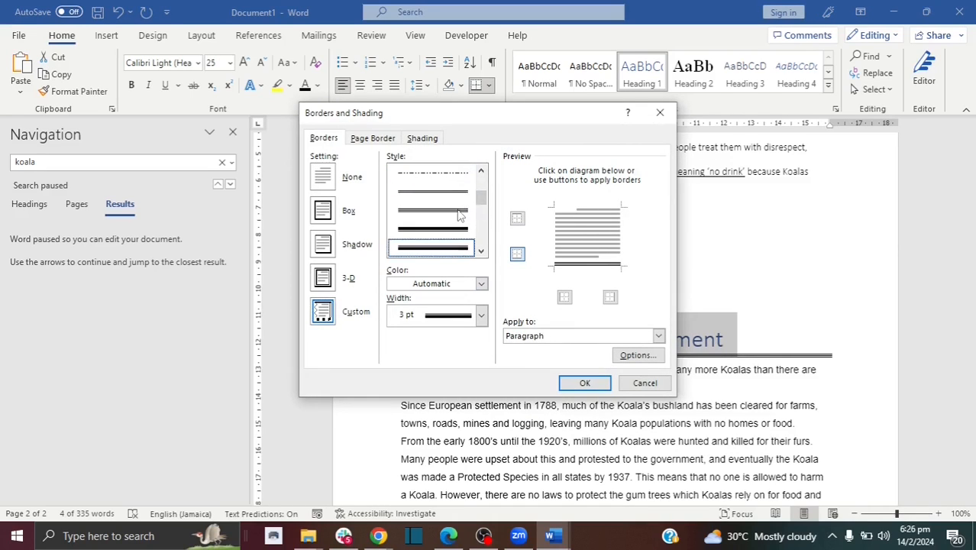
click(481, 284)
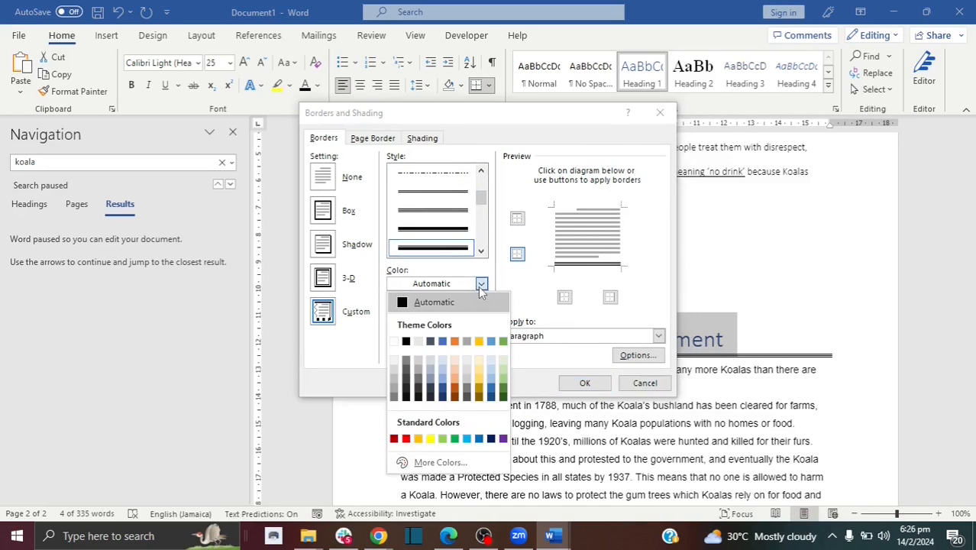
click(455, 439)
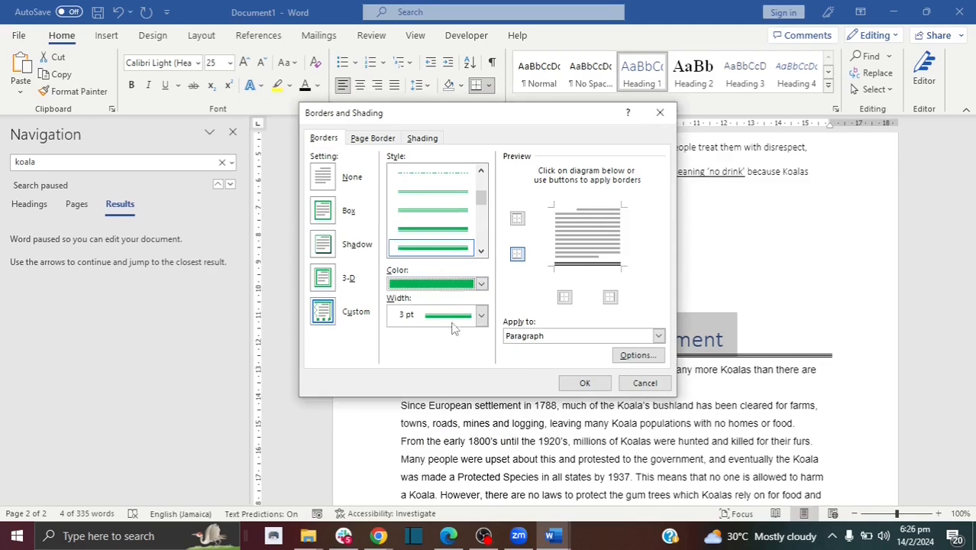
click(482, 316)
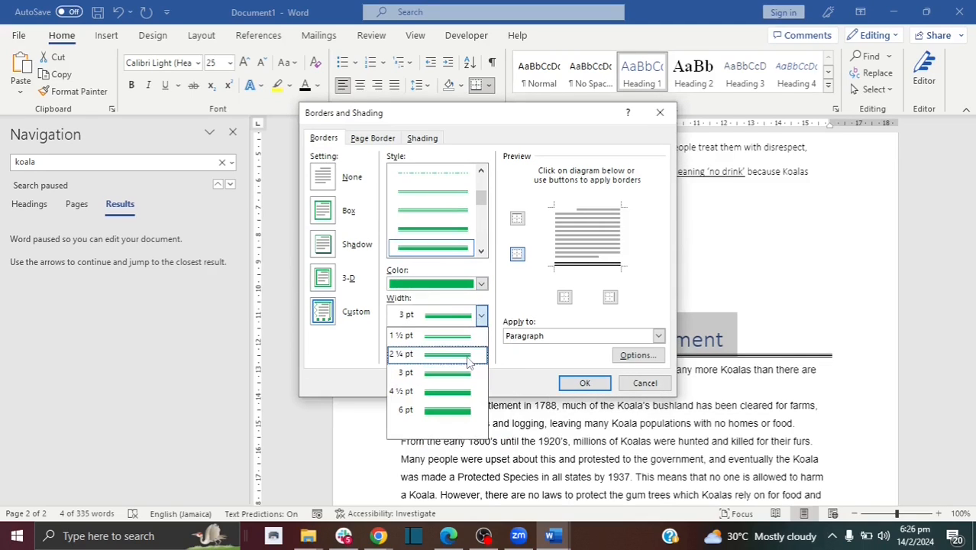
click(466, 393)
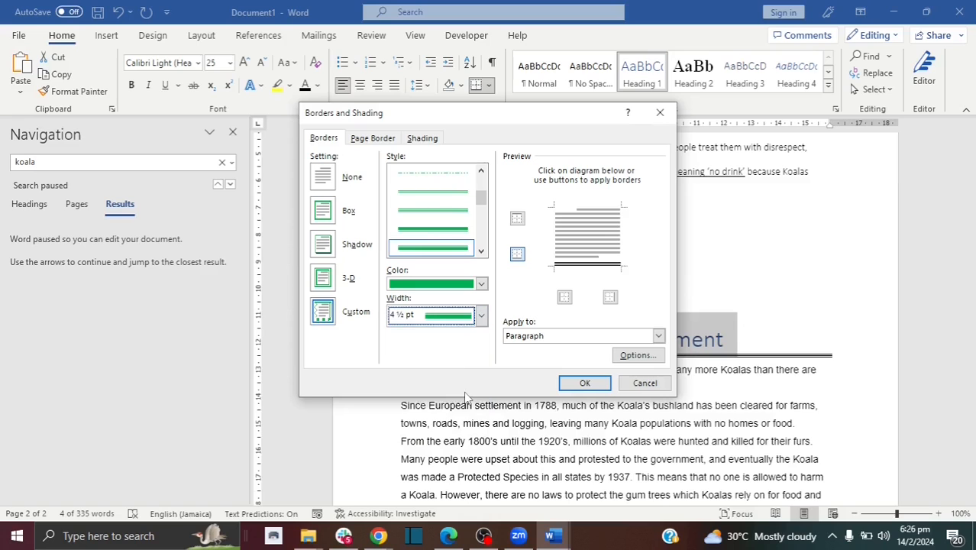
click(585, 384)
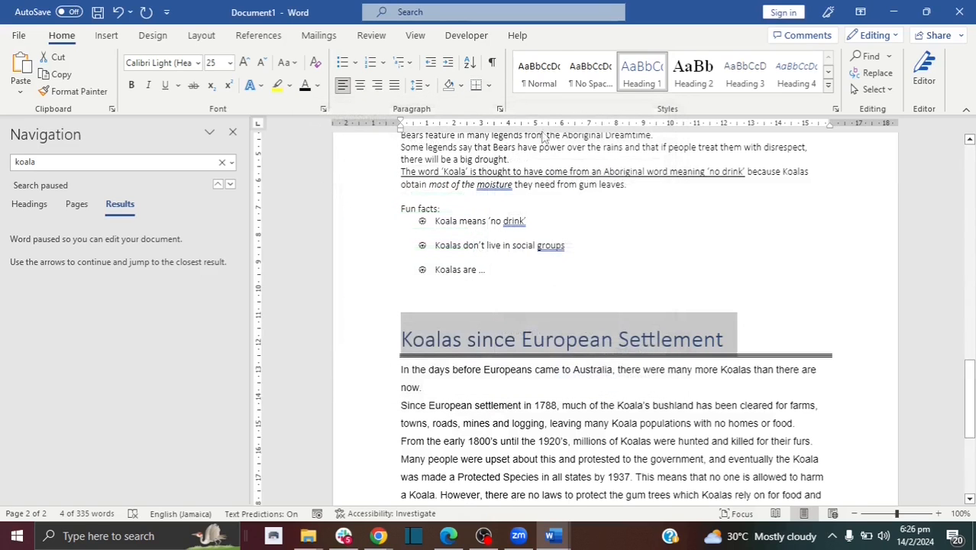
click(619, 339)
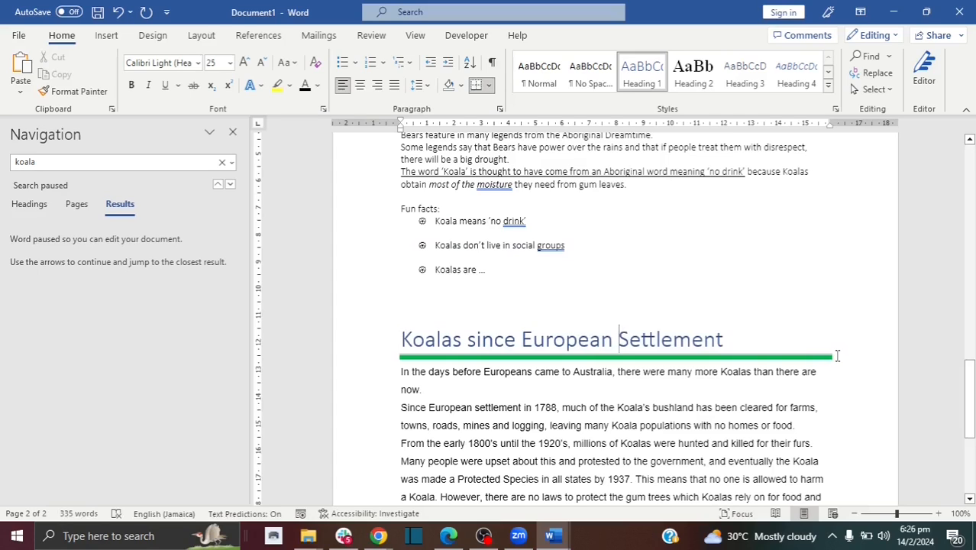
drag(724, 341, 600, 341)
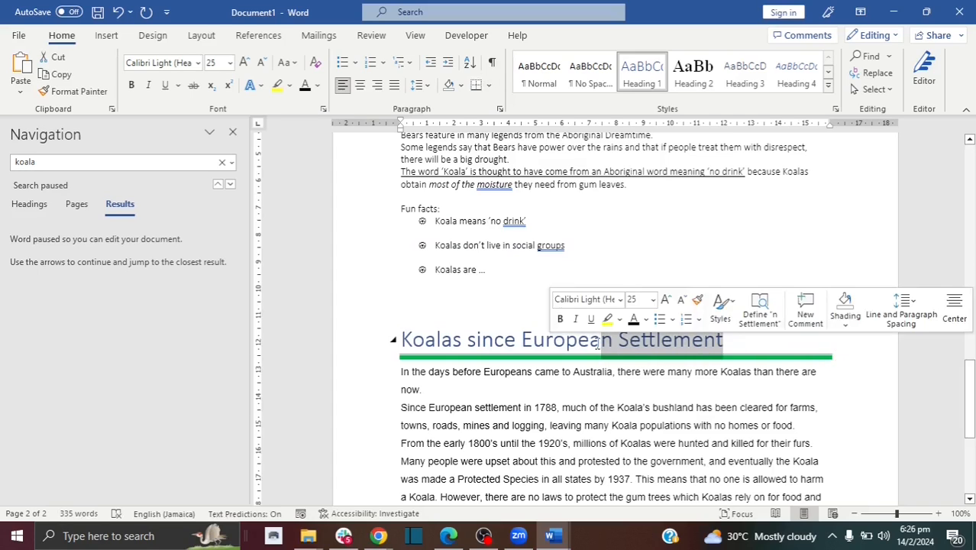
click(477, 341)
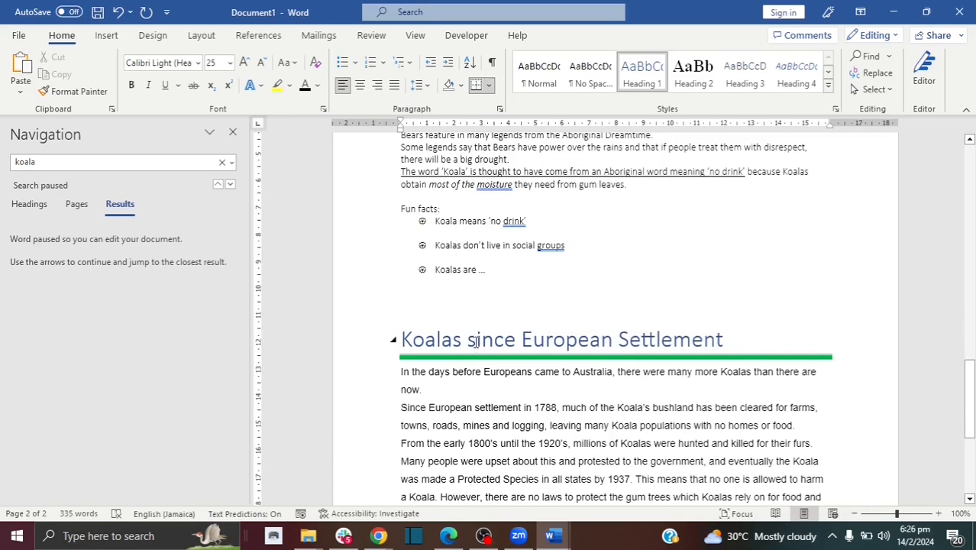
click(482, 371)
click(451, 337)
mouse_move(970, 400)
mouse_down()
mouse_move(972, 434)
mouse_move(972, 406)
mouse_up()
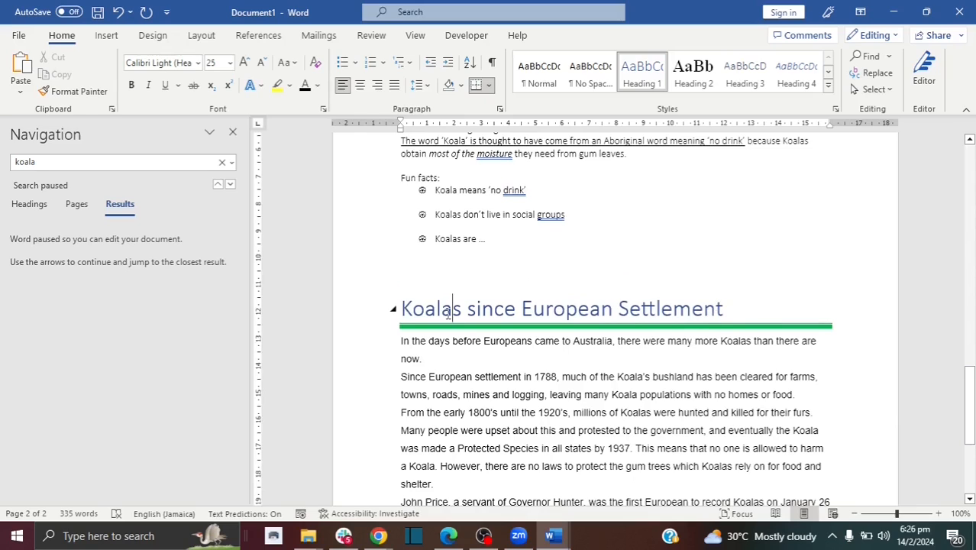
drag(403, 307, 709, 314)
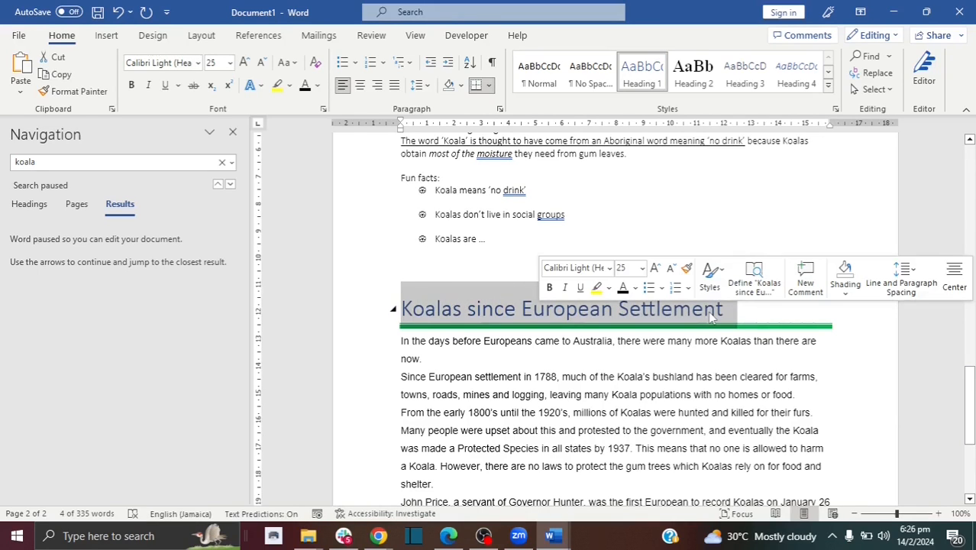
click(697, 319)
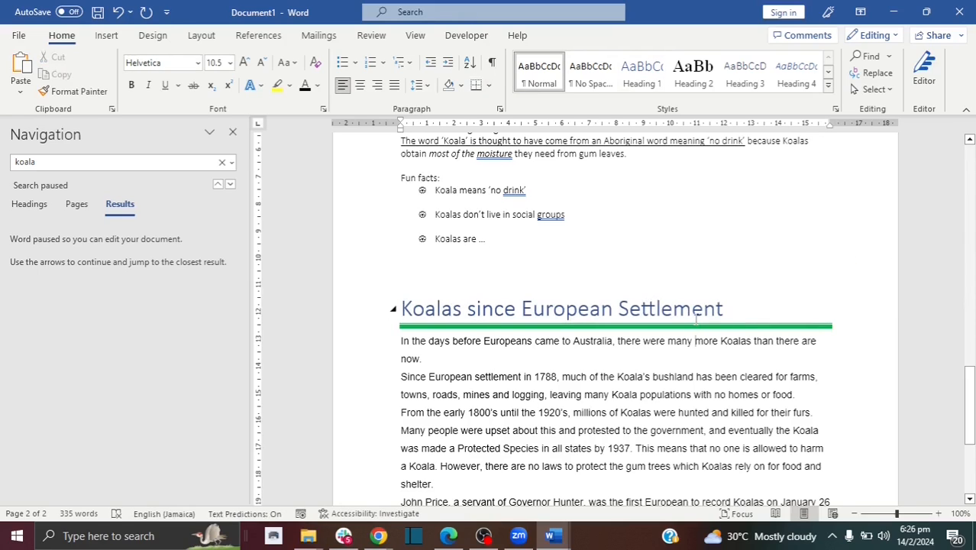
click(730, 308)
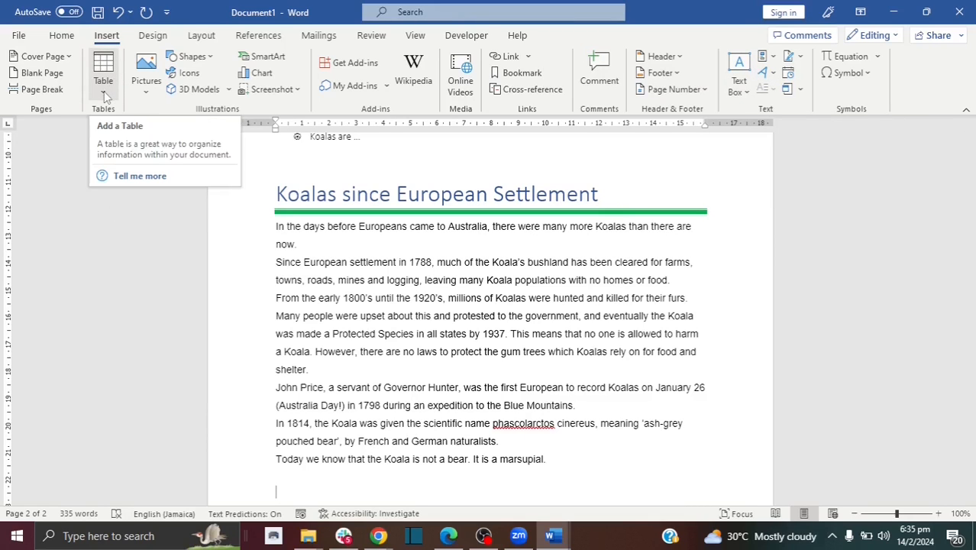
Start a new page after the last paragraph of the document and insert a 3x3 table on it.
key(ctrl+Return)
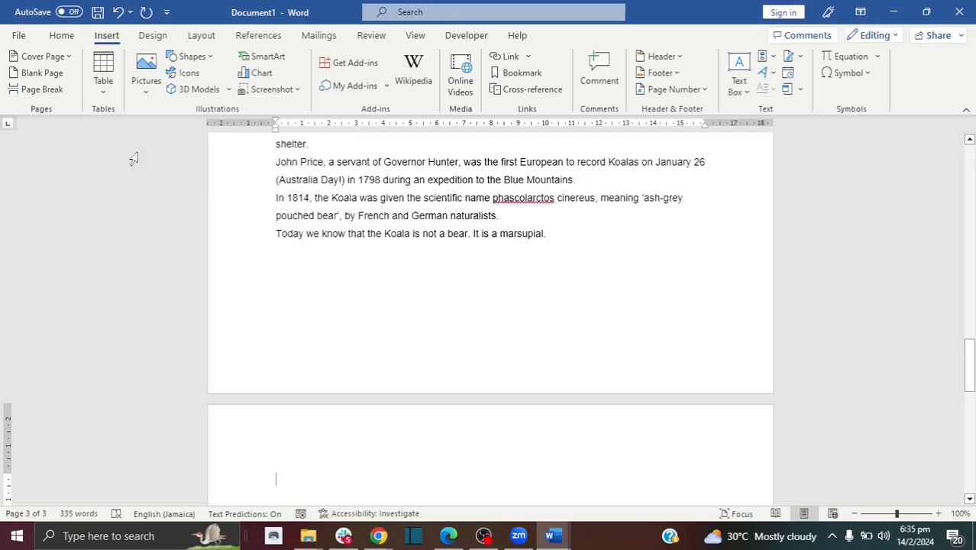
click(104, 84)
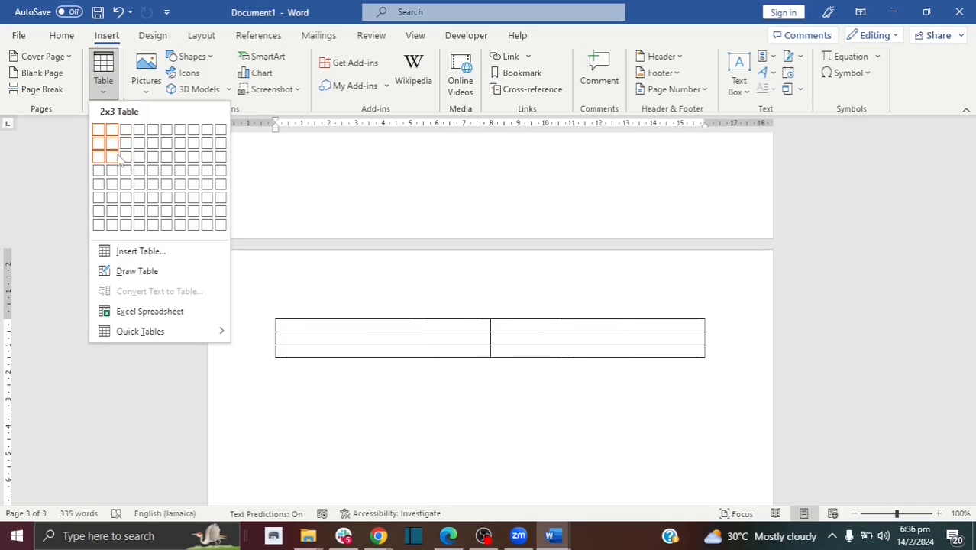
click(128, 158)
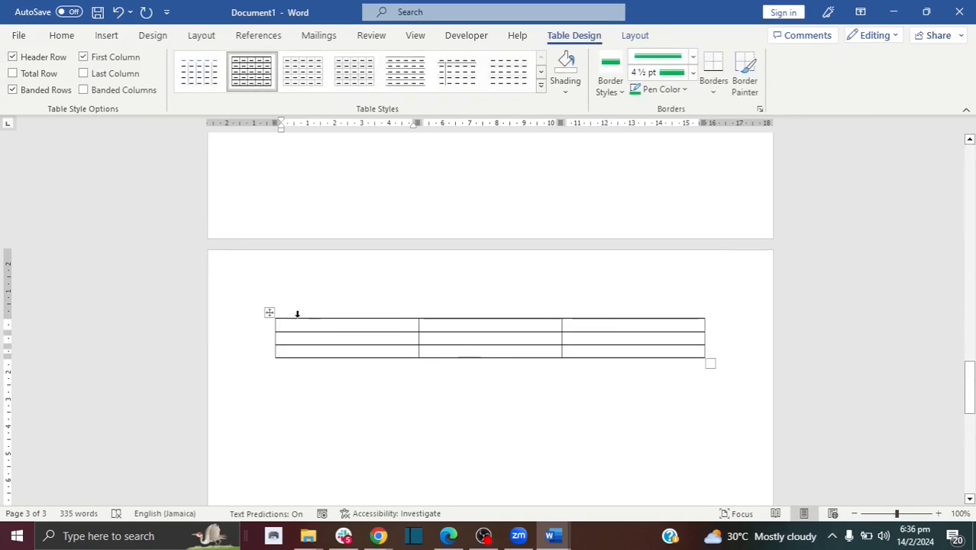
Fill the table's header row with the column titles Name, Email and Phone.
text(Name)
key(Tab)
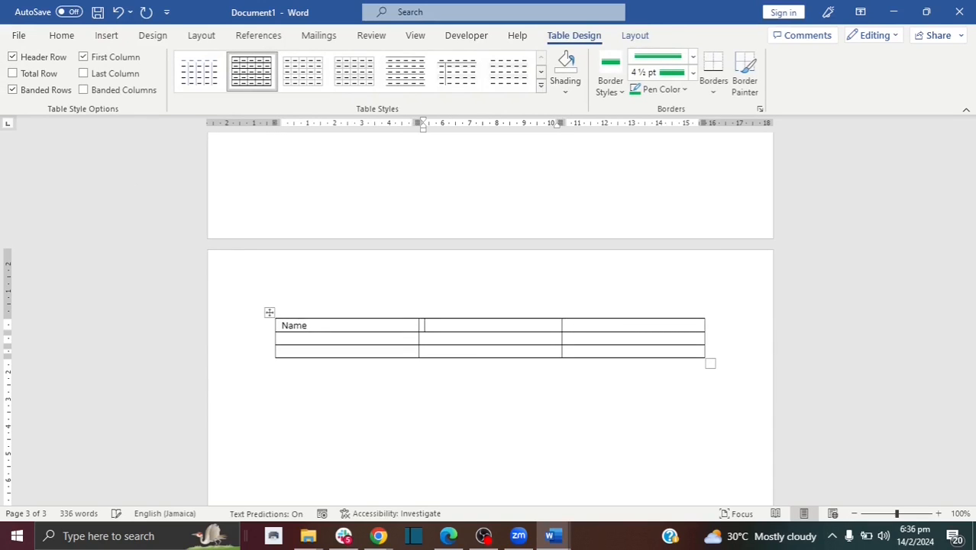
text(Email)
key(Tab)
text(Ph)
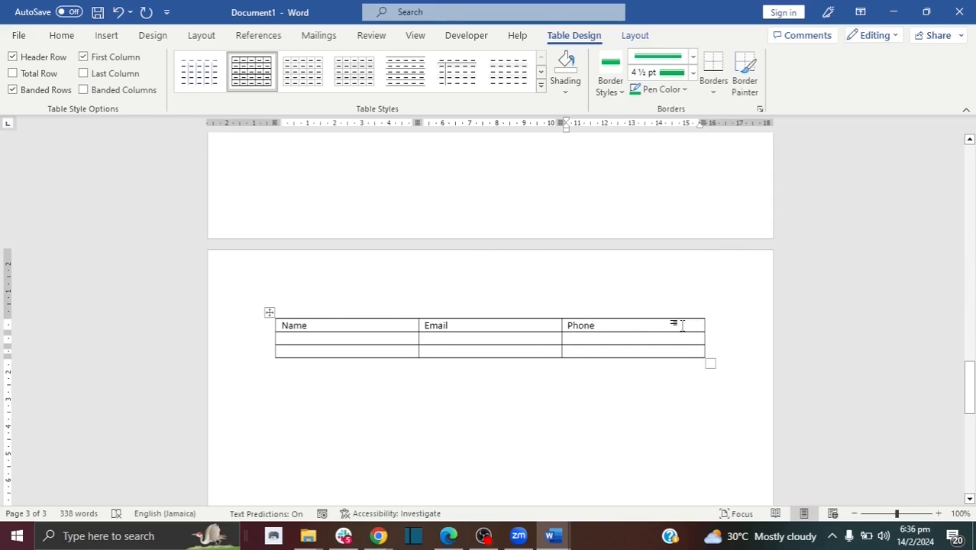
Insert a column to the right of the Phone column and title it Address.
right_click(597, 325)
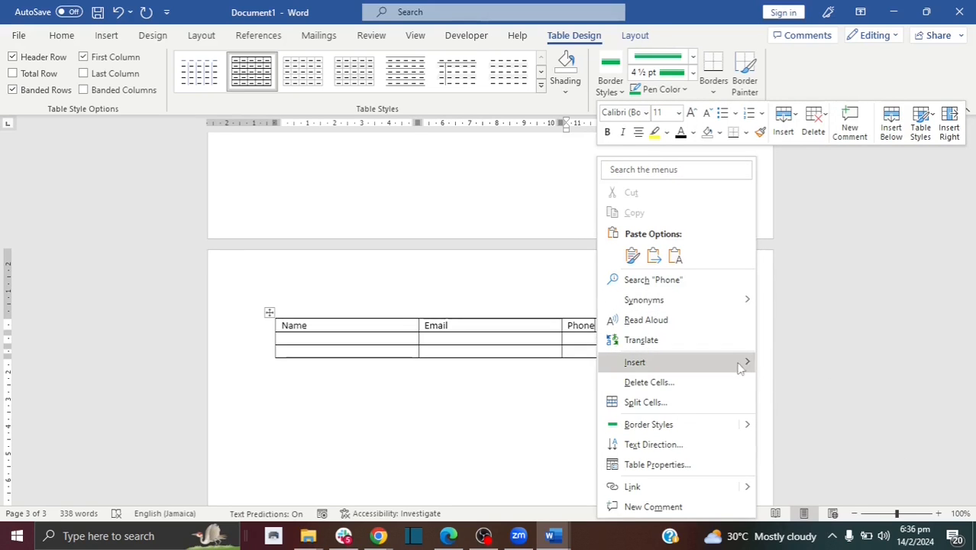
mouse_move(739, 363)
click(824, 385)
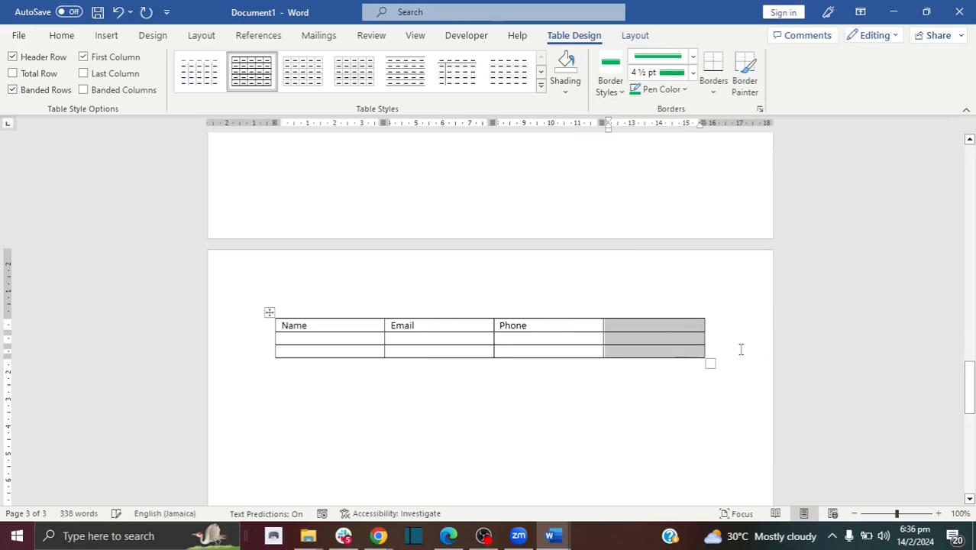
click(637, 317)
click(633, 325)
text(Addre)
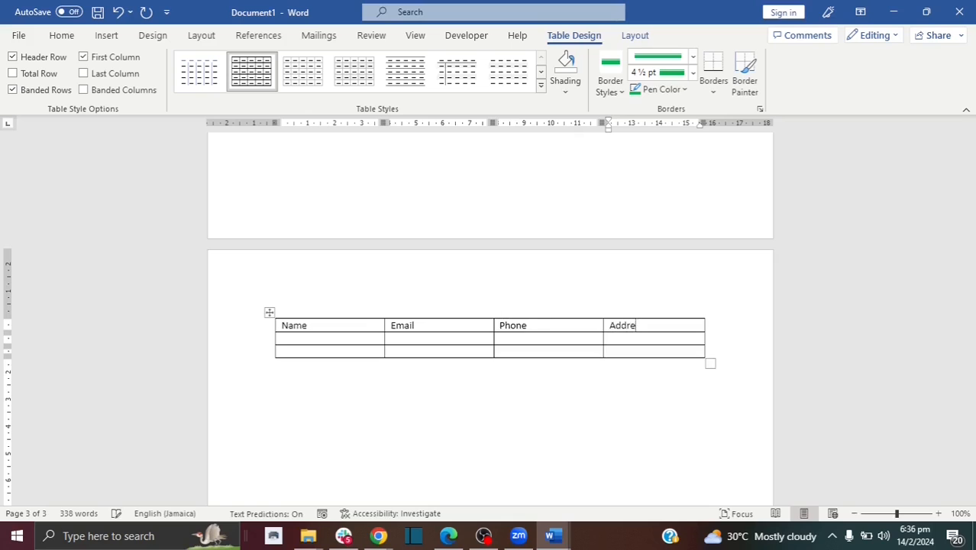
text(ss)
Fill the third row's four cells with the placeholder texts jsjs, hss, hhhs and Shhs.
click(359, 351)
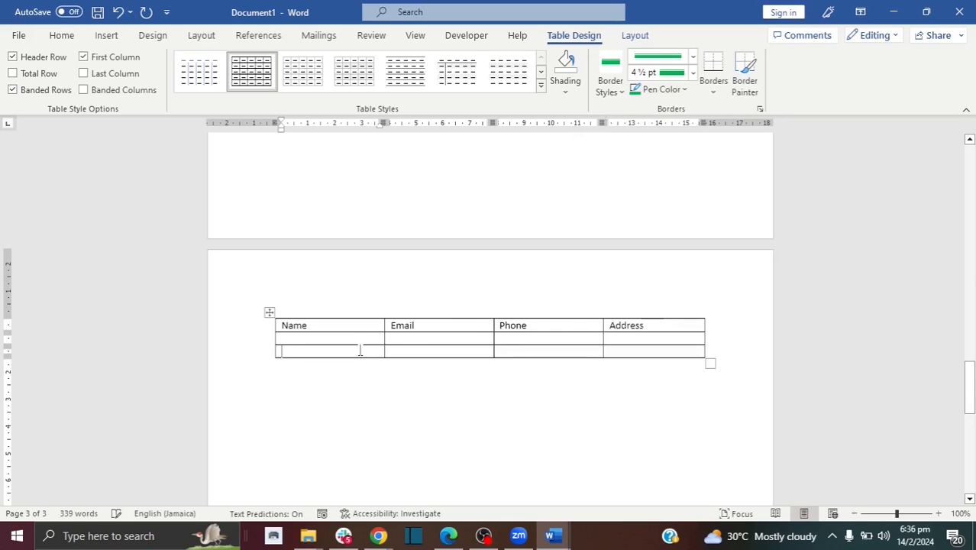
text(jsjs)
click(393, 351)
text(h)
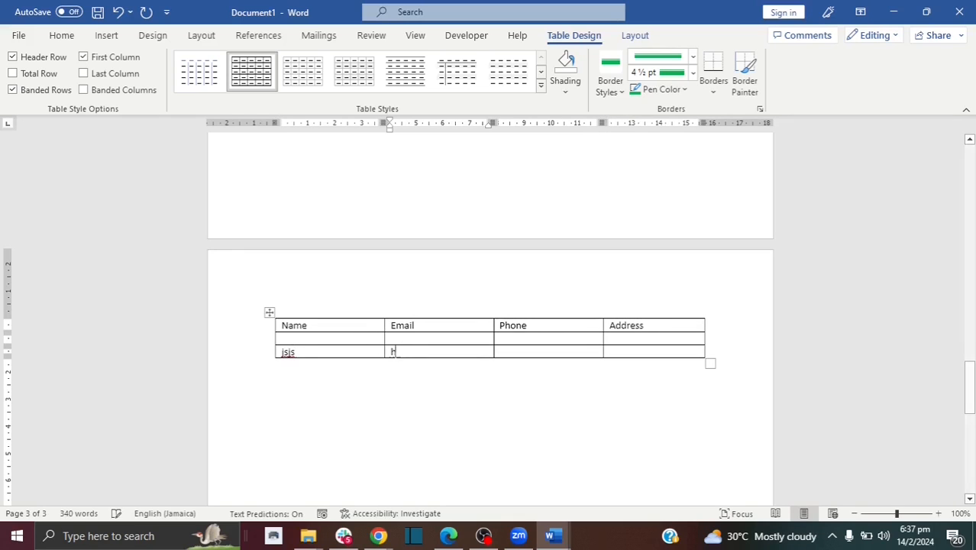
text(ss)
click(507, 348)
text(h)
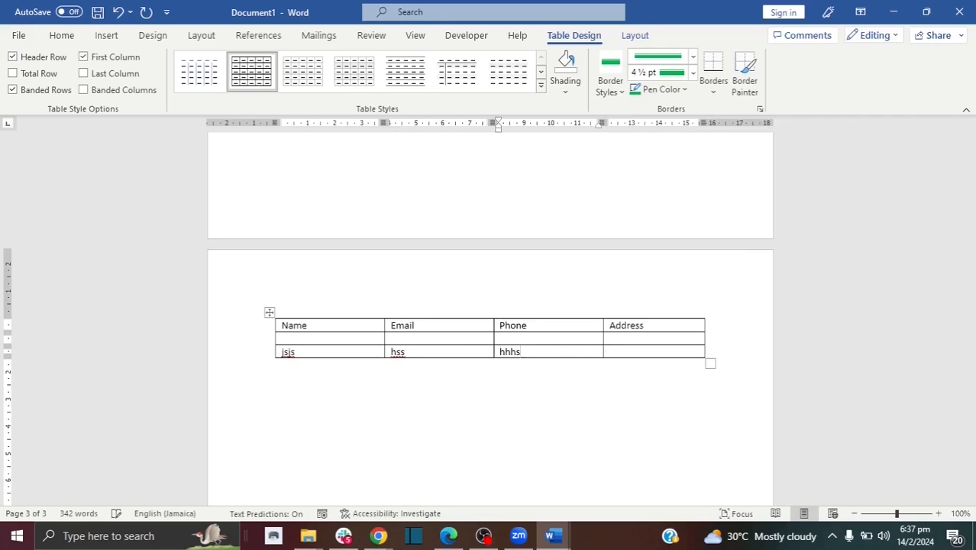
click(627, 349)
text(shhs)
Add three empty rows at the end of the table.
key(Tab)
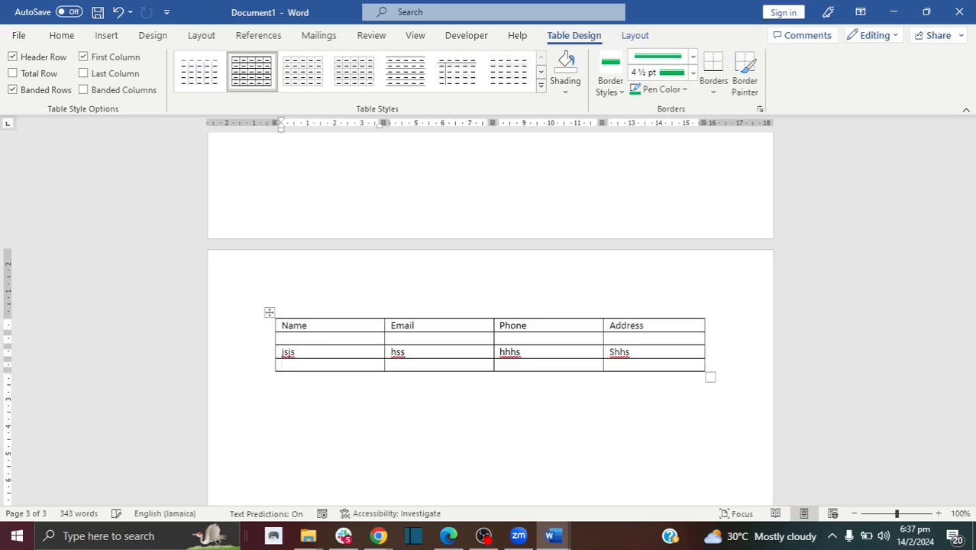
key(Tab)
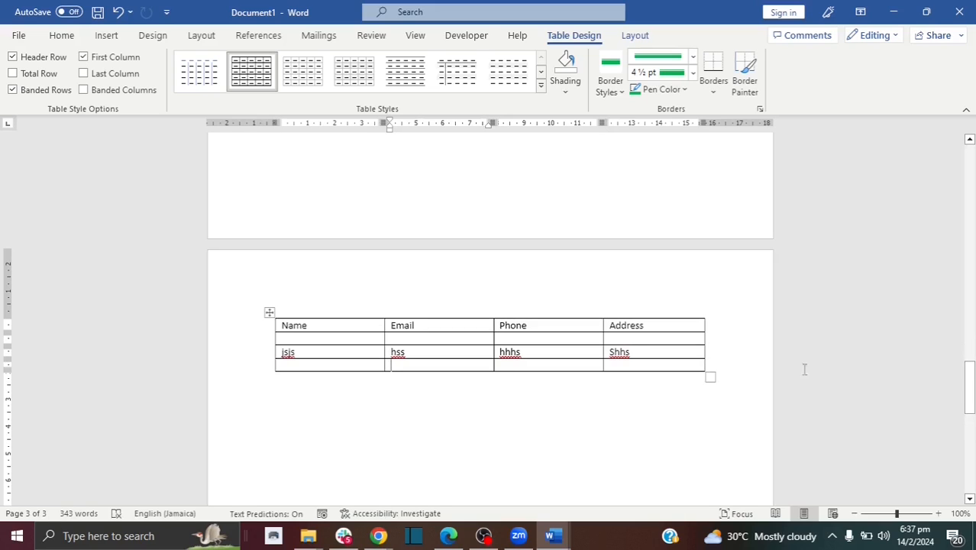
click(689, 367)
key(Tab)
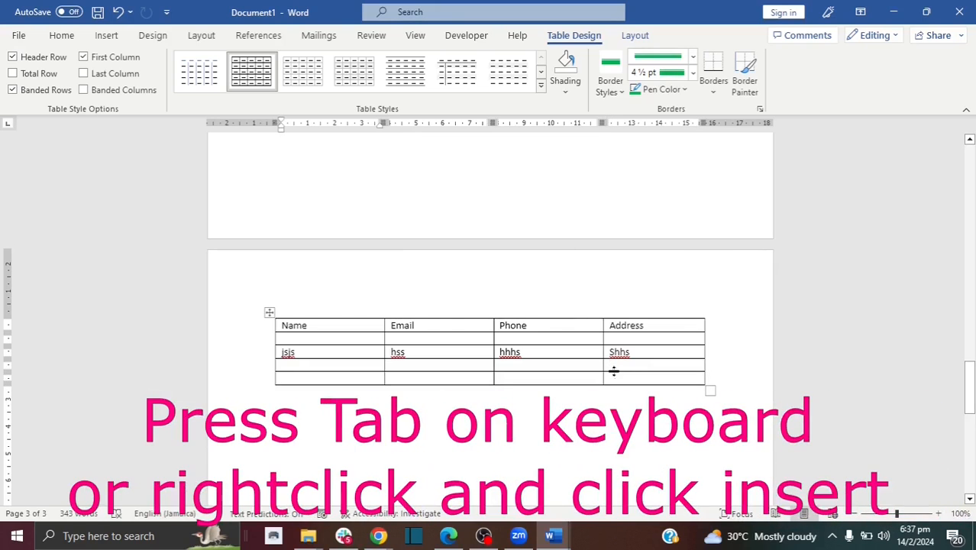
click(618, 377)
key(Tab)
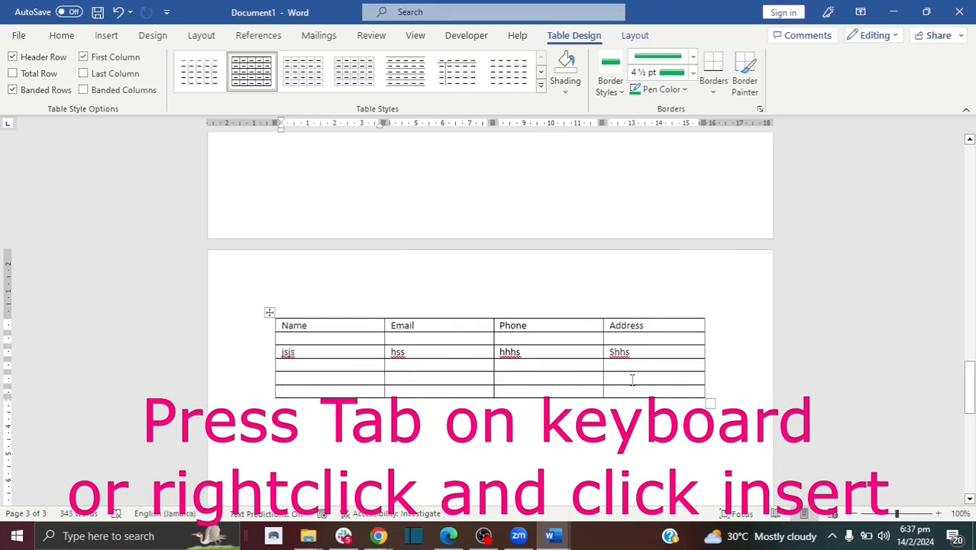
Insert an empty row below the table's sixth row and another one above it.
right_click(362, 390)
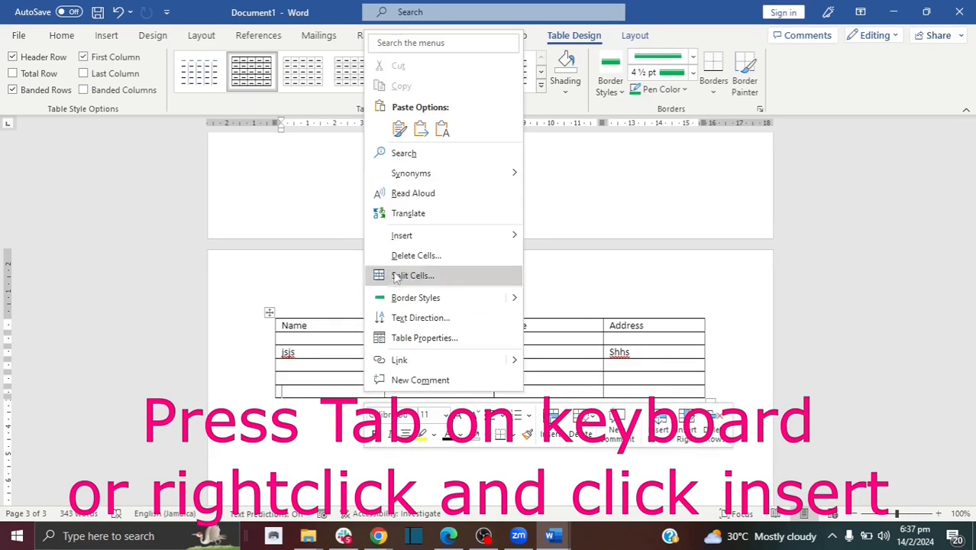
mouse_move(406, 243)
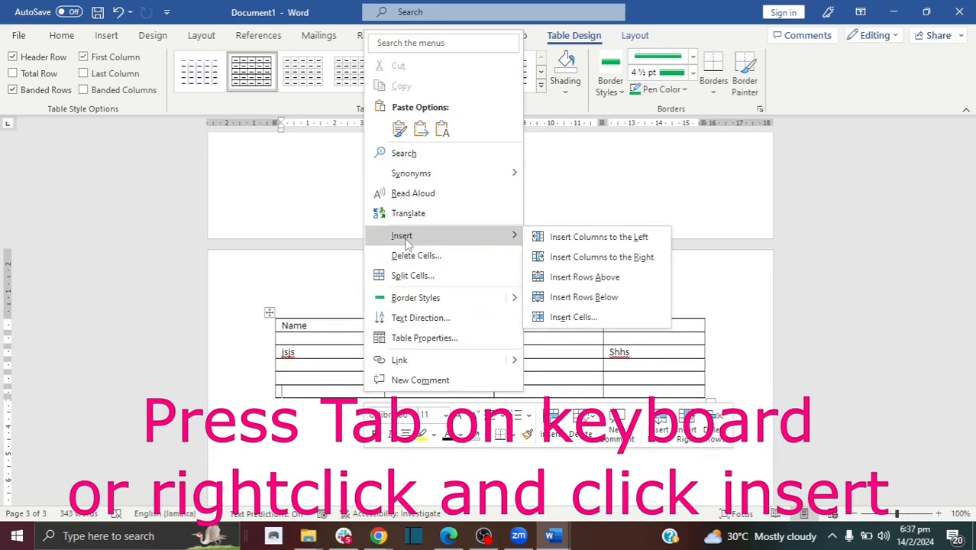
click(583, 297)
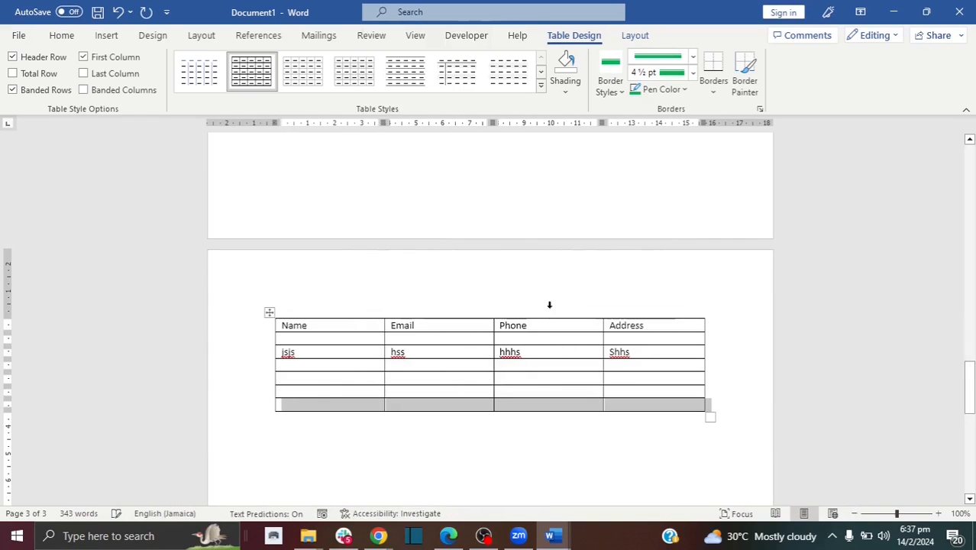
right_click(326, 393)
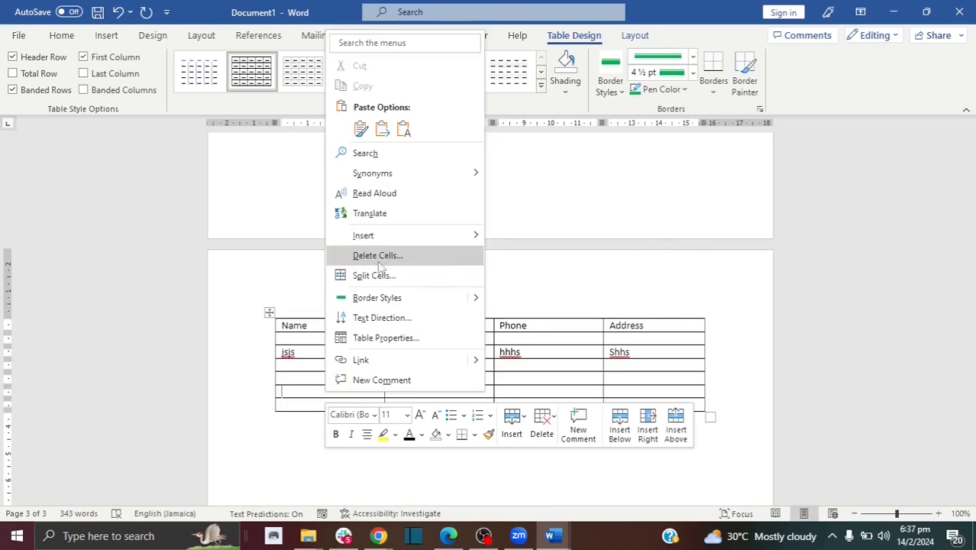
mouse_move(412, 235)
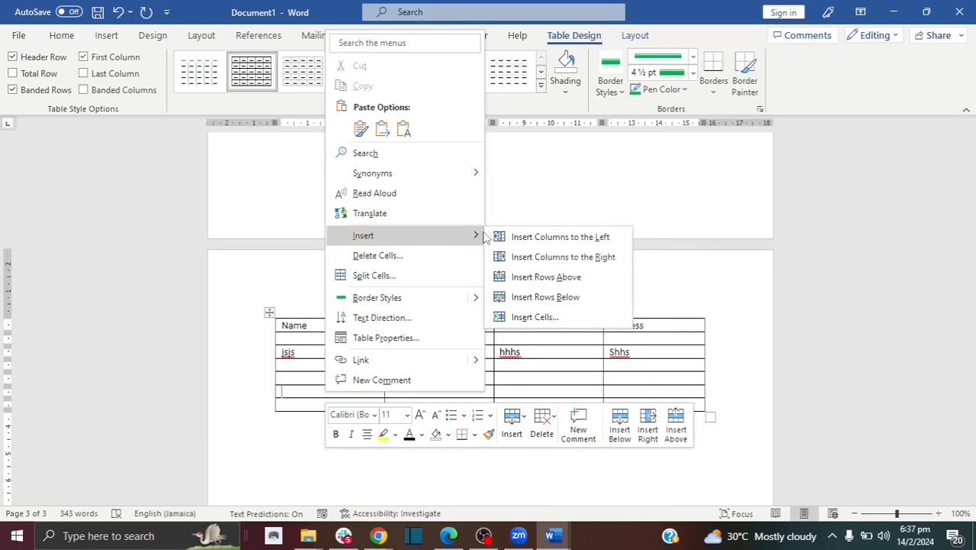
click(547, 279)
Insert an empty row above the row that starts with jsjs.
click(311, 356)
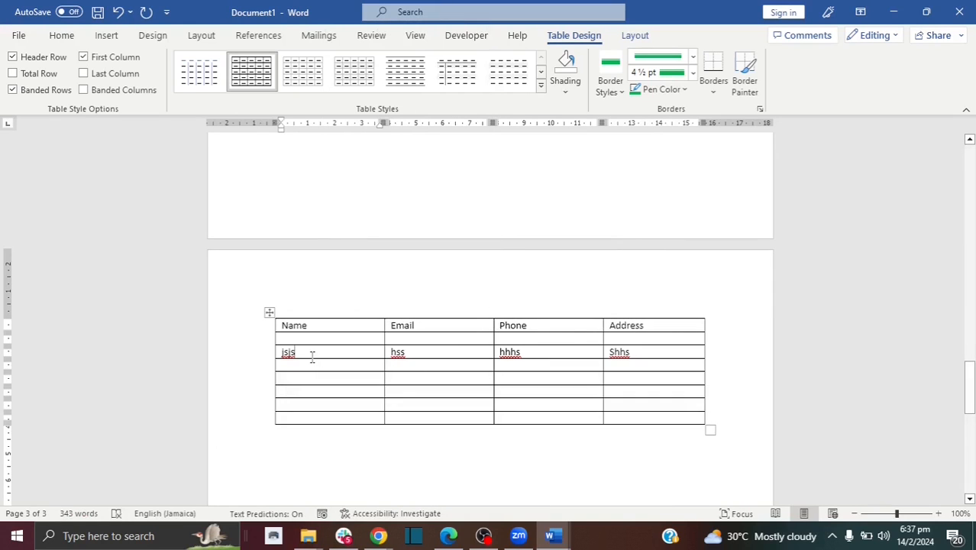
right_click(311, 360)
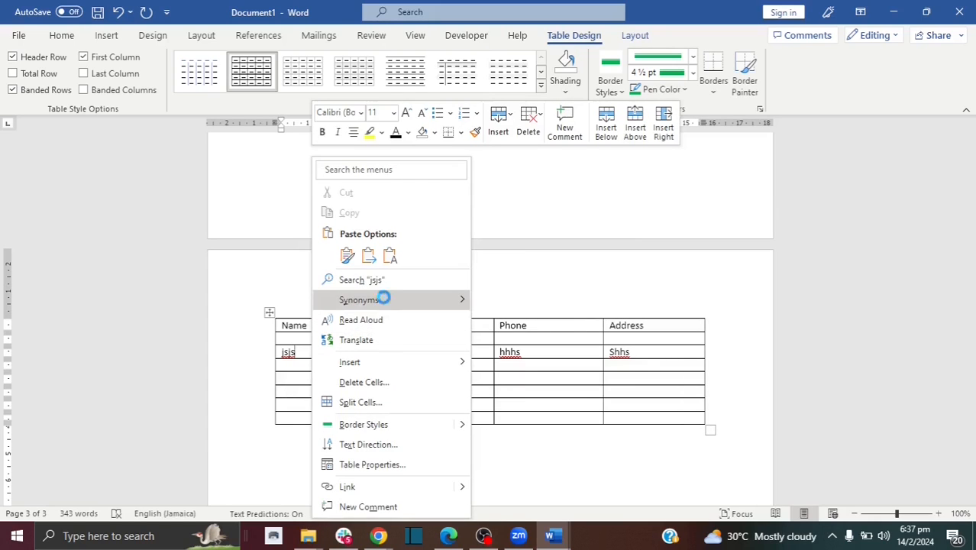
mouse_move(405, 364)
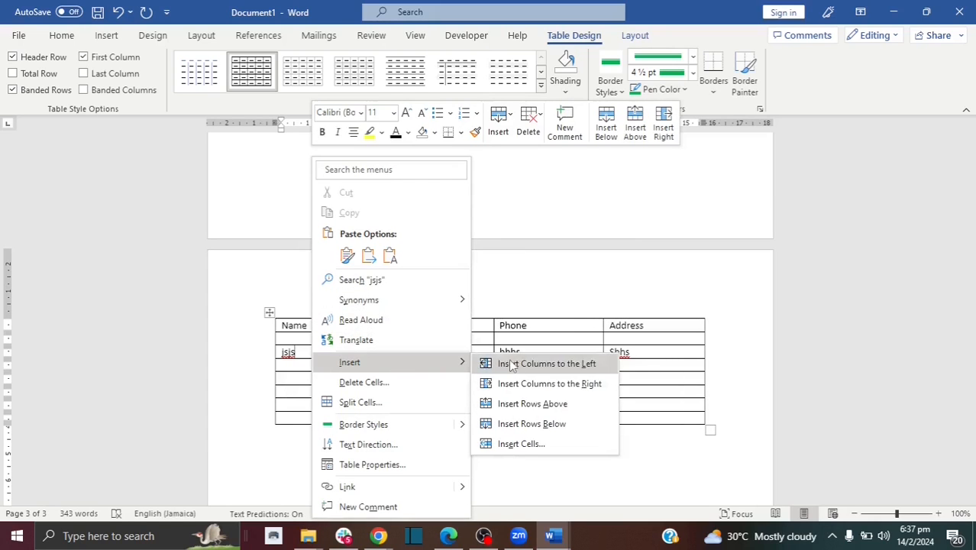
click(531, 403)
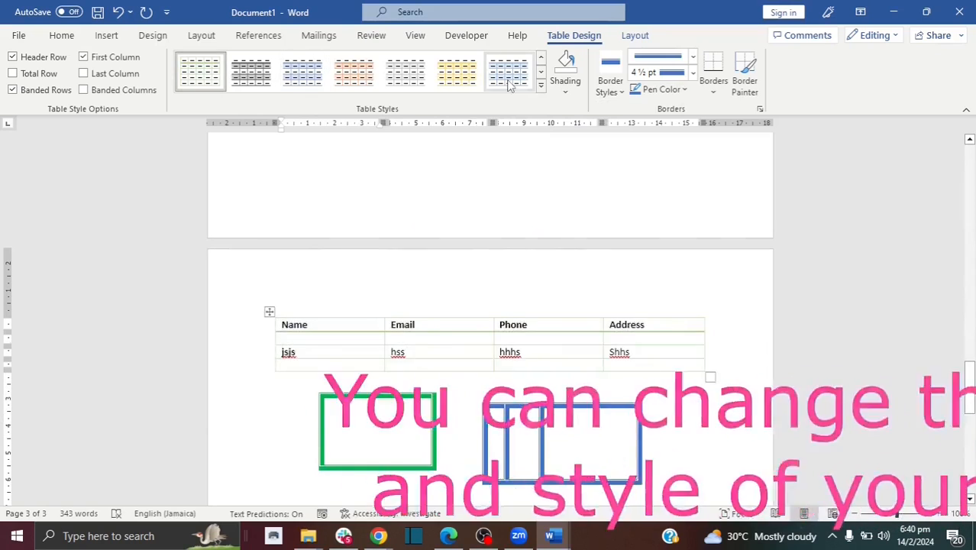
Apply the green grid style with banded rows to the whole contact table.
click(540, 71)
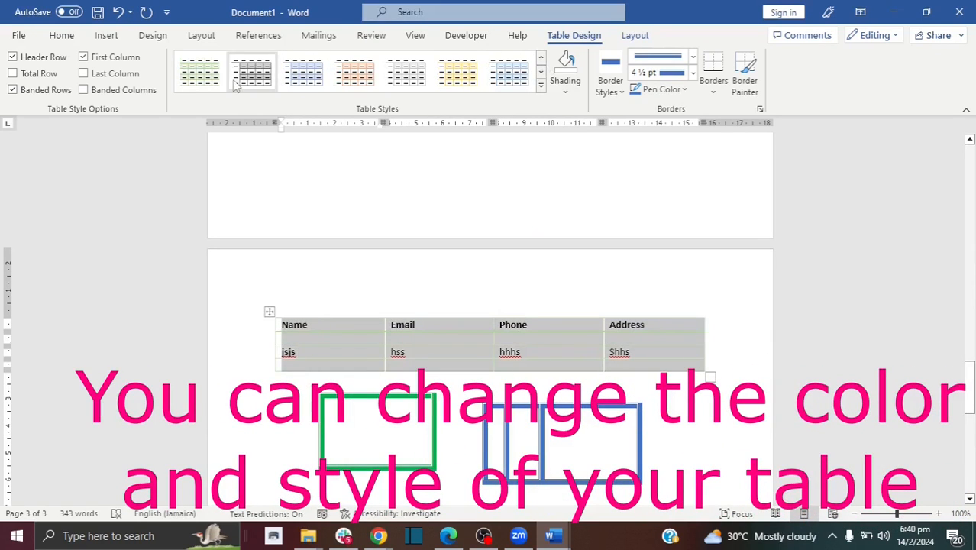
click(200, 75)
click(527, 276)
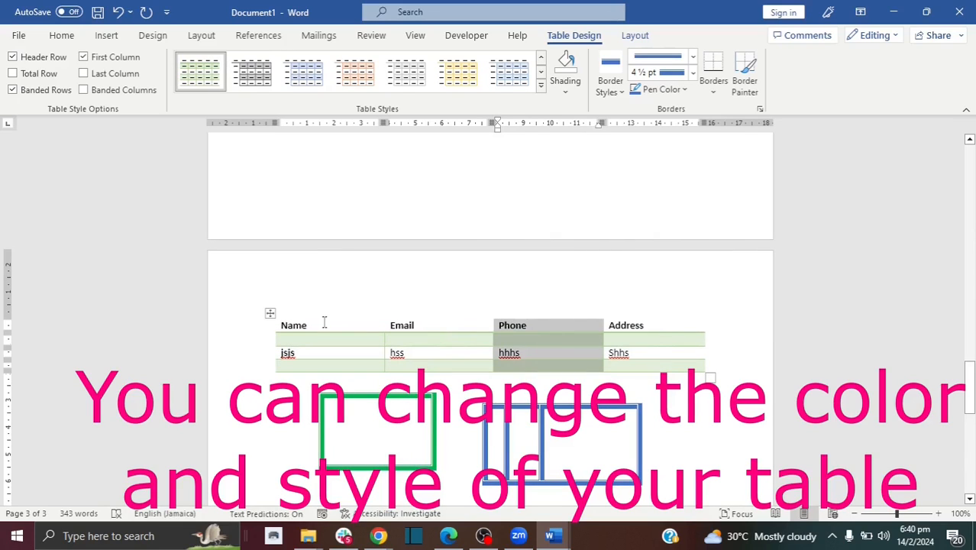
Shade the table's header row, from Name to Address, in standard green.
mouse_move(295, 321)
mouse_down()
mouse_move(599, 295)
mouse_move(695, 305)
mouse_up()
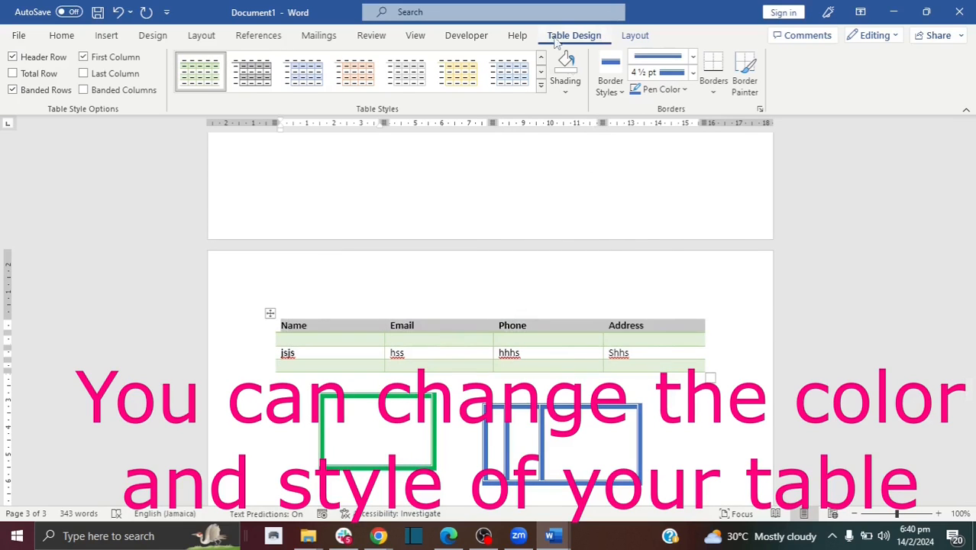
click(567, 92)
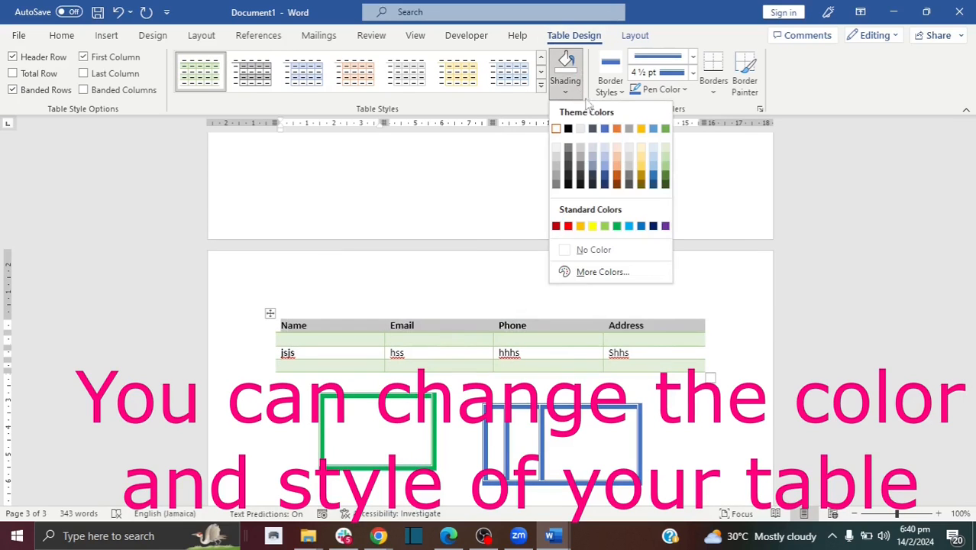
click(616, 227)
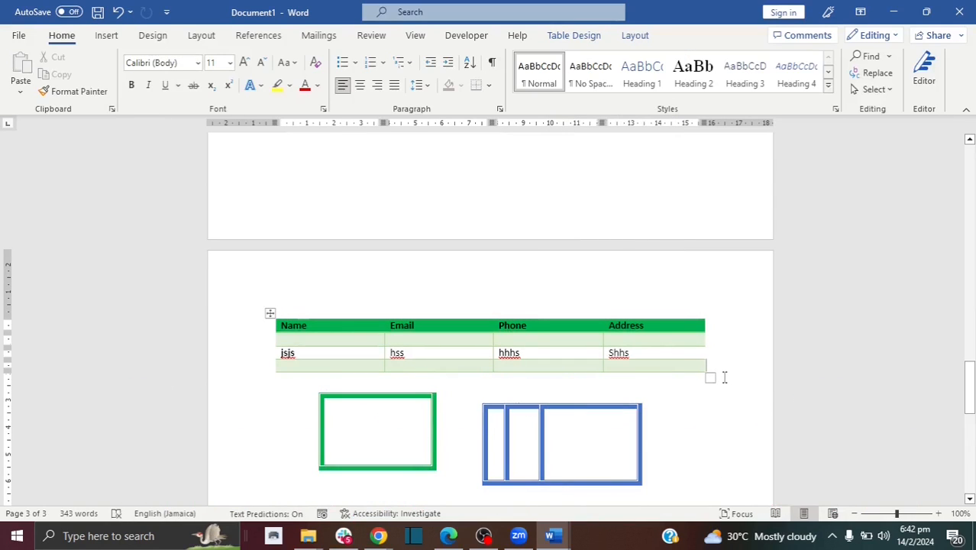
drag(723, 375, 285, 329)
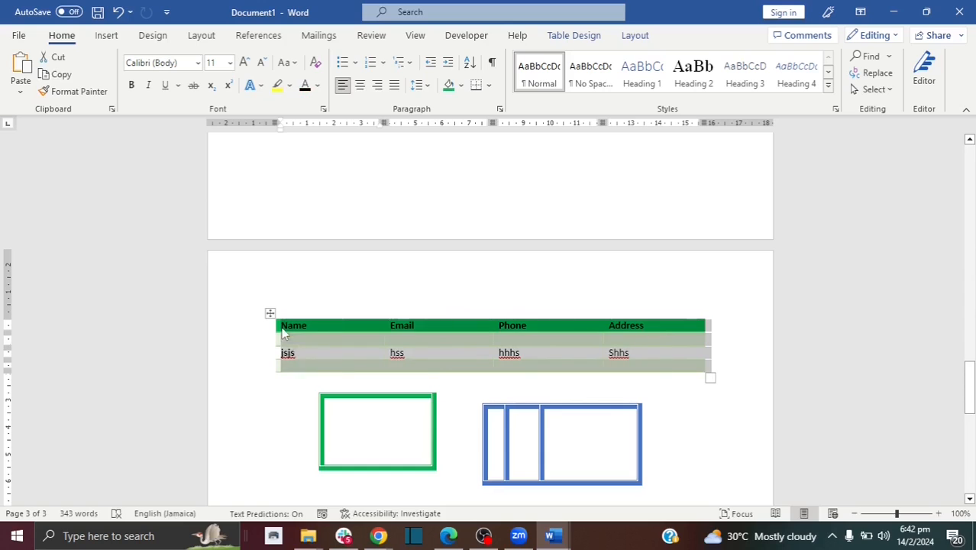
right_click(283, 334)
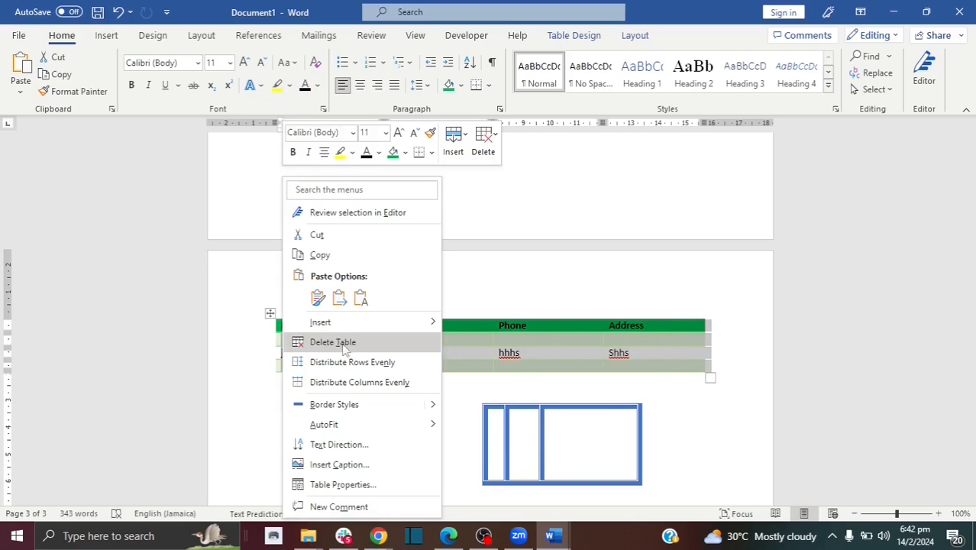
click(553, 241)
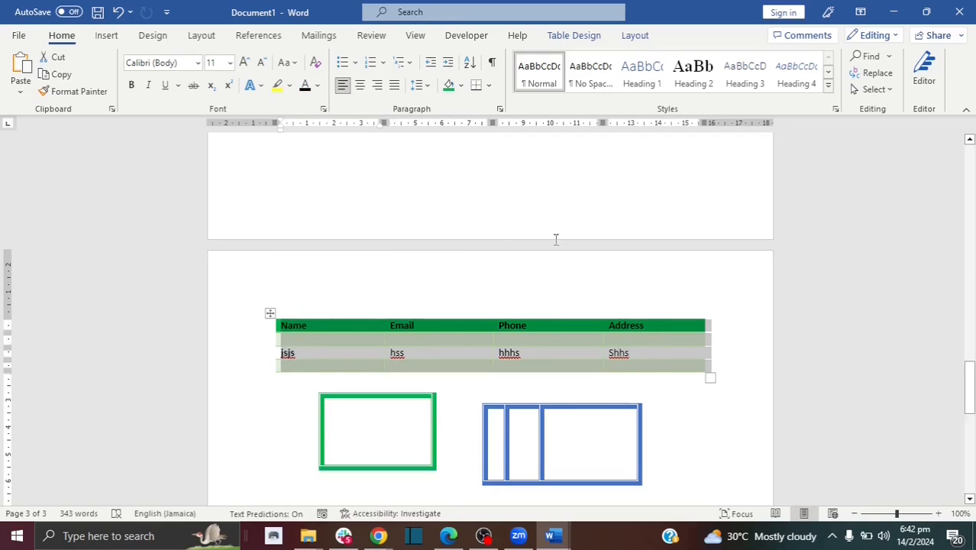
Insert the koala picture from the Downloads folder below the two small drawn tables and enlarge it to about 5.51 cm by 8.28 cm.
click(107, 35)
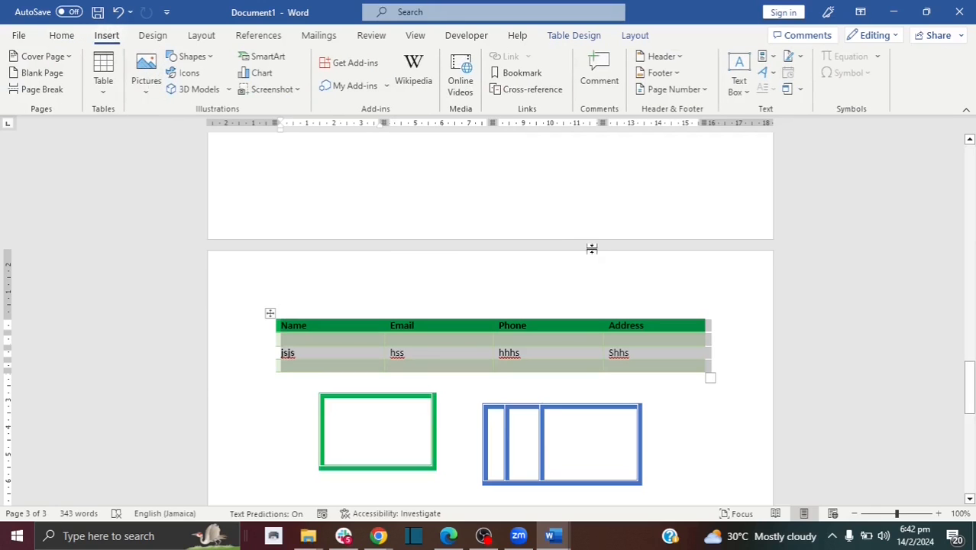
scroll(592, 249, down, 5)
click(148, 82)
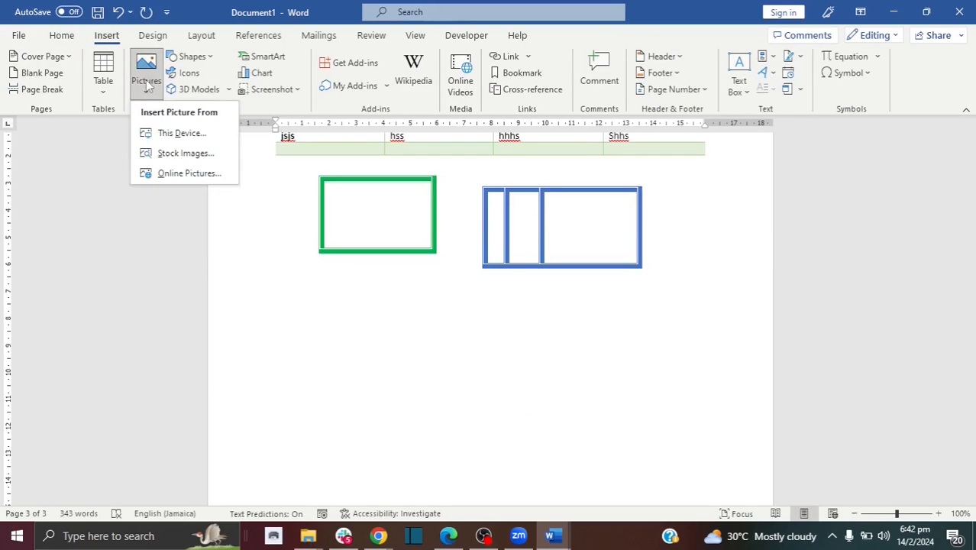
click(174, 134)
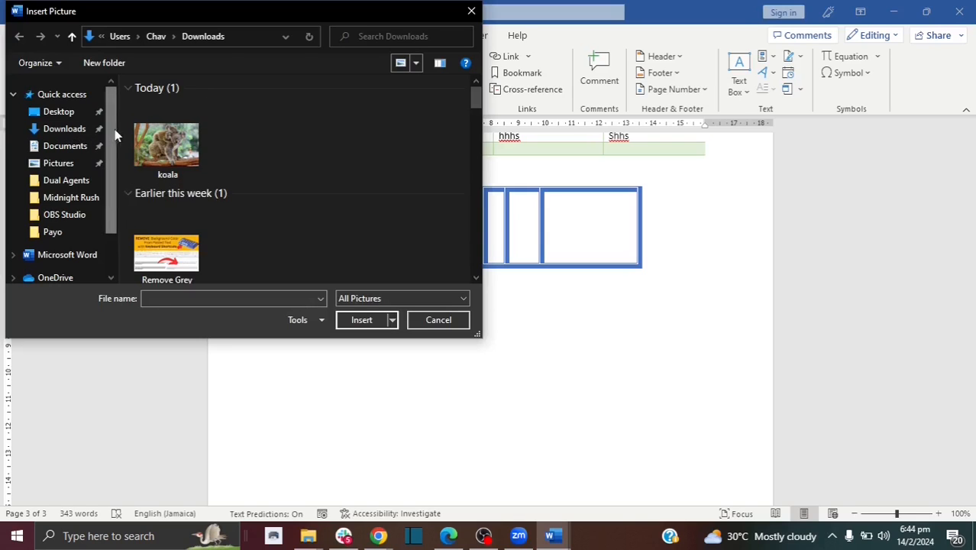
click(171, 141)
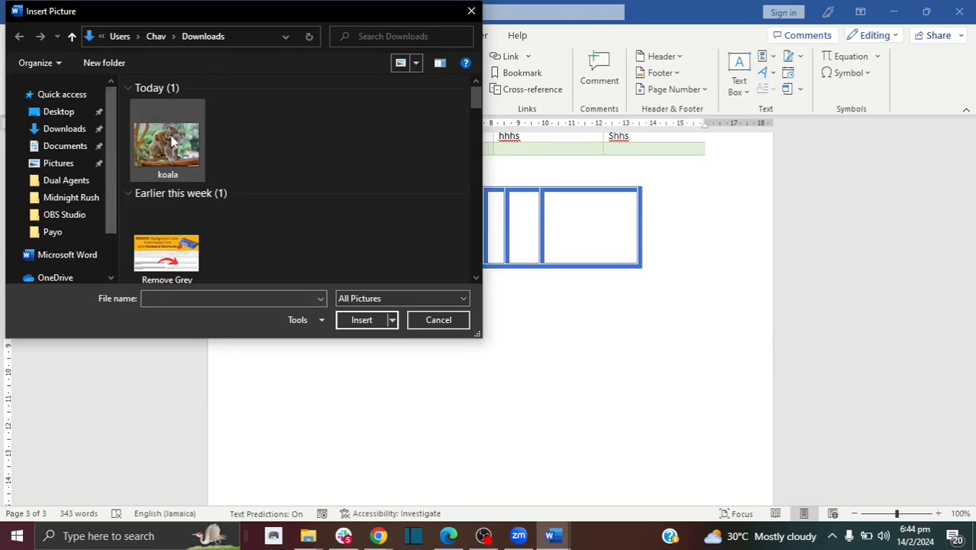
click(362, 321)
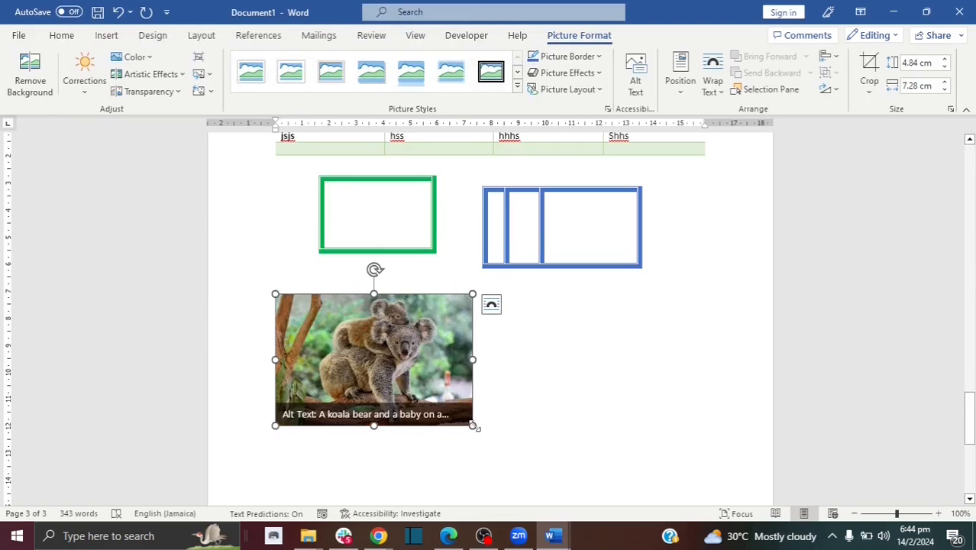
drag(475, 426, 500, 435)
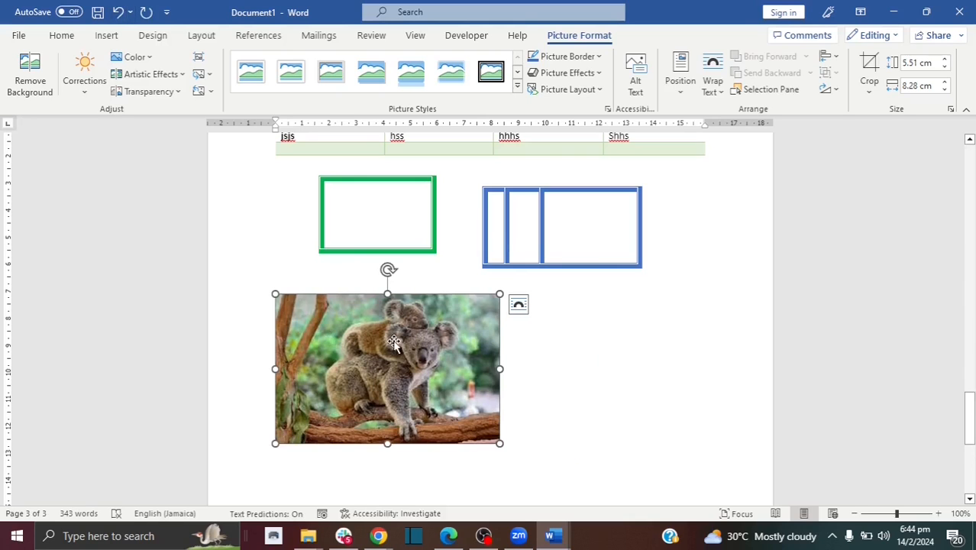
click(151, 61)
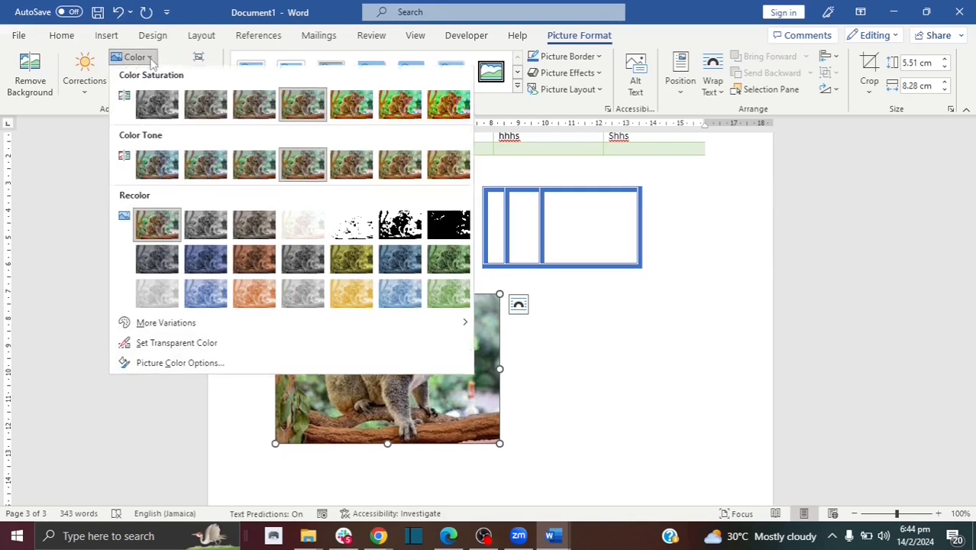
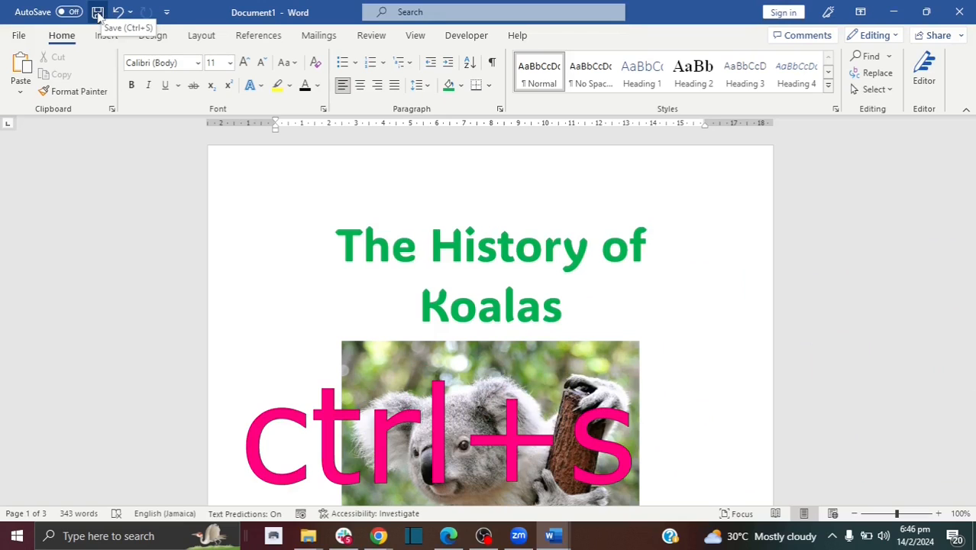
click(98, 13)
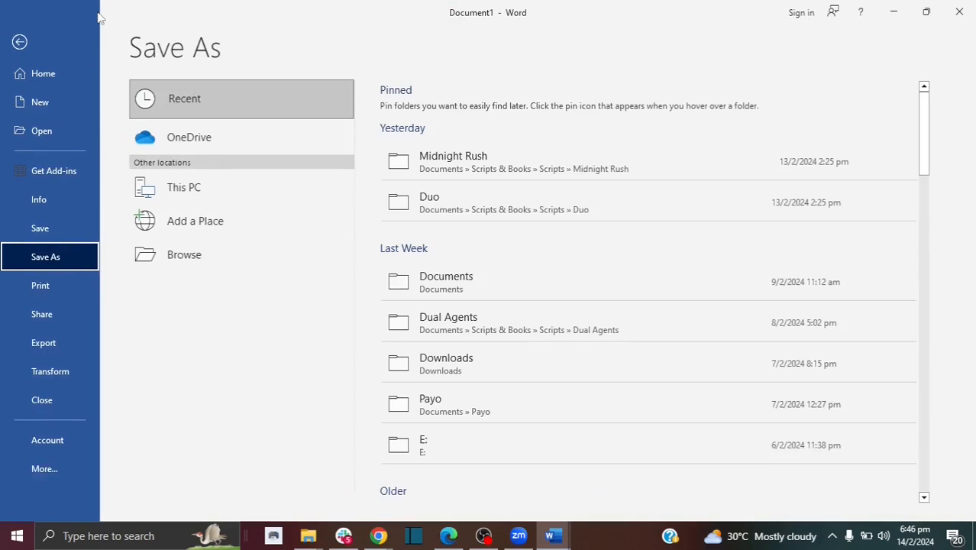
click(19, 43)
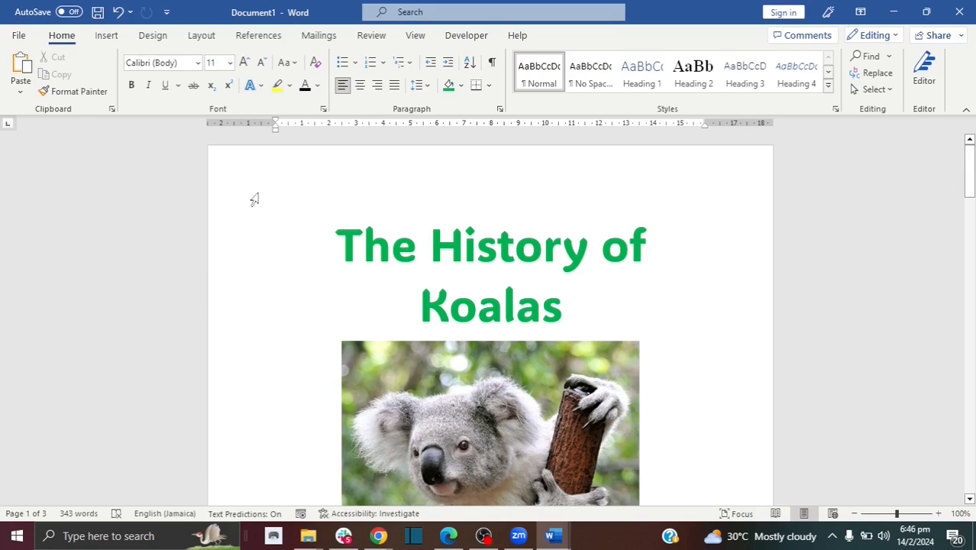
Save the document in the Documents folder as a Word Document named The History of Koalas Project.
click(97, 14)
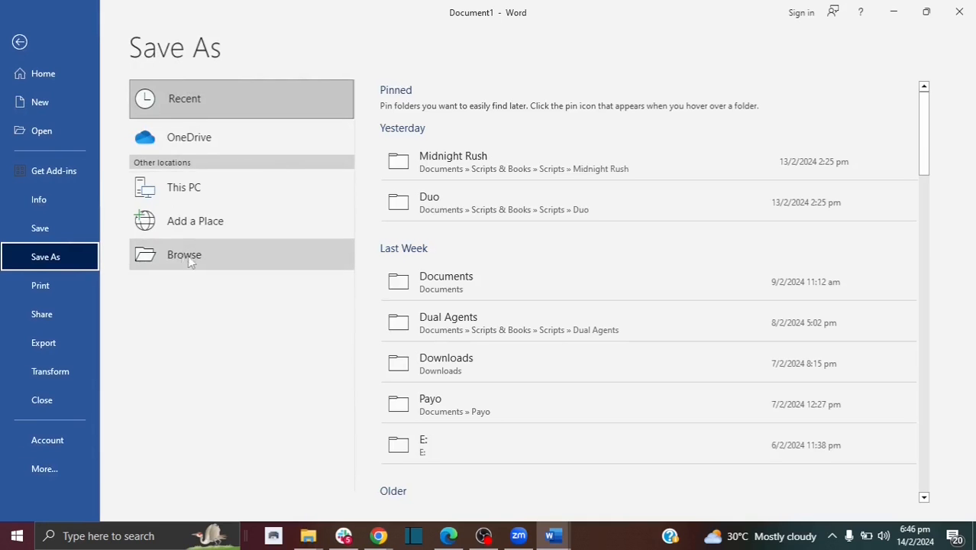
click(190, 256)
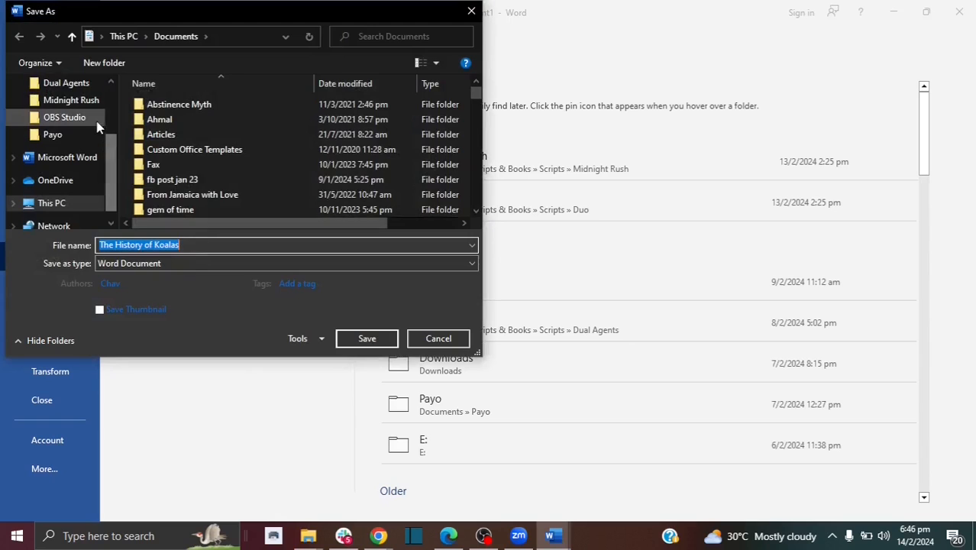
drag(112, 155, 112, 100)
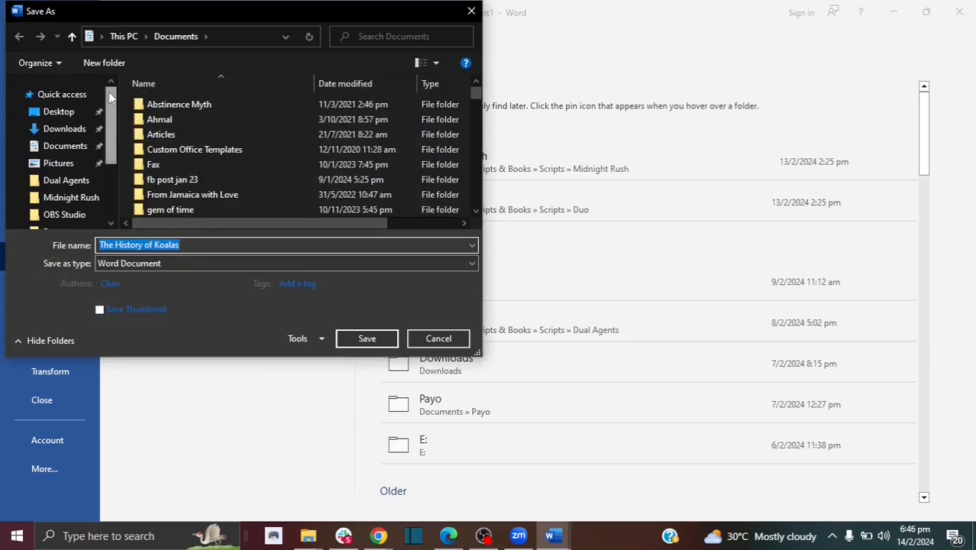
click(67, 129)
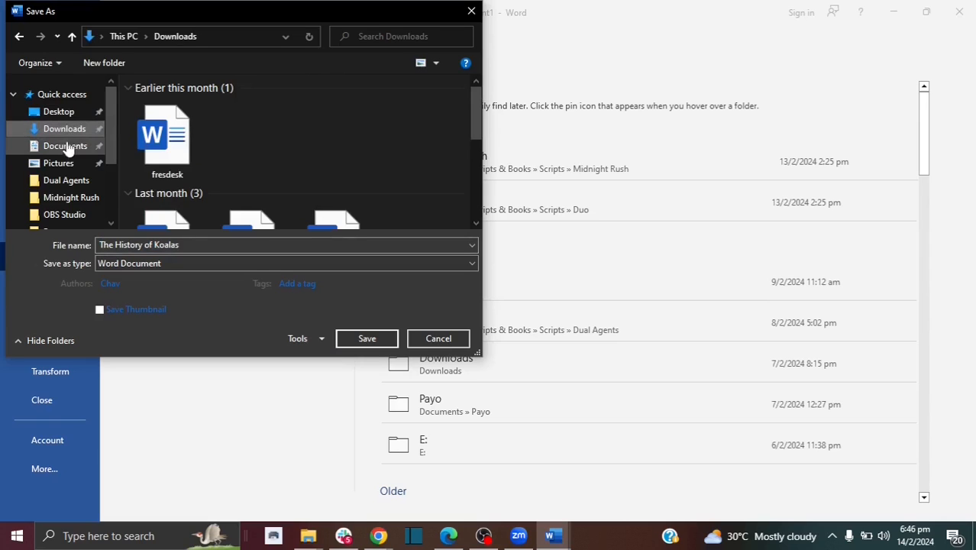
click(67, 147)
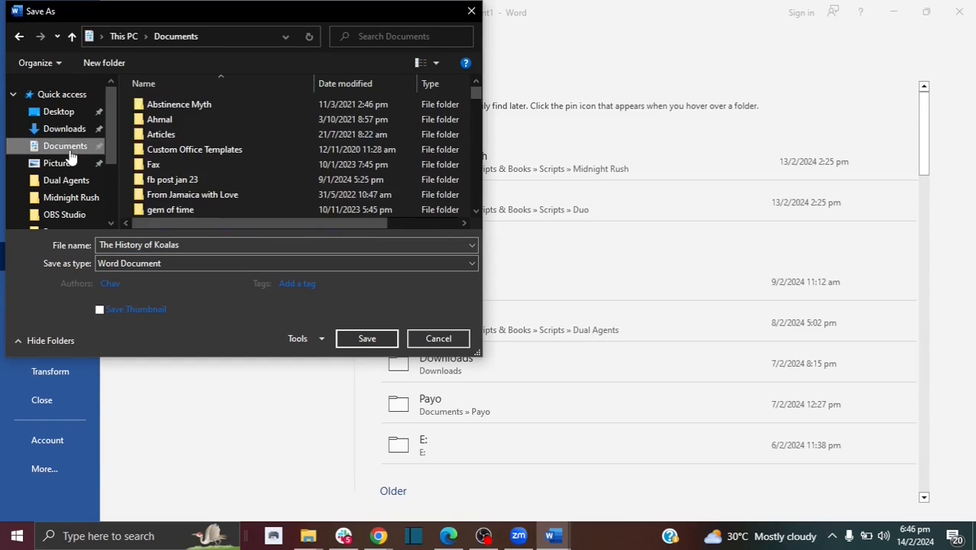
click(149, 243)
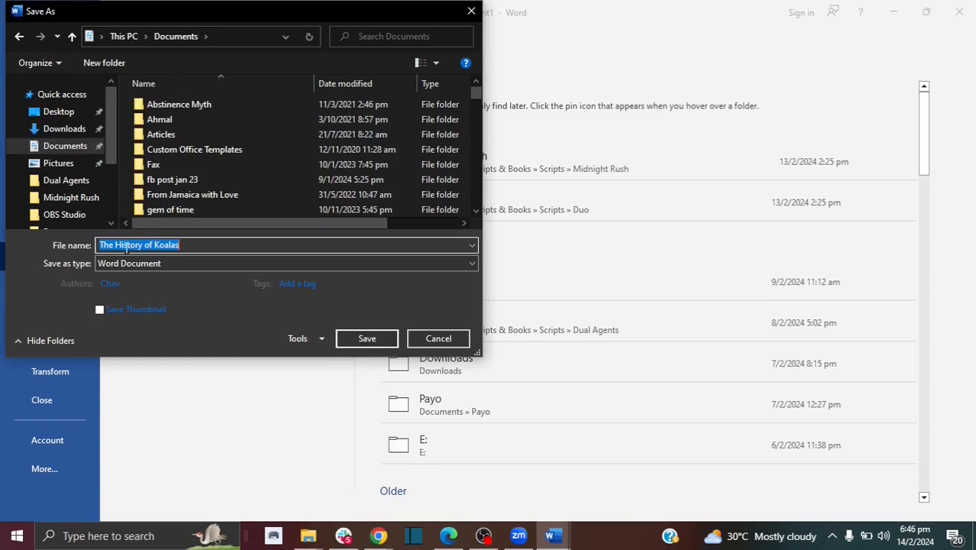
click(190, 245)
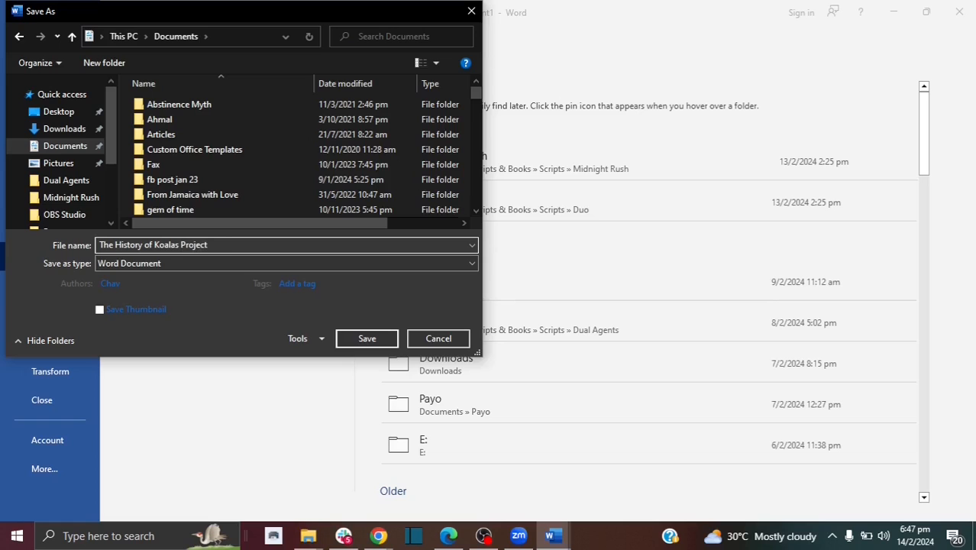
click(362, 335)
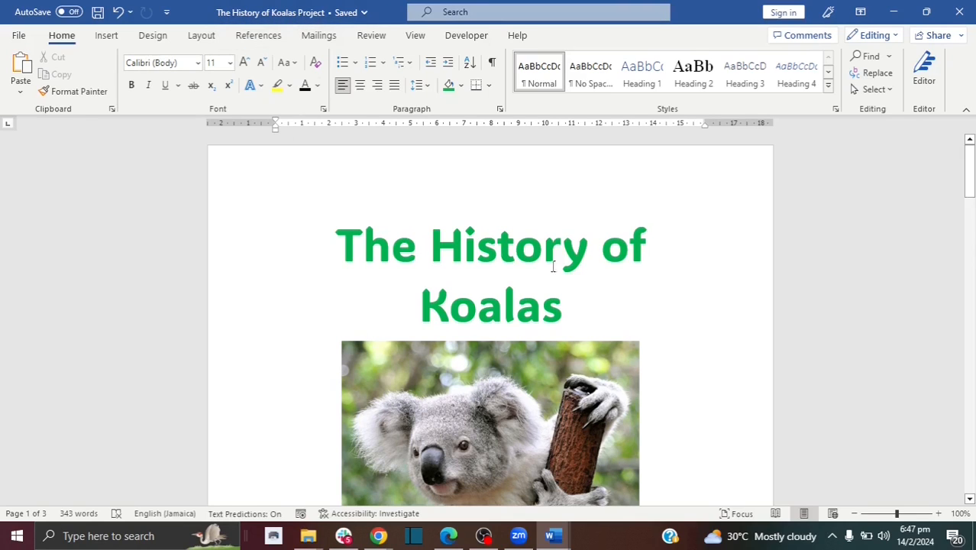
Add the filler text hdhhdhdhdhhdhdh after "gum leaves." in the Project Tip section and save the document.
drag(974, 212, 974, 315)
click(543, 449)
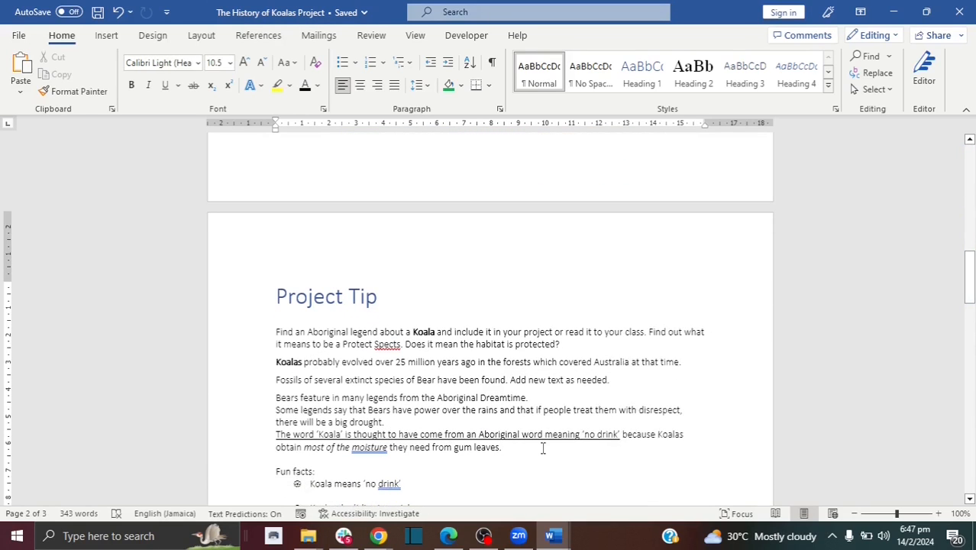
text(hdhhdhdhhdhdh)
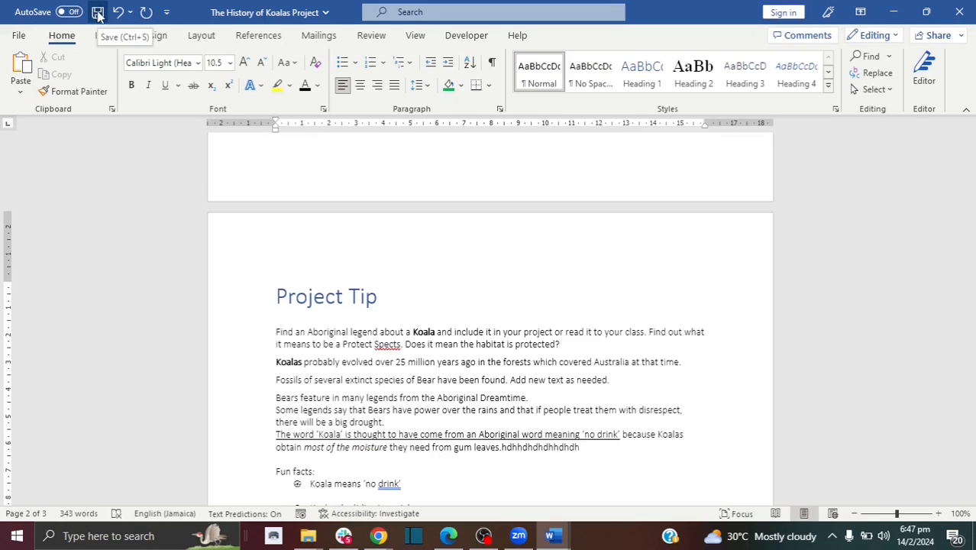
click(98, 15)
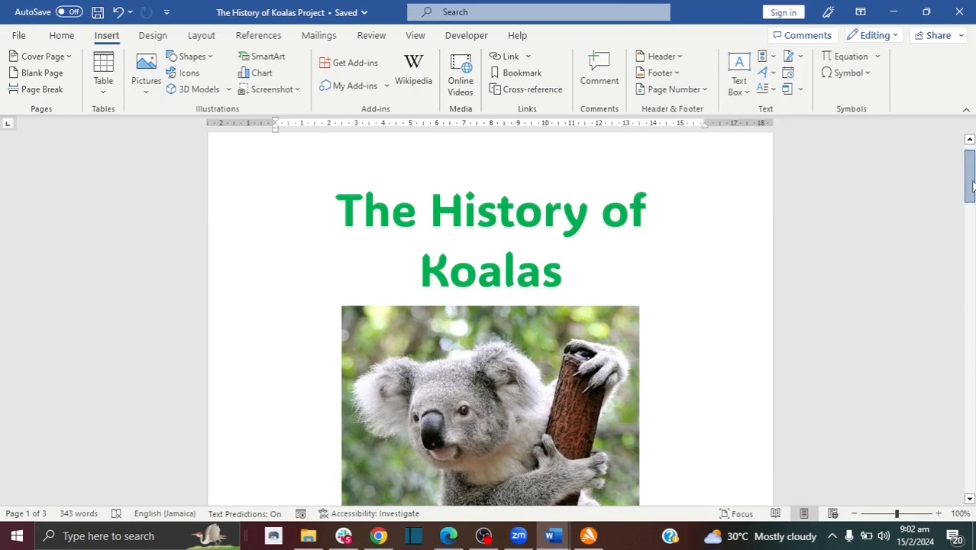
Insert page numbers at the bottom of the pages in the Plain Number 3 style and return to the body text.
drag(971, 183, 971, 157)
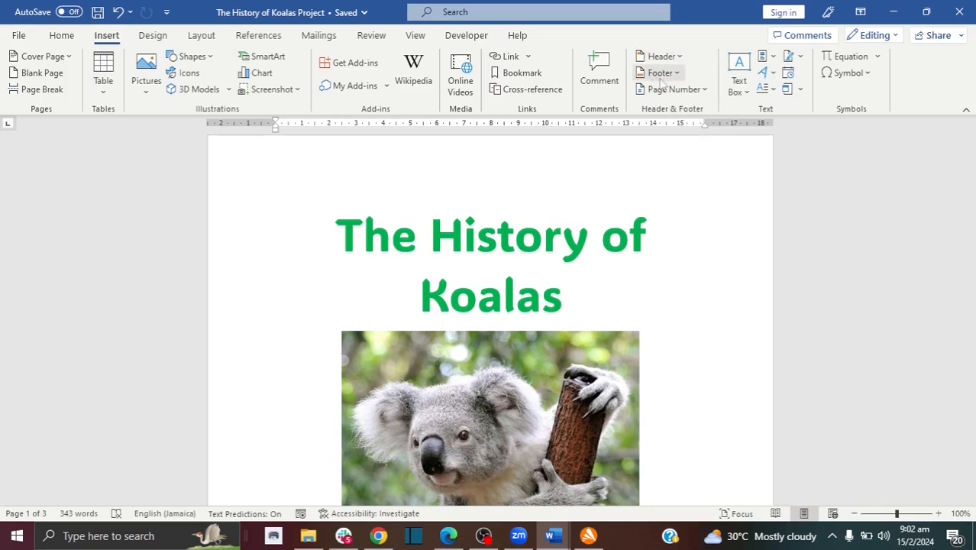
click(701, 91)
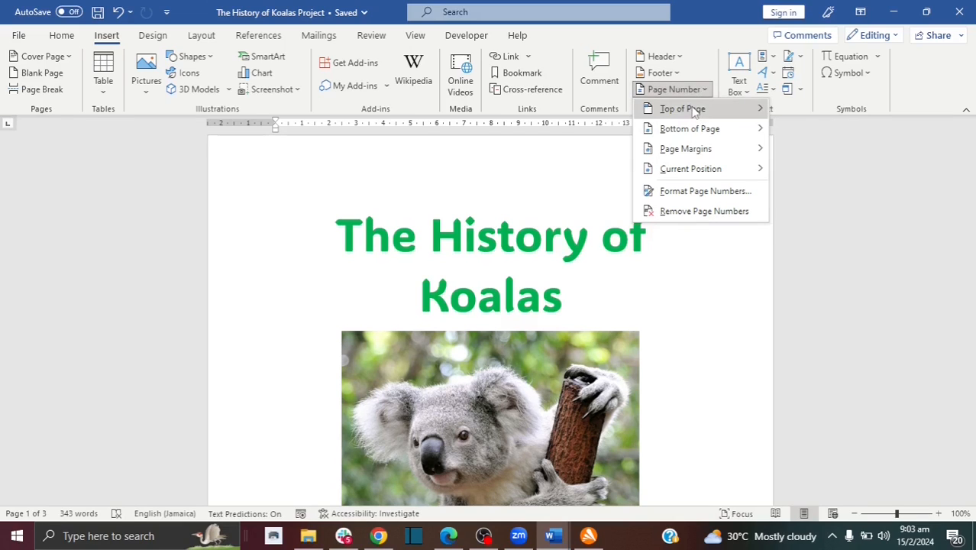
mouse_move(695, 113)
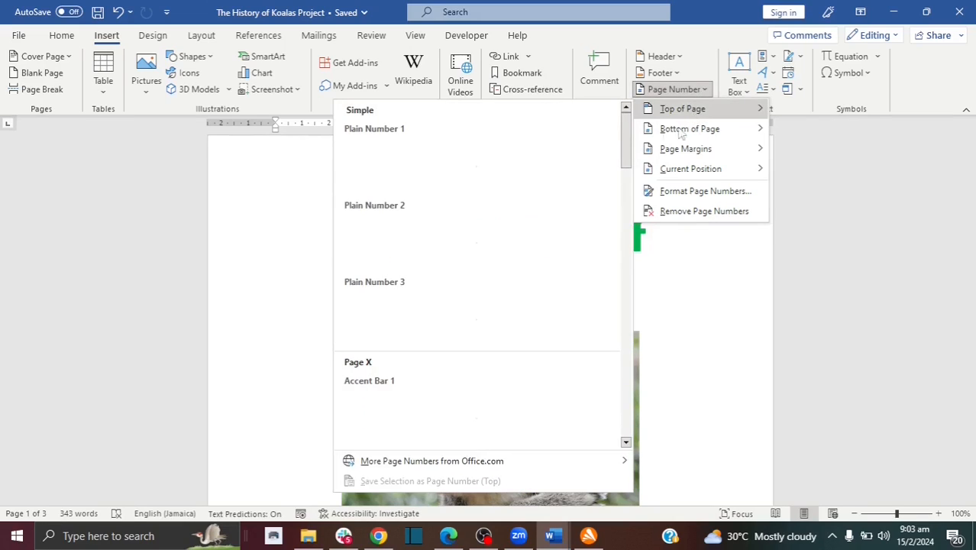
mouse_move(671, 135)
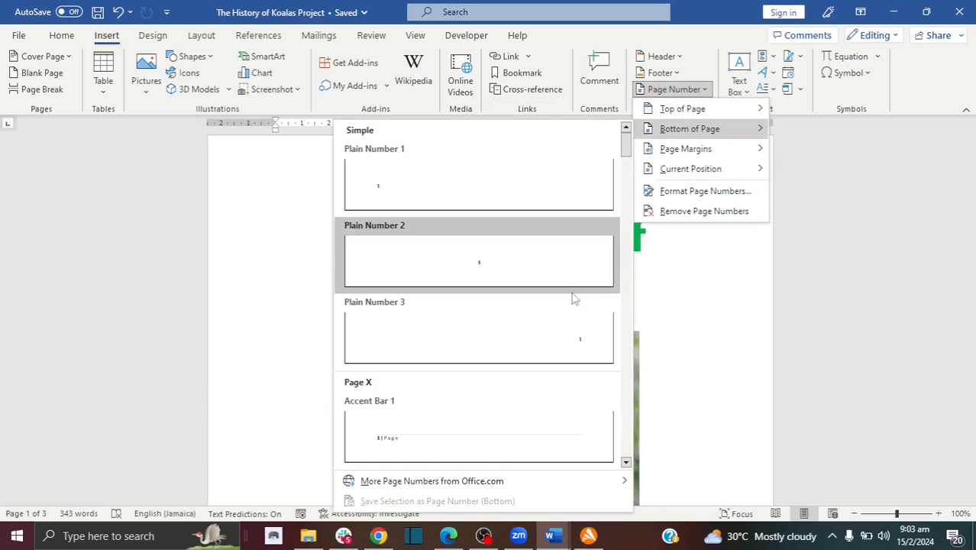
click(580, 345)
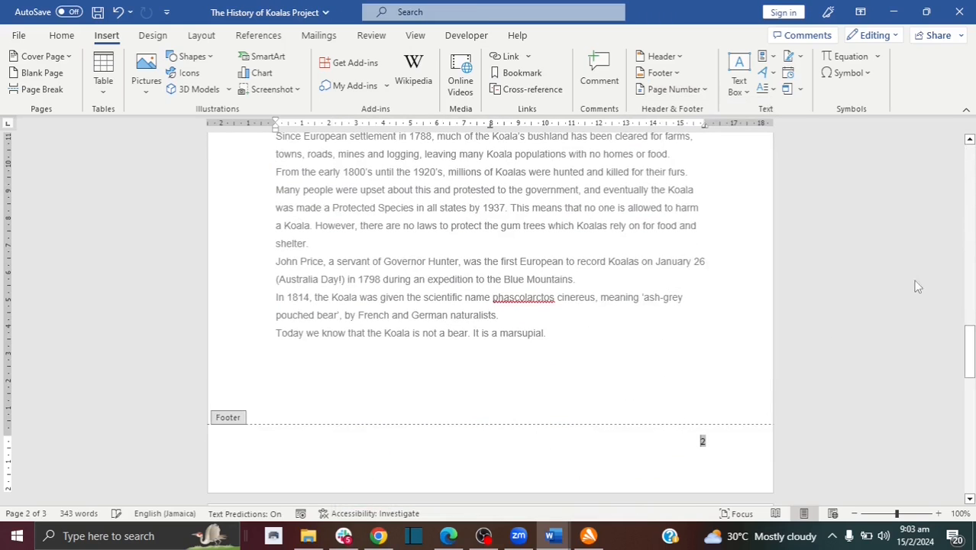
click(701, 449)
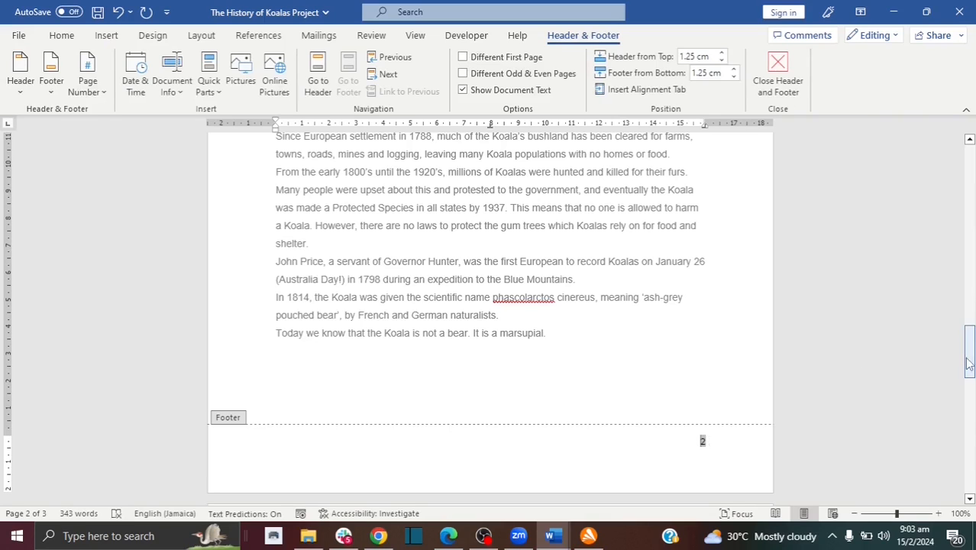
triple_click(523, 327)
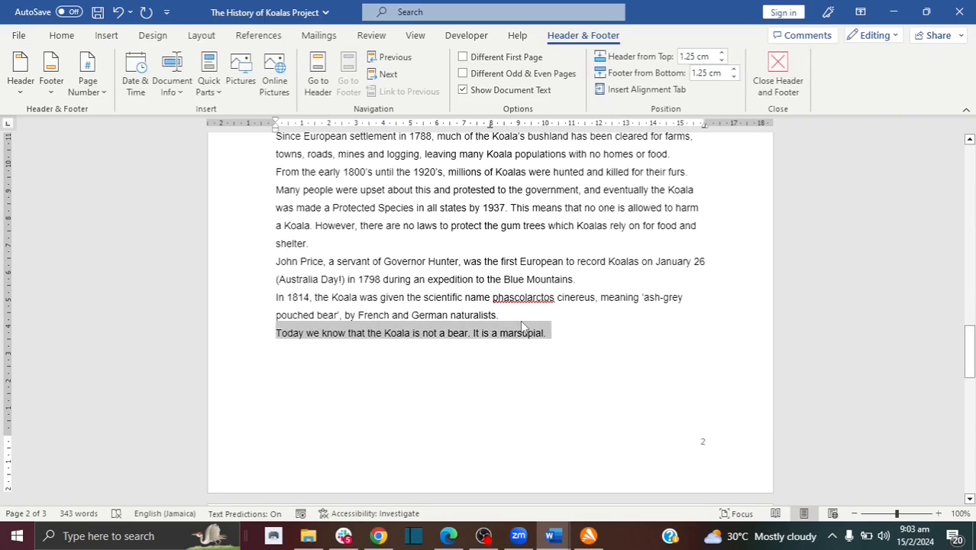
Check the page numbers at the foot of the first and second pages.
click(704, 447)
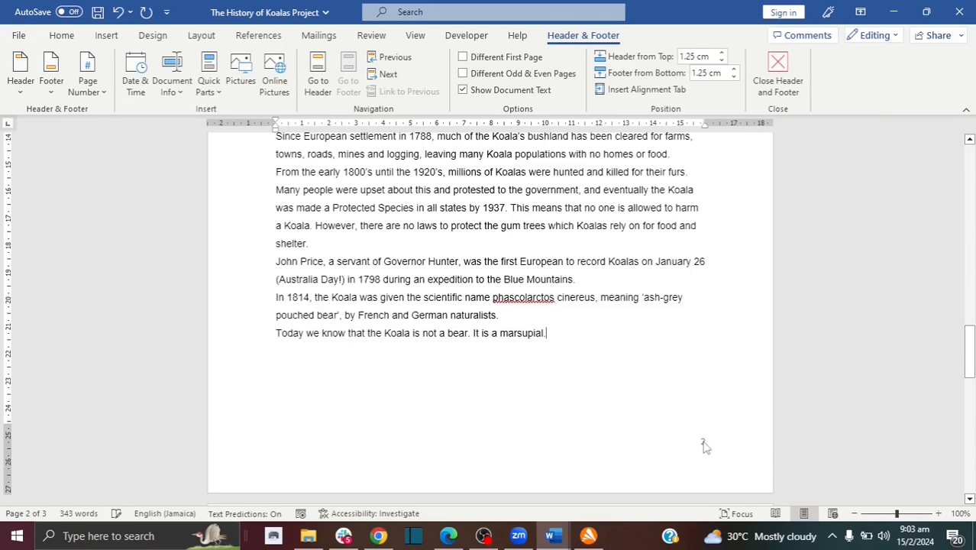
drag(971, 339, 958, 204)
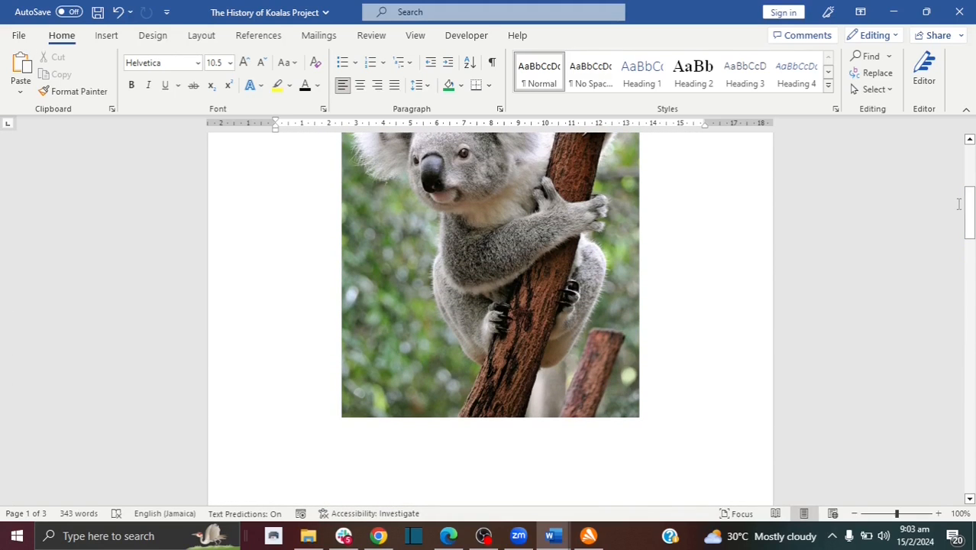
drag(971, 221, 971, 204)
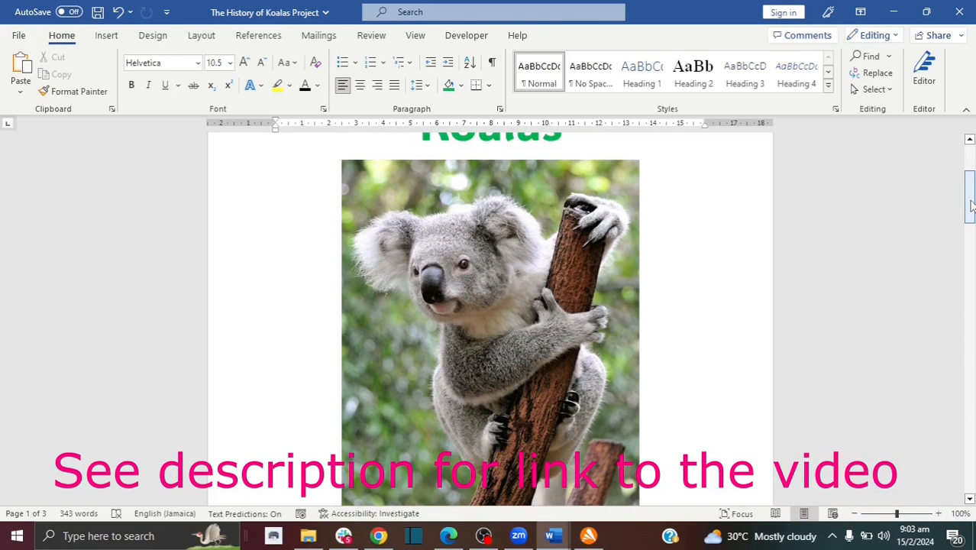
drag(972, 205, 972, 255)
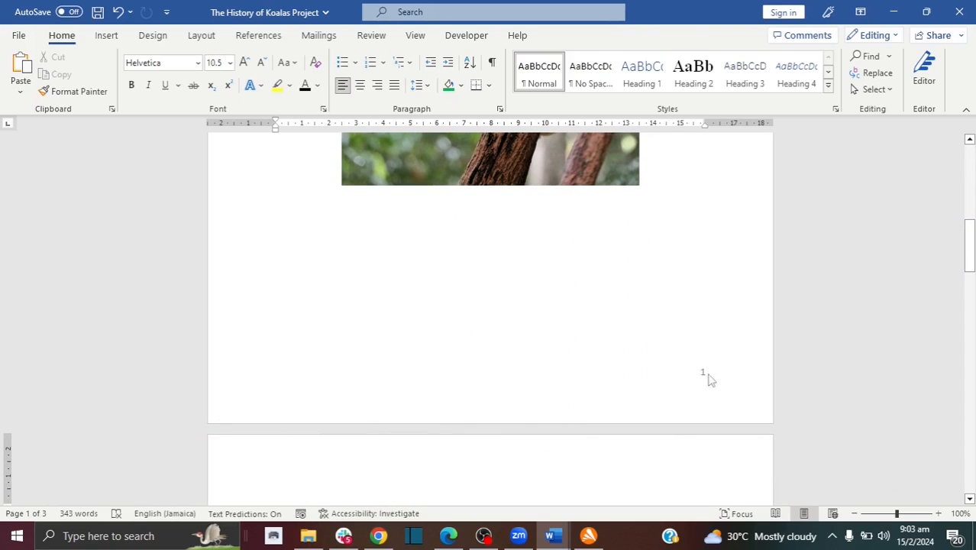
drag(970, 229, 970, 385)
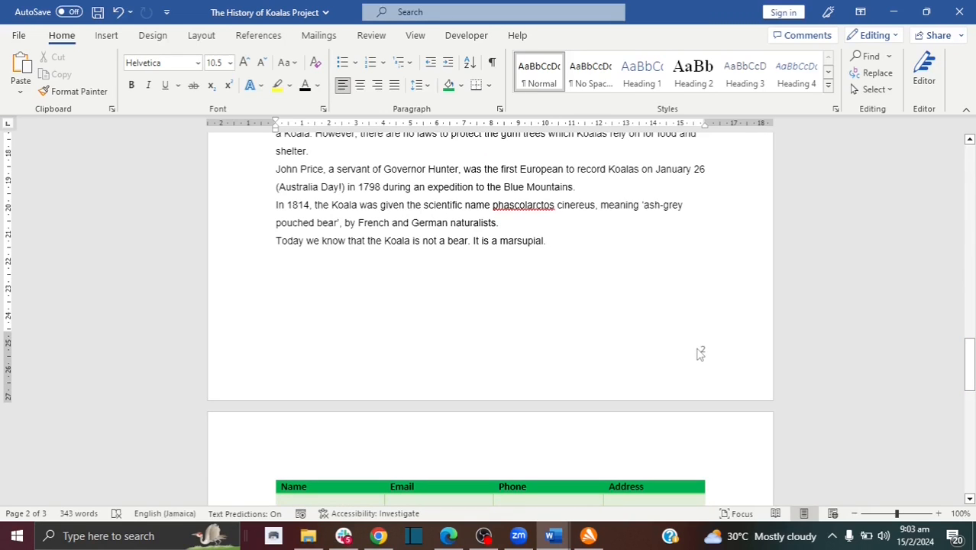
drag(970, 375, 970, 293)
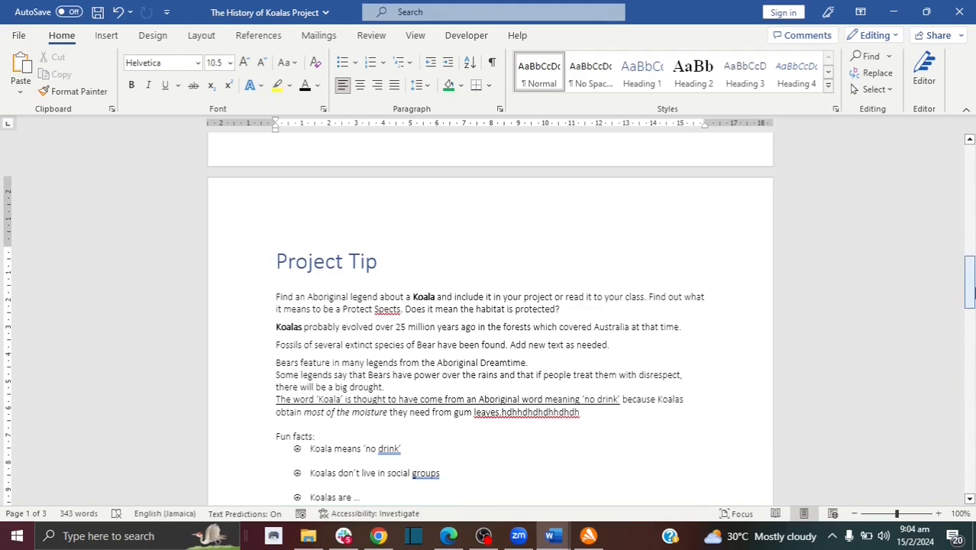
drag(969, 281, 969, 370)
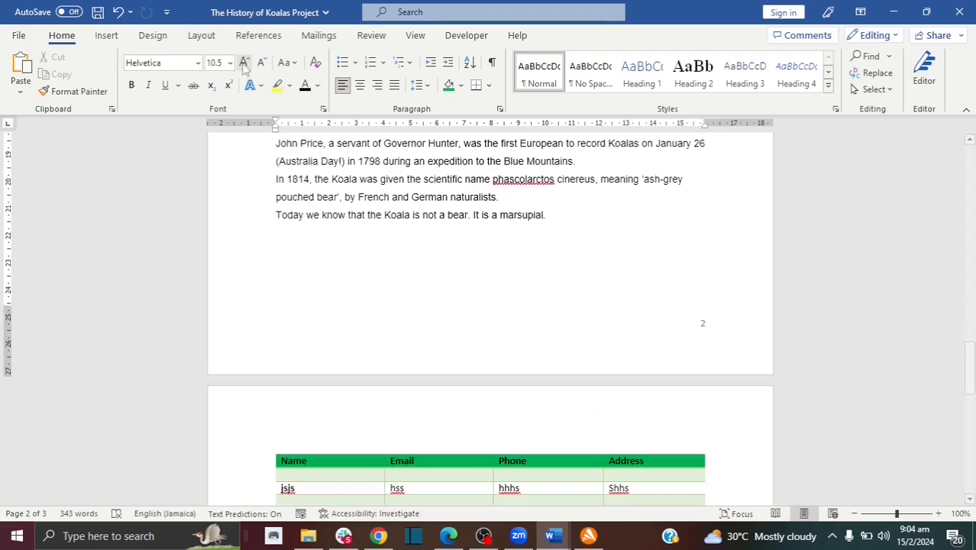
Insert a Blank header with the text The History of Koalas and check it on the second page.
click(106, 38)
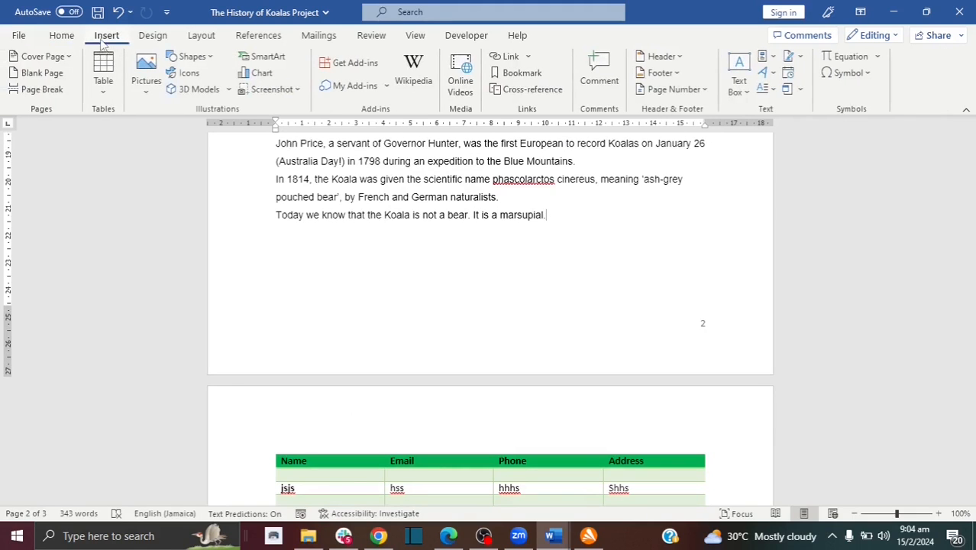
click(680, 62)
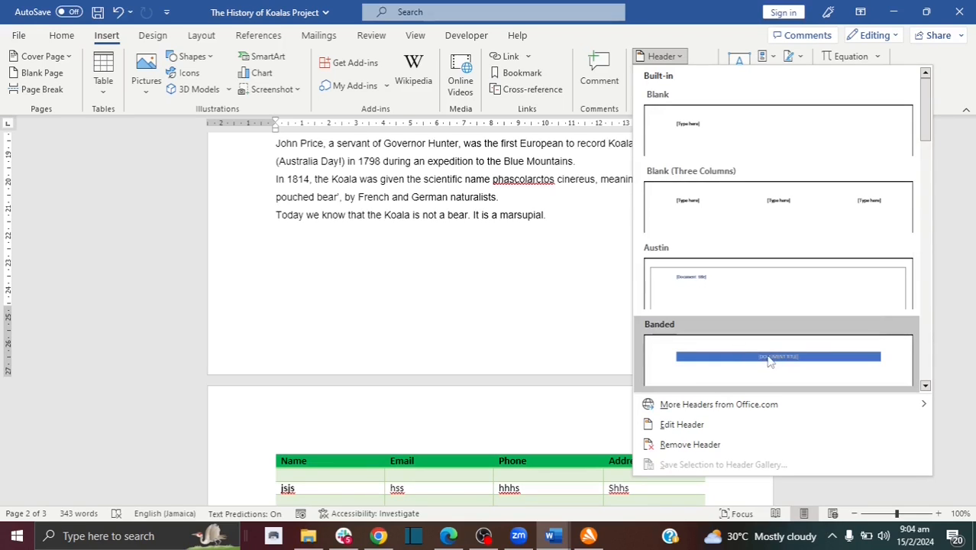
click(706, 131)
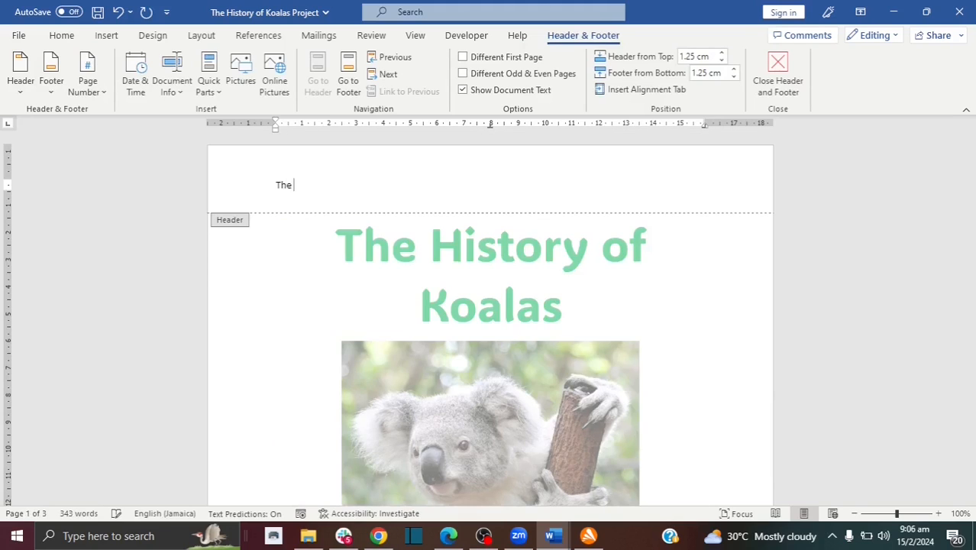
text(he History of Koalas)
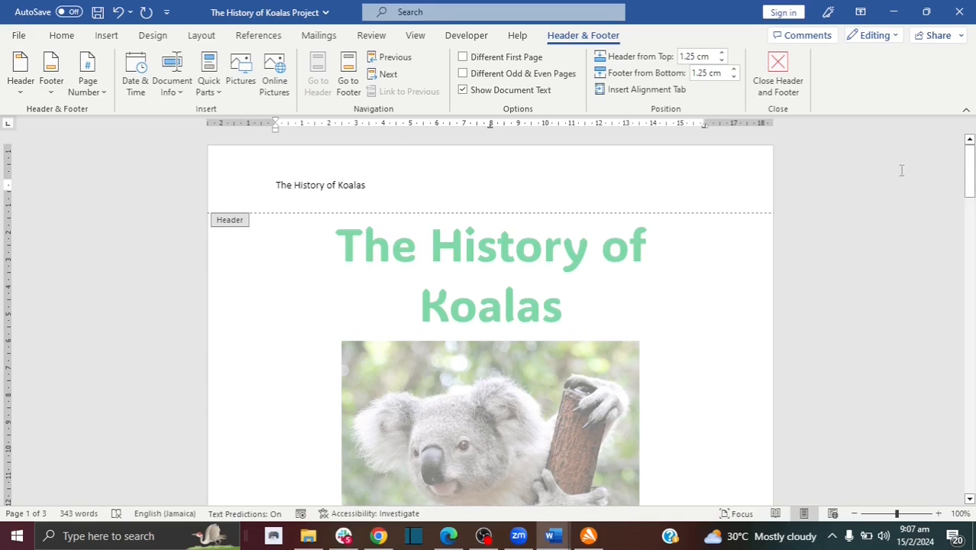
drag(969, 171, 970, 284)
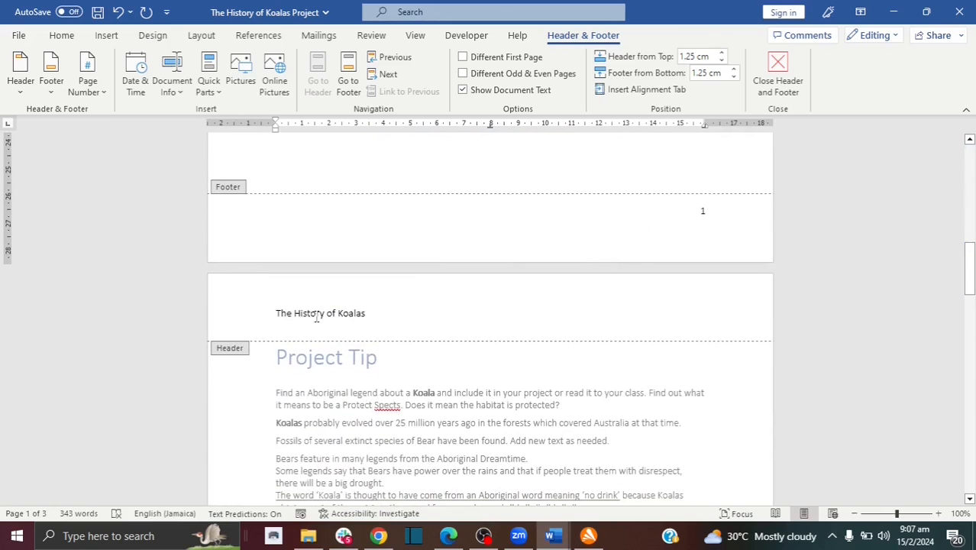
drag(968, 264, 968, 282)
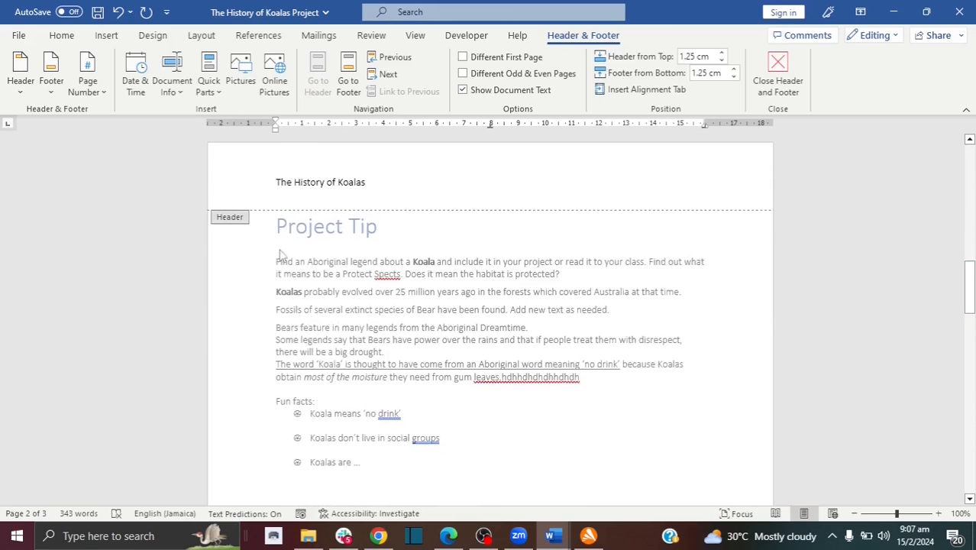
Set a different first page for the document's headers and footers, checking the header on pages one and two.
double_click(318, 309)
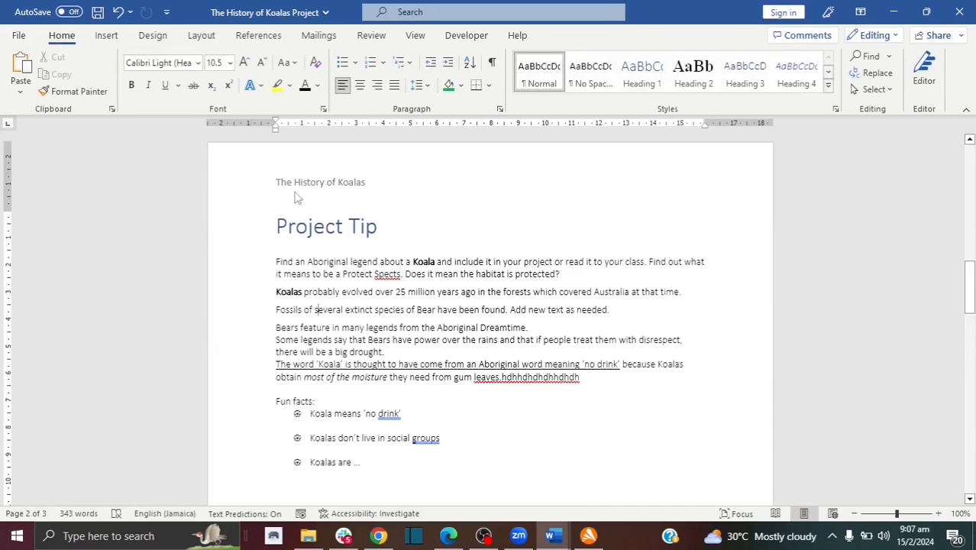
mouse_move(968, 288)
mouse_down()
mouse_move(968, 174)
mouse_move(972, 411)
mouse_move(971, 204)
mouse_move(971, 286)
mouse_up()
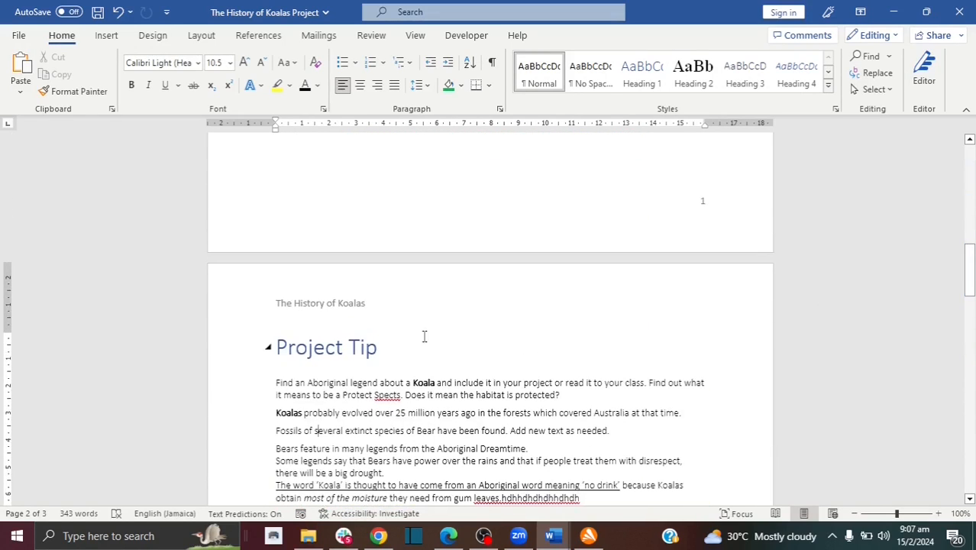
double_click(328, 309)
triple_click(329, 304)
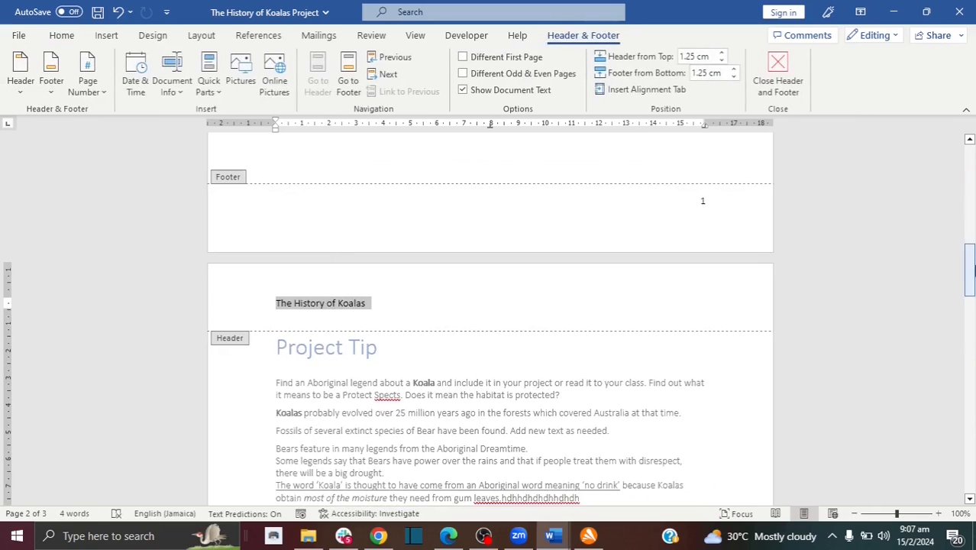
drag(971, 268, 972, 149)
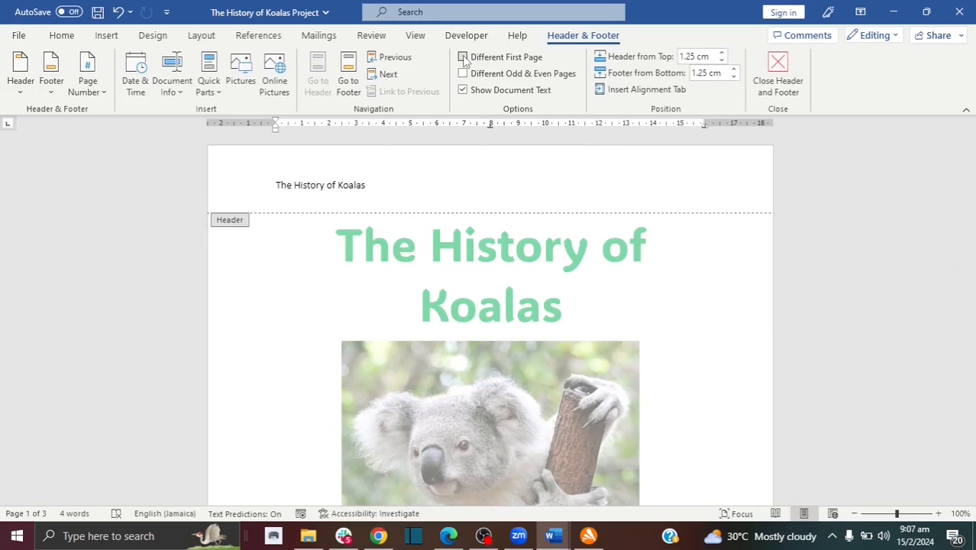
click(463, 58)
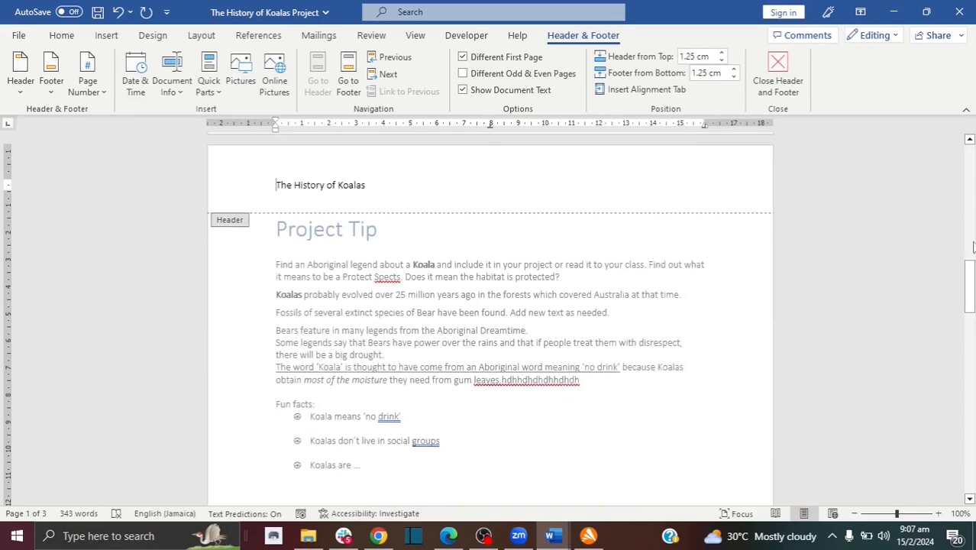
drag(970, 264, 972, 150)
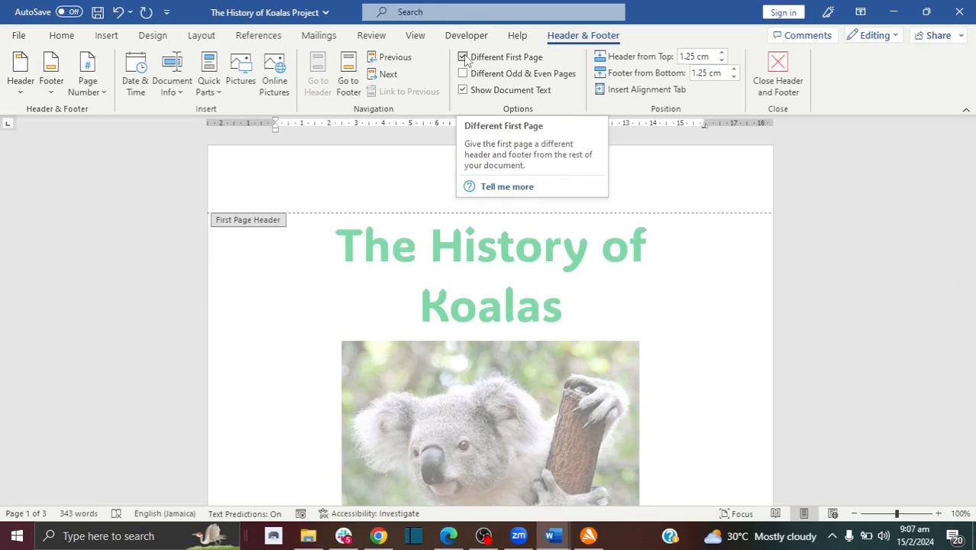
Enter the centred header text Koalas on the first page and centre the header on the second page, returning to the body text.
click(336, 180)
text(Ka)
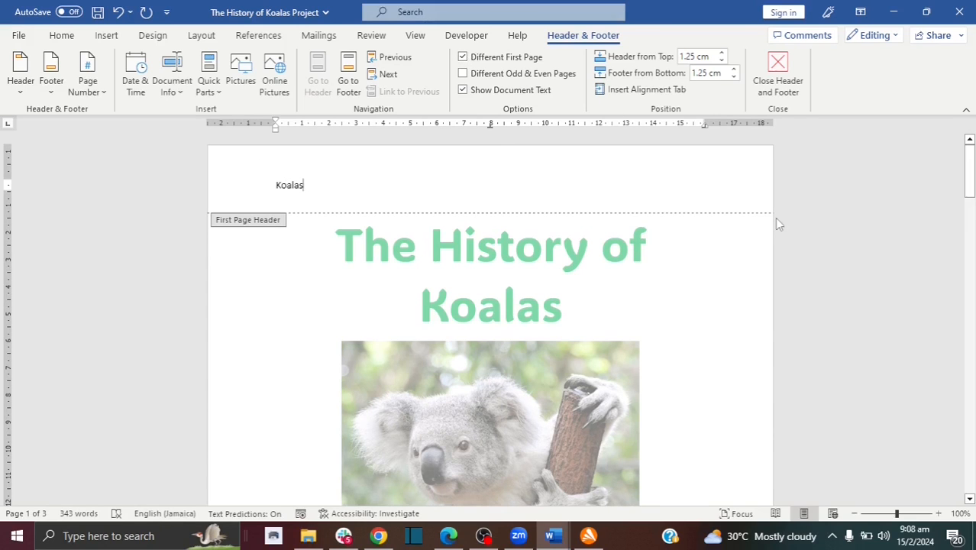
drag(969, 172, 970, 149)
click(62, 35)
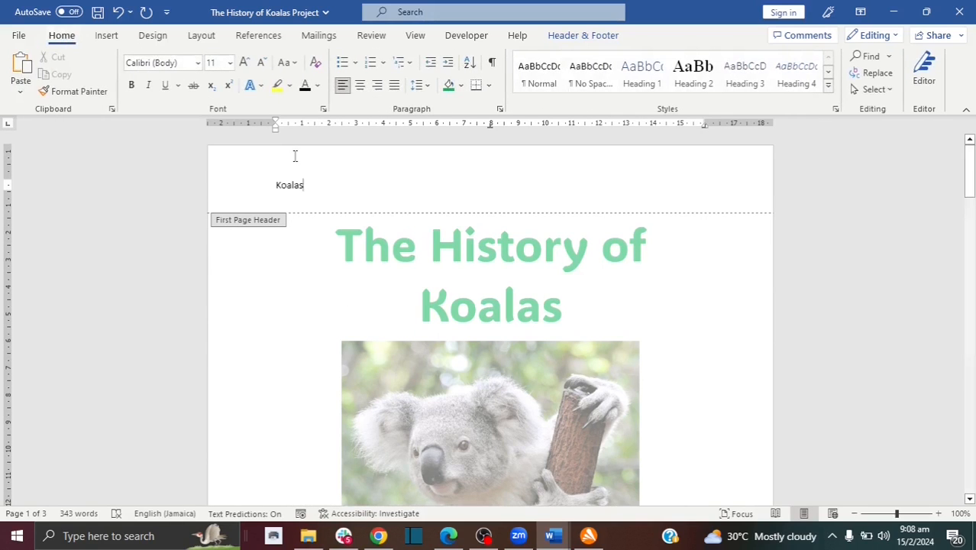
click(361, 86)
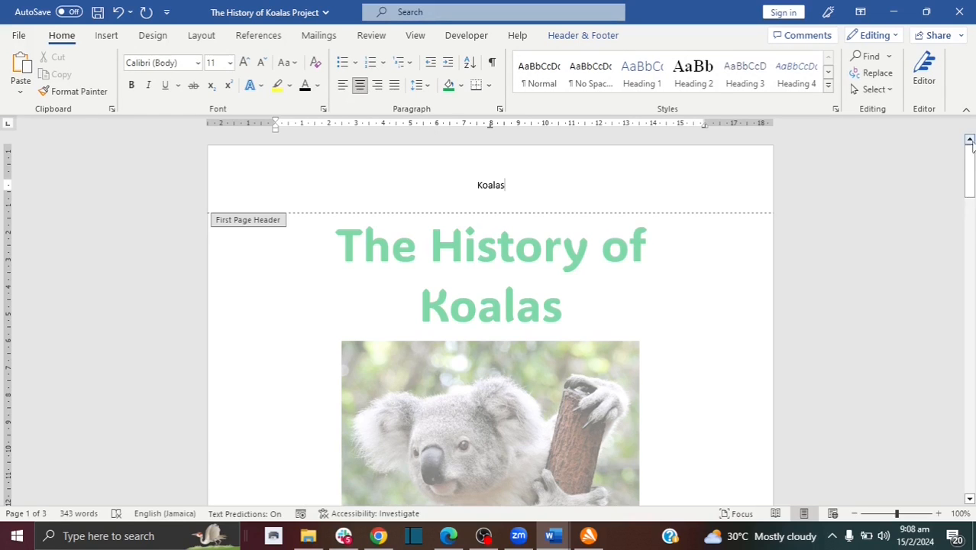
drag(970, 147, 970, 267)
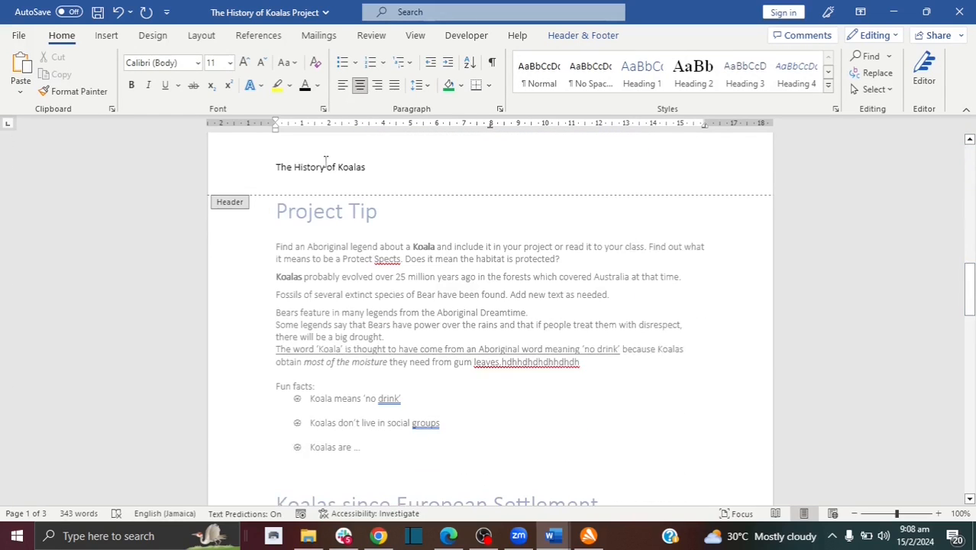
key(Escape)
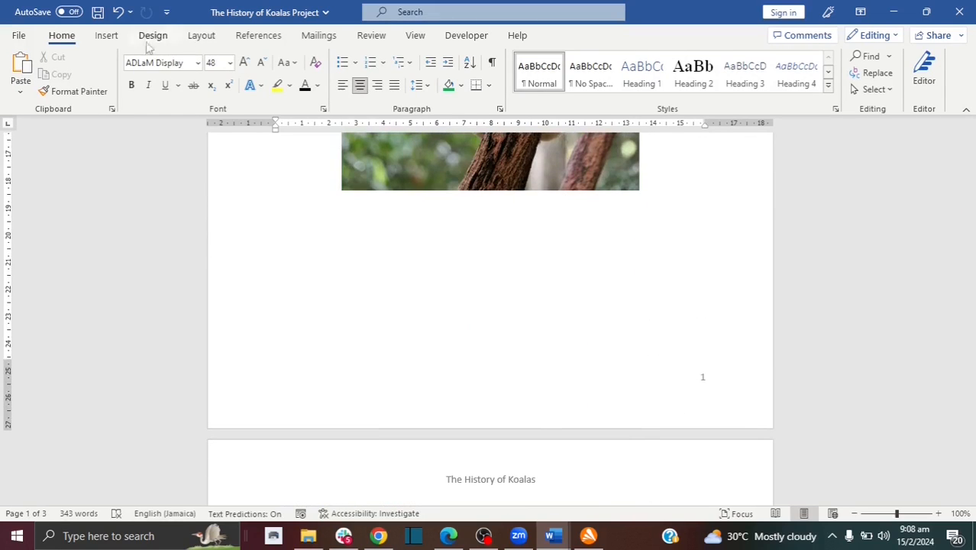
Insert a Blank footer with the centred text Brought to you by koalas.com and return to the body text.
click(107, 36)
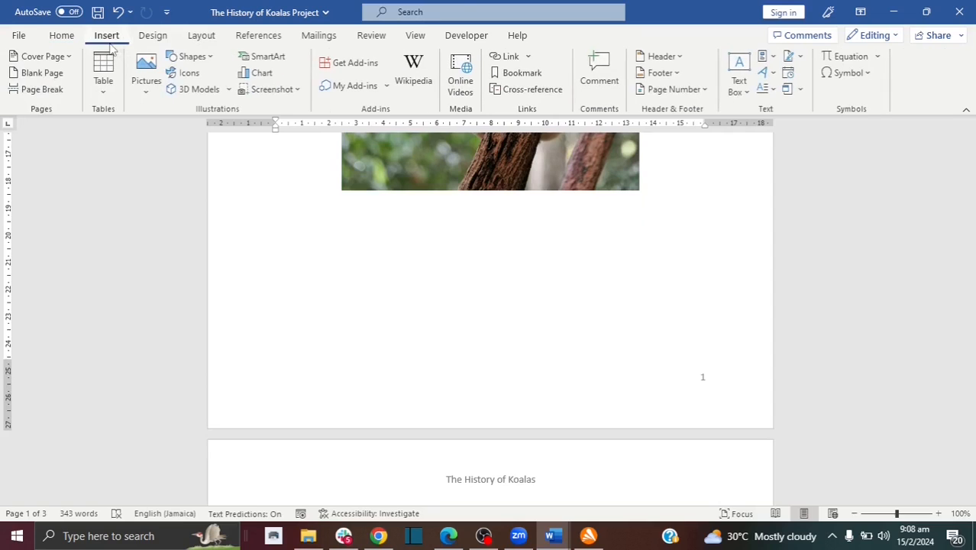
click(659, 74)
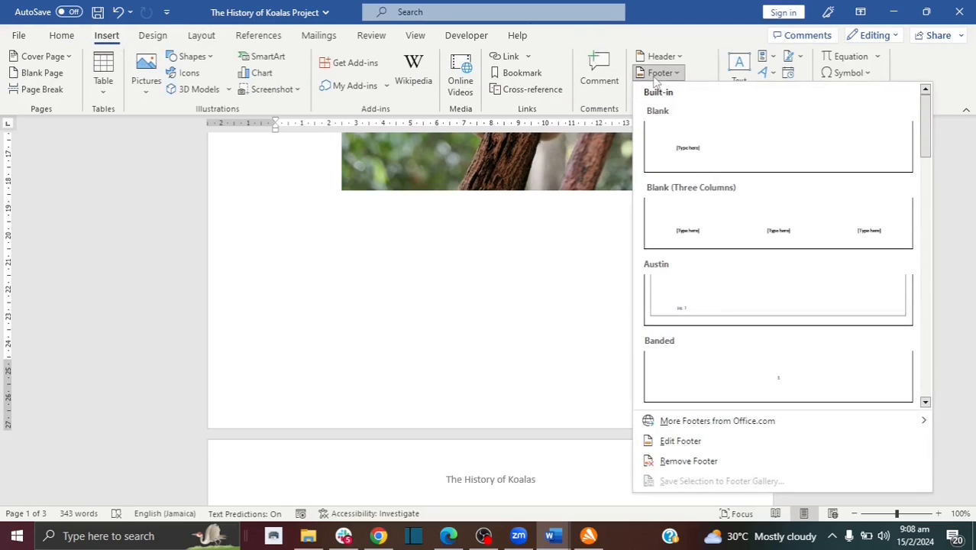
click(703, 153)
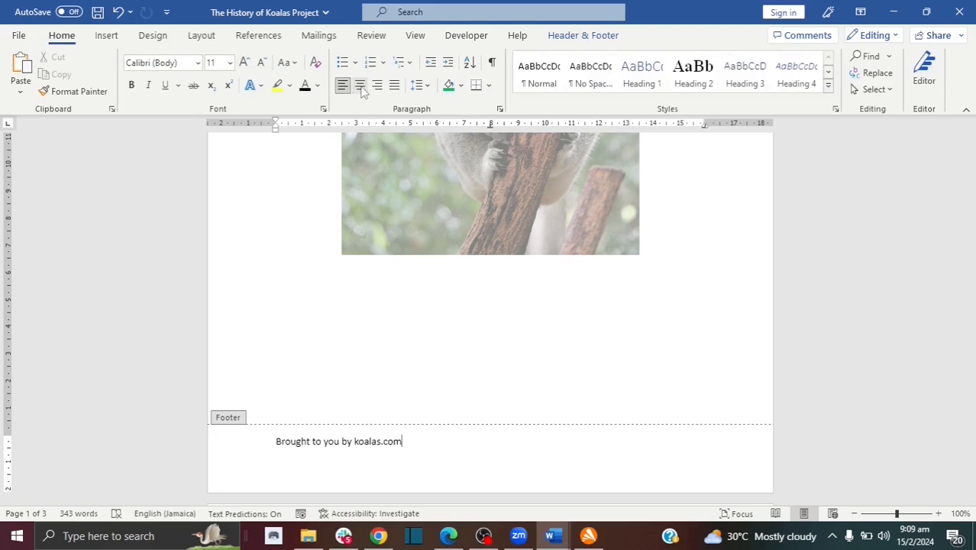
key(ctrl+e)
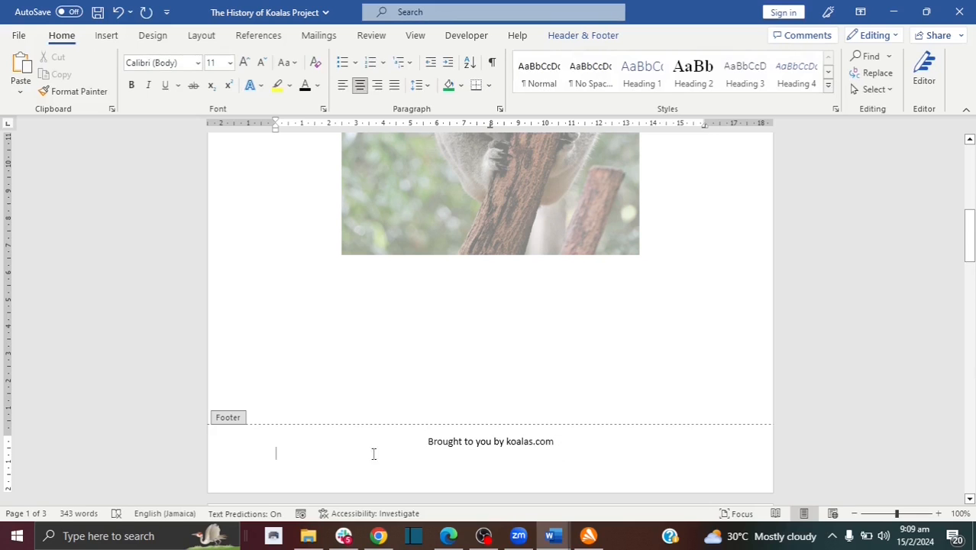
drag(374, 454, 424, 422)
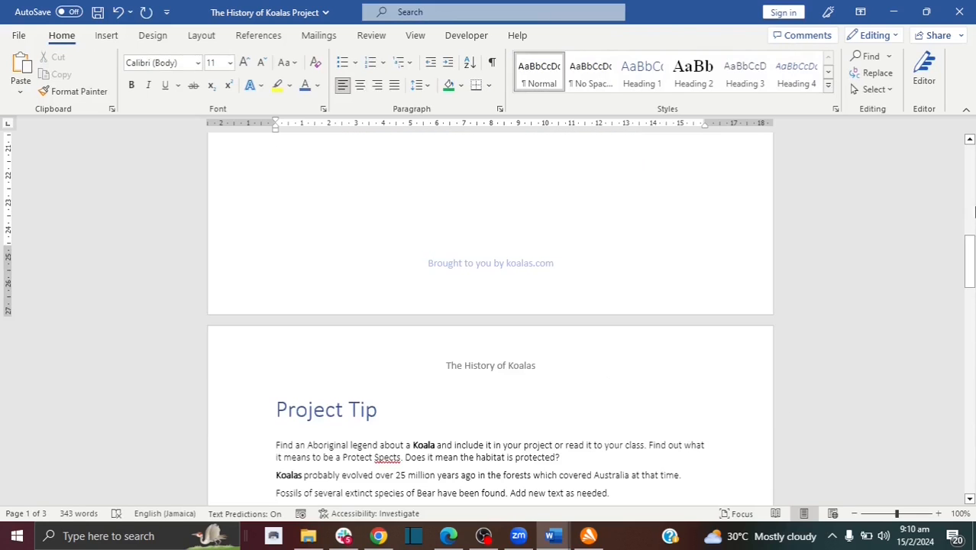
Link the bold word Koala in the first Project Tip paragraph to the koalas.com web page.
scroll(926, 269, down, 4)
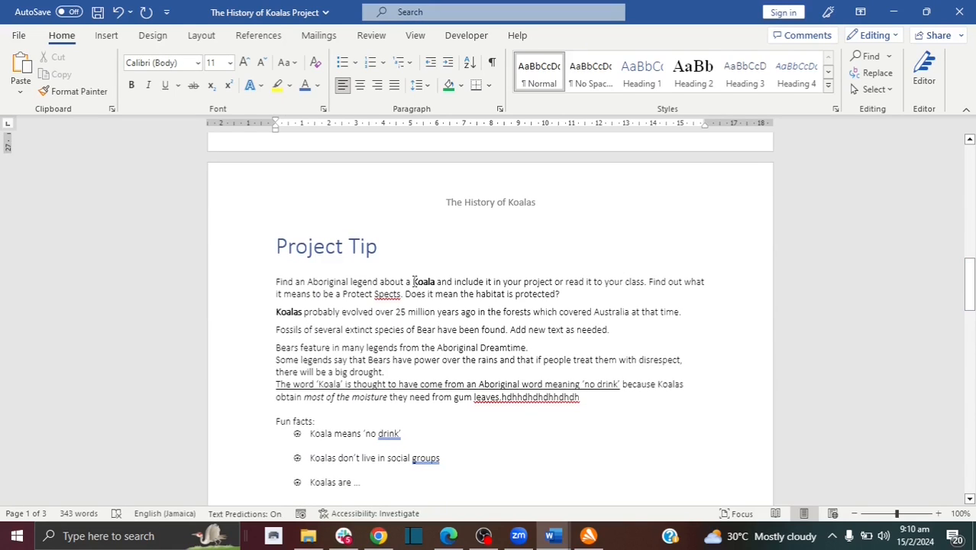
drag(421, 281, 438, 283)
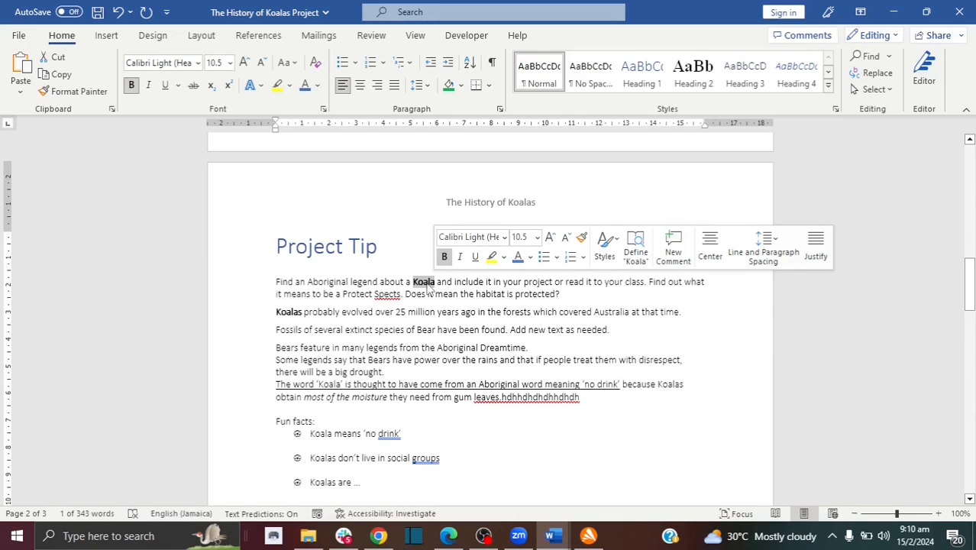
right_click(429, 287)
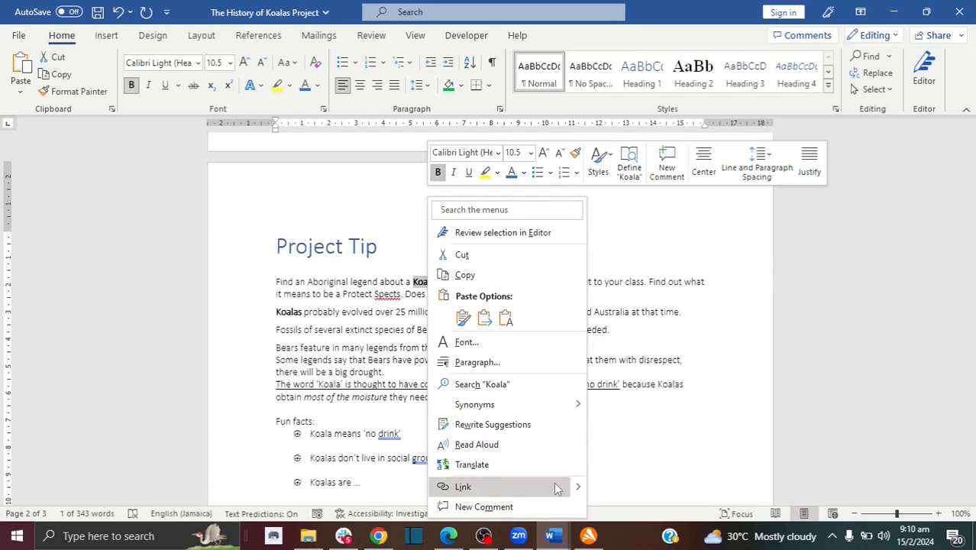
key(Escape)
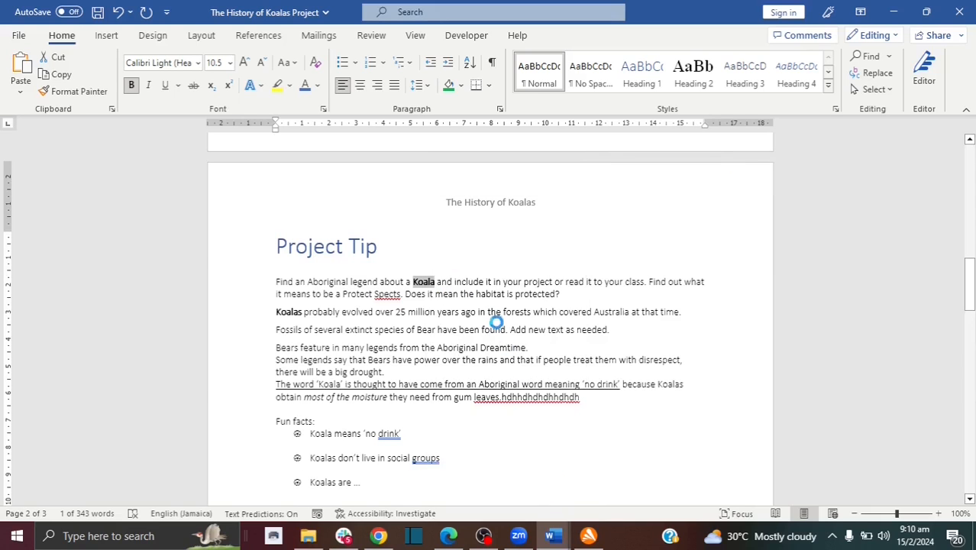
key(ctrl+k)
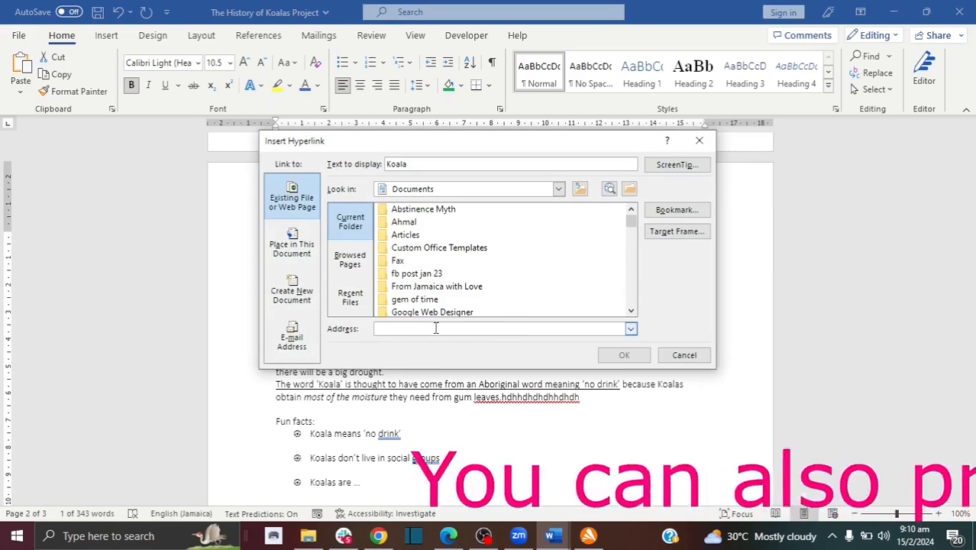
text(k)
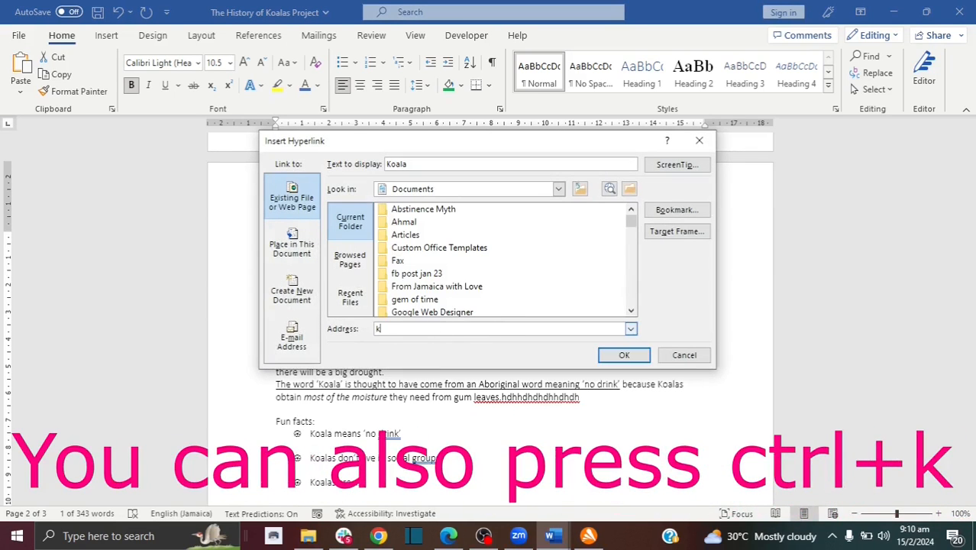
text(www.koalas.com)
click(624, 356)
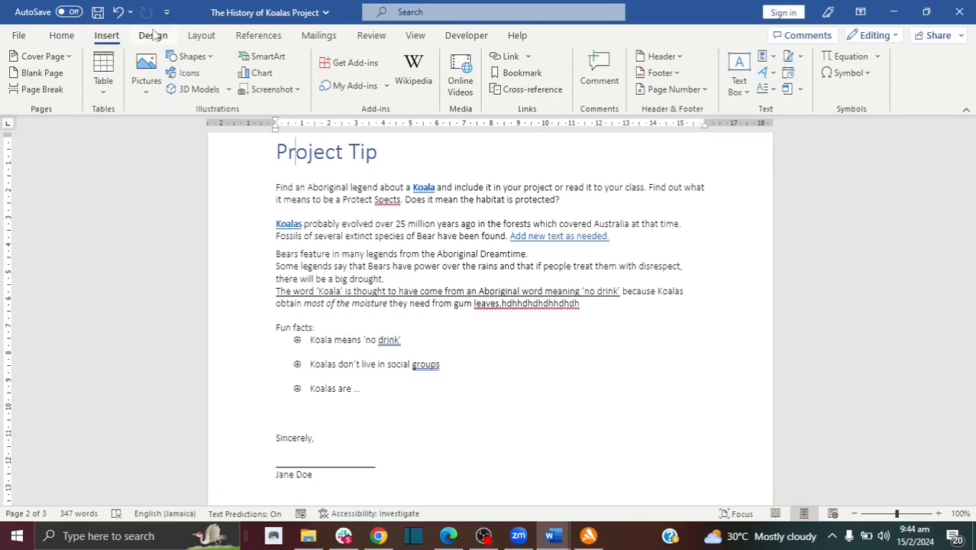
Apply the style set with numbered small-caps headings underlined by a rule.
click(153, 35)
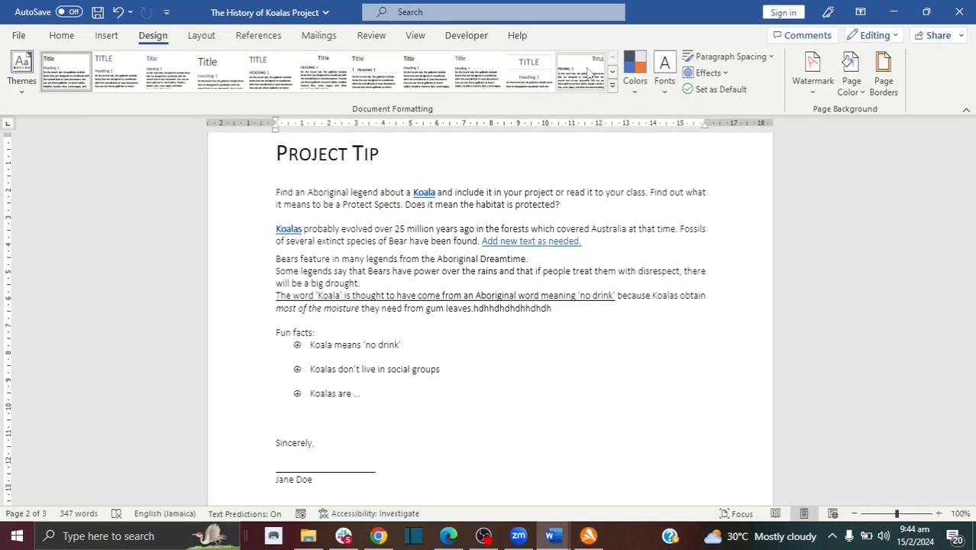
click(365, 74)
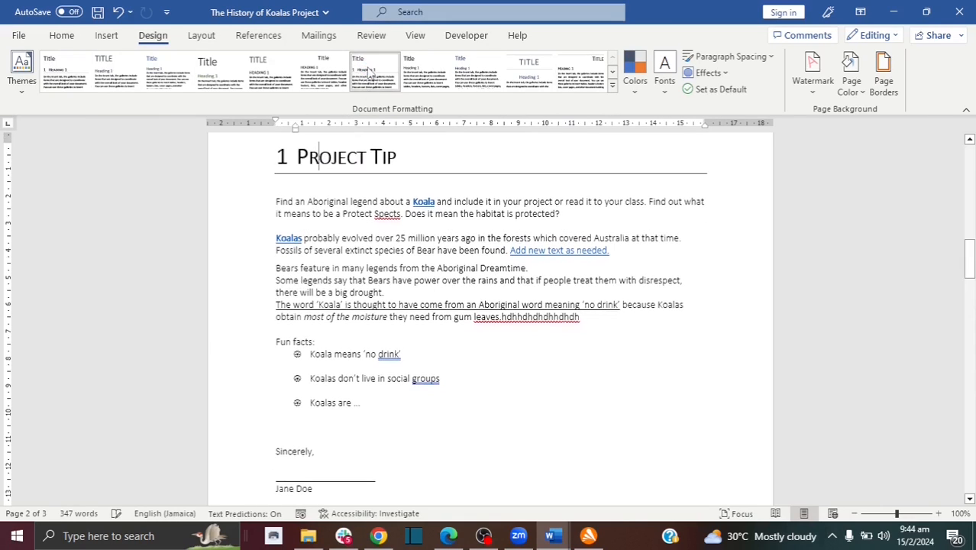
Delete the keyboard picture and the empty numbered heading line above the Koalas since European Settlement heading.
drag(971, 243, 970, 349)
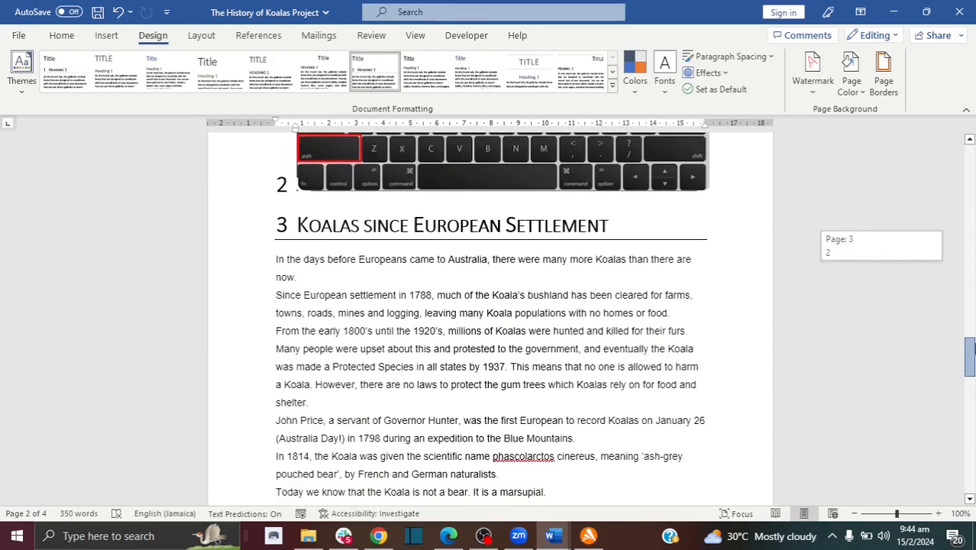
click(278, 184)
scroll(278, 183, up, 3)
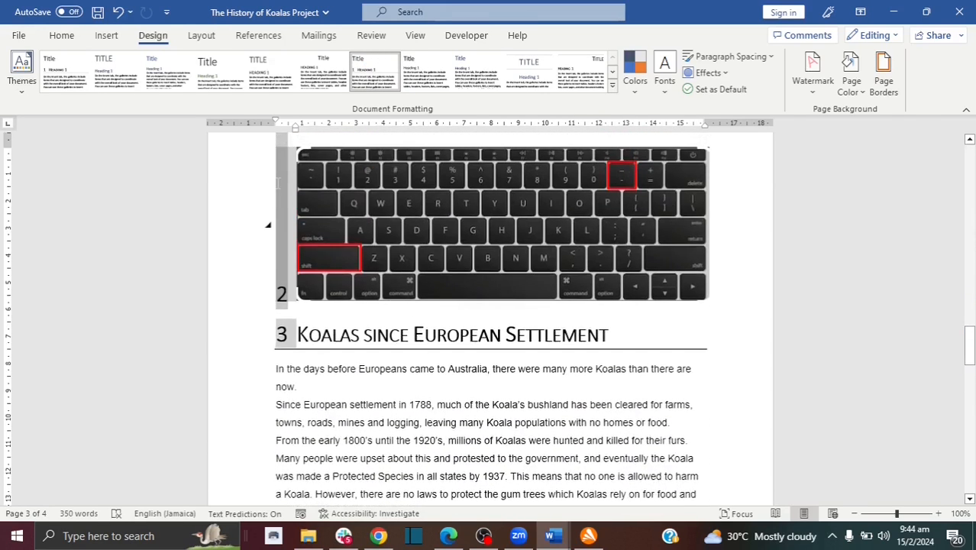
click(392, 210)
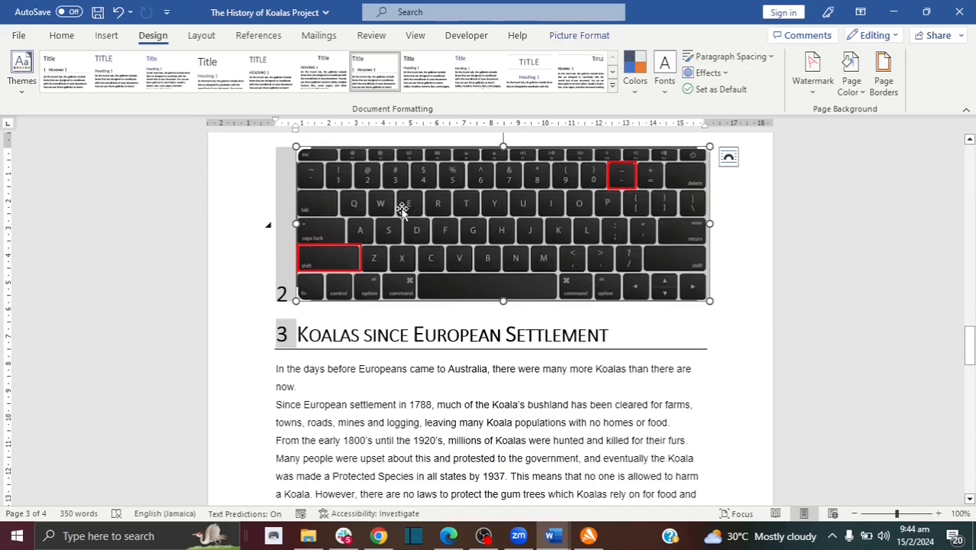
key(Delete)
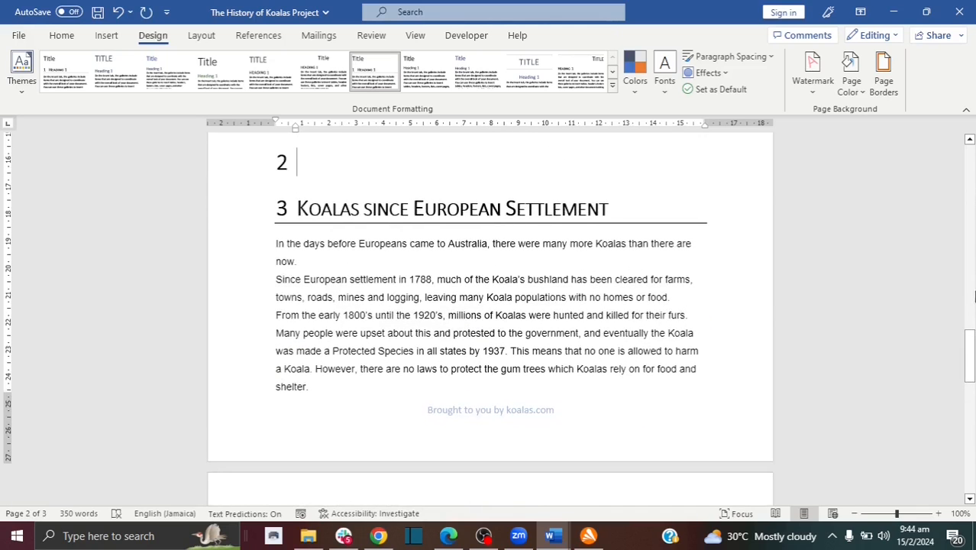
scroll(975, 297, up, 3)
key(BackSpace)
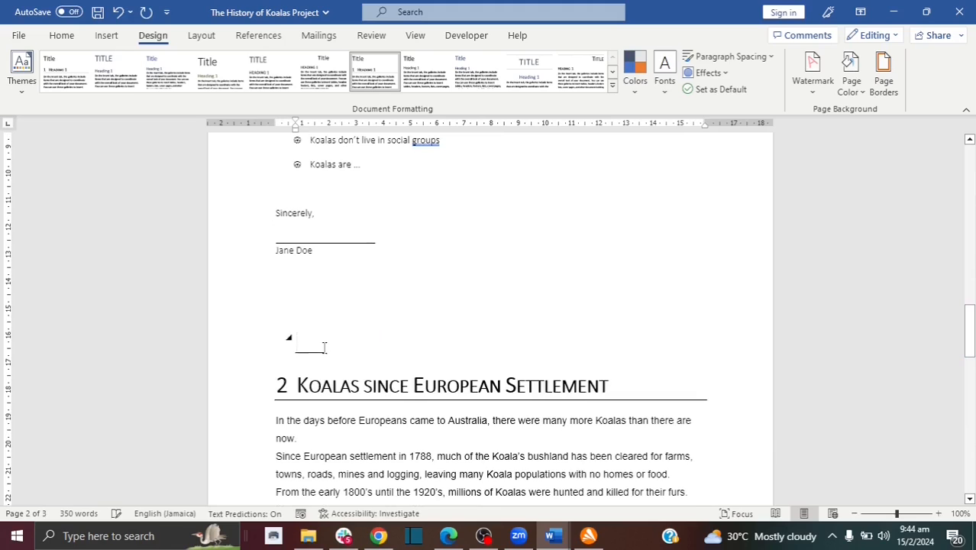
key(BackSpace)
Apply the style set that shows first-level headings as white capitals on a solid blue band.
drag(974, 344, 974, 258)
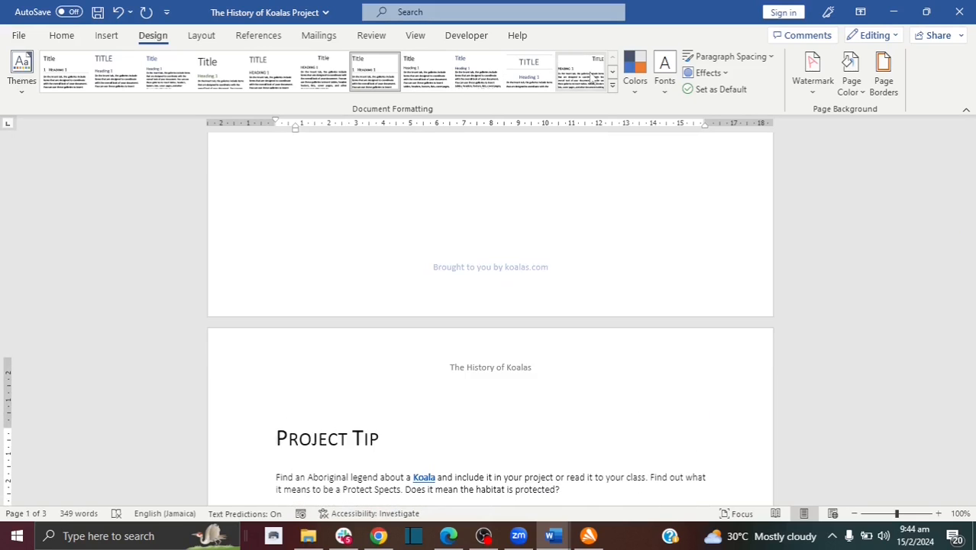
click(612, 73)
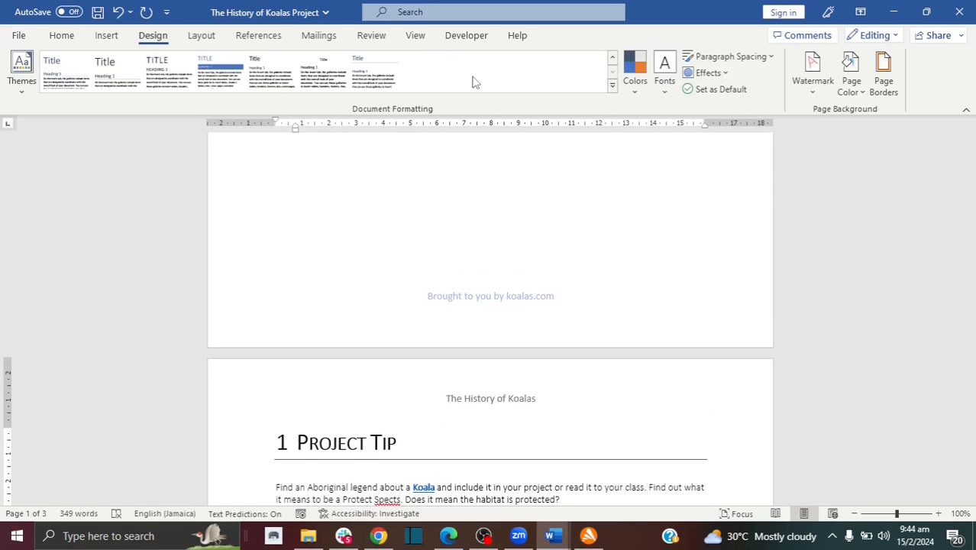
click(221, 71)
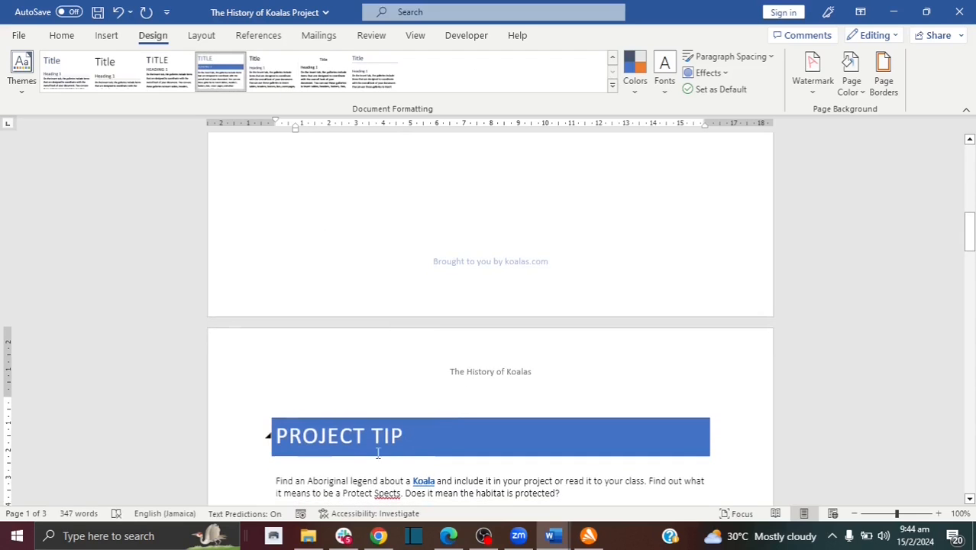
drag(970, 233, 970, 237)
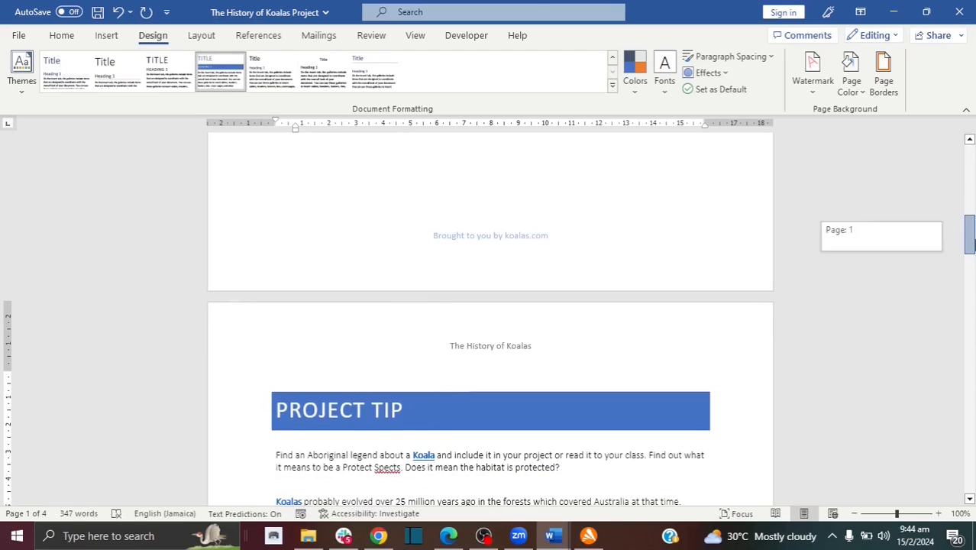
click(811, 85)
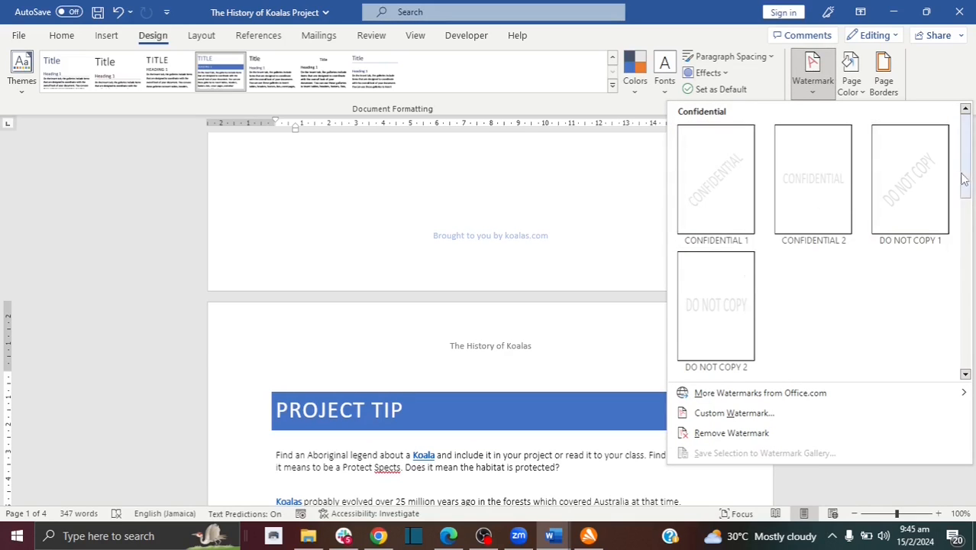
drag(964, 180, 960, 267)
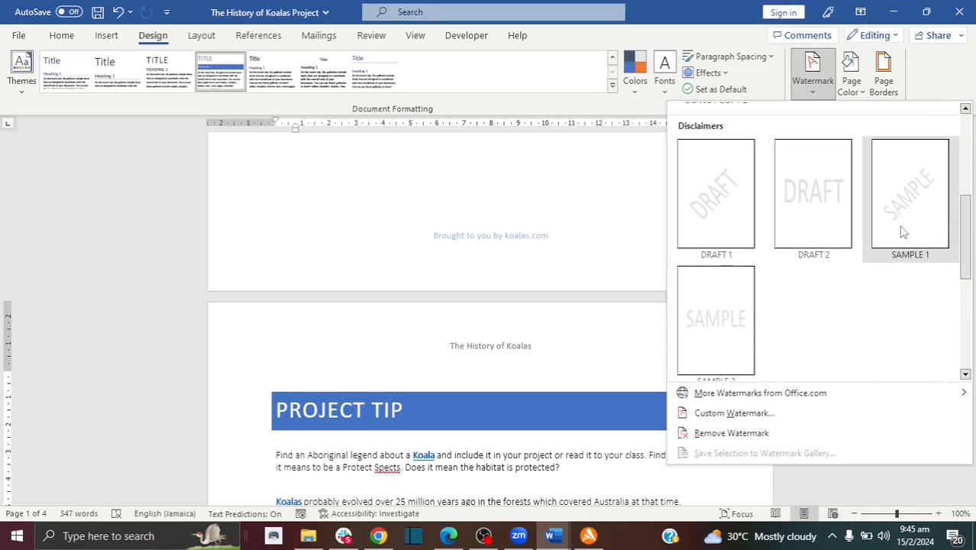
scroll(901, 252, down, 4)
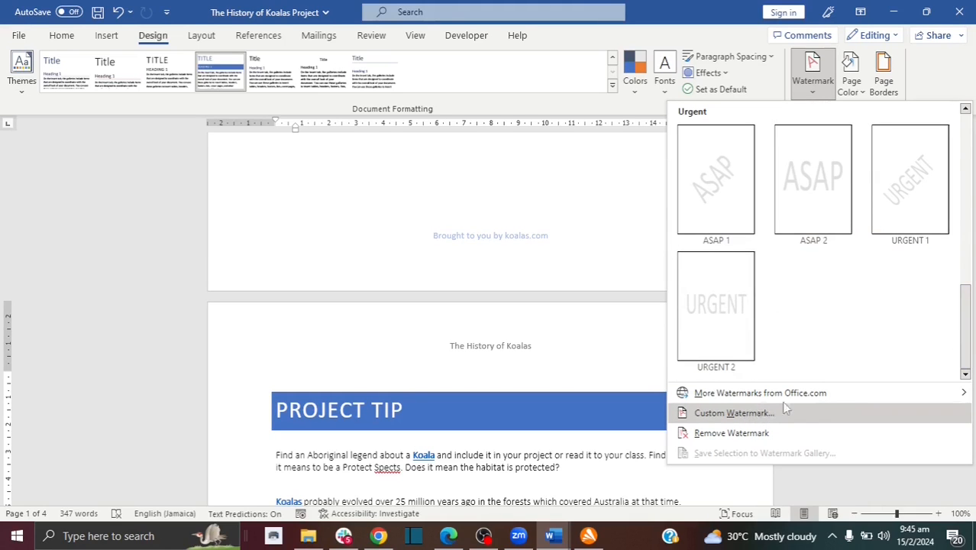
drag(971, 318, 972, 131)
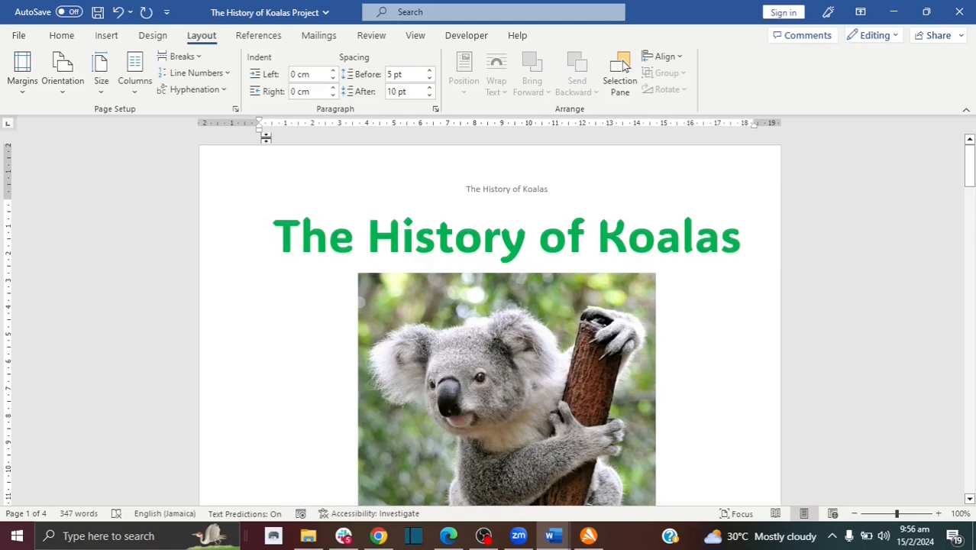
Insert the built-in Integral cover page at the start of the document.
click(105, 37)
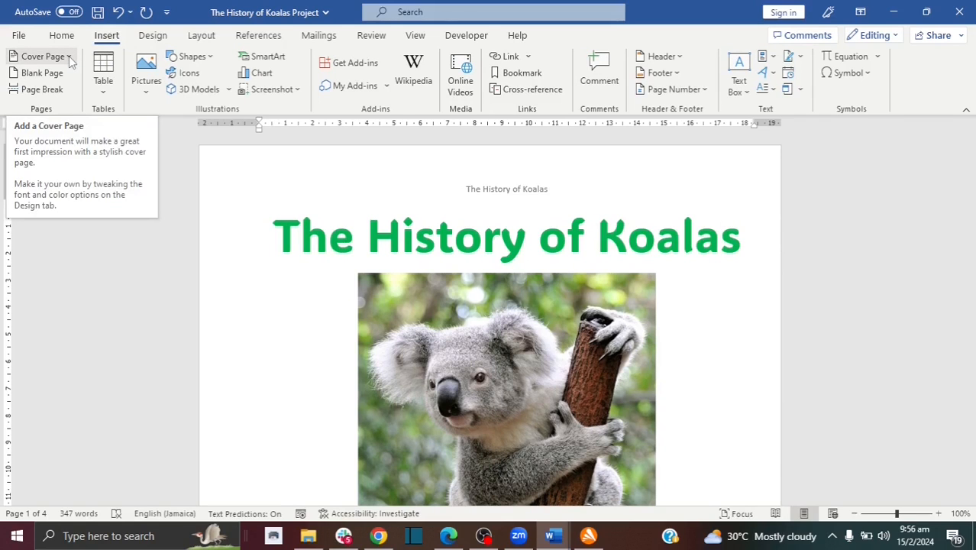
click(68, 56)
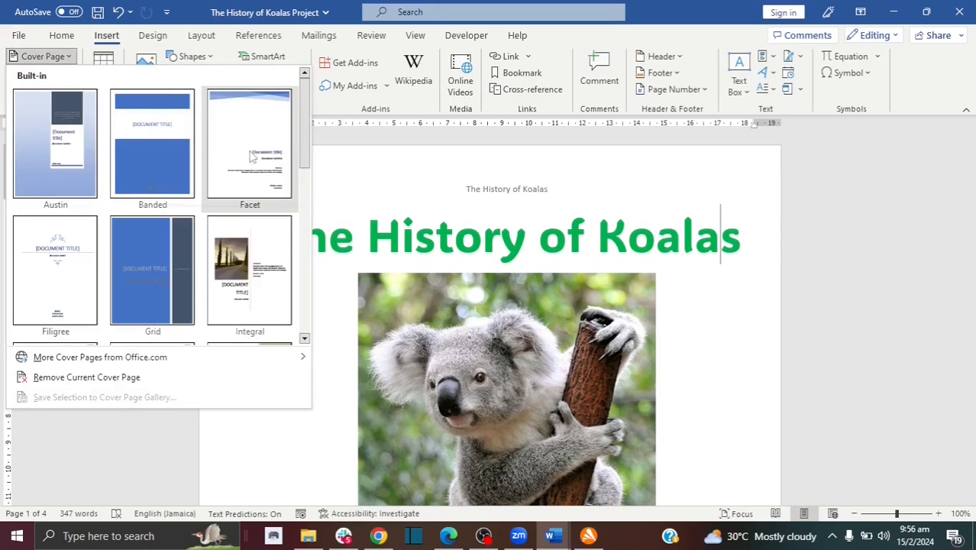
click(243, 255)
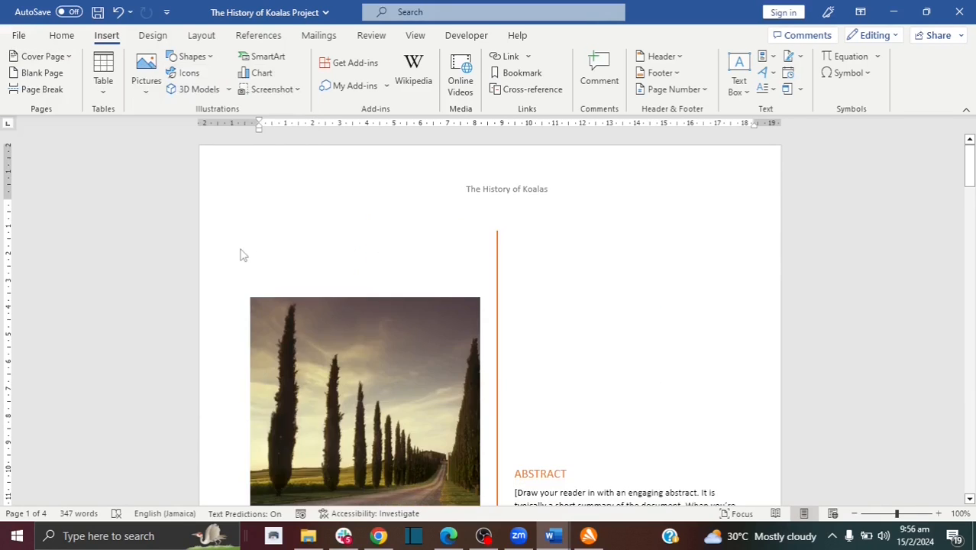
Replace the abstract placeholder on the cover page with the text "shshhshsh".
drag(970, 162, 972, 186)
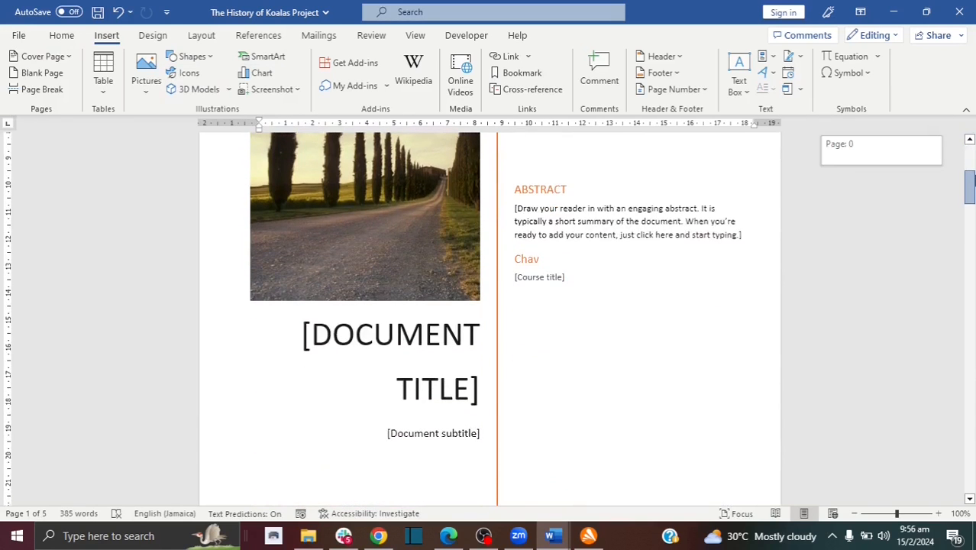
click(518, 214)
text(shshhsh)
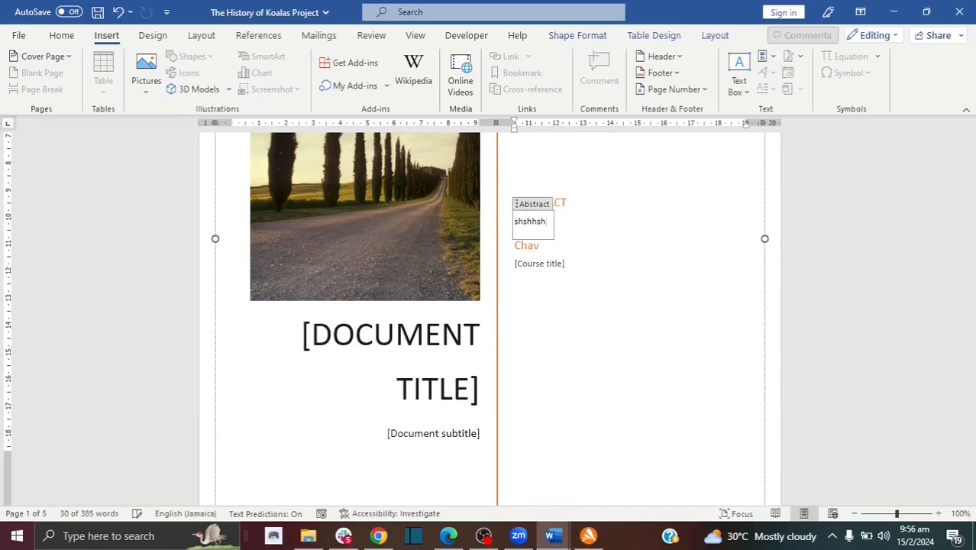
text(sh)
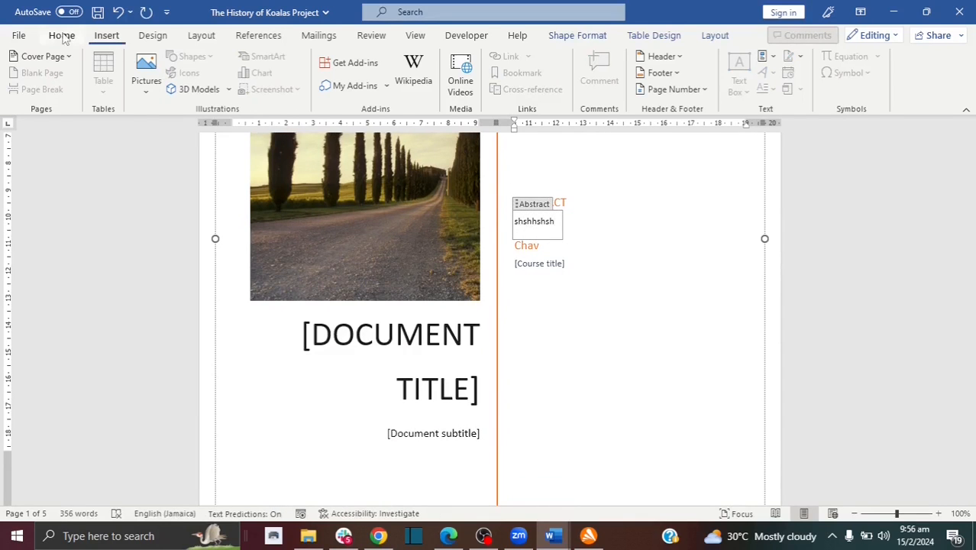
Increase the font size of the cover page's abstract text to 20 pt.
click(62, 36)
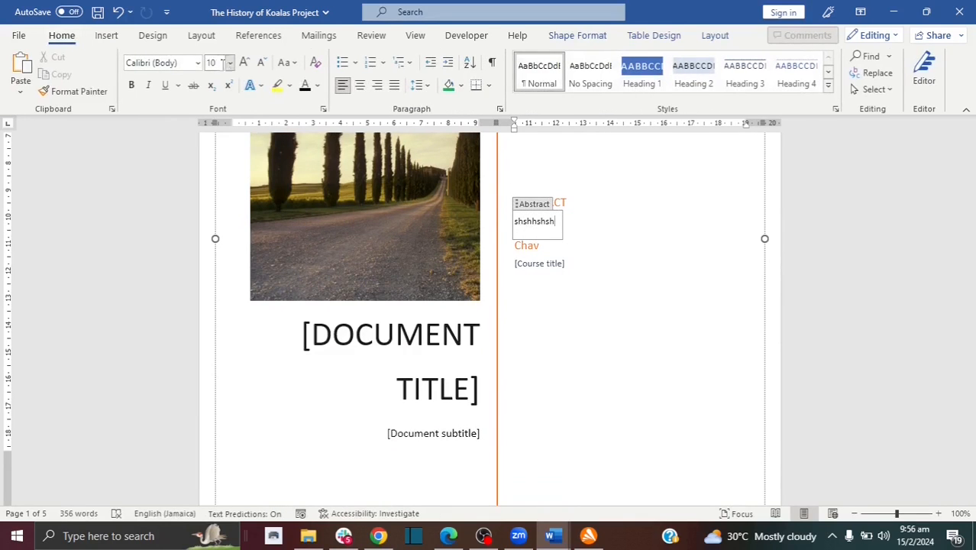
click(244, 62)
click(245, 62)
click(245, 63)
click(244, 62)
click(244, 62)
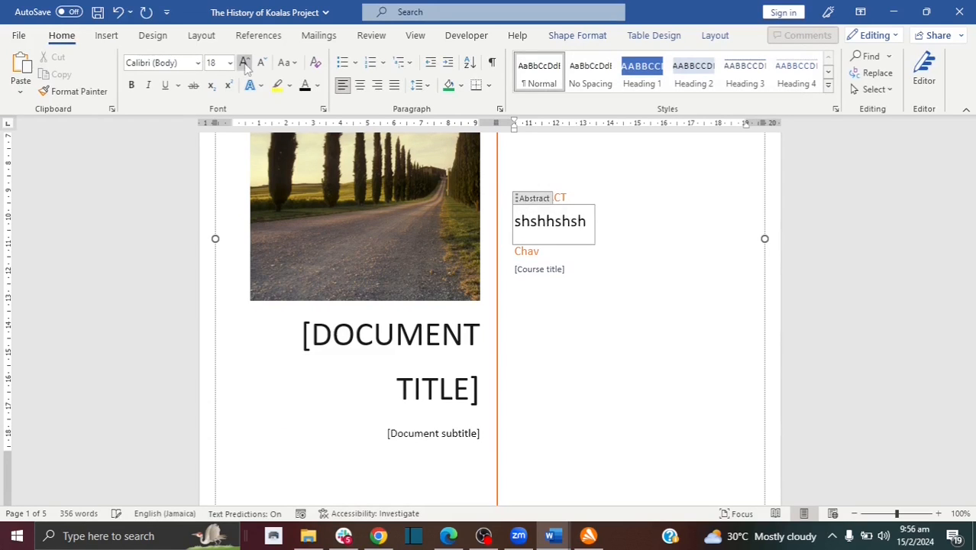
click(244, 63)
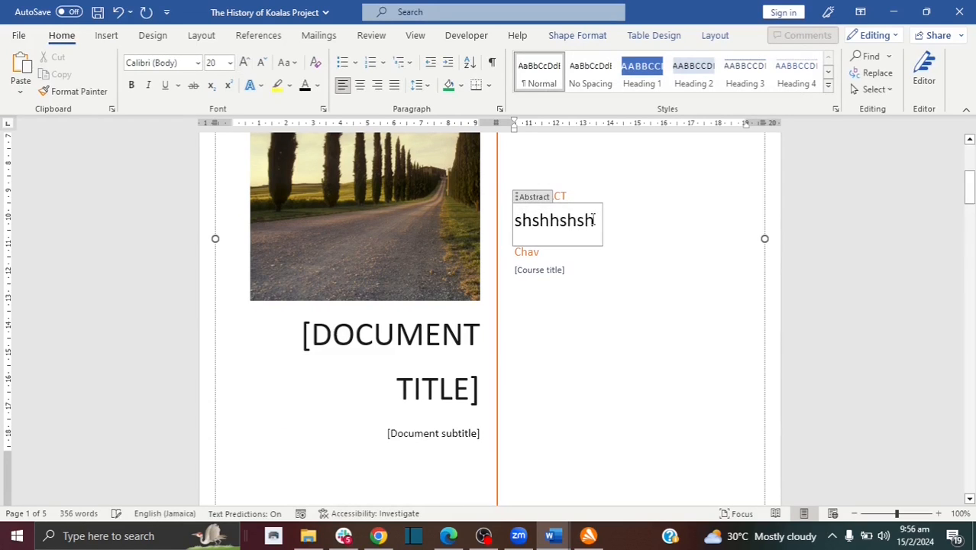
Copy the koala picture from the page titled The History of Koalas and paste it over the cover page's tree-lined road picture.
click(429, 246)
drag(969, 187, 970, 235)
click(611, 320)
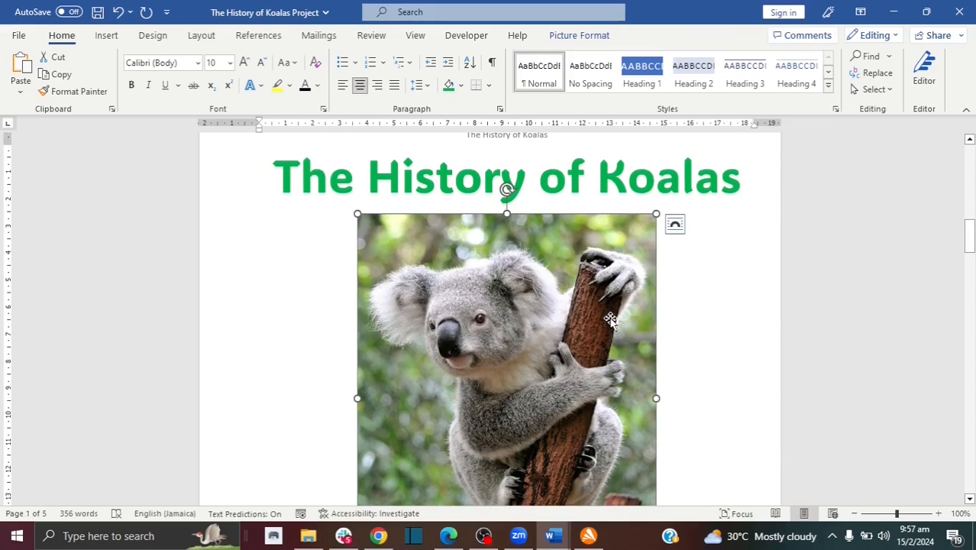
key(ctrl+c)
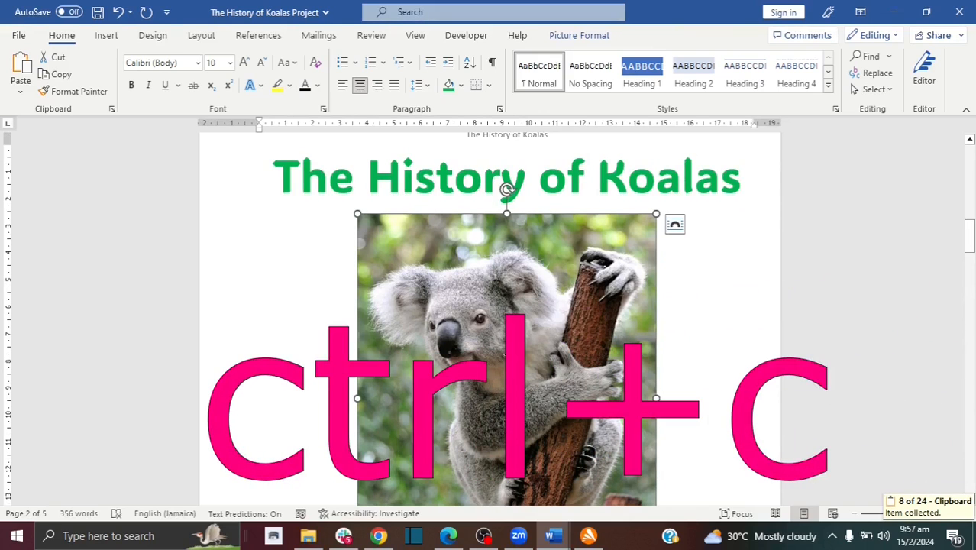
scroll(571, 266, up, 5)
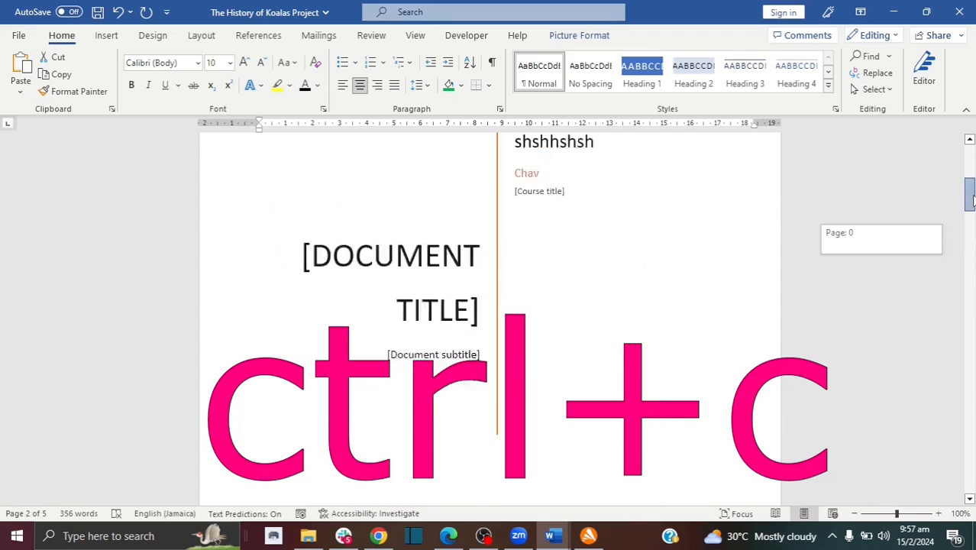
click(422, 296)
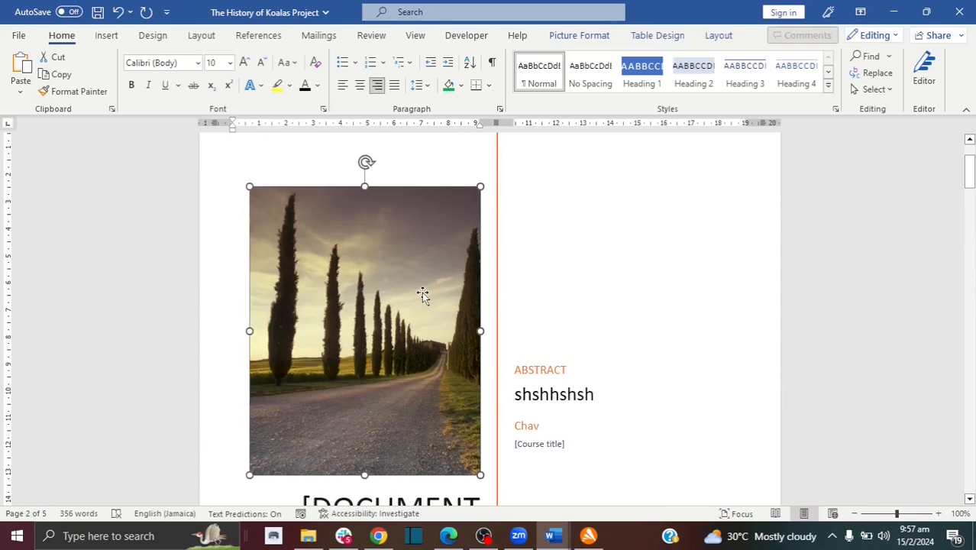
key(ctrl+v)
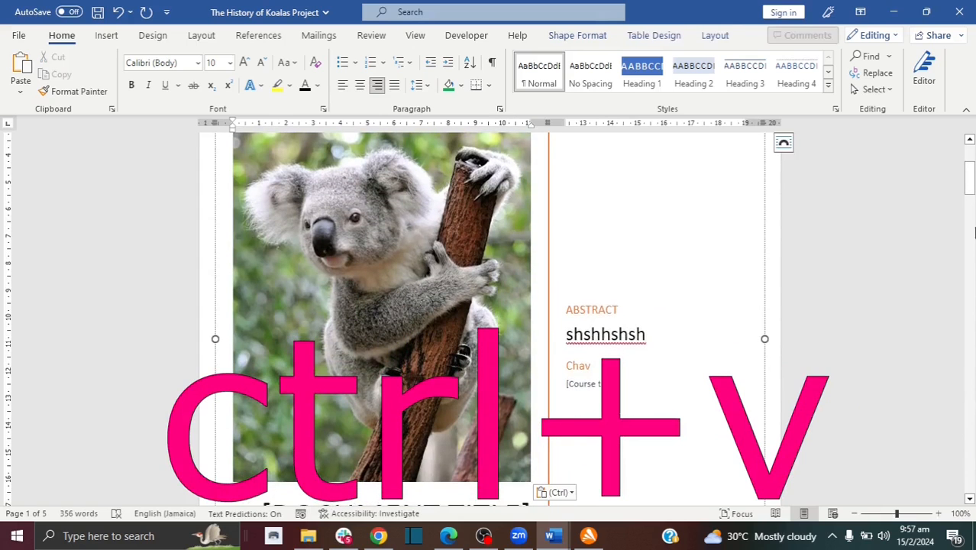
Shrink the koala picture on the cover page proportionally to about 10 cm wide.
mouse_move(969, 178)
mouse_down()
mouse_move(970, 191)
mouse_move(973, 169)
mouse_up()
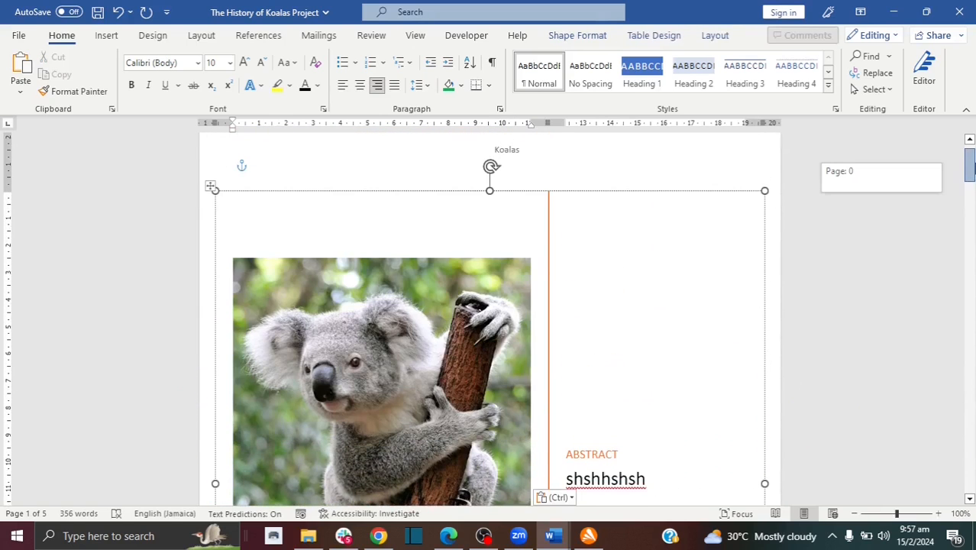
click(522, 266)
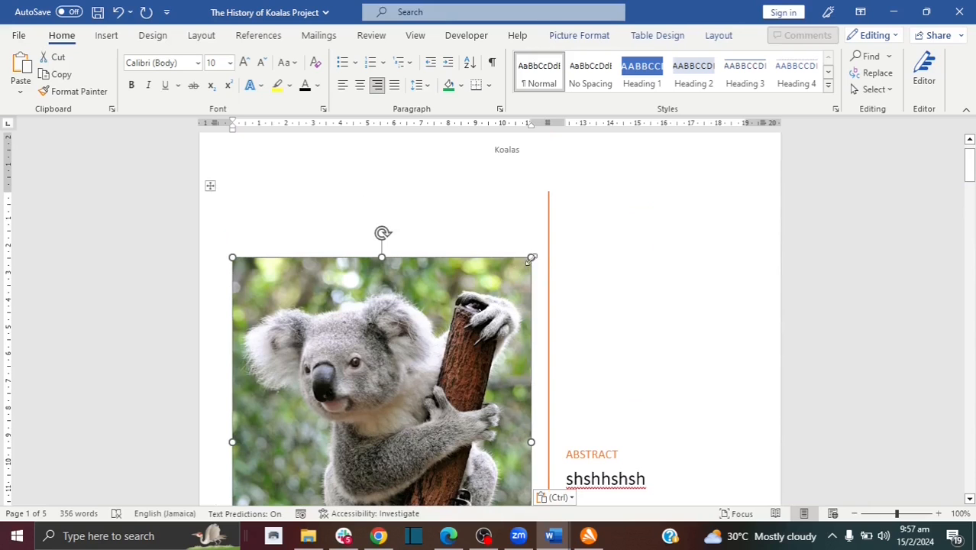
drag(531, 258, 491, 291)
scroll(585, 283, down, 3)
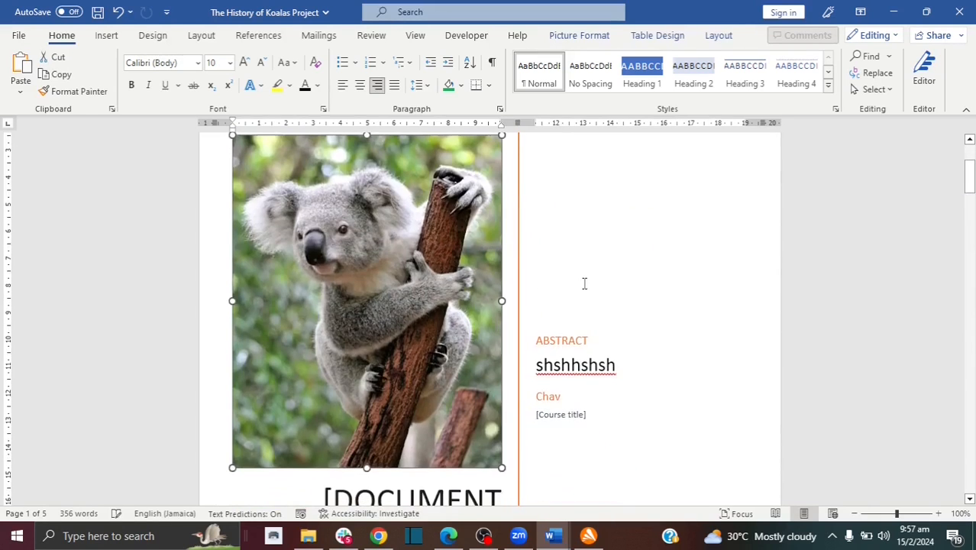
click(585, 283)
Insert a blank page below the large koala picture on page 2, ahead of the Project Tip section.
drag(969, 188, 970, 206)
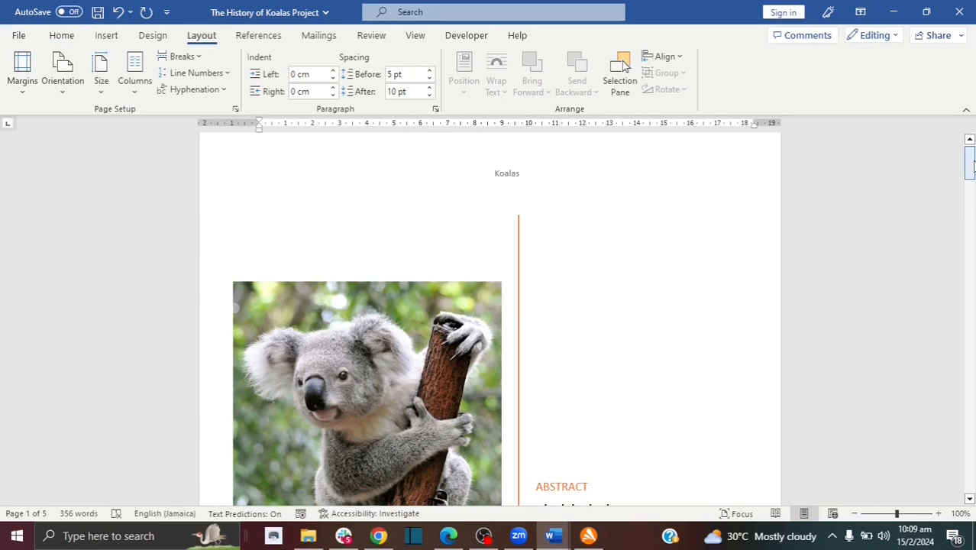
drag(970, 164, 973, 254)
scroll(972, 288, down, 10)
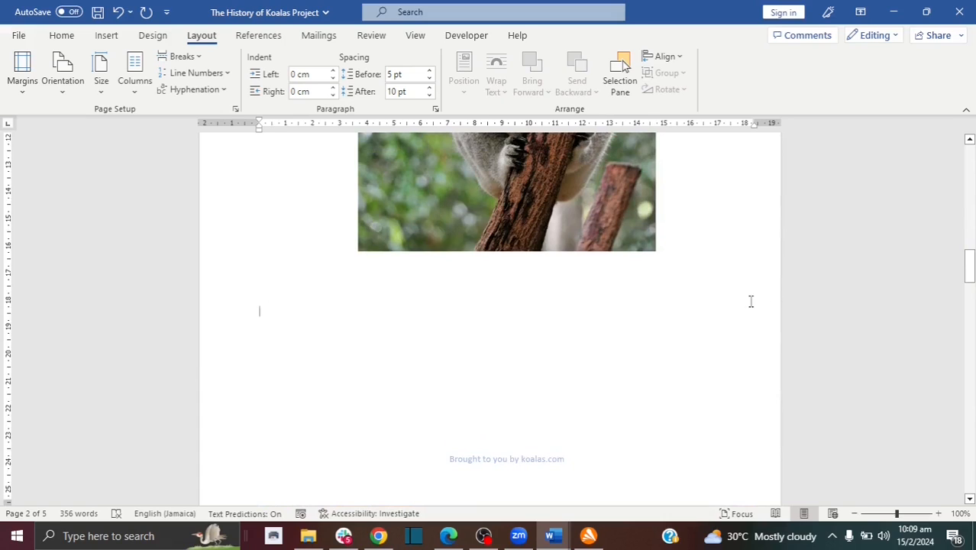
scroll(317, 290, down, 1)
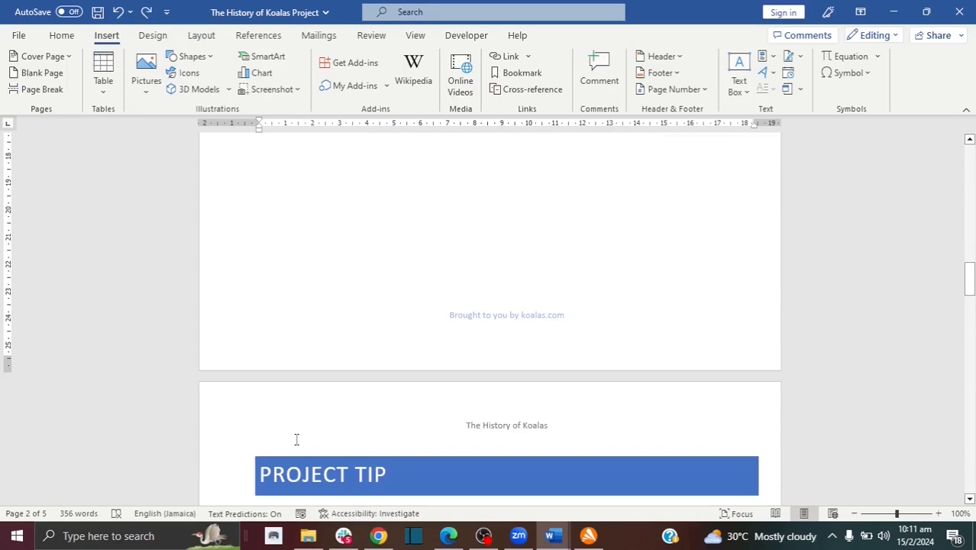
scroll(314, 412, up, 5)
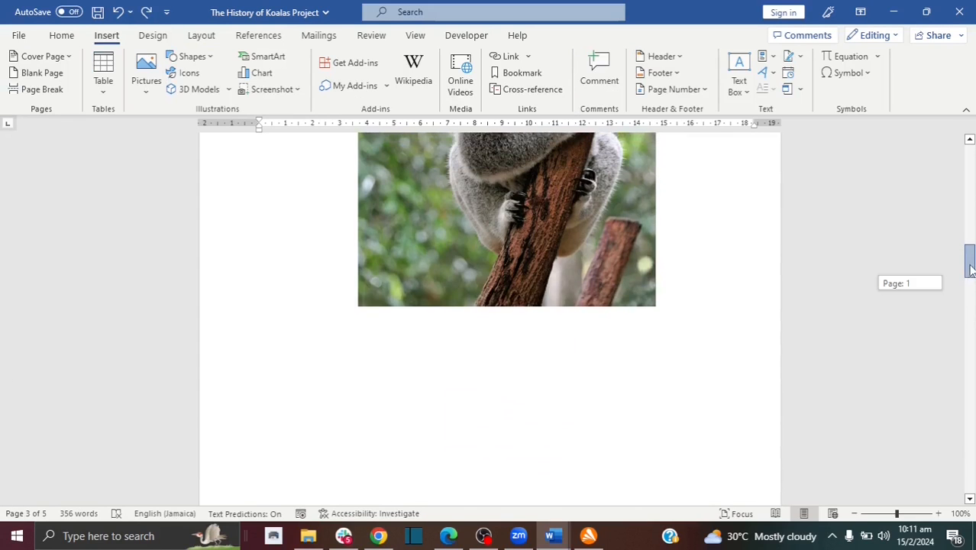
click(273, 390)
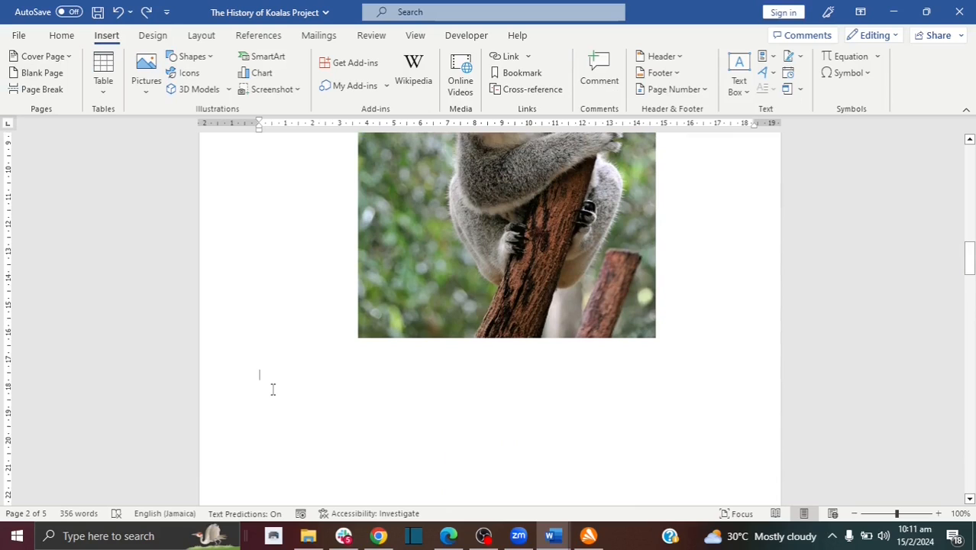
double_click(274, 424)
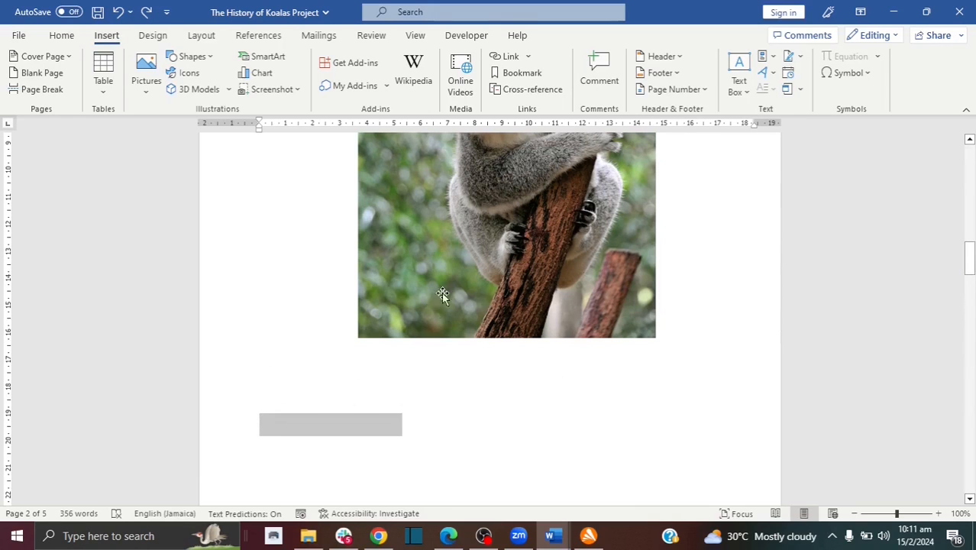
key(Delete)
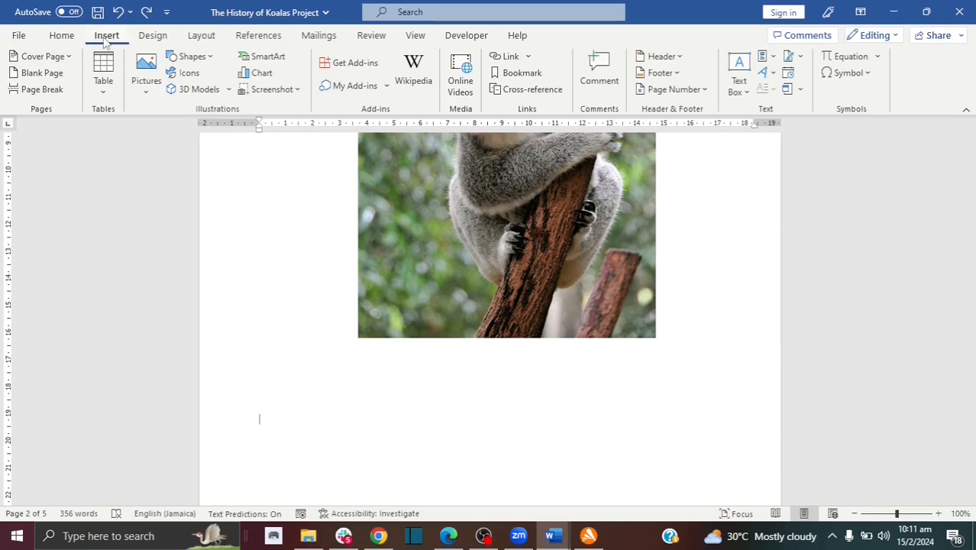
click(38, 73)
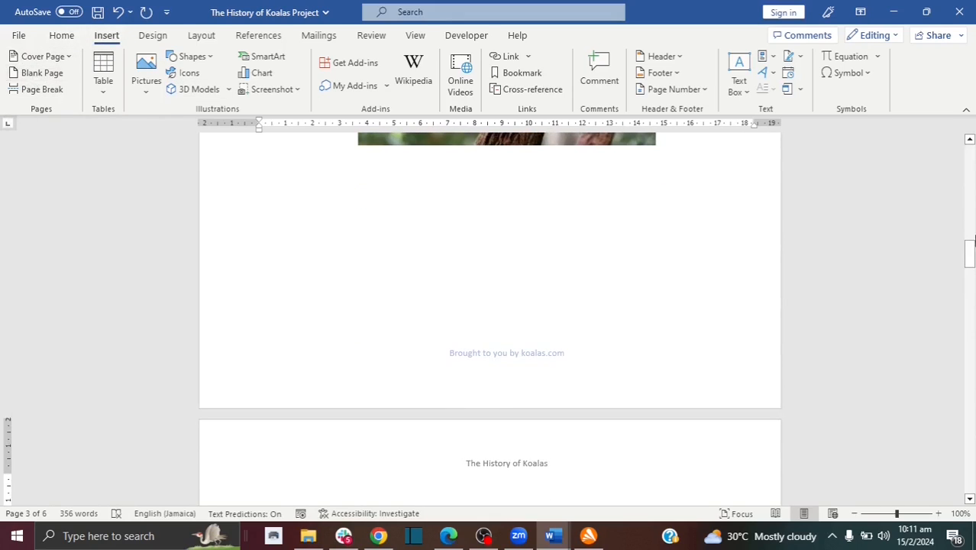
Insert the Automatic Table 1 table of contents on the new blank page and change its heading to TABLE OF CONTENTS.
click(974, 236)
drag(972, 233, 970, 273)
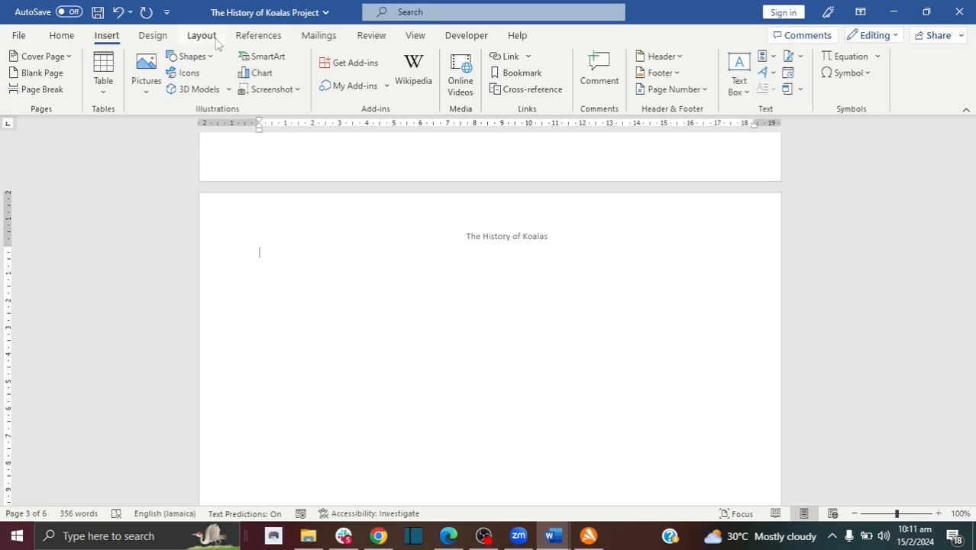
click(248, 36)
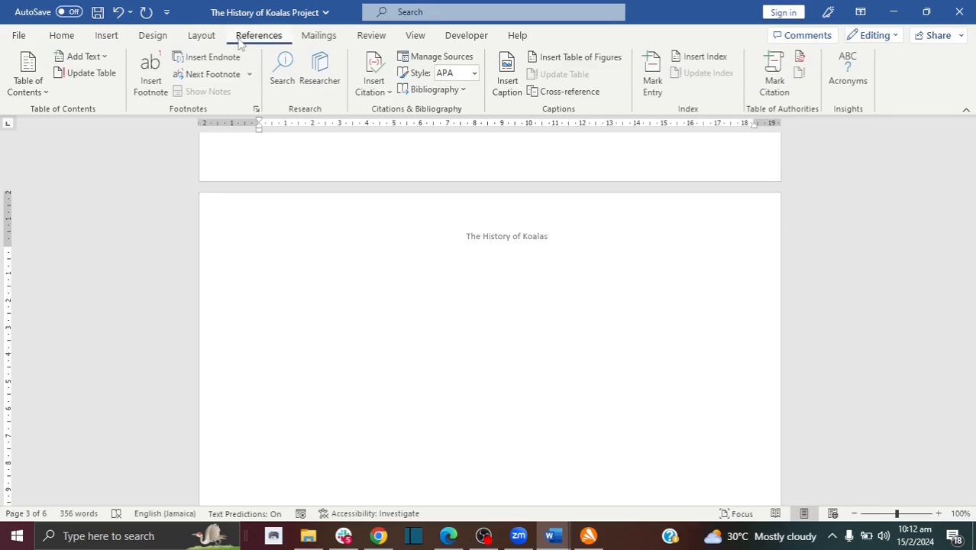
click(45, 93)
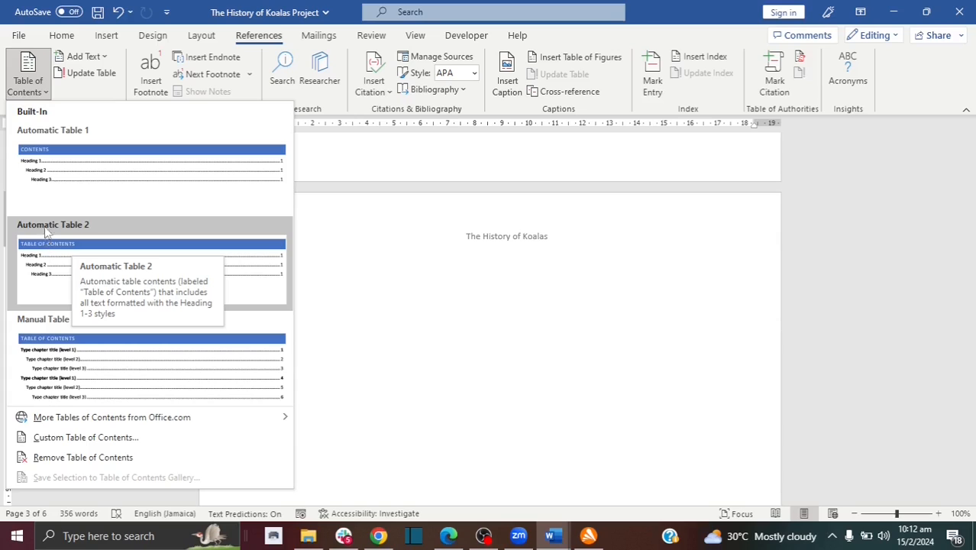
click(56, 161)
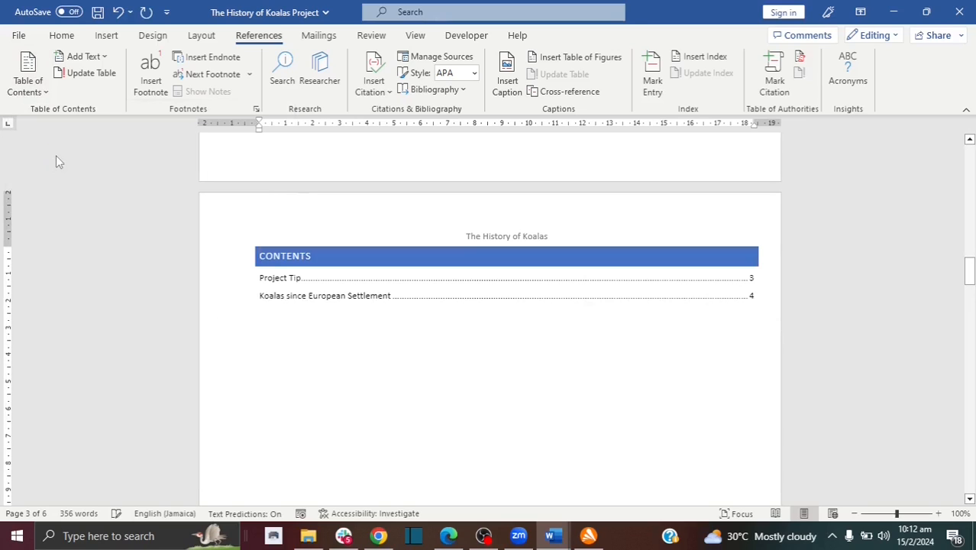
click(262, 255)
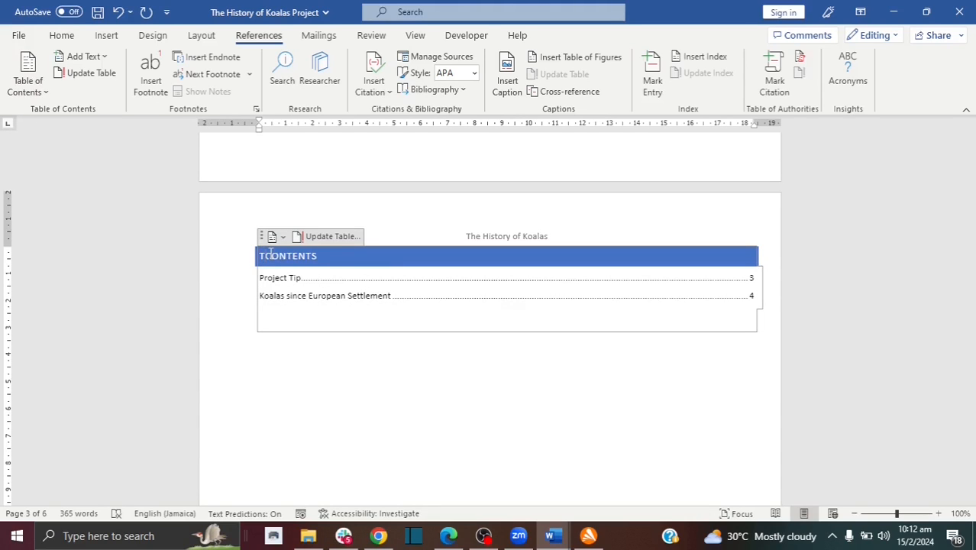
text(ABLE OF)
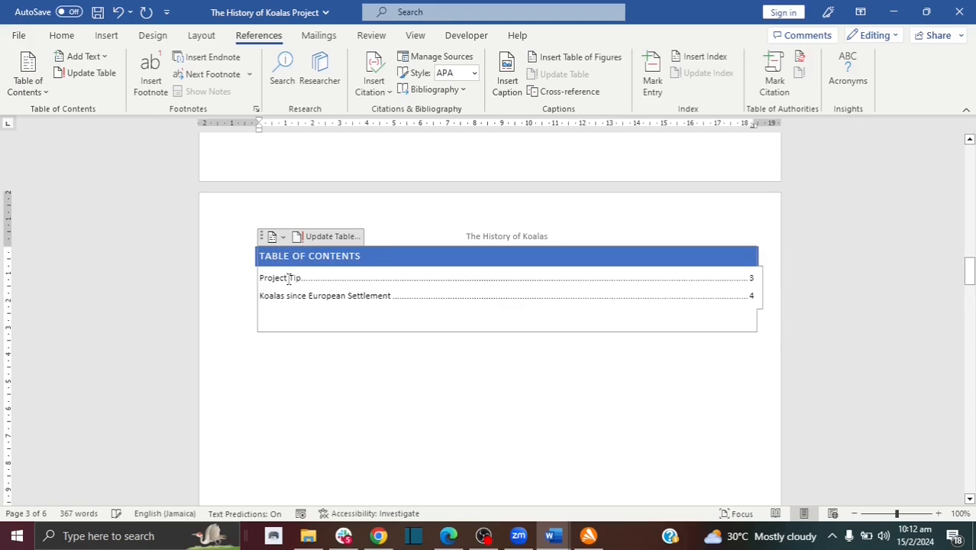
Follow the Project Tip entry in the table of contents to its page and look through that section.
click(288, 277)
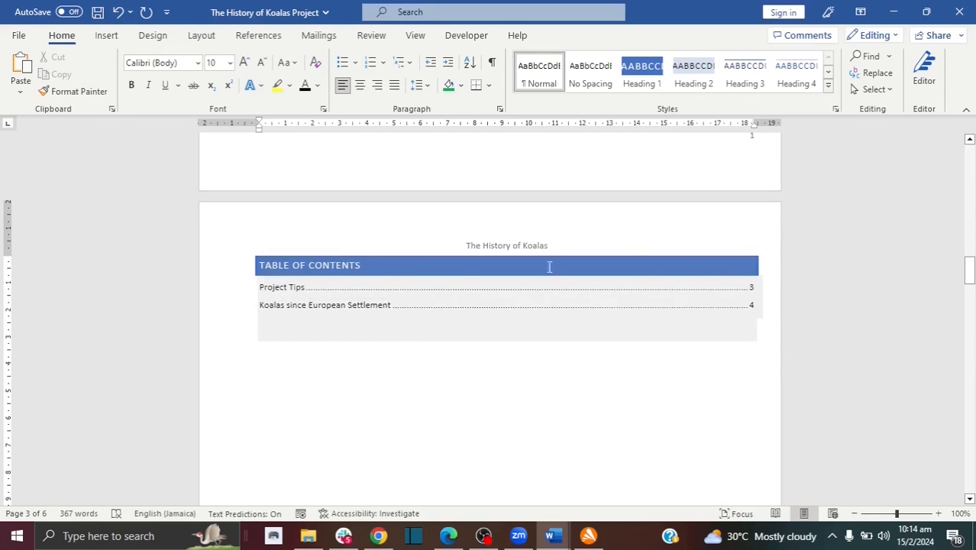
ctrl+click(751, 288)
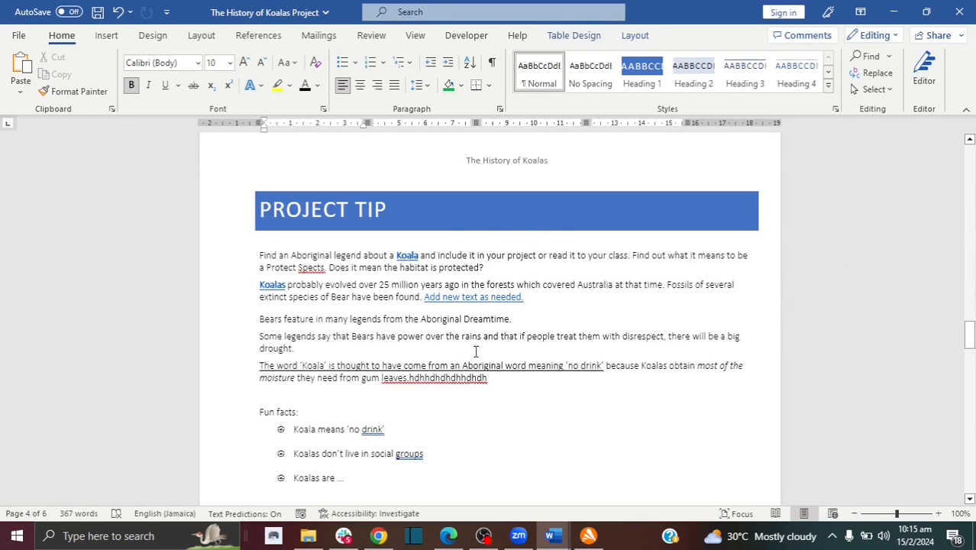
mouse_move(970, 347)
mouse_down()
mouse_move(971, 391)
mouse_move(972, 299)
mouse_move(971, 426)
mouse_up()
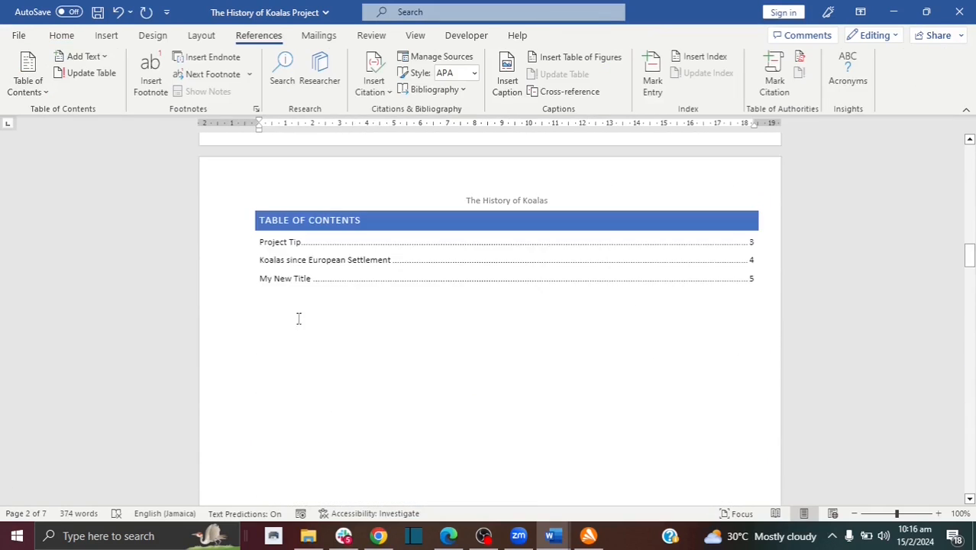
Apply the Heading 2 style to the My Subtitle line above the green table on the last page.
click(281, 291)
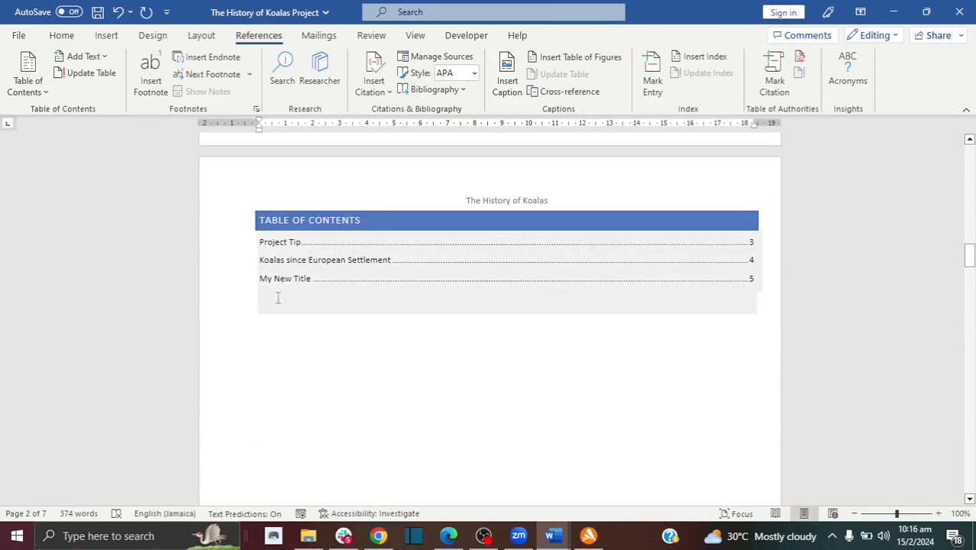
drag(970, 256, 970, 405)
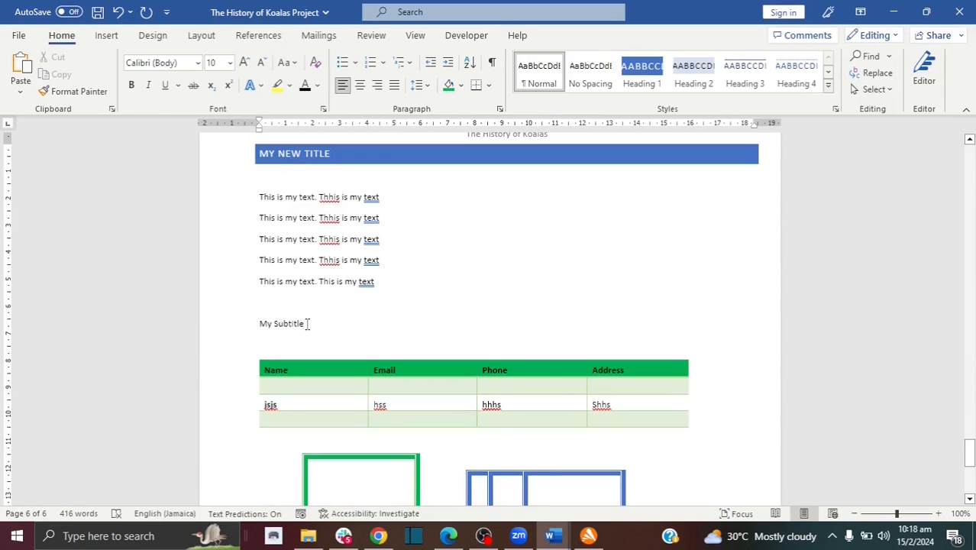
drag(307, 324, 259, 324)
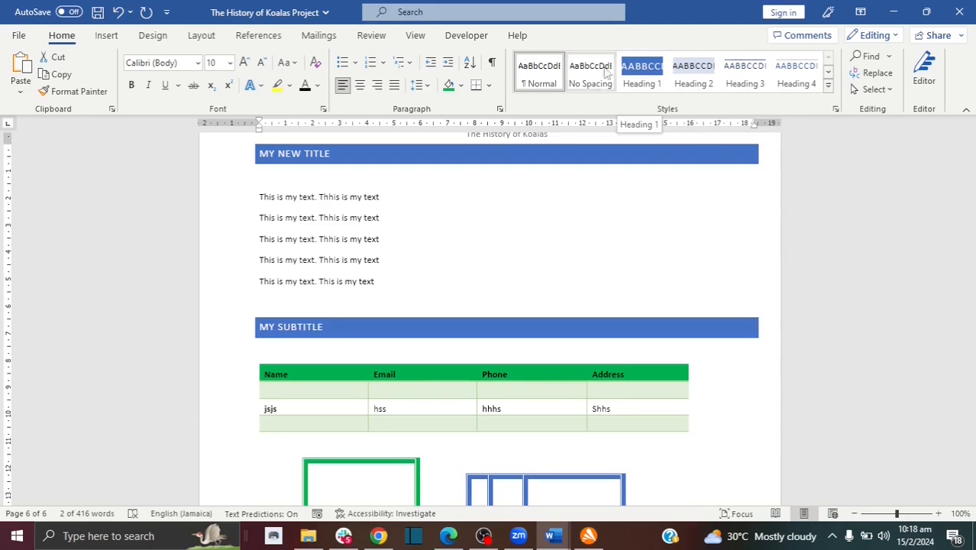
click(700, 71)
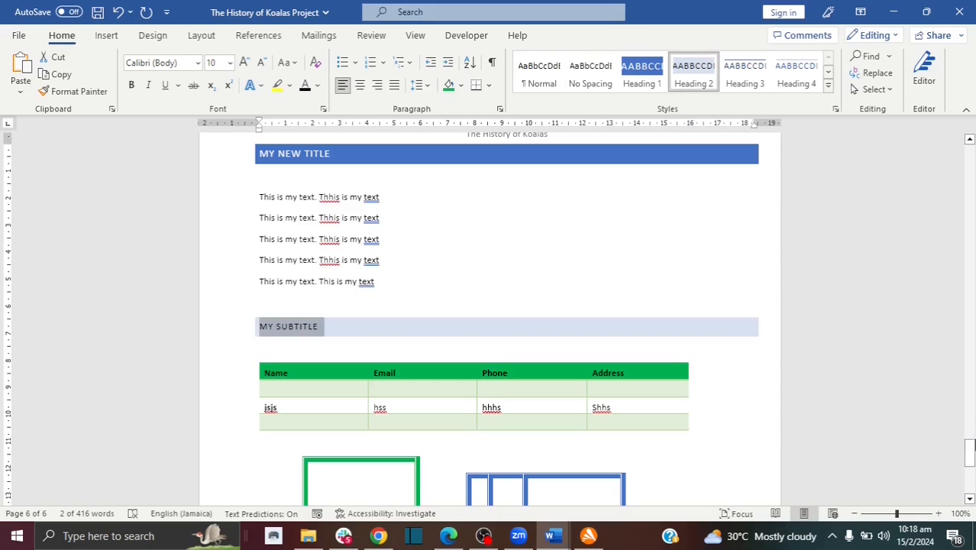
Update the entire table of contents on page 3 and check its My Subtitle entry.
drag(970, 449, 973, 259)
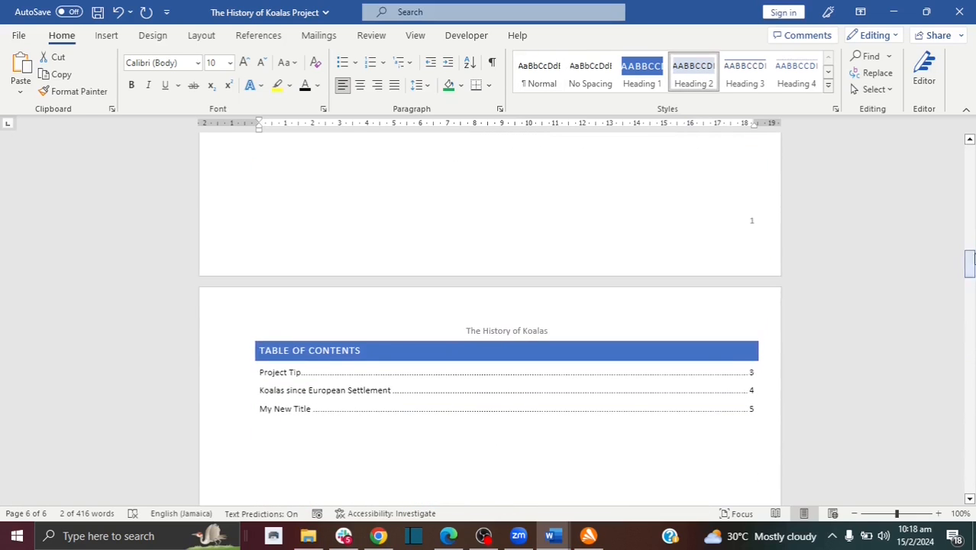
click(533, 403)
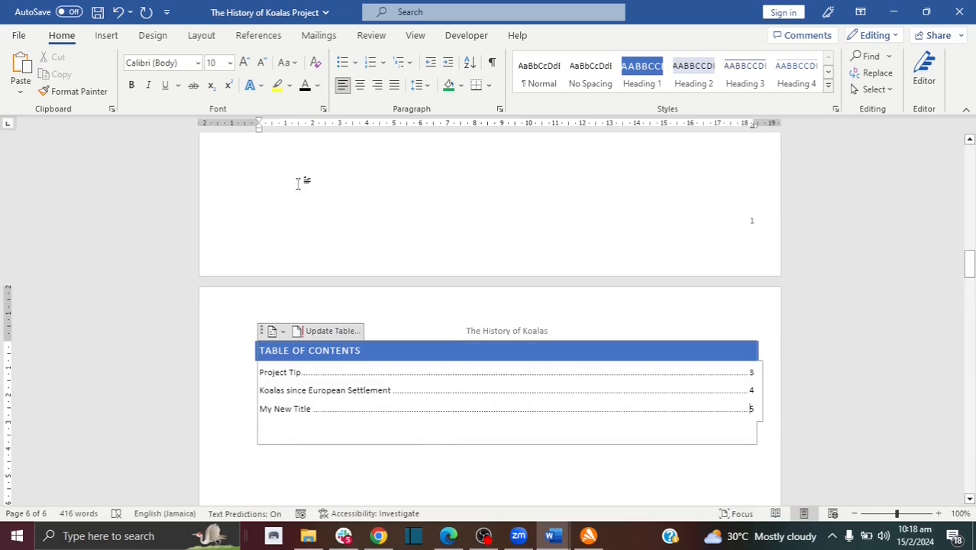
click(320, 335)
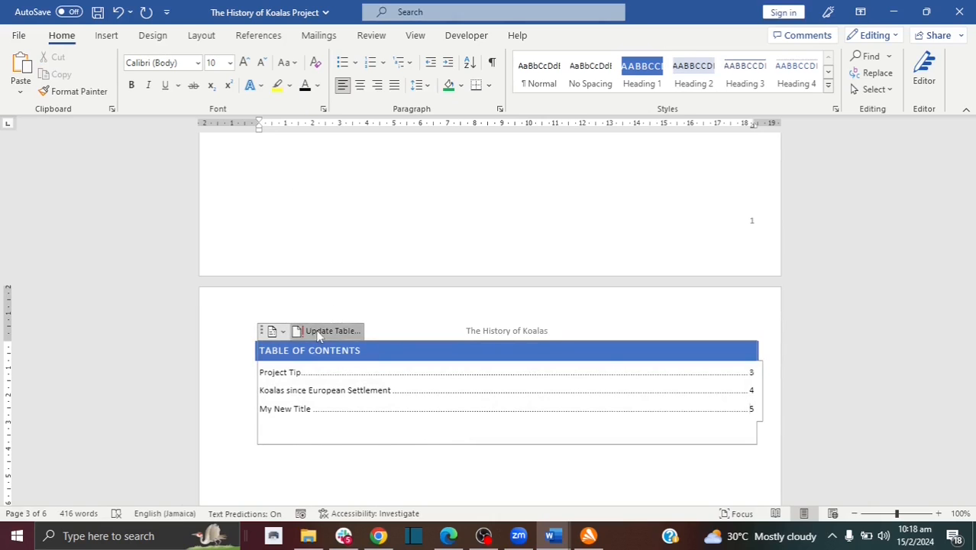
click(453, 269)
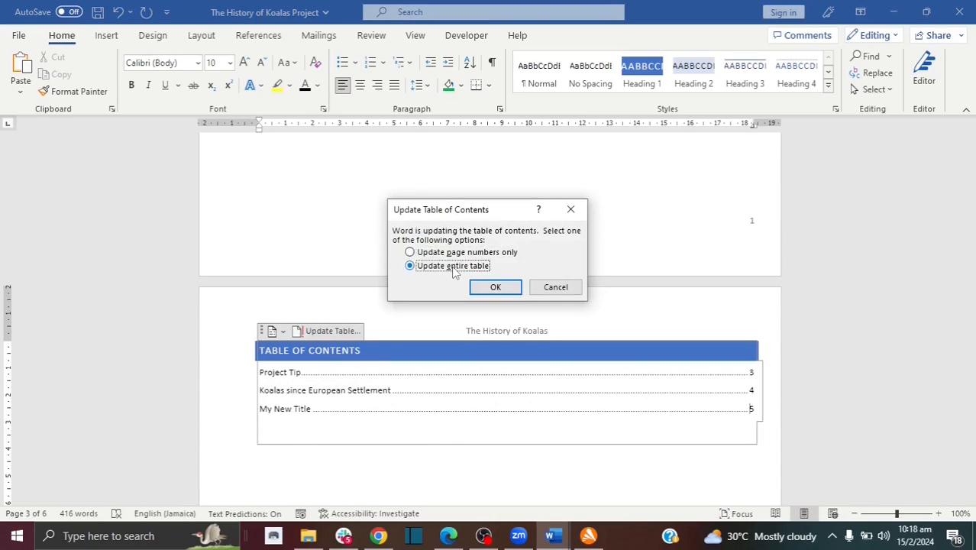
click(498, 287)
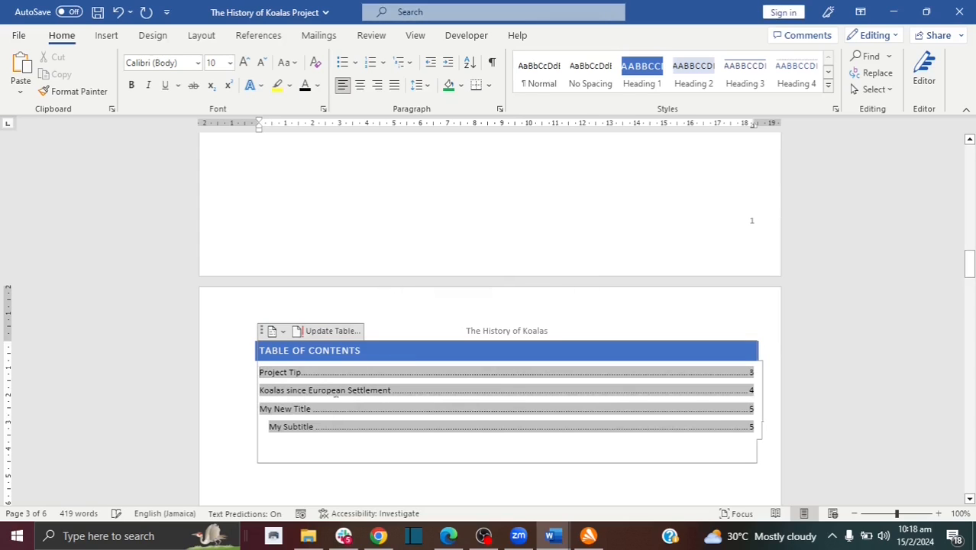
click(291, 411)
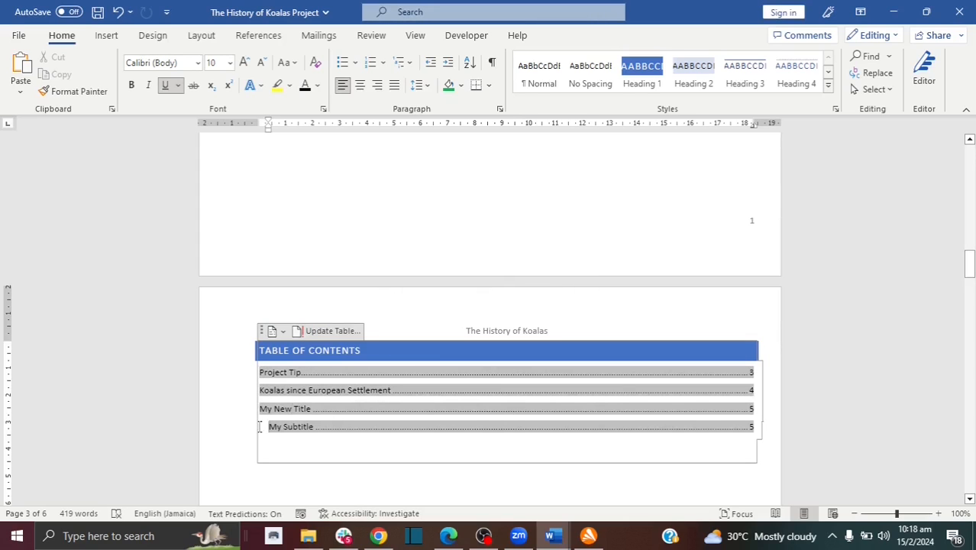
click(218, 433)
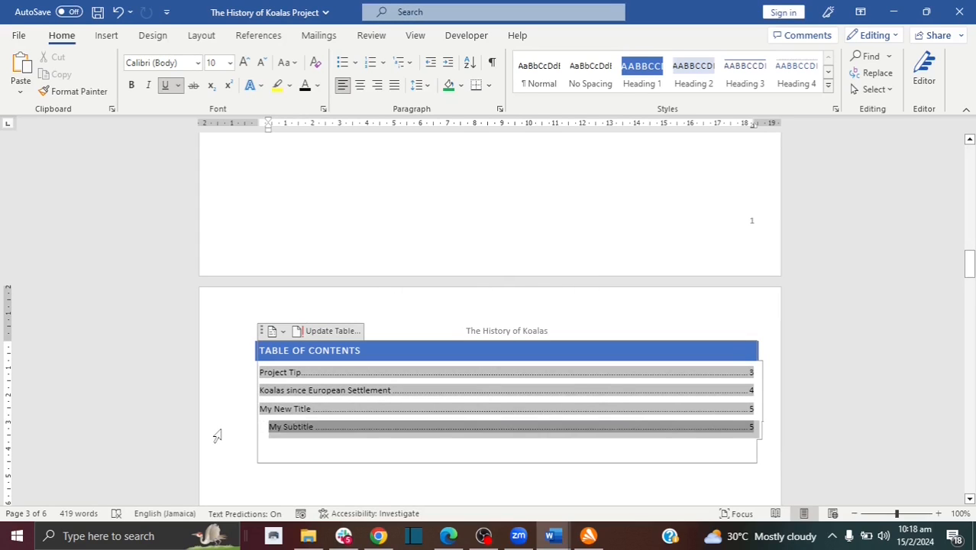
click(299, 471)
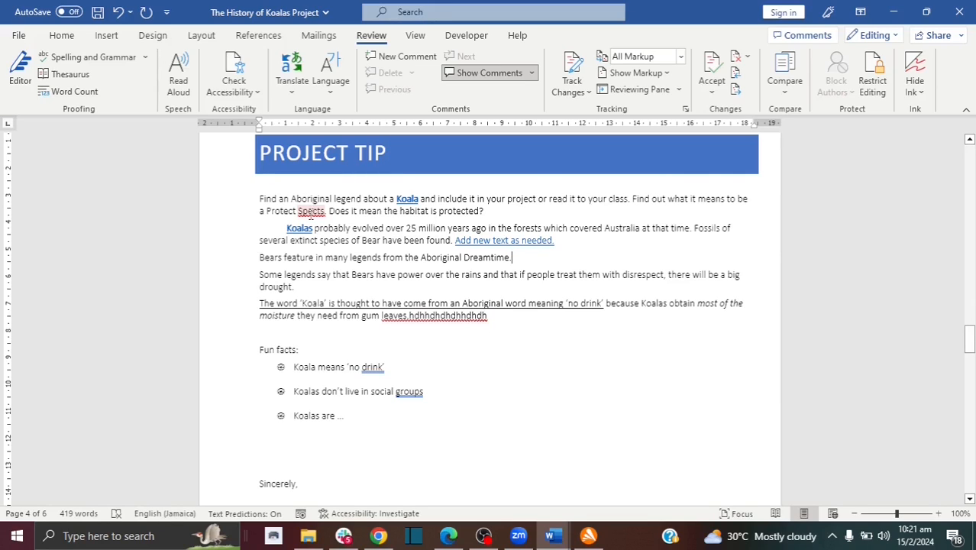
Check the proofing suggestions for the flagged words "Spects" and "groups" in the Project Tip section without applying any.
right_click(311, 215)
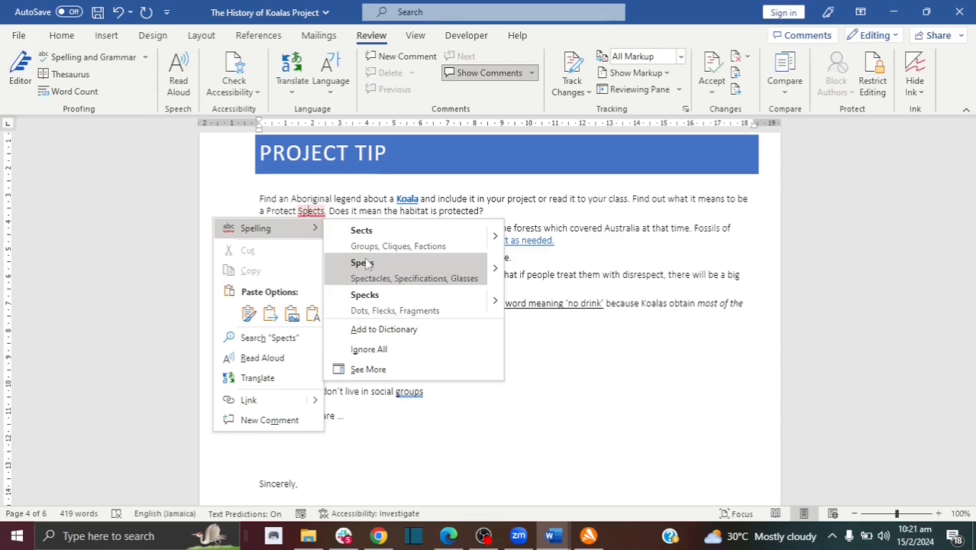
click(534, 336)
click(536, 340)
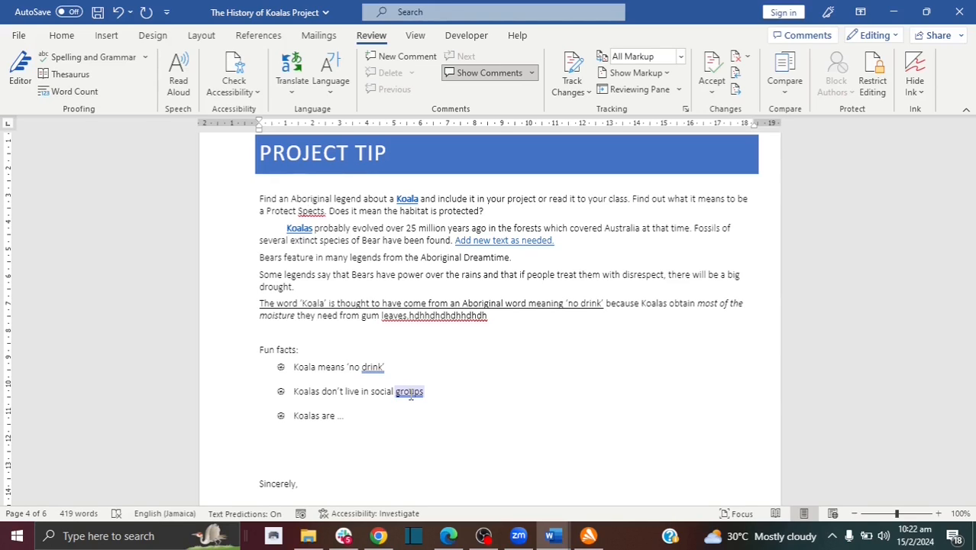
right_click(410, 393)
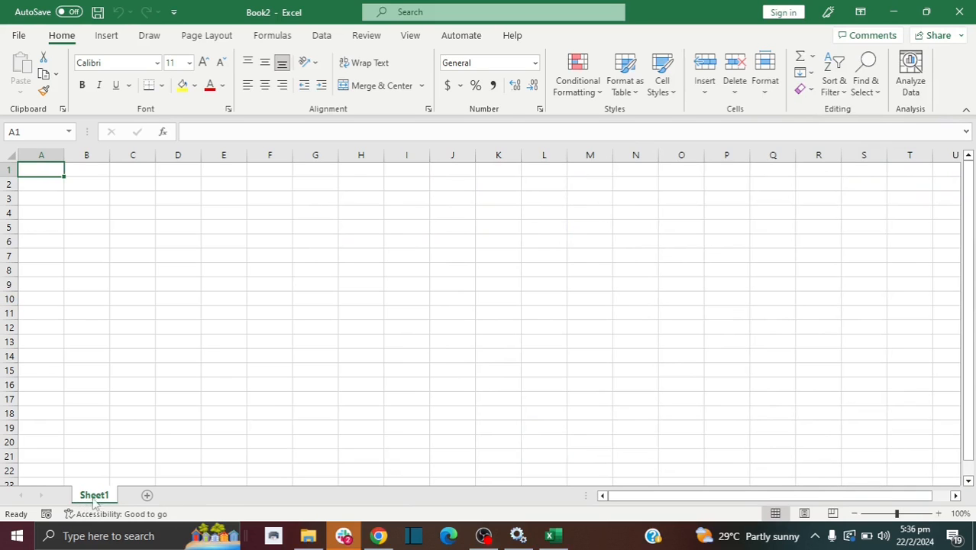
Add a second sheet to the workbook after Sheet1 and rename it DATA 1.
click(148, 497)
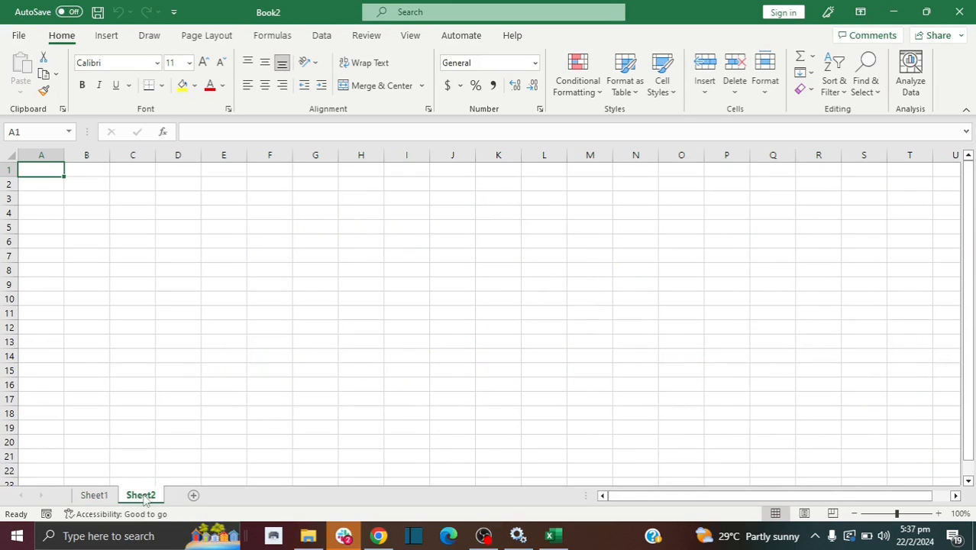
double_click(142, 496)
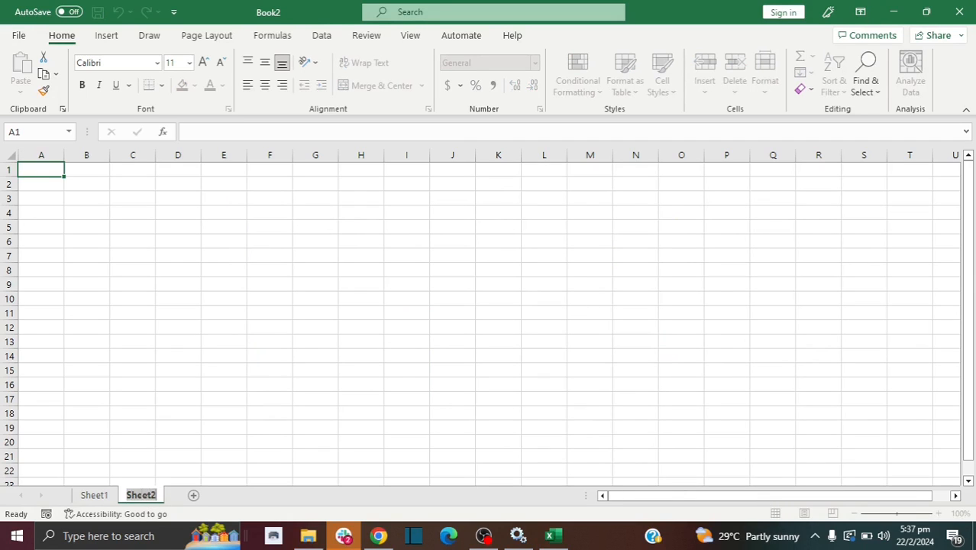
text(DATA)
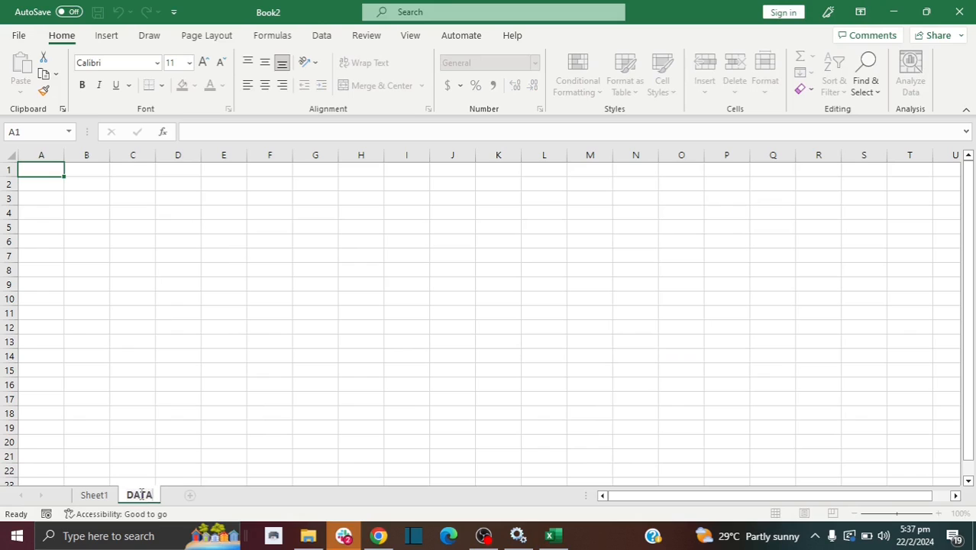
text(1)
click(152, 472)
Add another sheet after DATA 1 and rename it Data 3.
click(197, 498)
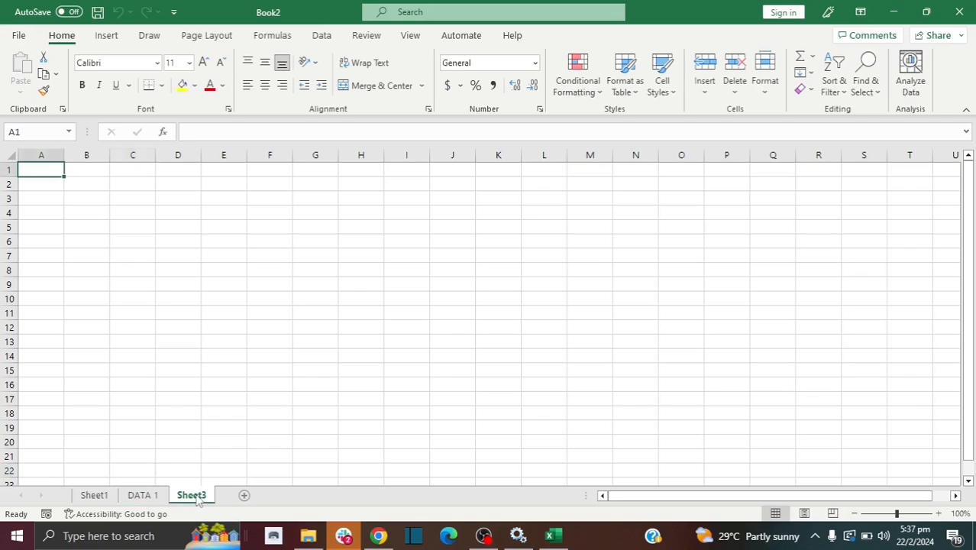
double_click(192, 495)
text(D)
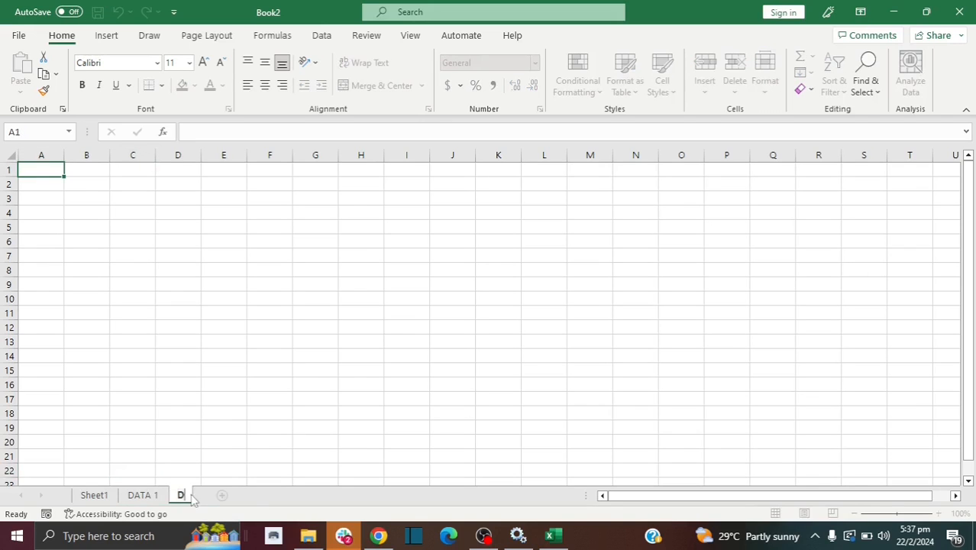
text(ata 3)
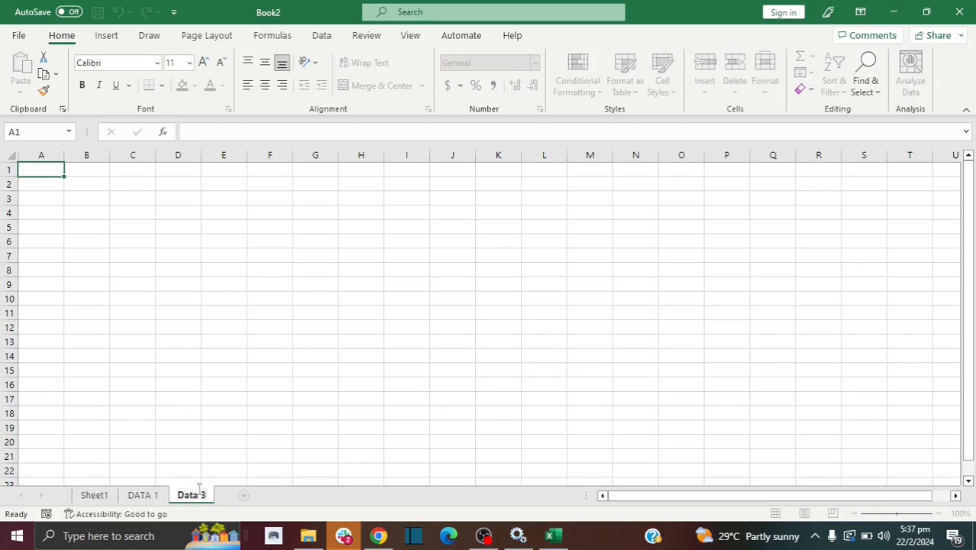
click(205, 468)
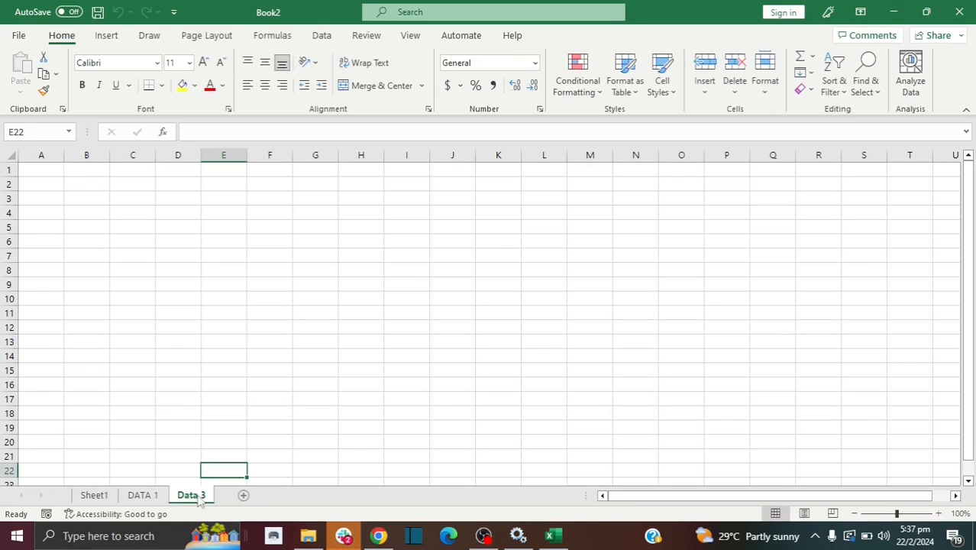
Switch through the DATA 1 and Sheet1 sheets and delete the Data 3 sheet from the workbook.
key(ctrl+Page_Up)
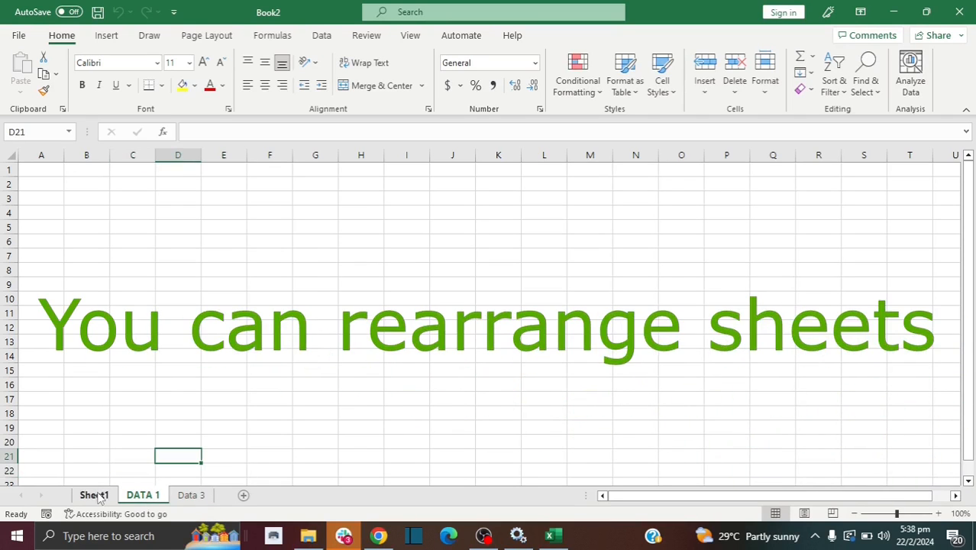
mouse_move(97, 495)
mouse_down()
mouse_move(173, 497)
mouse_move(93, 487)
mouse_up()
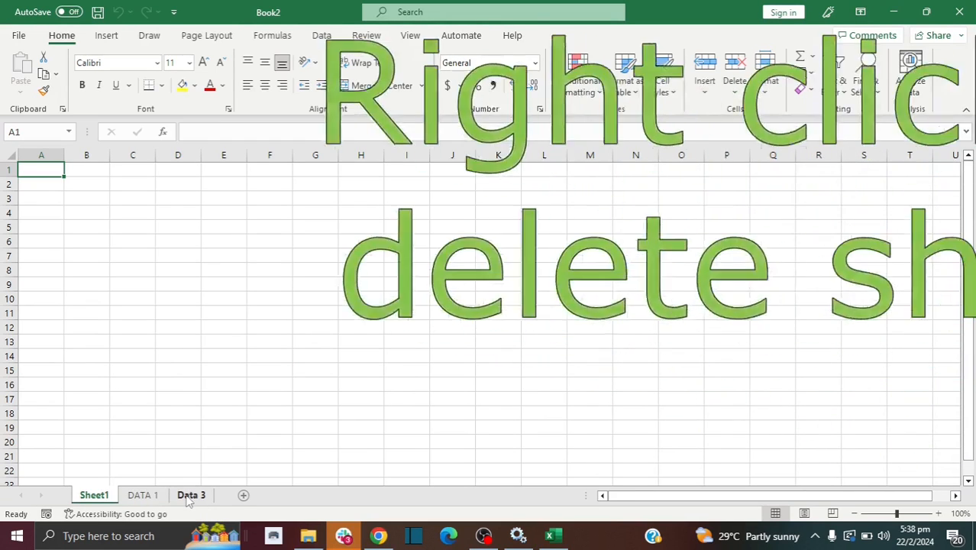
right_click(188, 498)
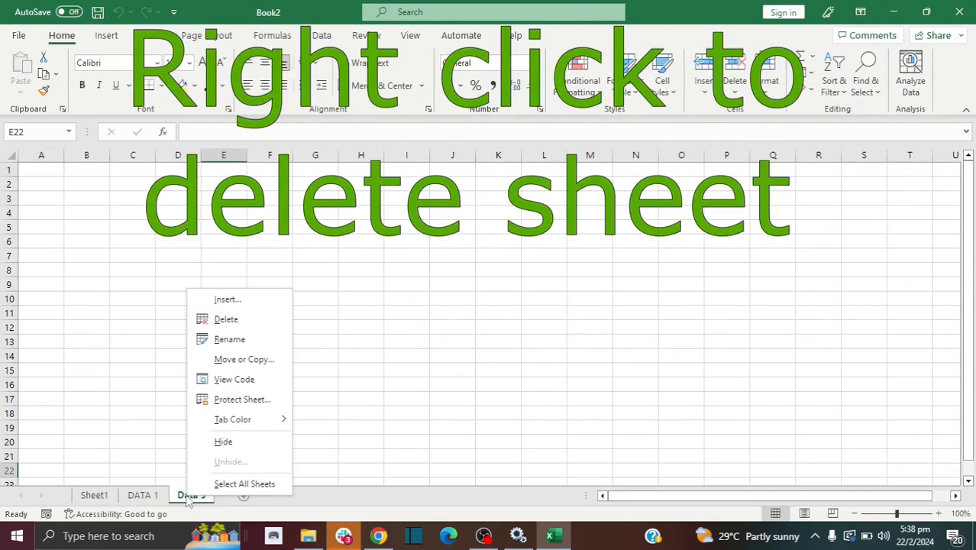
click(225, 319)
click(306, 228)
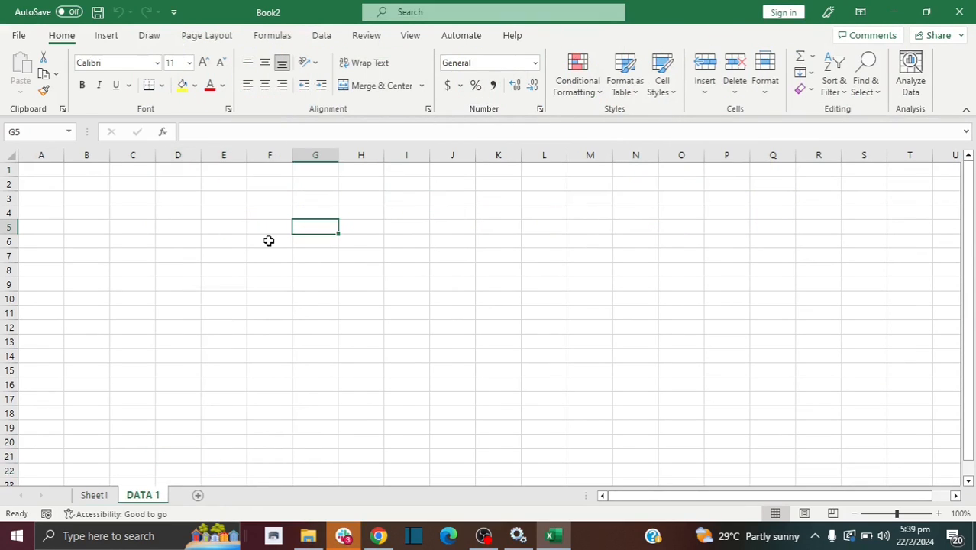
Select cells D5, E4, F4, G4 and G5 one after another on the DATA 1 sheet.
click(185, 223)
click(239, 213)
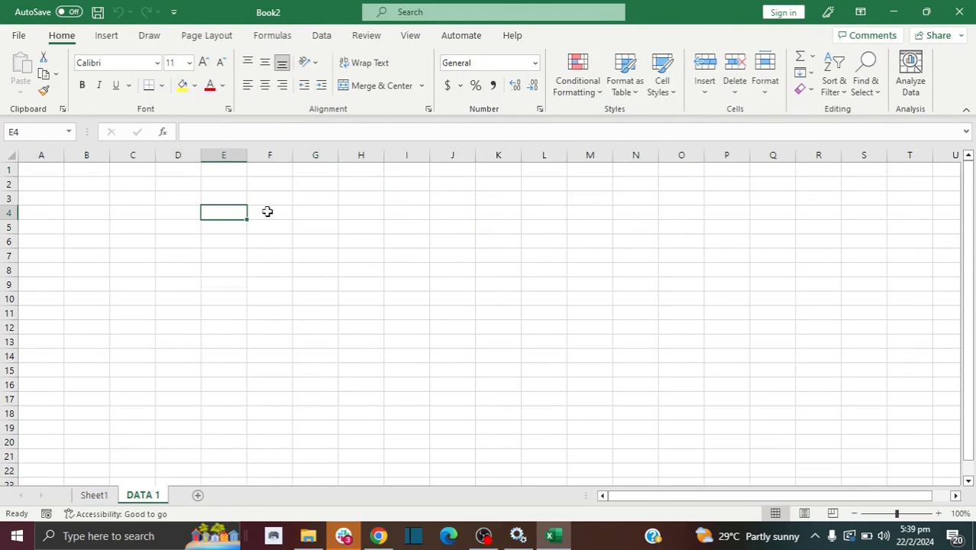
click(267, 212)
click(304, 213)
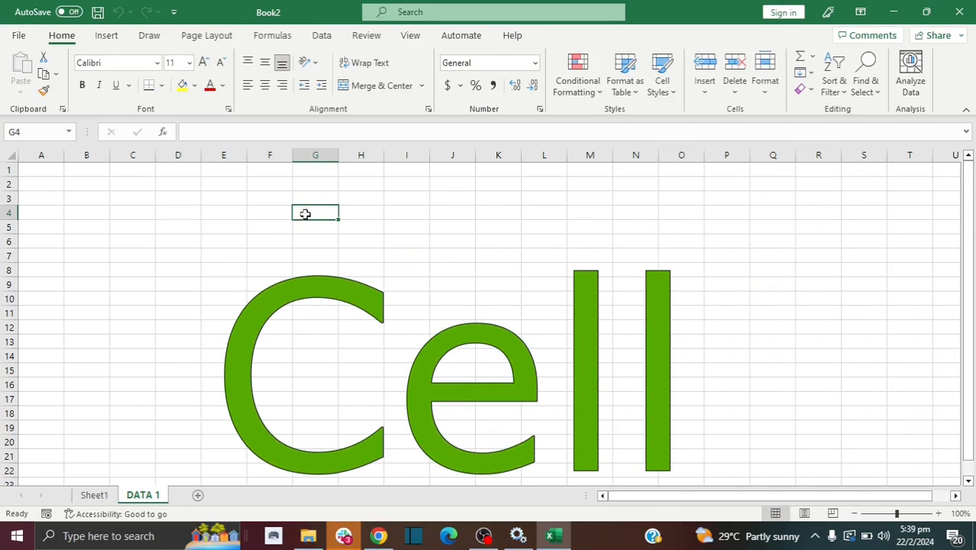
click(305, 227)
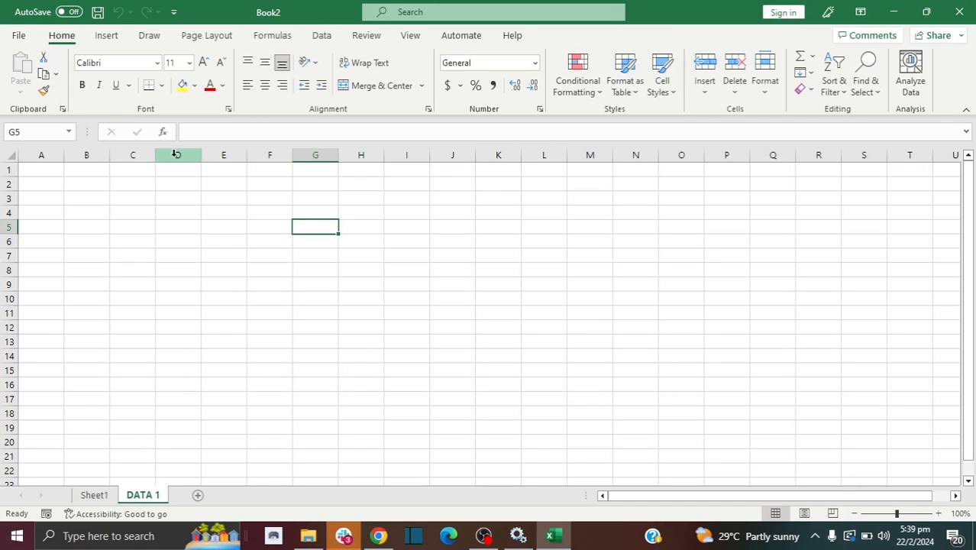
Select cell D3 on the DATA 1 sheet and jump to cell L20 by entering its reference.
click(175, 201)
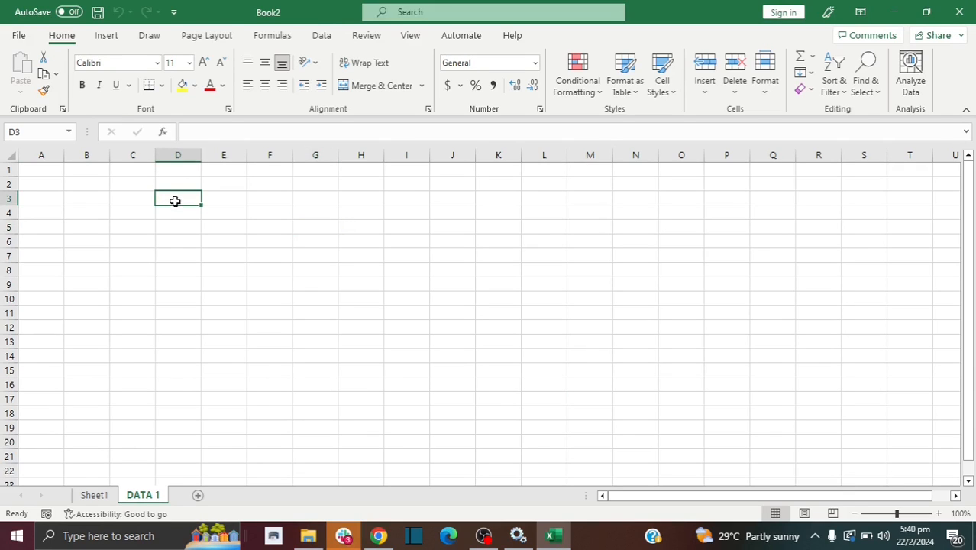
click(18, 133)
text(L20)
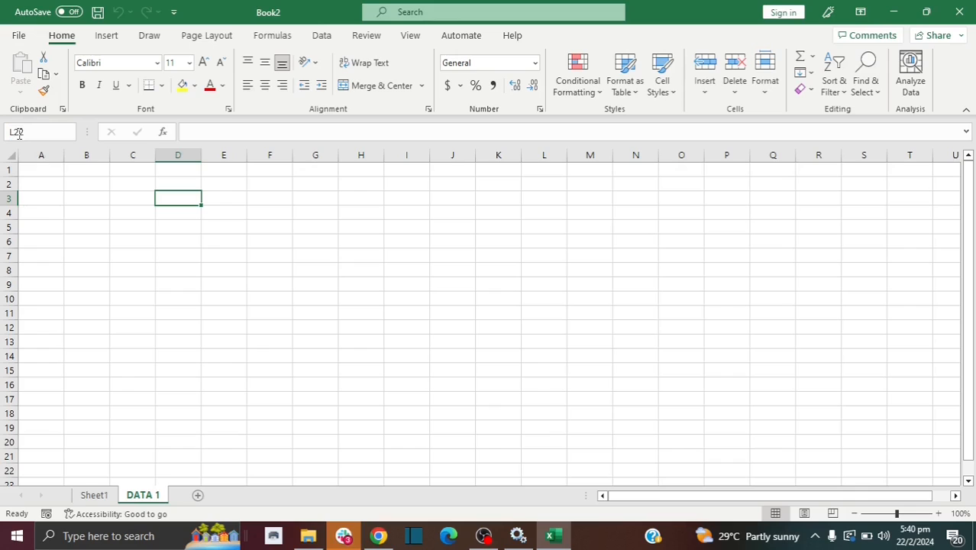
key(Return)
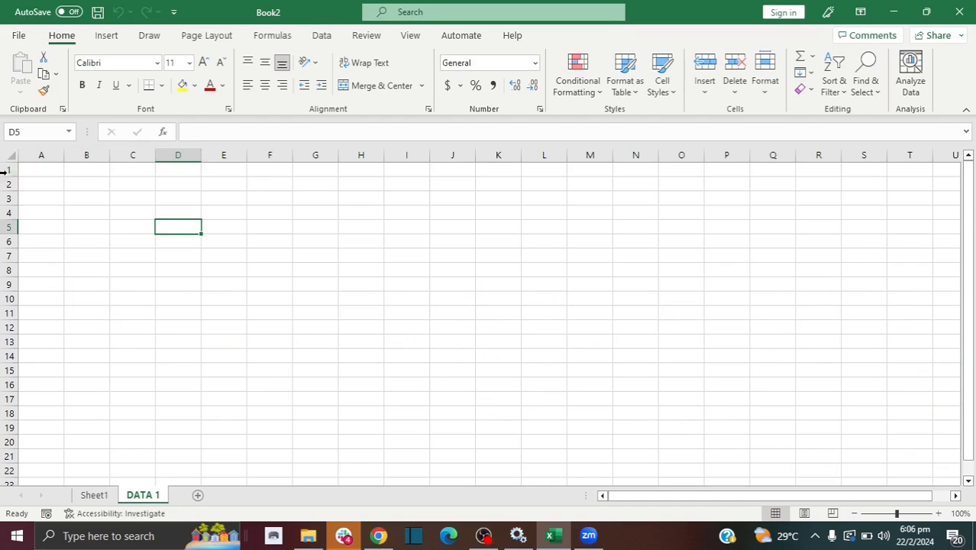
Enter the headers "Name of Book" in A1 and "Numbers of books in stock" in B1 on the DATA 1 sheet.
click(31, 172)
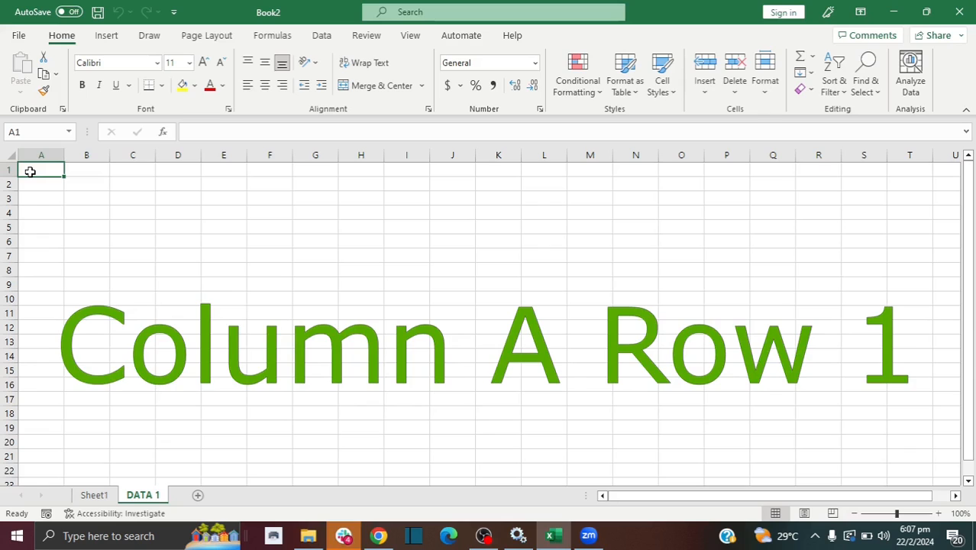
text(Name o)
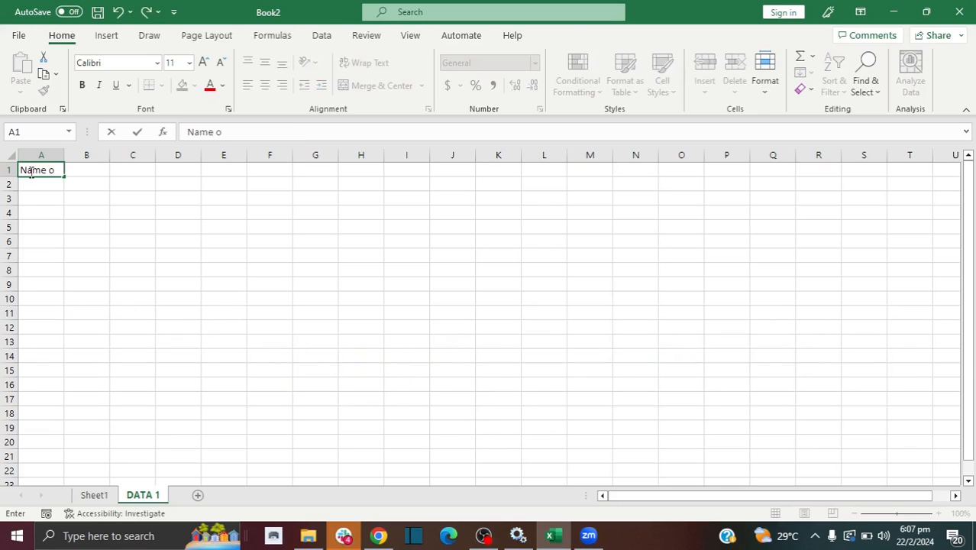
text(f Book)
click(95, 169)
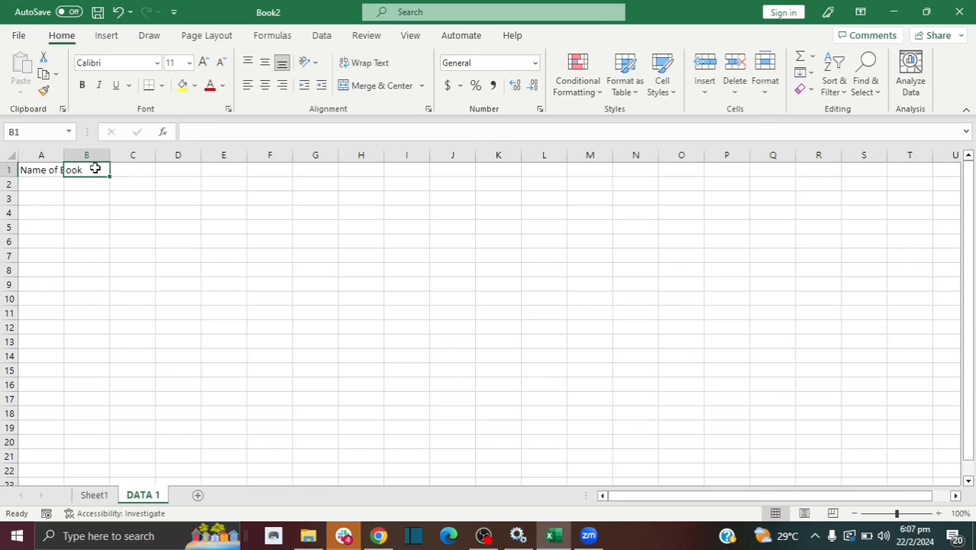
text(a)
key(BackSpace)
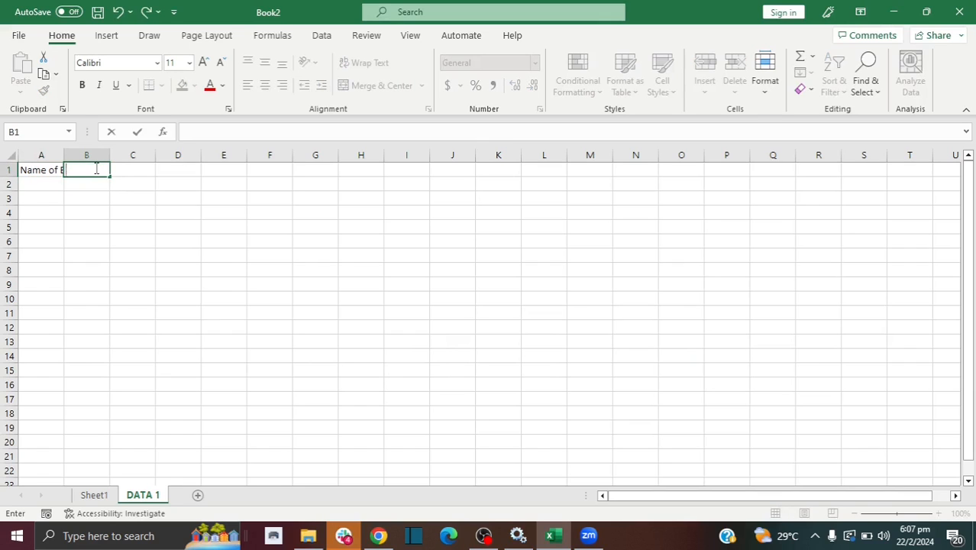
text(Numbers in)
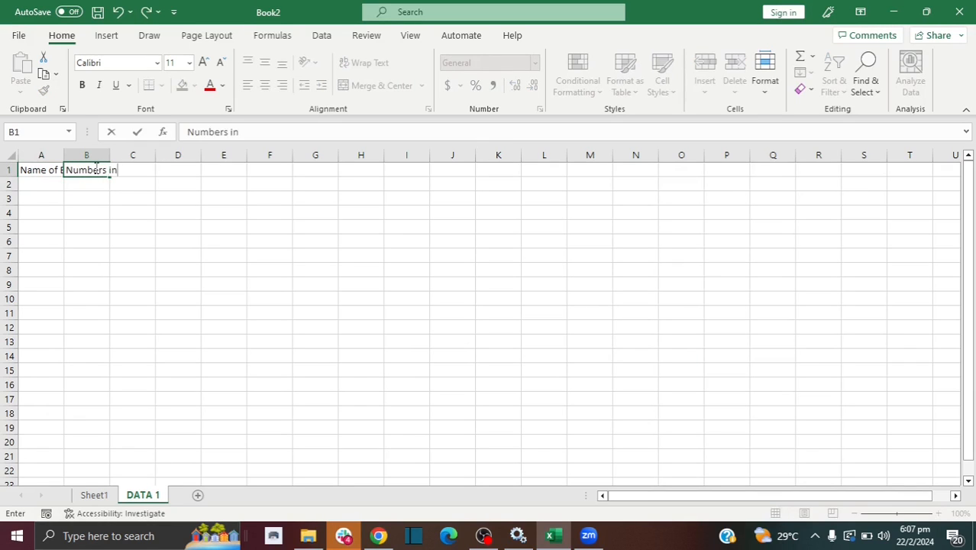
key(BackSpace)
key(BackSpace)
text(of books in stock)
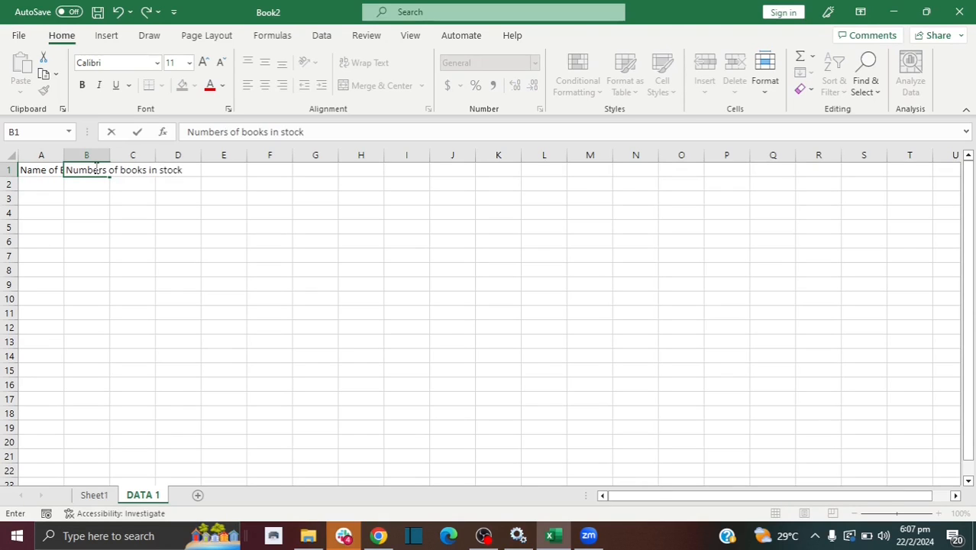
key(Tab)
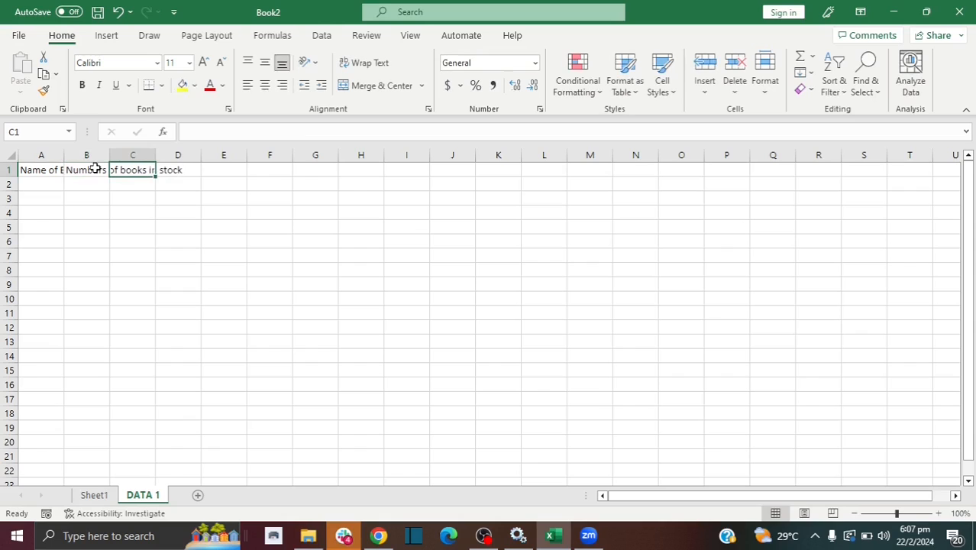
Enter the headers "Amount sold" in C1 and "Amount remaining" in D1.
text(Amount sold)
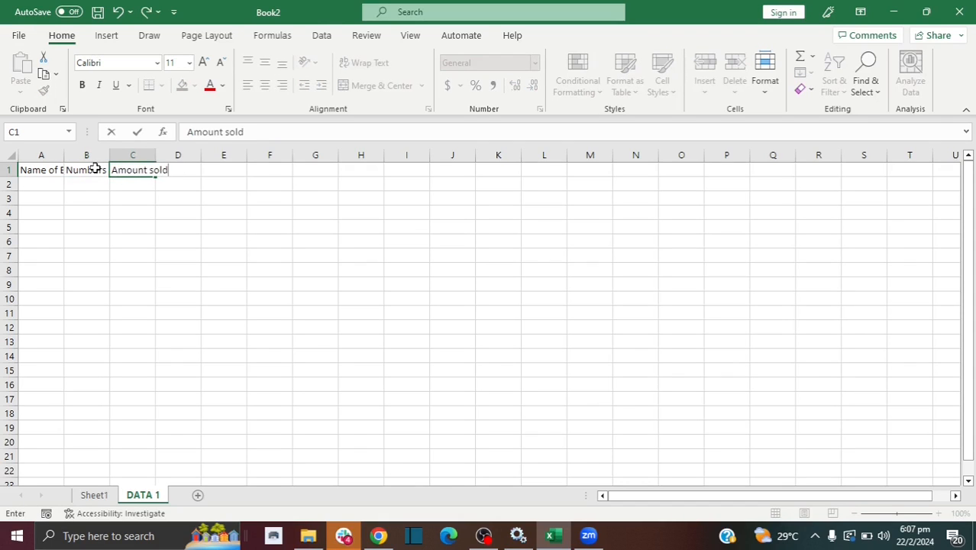
key(Tab)
text(Amount)
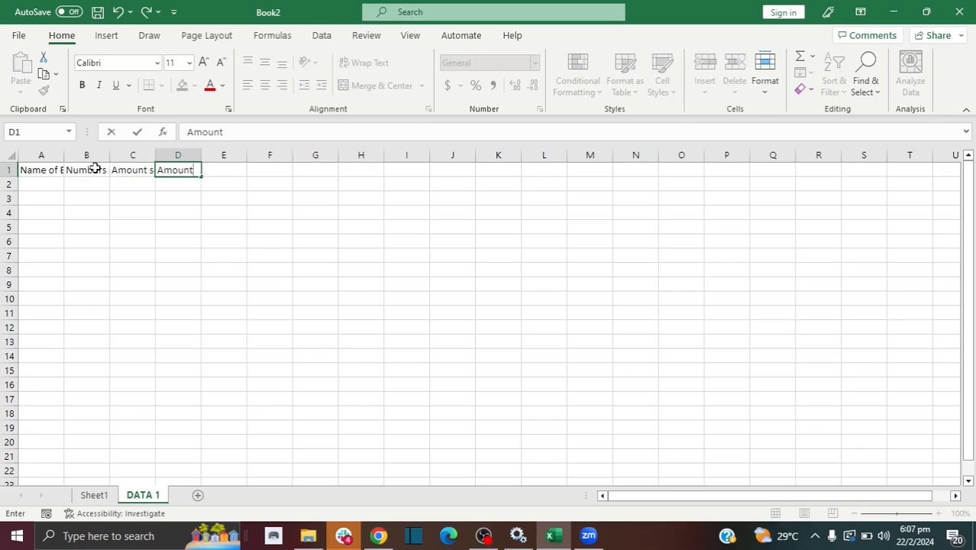
text( remainin)
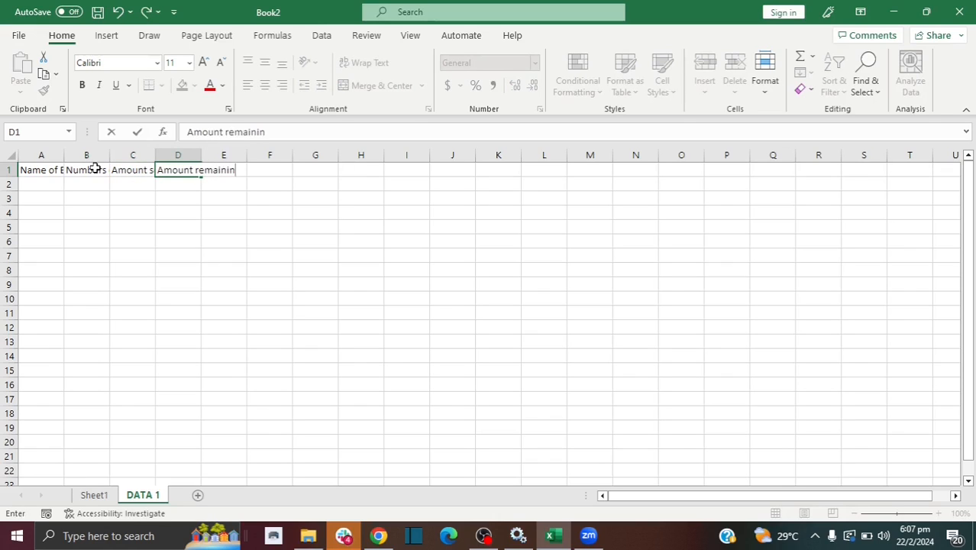
key(BackSpace)
key(BackSpace)
text(ing)
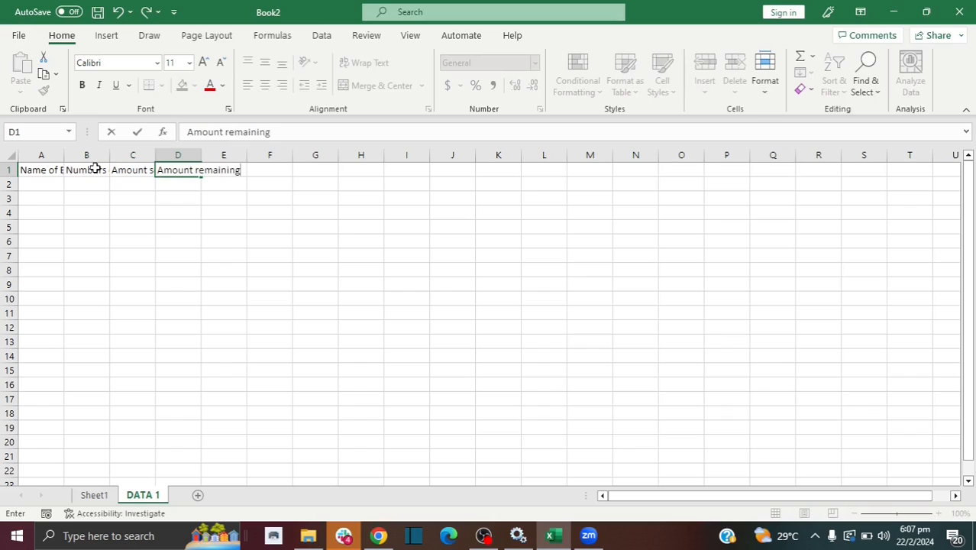
click(195, 195)
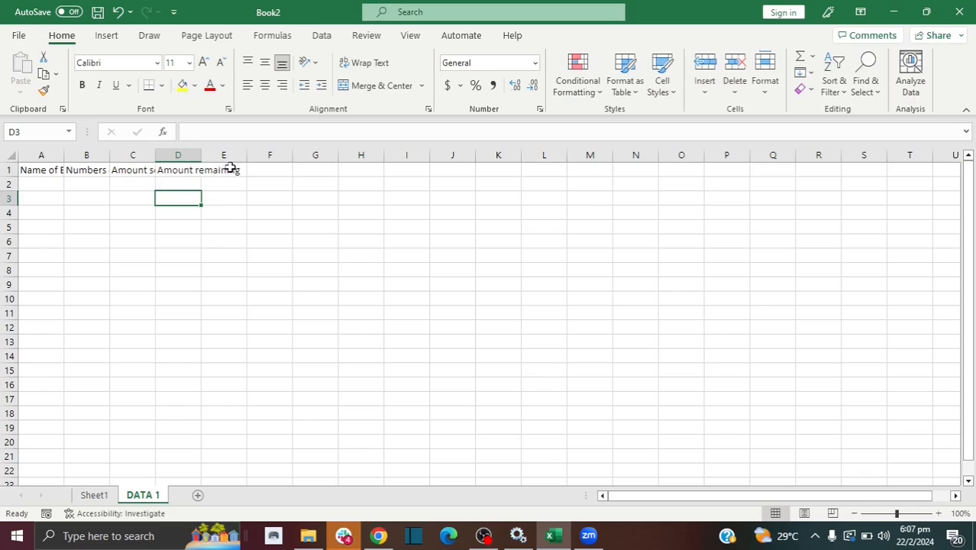
Select D1 and E1 alternately to check which cell holds the overflowing header text.
click(186, 173)
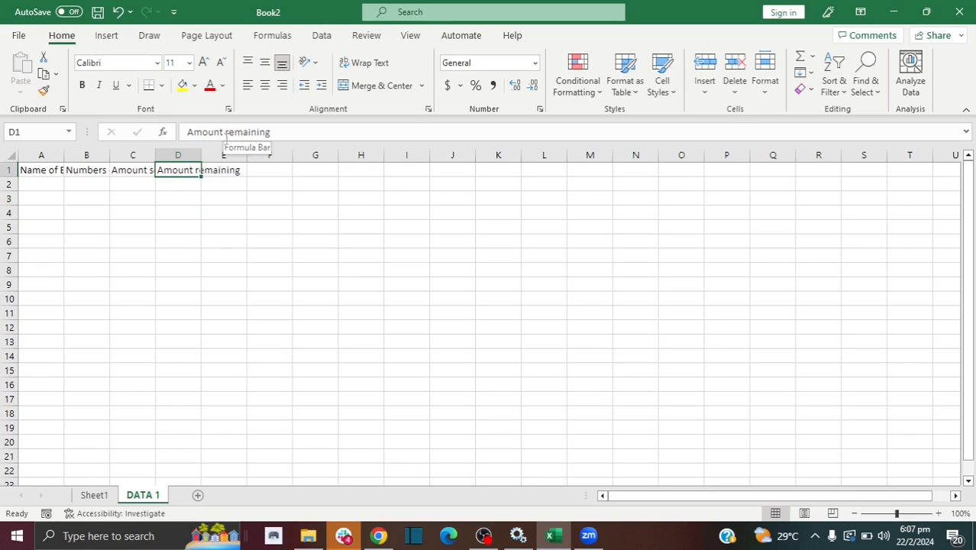
click(211, 173)
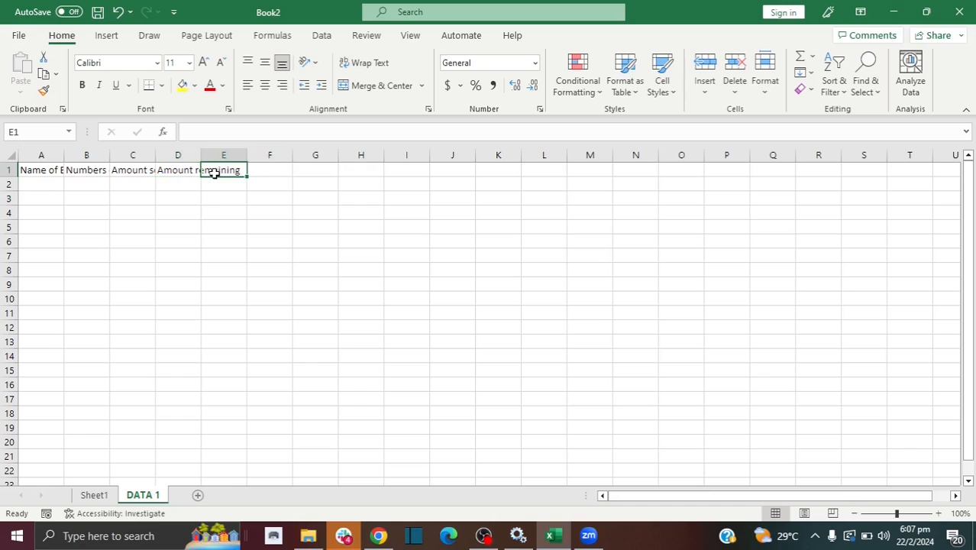
click(192, 171)
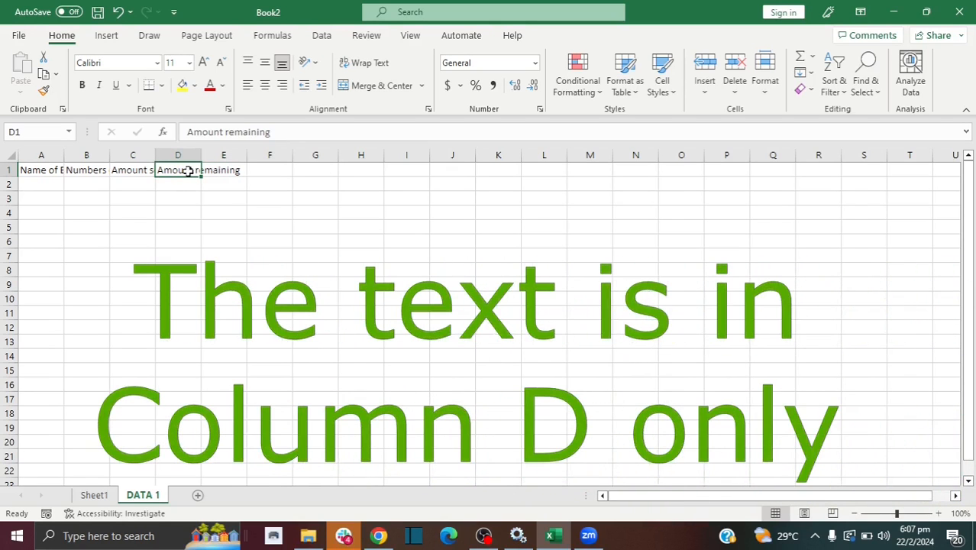
click(237, 171)
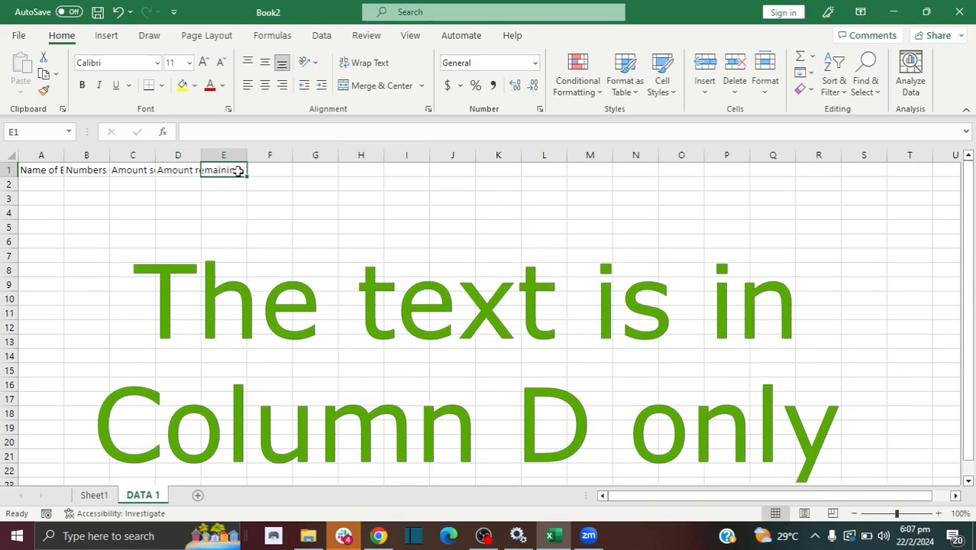
click(187, 171)
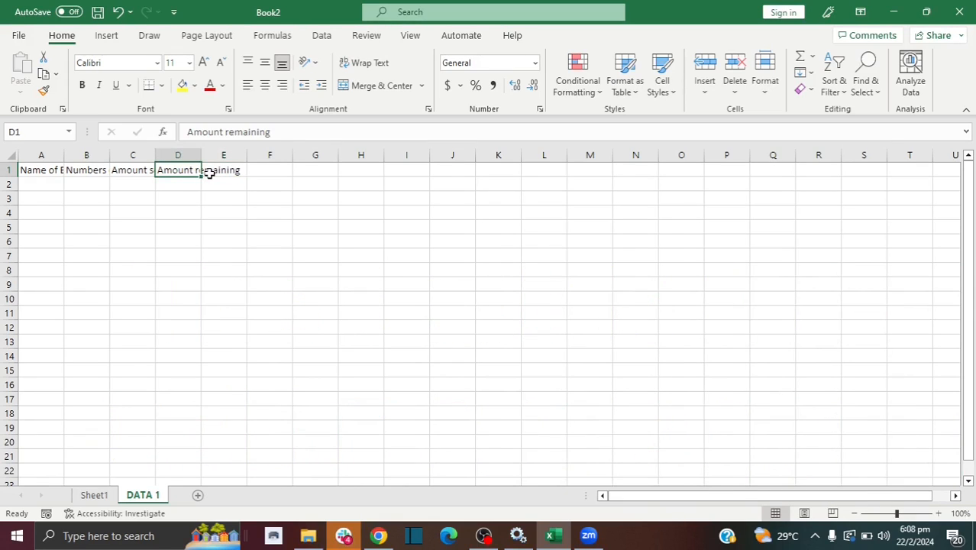
Enter the headers "Price", "Cost" and "Profit" in cells E1, F1 and G1.
click(209, 174)
text(Price)
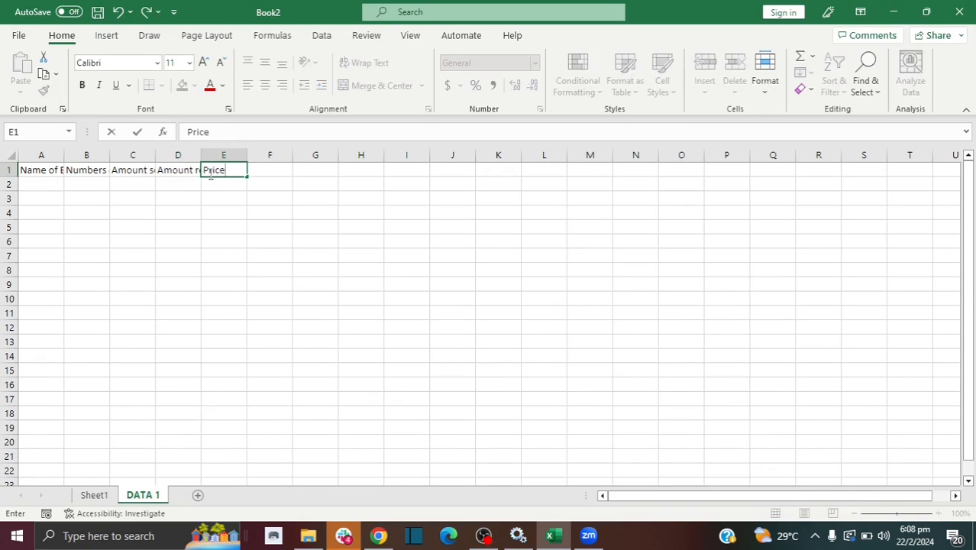
key(Tab)
text(Cost)
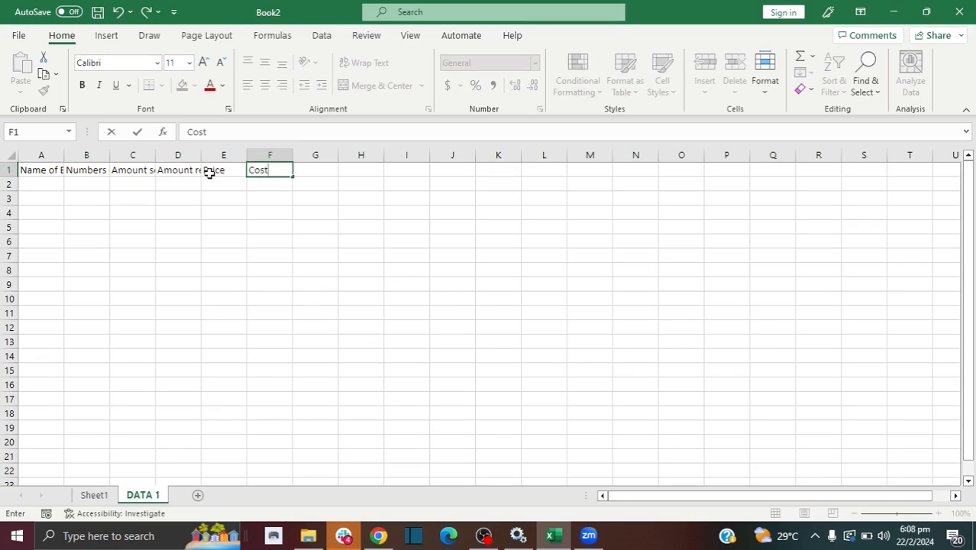
key(Tab)
text(Prof)
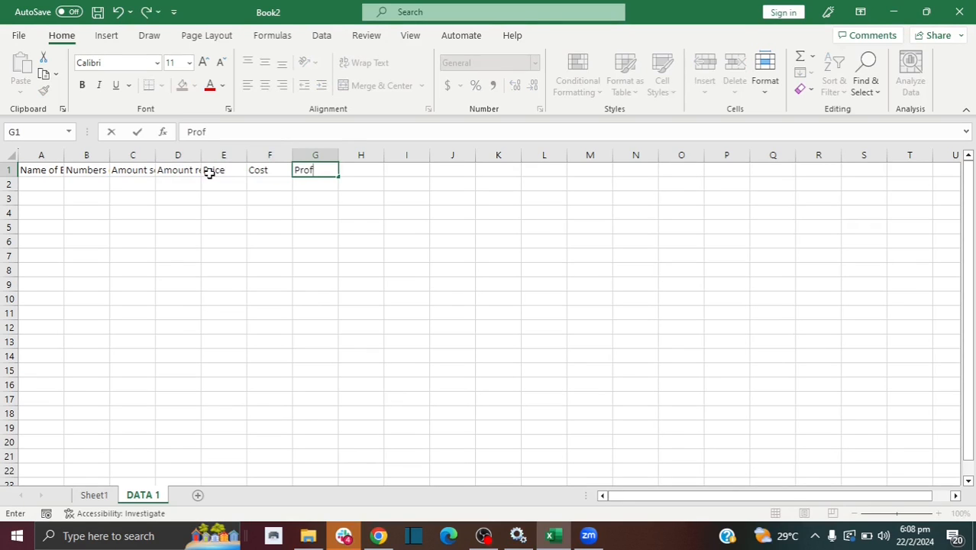
text(t)
key(BackSpace)
text(ig)
key(BackSpace)
text(t)
click(208, 213)
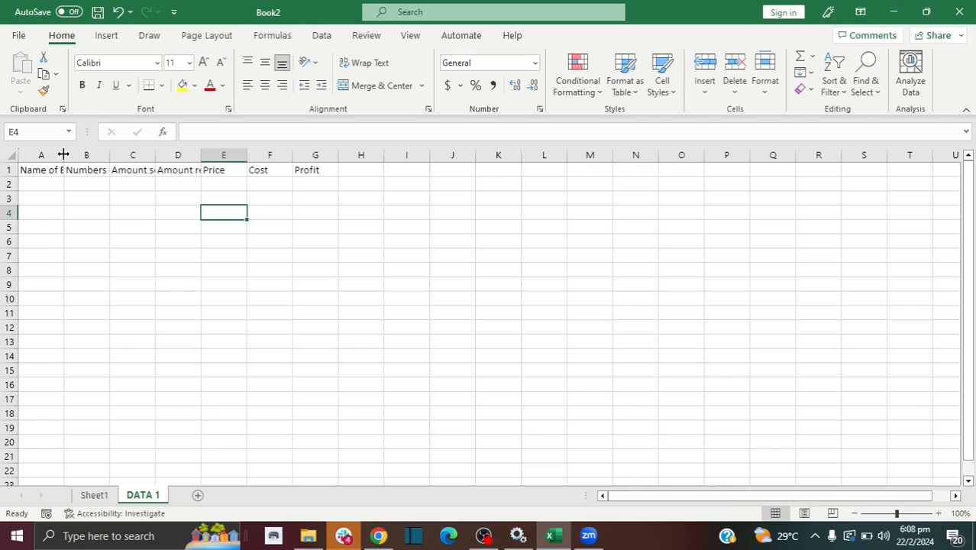
Widen columns A, B and C for their headers, narrowing column B partway and fitting column A closely to its text.
drag(64, 154, 293, 156)
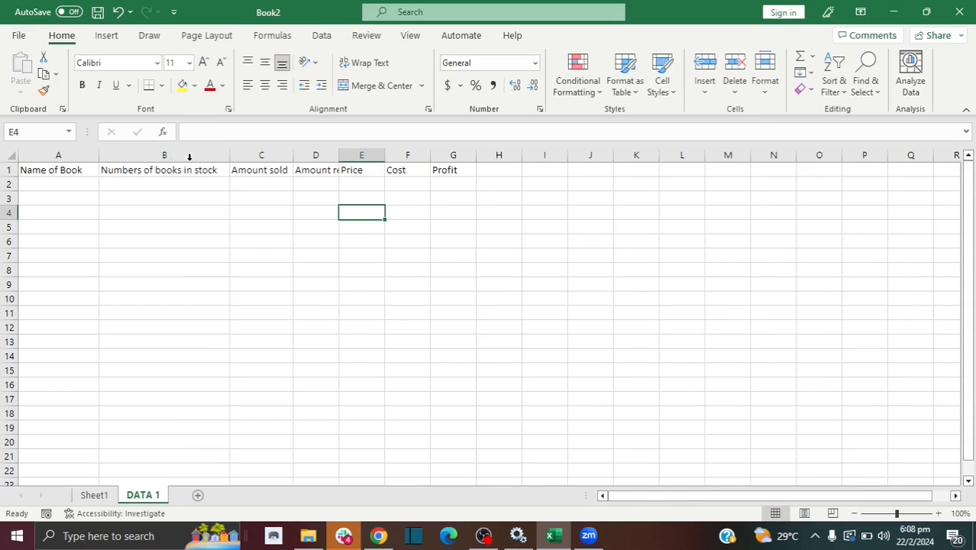
drag(231, 155, 178, 157)
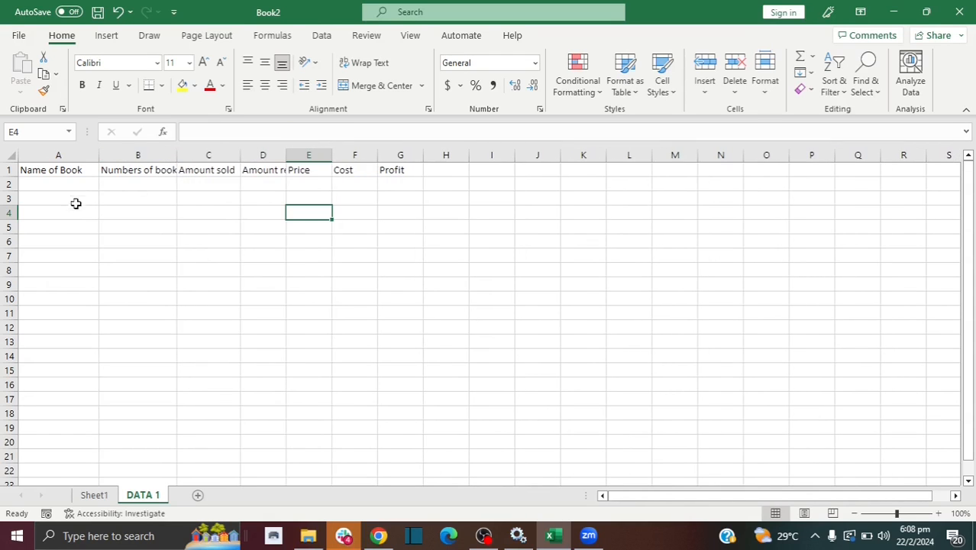
drag(99, 155, 85, 155)
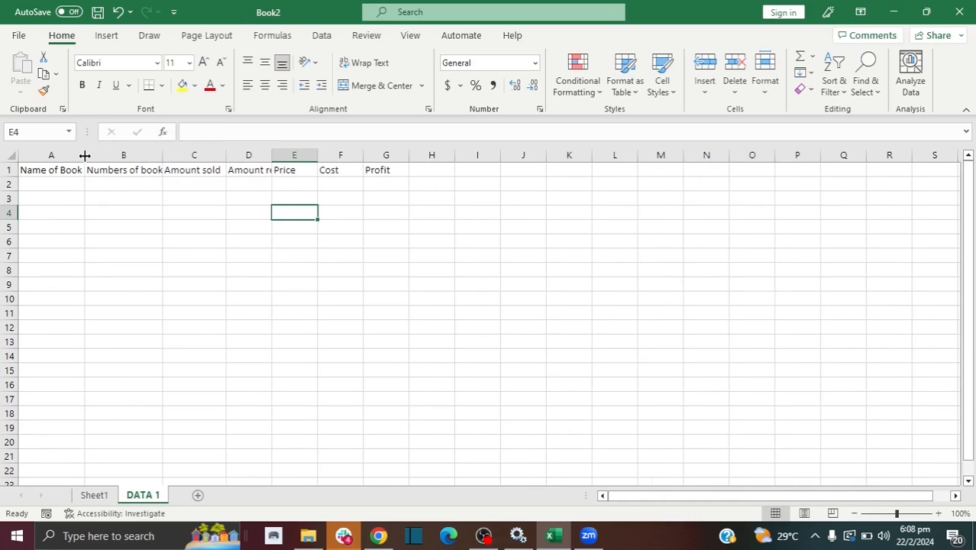
Wrap the text in column B, and widen column D to fit its header, column B slightly and column C to about 14.57.
click(125, 156)
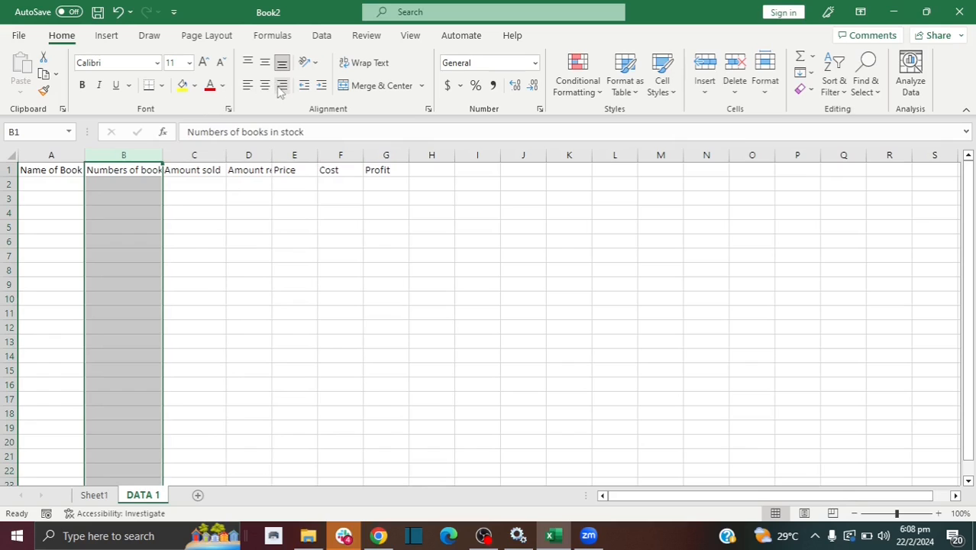
click(364, 64)
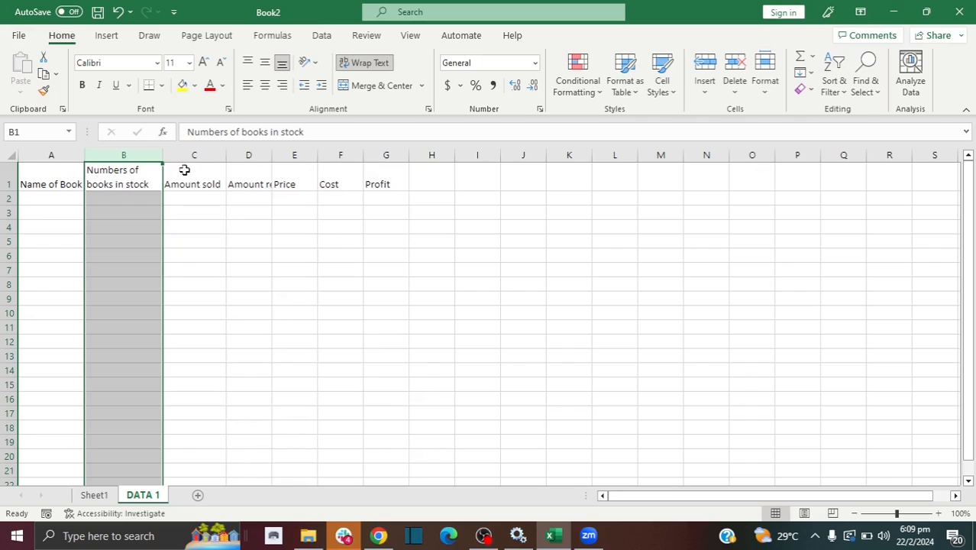
drag(272, 155, 315, 155)
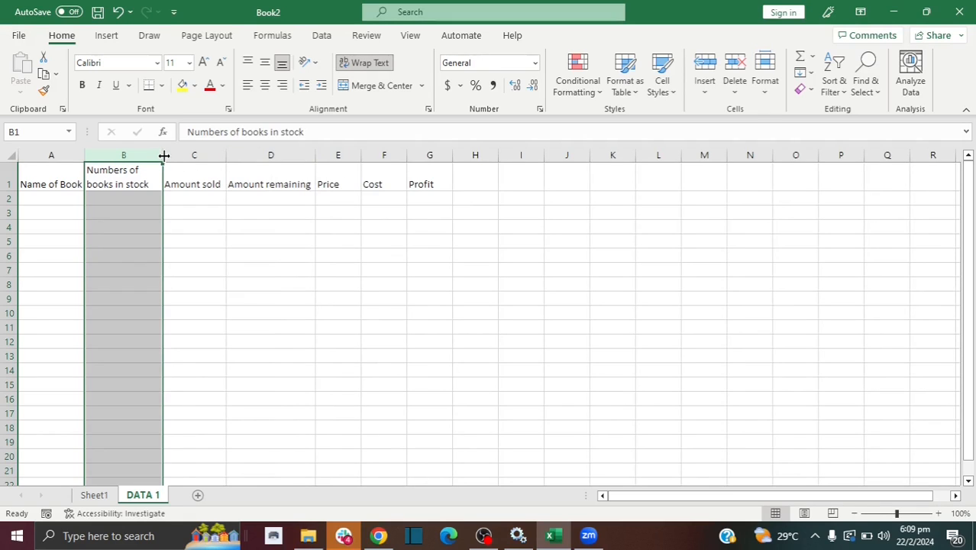
drag(163, 155, 172, 155)
drag(236, 155, 247, 155)
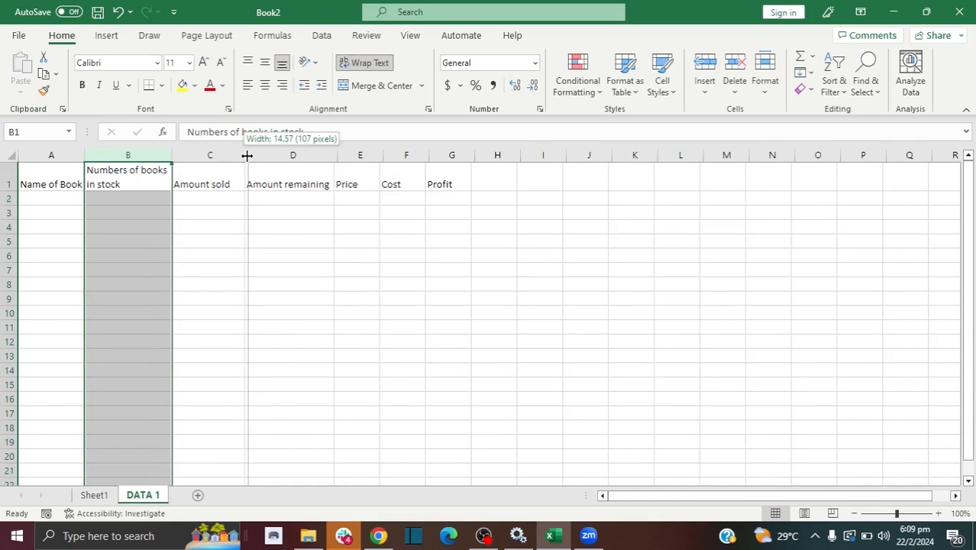
Widen the Name of Book, Numbers of books in stock, Price, Cost and Profit columns and adjust the Amount sold column width.
drag(247, 155, 245, 155)
drag(172, 155, 173, 153)
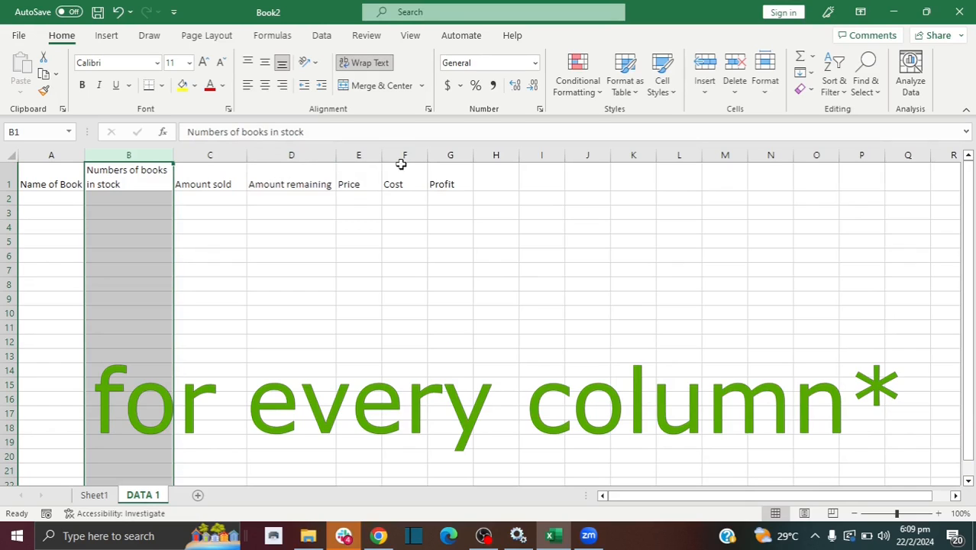
drag(381, 155, 530, 155)
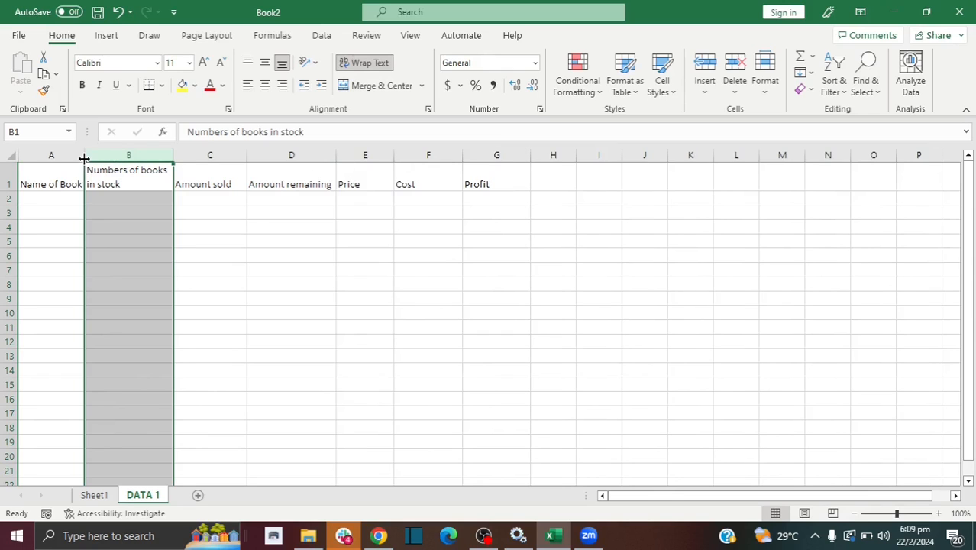
drag(84, 155, 92, 155)
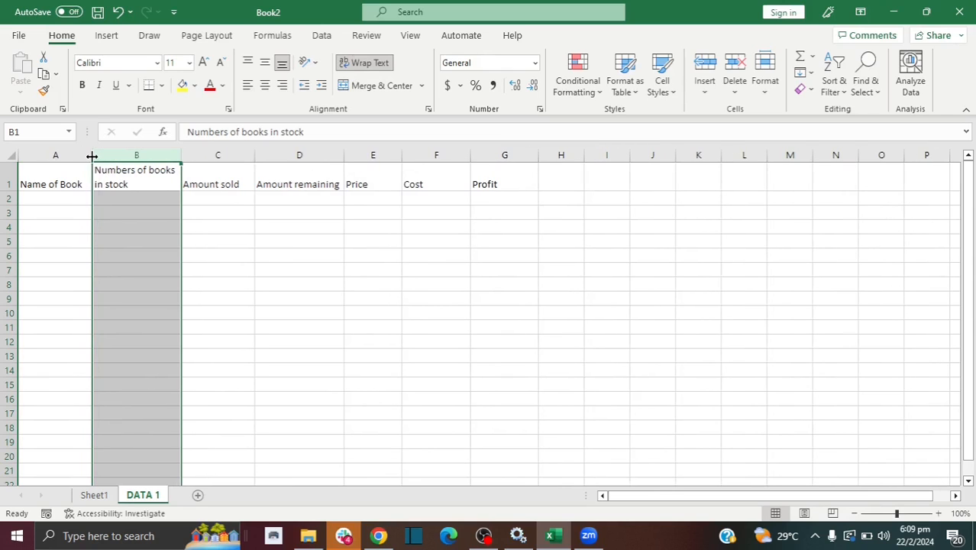
click(210, 224)
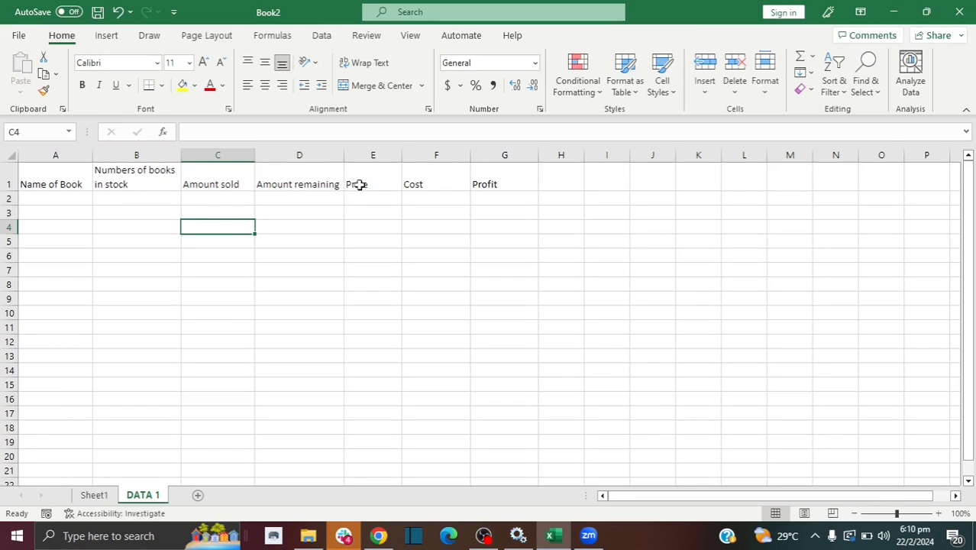
Center the headings in row 1 horizontally.
click(7, 184)
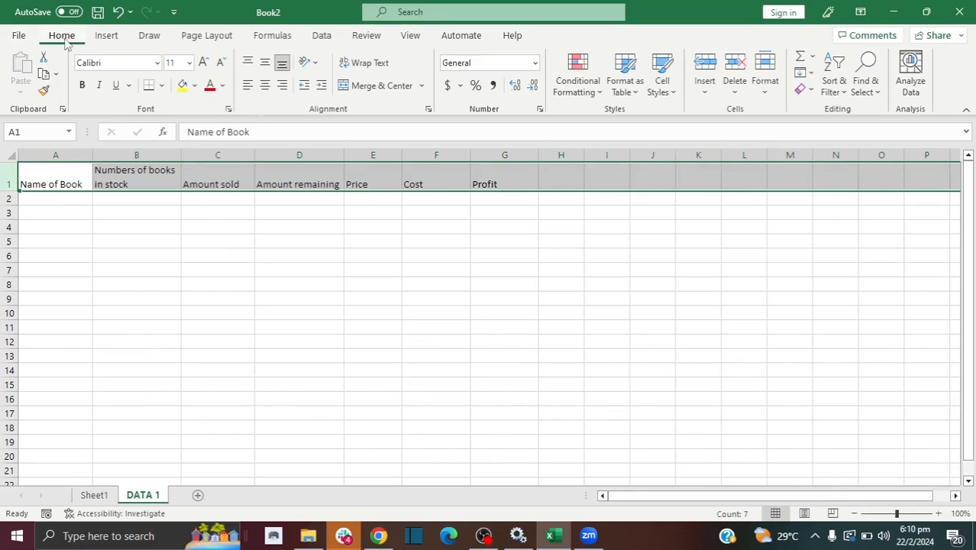
click(265, 89)
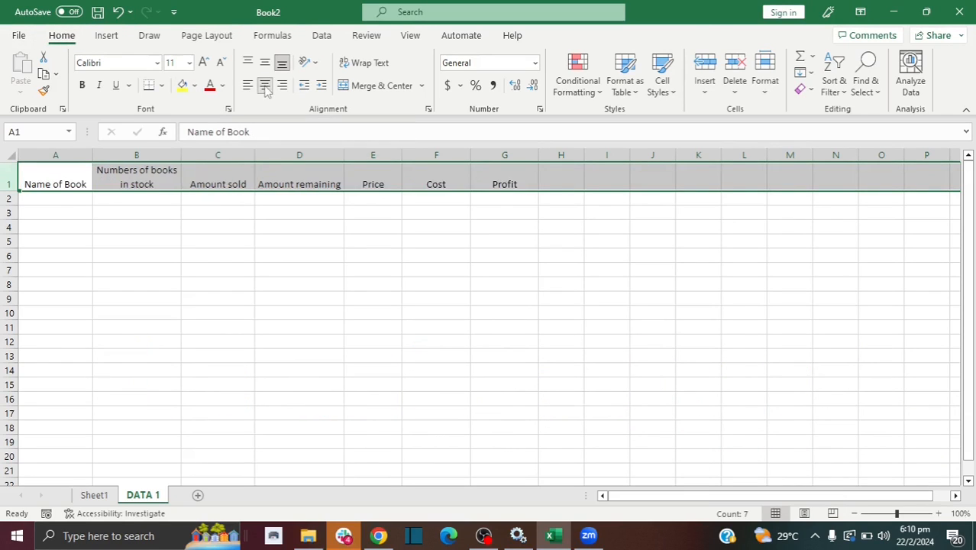
click(184, 202)
click(150, 211)
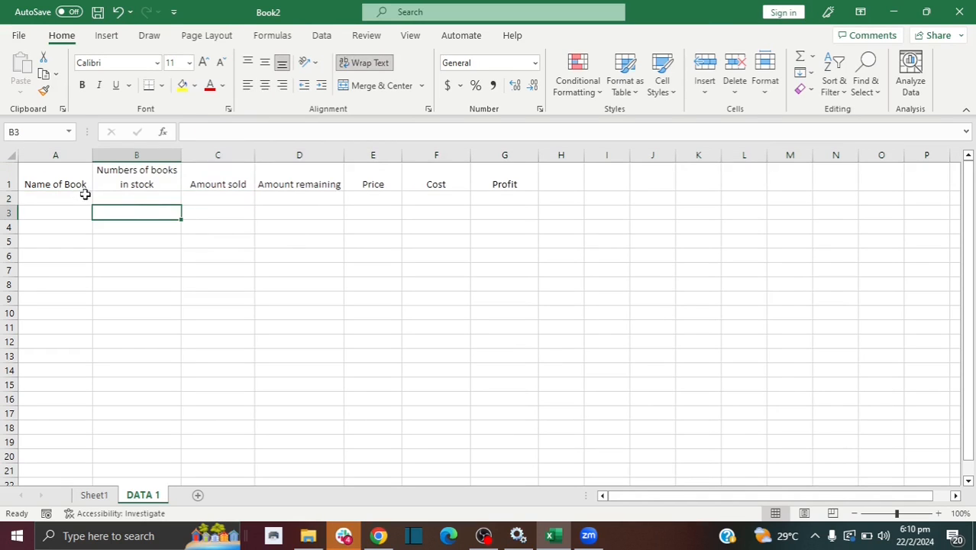
Enter Book A, Book B, Book C and Book D in cells A2 to A5 under Name of Book.
click(75, 196)
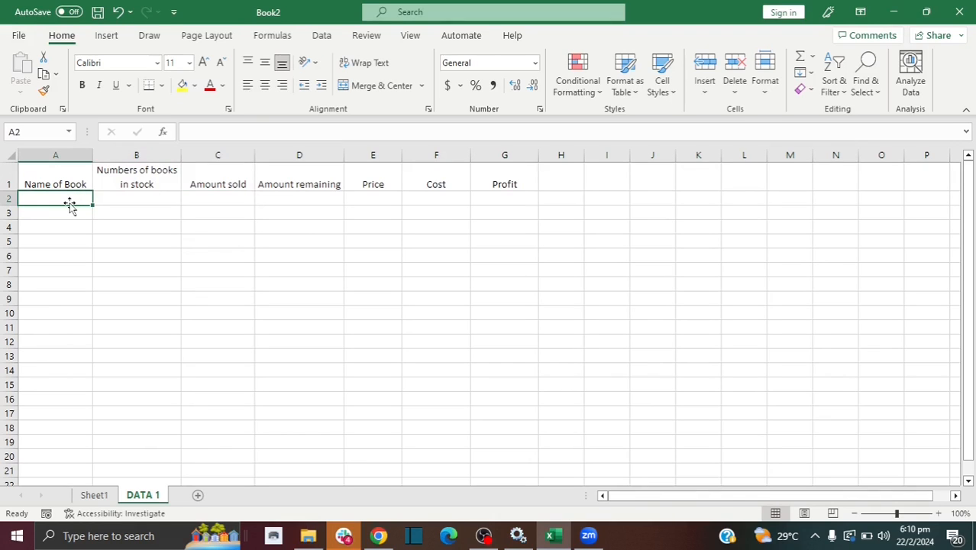
text(Book A)
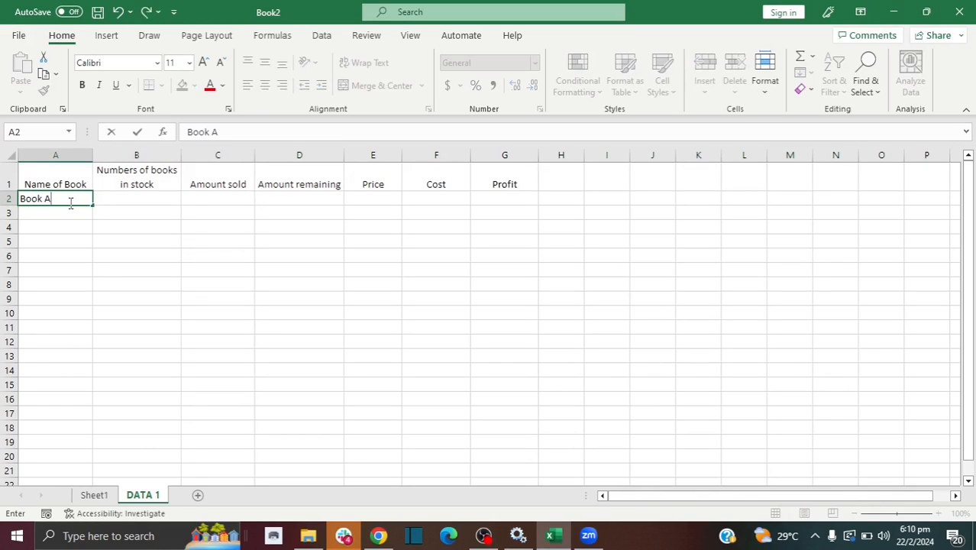
key(Return)
text(Book)
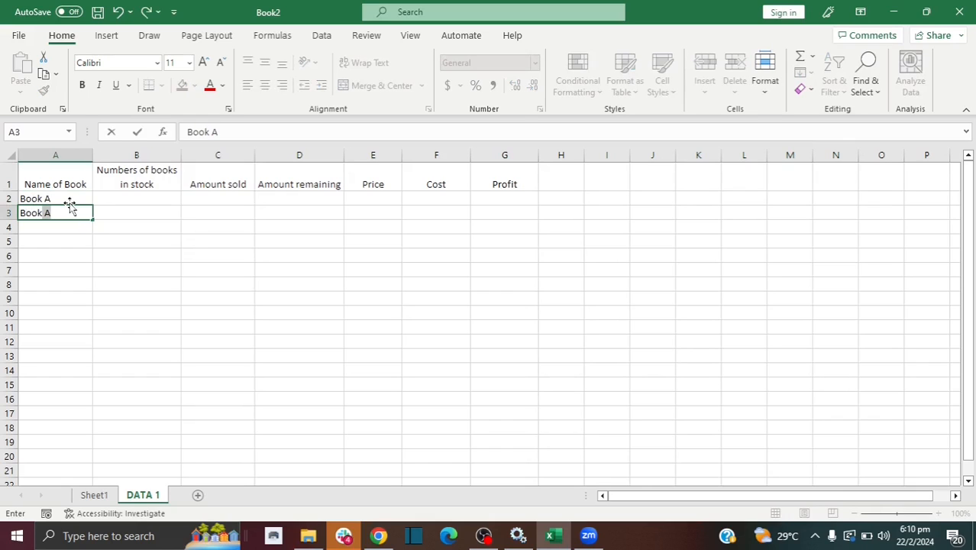
text( B)
key(Return)
text(Book)
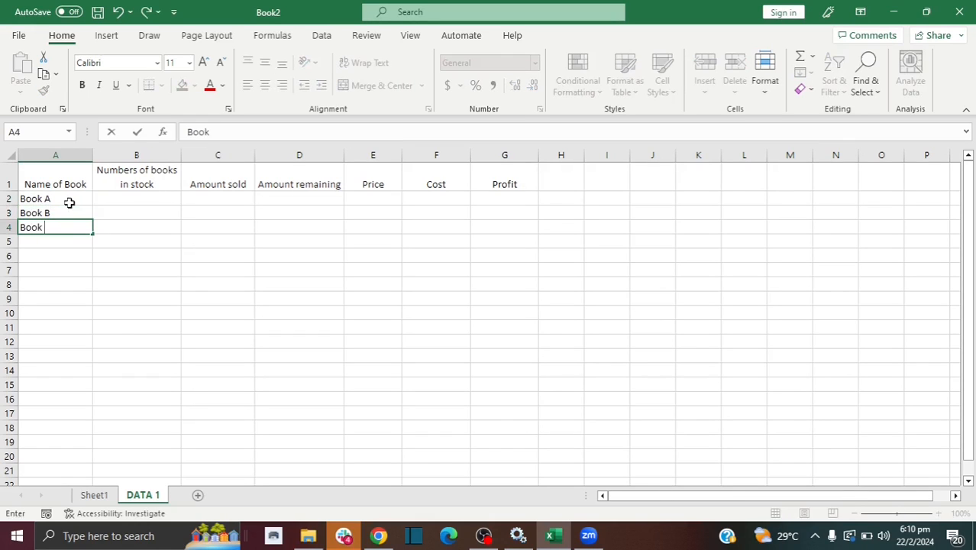
key(Return)
text(Bpp)
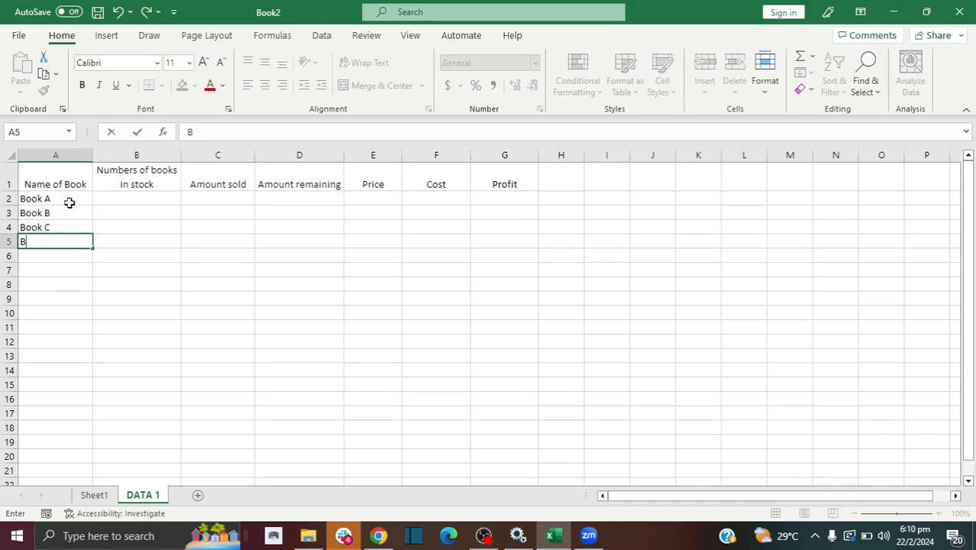
text(ook)
text(D)
key(Return)
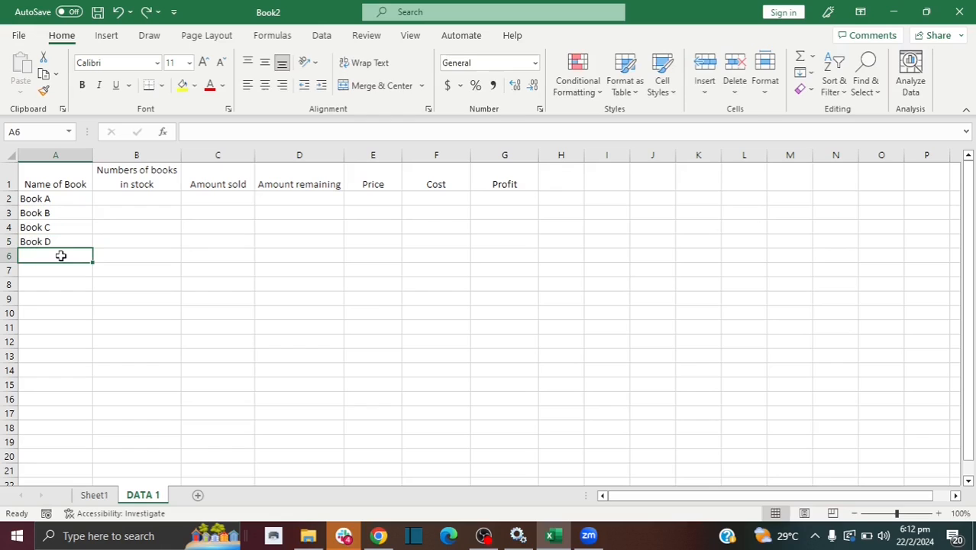
Add Book E in cell A6 and Book F in cell A7.
text(Book)
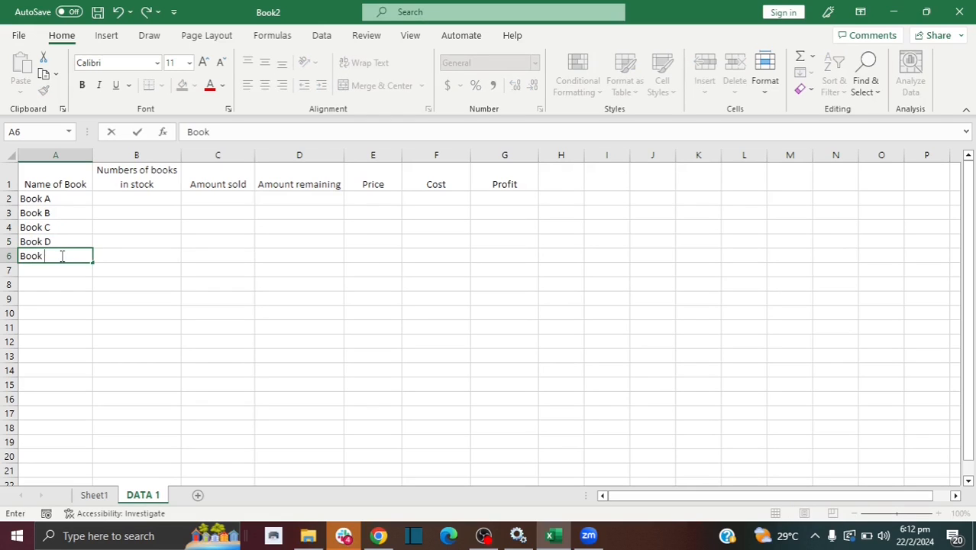
text( E)
key(Return)
text(b)
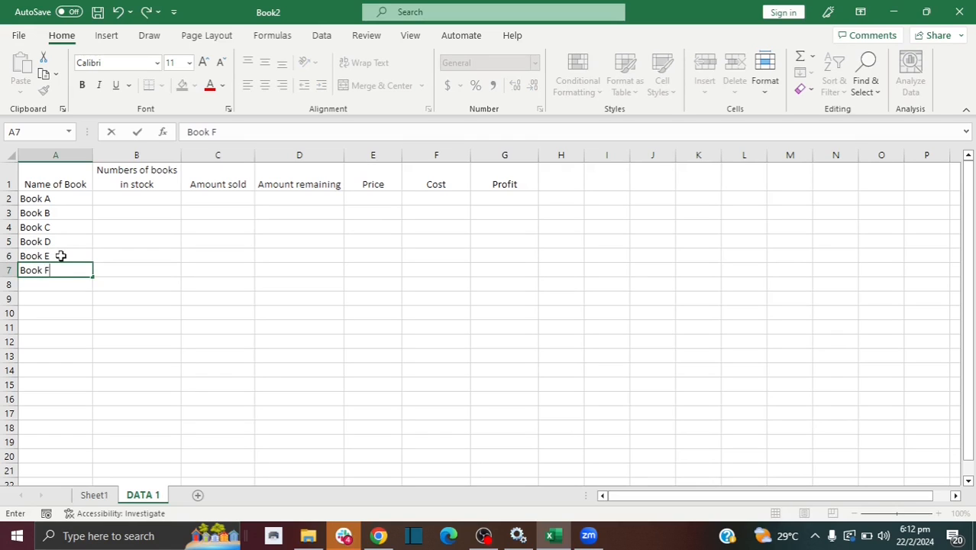
Enter 20 as the number in stock for Book A and Book B in cells B2 and B3.
click(125, 203)
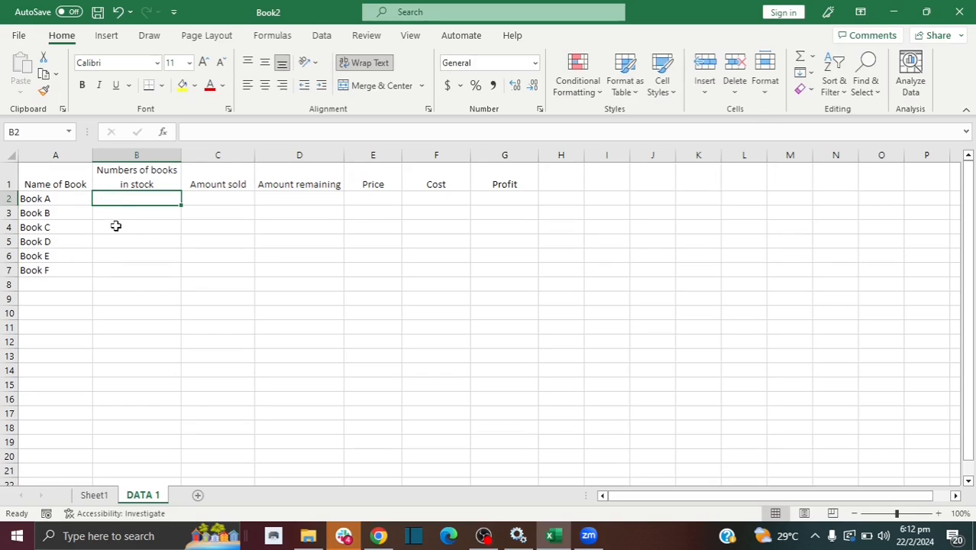
text(20)
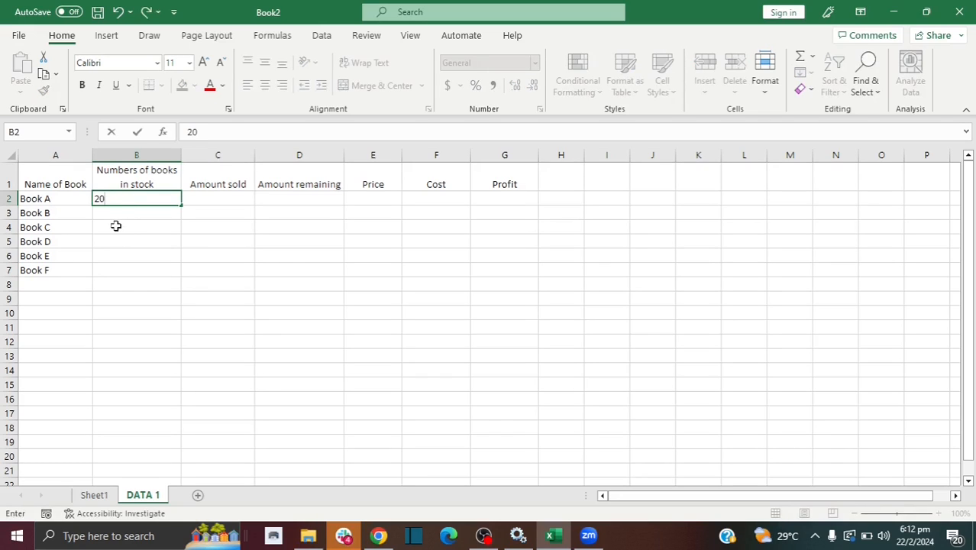
click(114, 216)
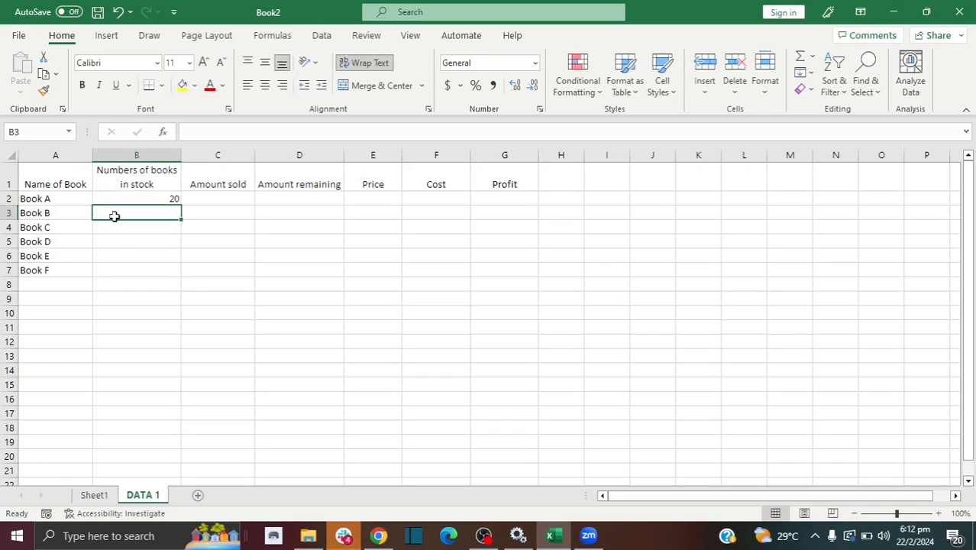
text(20)
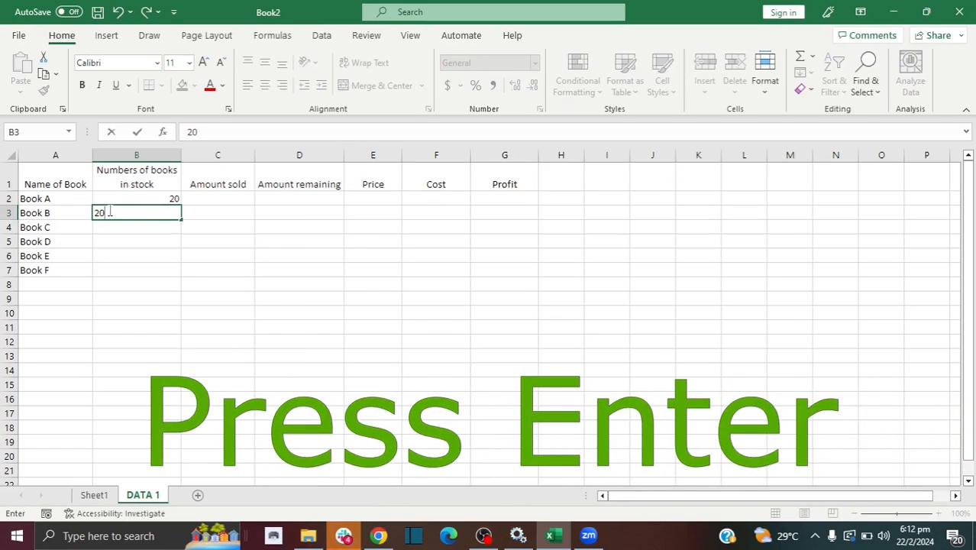
key(Return)
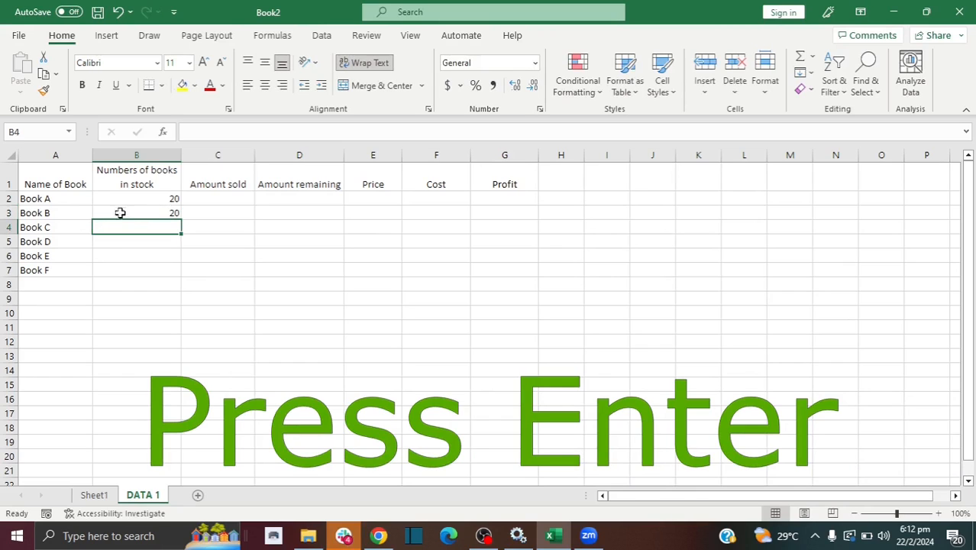
Fill the stock values in B2:B3 down to cell B7 for the remaining books.
drag(123, 199, 125, 210)
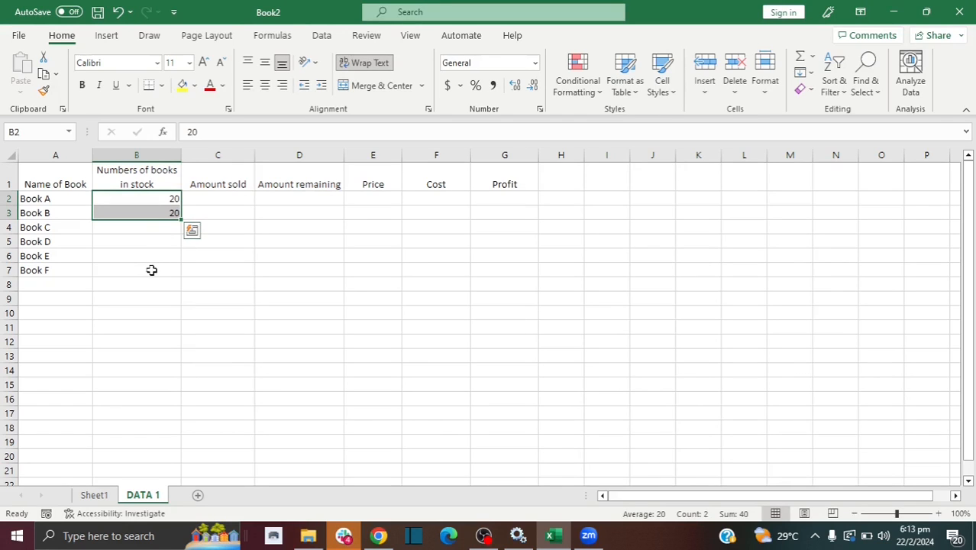
click(139, 197)
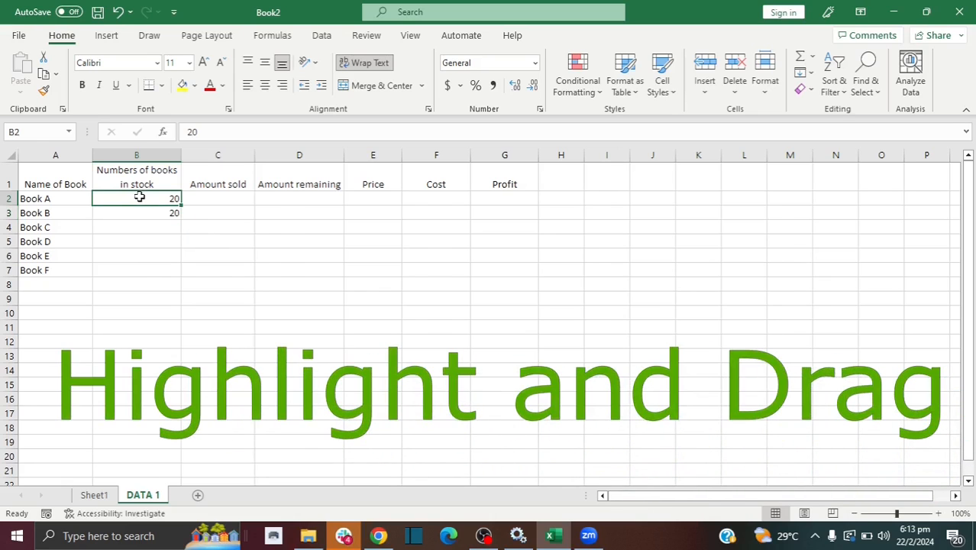
drag(140, 197, 144, 211)
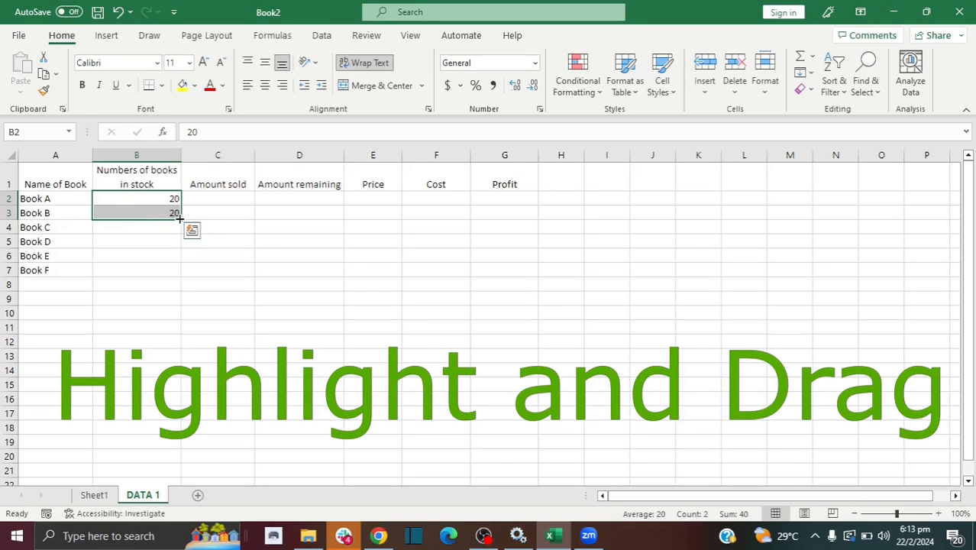
drag(179, 219, 178, 276)
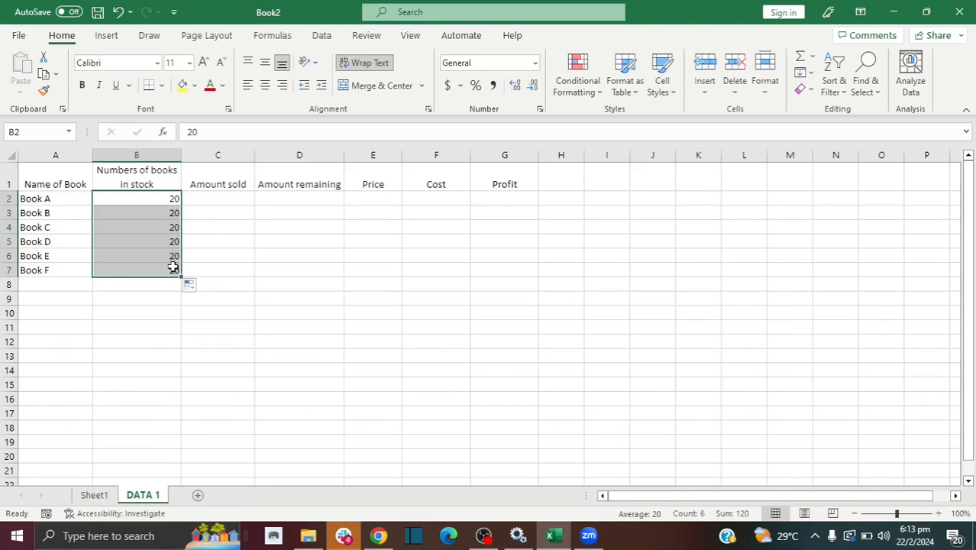
Enter the amounts sold for Book A, Book B and Book C in cells C2 to C4 as 10, 5 and 3.
click(200, 202)
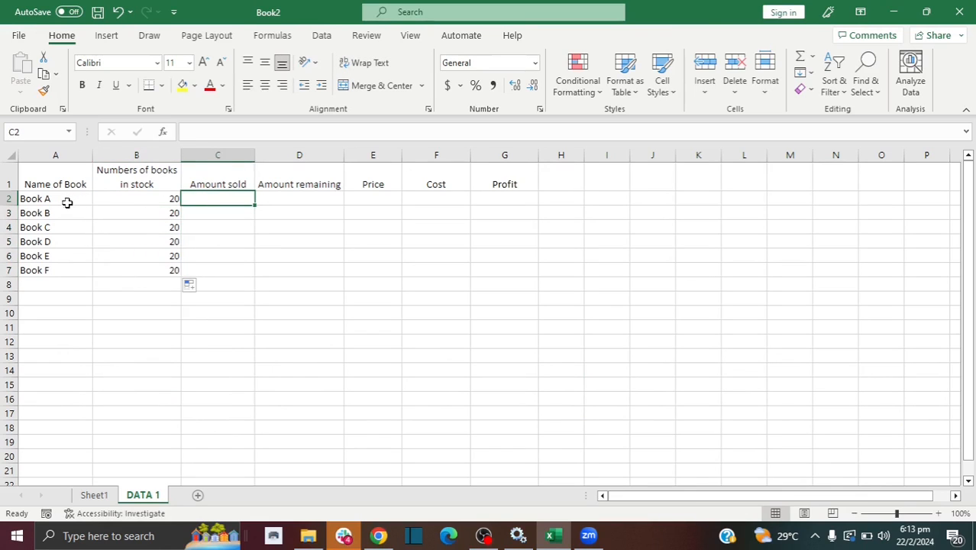
text(10)
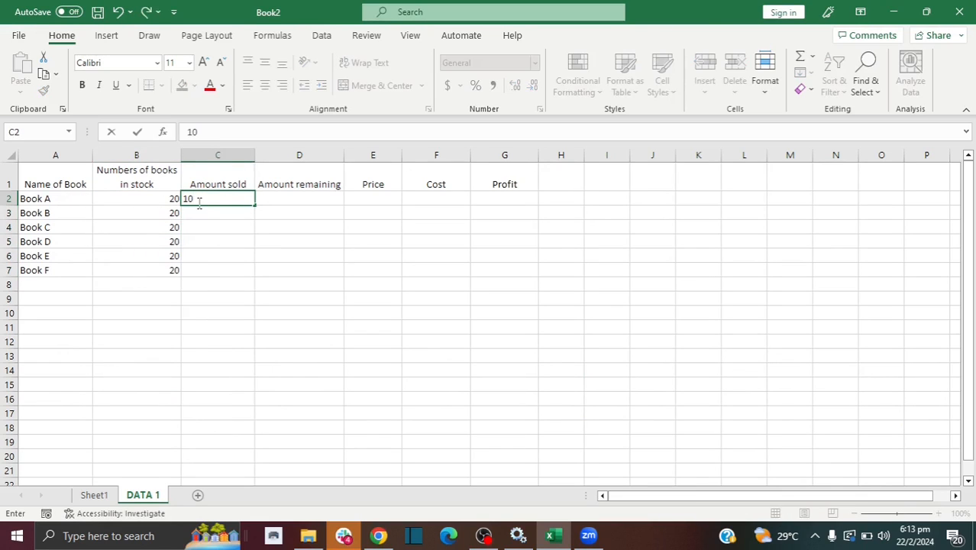
click(201, 212)
text(5)
key(ctrl+Return)
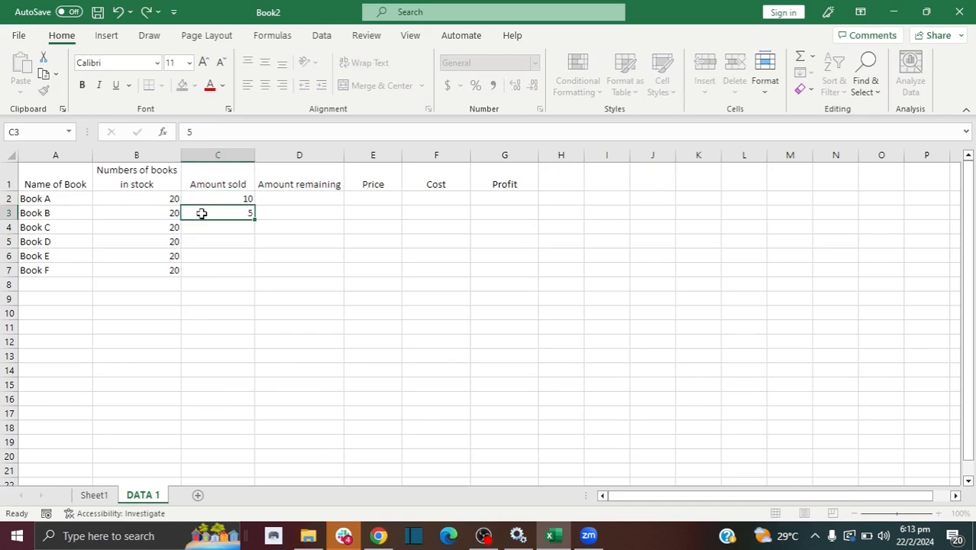
key(Return)
text(3)
key(Tab)
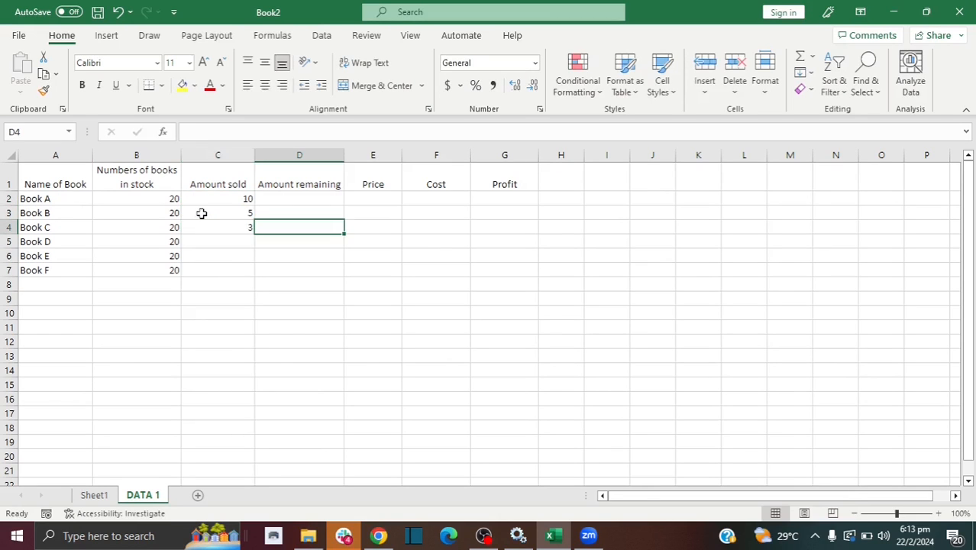
Enter the amounts sold for Book D, Book E and Book F in cells C5 to C7 as 18, 20 and 1.
key(Left)
text(18)
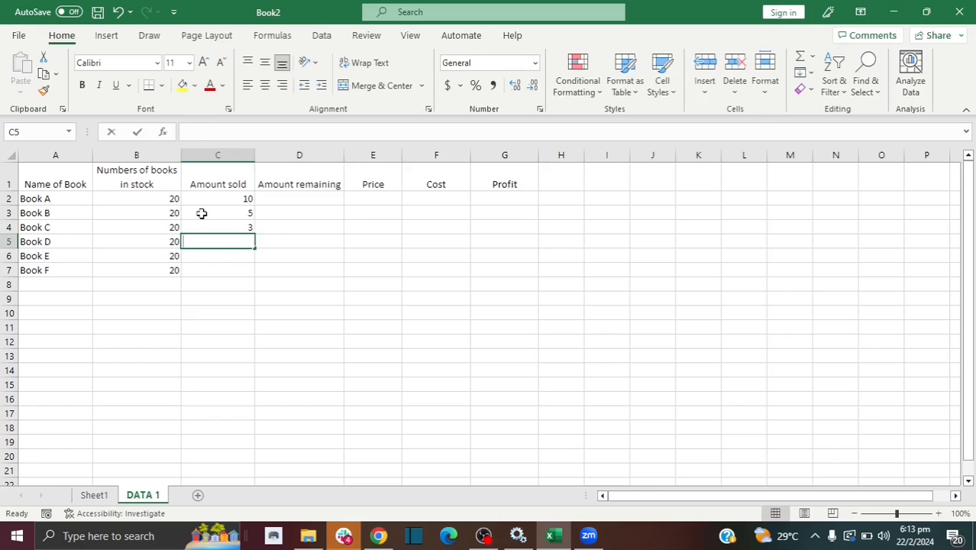
key(Return)
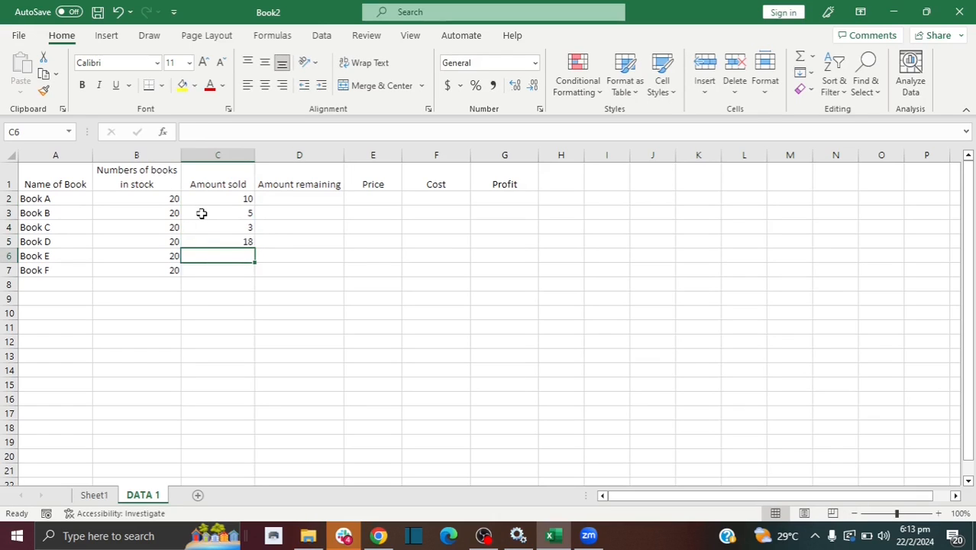
text(20)
key(Return)
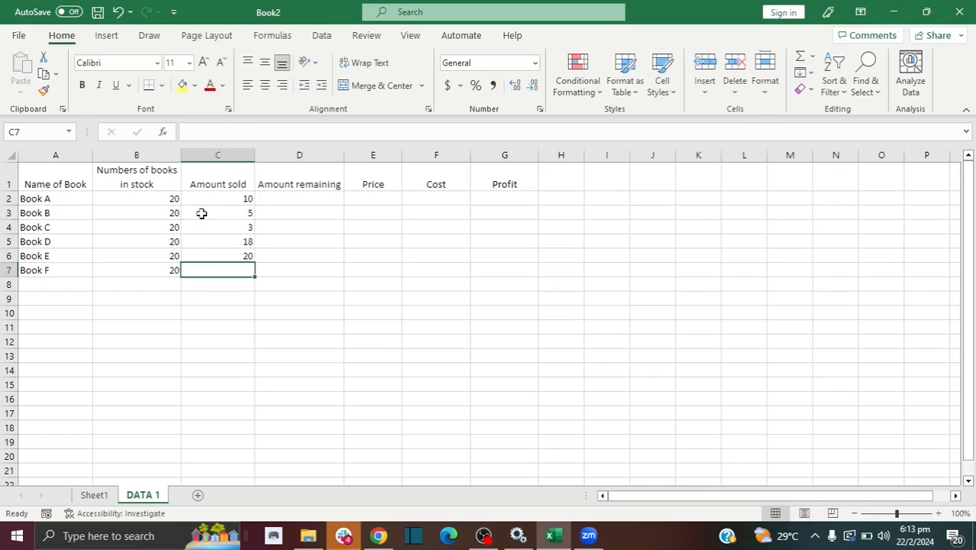
text(1)
click(272, 223)
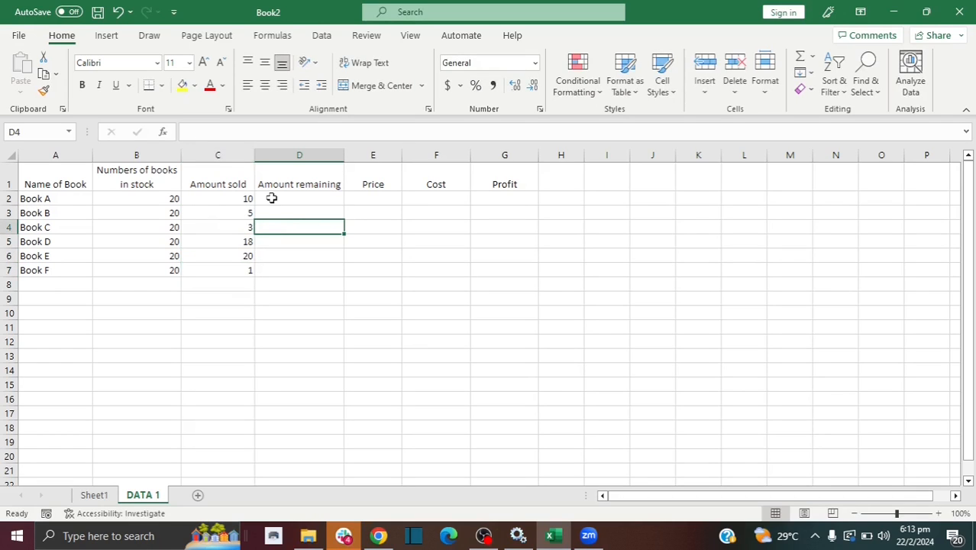
Calculate Book A's amount remaining in cell D2 with the formula =B2-C2 and fill it down to cell D7.
click(277, 199)
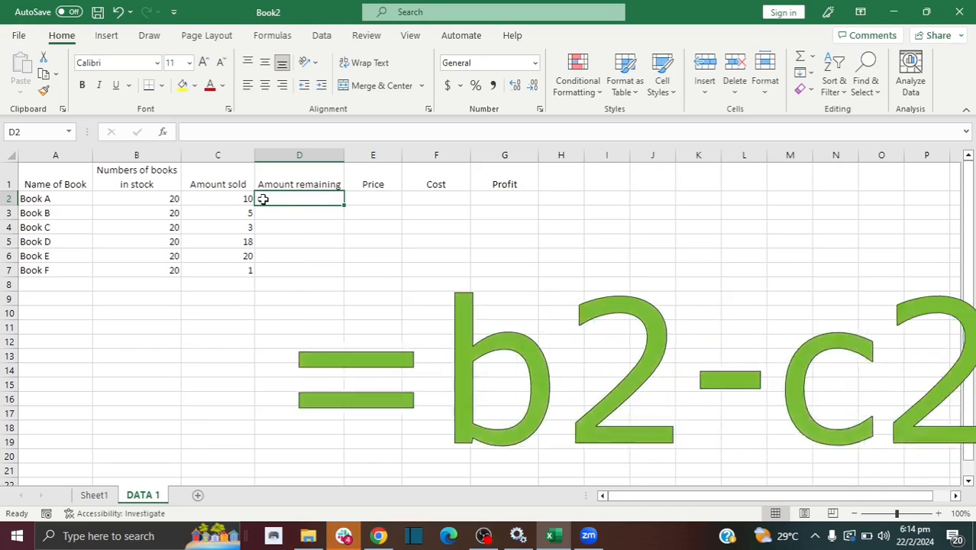
text(=)
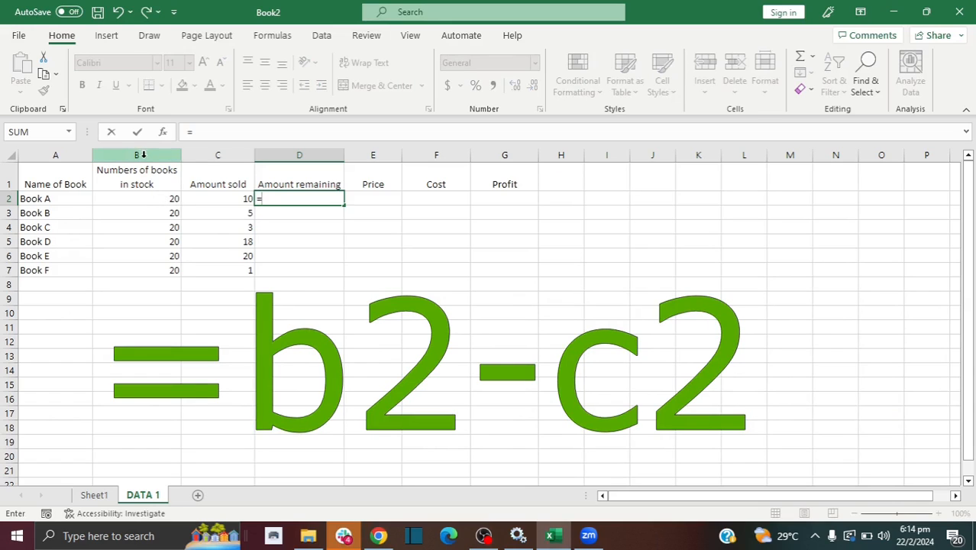
click(148, 202)
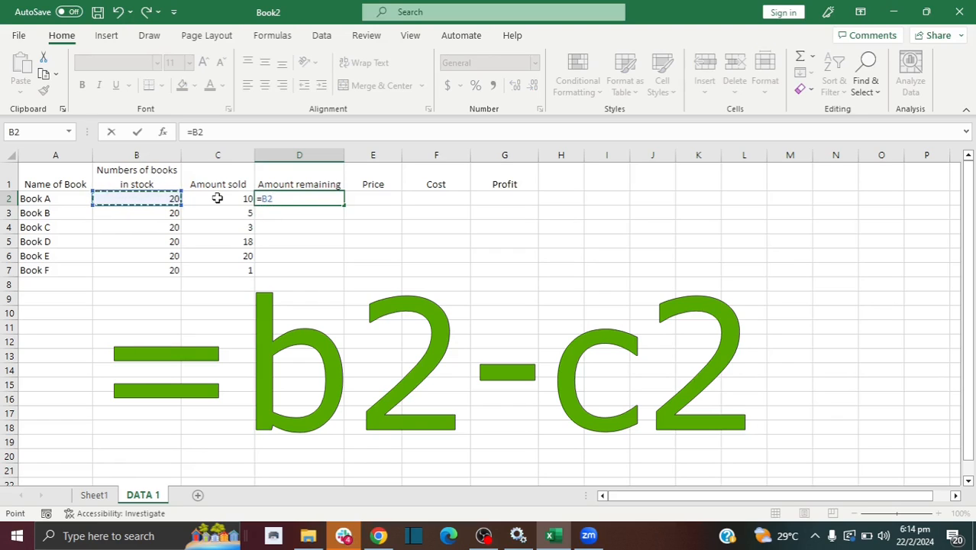
text(-)
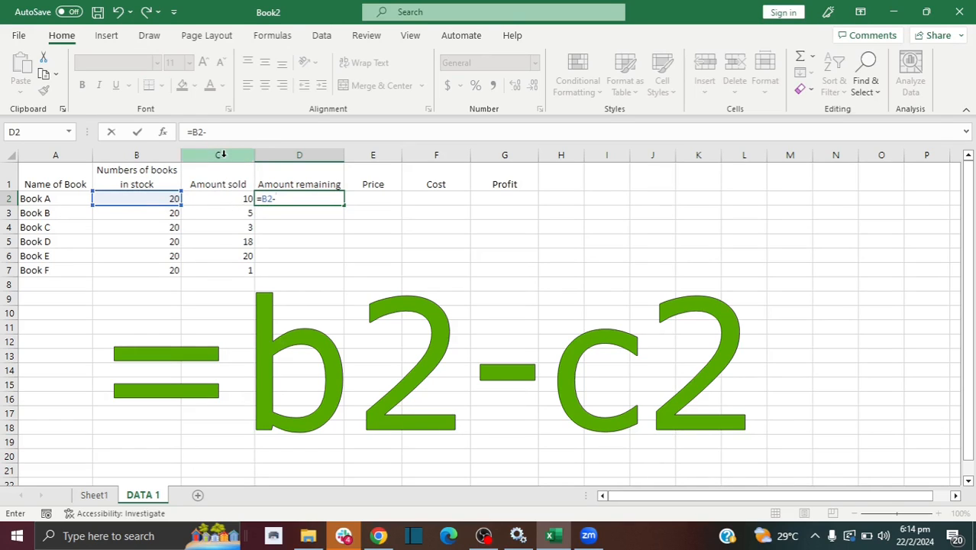
click(220, 199)
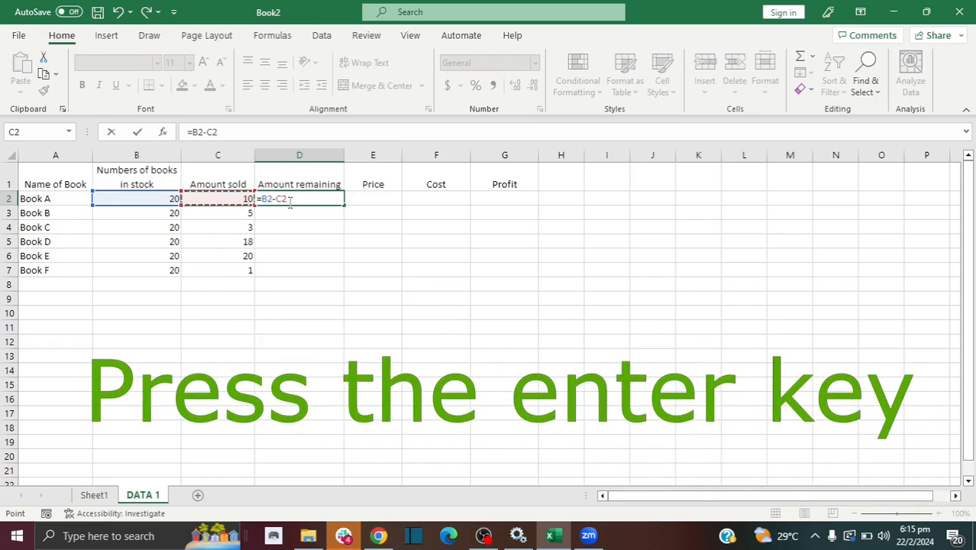
key(Return)
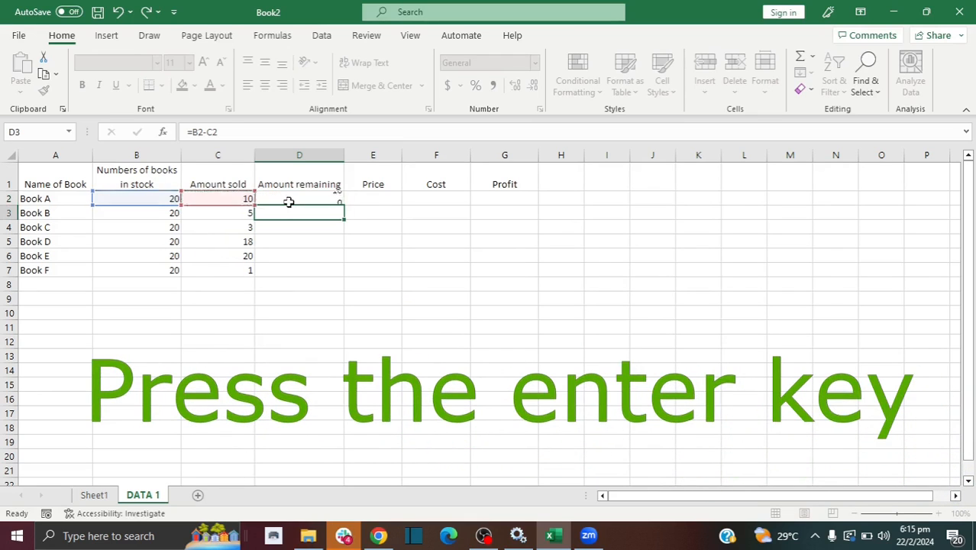
click(333, 200)
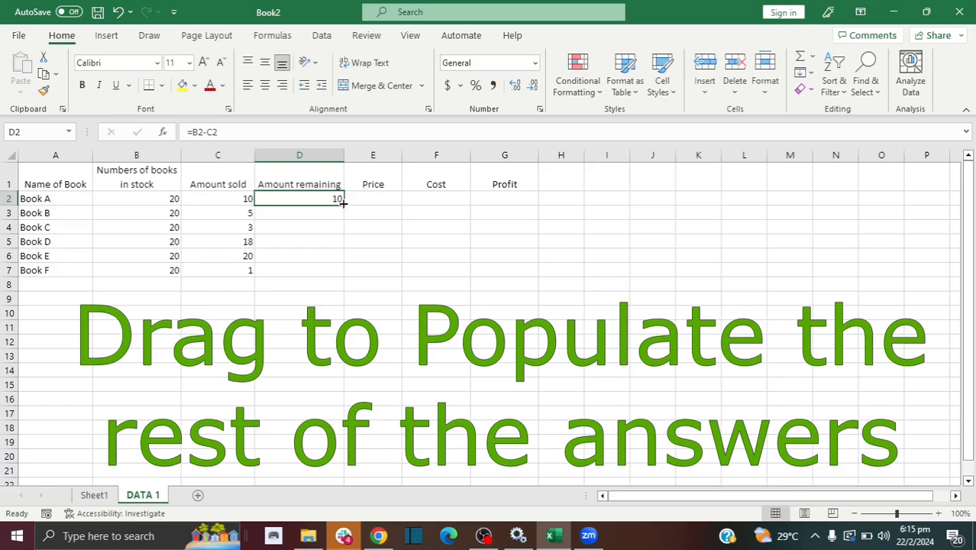
drag(342, 204, 342, 275)
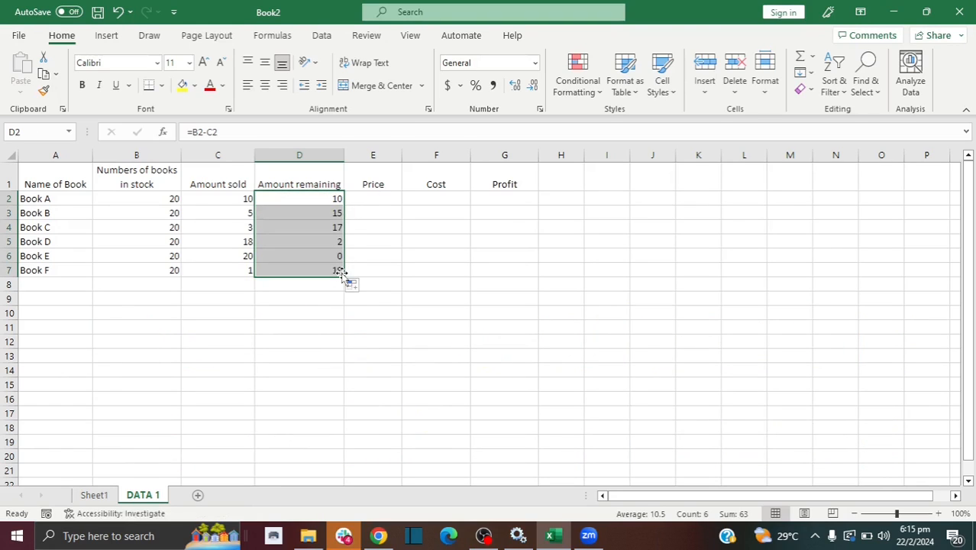
Check the amount remaining formulas in cells D2 to D7 against each book's stock and amount sold.
click(157, 214)
click(227, 214)
click(319, 213)
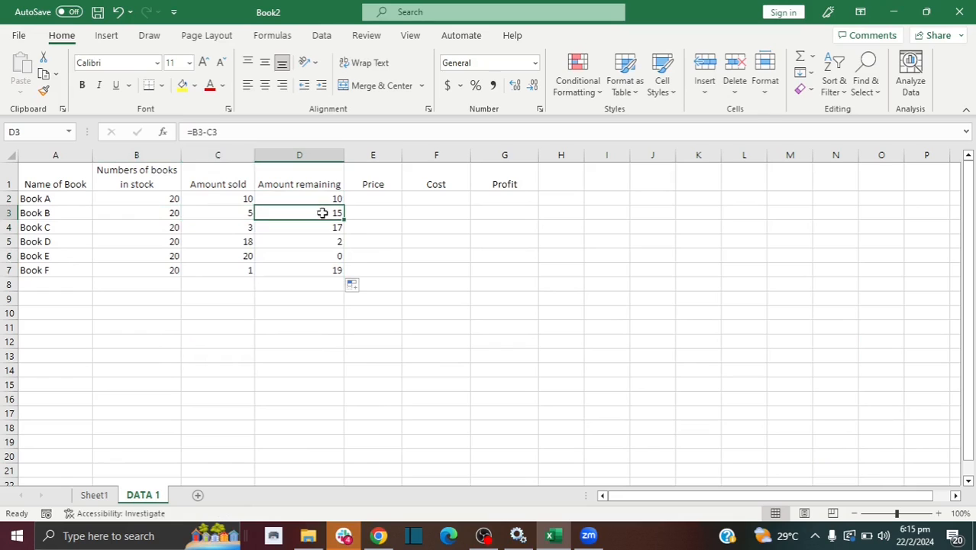
click(175, 227)
click(230, 231)
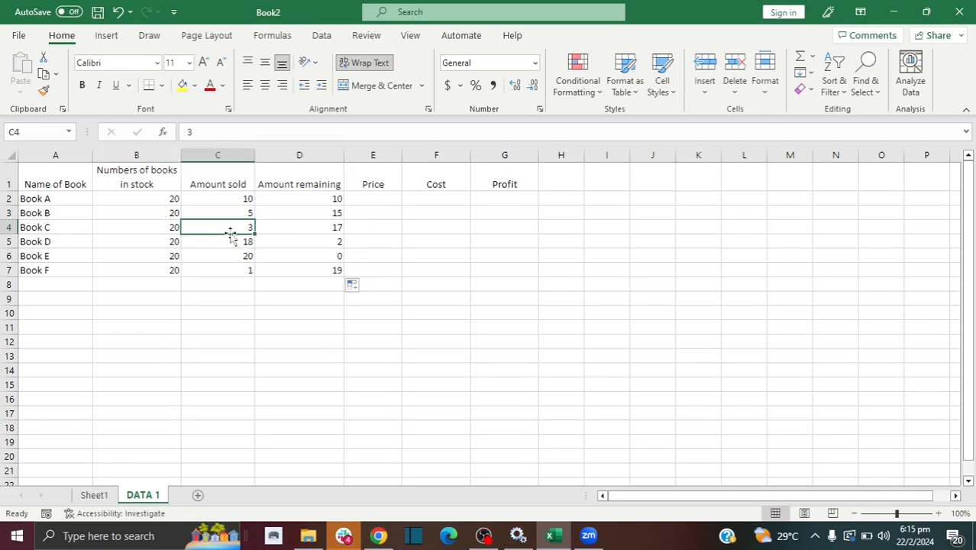
click(341, 228)
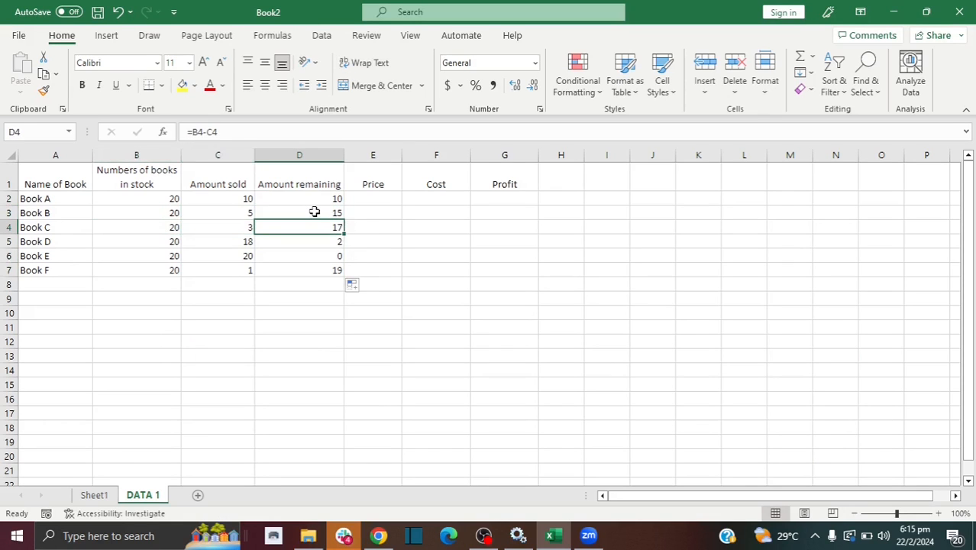
click(314, 212)
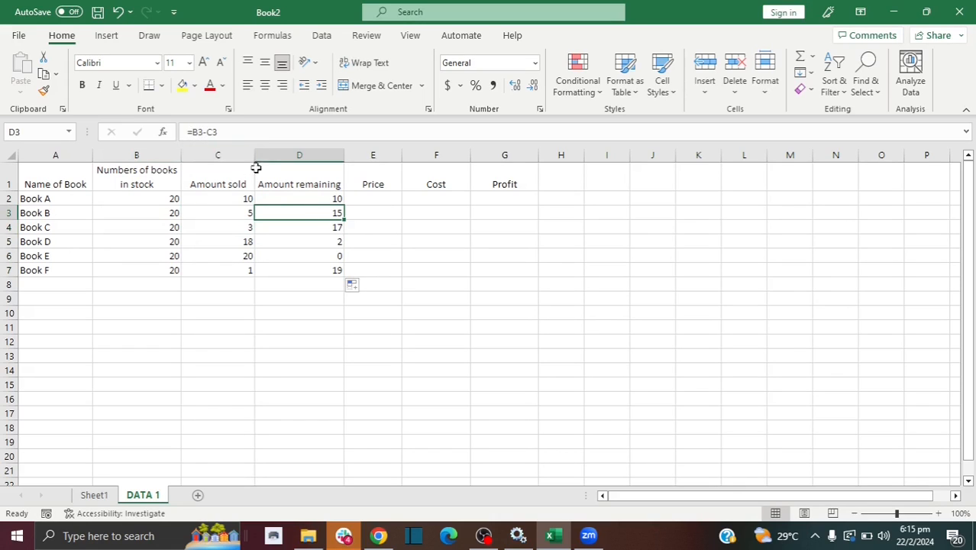
click(278, 199)
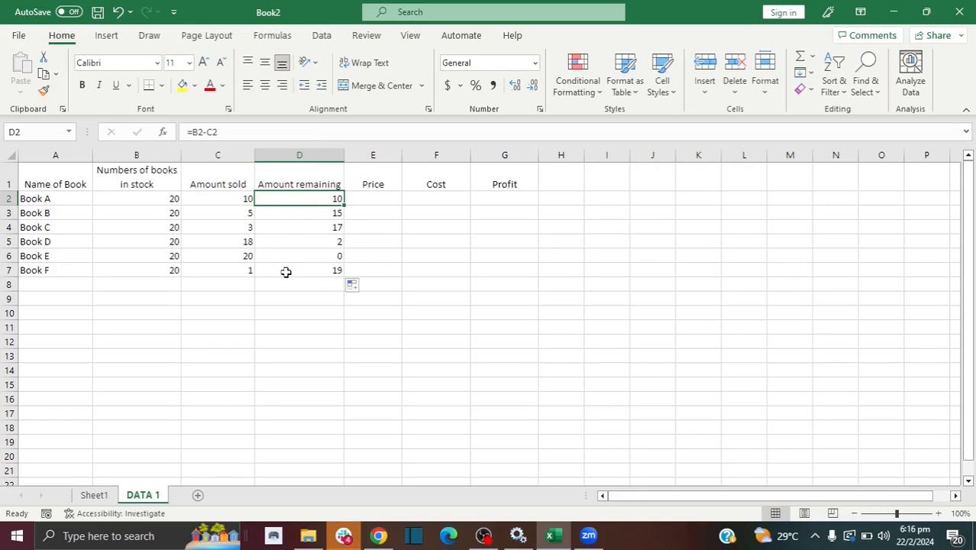
click(294, 223)
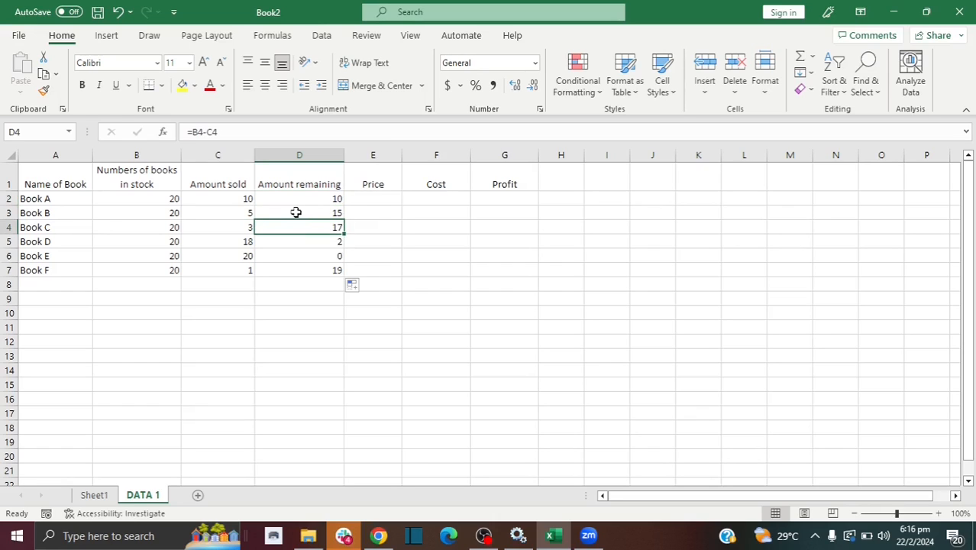
click(295, 213)
click(303, 258)
click(305, 271)
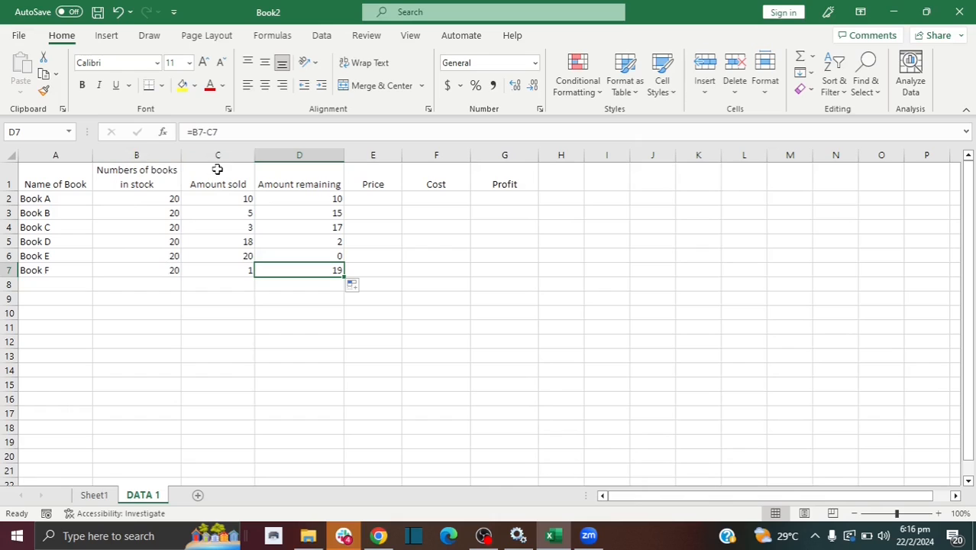
click(301, 239)
Enter the prices for Book A, Book B and Book C in cells E2 to E4 as 10, 15 and 10.
click(366, 199)
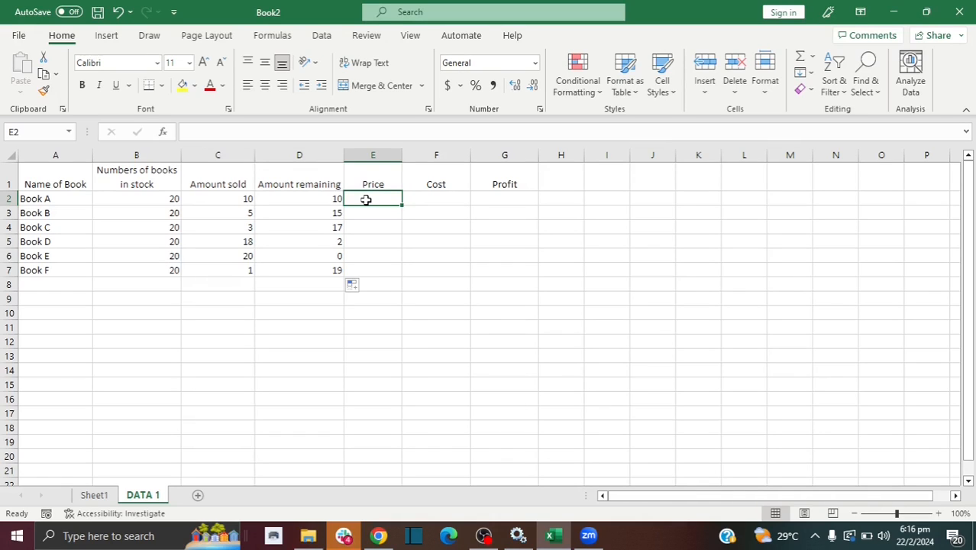
text(10)
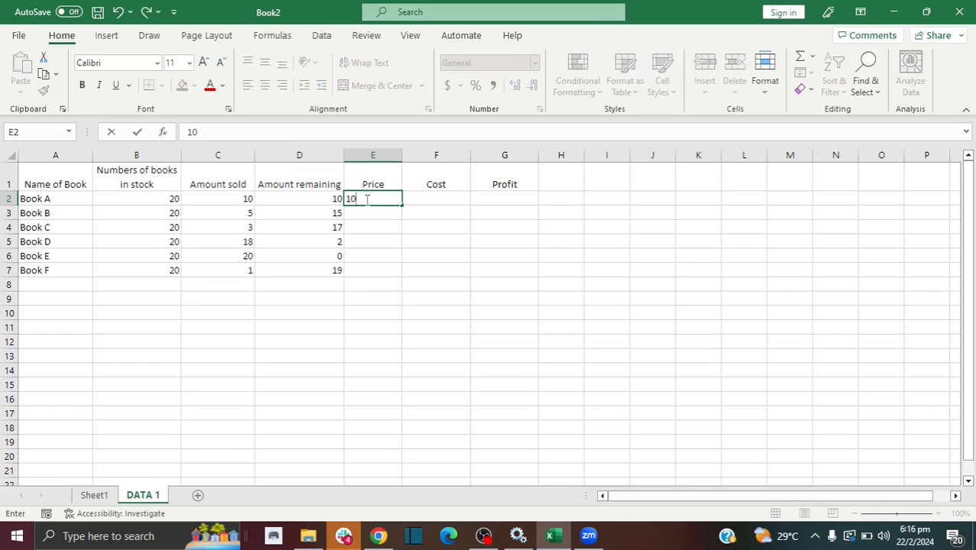
click(370, 214)
text(15)
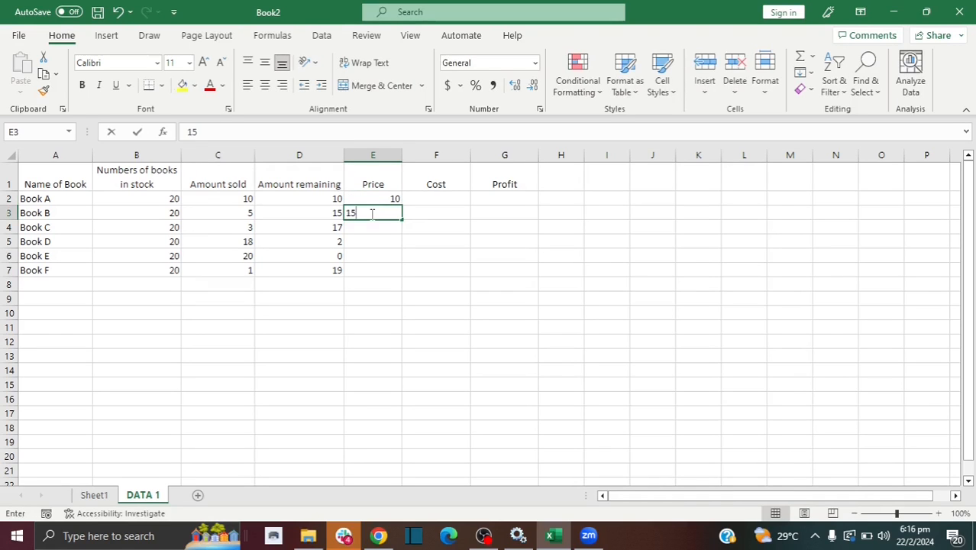
key(Return)
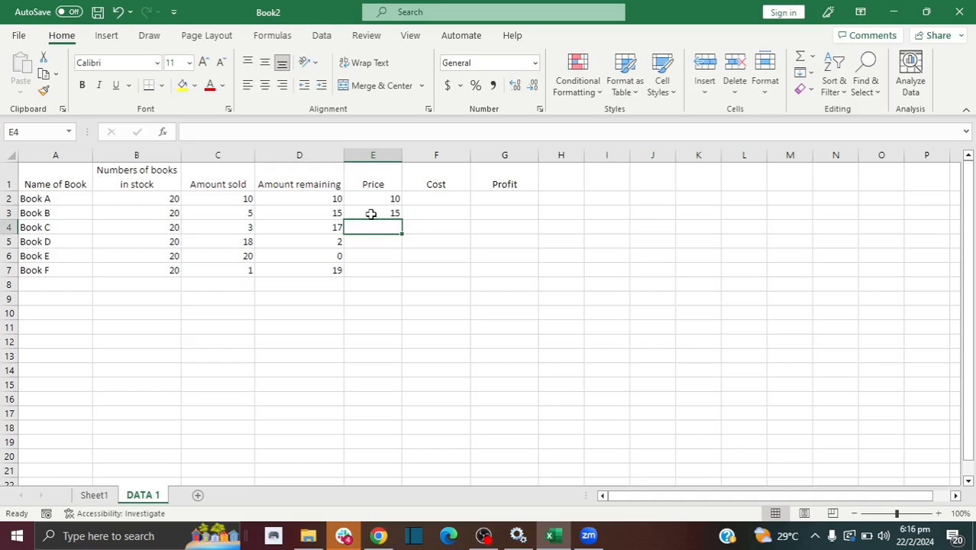
text(10)
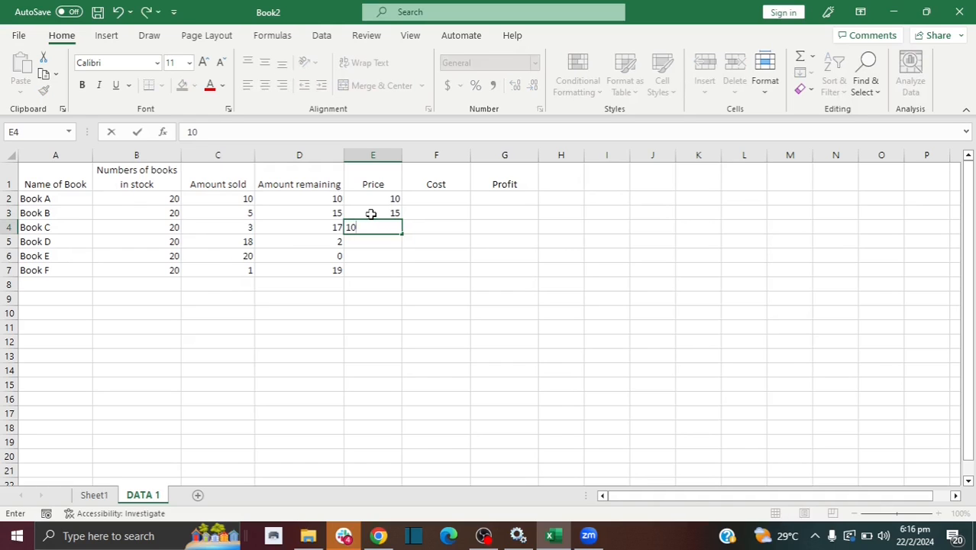
key(Return)
Enter the prices for Book D, Book E and Book F in cells E5 to E7 as 10, 20 and 15.
text(10)
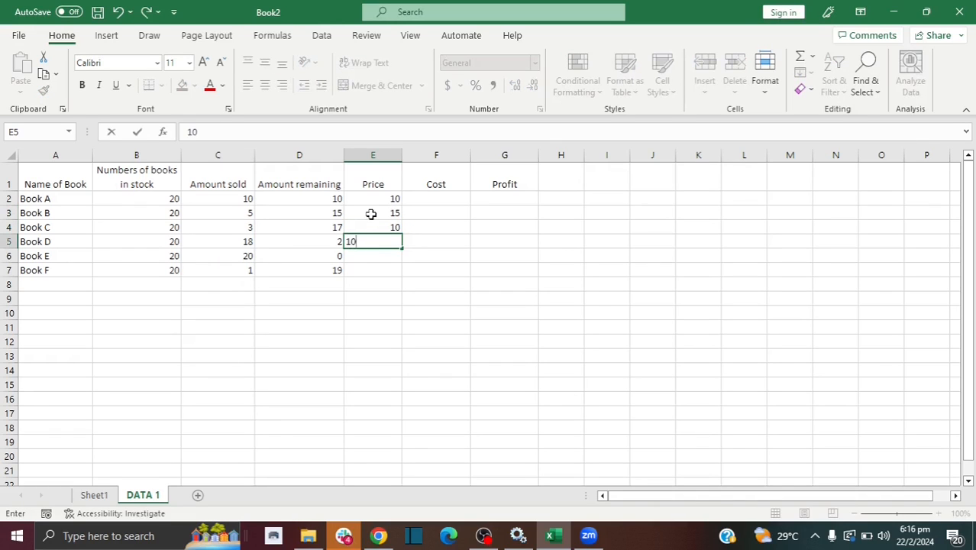
key(Return)
text(20)
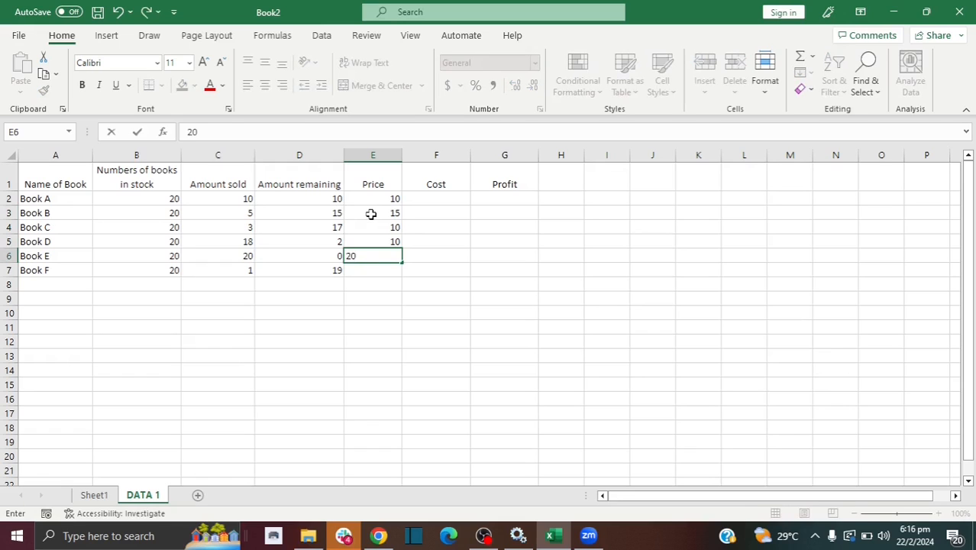
key(Return)
text(15)
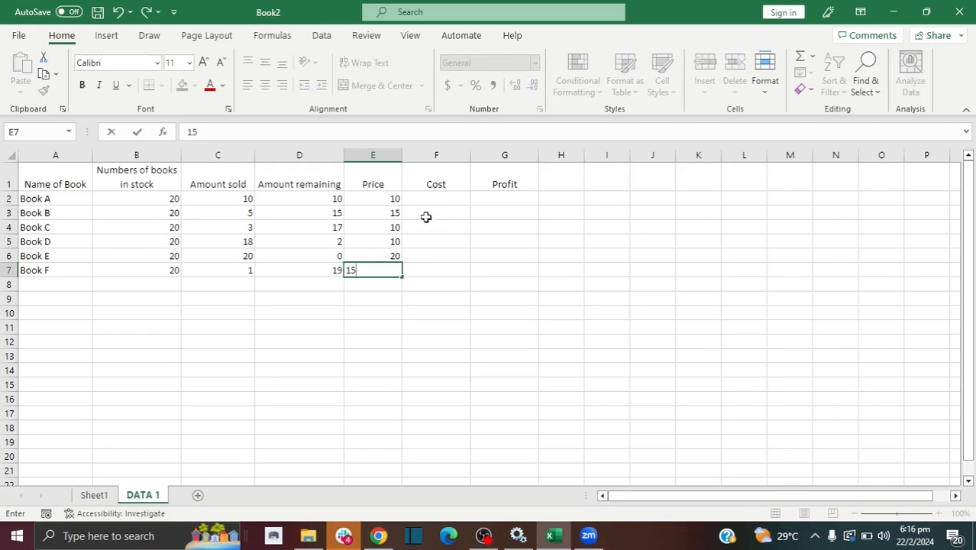
click(426, 217)
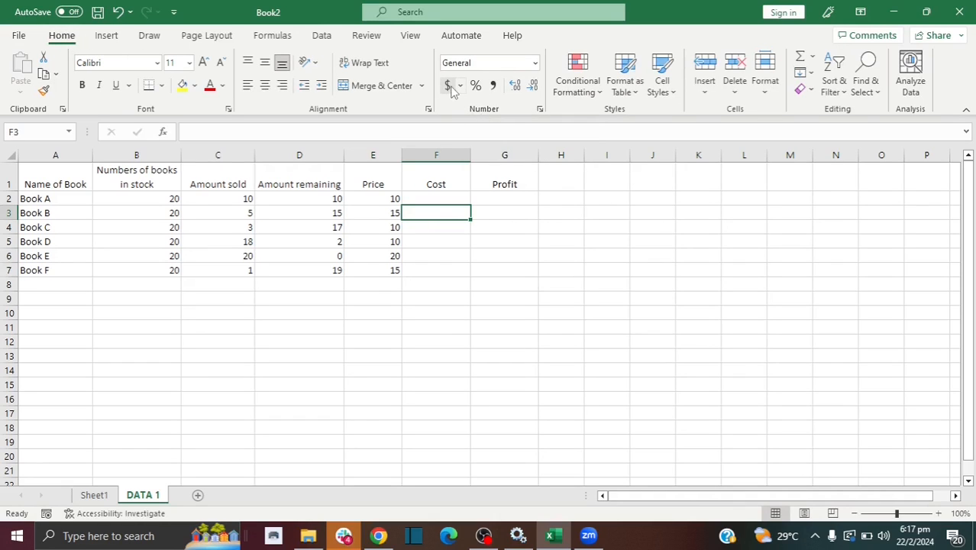
Apply the dollar Accounting format to the prices in E2:E7 and reduce them to zero decimal places.
drag(393, 200, 395, 272)
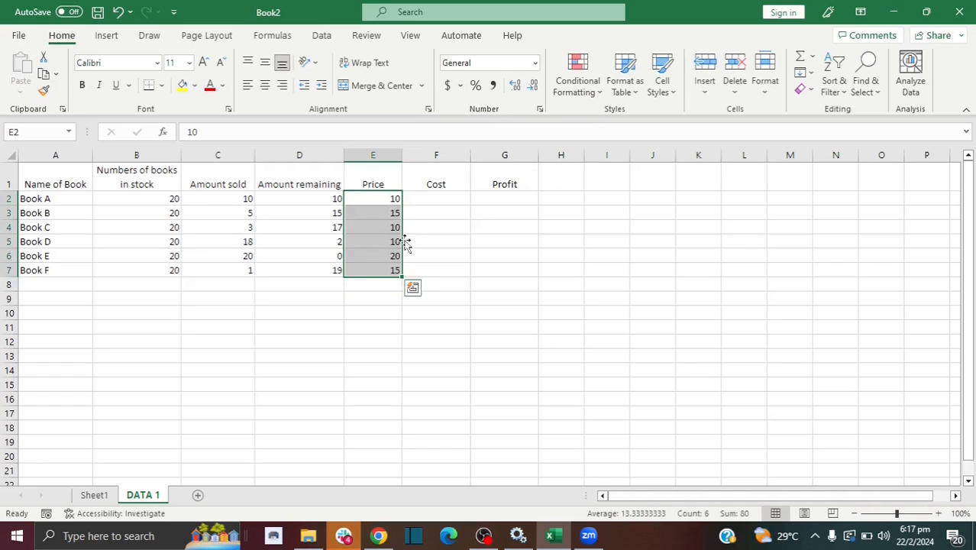
click(450, 86)
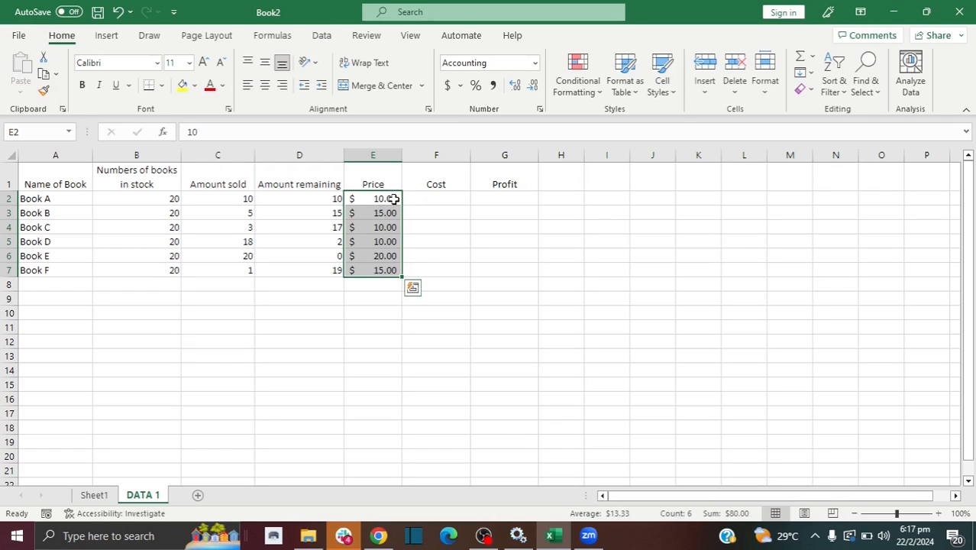
click(461, 87)
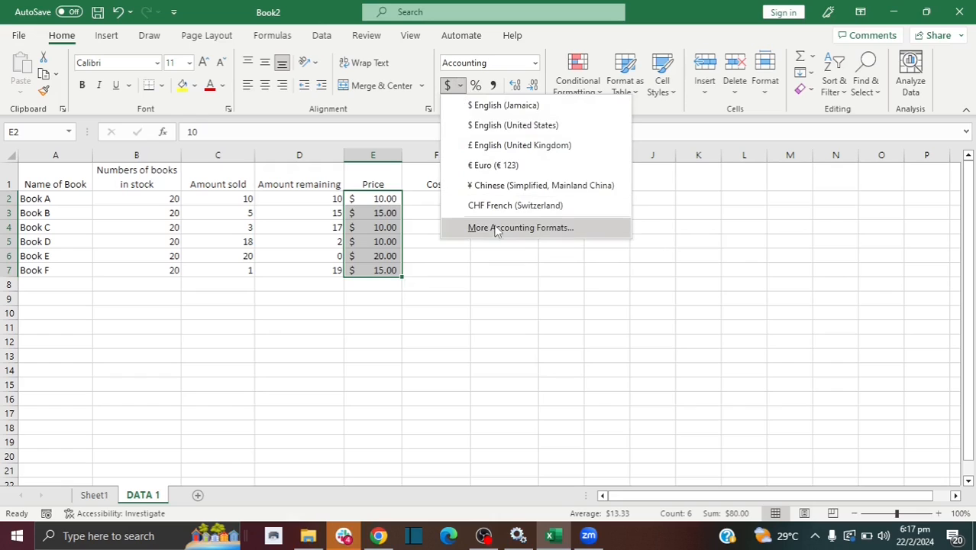
click(516, 88)
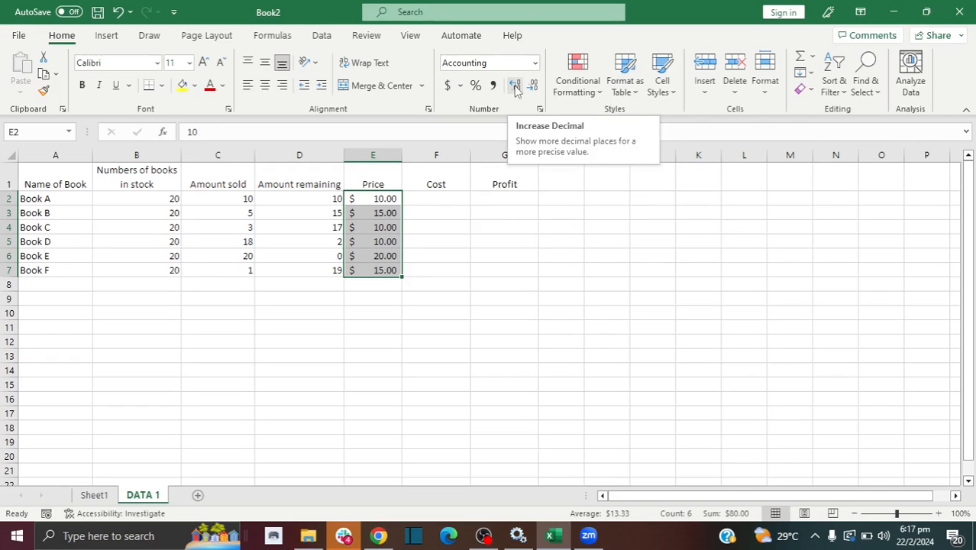
click(532, 87)
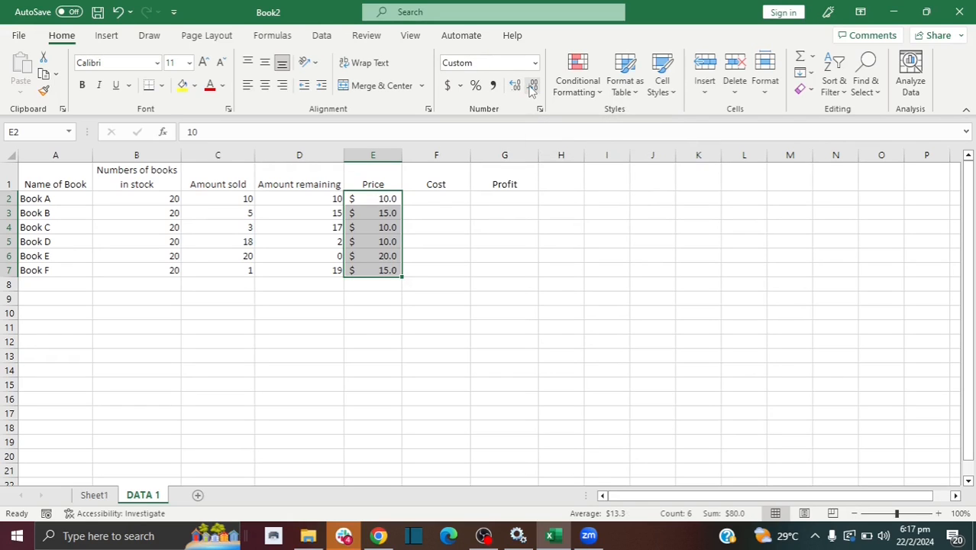
click(533, 87)
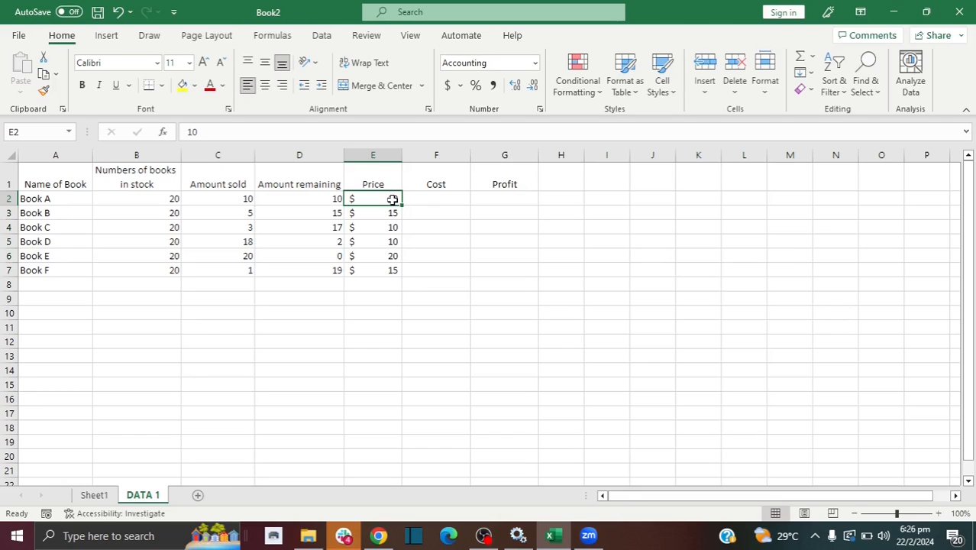
Format the prices in E2:E7 as Currency with no decimal places.
drag(378, 199, 372, 271)
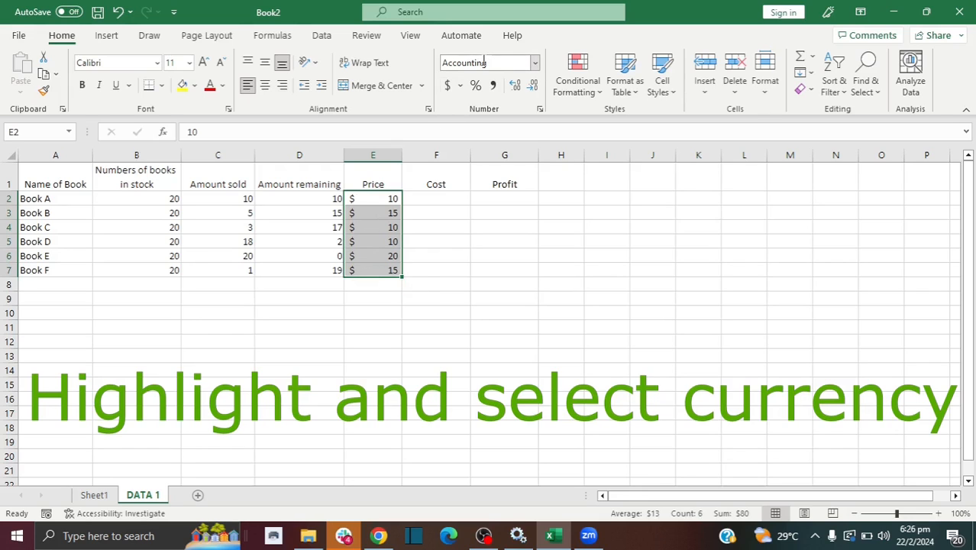
click(536, 64)
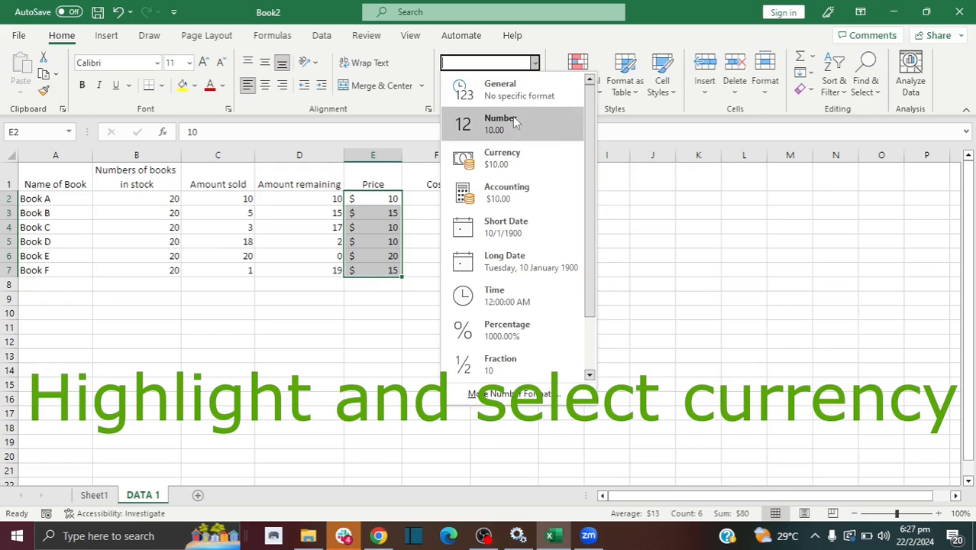
click(506, 156)
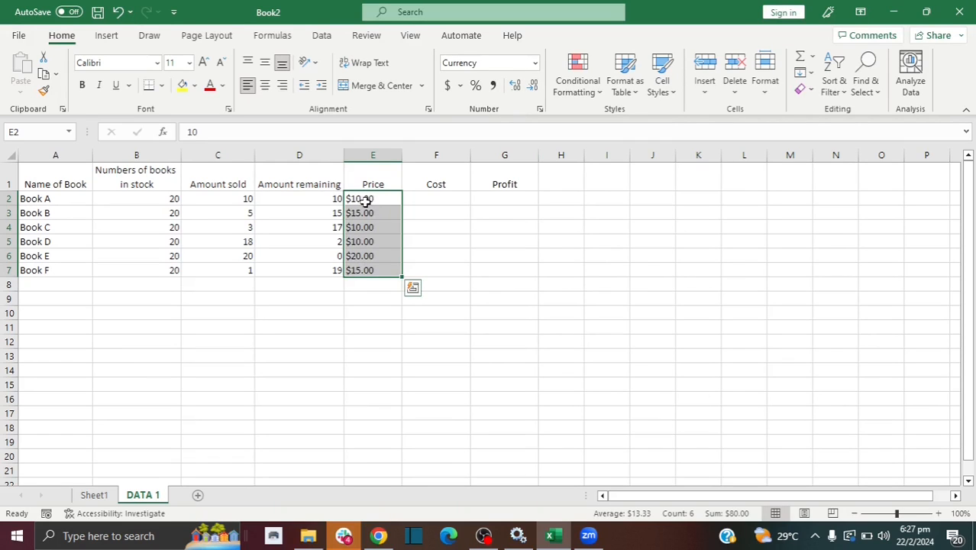
click(532, 84)
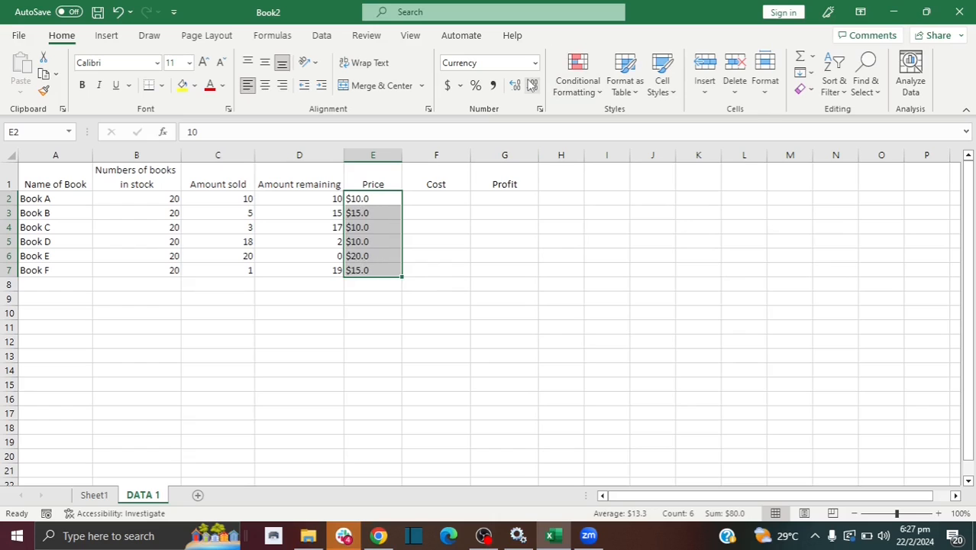
click(532, 84)
click(448, 224)
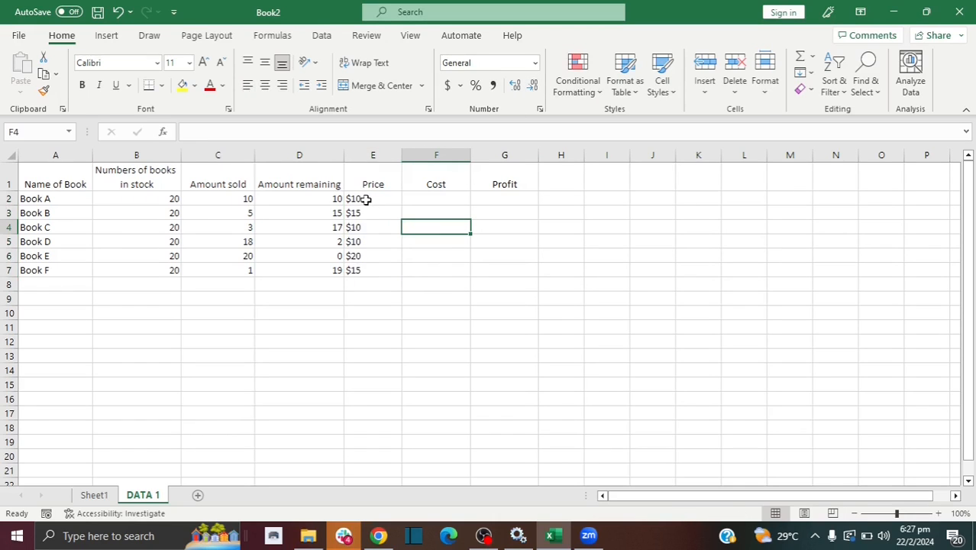
Right-align the prices in cells E2:E7.
drag(365, 200, 370, 273)
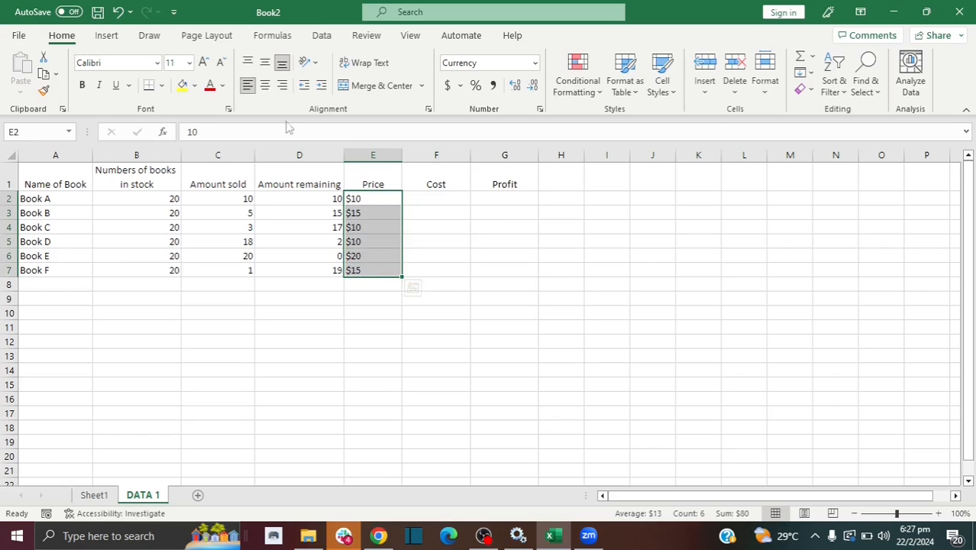
click(282, 86)
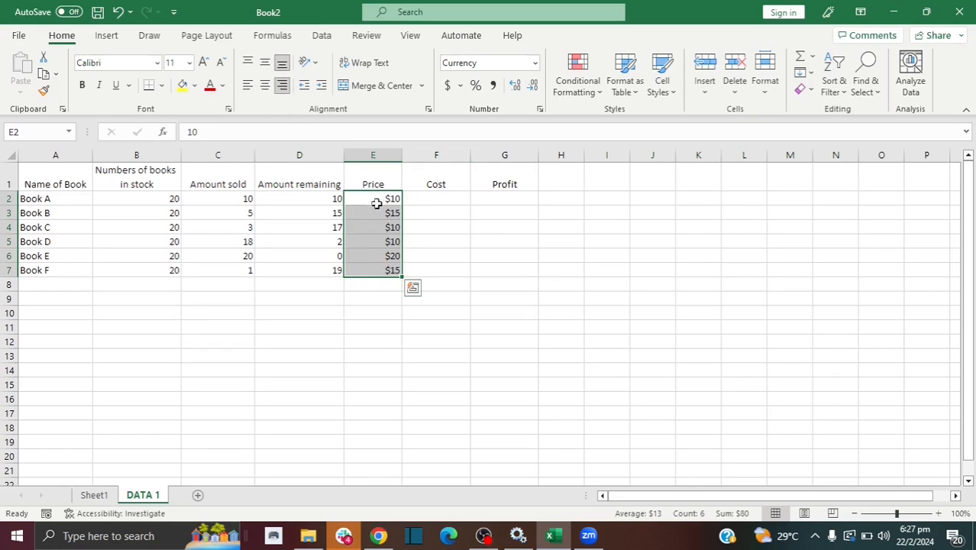
Enter the costs for Book A and Book B in cells F2 and F3 as 5 and 4.
click(437, 196)
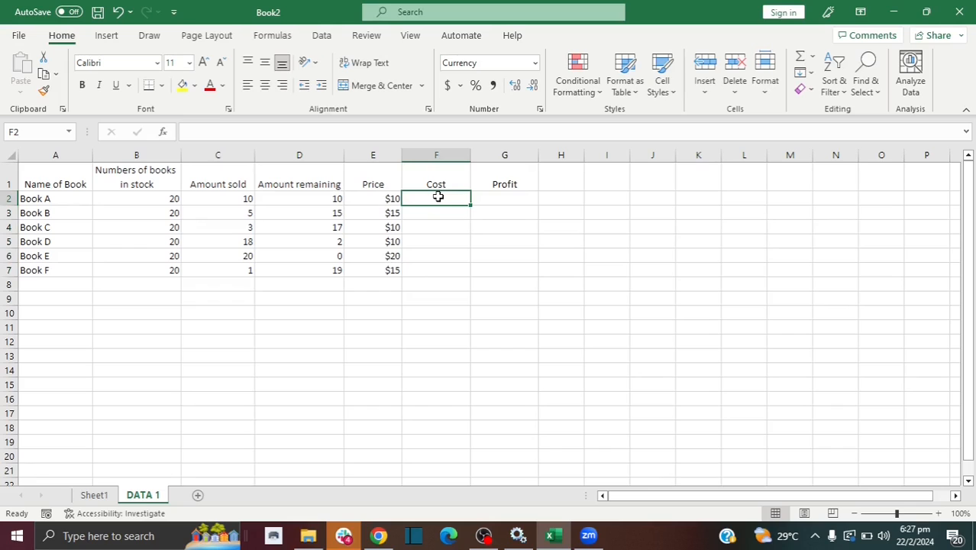
text(5)
key(Return)
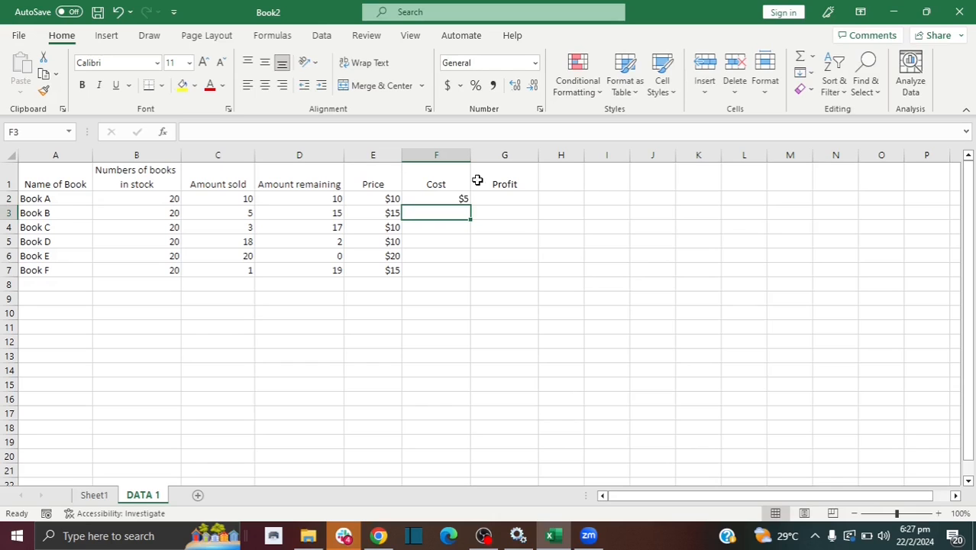
text(4)
key(Return)
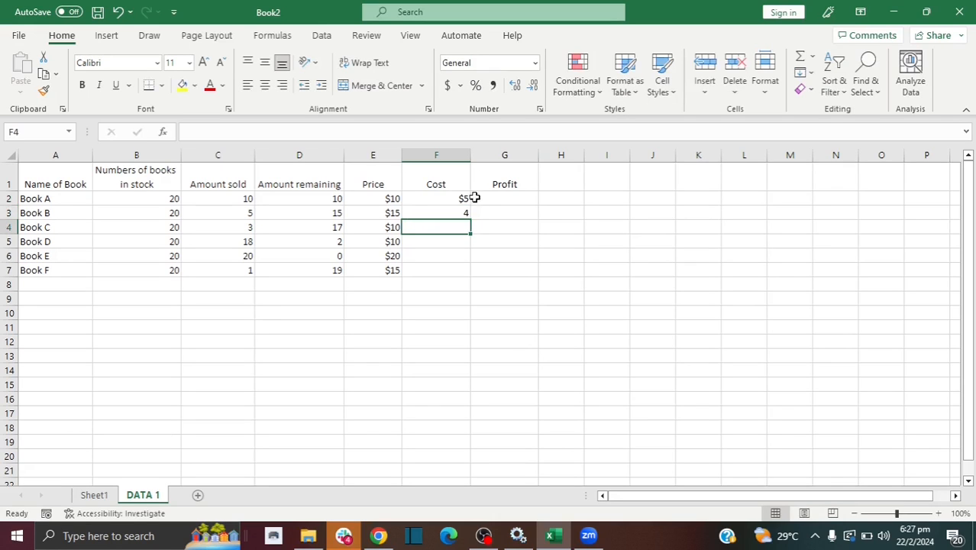
Format the Cost cells F2:F8 as Currency with no decimal places.
drag(463, 200, 458, 284)
click(535, 65)
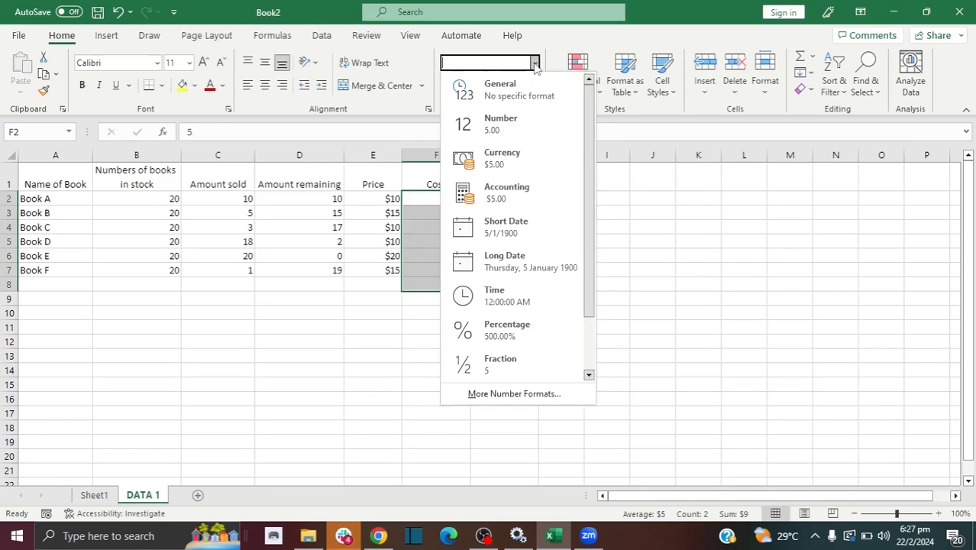
click(495, 160)
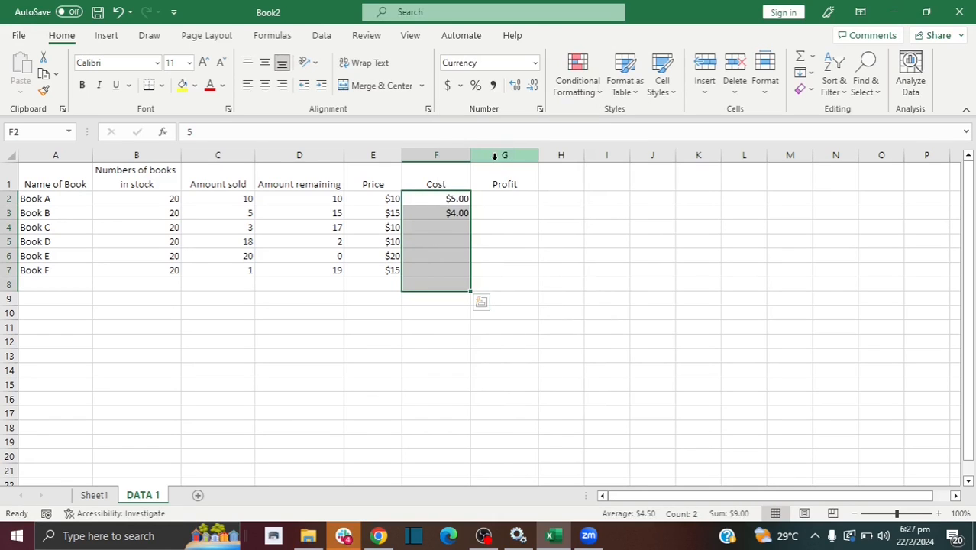
click(533, 86)
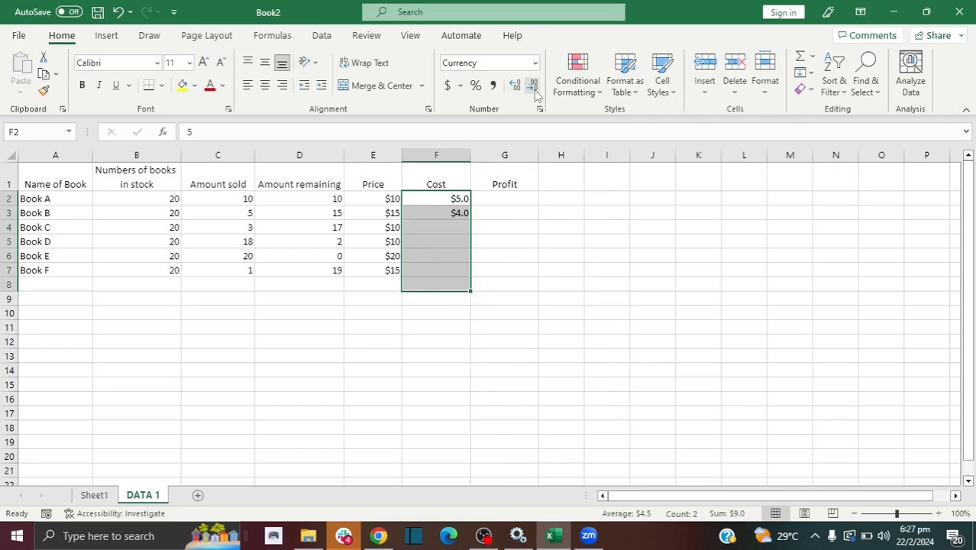
click(533, 87)
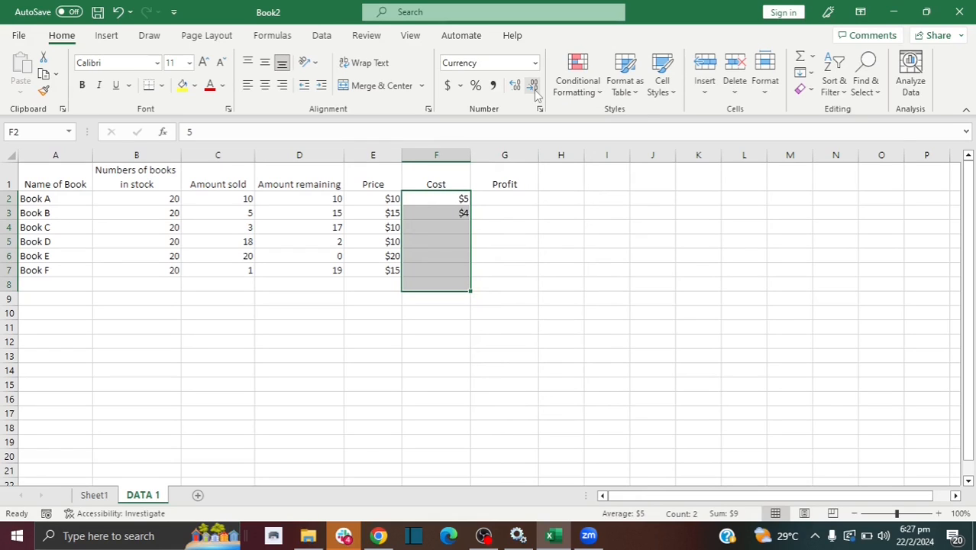
Enter the costs for Book C, Book D, Book E and Book F in cells F4 to F7 as 6, 8, 9 and 7.
click(454, 227)
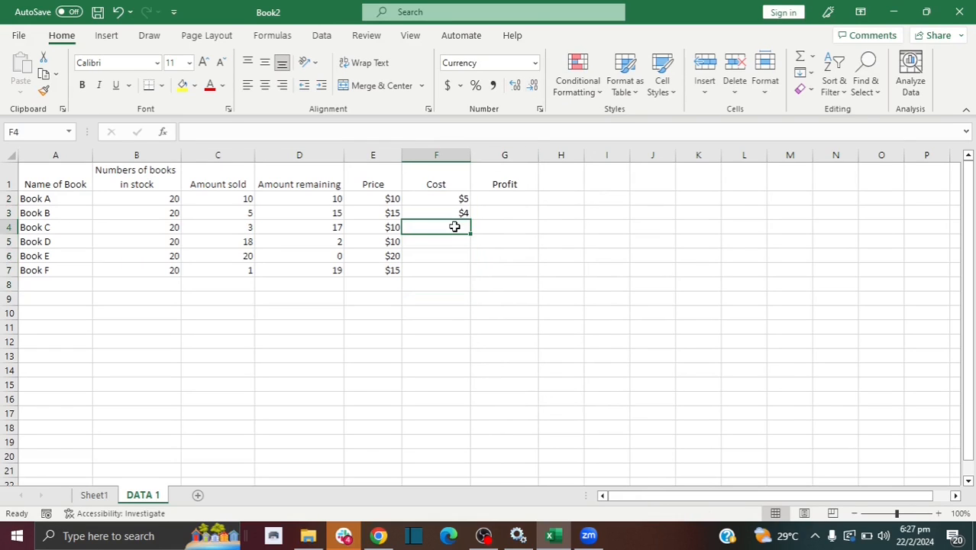
text(6)
key(Return)
text(8)
key(Return)
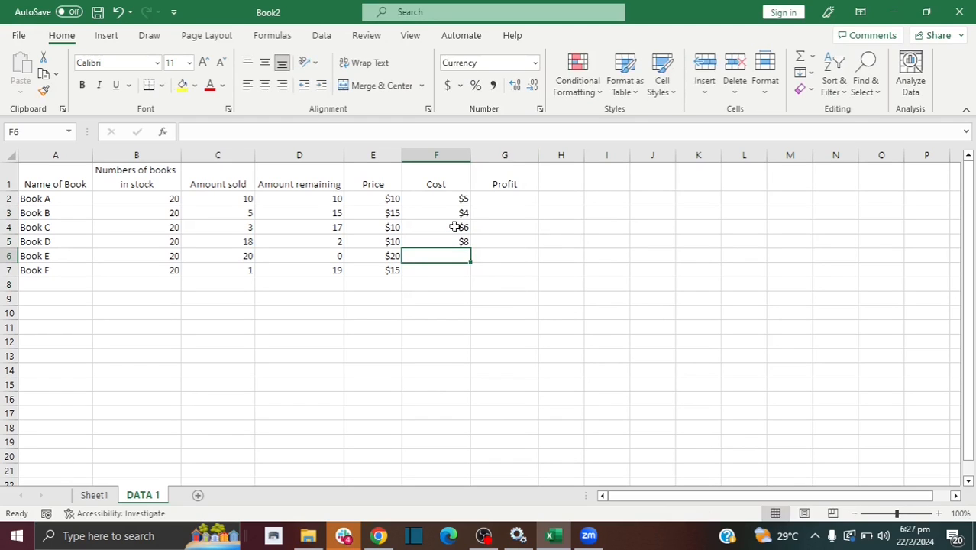
text(9)
key(Return)
text(7)
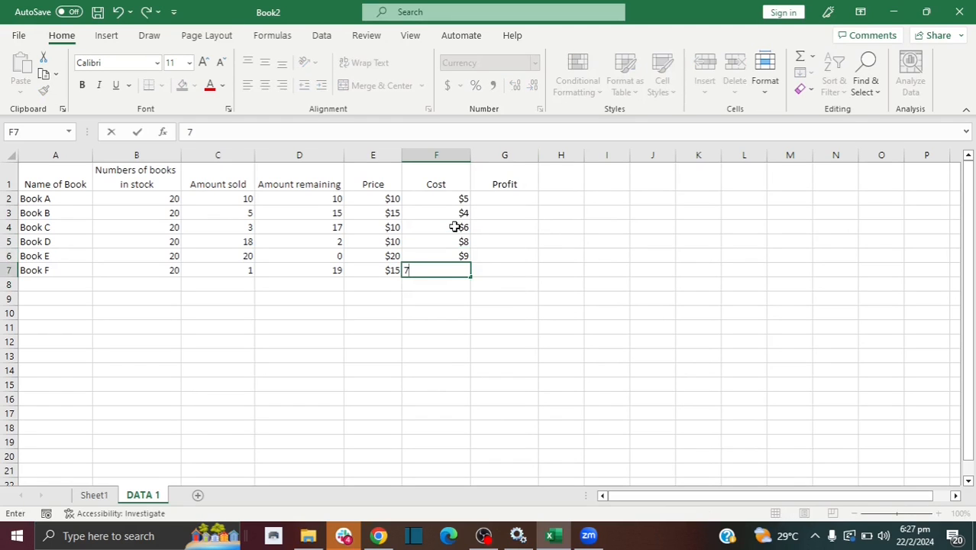
click(498, 252)
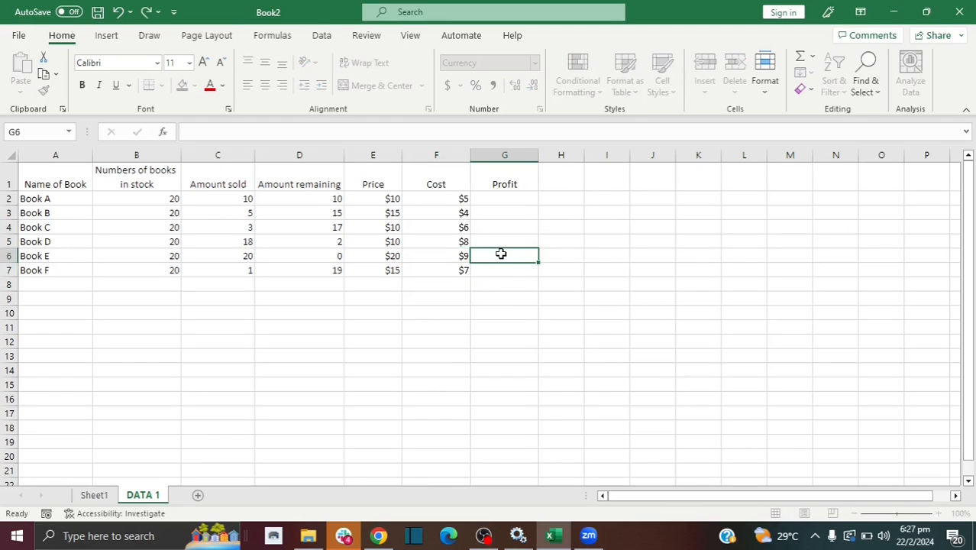
Calculate Book A's profit in cell G2 as price minus cost with the formula =E2-F2.
click(500, 197)
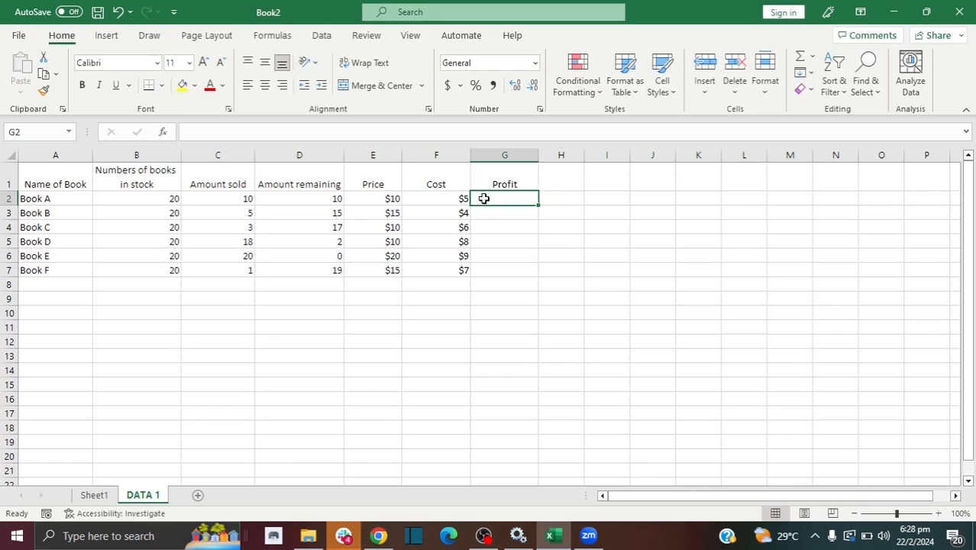
text(=)
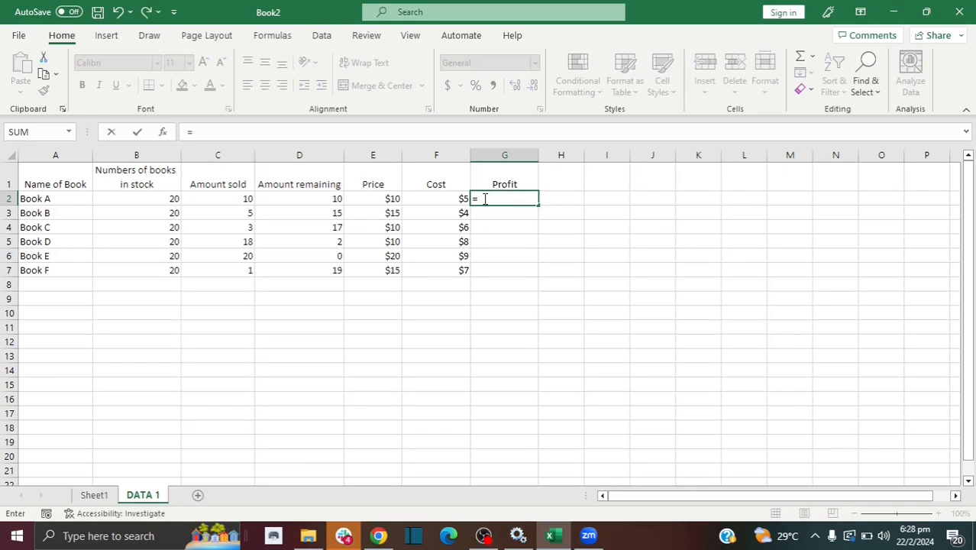
click(387, 199)
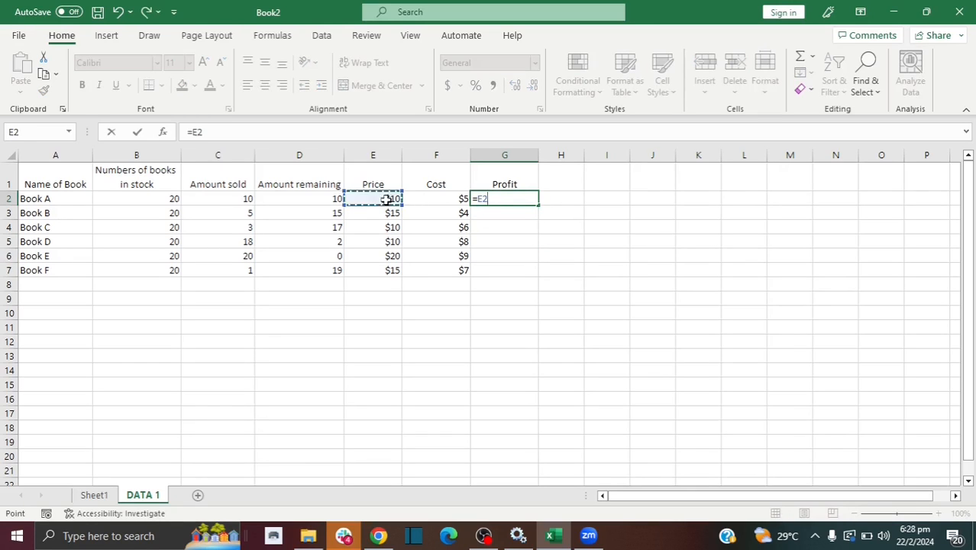
text(-)
click(451, 199)
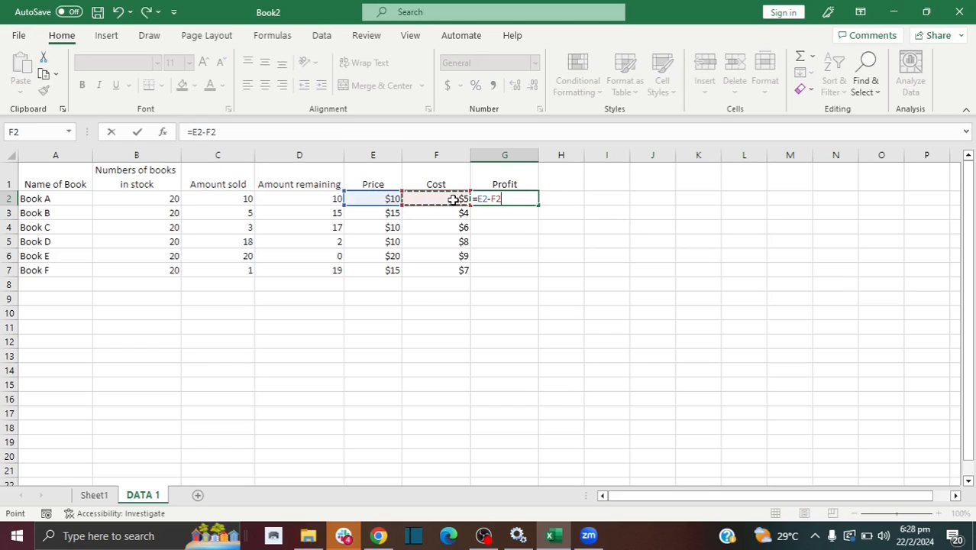
key(Return)
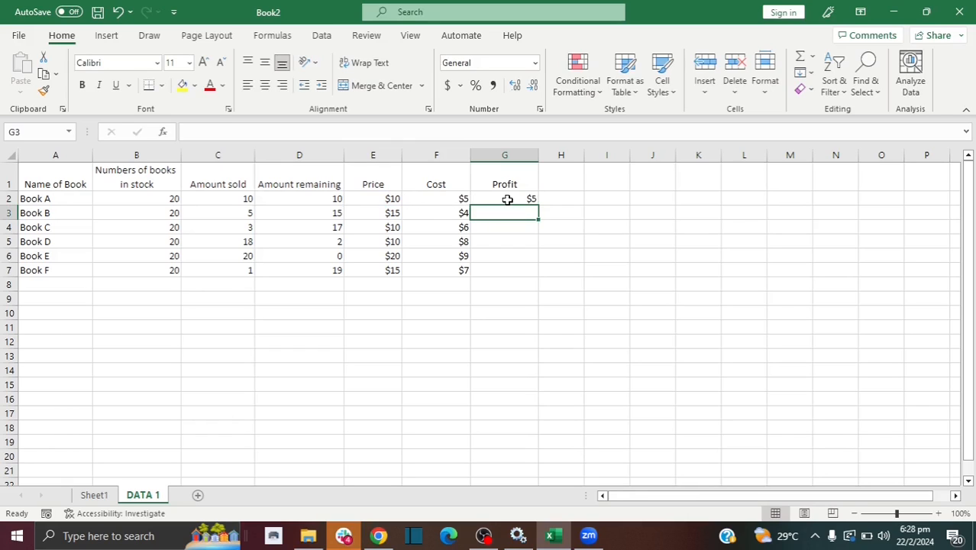
Fill the profit formula from G2 down to G7 for the remaining books and check the copied formulas.
click(519, 200)
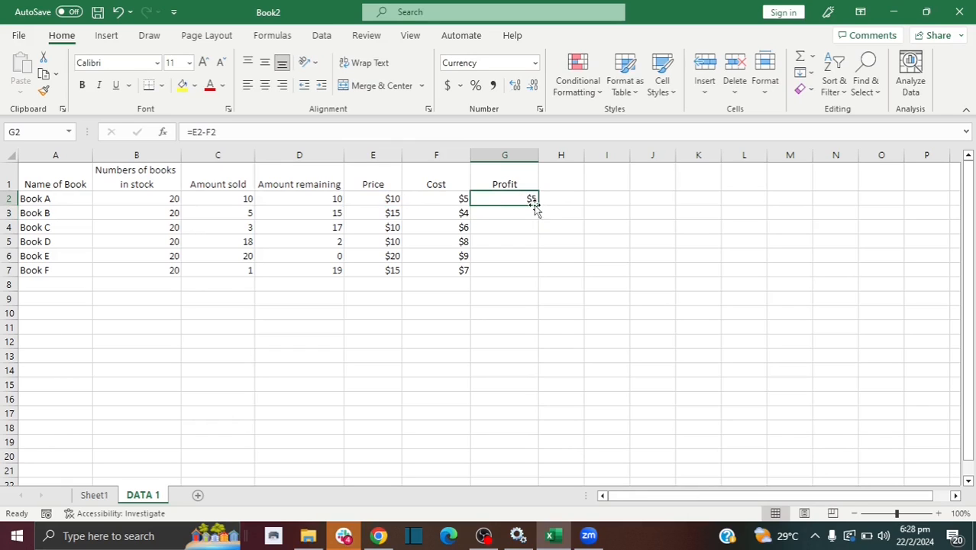
drag(539, 203, 537, 279)
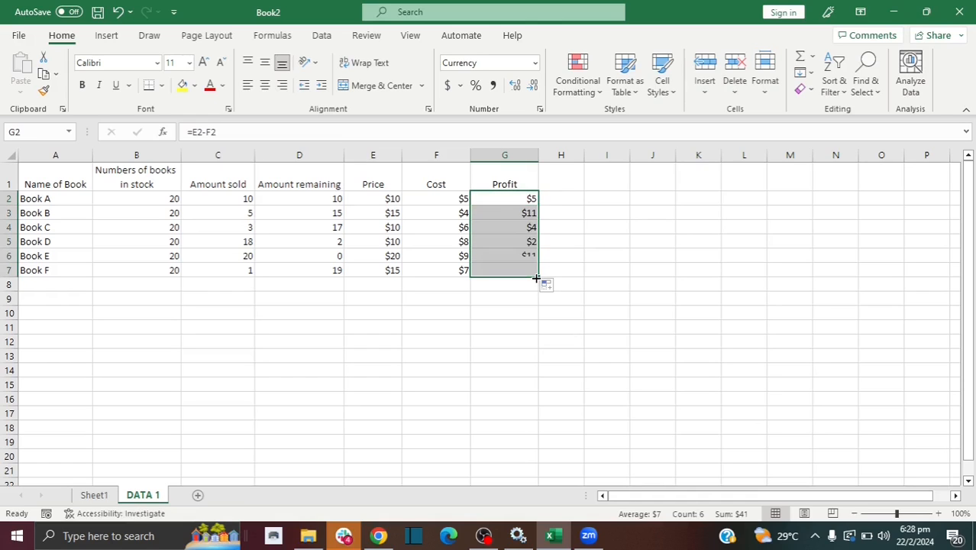
click(500, 225)
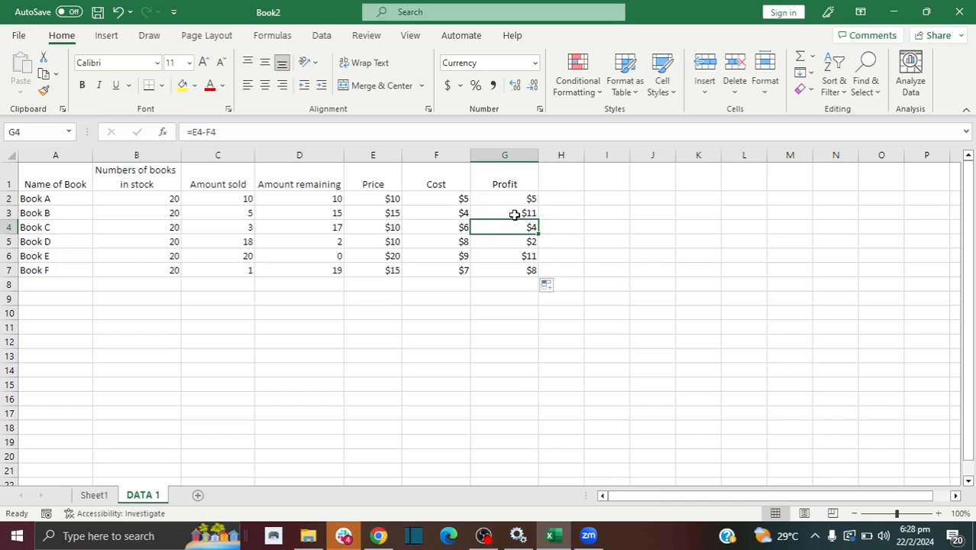
click(517, 258)
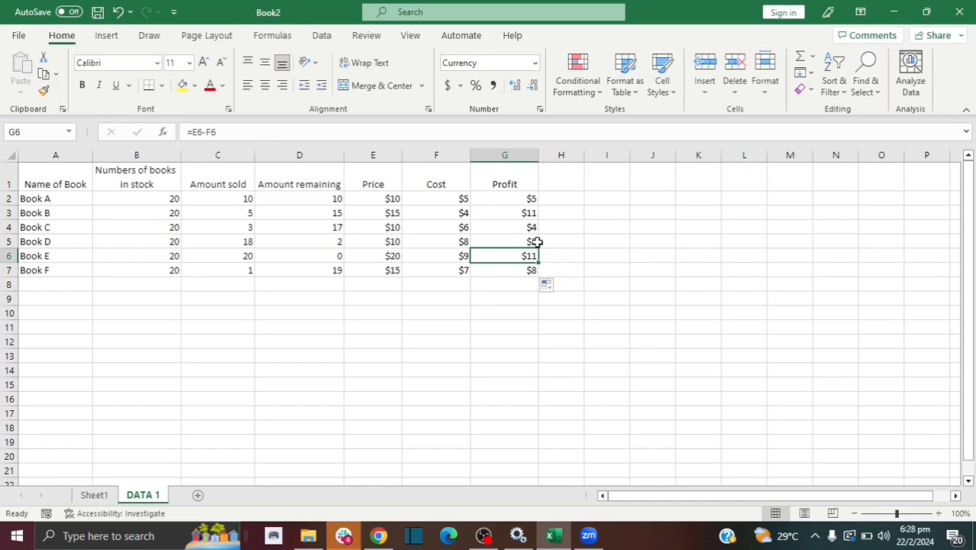
click(334, 252)
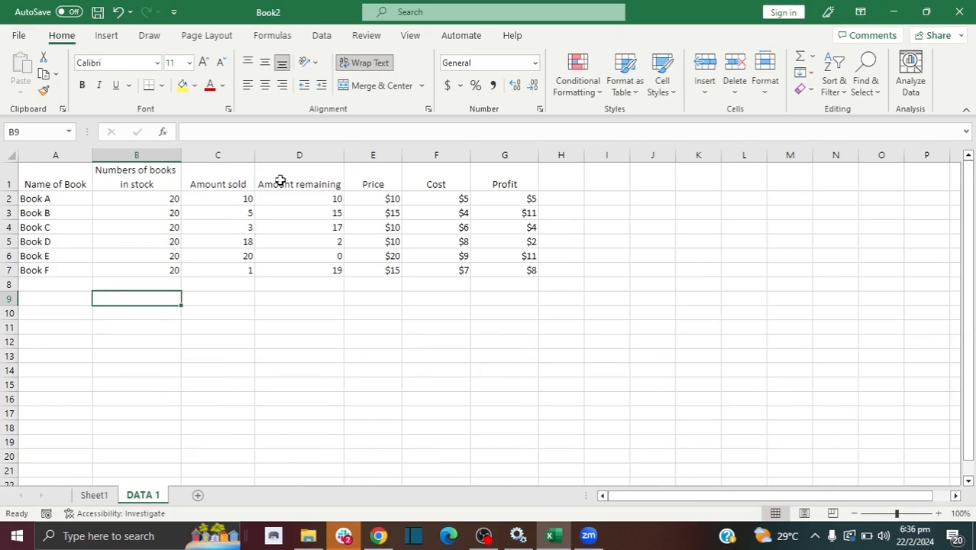
Enter the row label Total in cell A9 below the list of books.
click(69, 308)
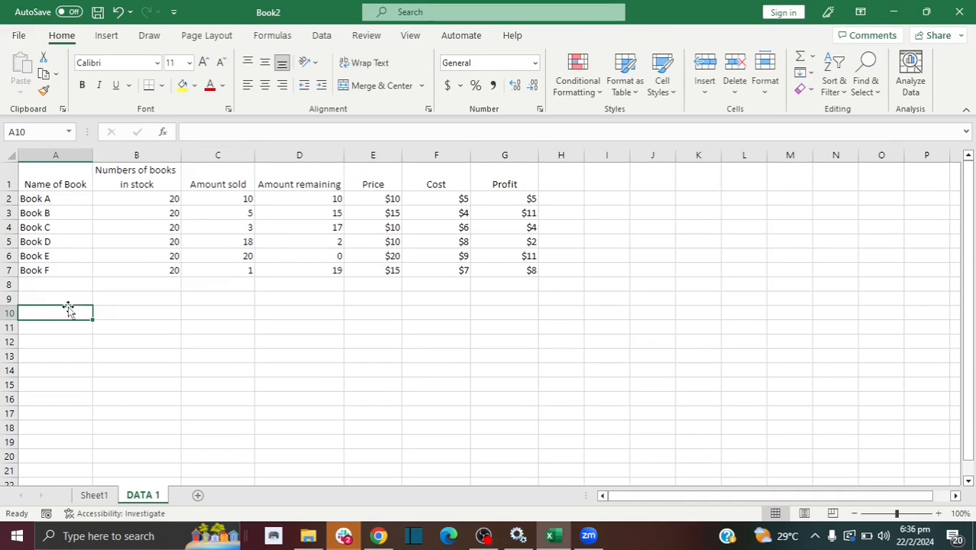
click(42, 298)
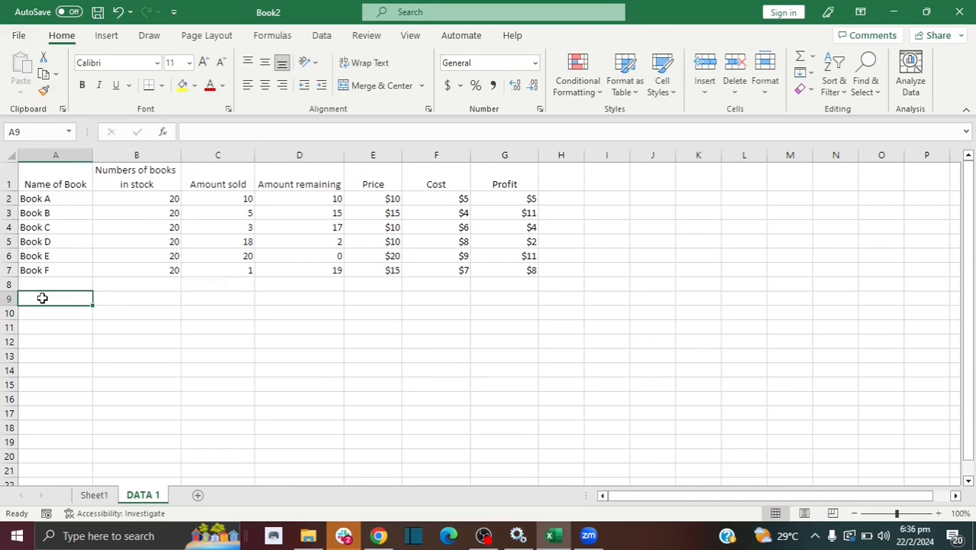
text(Tota)
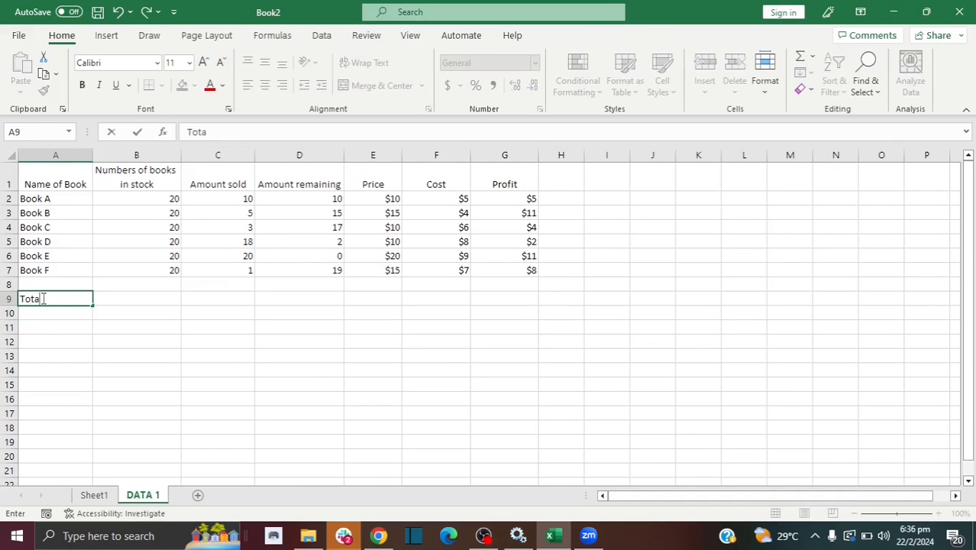
text(l)
Total the numbers of books in stock in cell B9 with a SUM formula over B2:B7.
click(154, 298)
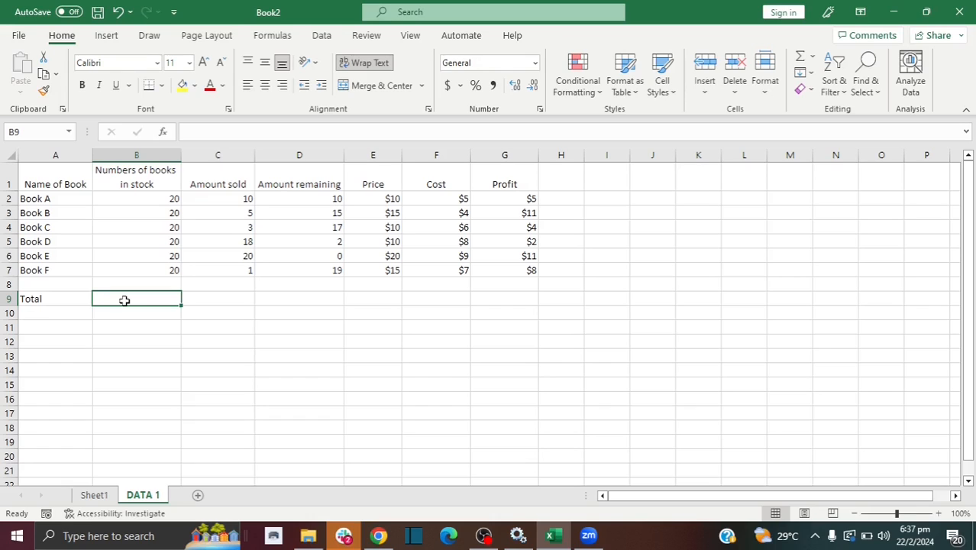
text(=)
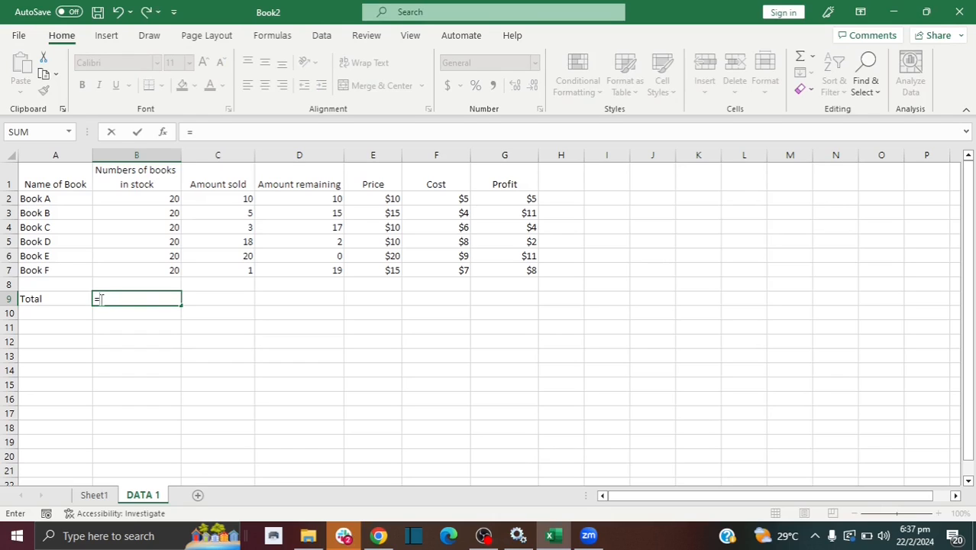
text(sum)
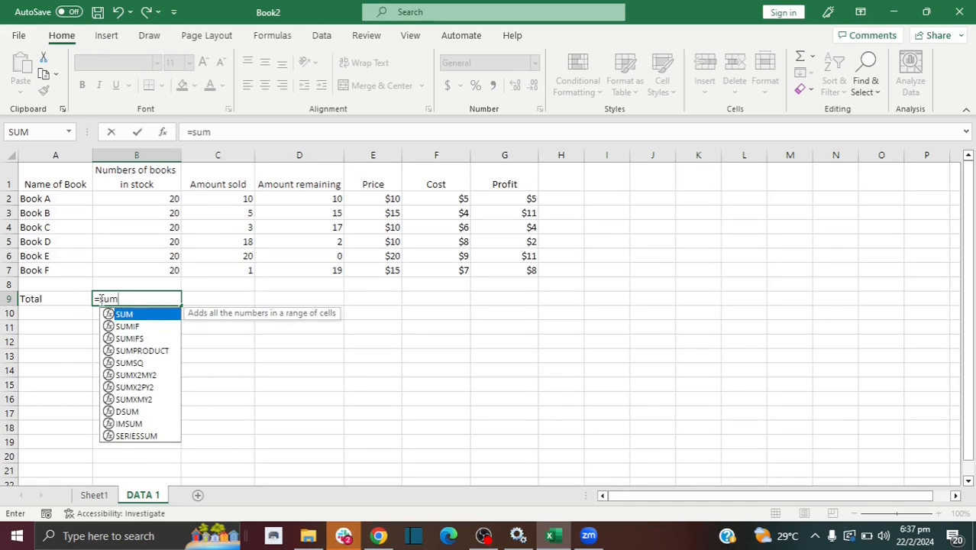
text(()
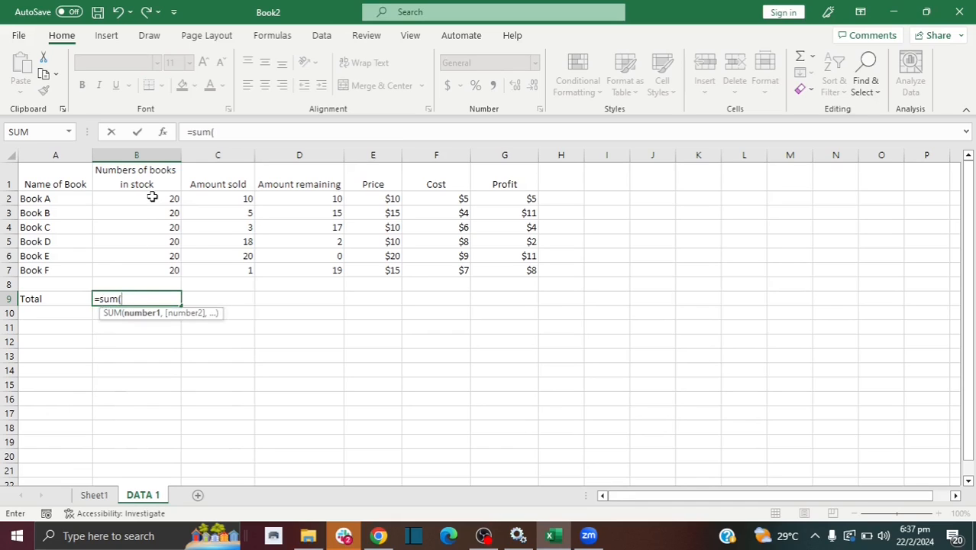
drag(152, 197, 157, 273)
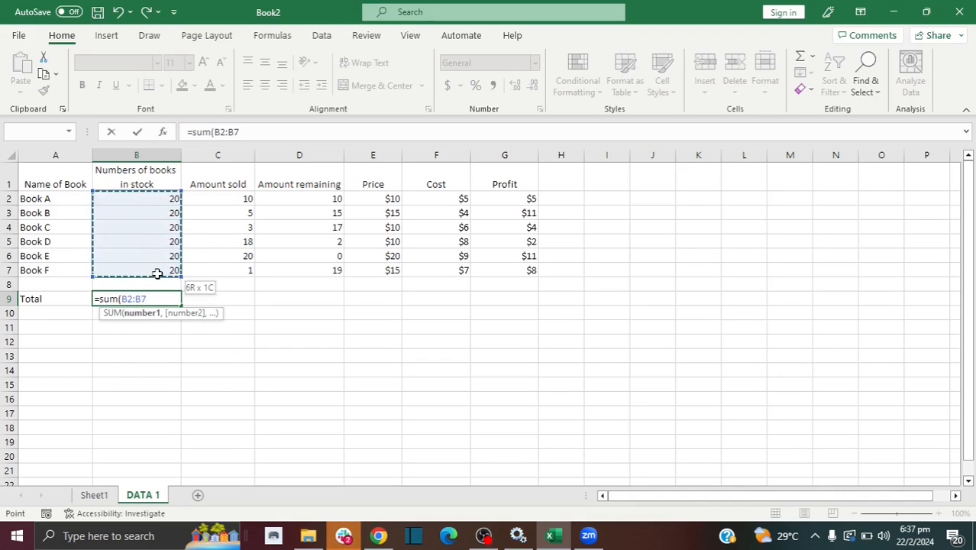
mouse_move(157, 274)
mouse_down()
mouse_move(153, 187)
mouse_move(153, 269)
mouse_up()
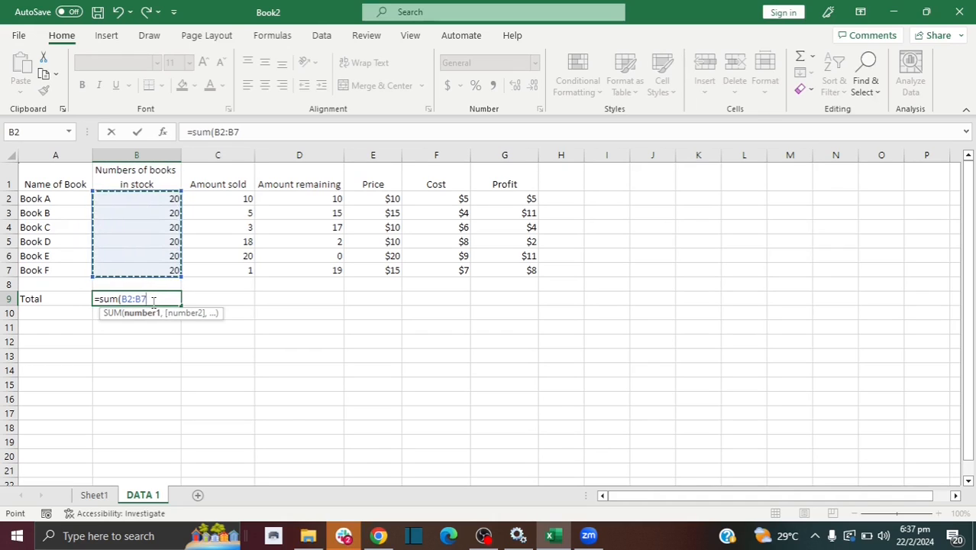
key(Return)
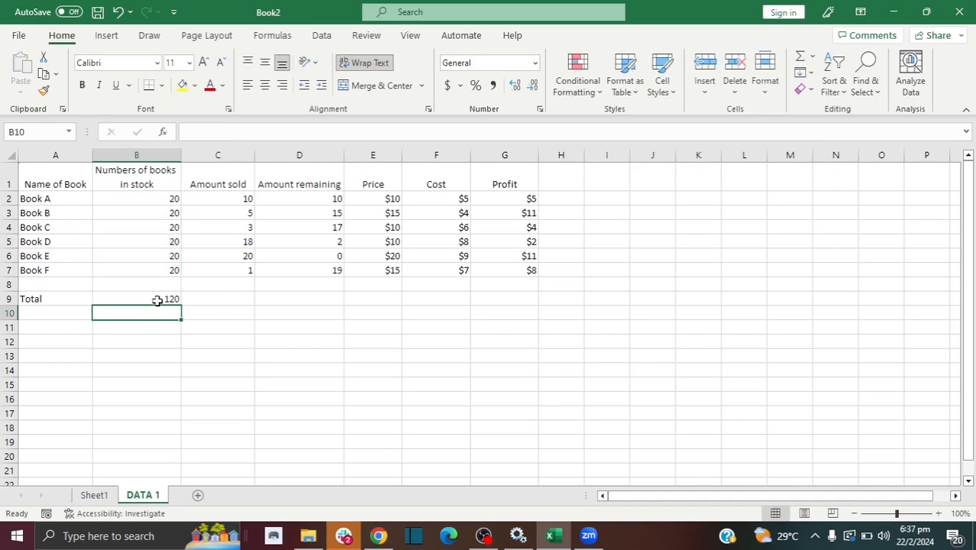
click(160, 299)
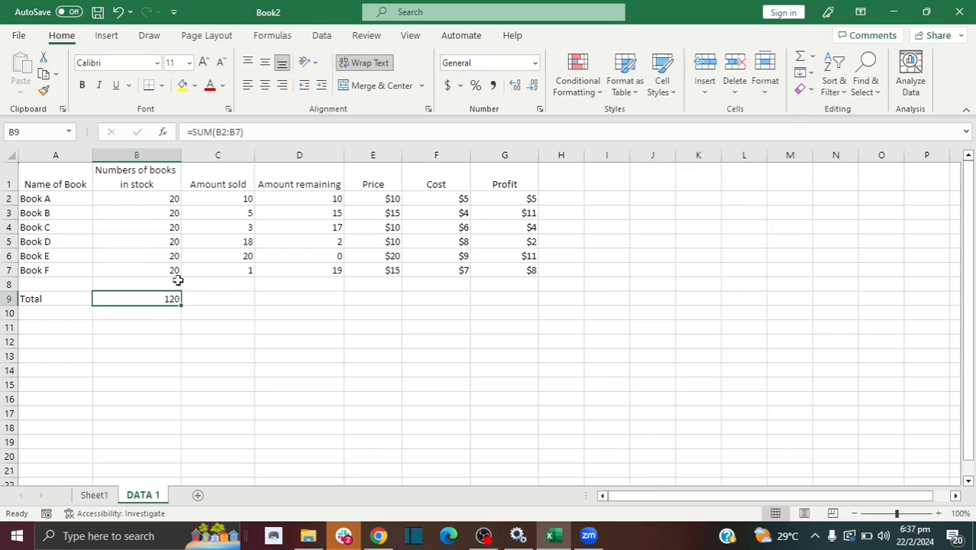
Enter a SUM formula over C2:C7 in cell C9 and clear the cell again.
click(195, 297)
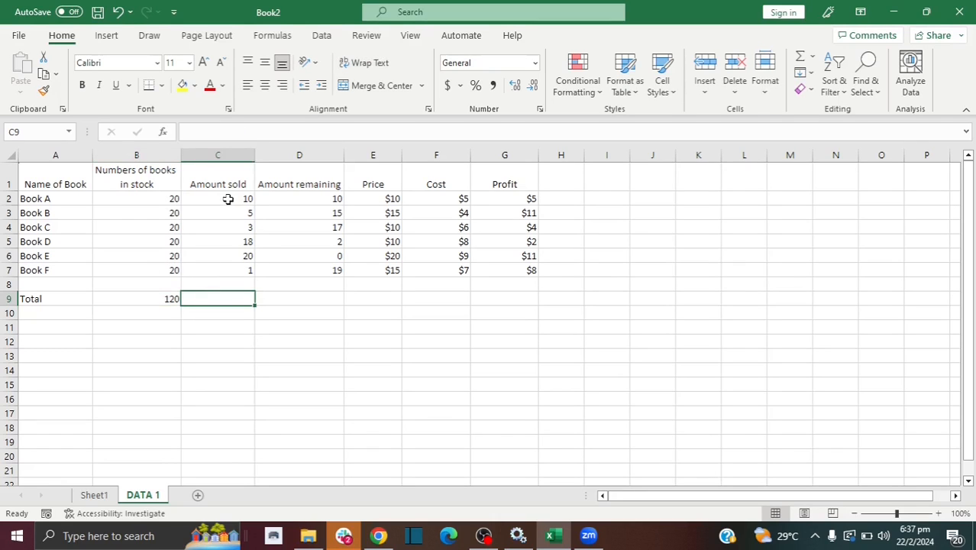
text(=)
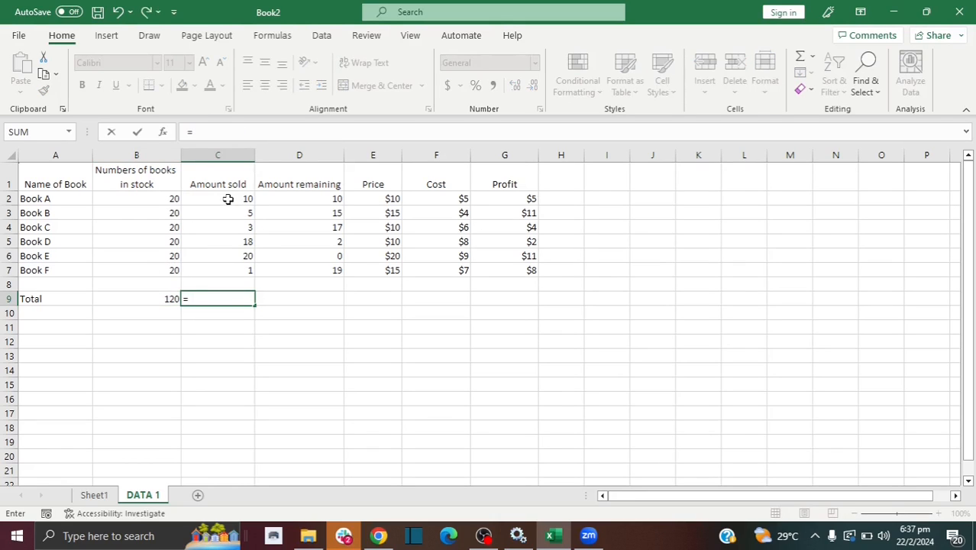
text(sum)
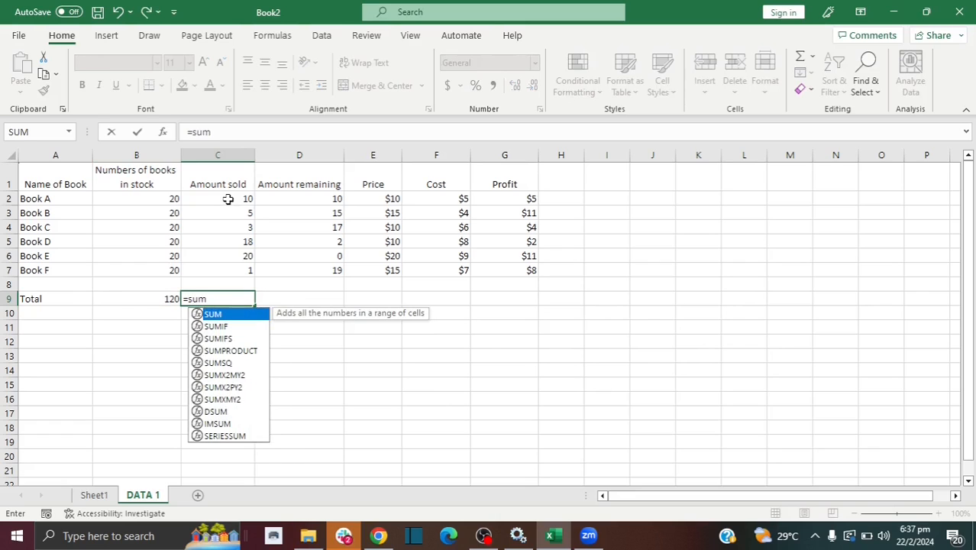
text(()
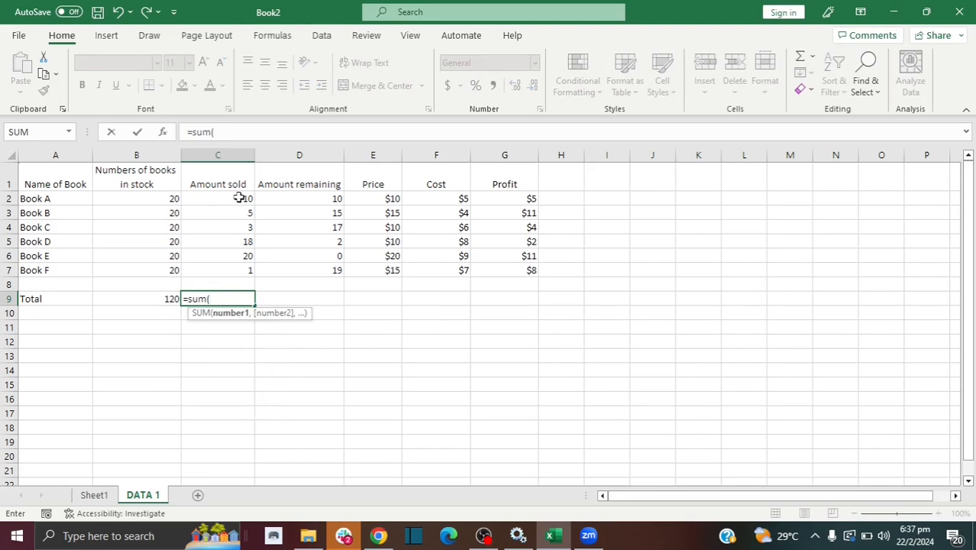
click(239, 200)
drag(239, 200, 242, 275)
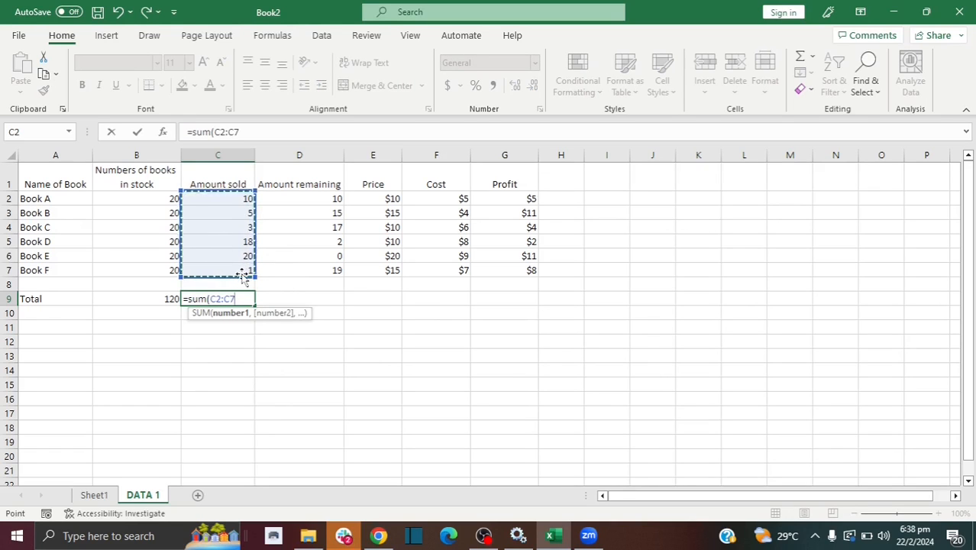
key(Return)
key(BackSpace)
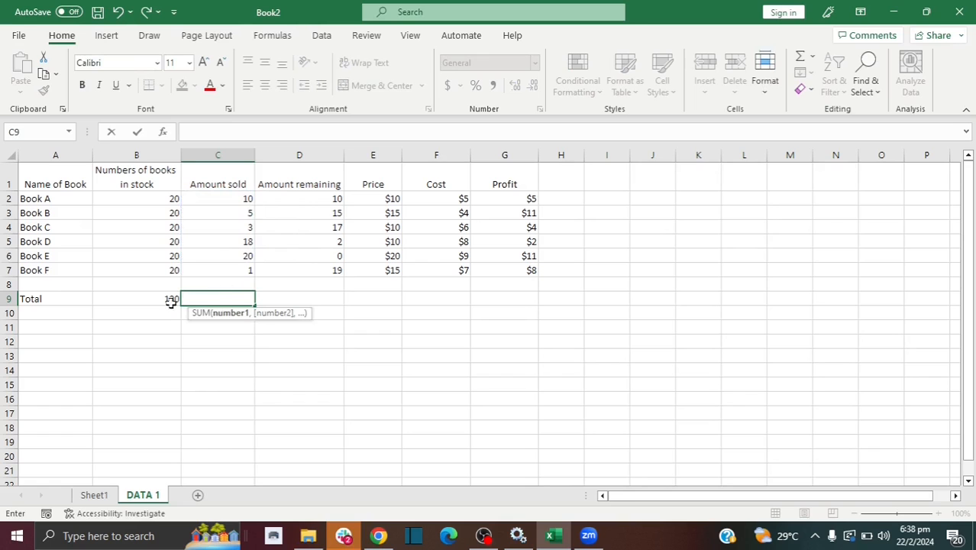
Fill the stock total formula from B9 across to C9 and D9 to total the amounts sold and remaining.
click(155, 300)
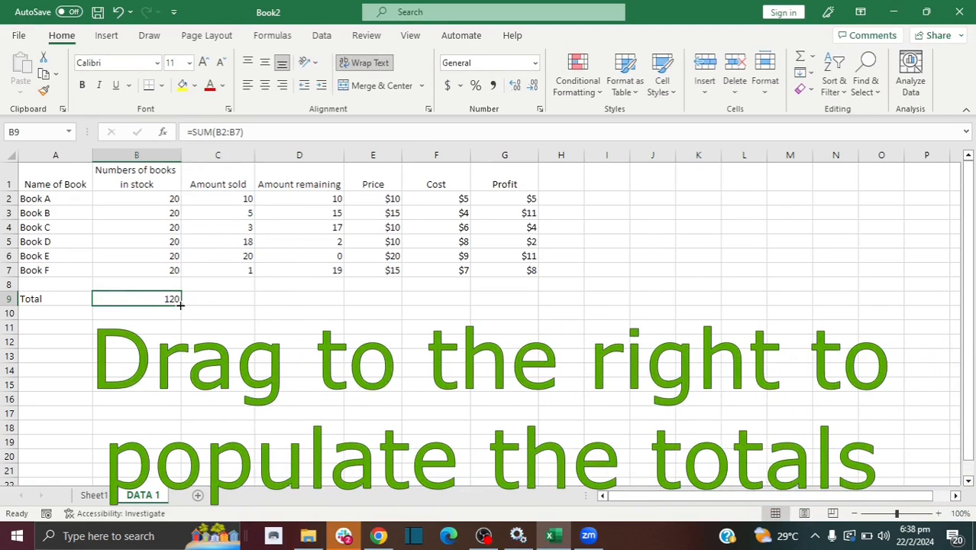
drag(181, 304, 233, 306)
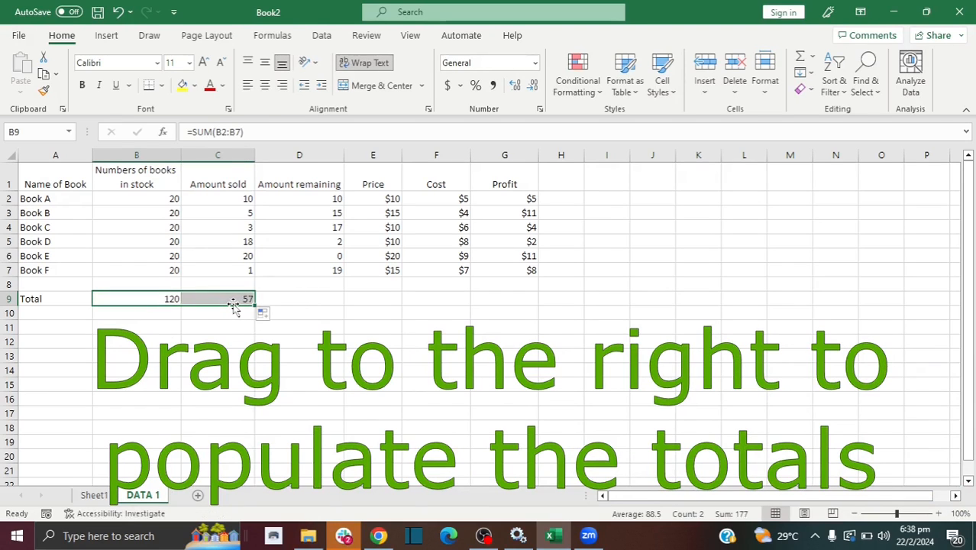
click(238, 300)
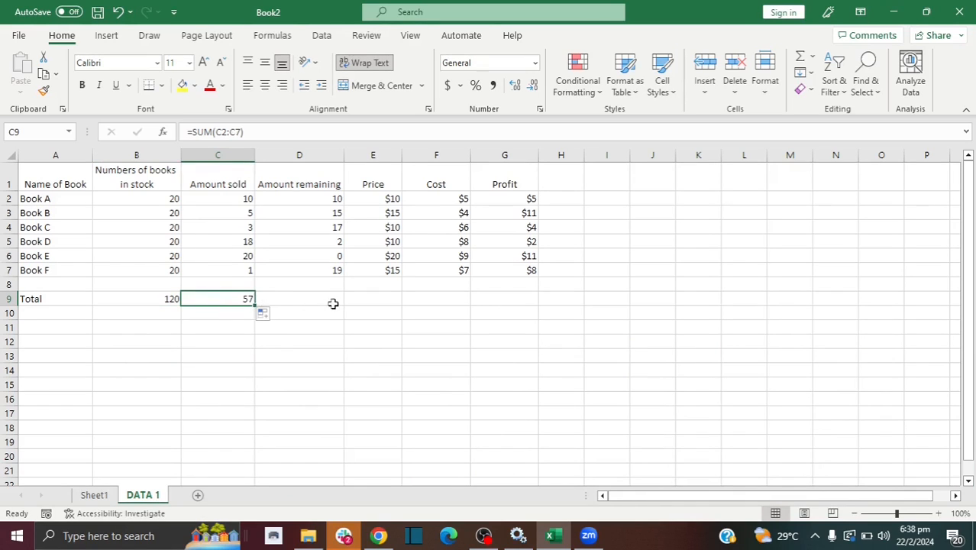
drag(255, 305, 313, 302)
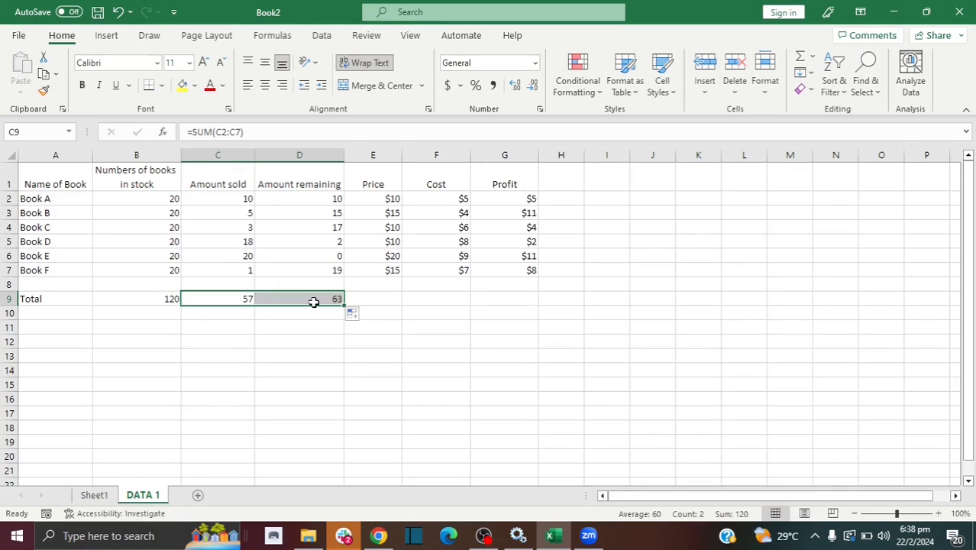
click(313, 302)
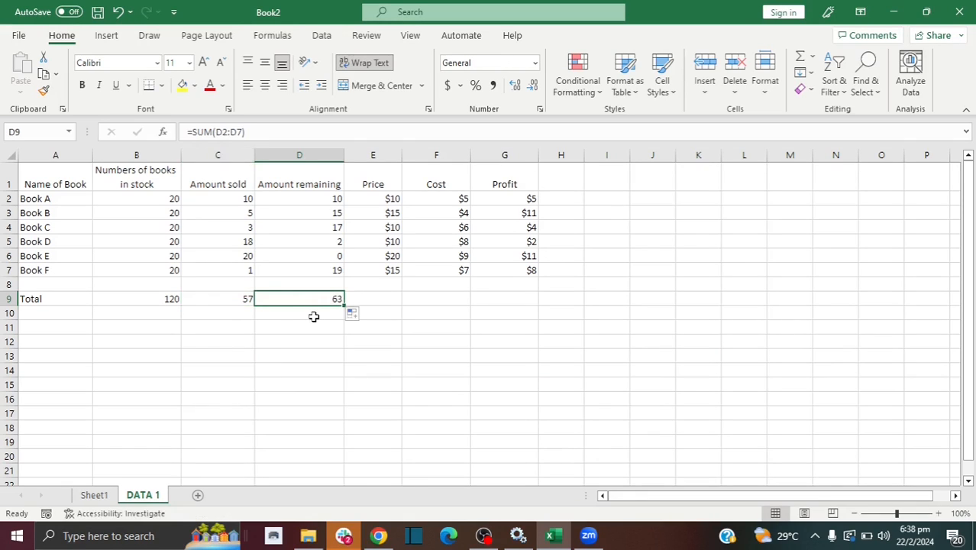
click(172, 297)
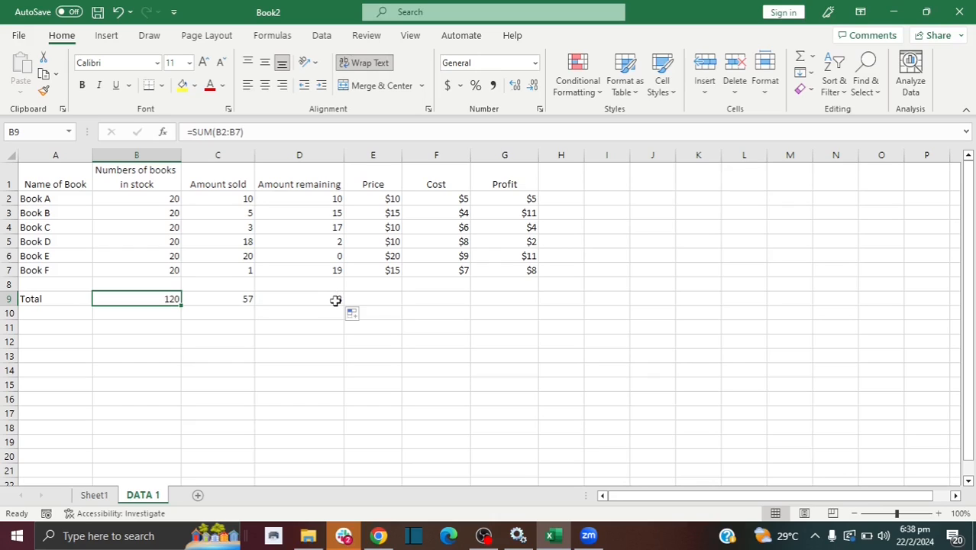
click(428, 300)
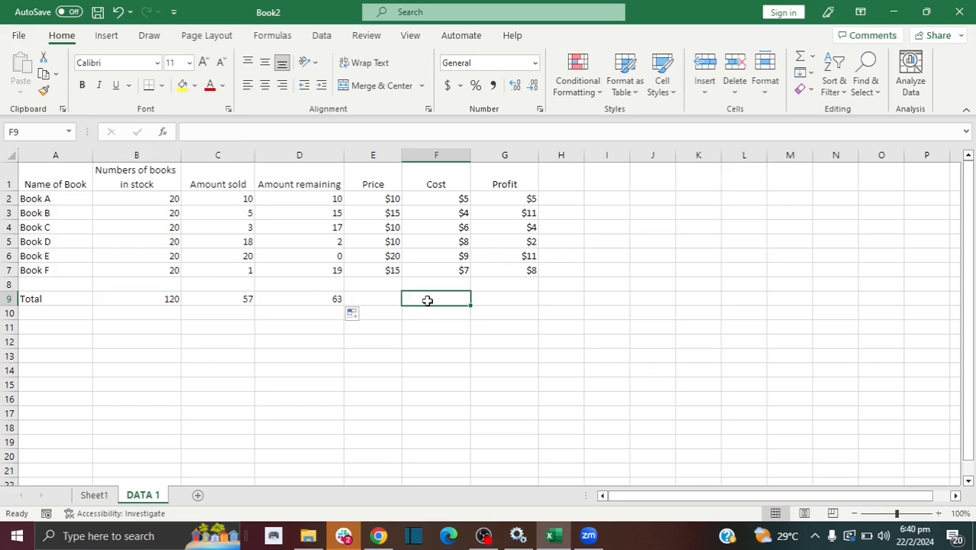
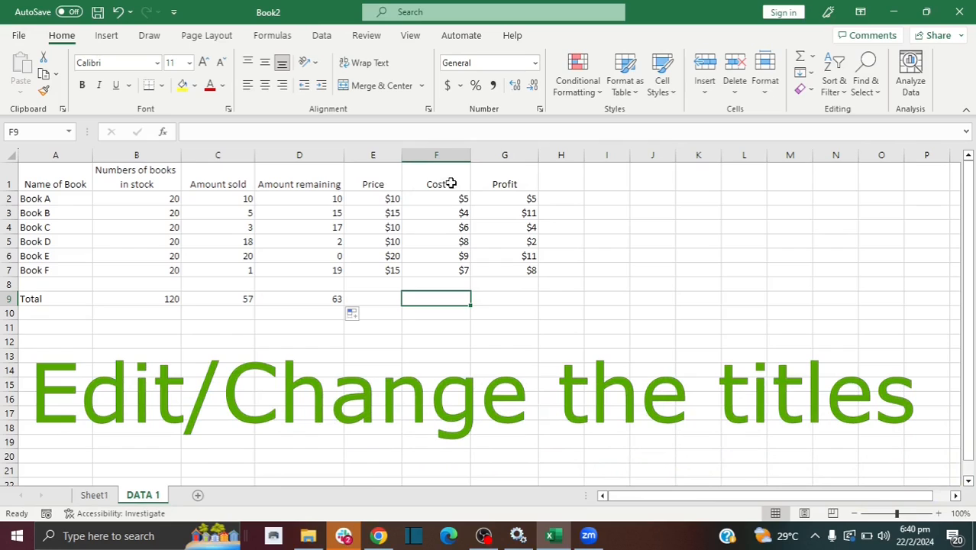
click(382, 185)
key(Right)
click(392, 180)
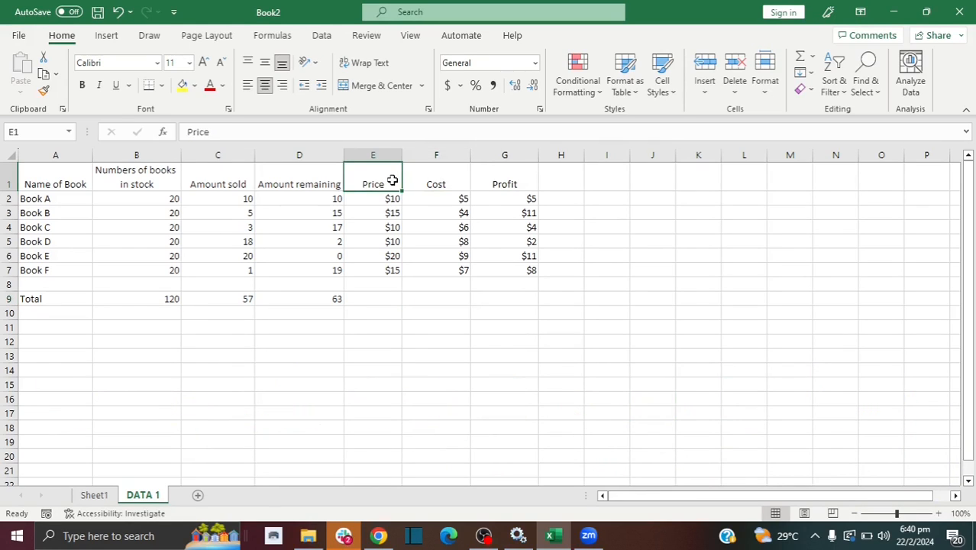
text(yoruur)
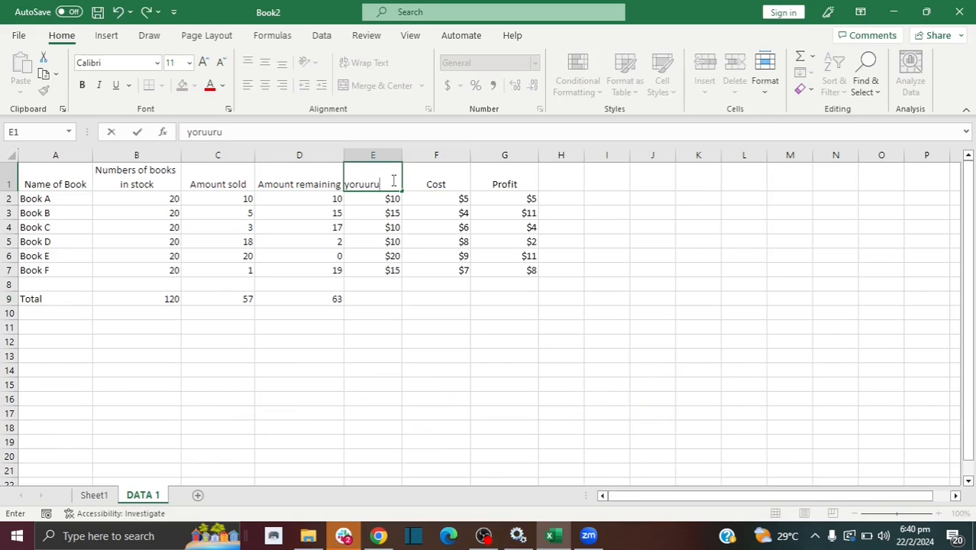
text(u)
double_click(393, 181)
key(BackSpace)
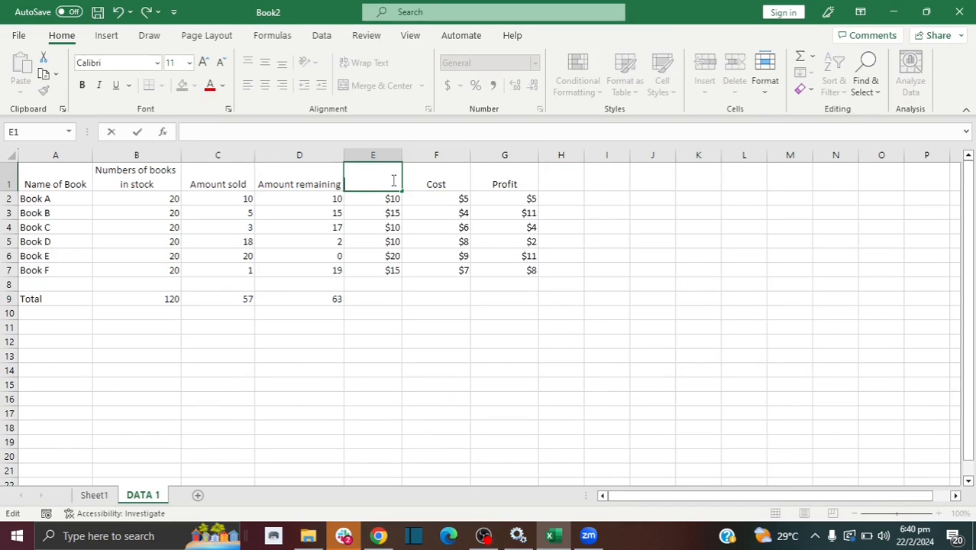
click(594, 179)
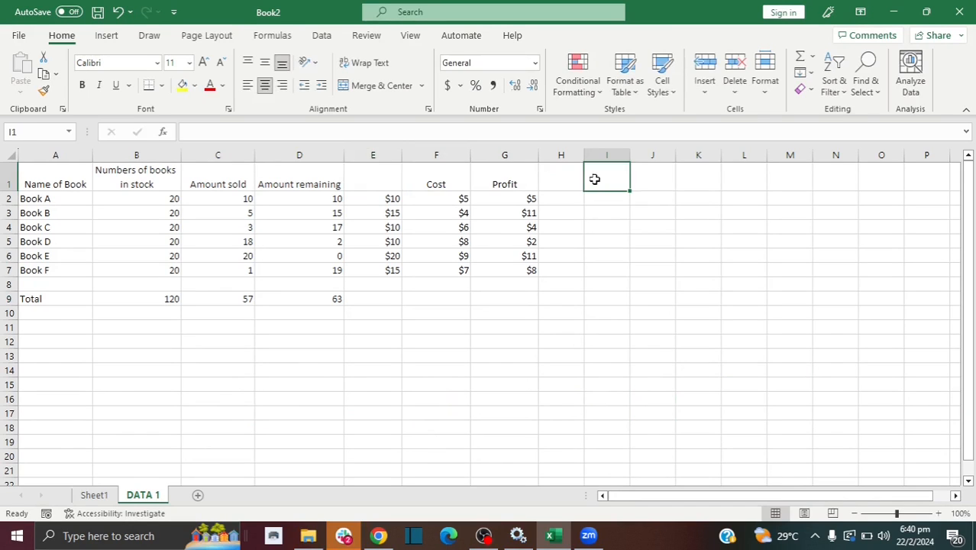
click(118, 13)
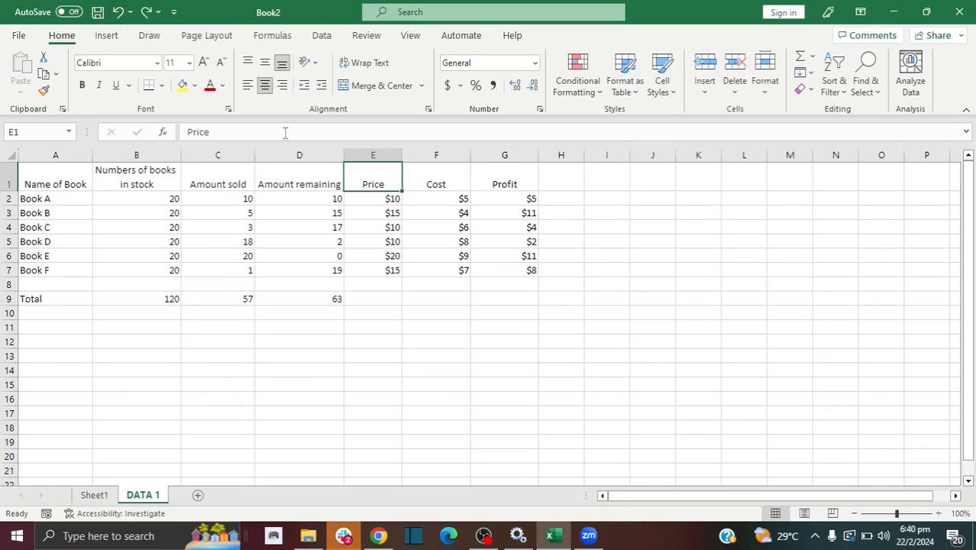
Extend the headers in E1 and F1 to read Price per book and Cost per book.
double_click(384, 182)
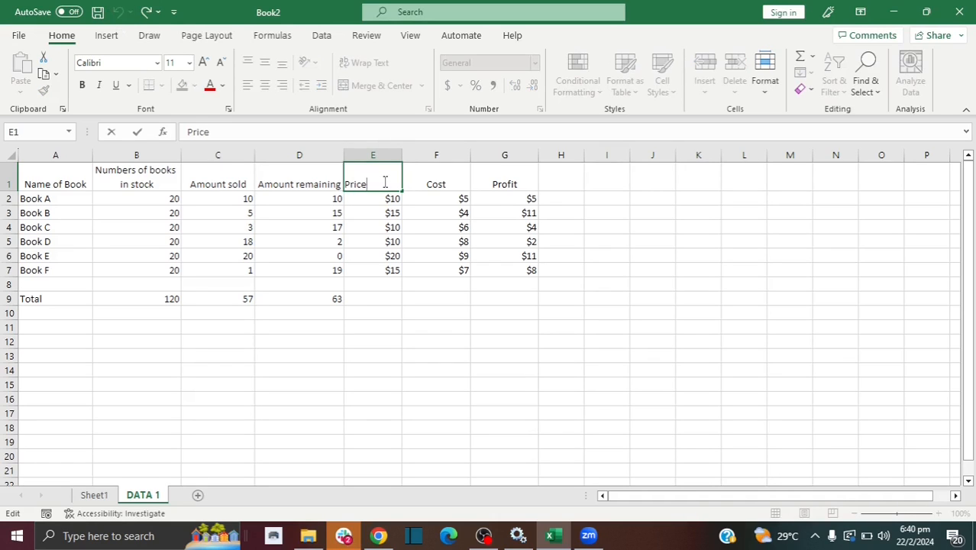
text(per)
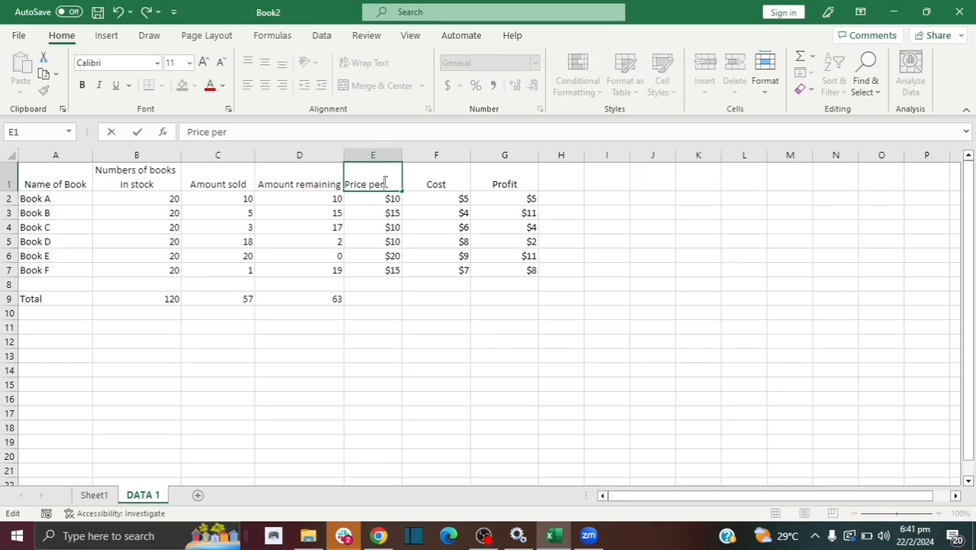
text( book)
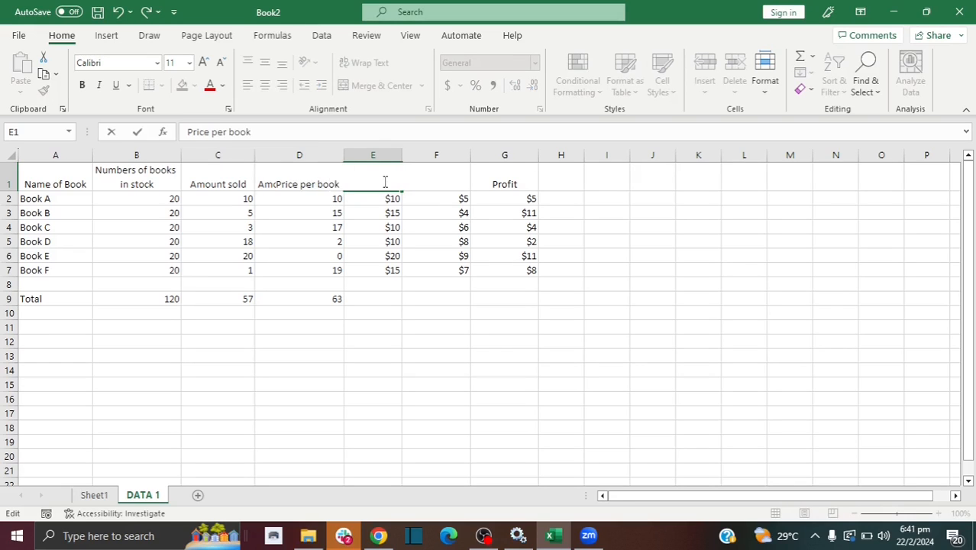
click(445, 227)
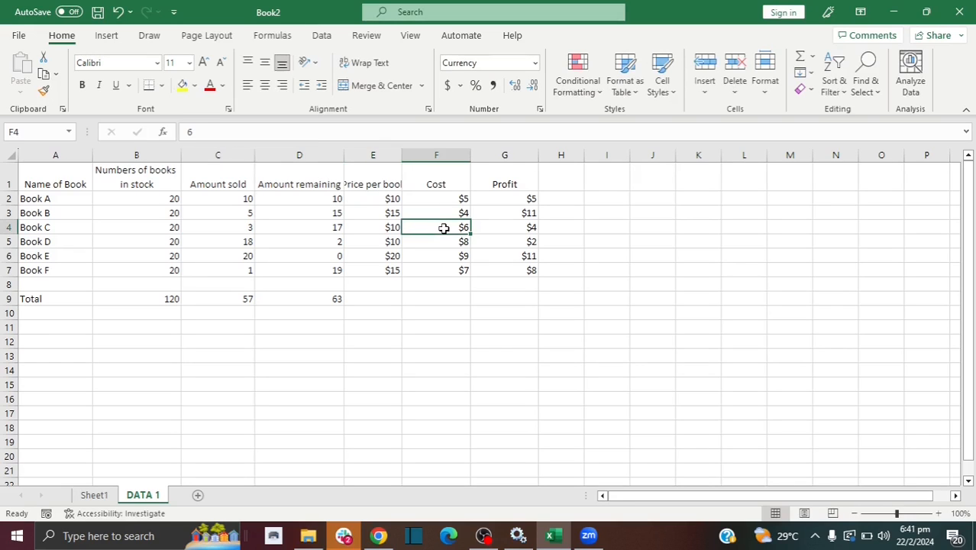
double_click(437, 179)
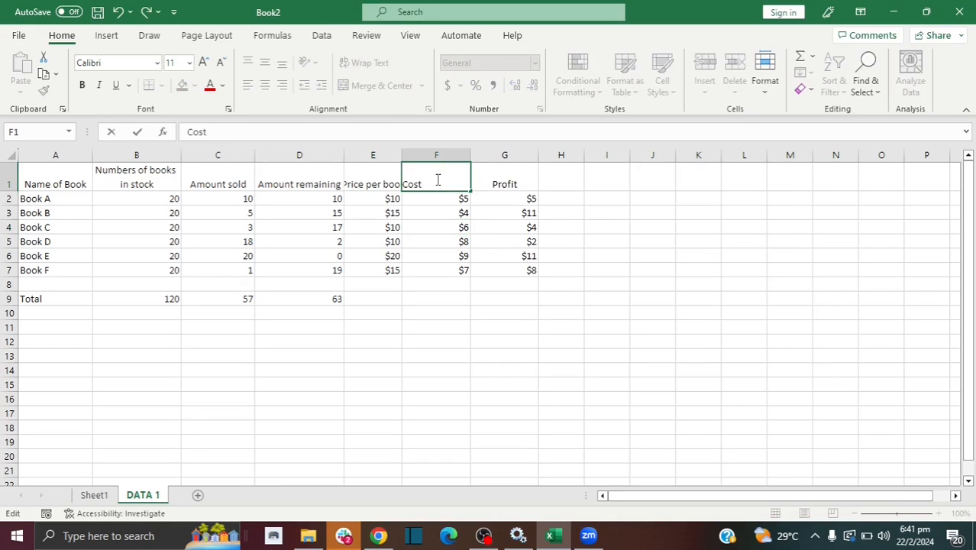
text(per book)
Extend the Profit header in cell G1 to read Profit per book.
double_click(498, 184)
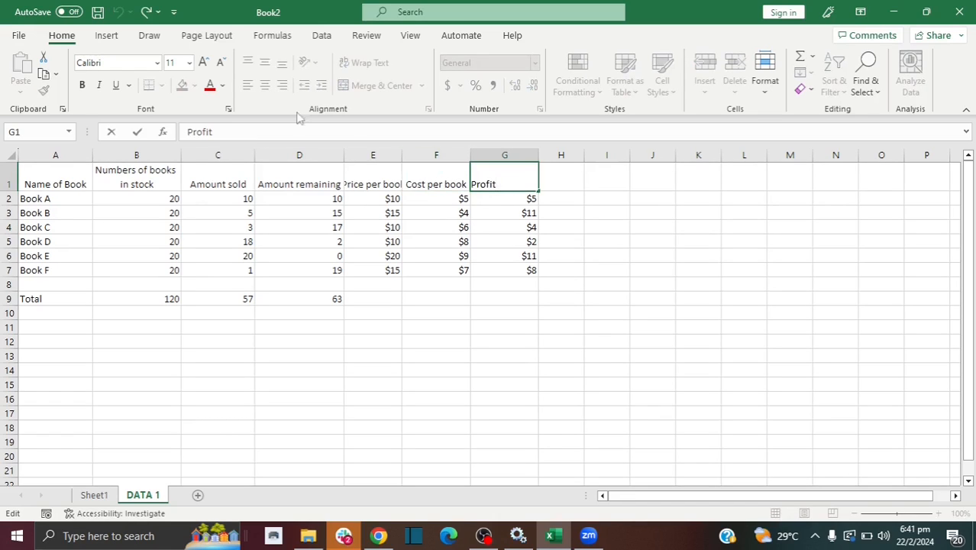
click(580, 178)
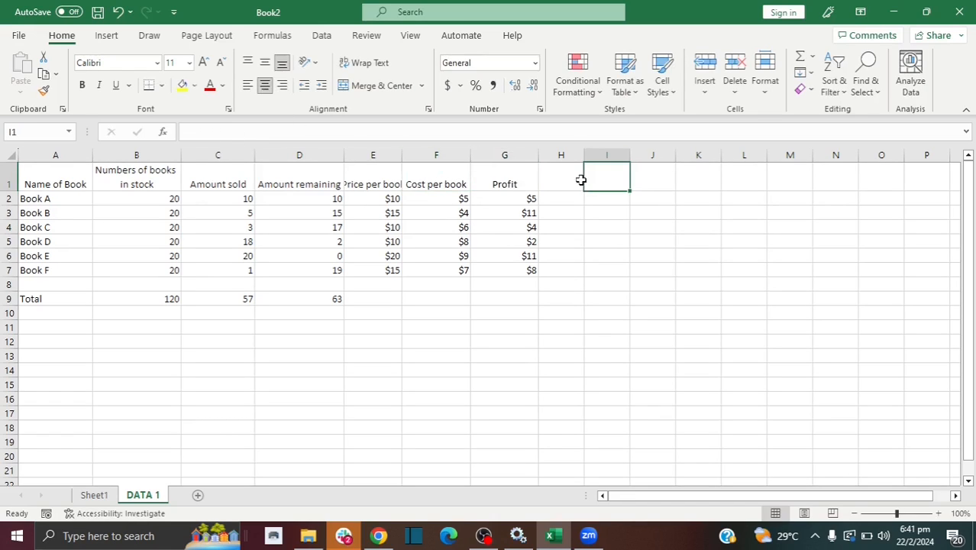
click(522, 179)
click(221, 132)
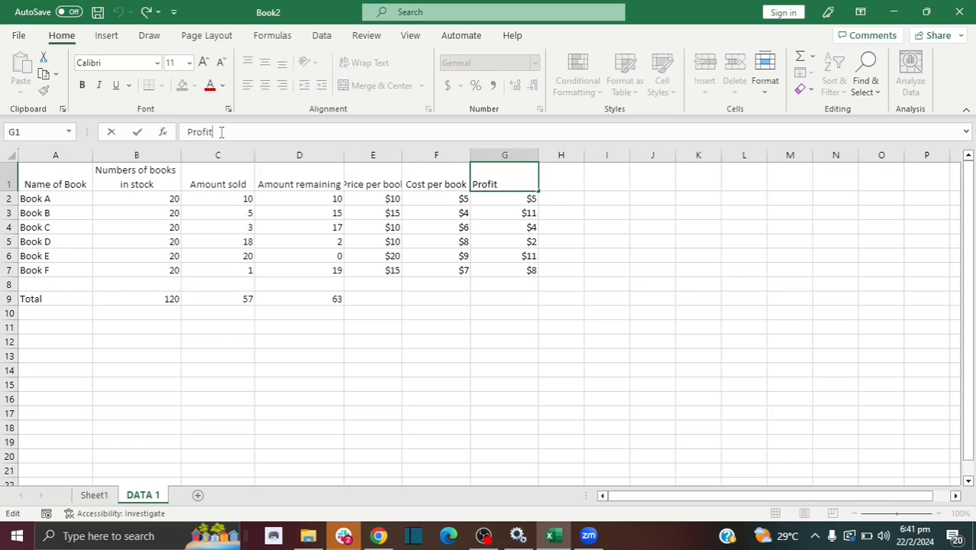
text(per book)
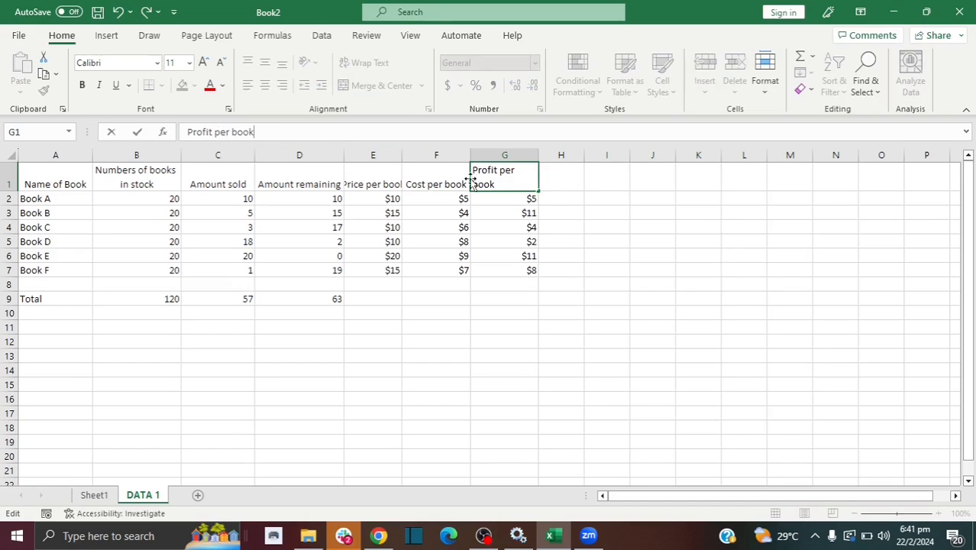
click(576, 214)
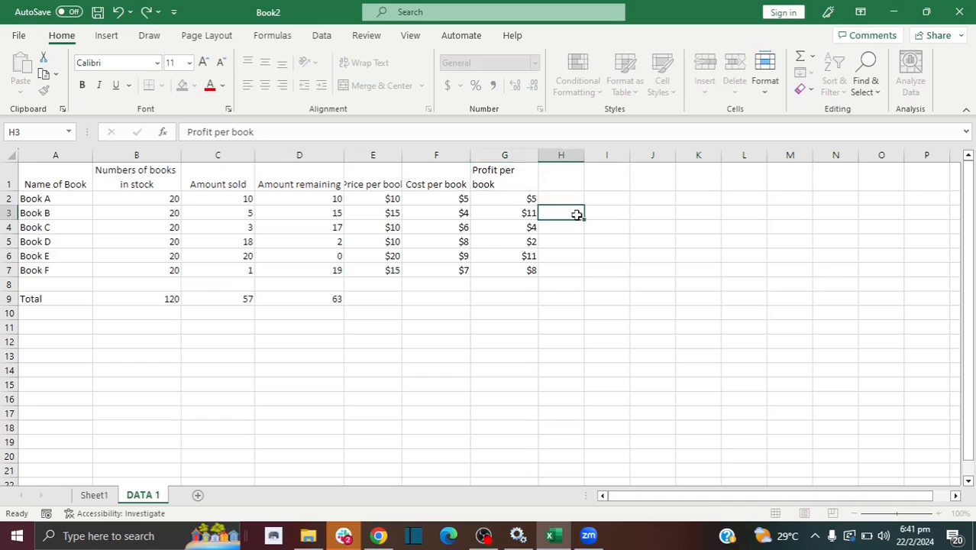
Wrap the Price per book header in E1 and widen columns E and G so their headers fit on one line.
click(365, 178)
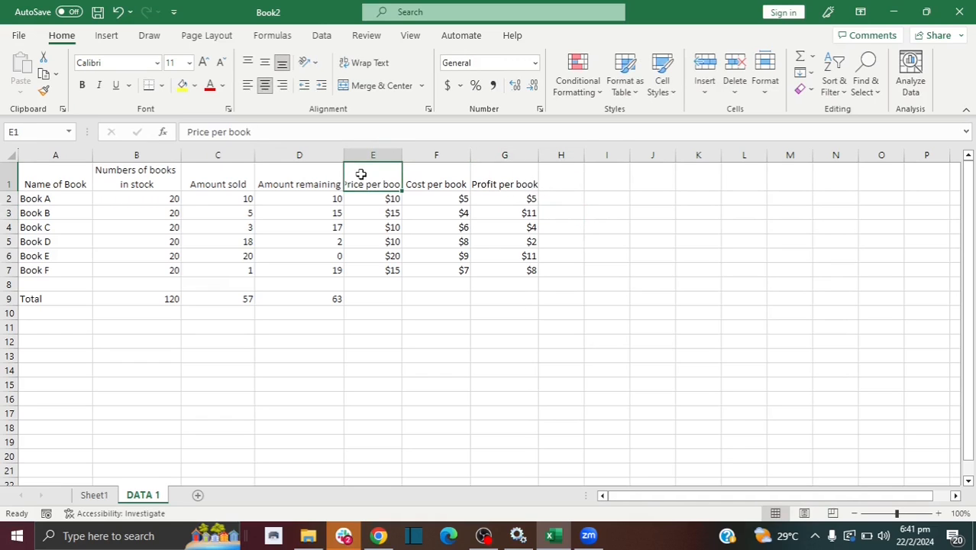
click(385, 64)
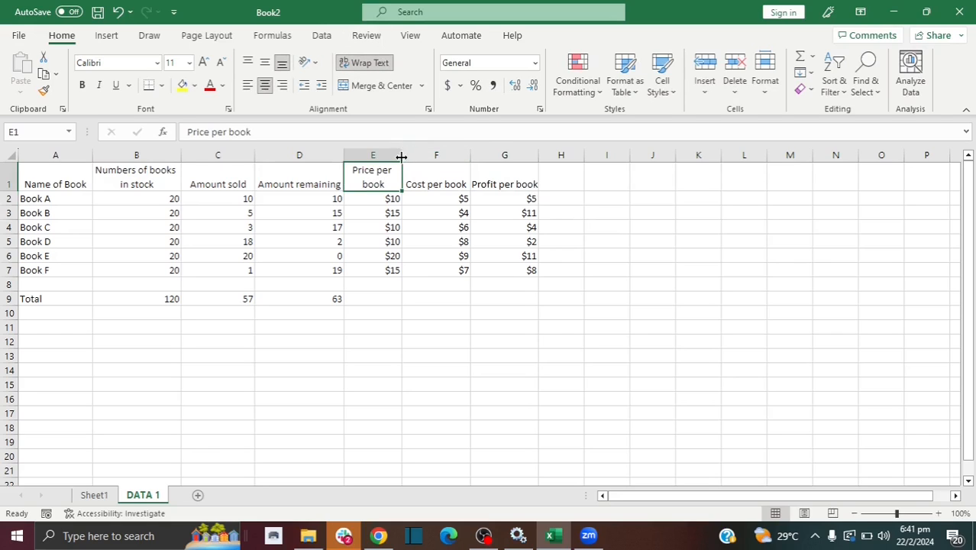
drag(401, 156, 411, 156)
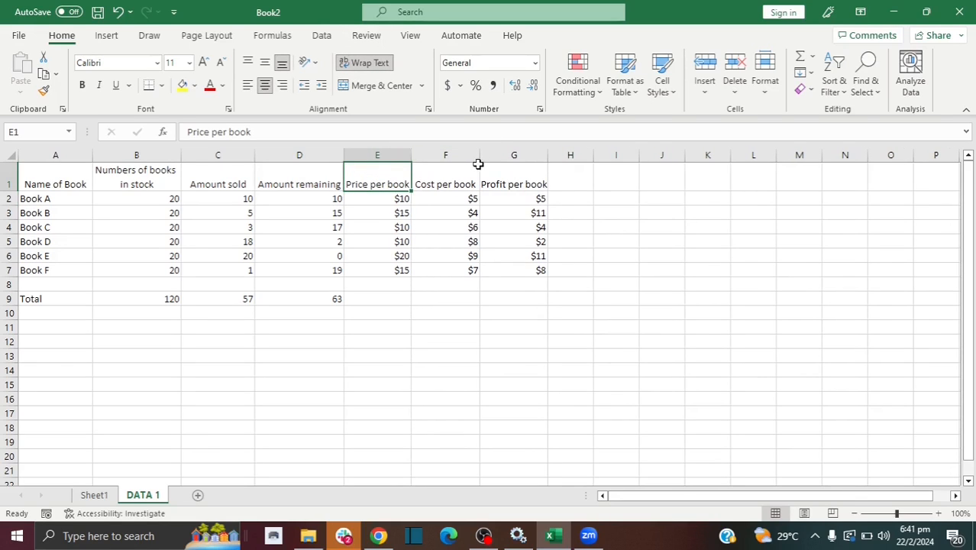
drag(549, 156, 557, 156)
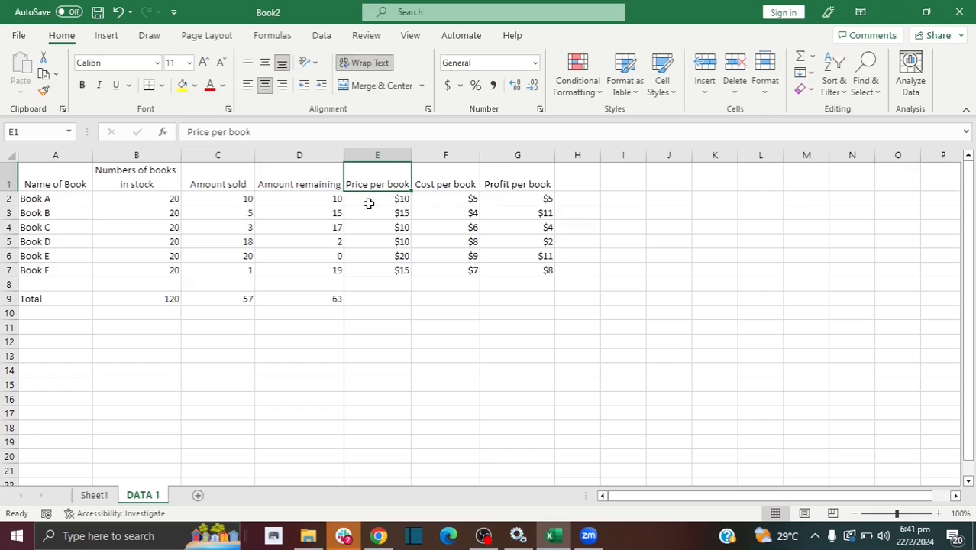
Insert a blank column before the Price per book column in the DATA 1 sheet.
click(378, 153)
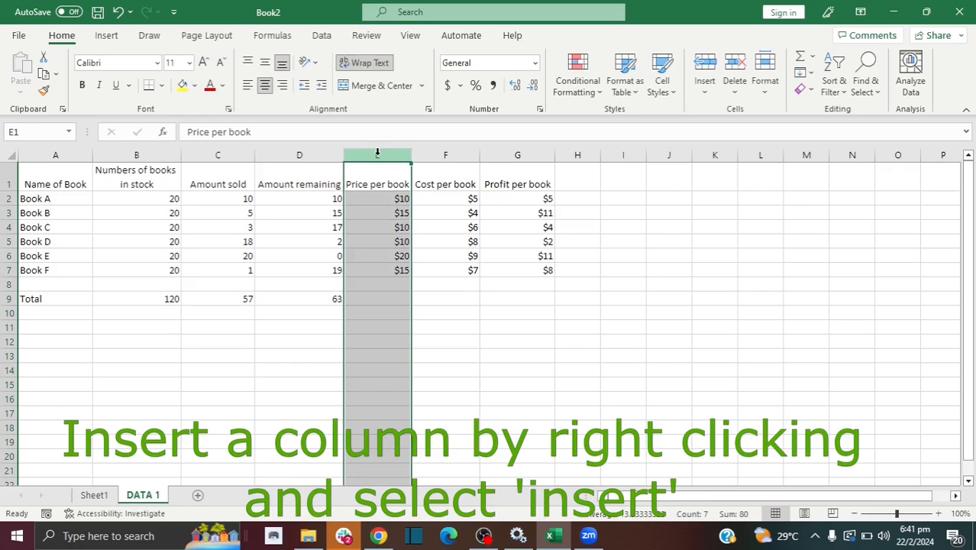
right_click(377, 154)
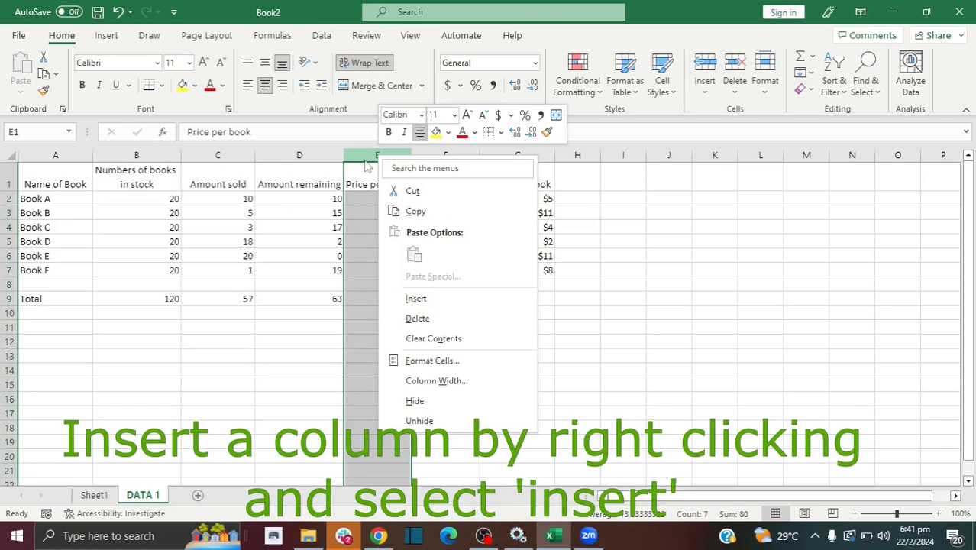
key(Escape)
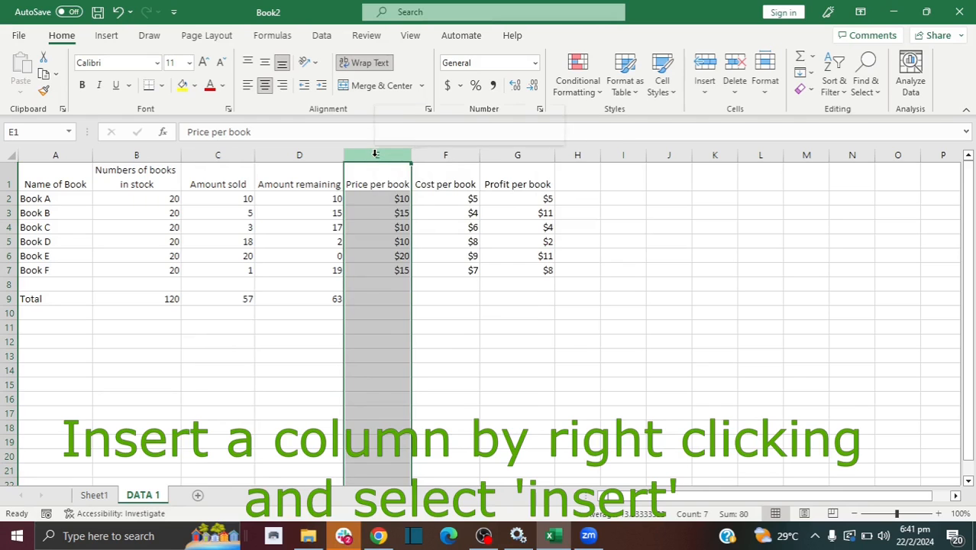
right_click(375, 154)
click(413, 301)
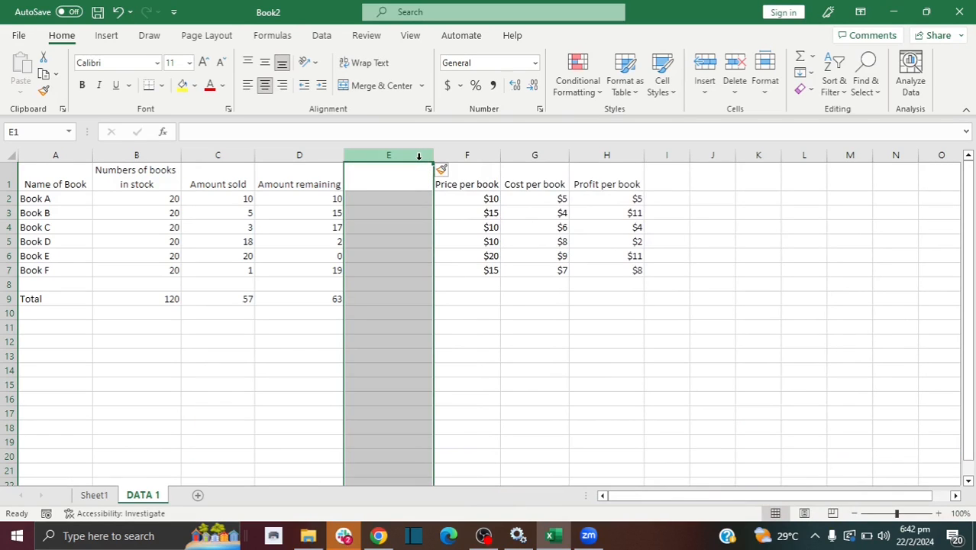
right_click(420, 159)
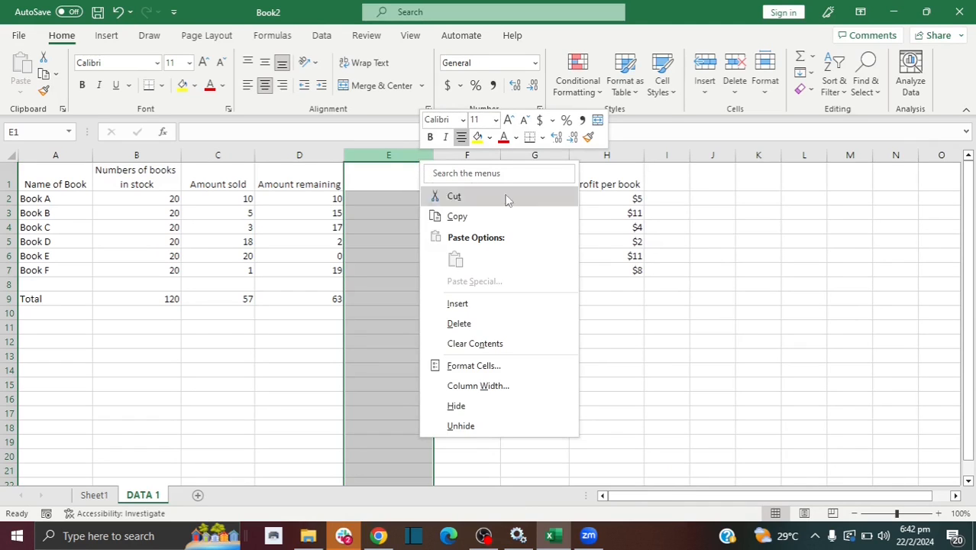
click(650, 322)
Move the Price per book header and its prices from F1:F7 into the blank column starting at E1.
drag(465, 168, 483, 279)
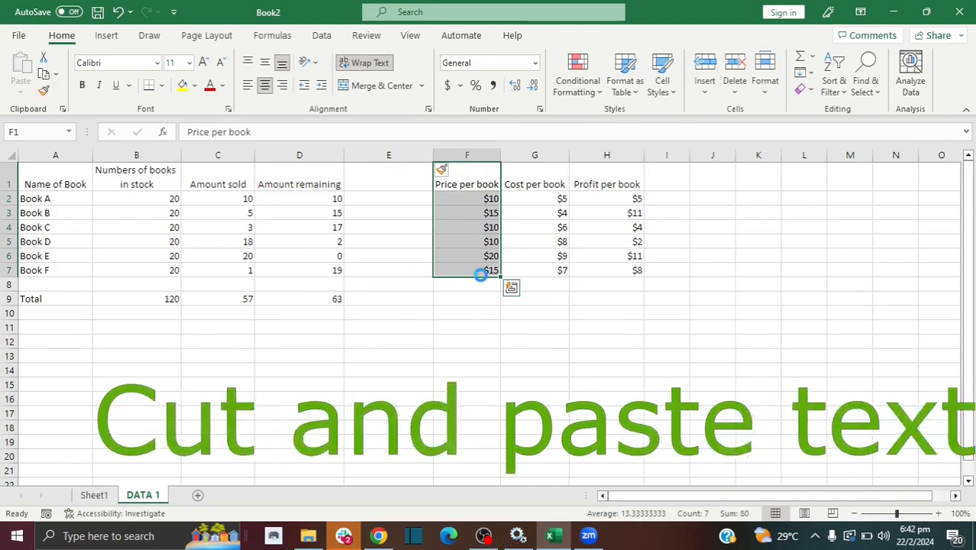
key(ctrl+x)
click(396, 179)
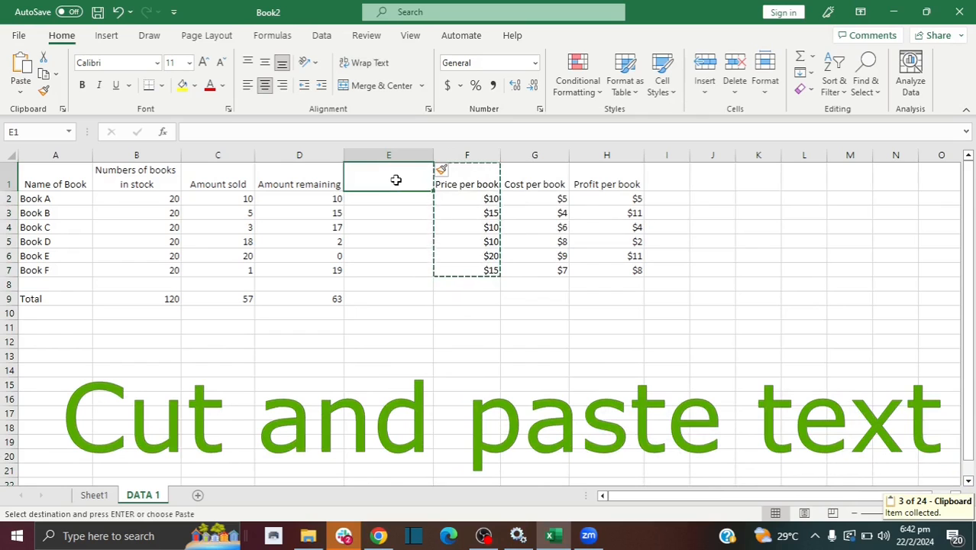
key(ctrl+v)
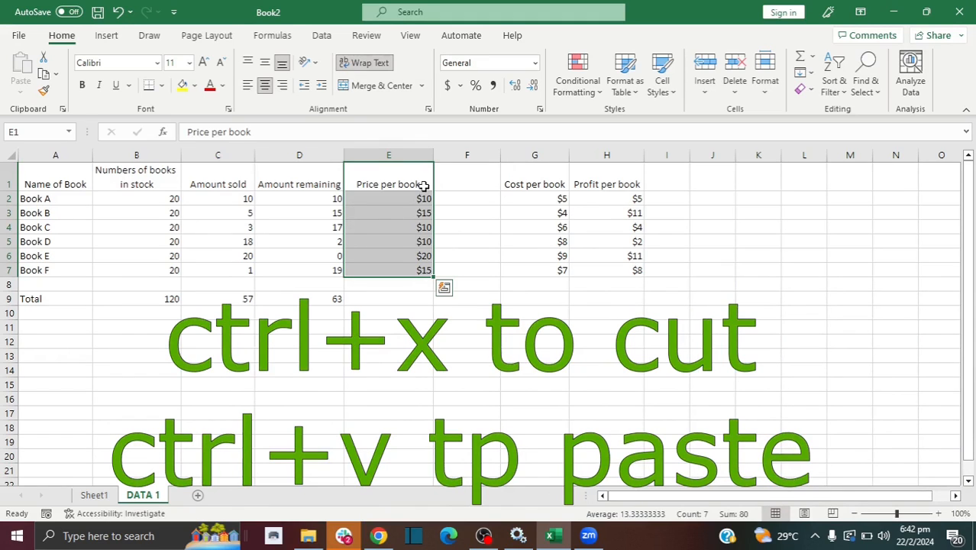
Enter the header Price for all books in F1 and widen column F to fit it.
click(450, 178)
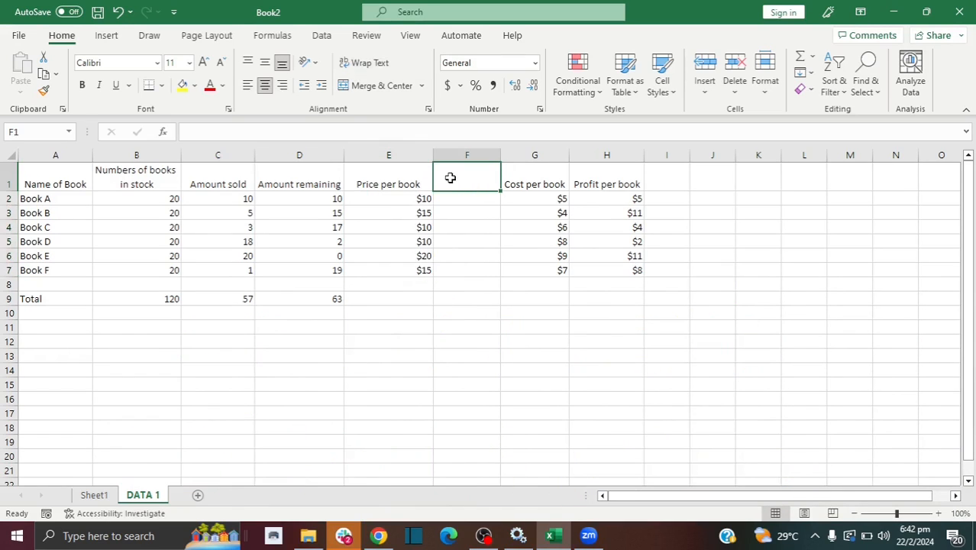
text(Price)
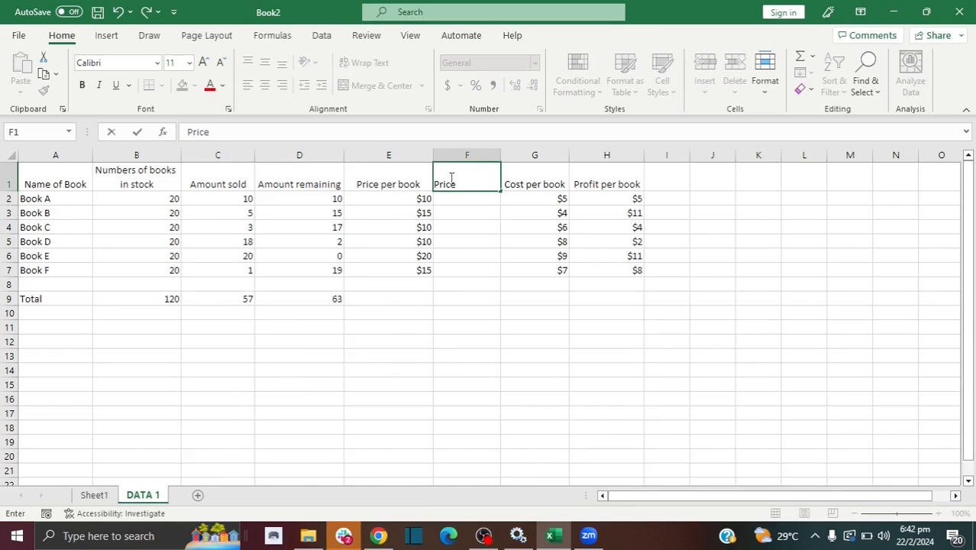
text(books)
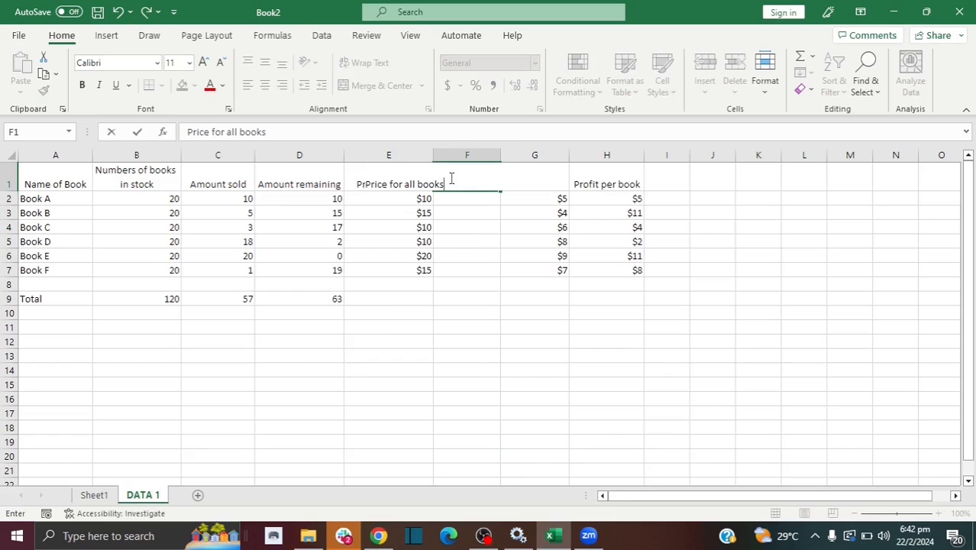
click(469, 243)
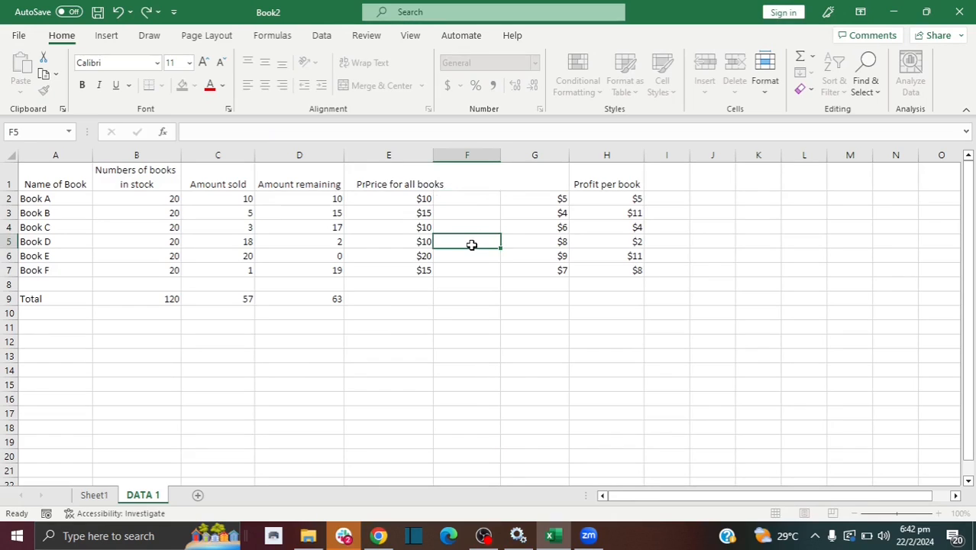
drag(501, 155, 521, 155)
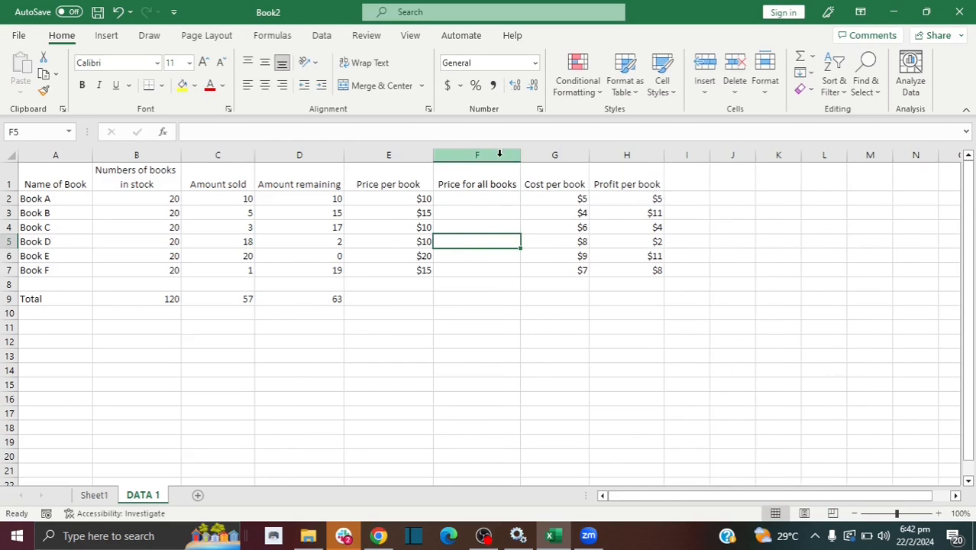
Insert a blank column between the Cost per book and Profit per book columns.
click(497, 154)
click(544, 186)
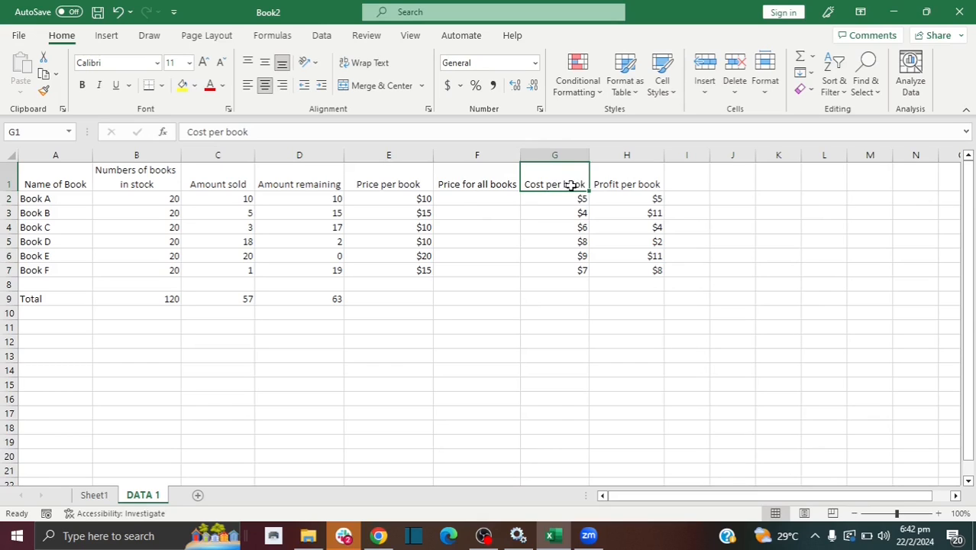
click(514, 154)
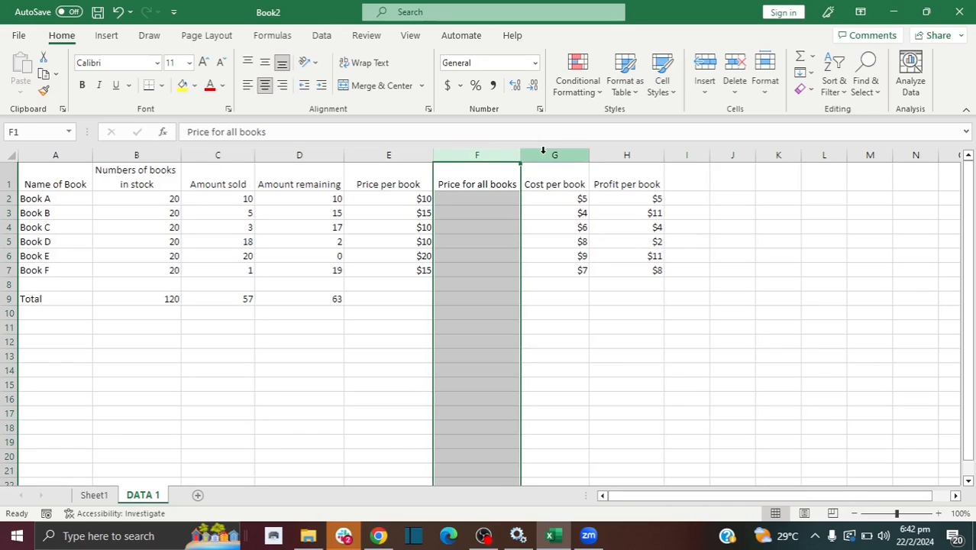
click(543, 151)
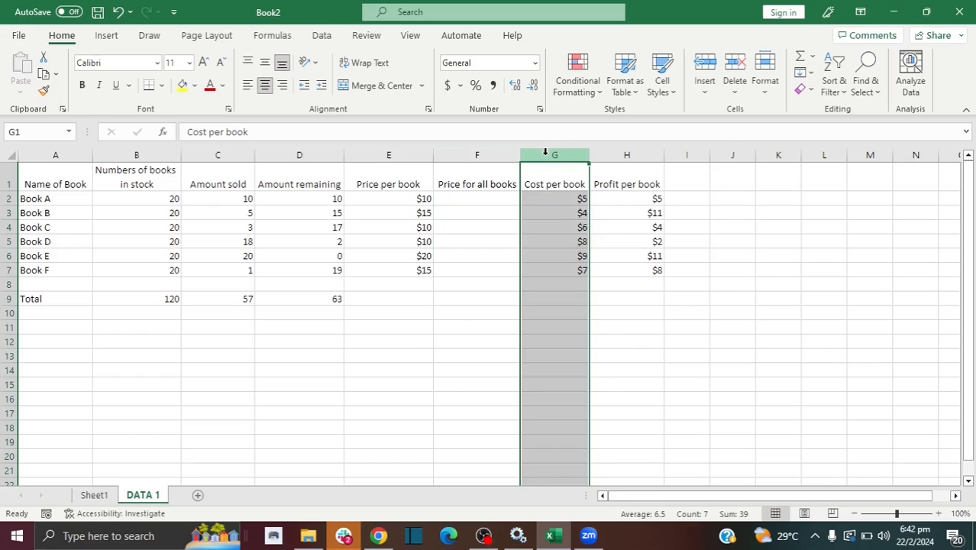
right_click(544, 152)
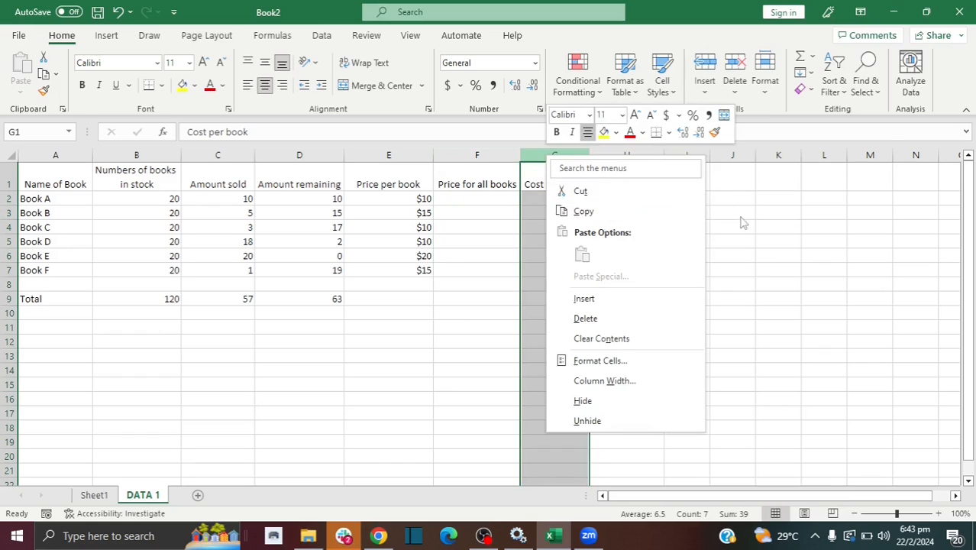
key(Escape)
click(631, 157)
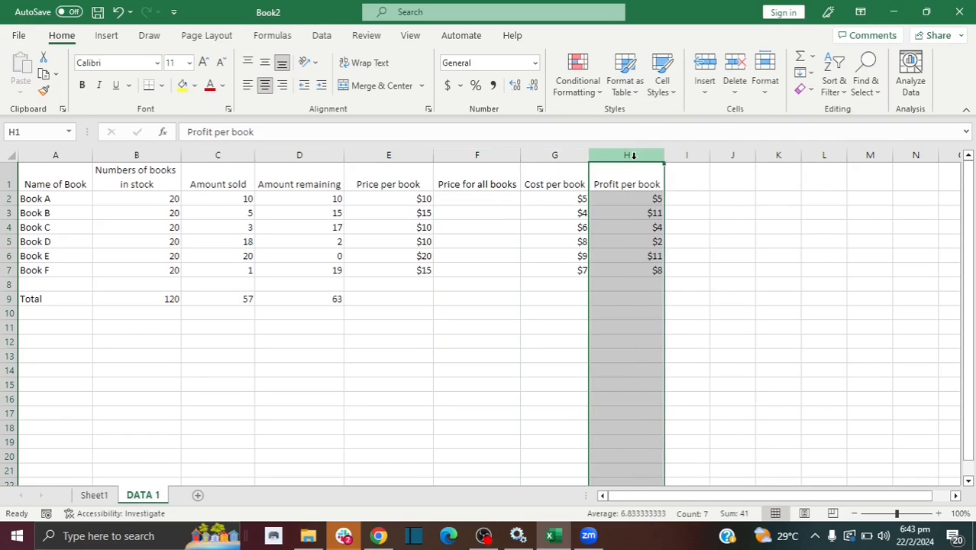
right_click(632, 158)
click(701, 304)
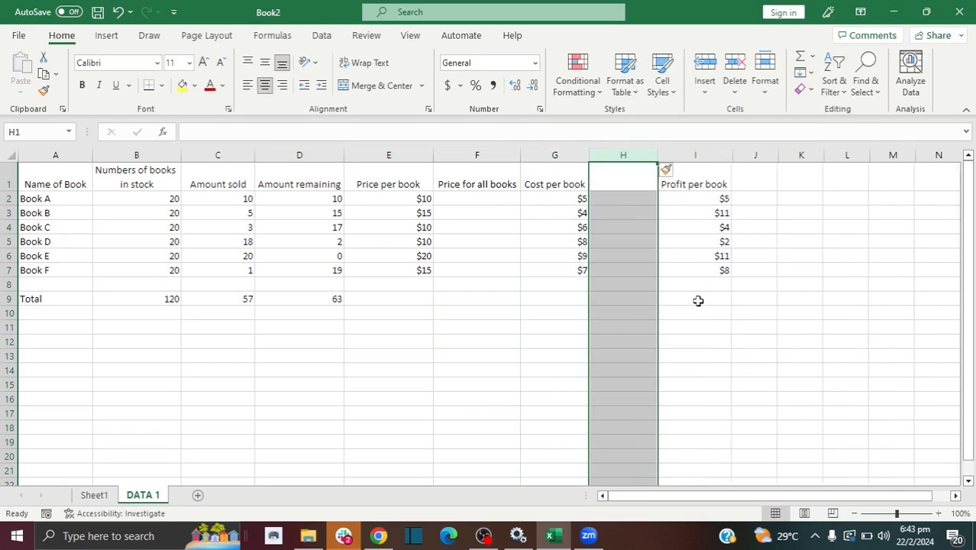
Enter the header Cost for all books in H1 and widen column H to fit it.
click(613, 186)
text(Co)
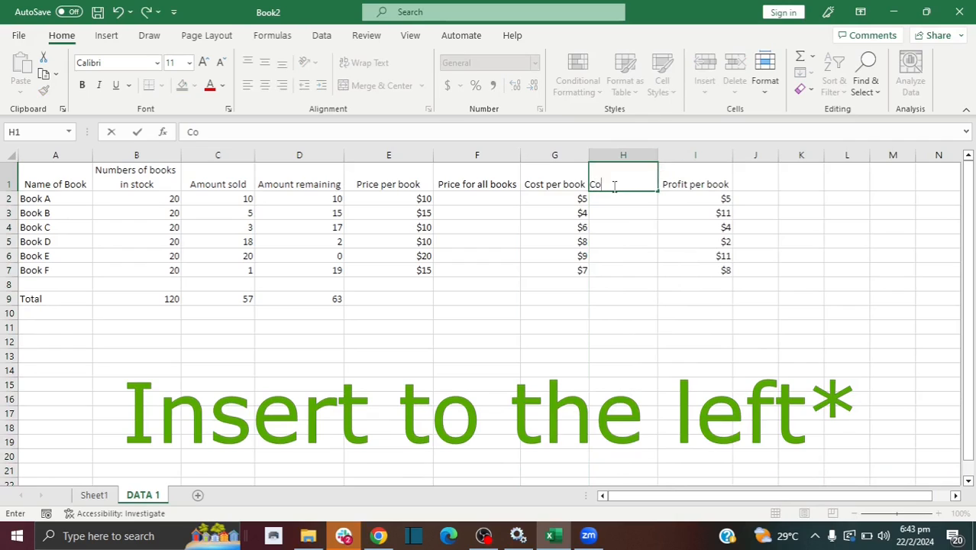
text(st for a)
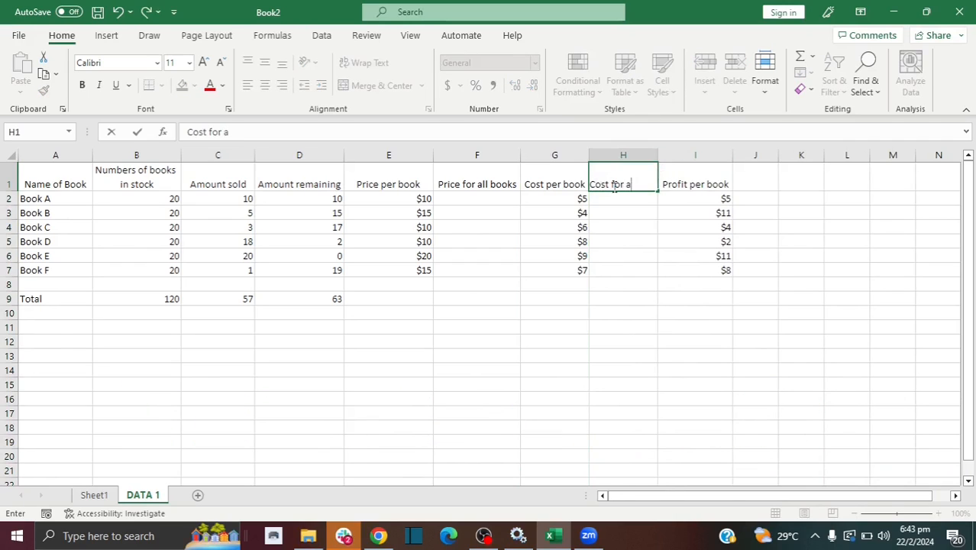
text(ll books)
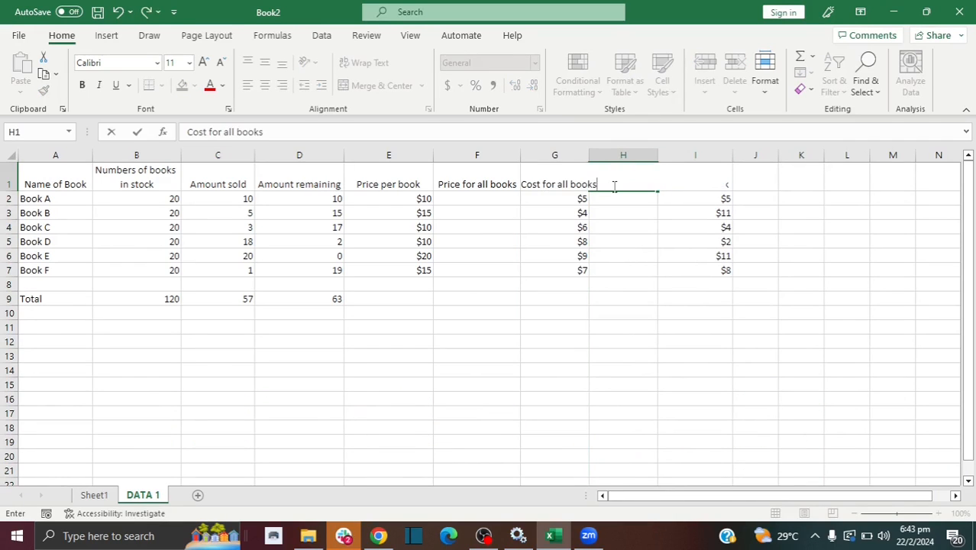
click(665, 227)
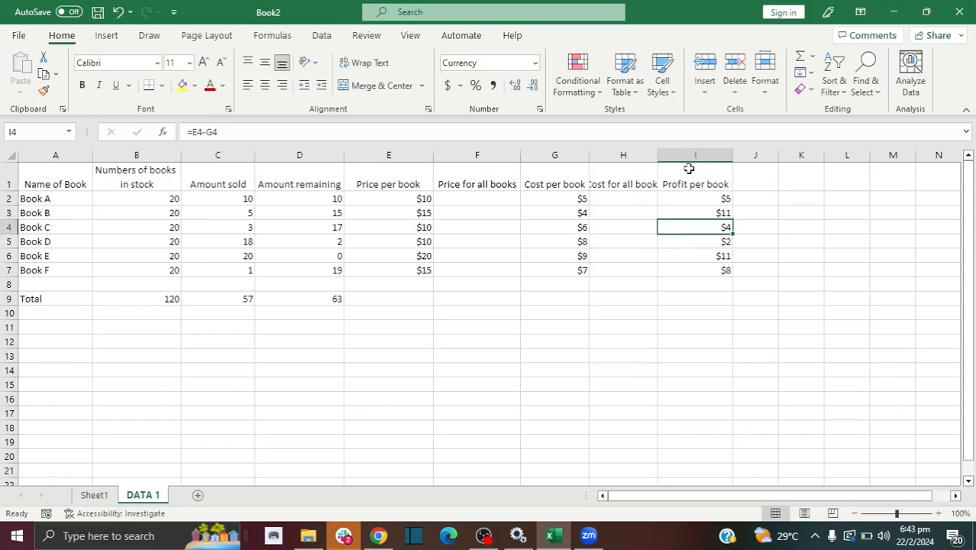
drag(658, 159, 680, 157)
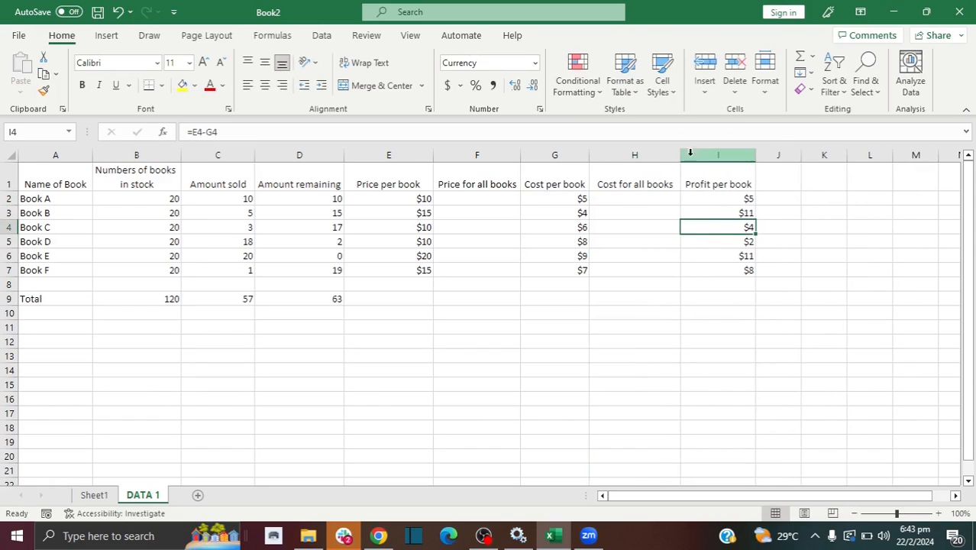
Enter the header Overall profit in J1 and widen column F to fit its Price for books sold header.
click(762, 171)
text(Ove)
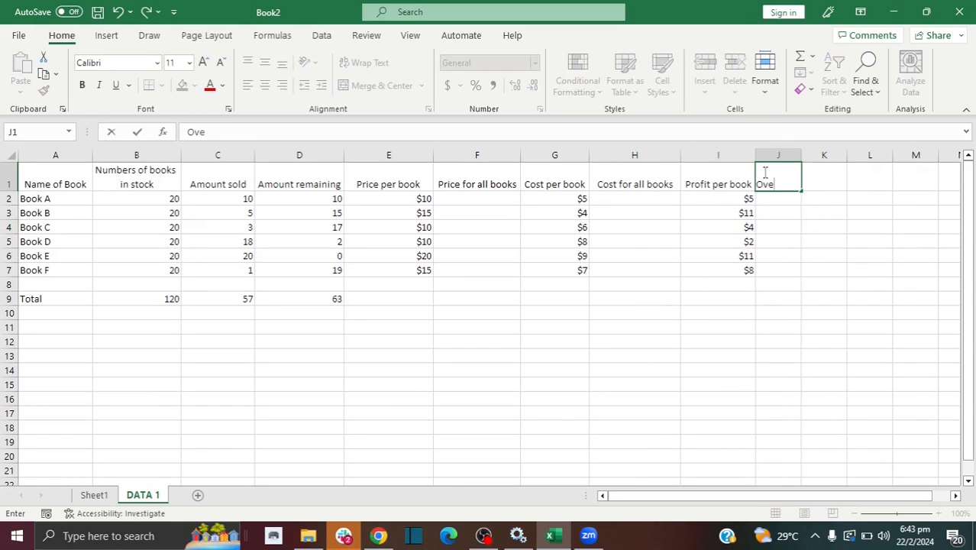
text(rall profit)
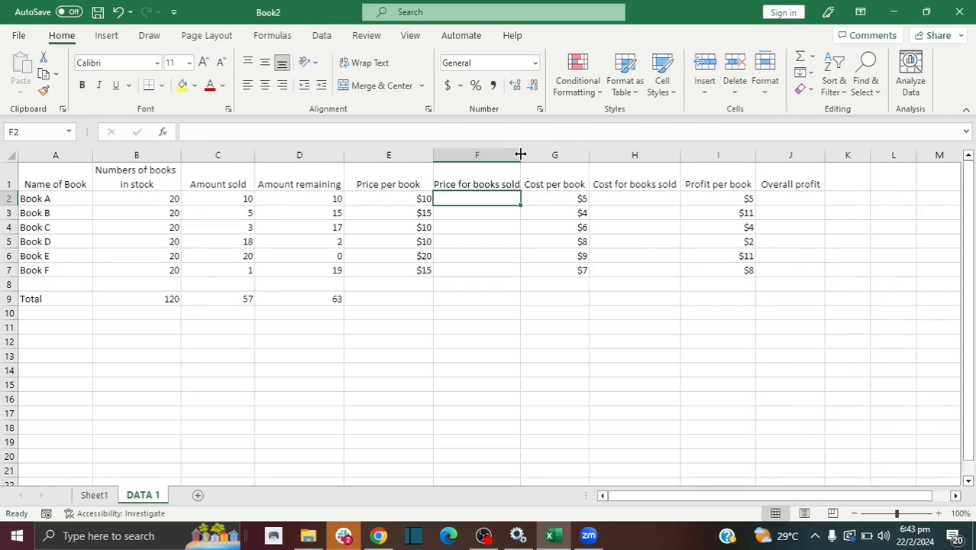
drag(520, 154, 528, 154)
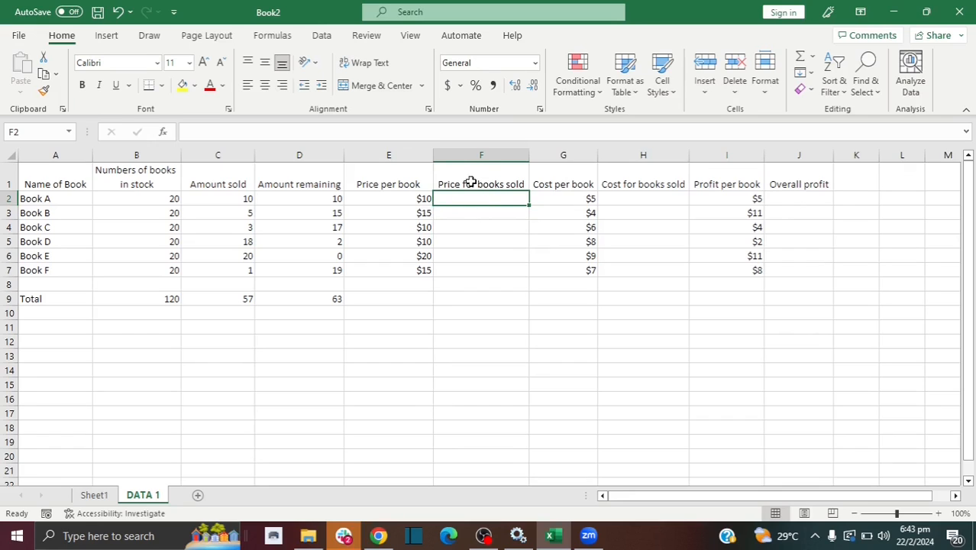
Calculate Book A's price for books sold in F2 with =C2*E2 and fill the formula down to F7.
click(410, 198)
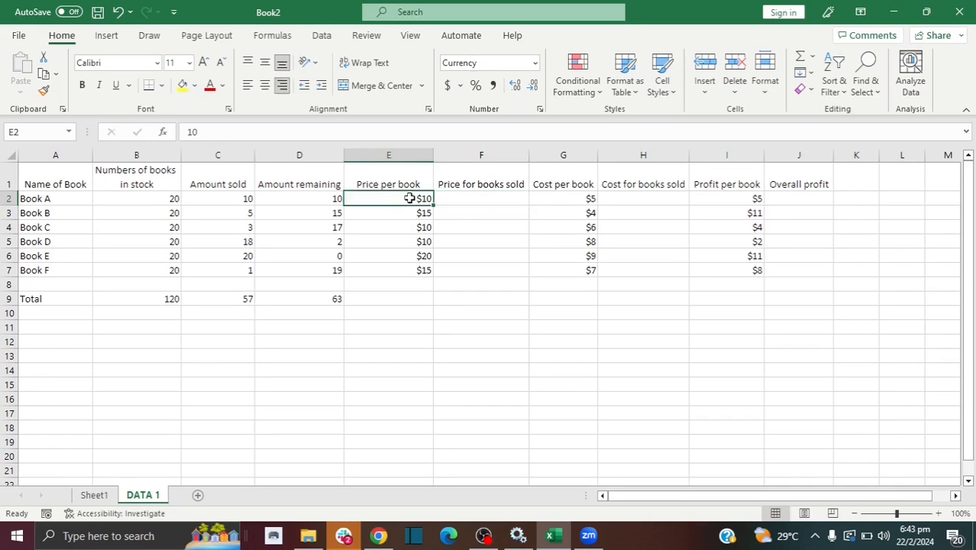
click(225, 200)
click(451, 198)
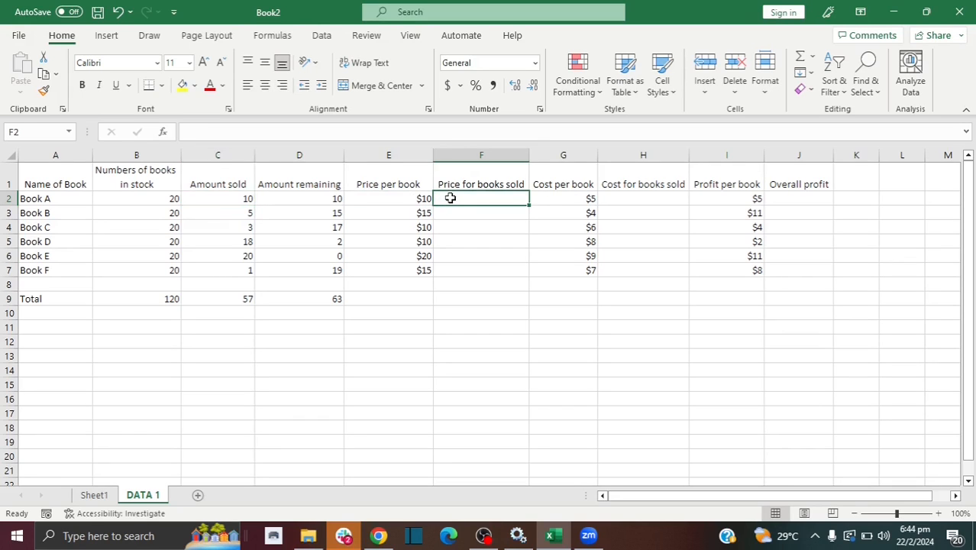
text(=)
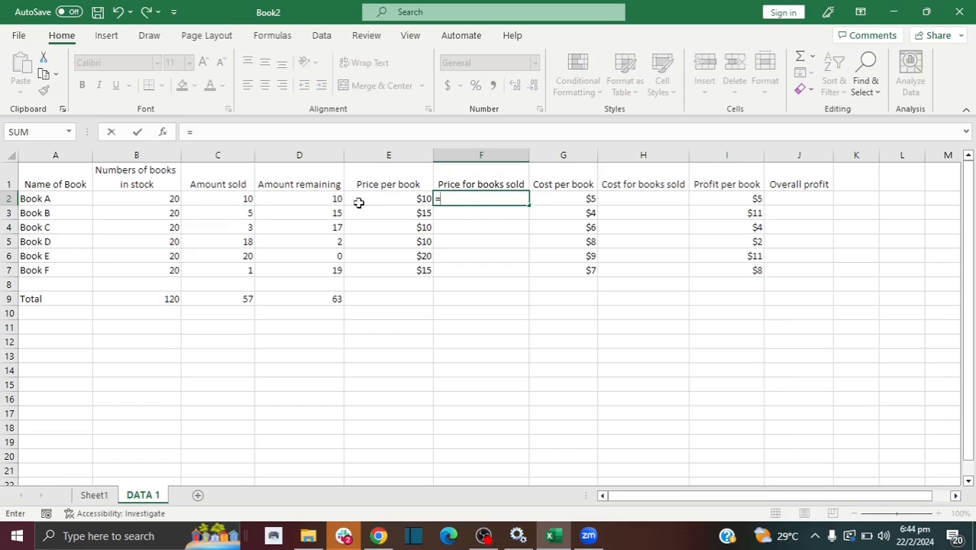
click(224, 197)
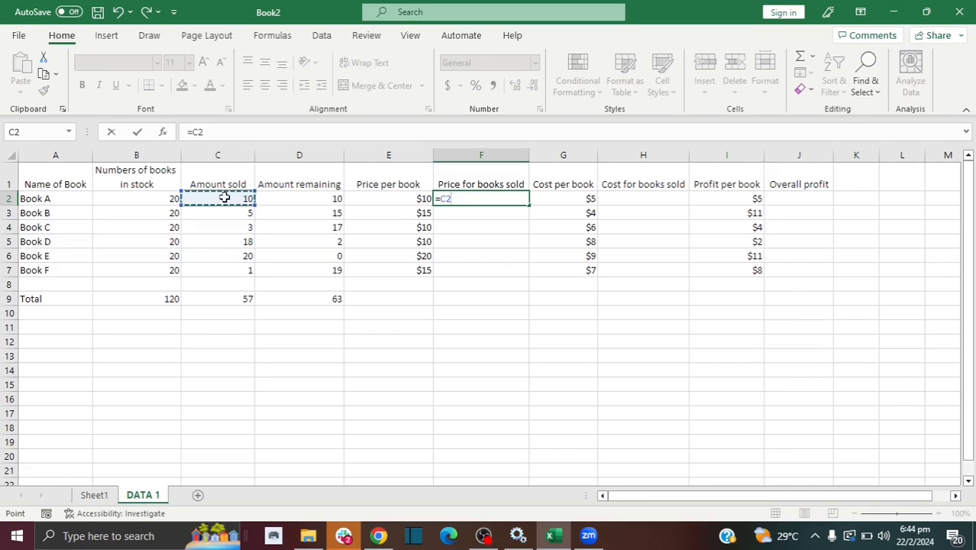
text(*)
click(365, 200)
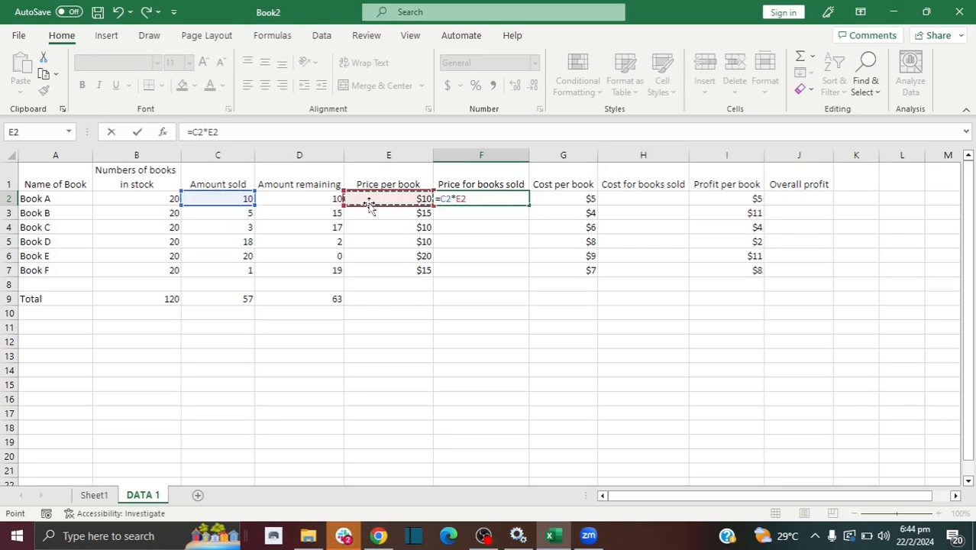
key(Return)
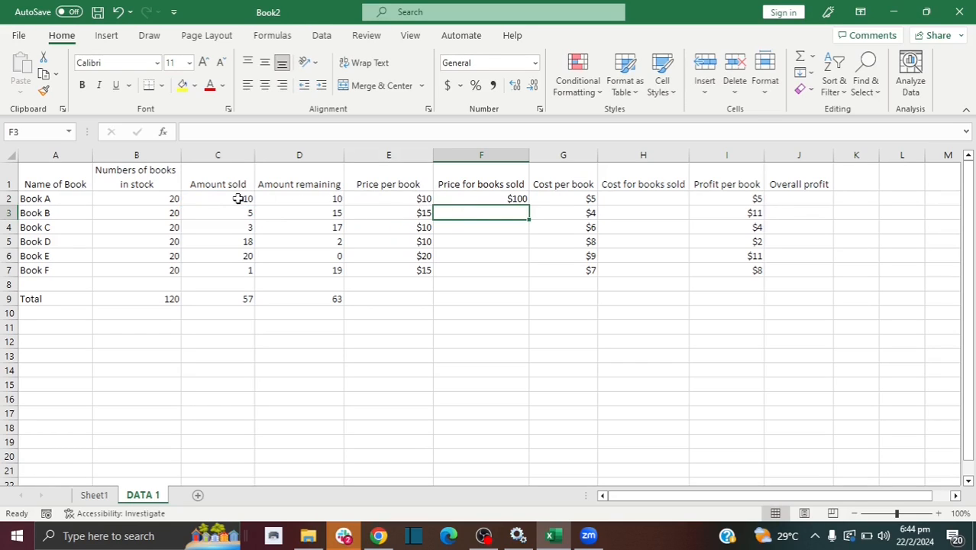
click(475, 198)
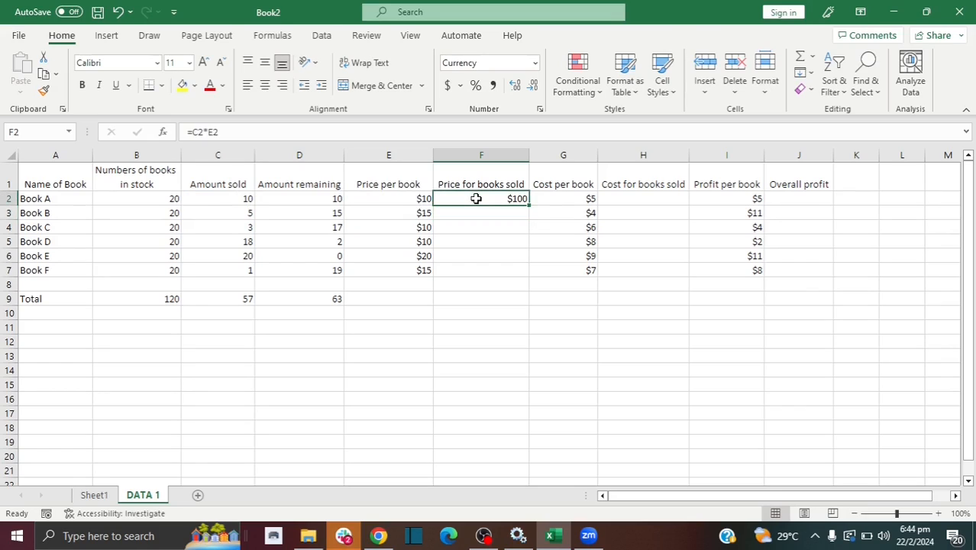
drag(532, 206, 524, 273)
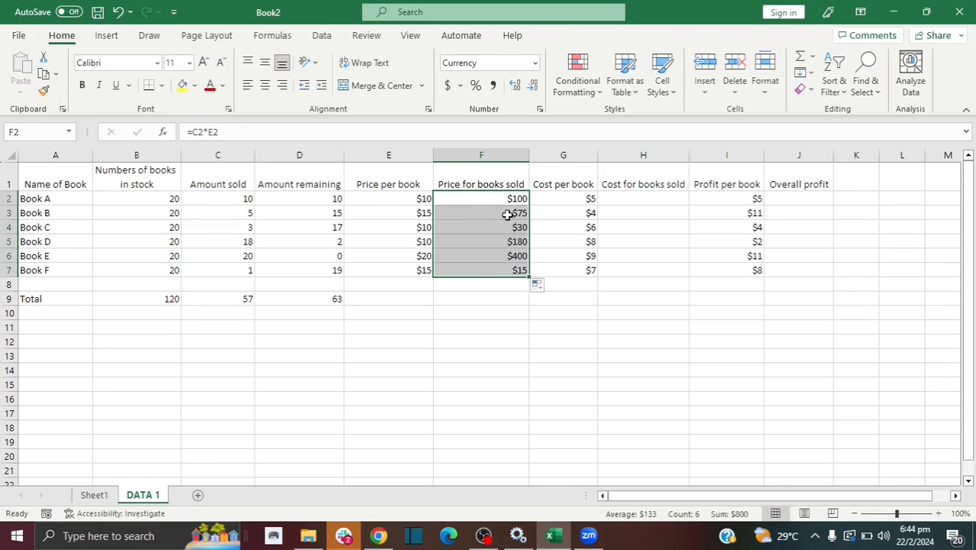
Check the filled price formulas in column F, and extend the total formula from D9 across to F9.
click(513, 215)
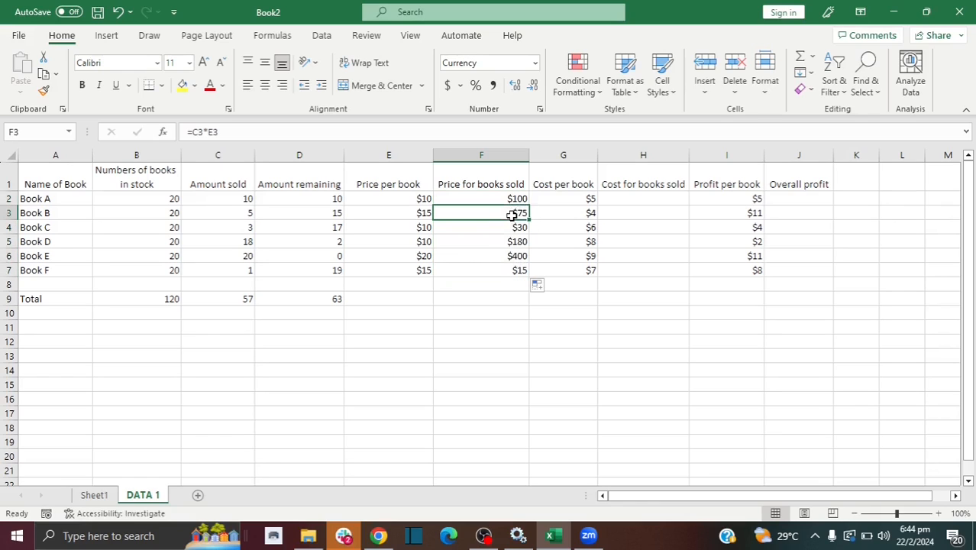
click(513, 227)
click(514, 242)
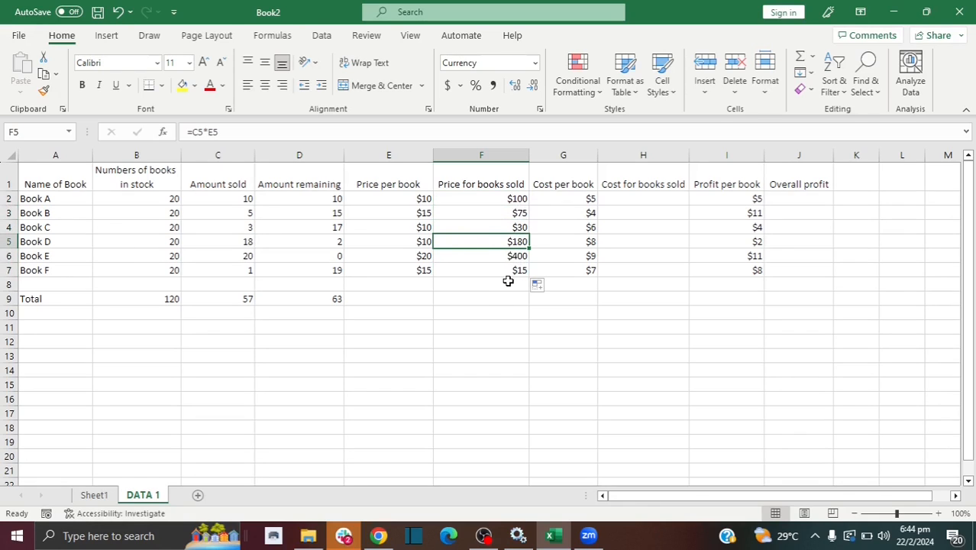
click(488, 299)
click(309, 304)
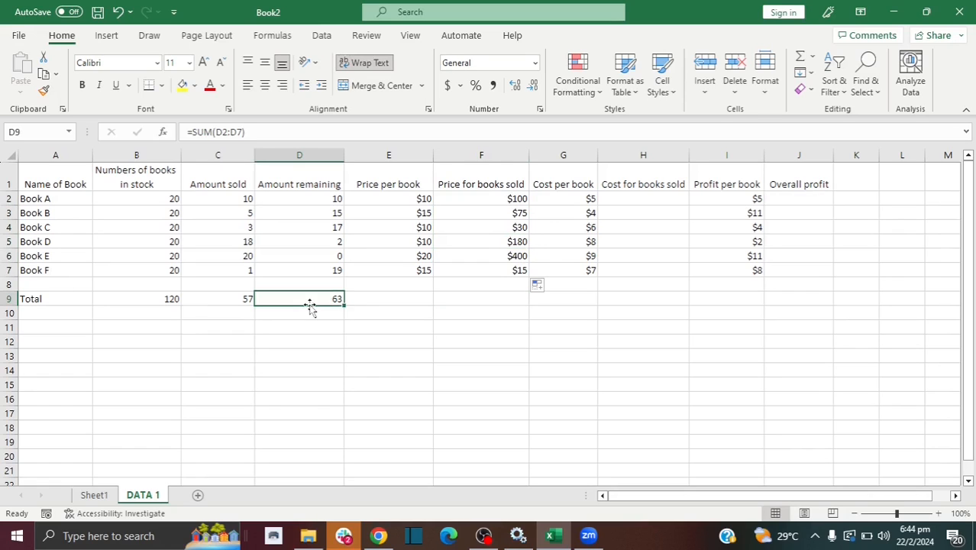
drag(347, 307, 476, 304)
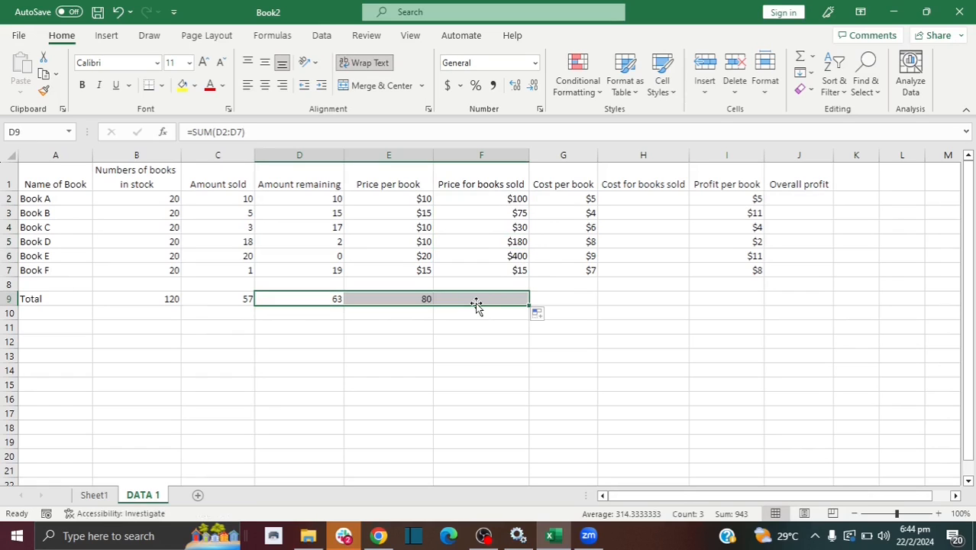
Clear the Price per book total in E9 and refill it from the total formula in D9.
click(412, 299)
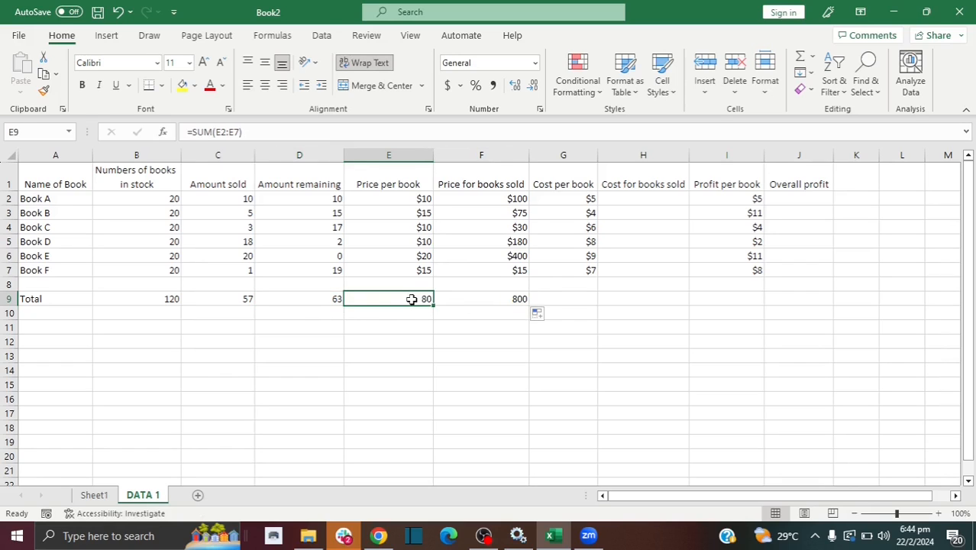
key(BackSpace)
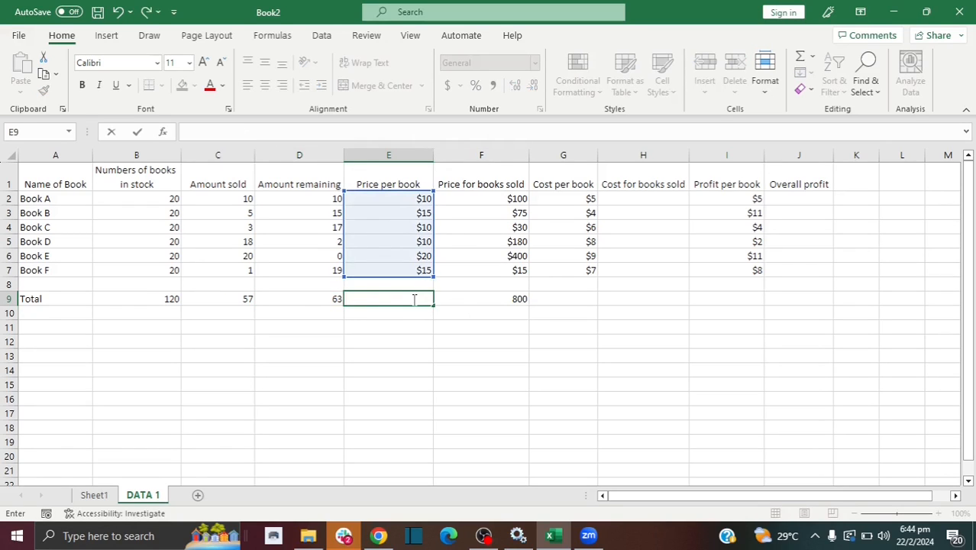
click(337, 298)
drag(343, 305, 404, 301)
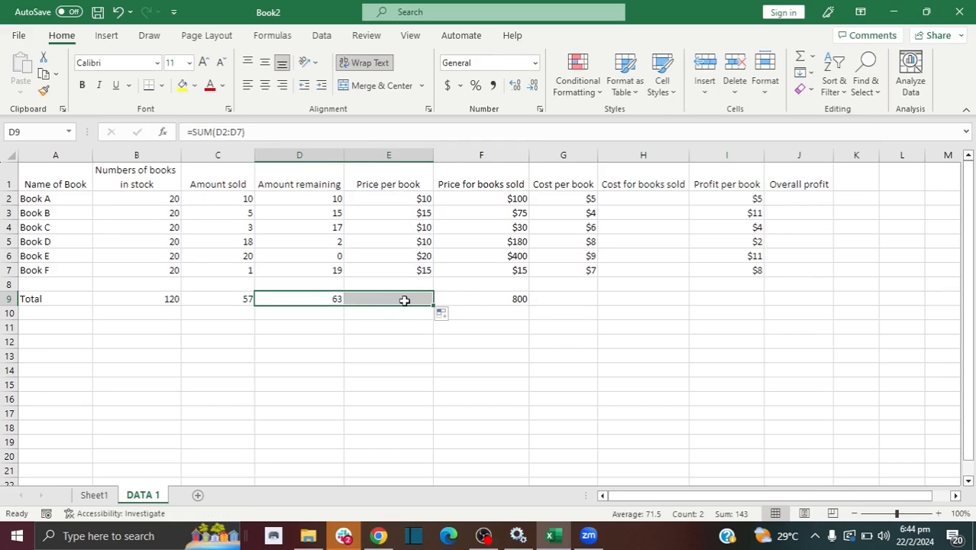
Format the totals in E9 and F9 as Currency with no decimal places.
click(405, 300)
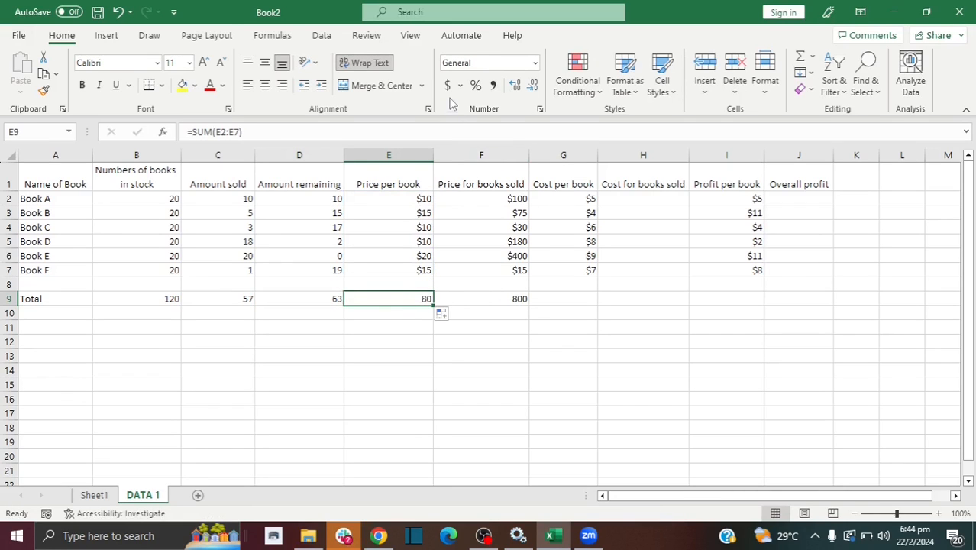
click(536, 64)
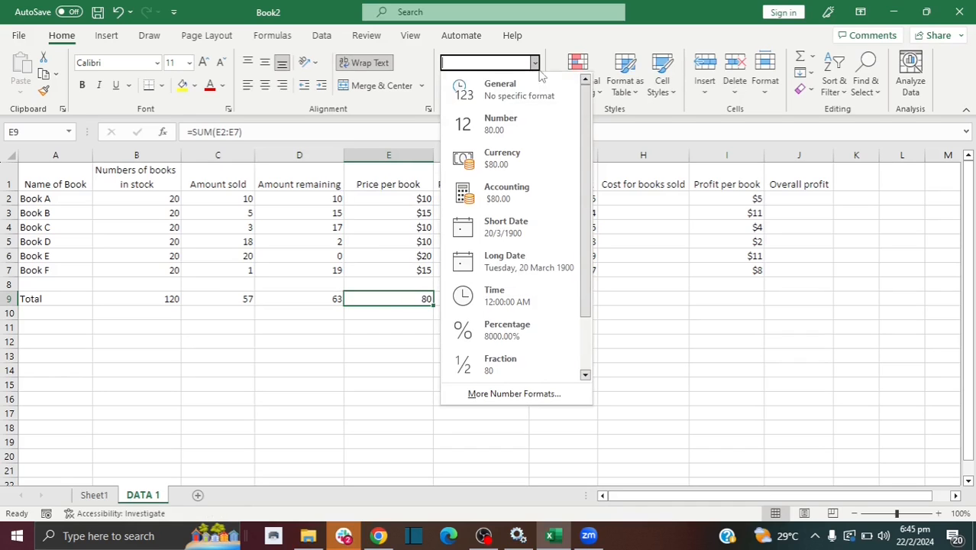
click(502, 170)
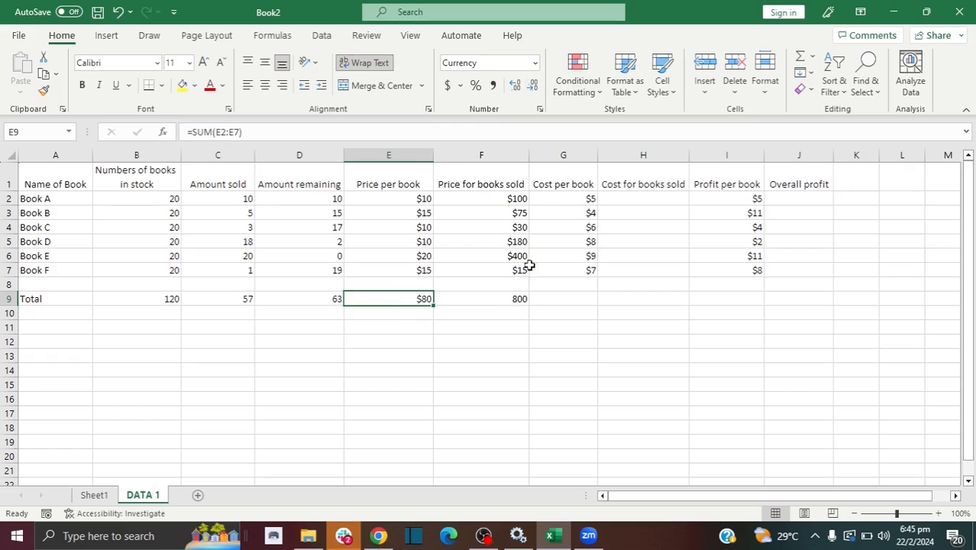
click(519, 299)
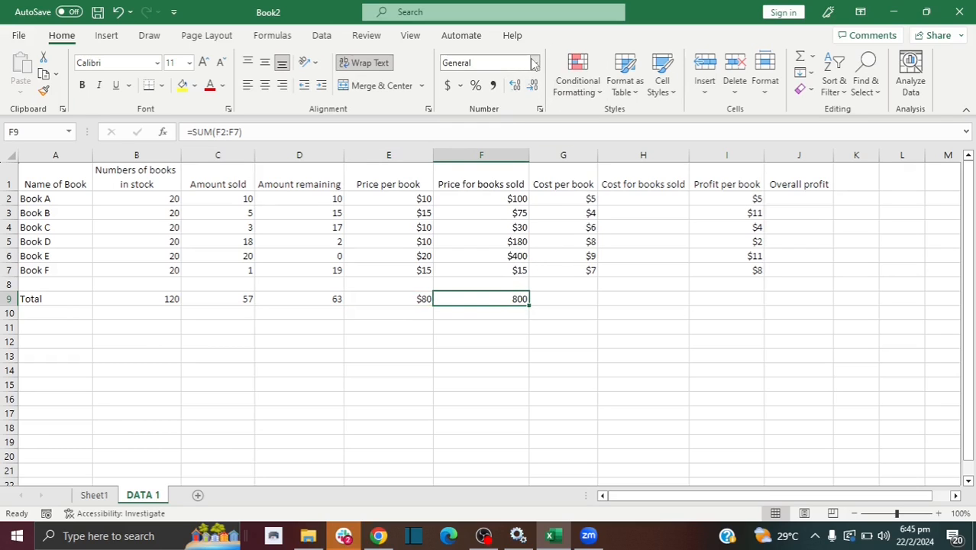
click(535, 63)
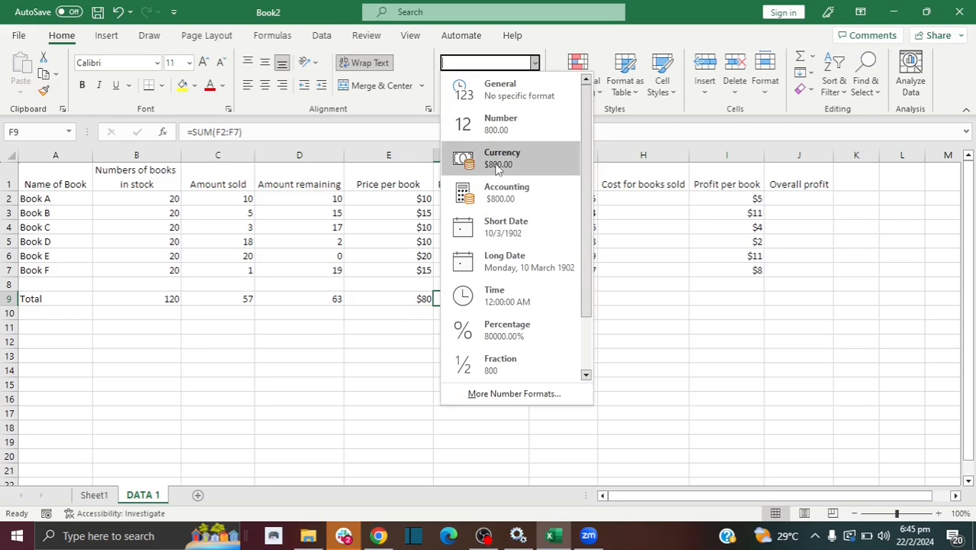
click(500, 158)
click(533, 85)
click(532, 85)
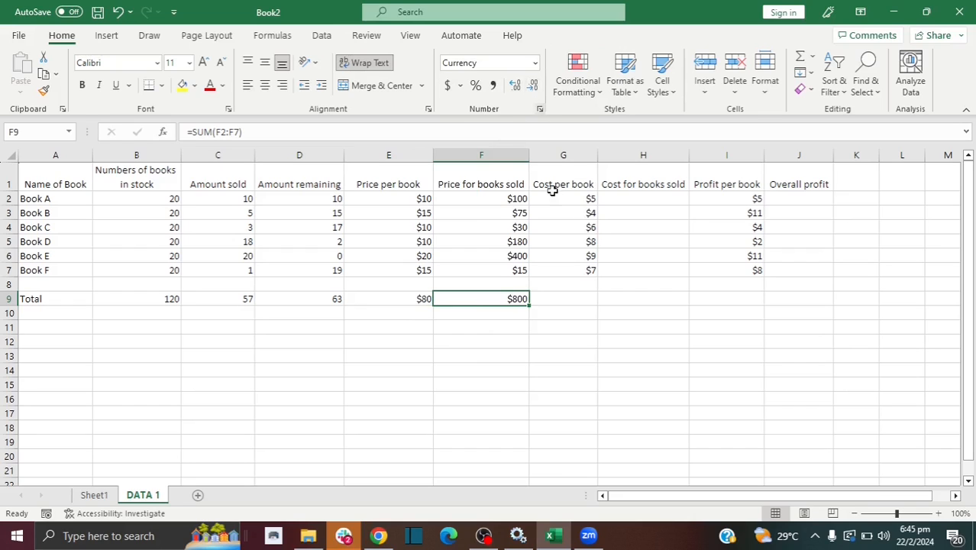
Calculate Book A's cost for books sold in H2 with =C2*G2 and fill the formula down to H7.
click(661, 201)
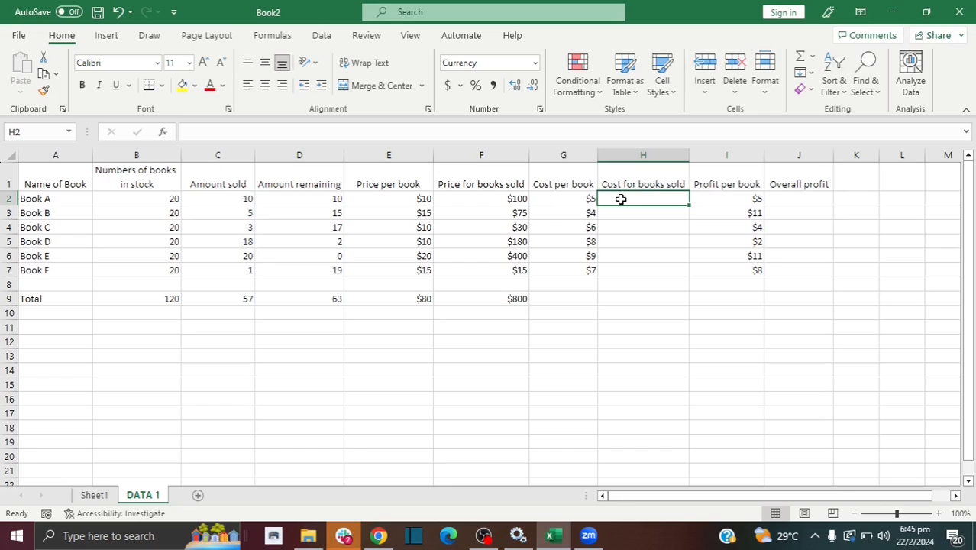
text(=)
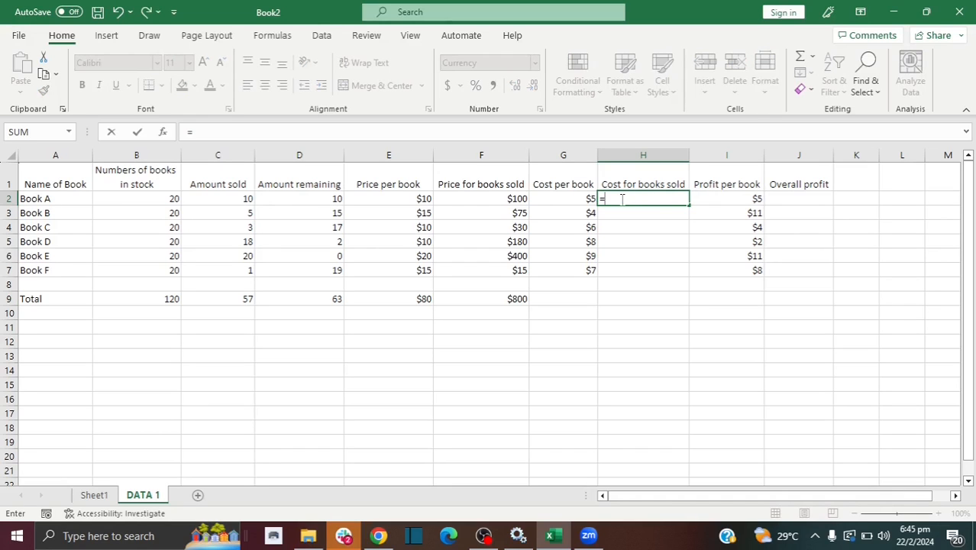
click(232, 200)
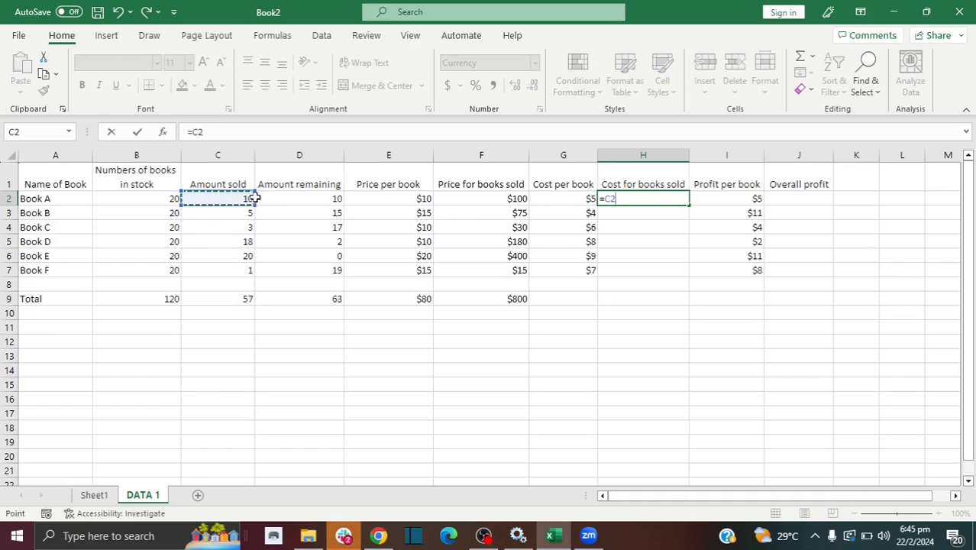
text(*)
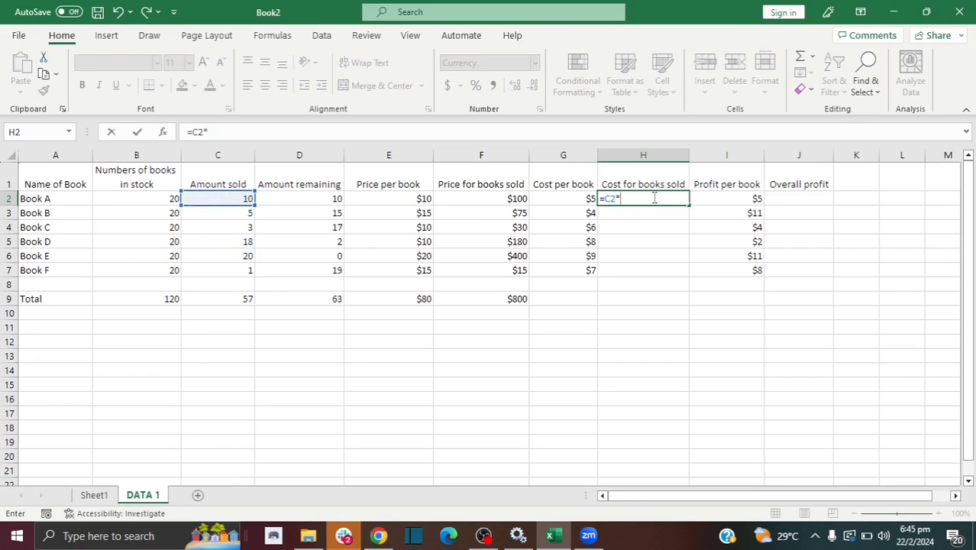
click(580, 198)
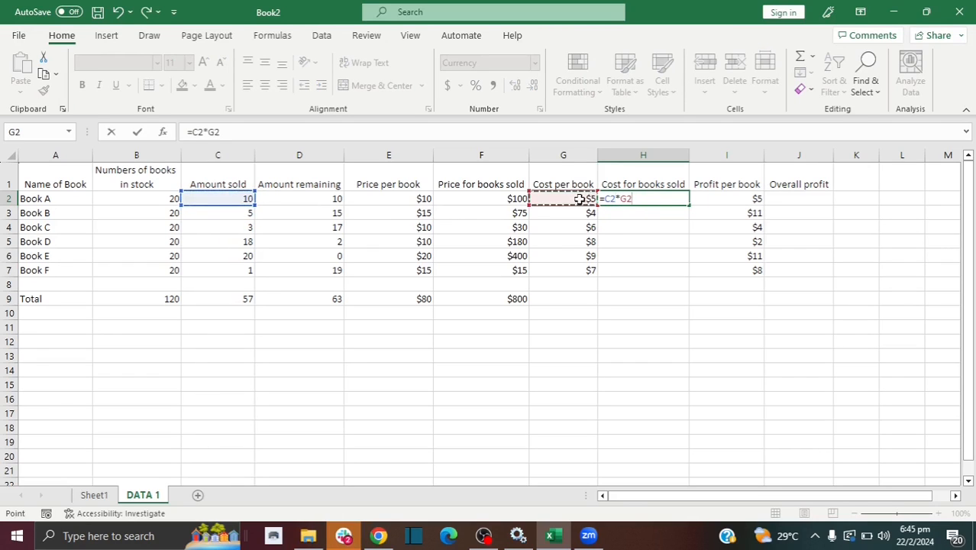
key(Return)
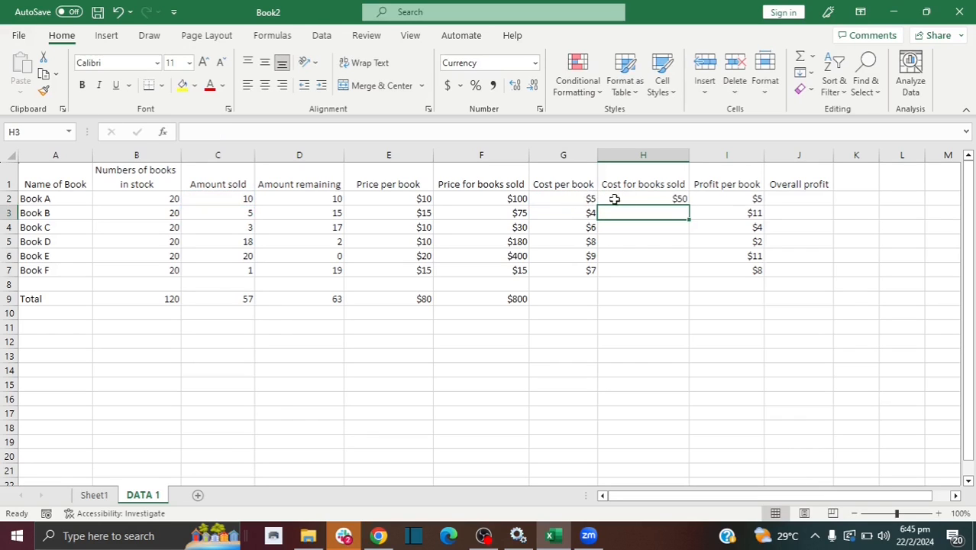
click(675, 198)
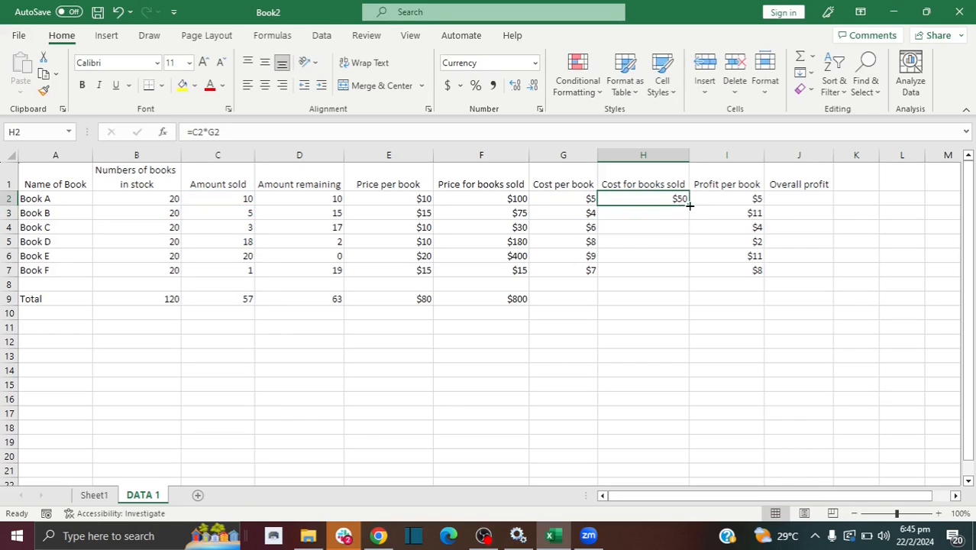
drag(689, 204, 680, 276)
Calculate Book A's overall profit in J2 with =C2*I2 and fill the formula down to J7.
click(787, 198)
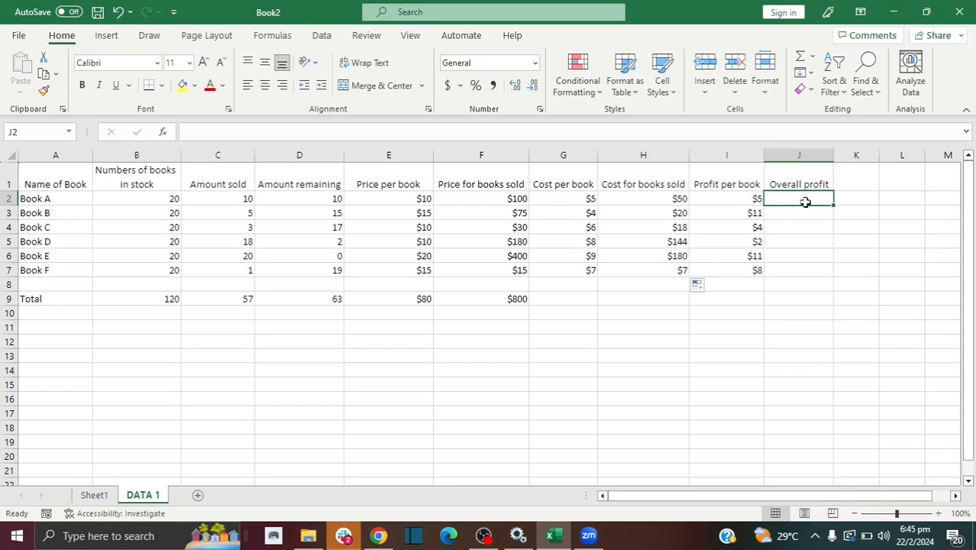
text(=)
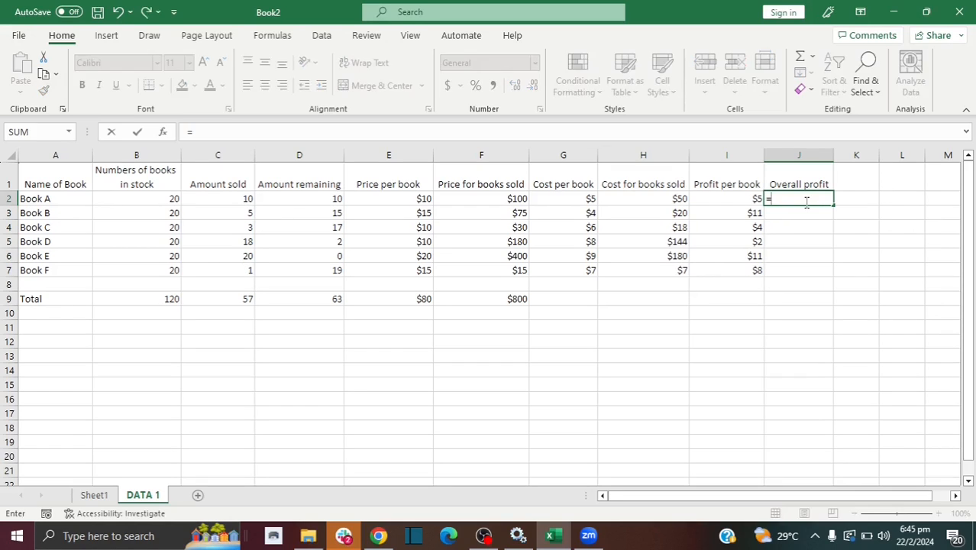
click(221, 199)
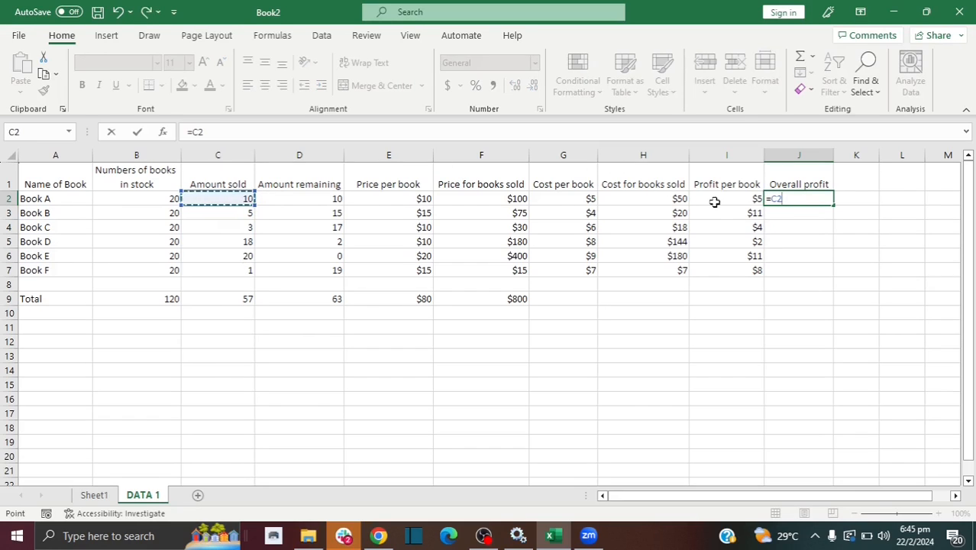
text(*)
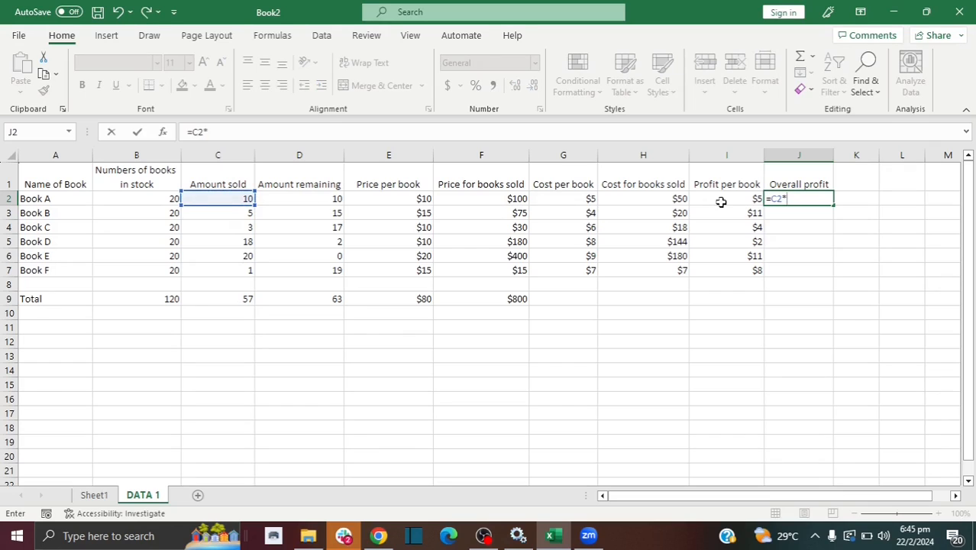
click(739, 199)
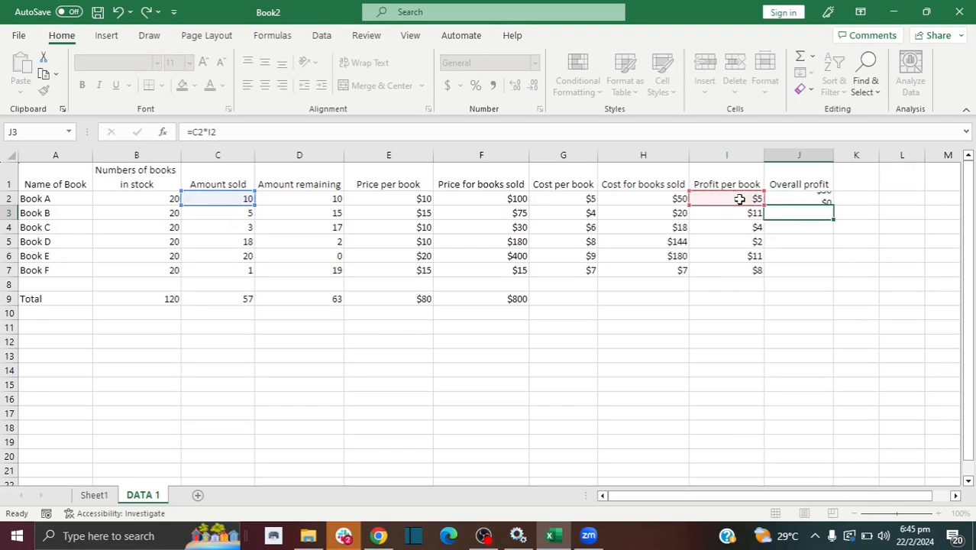
key(Return)
click(816, 197)
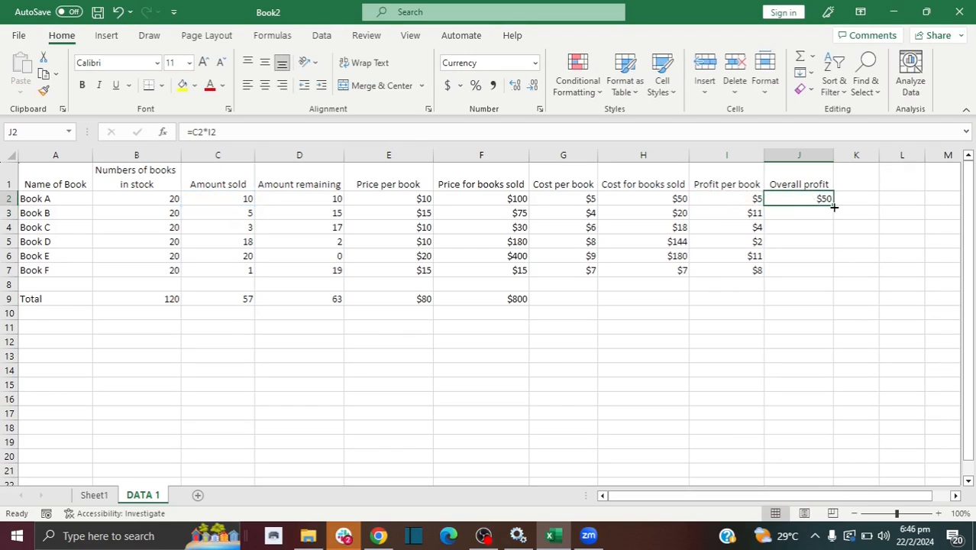
drag(834, 204, 829, 275)
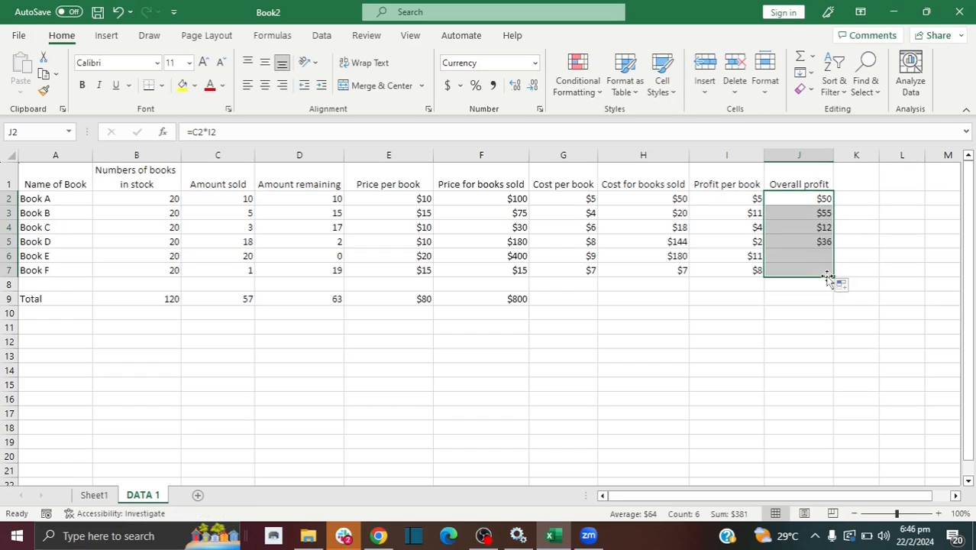
Extend the total formula from F9 across the cost and profit columns to J9.
click(495, 301)
drag(528, 305, 809, 303)
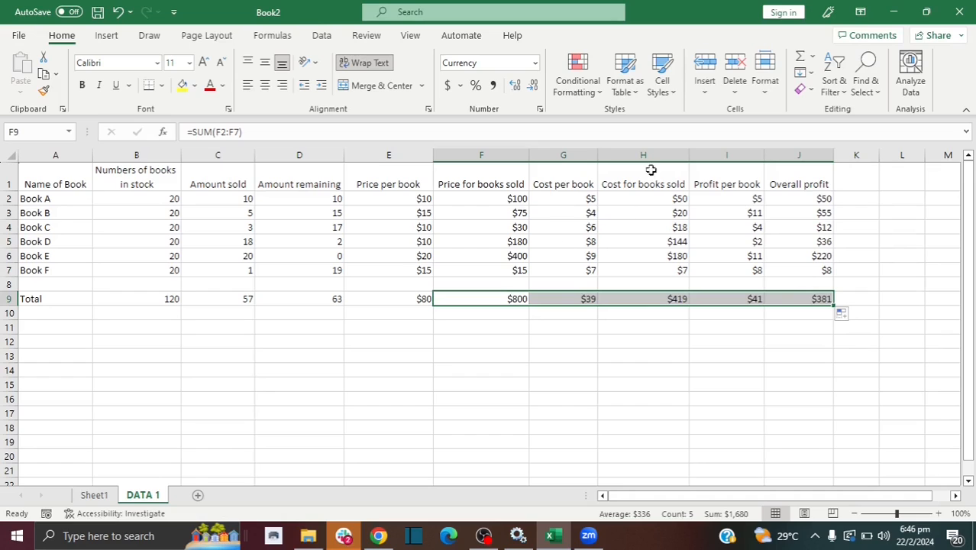
click(749, 319)
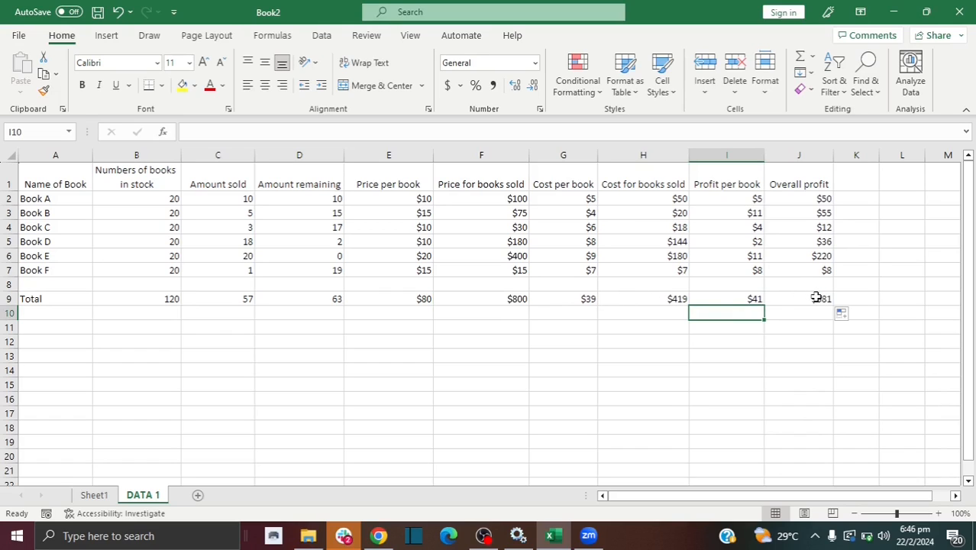
Cross-check the overall profit total in J9 by calculating =F9-H9 in F11.
click(490, 328)
text(=)
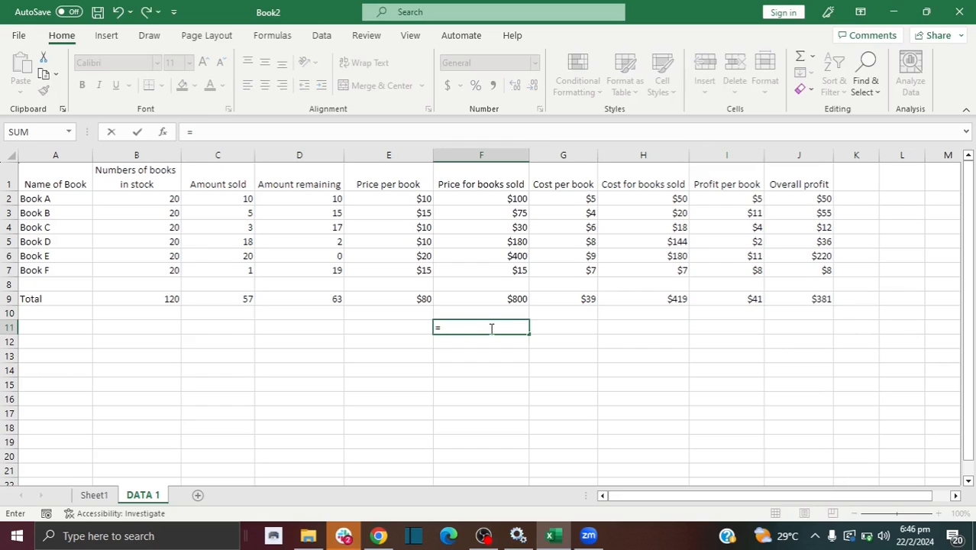
click(493, 297)
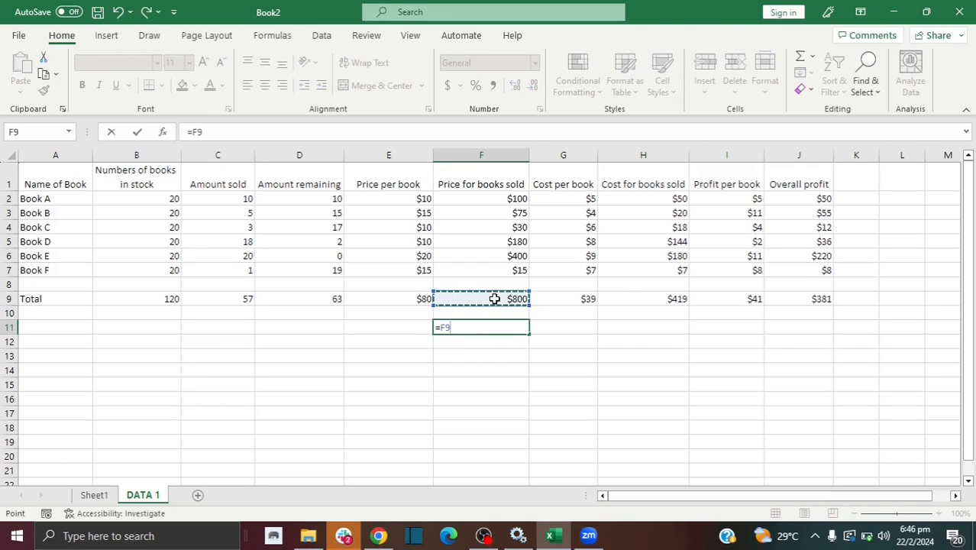
text(-)
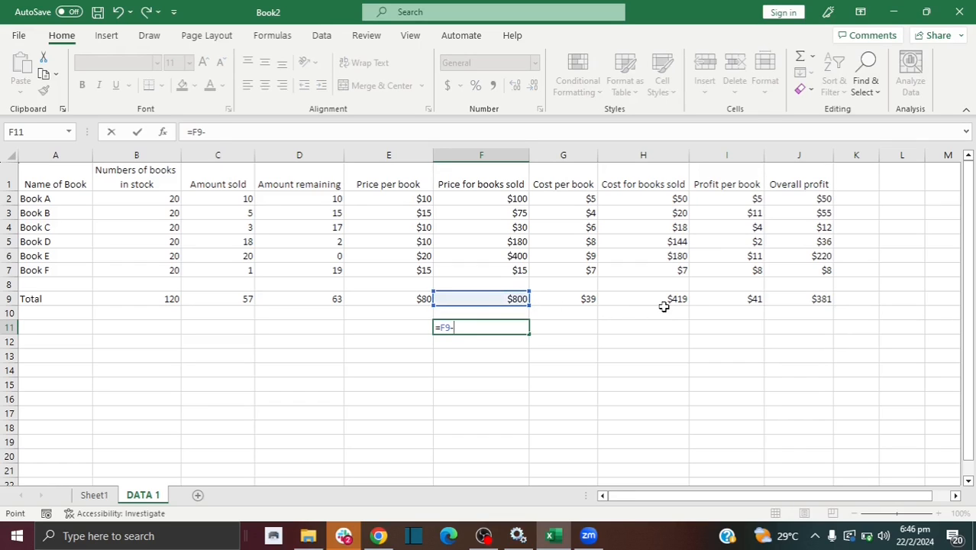
click(662, 309)
click(661, 296)
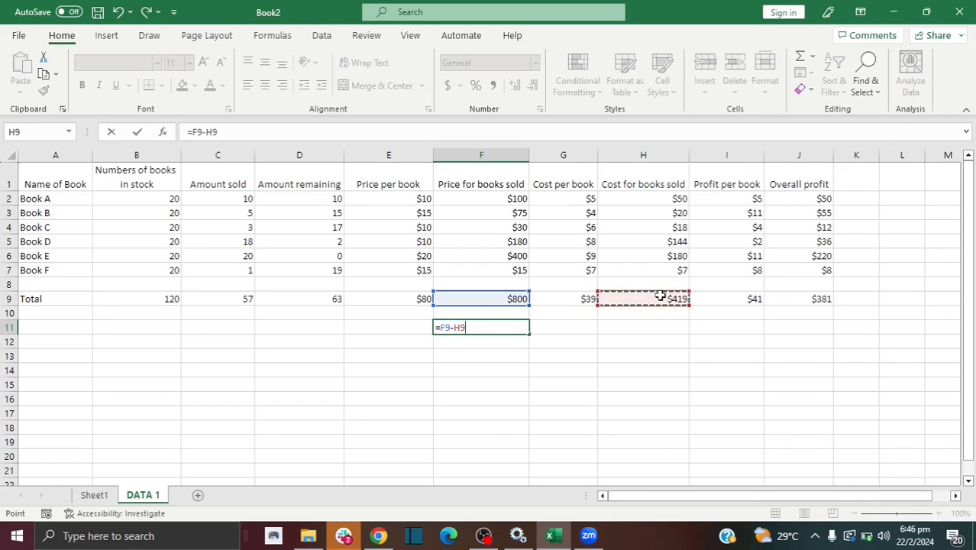
key(Return)
click(815, 299)
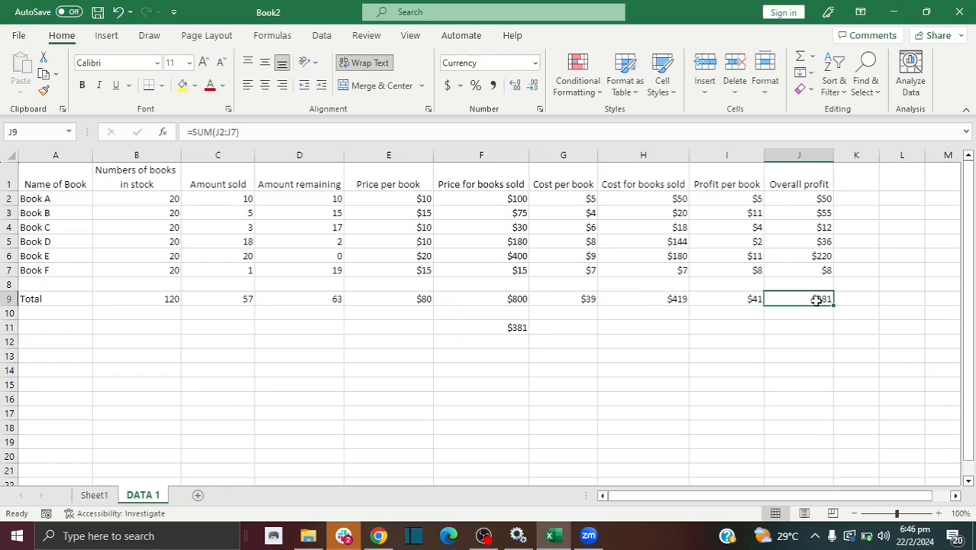
click(525, 328)
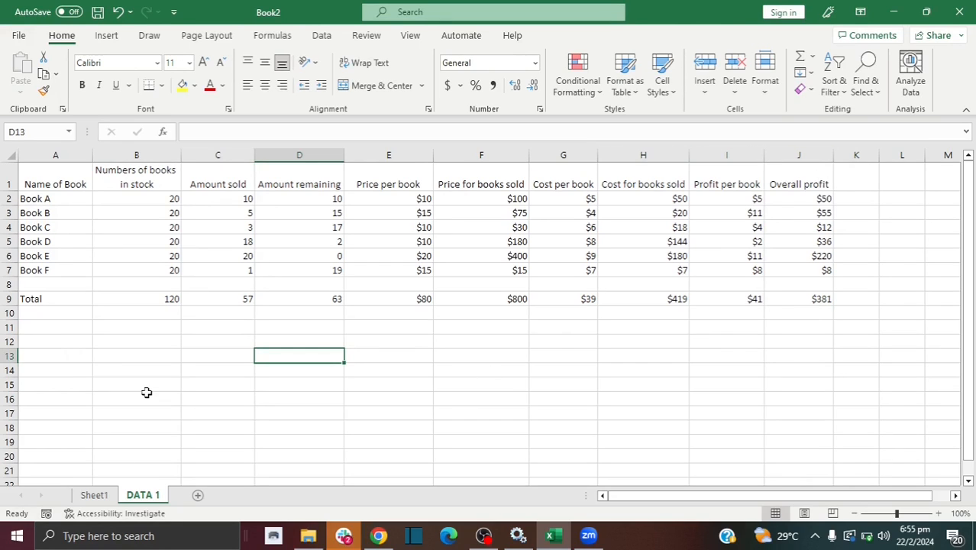
Add the label Bookstore fee in A12 with a fee of $2 in B12.
click(33, 343)
text(Bo)
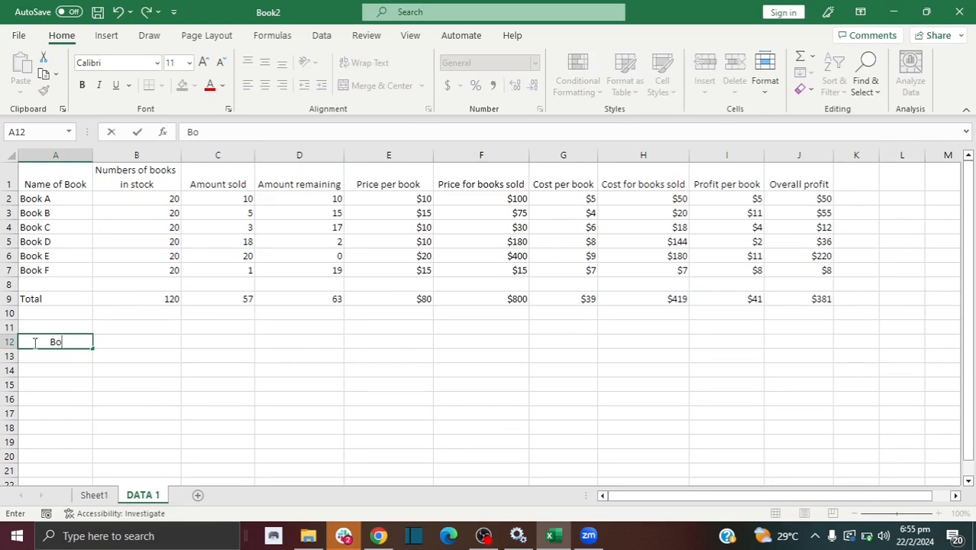
text(okstore fee)
key(Tab)
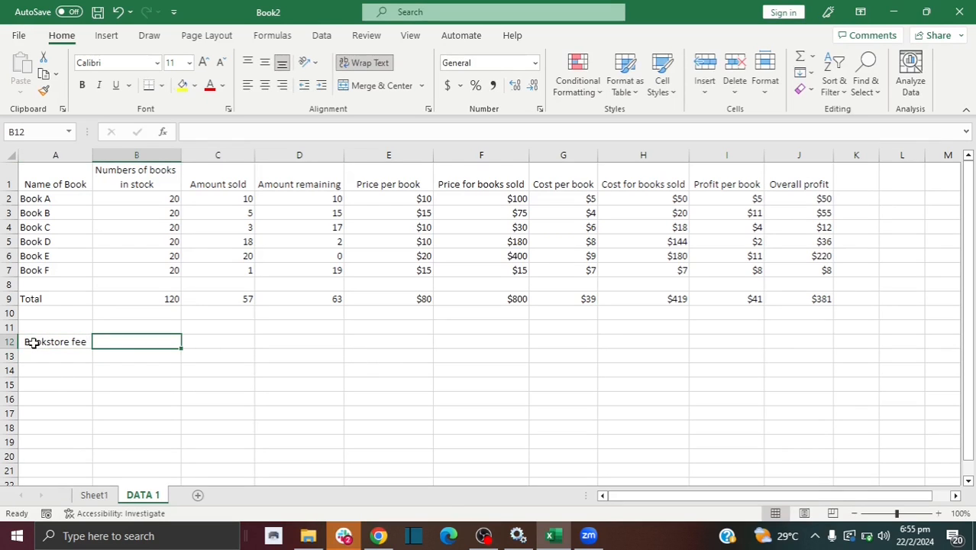
text($2)
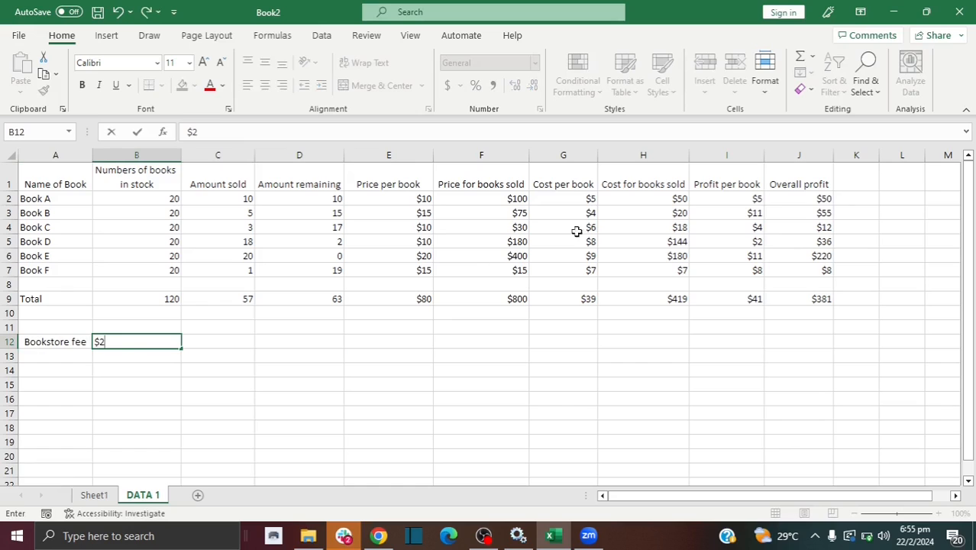
Enter the column heading Profit less bookstore fee in K1.
click(856, 185)
text(Pro)
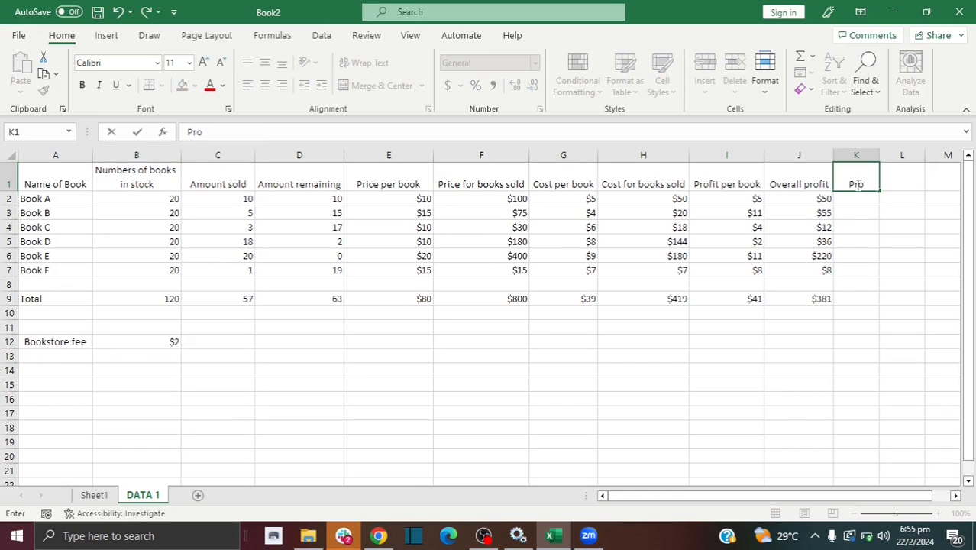
text(fit less)
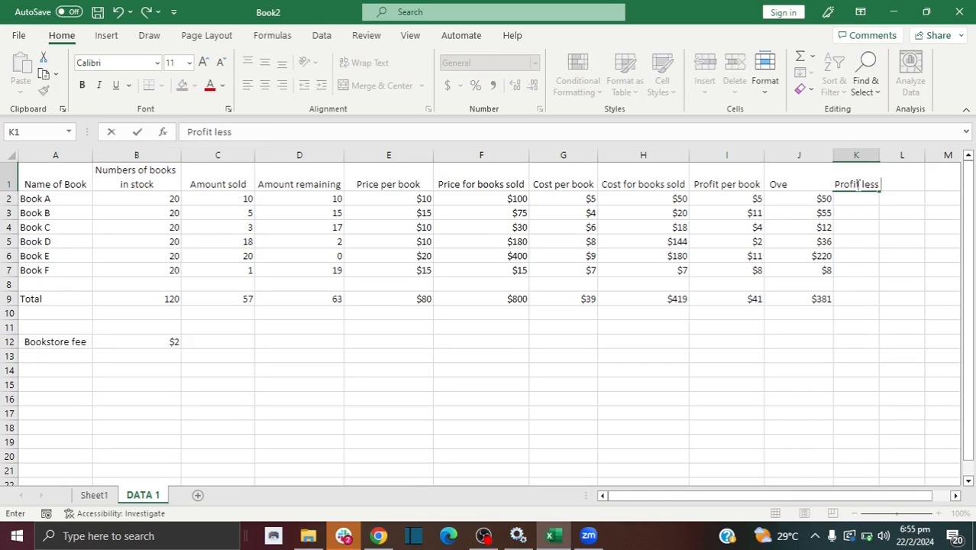
text( bookstore feed)
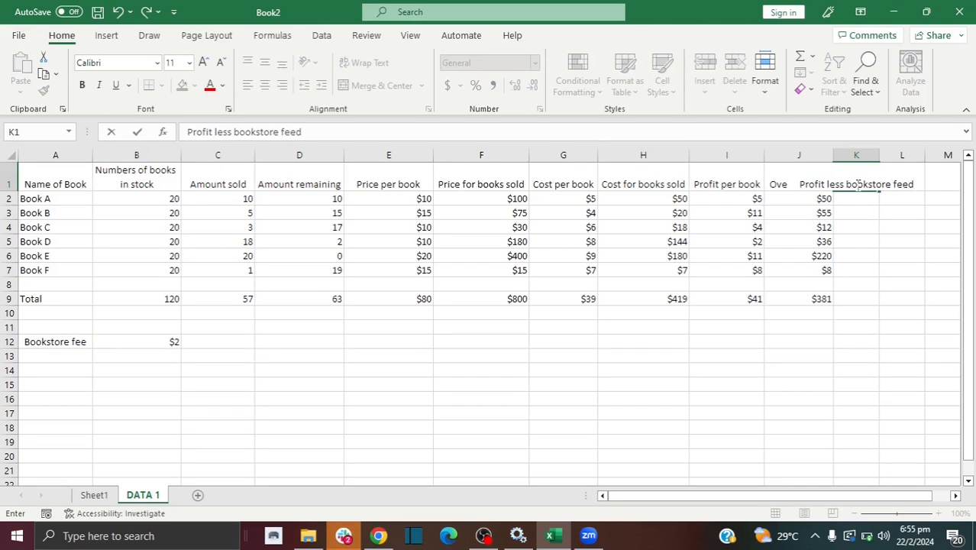
key(BackSpace)
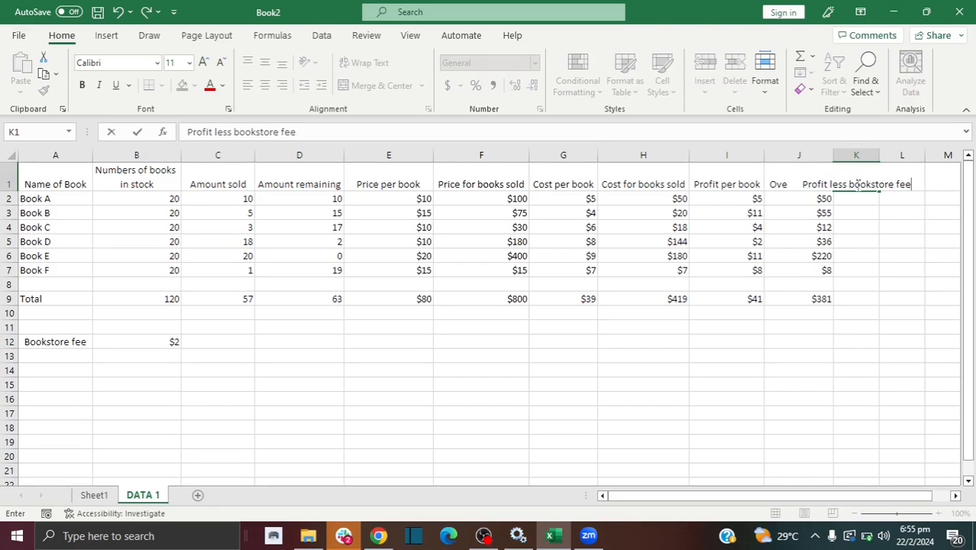
key(Return)
Calculate Book A's profit less the bookstore fee in K2 with =J2-B12 and fill the formula down to K7.
click(845, 200)
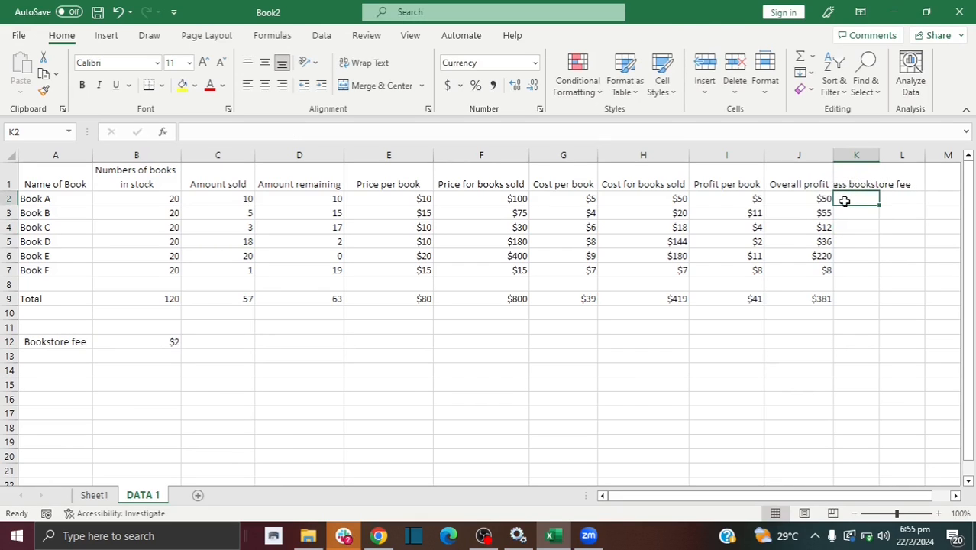
text(=)
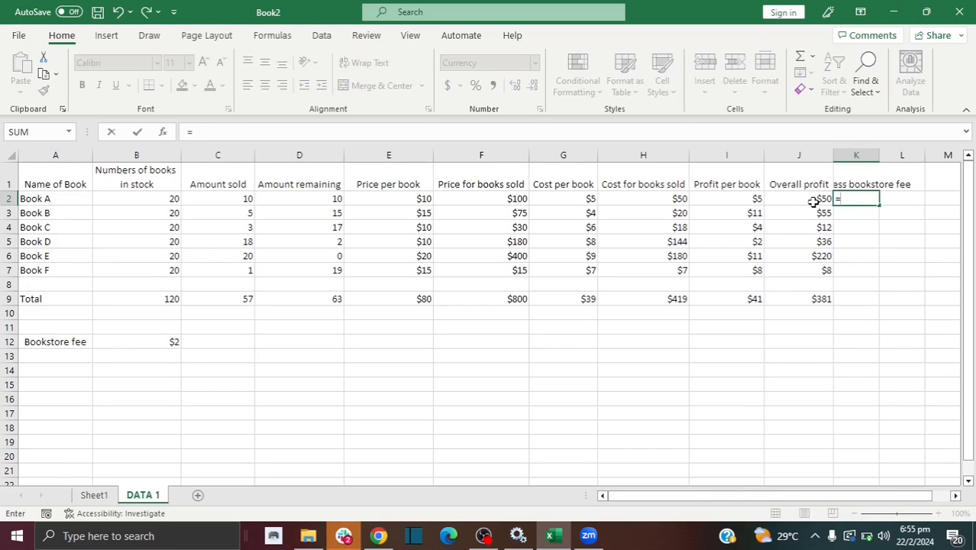
click(814, 201)
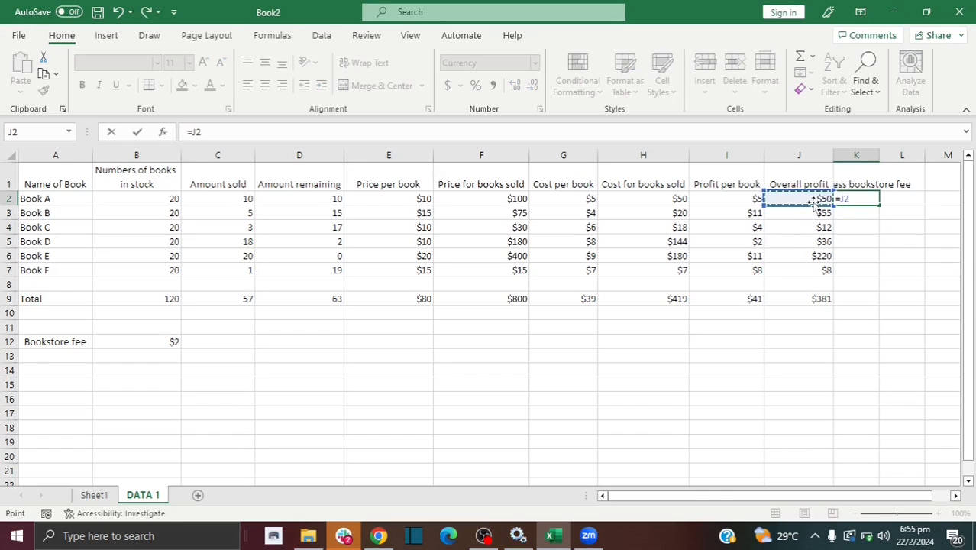
text(-)
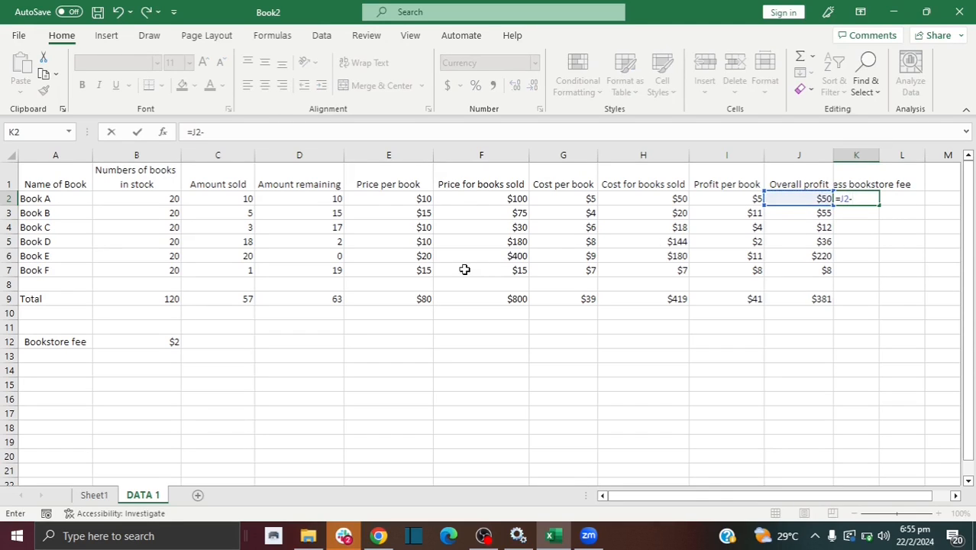
click(156, 341)
key(Return)
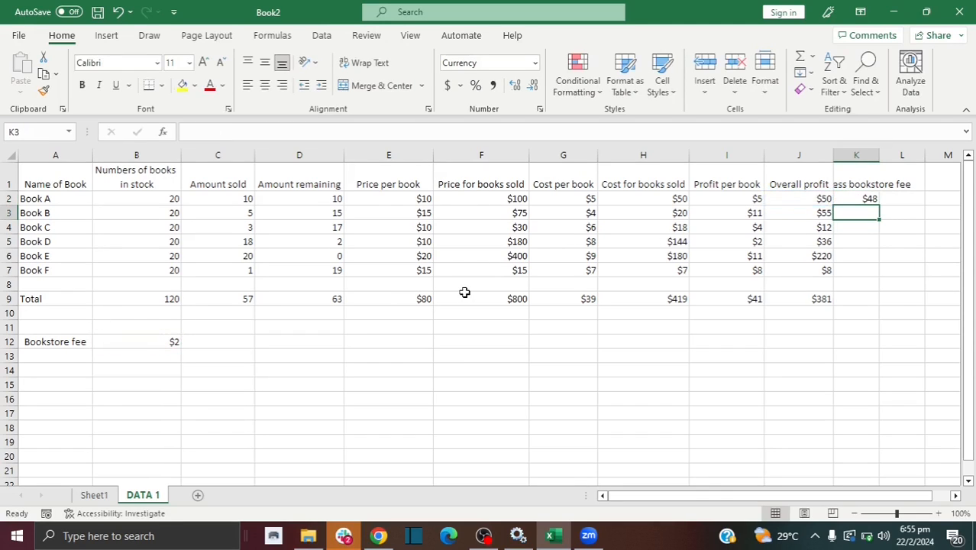
click(849, 198)
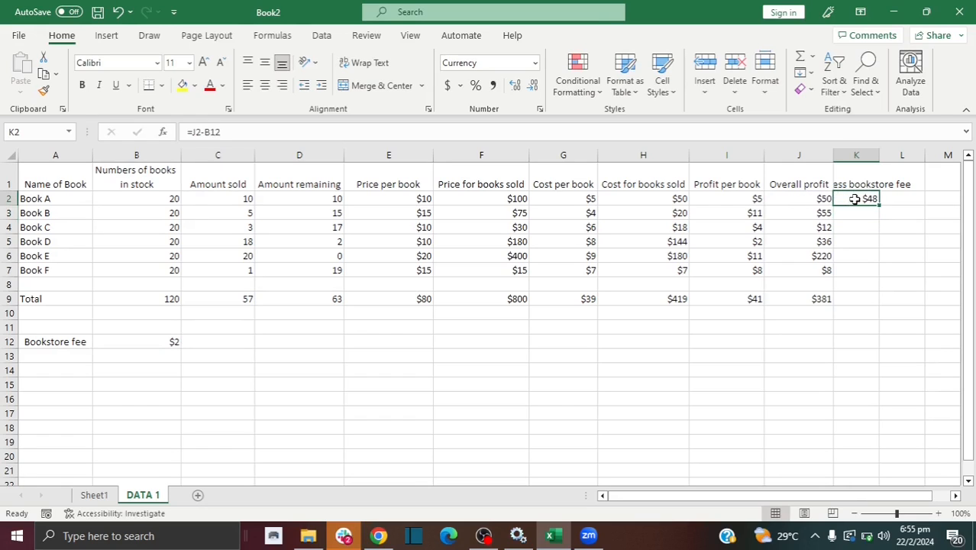
drag(878, 204, 873, 272)
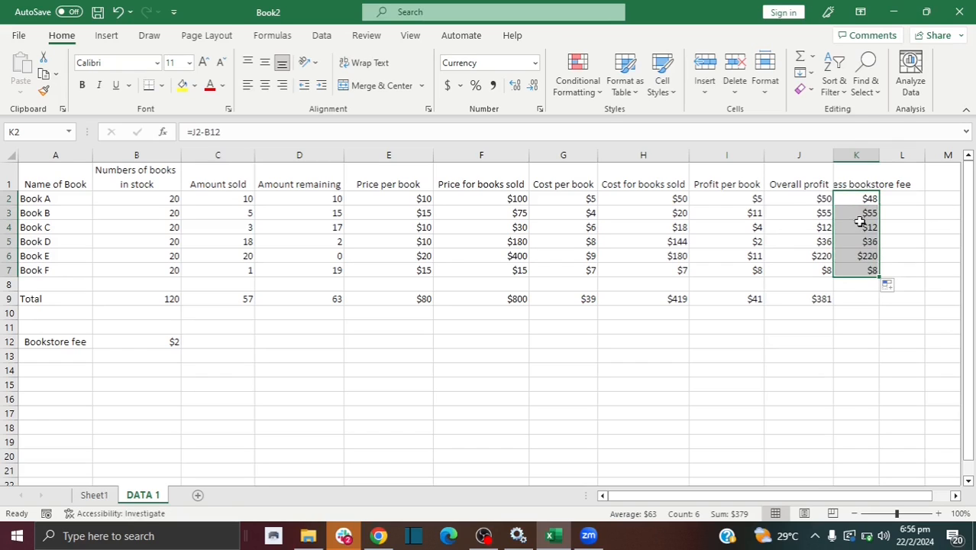
Compare the overall profits with the filled fee-adjusted values and check which fee cells the formulas in K3 and K4 reference.
click(860, 222)
click(827, 211)
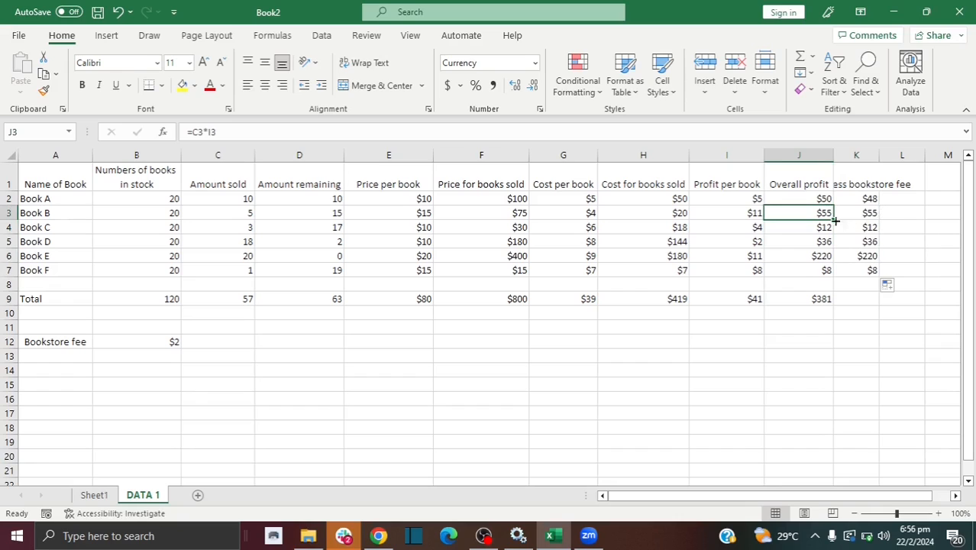
click(859, 215)
click(825, 215)
drag(825, 226, 854, 228)
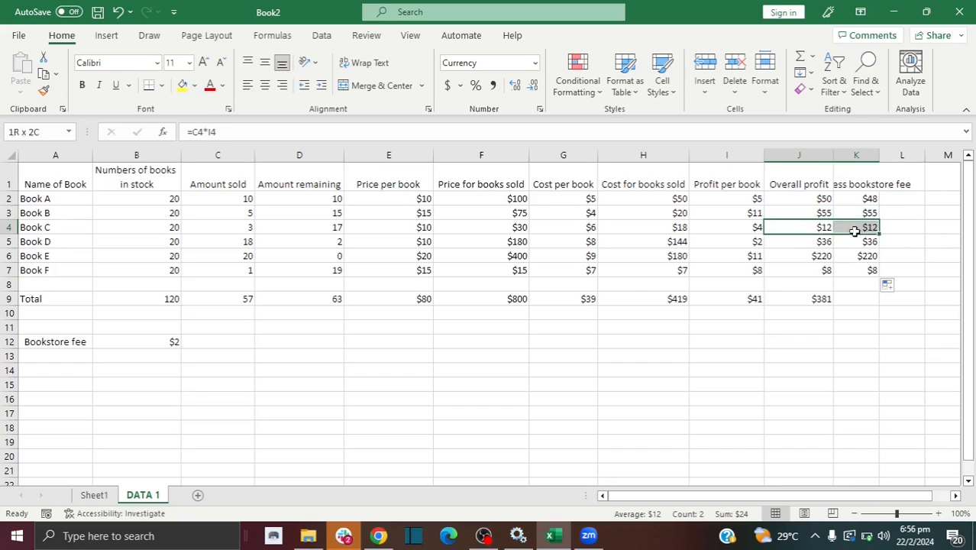
click(824, 241)
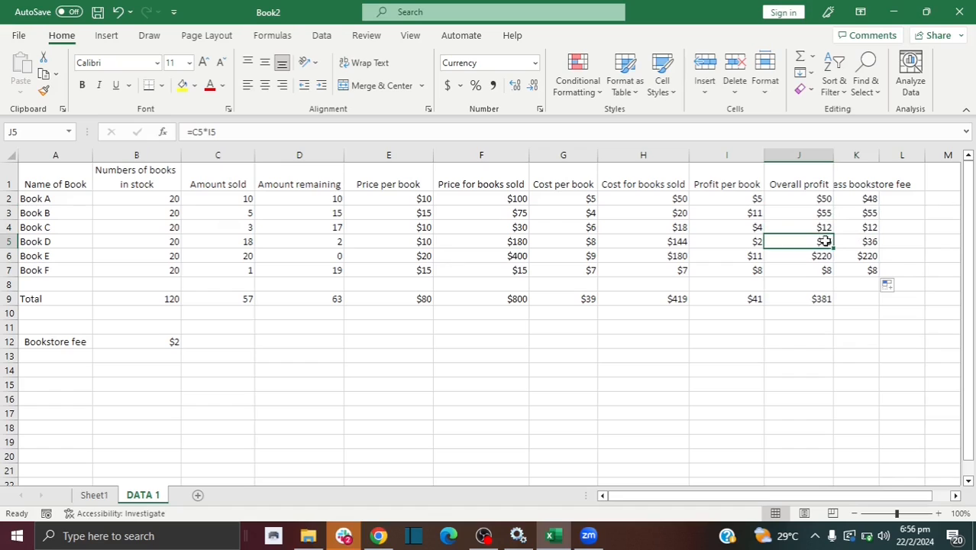
click(860, 213)
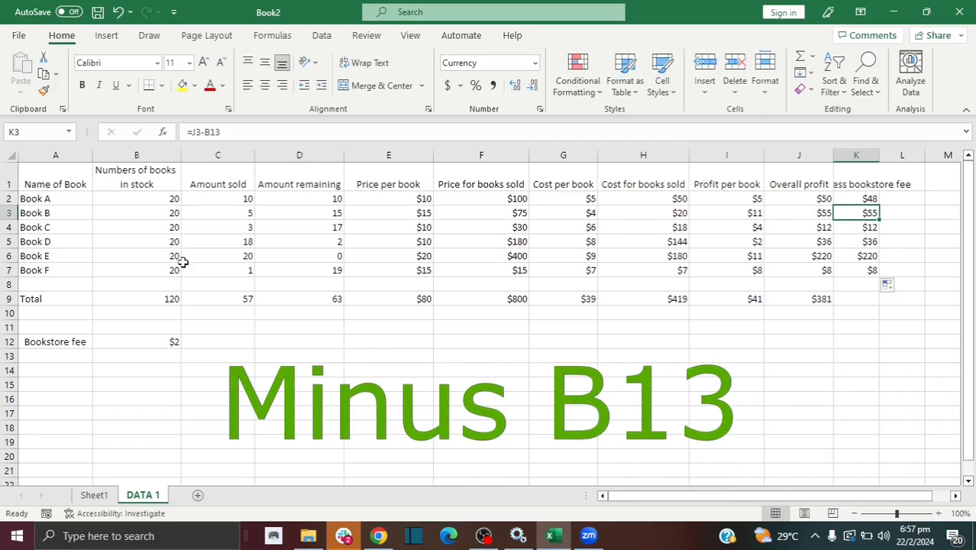
click(165, 362)
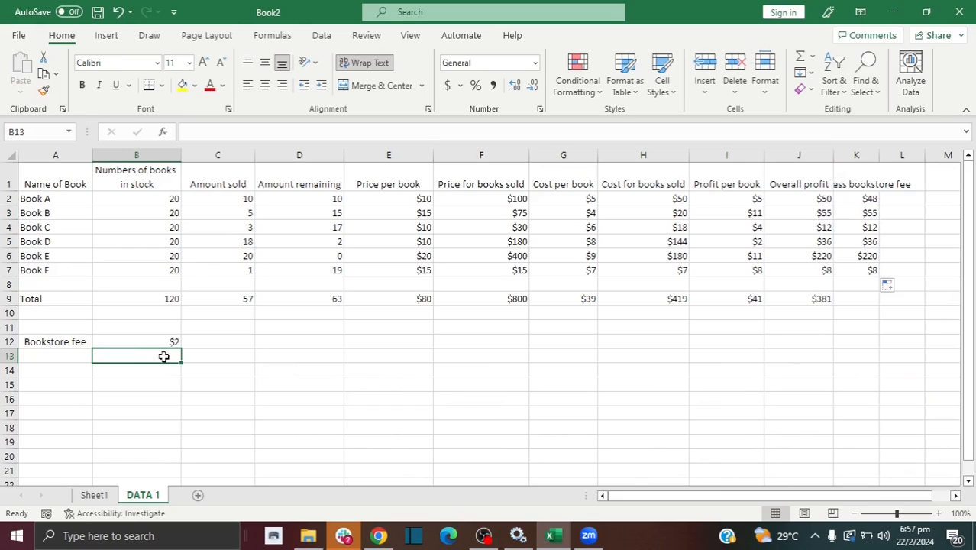
click(868, 228)
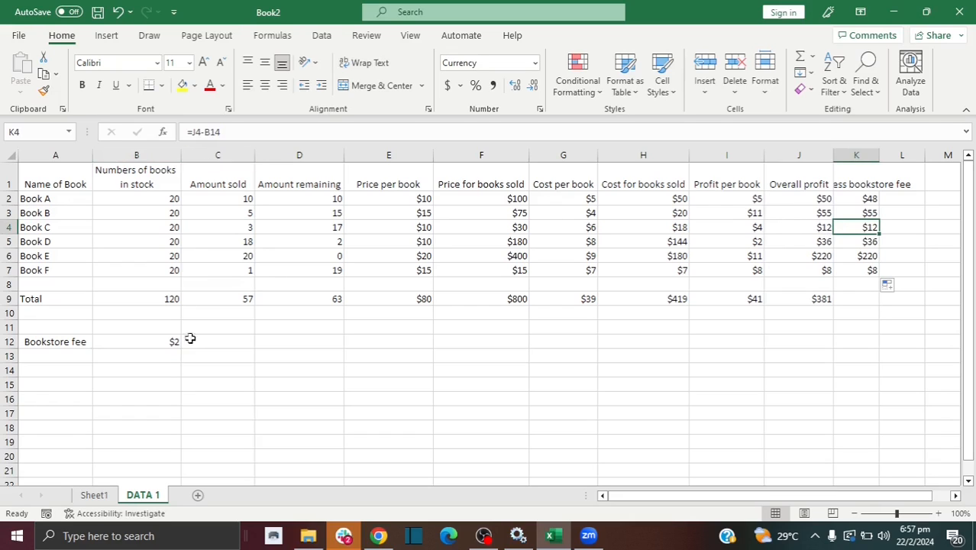
click(168, 372)
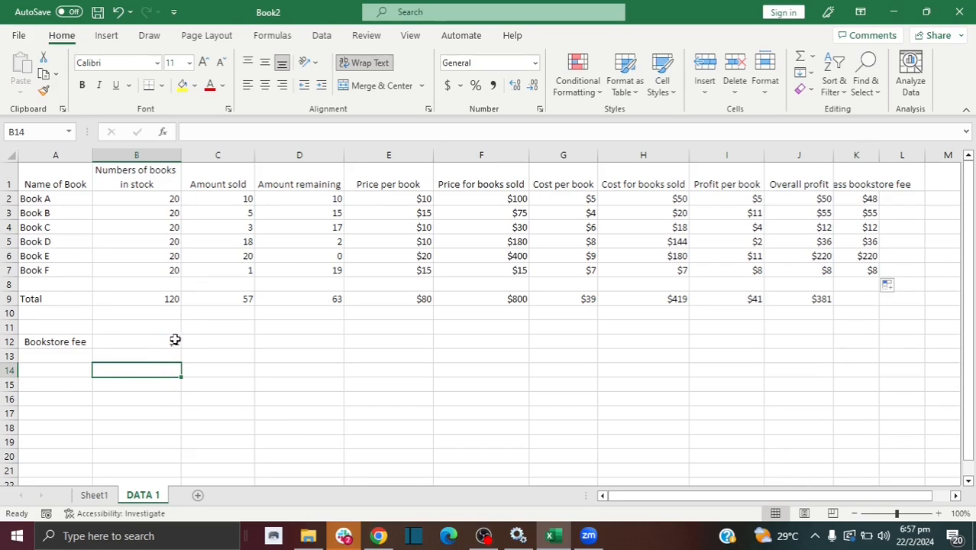
click(173, 342)
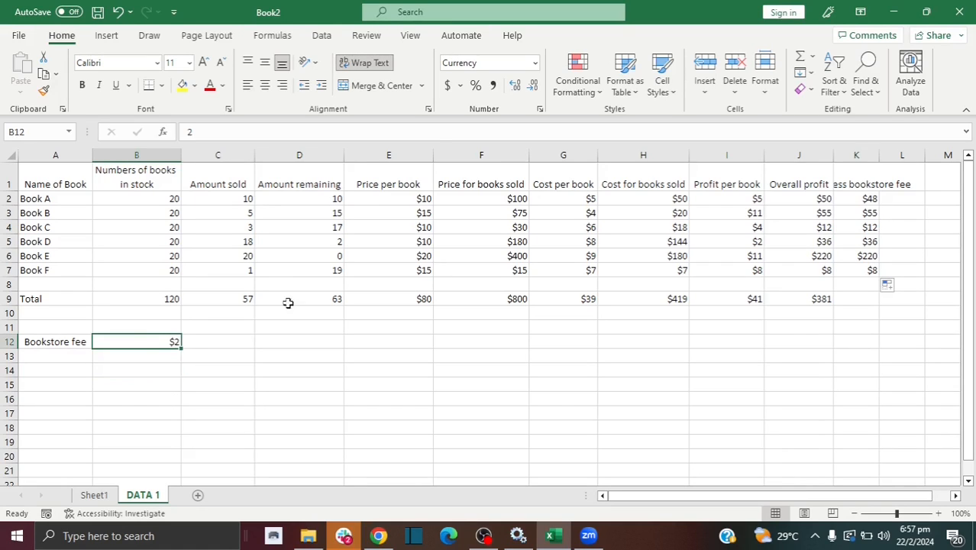
Make the fee reference in K2 absolute as =J2-$B$12, fill the formula down to K7 and check the copied reference.
double_click(855, 198)
click(883, 222)
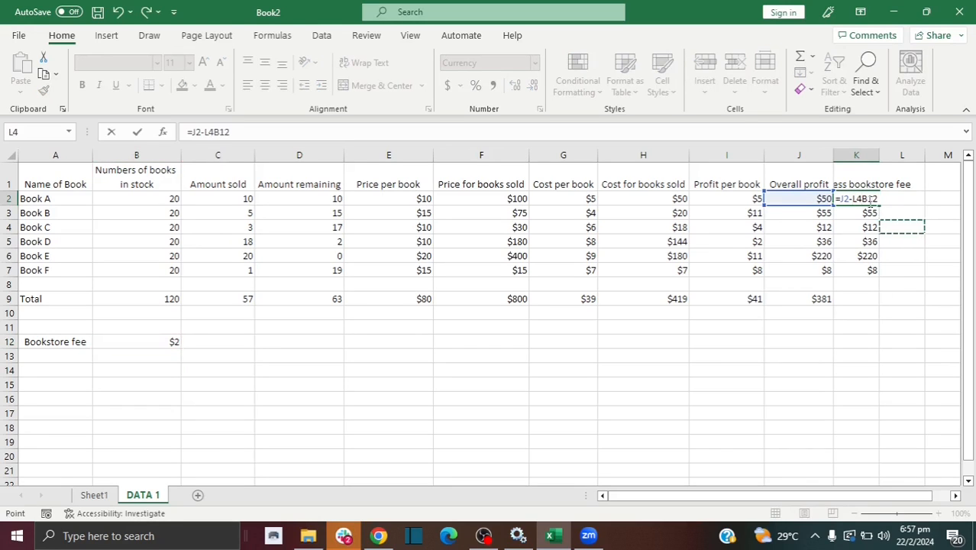
click(861, 213)
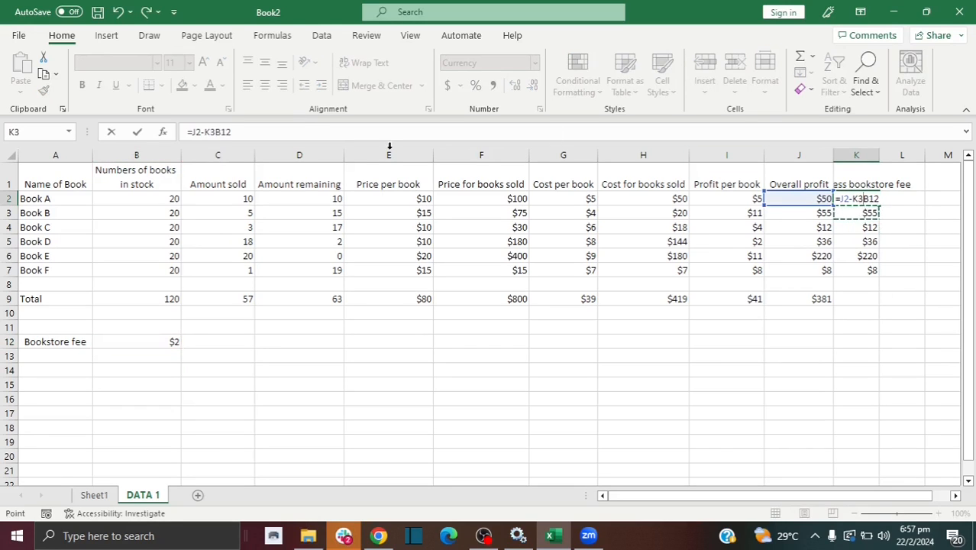
key(BackSpace)
key(BackSpace)
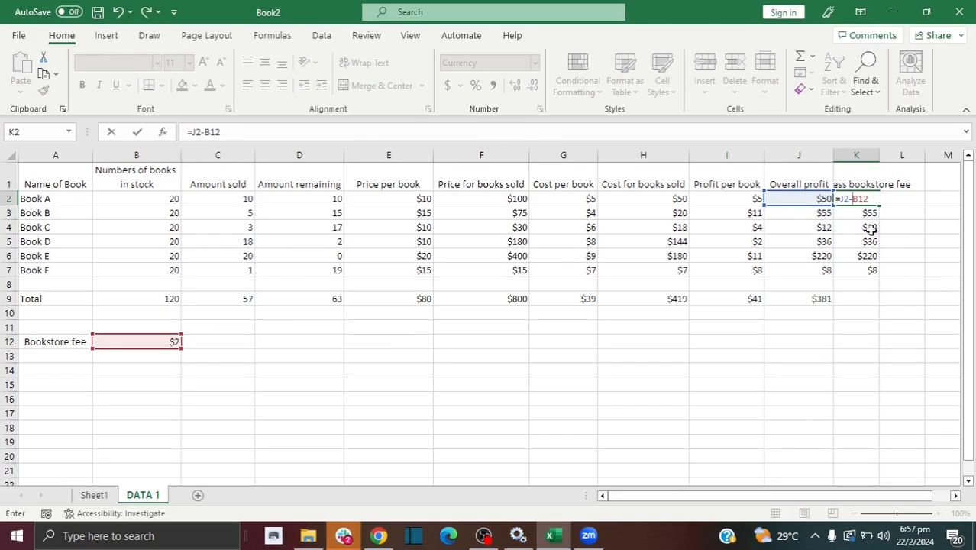
click(205, 132)
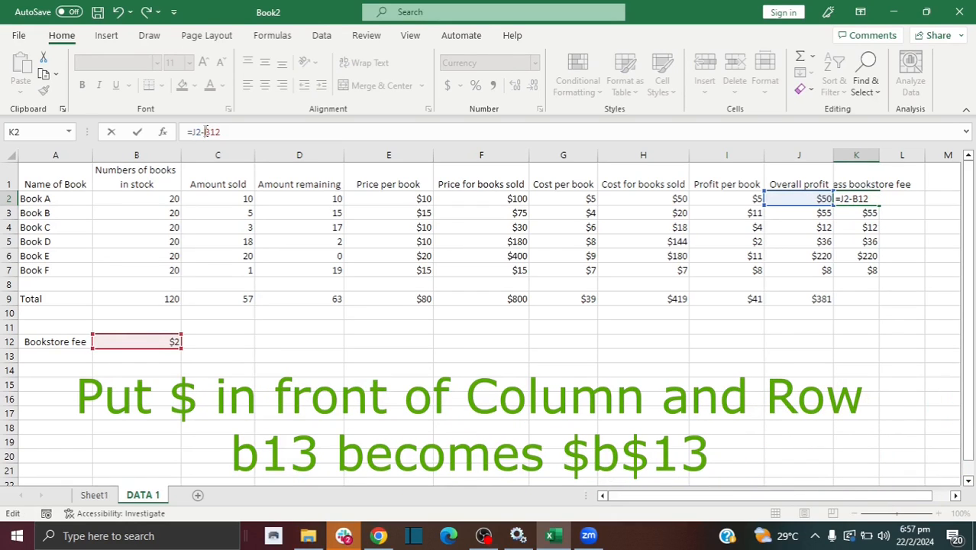
text($)
click(215, 131)
text($)
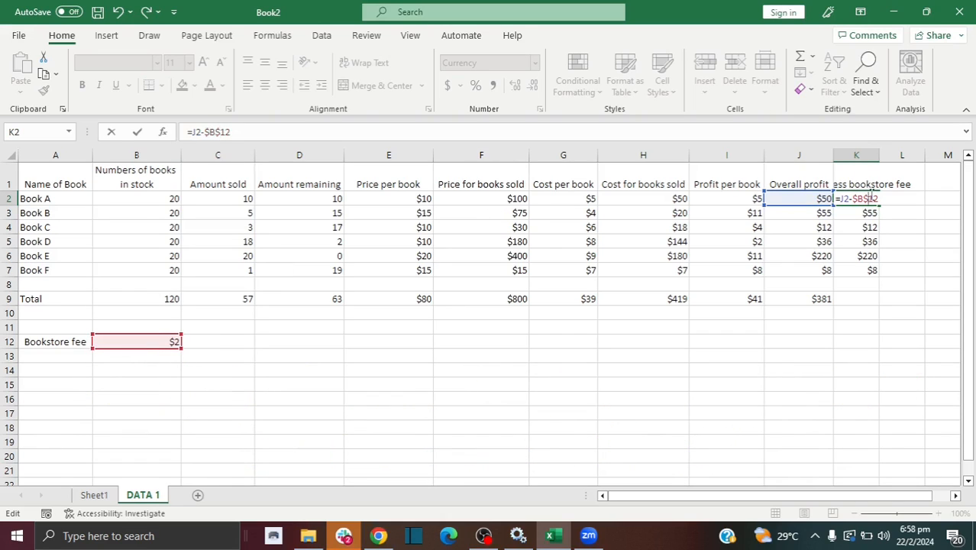
key(Return)
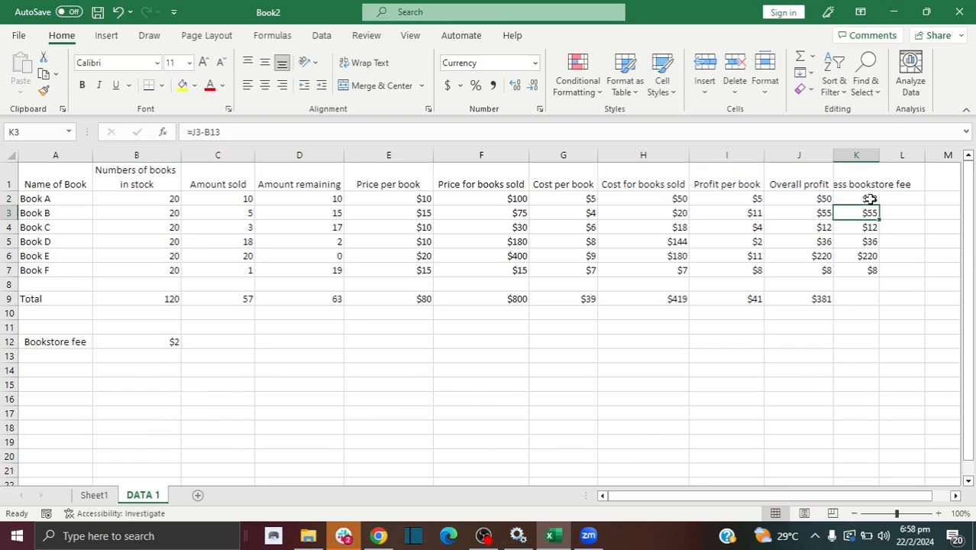
click(870, 199)
drag(882, 204, 879, 276)
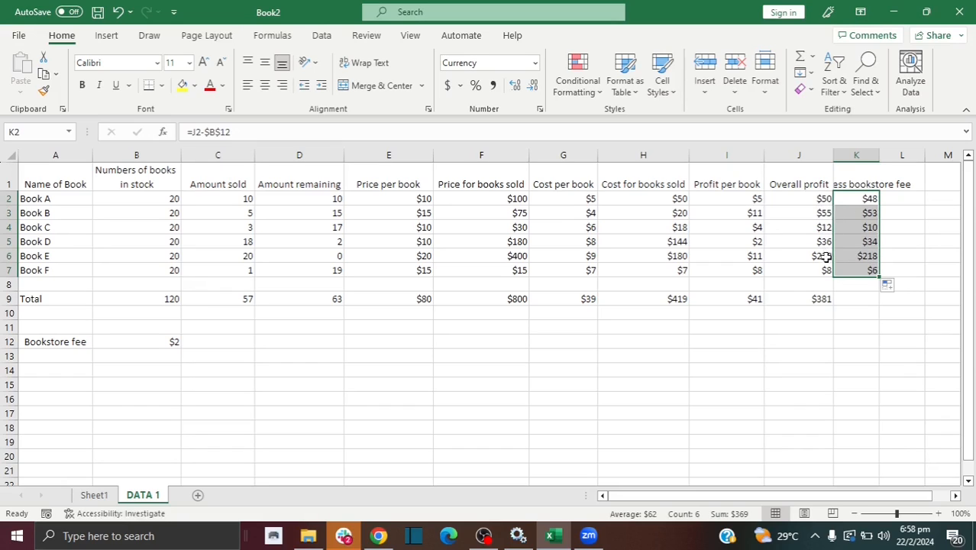
click(871, 228)
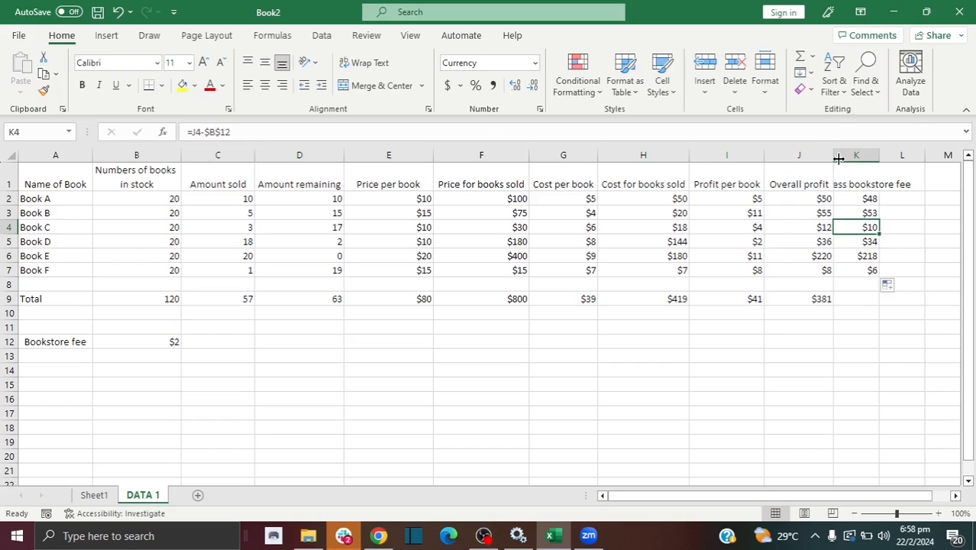
Extend the total formula from J9 to K9 for the profit less bookstore fee column.
click(820, 298)
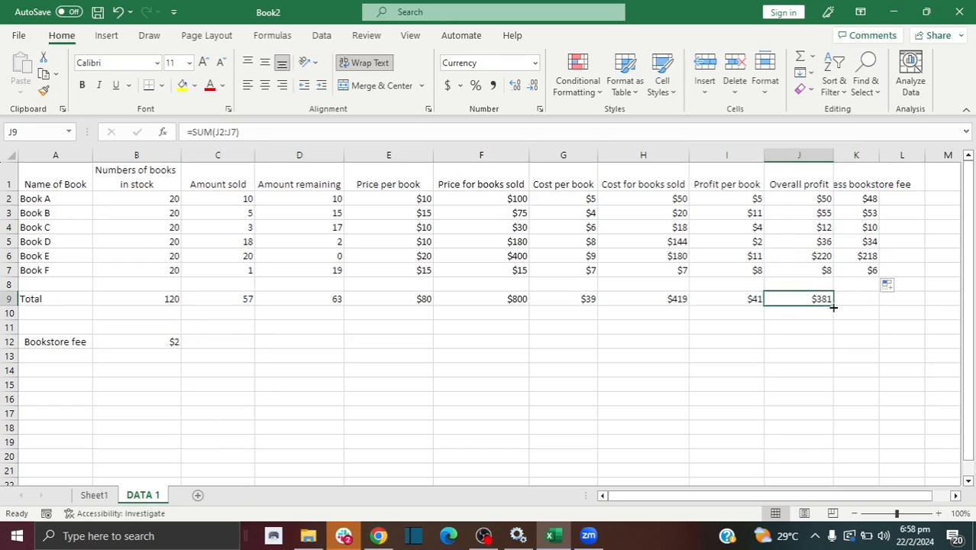
drag(833, 307, 860, 300)
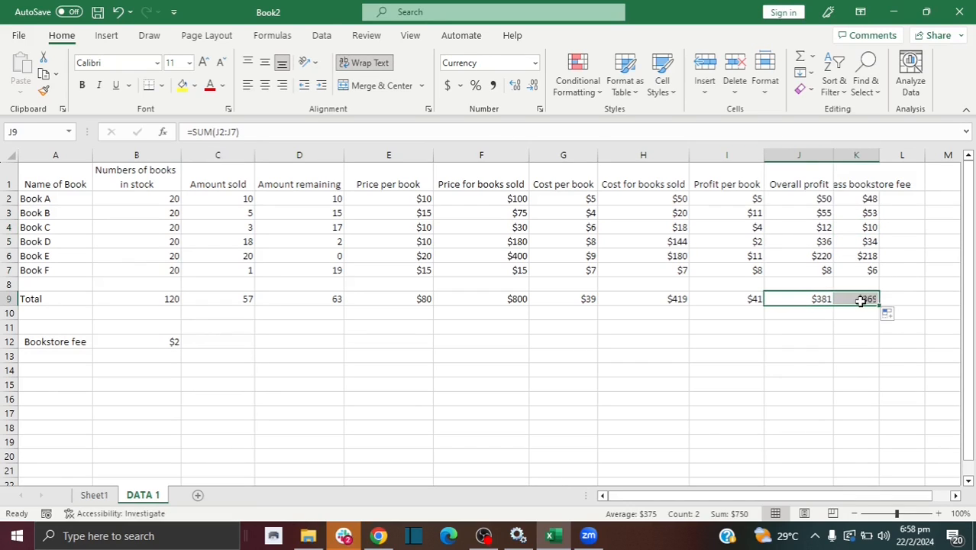
click(879, 307)
click(868, 296)
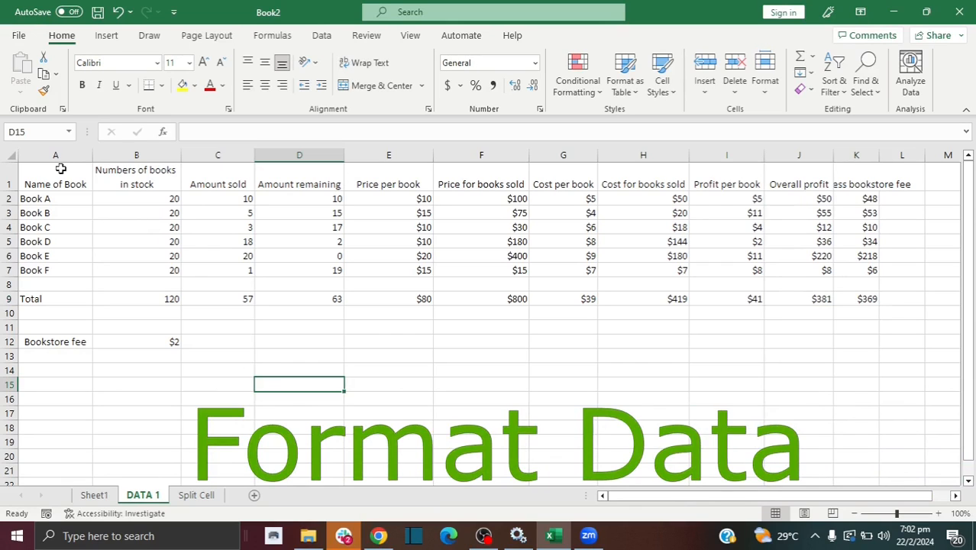
Make the column headings in row 1 bold.
click(5, 179)
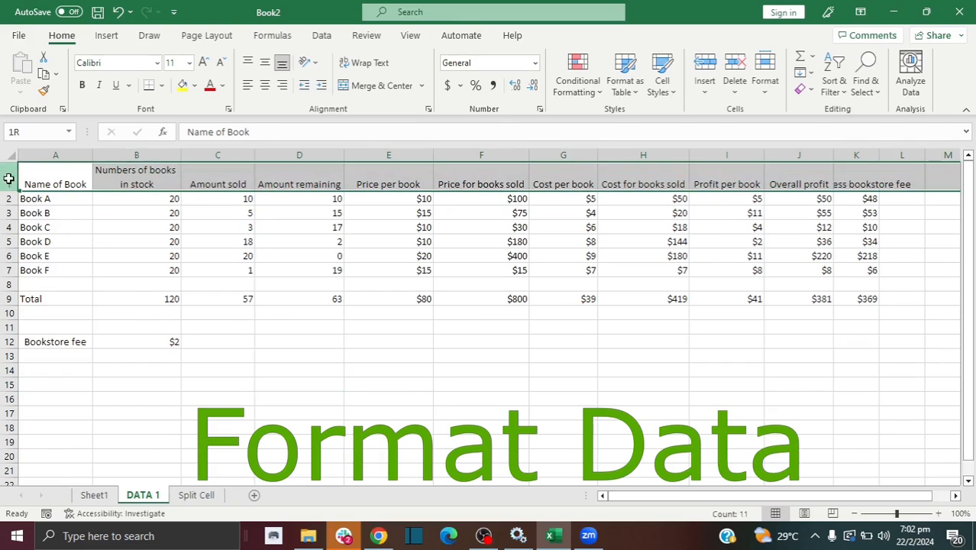
click(81, 85)
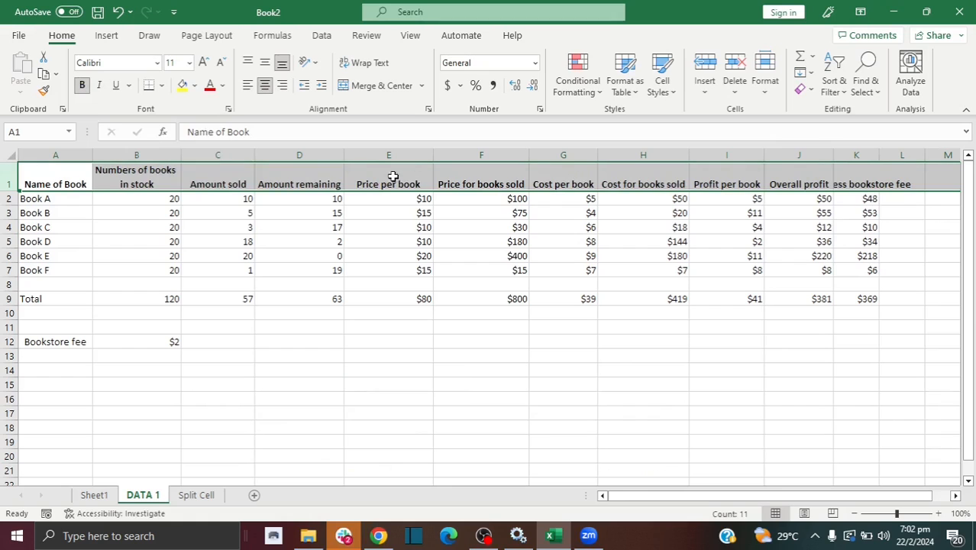
Set the font size of the row 1 headings to 12.
click(204, 62)
click(204, 62)
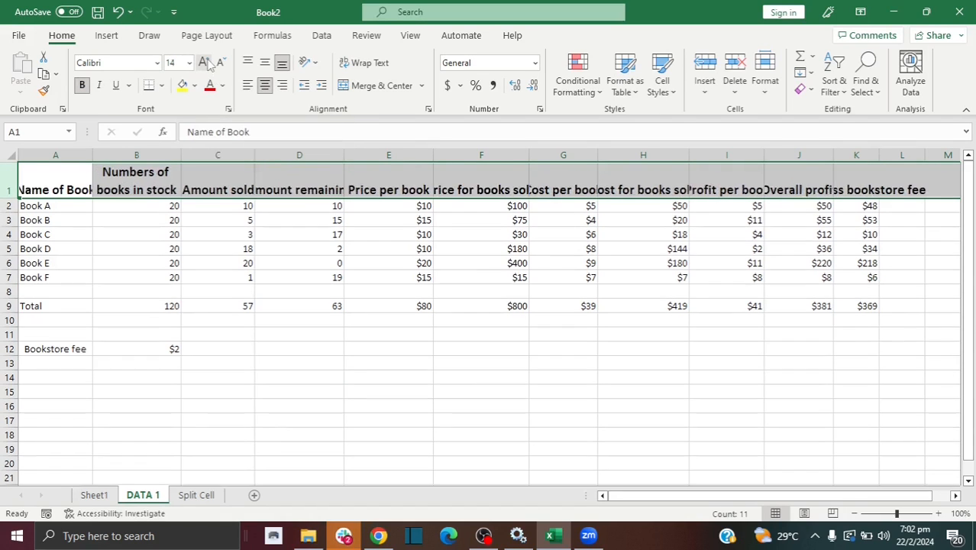
click(204, 63)
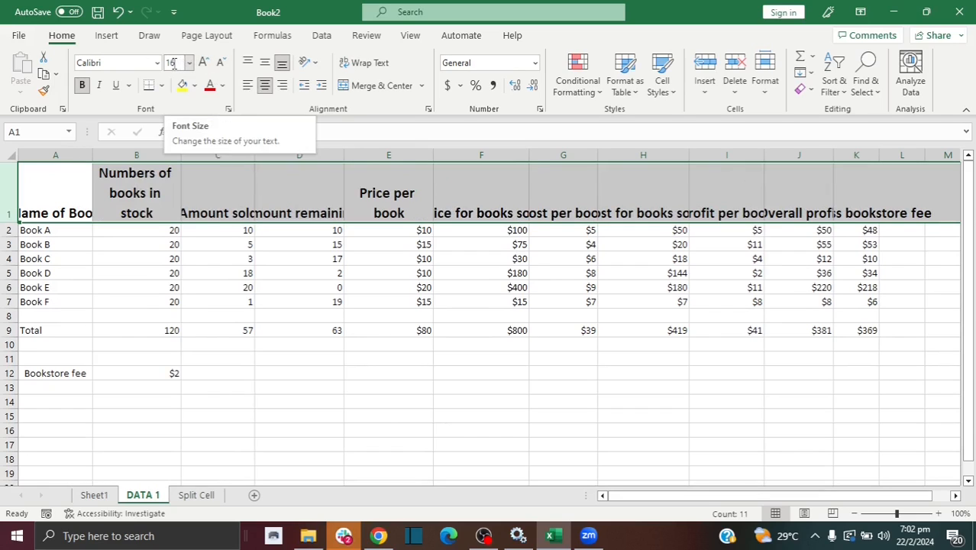
click(221, 64)
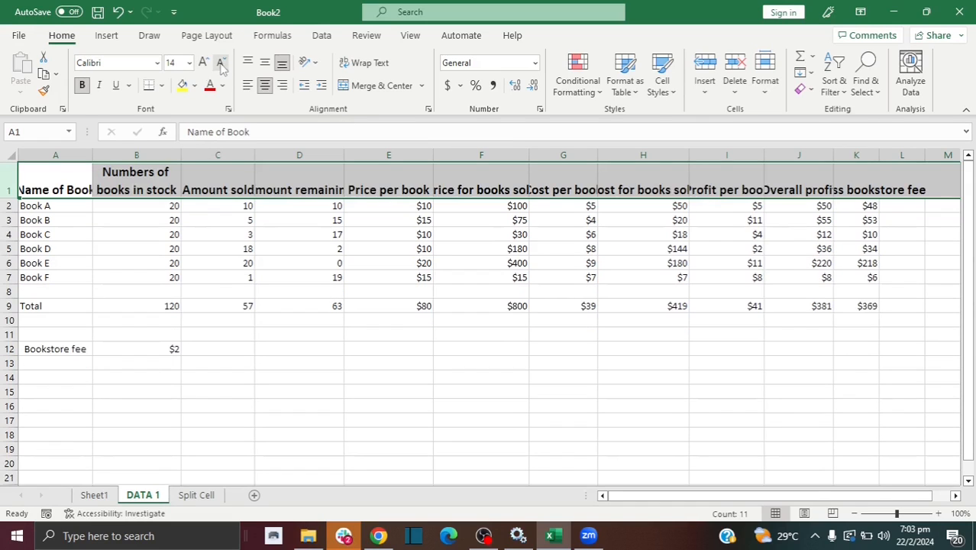
click(221, 64)
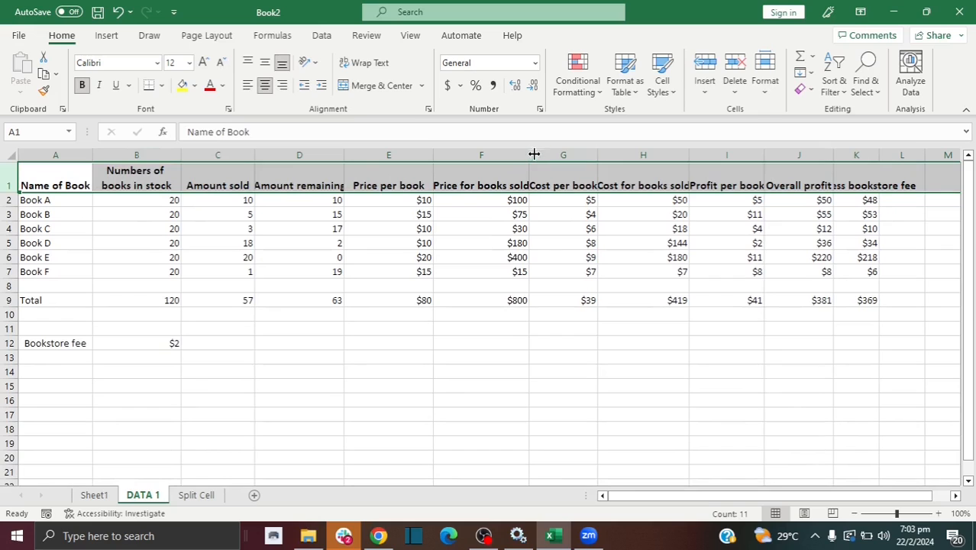
Widen the columns from Price for books sold through Profit less bookstore fee so that their headings fit.
drag(525, 152, 539, 153)
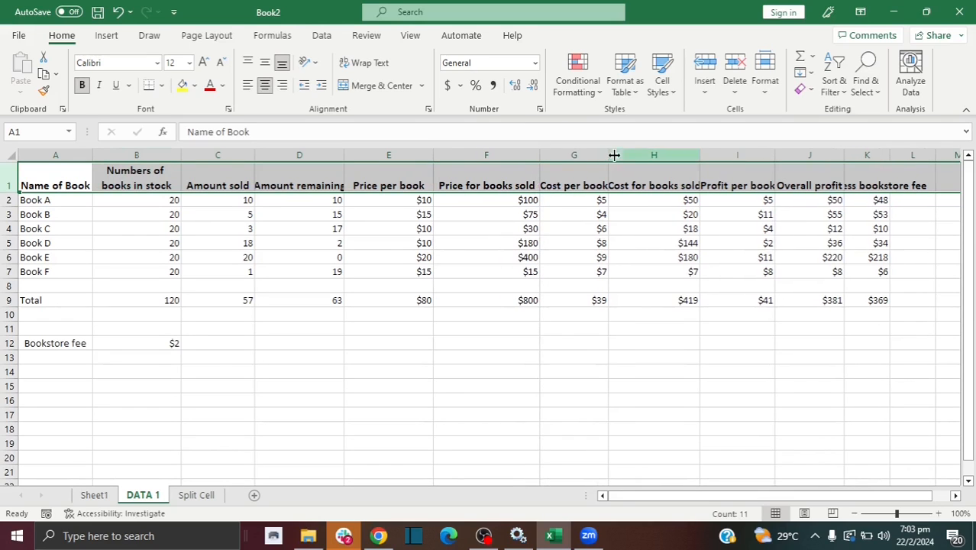
drag(609, 155, 631, 155)
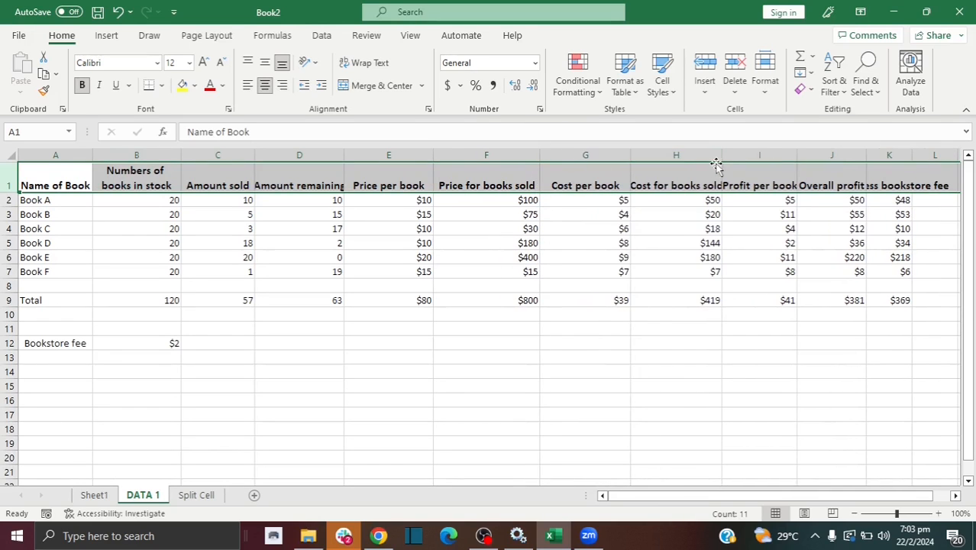
drag(721, 156, 740, 156)
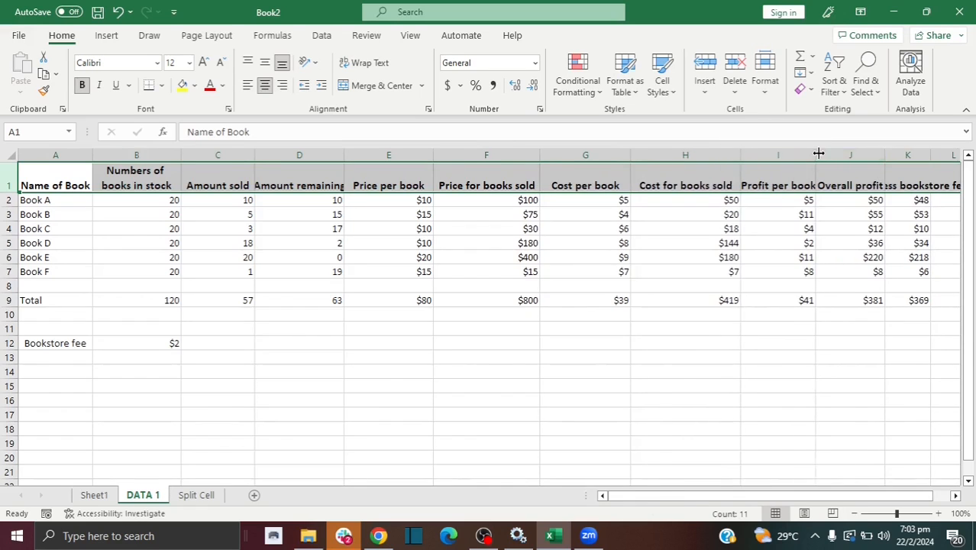
Center the values in the range B2:K12 horizontally.
drag(136, 200, 880, 340)
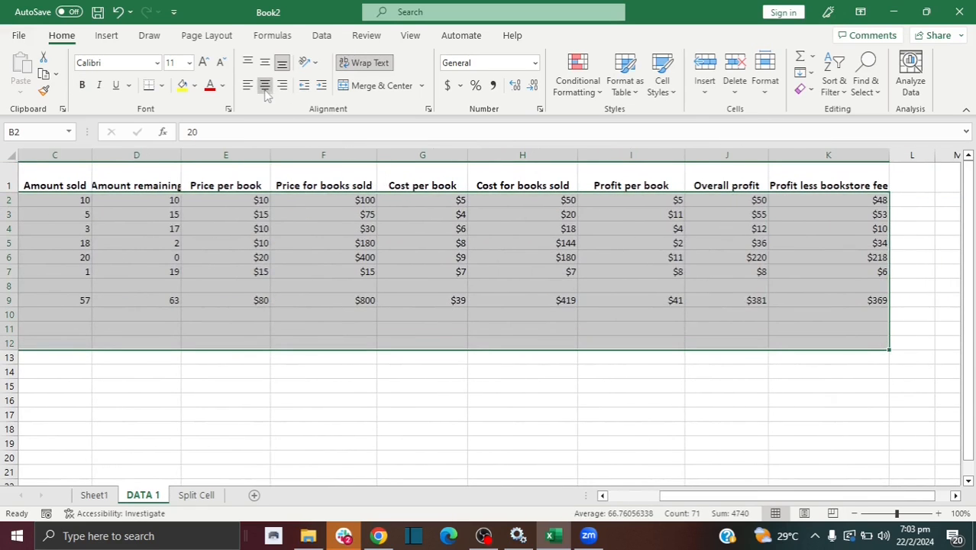
click(265, 86)
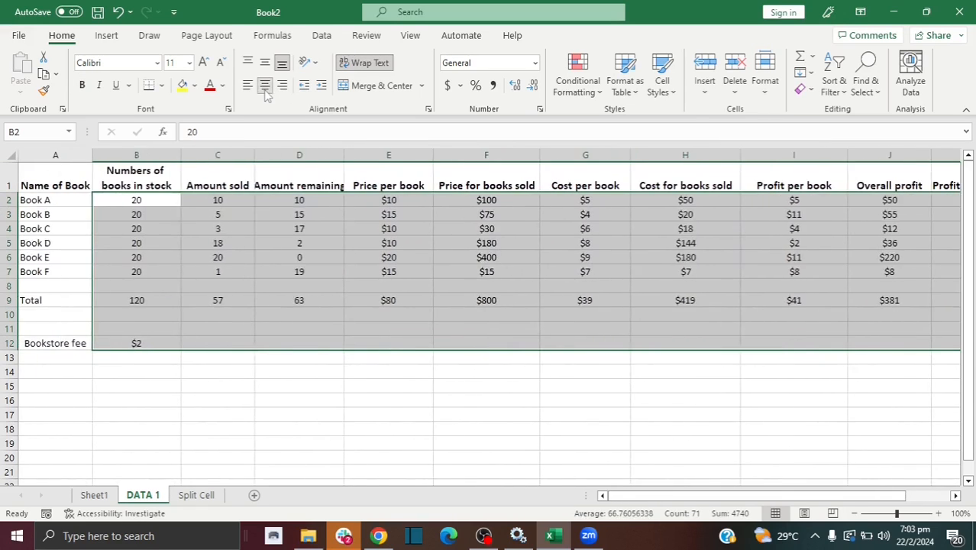
click(320, 338)
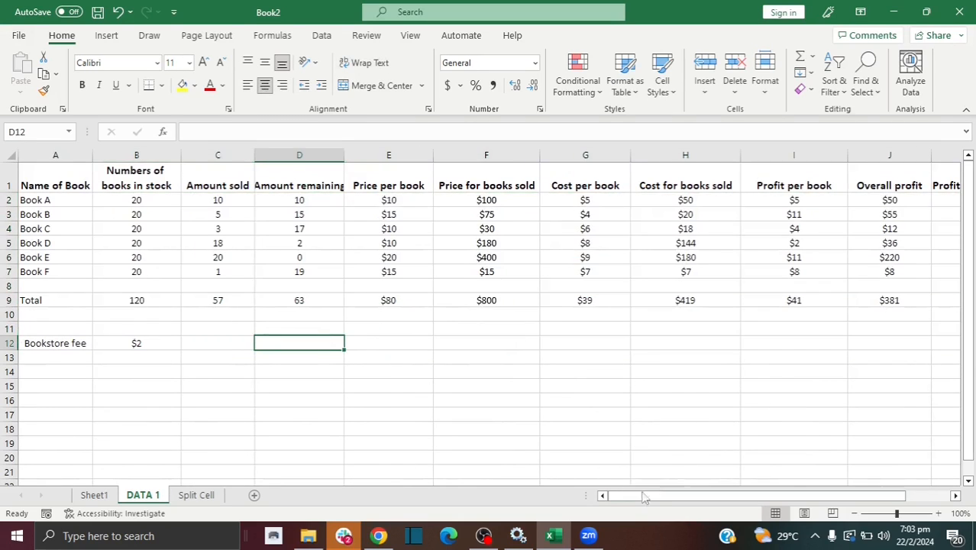
Make the Total row, row 9, bold.
click(644, 496)
click(6, 301)
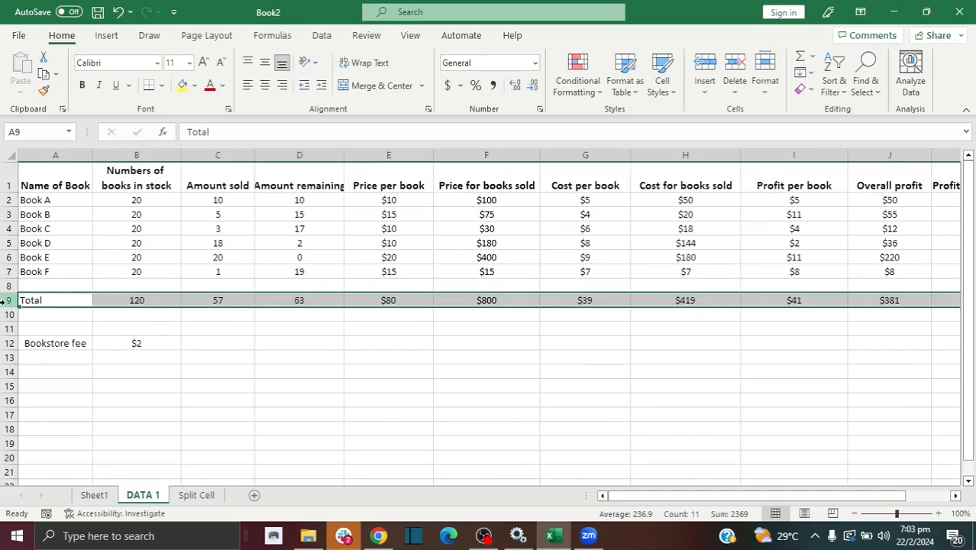
click(81, 86)
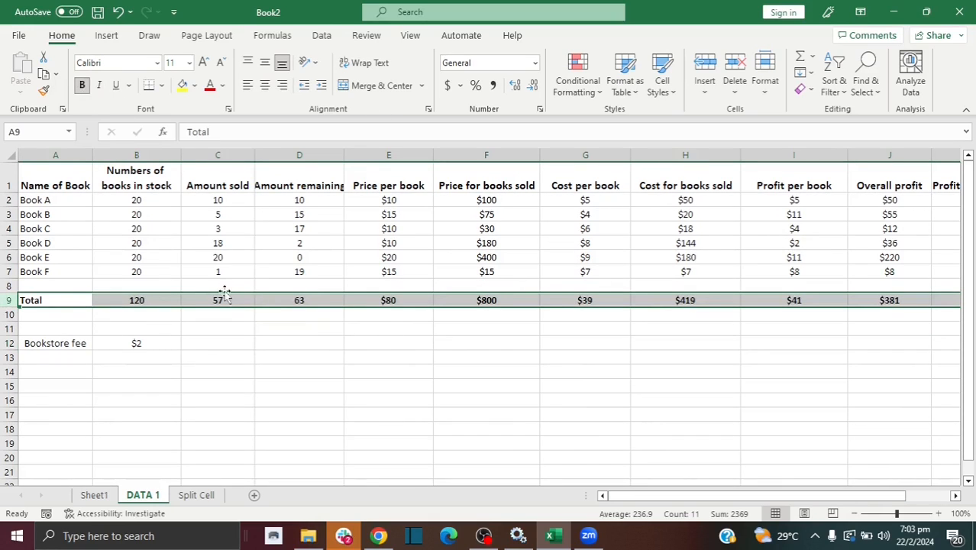
click(111, 301)
Fill the row 1 headings with yellow and widen the Amount sold and Amount remaining columns to fit their headings.
click(7, 177)
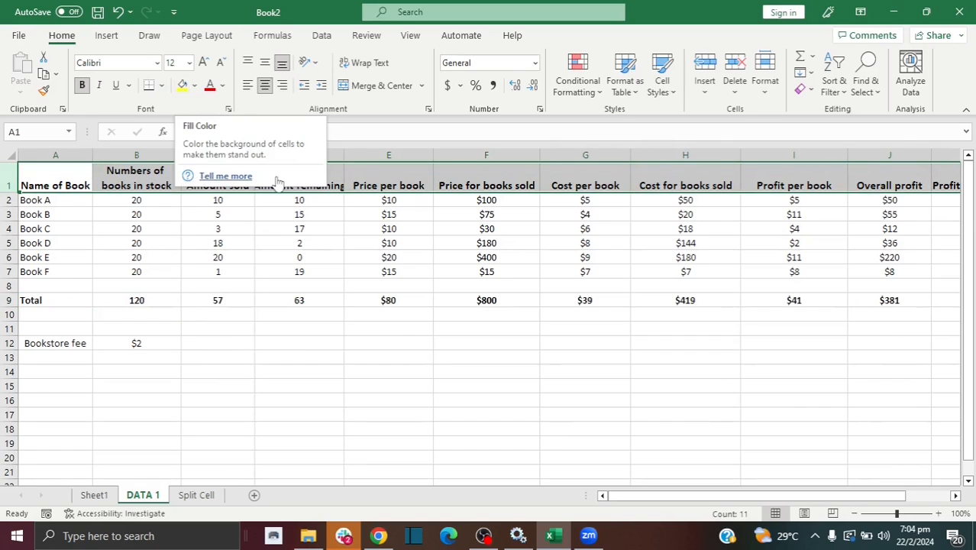
click(183, 87)
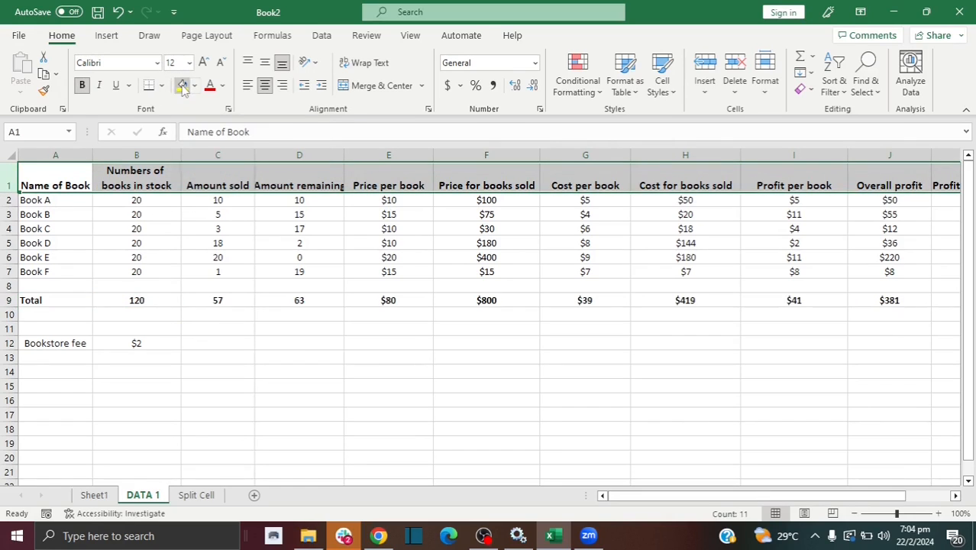
drag(252, 157, 266, 157)
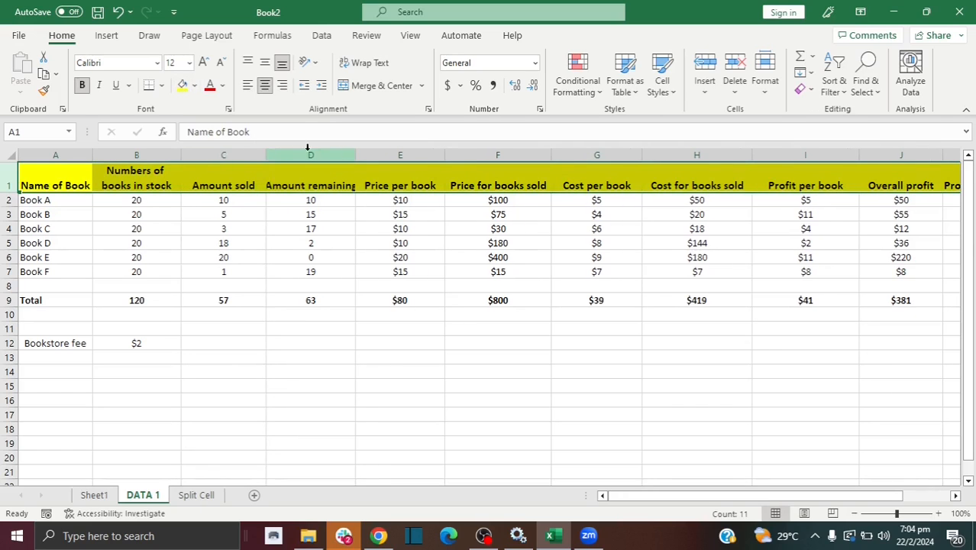
click(216, 274)
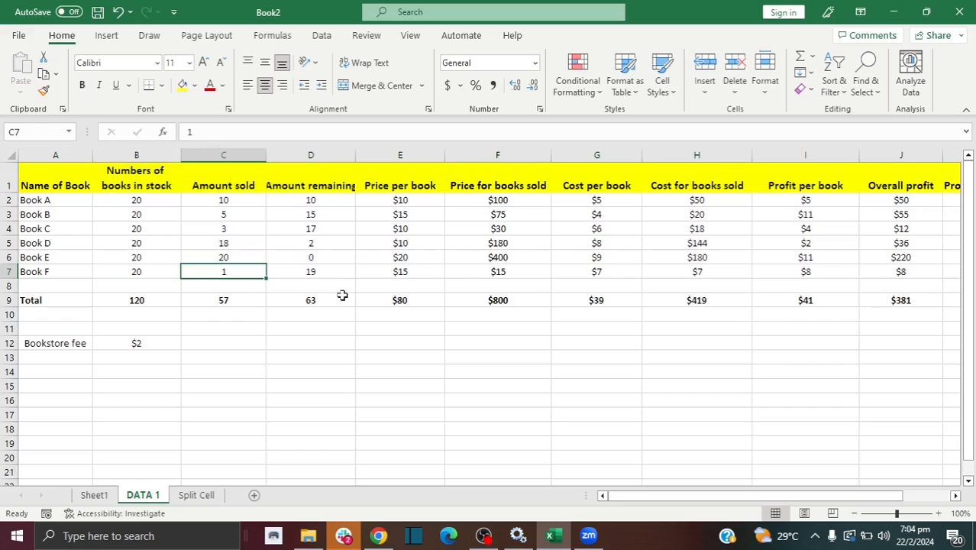
key(ctrl+Home)
drag(355, 155, 363, 152)
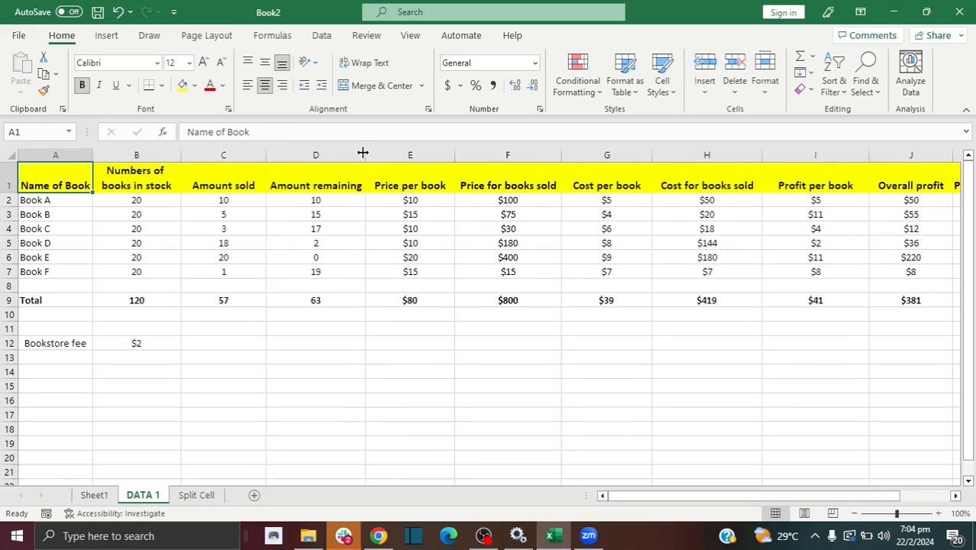
click(384, 314)
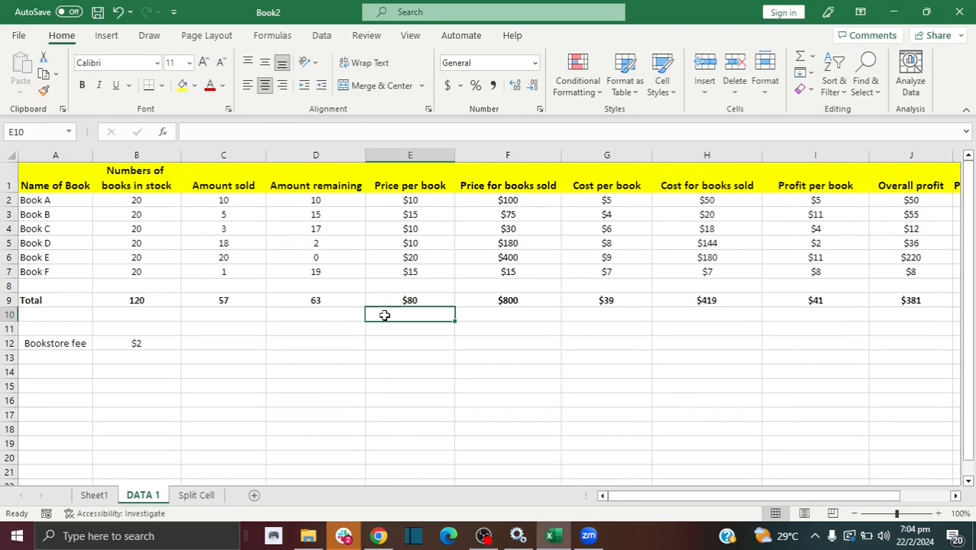
click(360, 333)
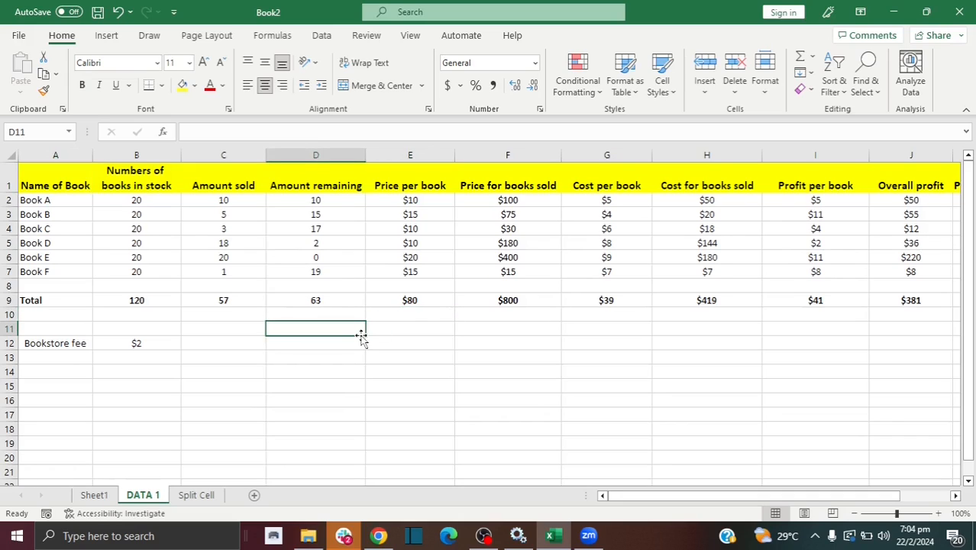
click(345, 313)
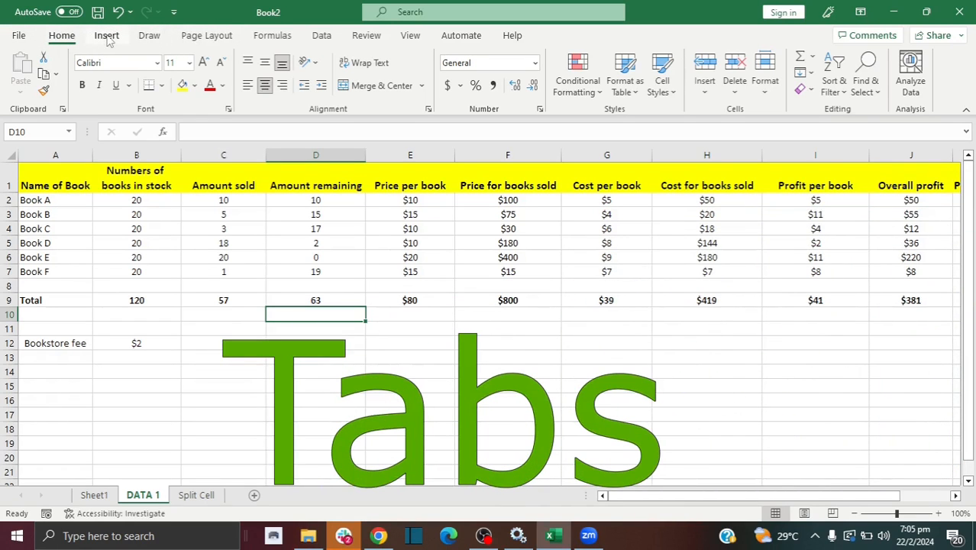
click(108, 38)
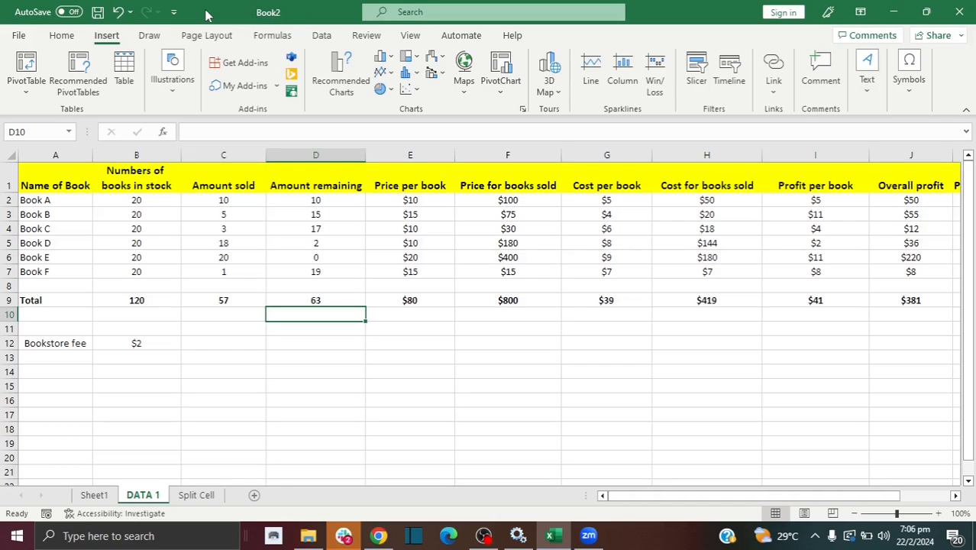
Save the workbook in the Downloads folder as Book Inventory in Excel Workbook (*.xlsx) format.
click(97, 13)
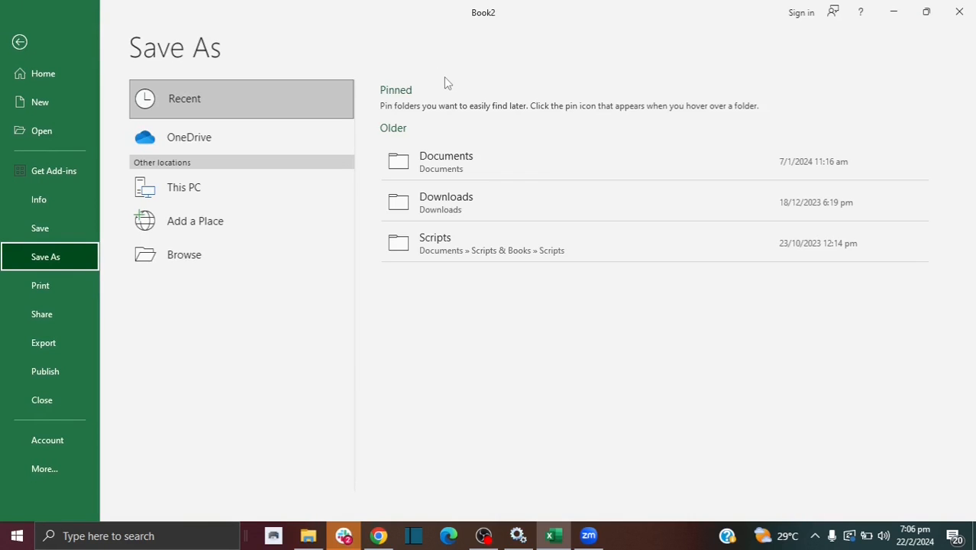
click(452, 203)
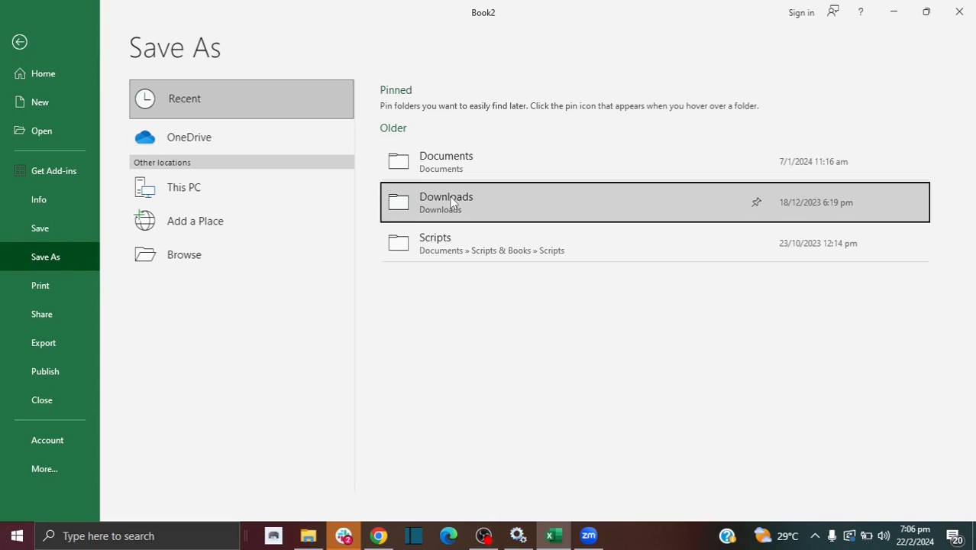
click(443, 107)
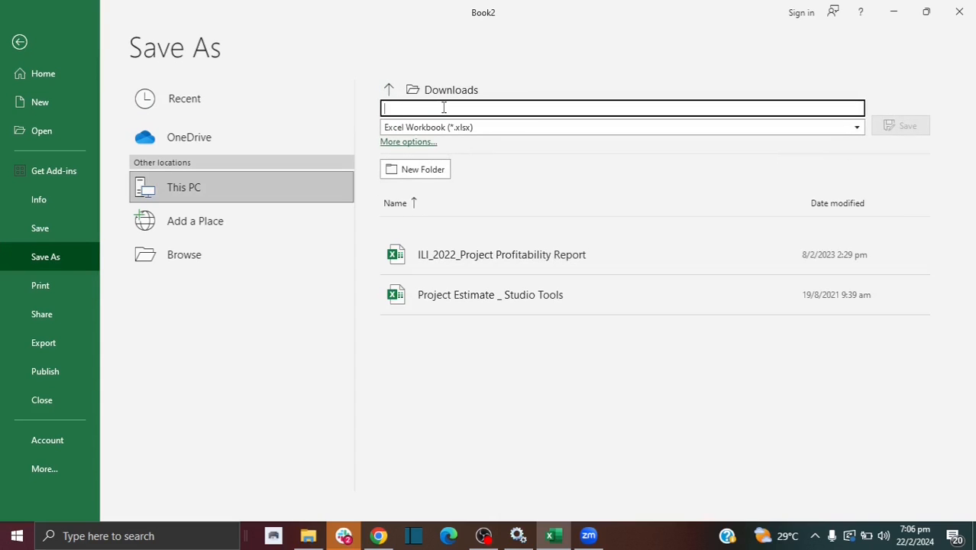
text(Book Inventor)
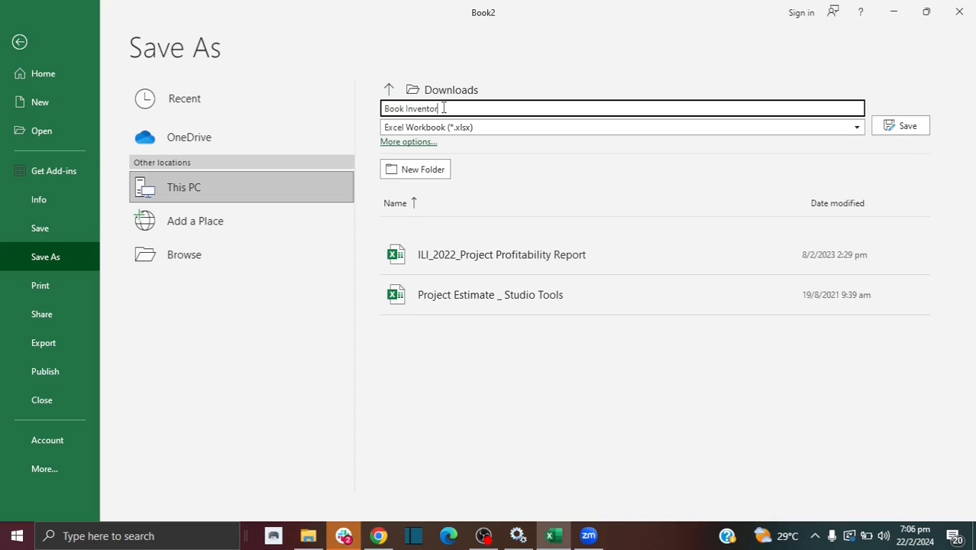
text(y)
click(912, 122)
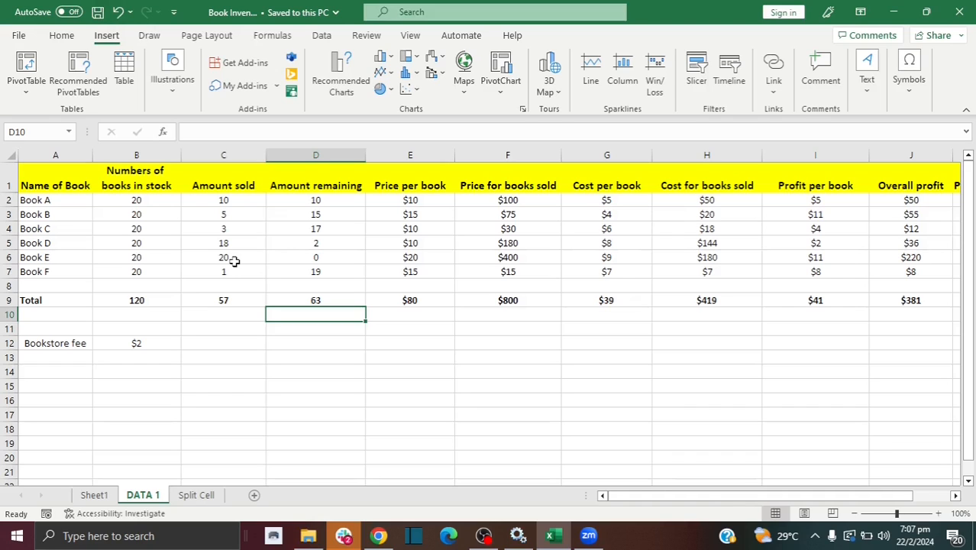
On the Split Cell sheet, change the heading in A1 to Full name and the heading in C1 to Last Name.
click(196, 495)
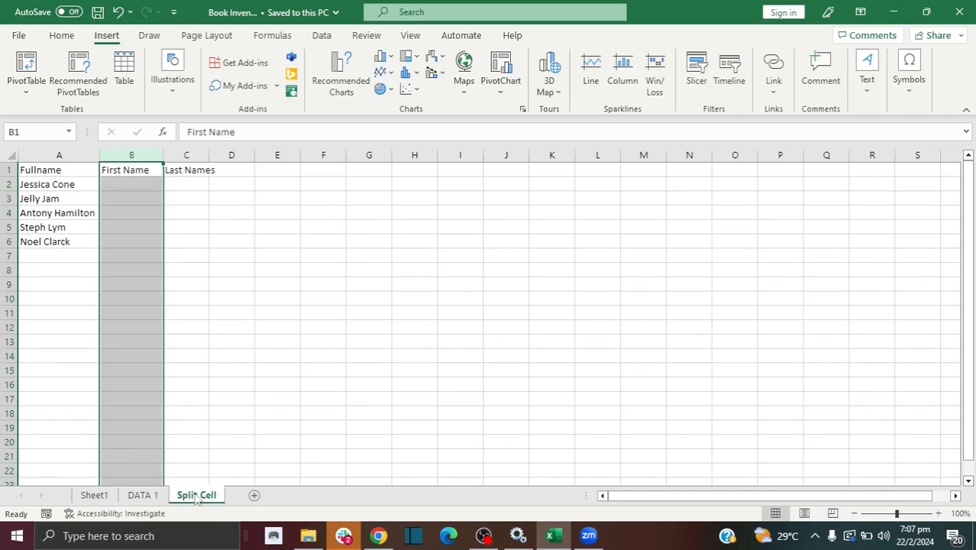
click(126, 326)
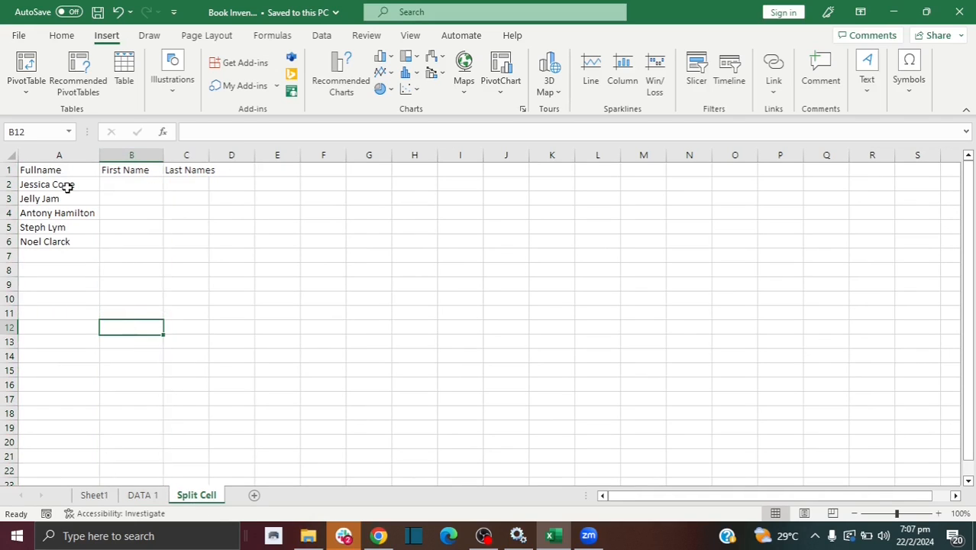
double_click(32, 169)
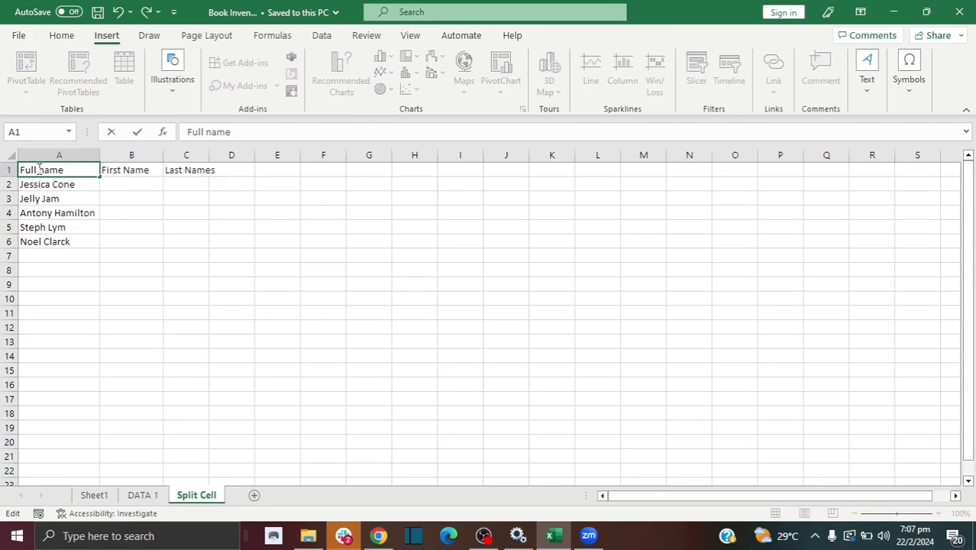
click(55, 199)
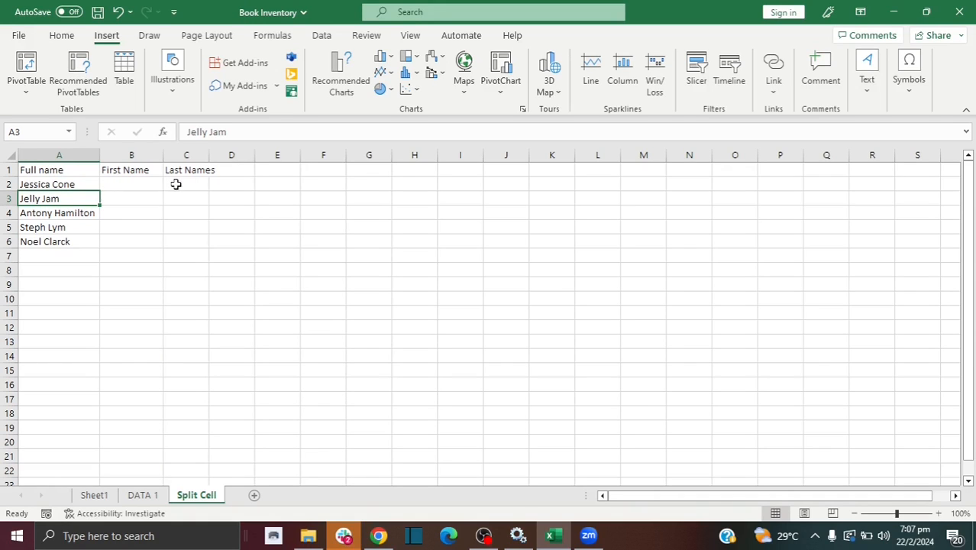
double_click(206, 171)
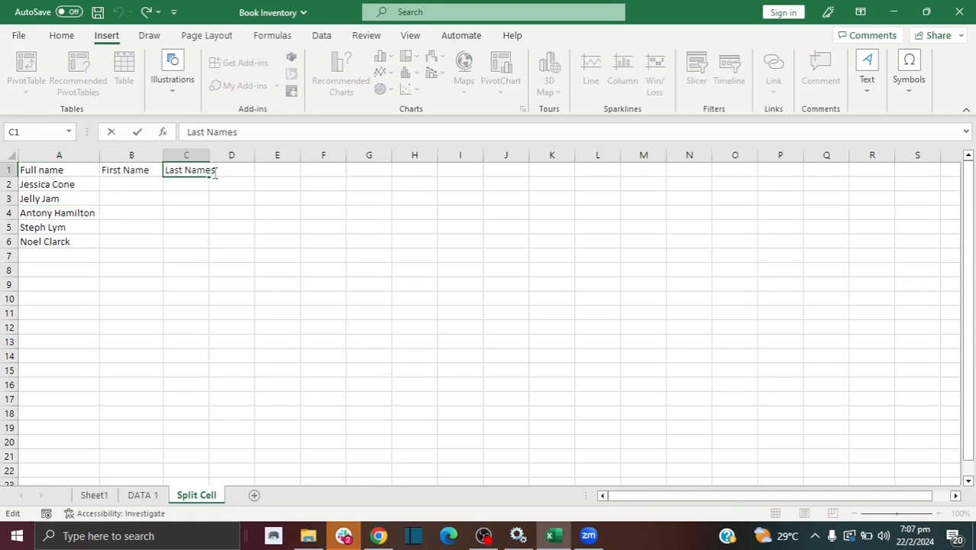
key(BackSpace)
click(185, 209)
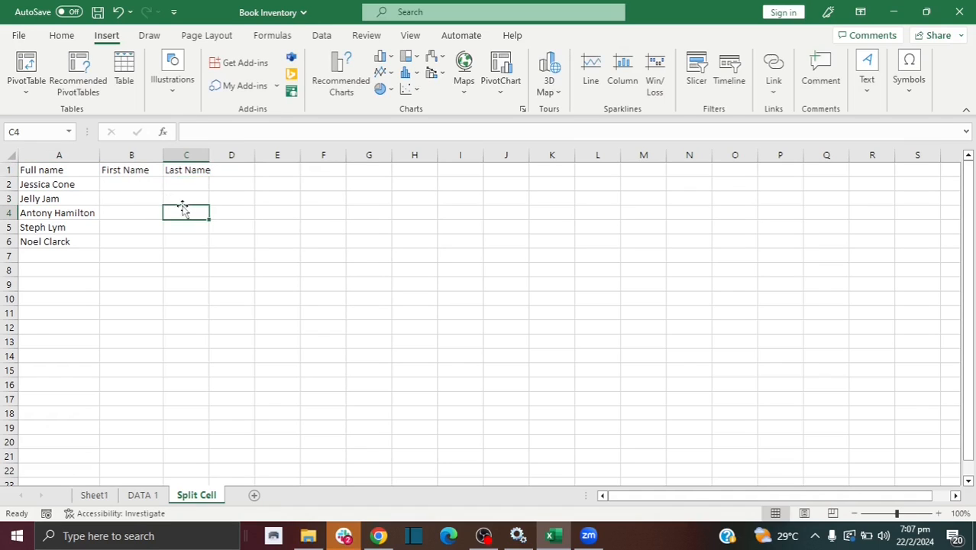
Split the full names in A2:A6 with Text to Columns, delimited by Space instead of Tab, with B2 as the destination.
click(73, 185)
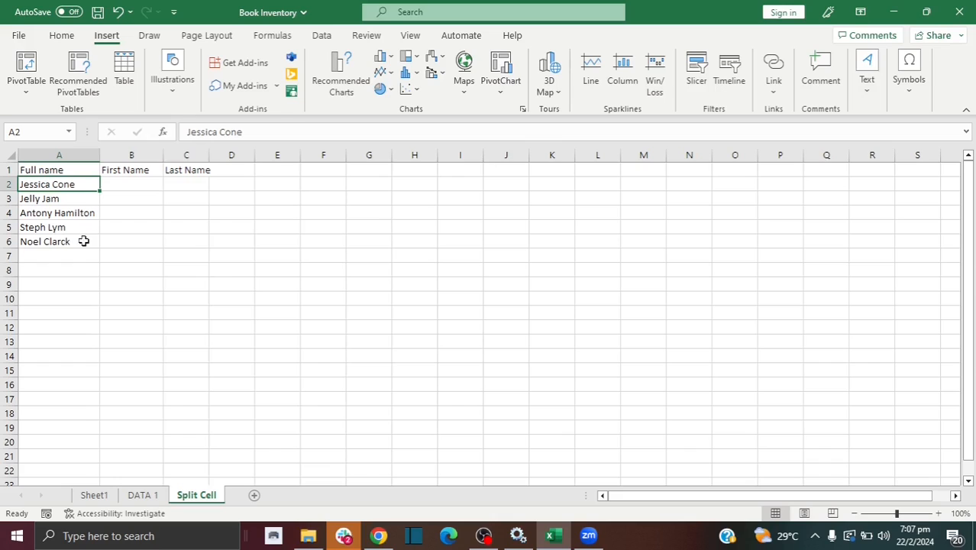
drag(77, 185, 79, 243)
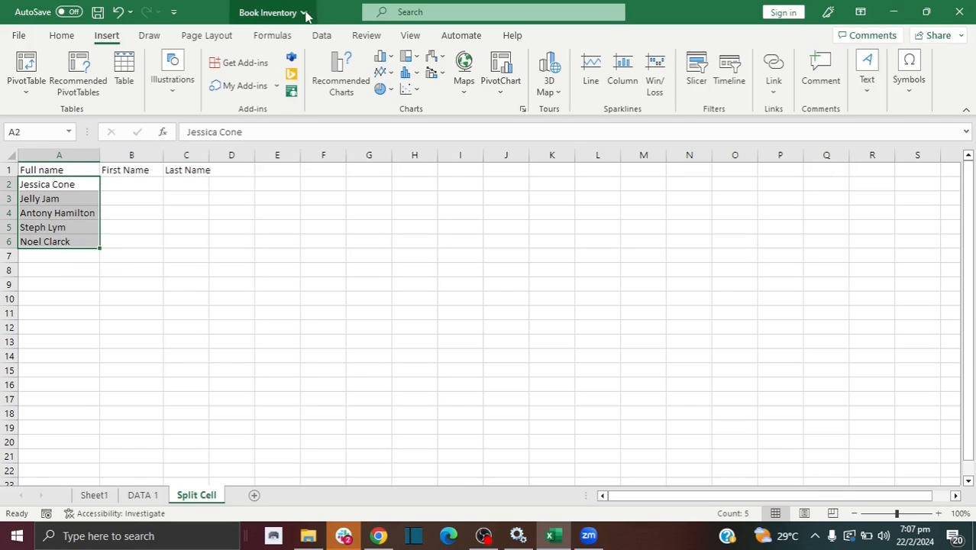
click(321, 35)
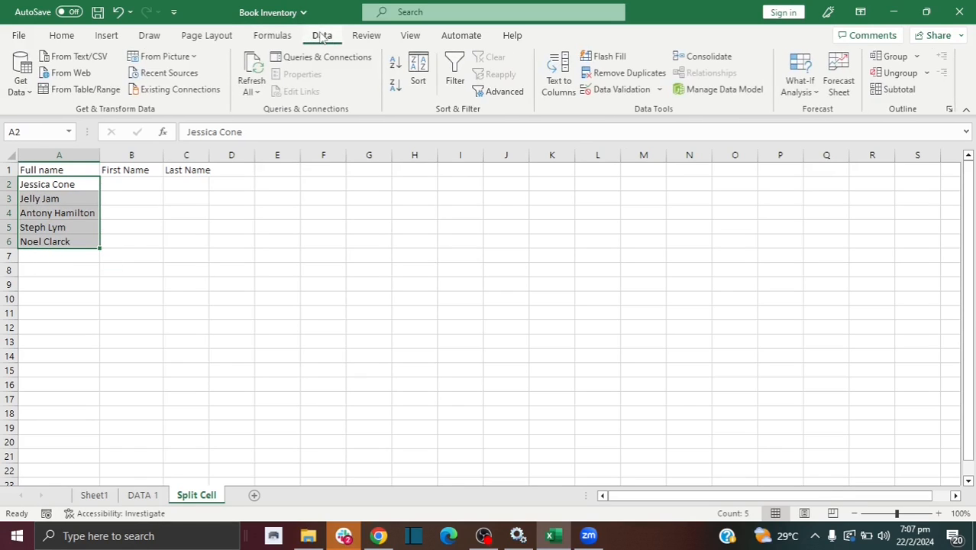
click(562, 80)
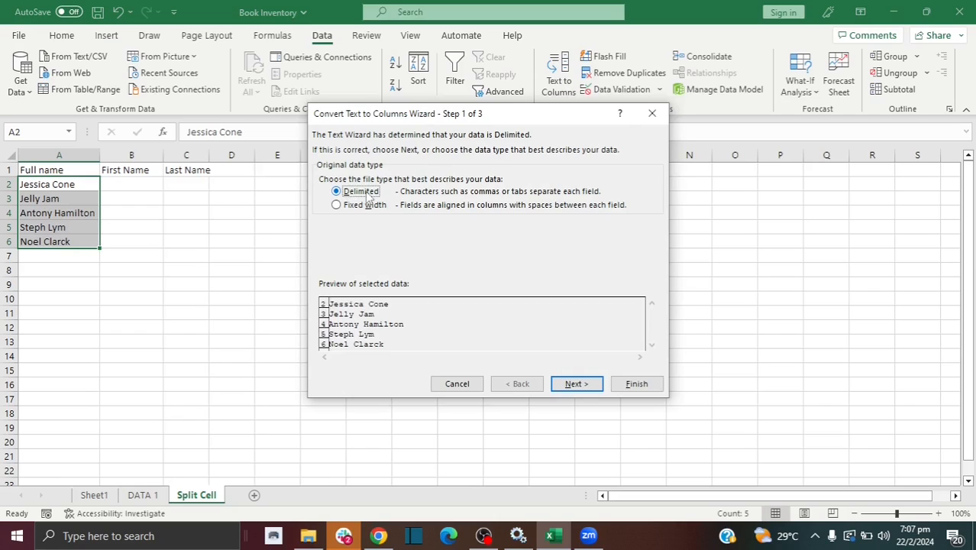
click(568, 385)
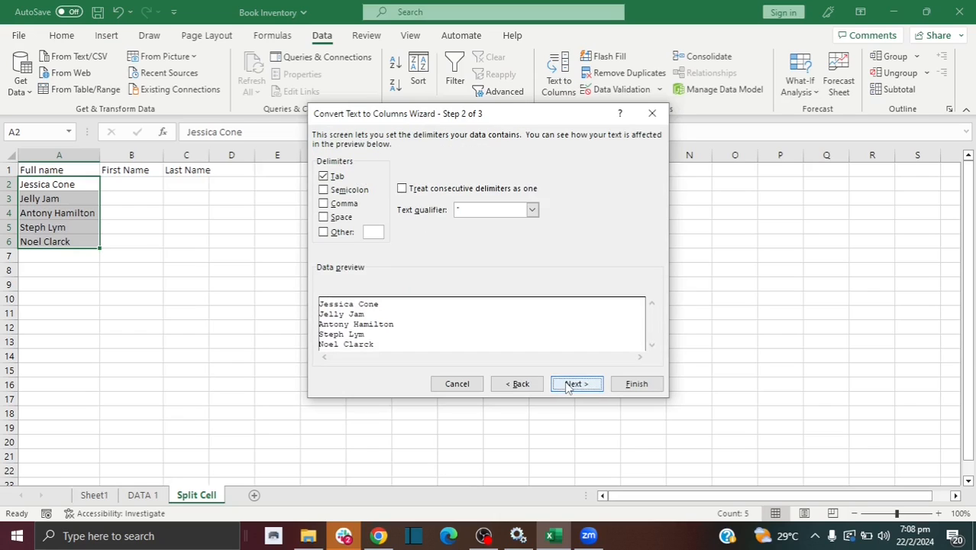
click(327, 179)
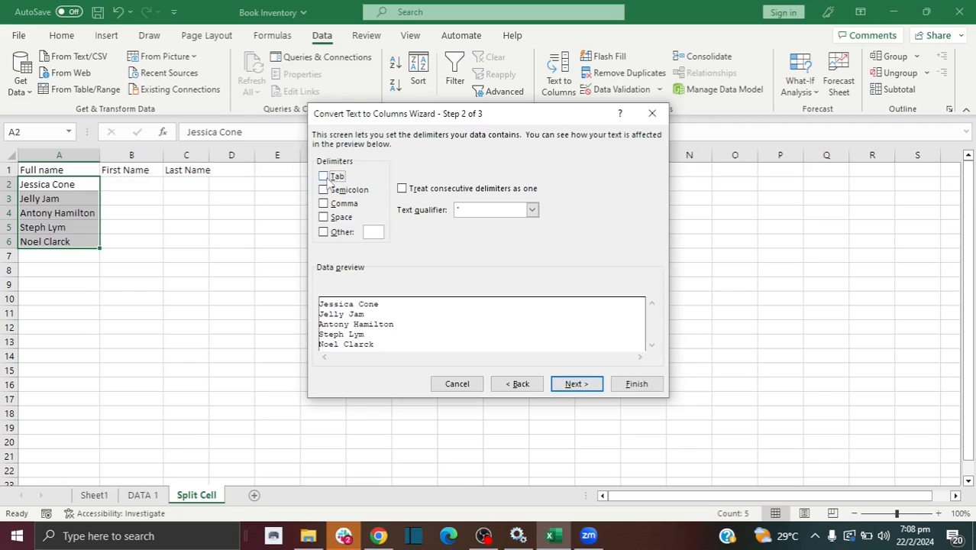
click(324, 219)
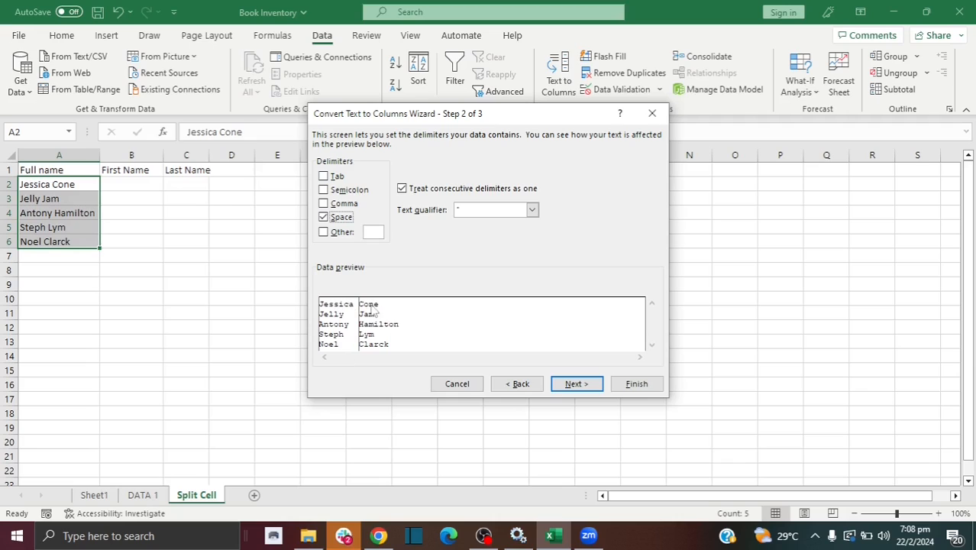
click(570, 386)
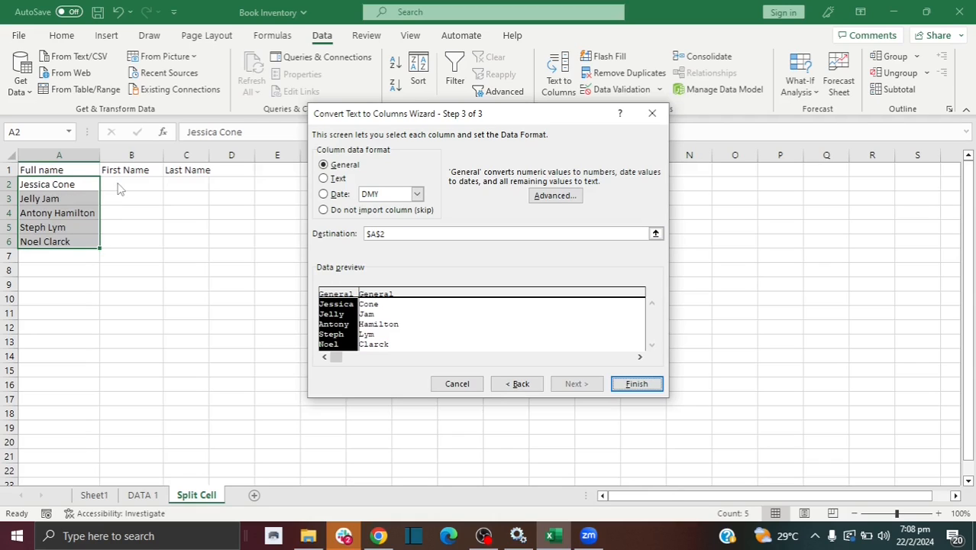
click(375, 235)
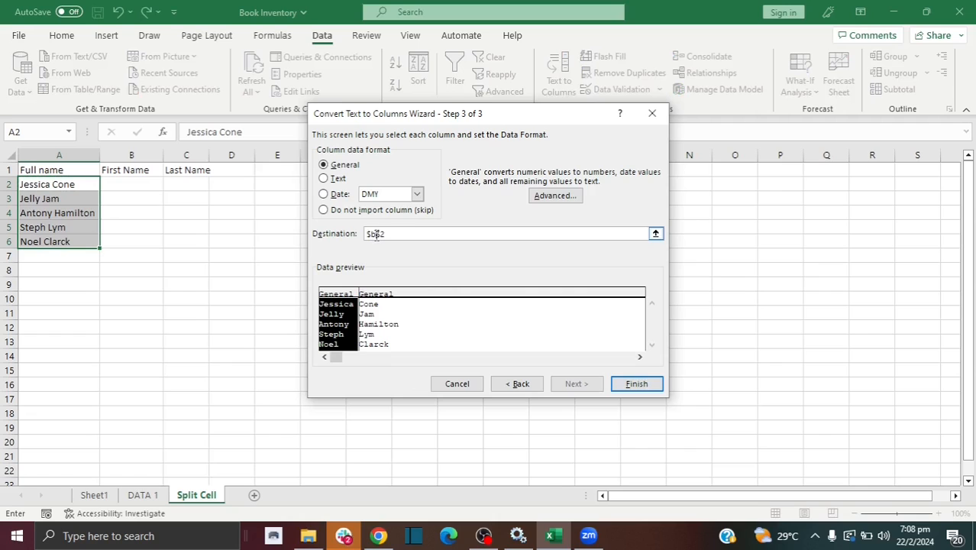
click(637, 384)
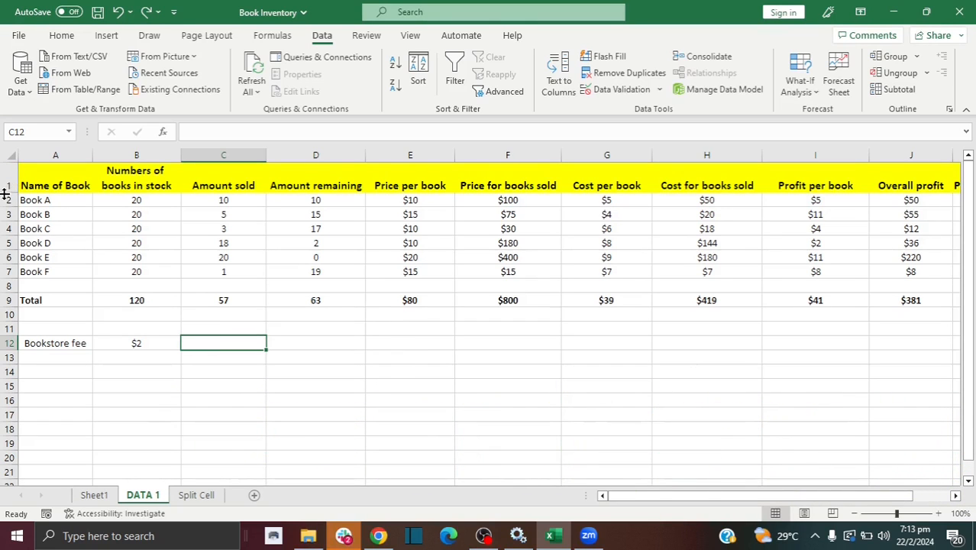
Add filters to the inventory data in rows 1 to 7 of the DATA 1 sheet.
drag(2, 184, 12, 271)
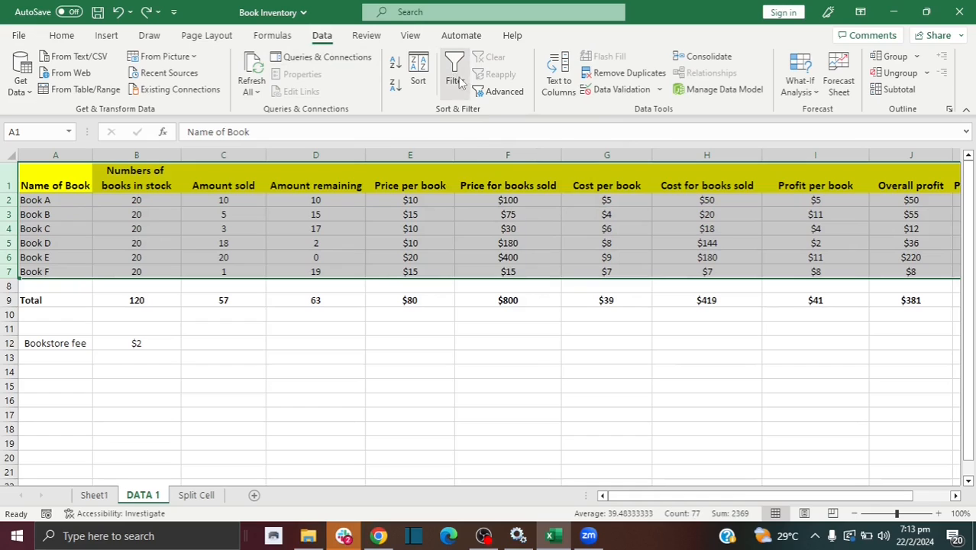
click(456, 75)
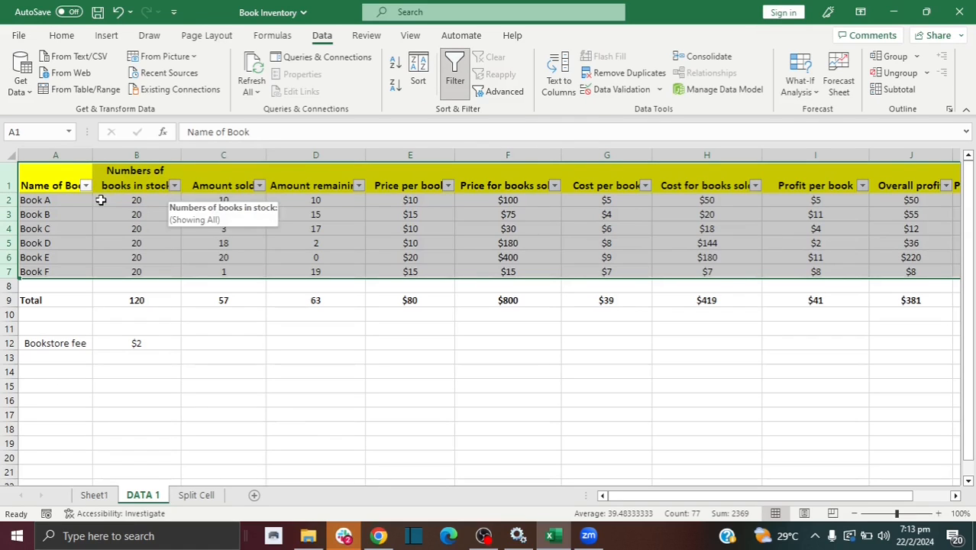
click(76, 200)
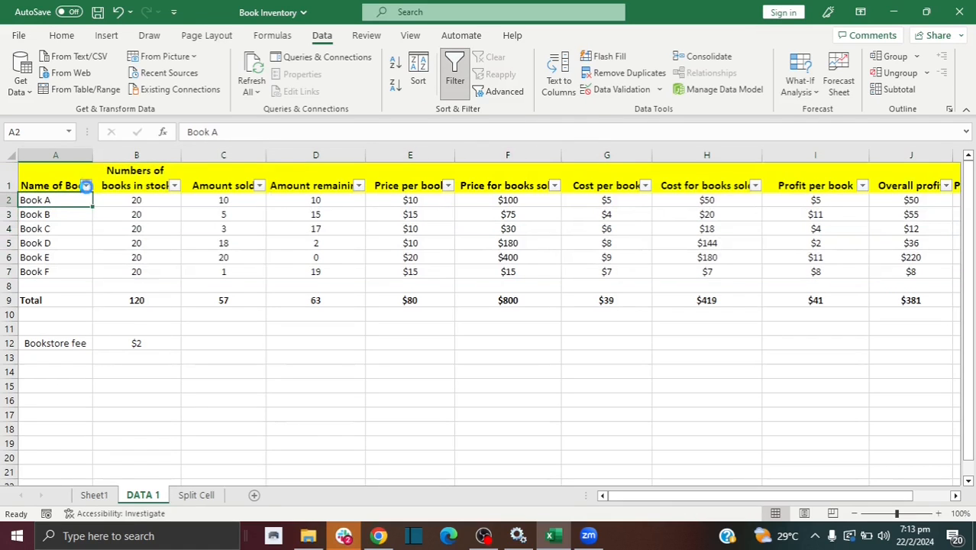
Filter the Name of Book column to show only Book D and Book E.
click(86, 185)
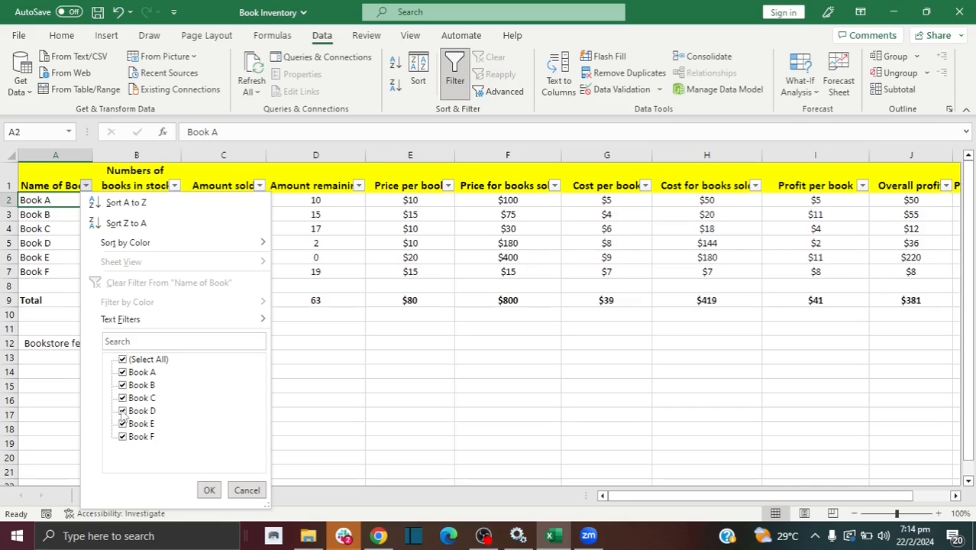
click(123, 360)
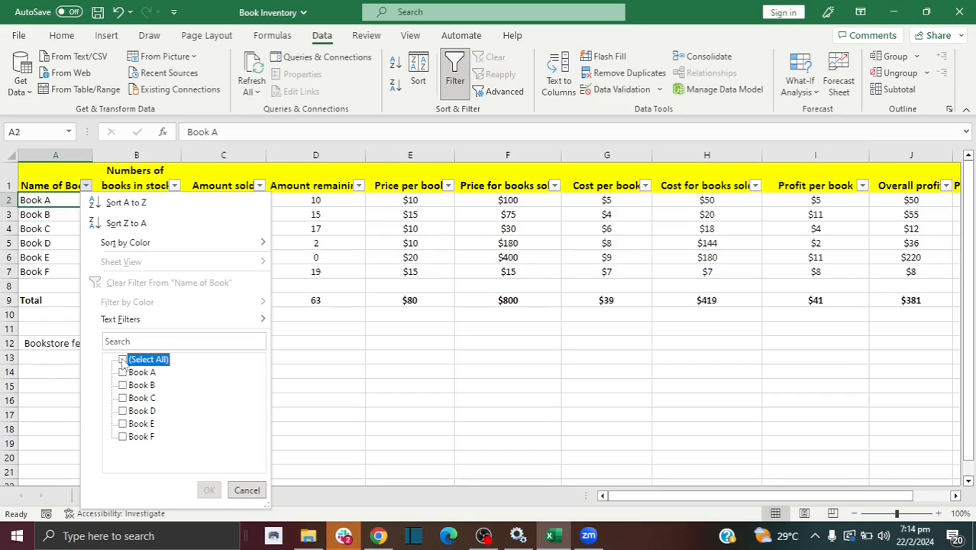
click(123, 412)
click(123, 424)
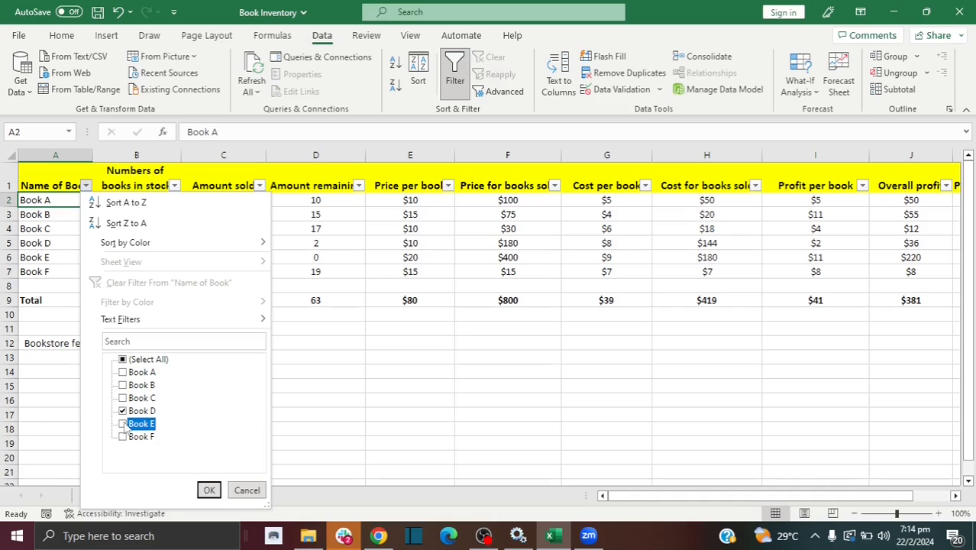
click(208, 490)
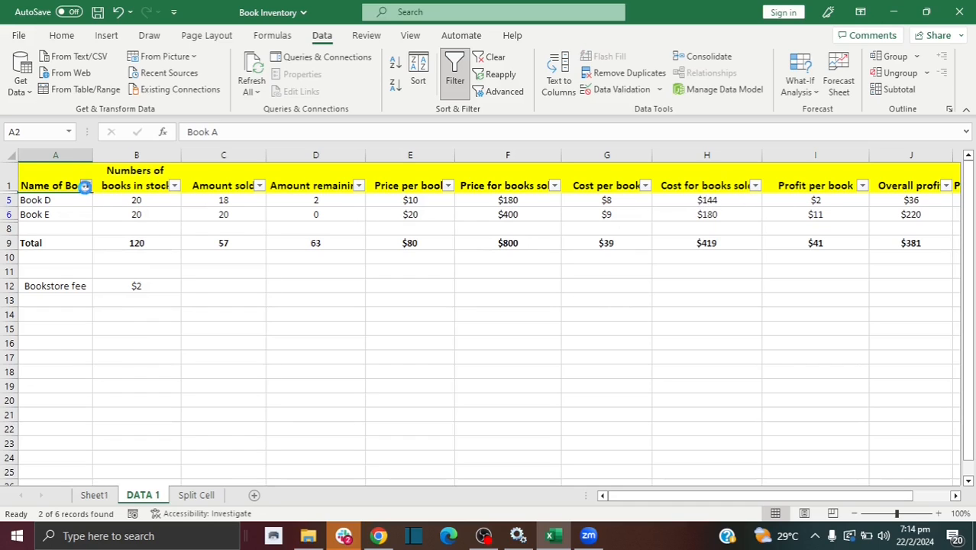
Reset the Name of Book filter to show all books.
click(86, 186)
click(122, 359)
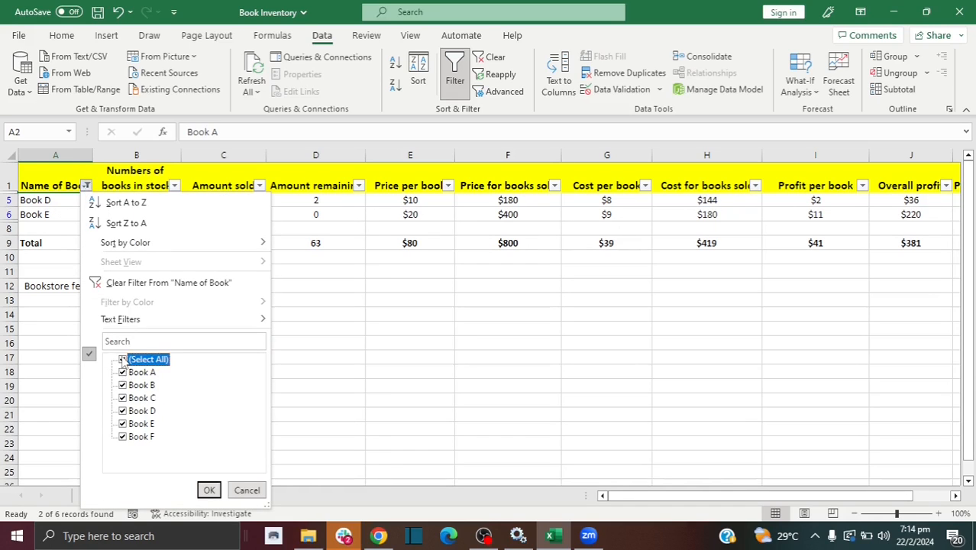
click(204, 490)
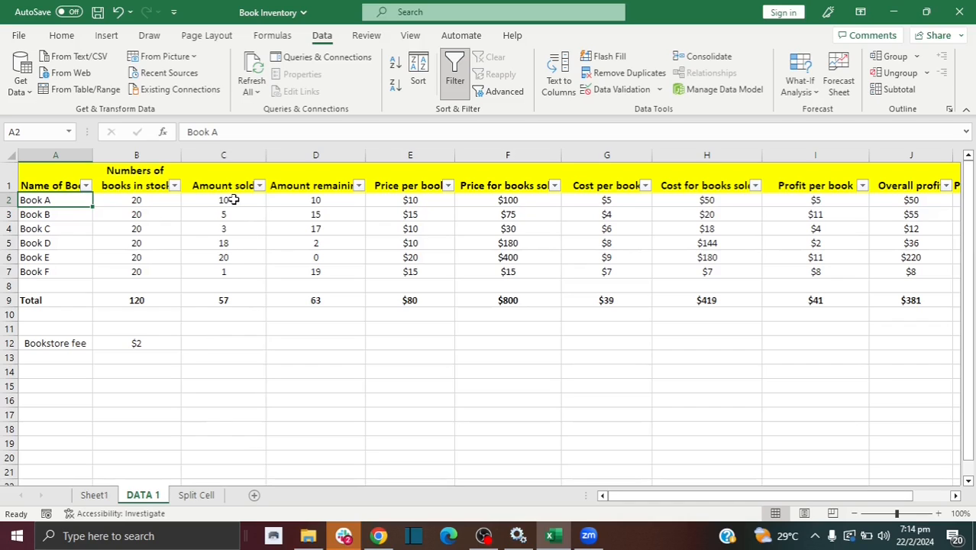
Sort the book rows from largest to smallest by Amount sold, and try the same order by Overall profit.
click(260, 186)
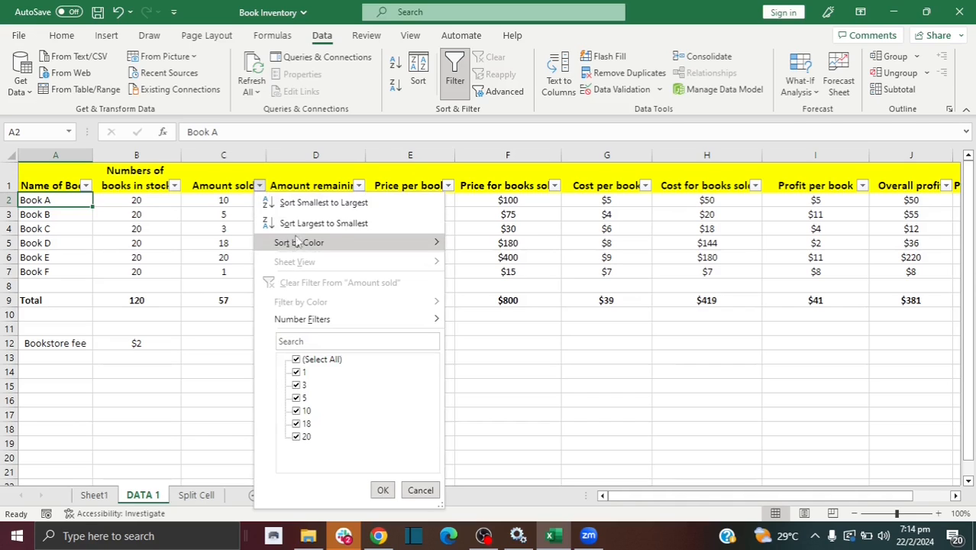
click(321, 223)
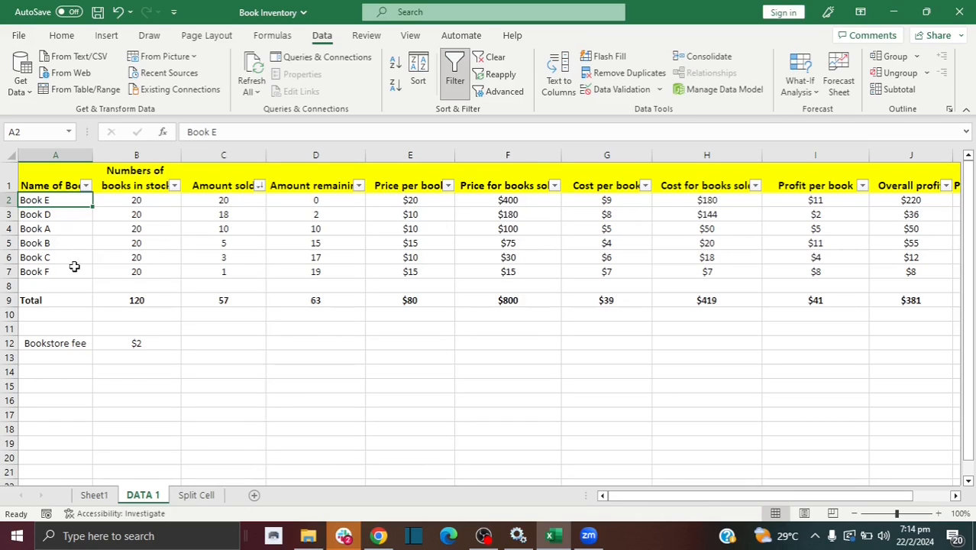
click(947, 187)
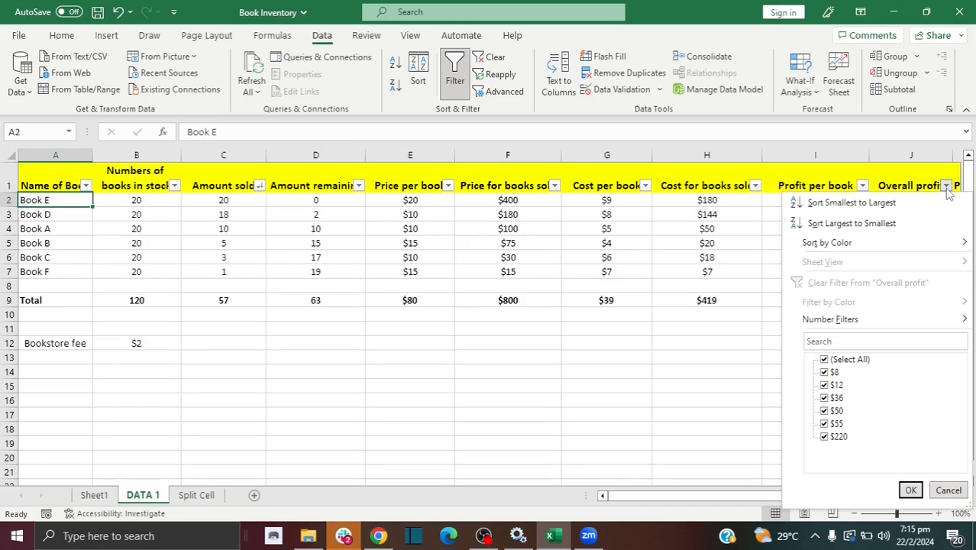
click(898, 223)
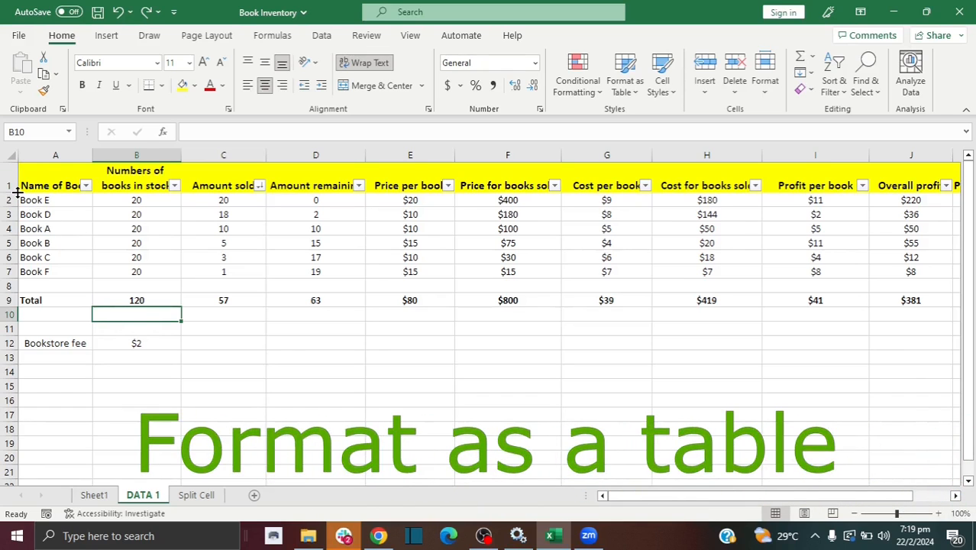
Format A1:K7 as a table with headers, using the orange Light style with banded rows and full borders.
drag(752, 495, 774, 495)
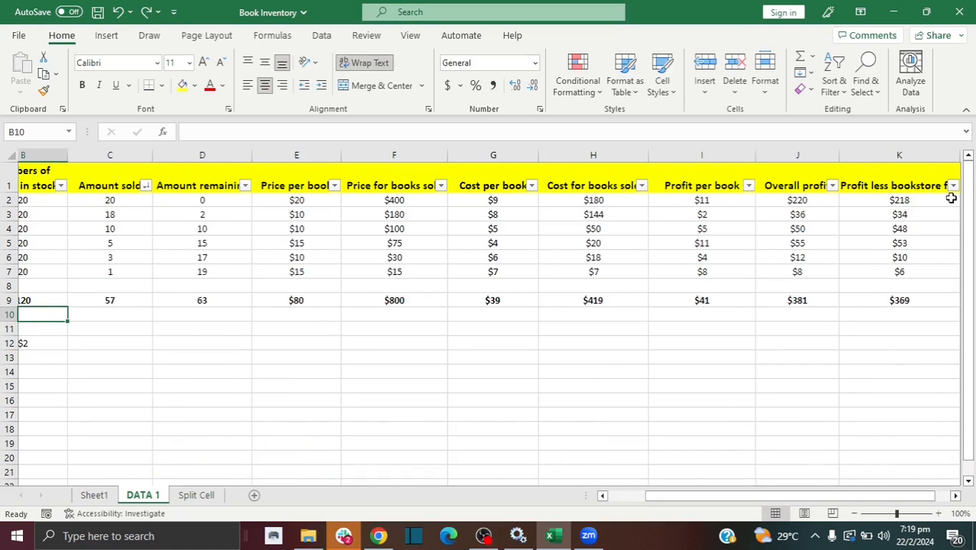
drag(933, 184, 11, 278)
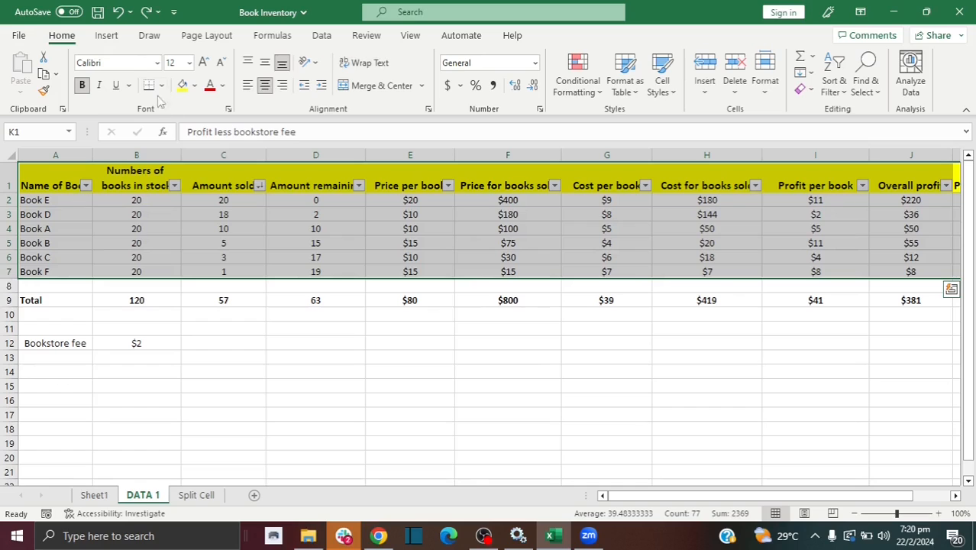
click(634, 92)
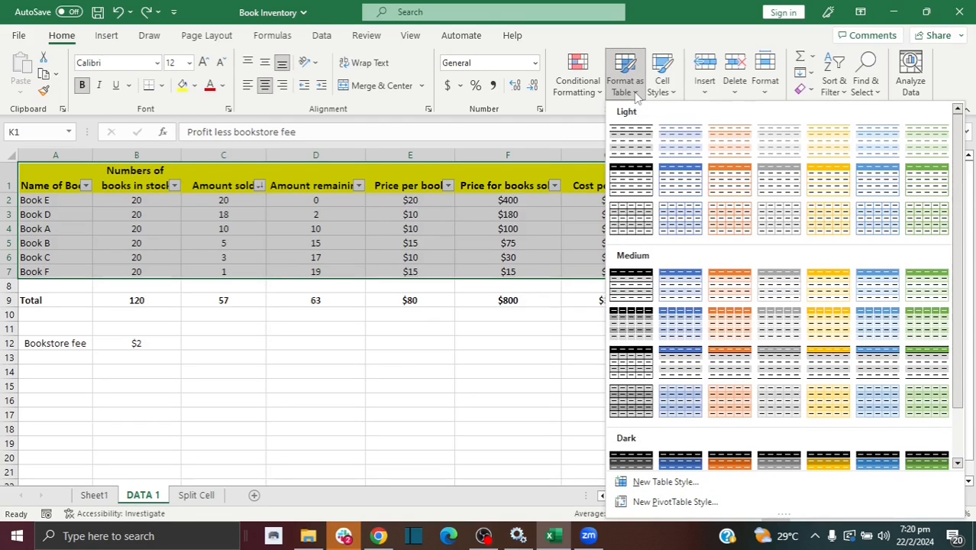
click(737, 214)
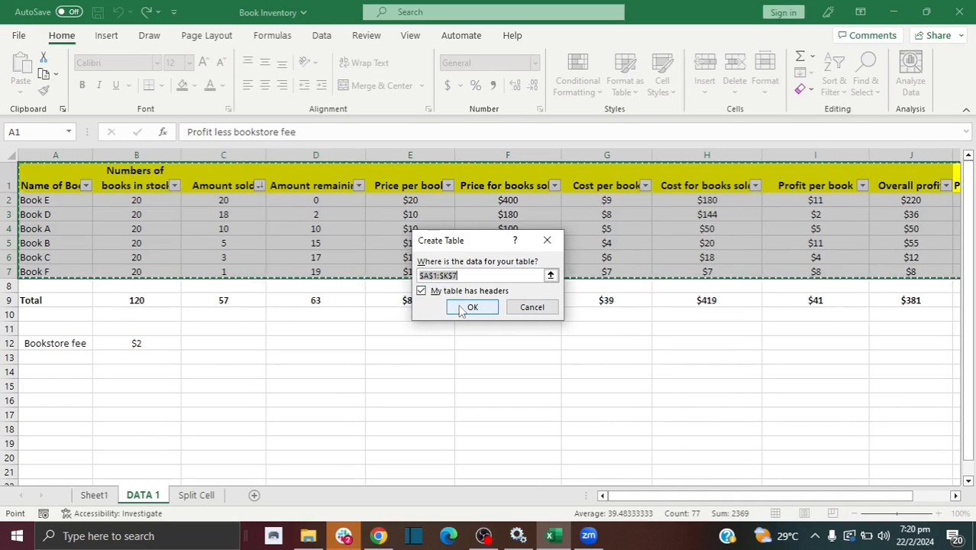
click(461, 308)
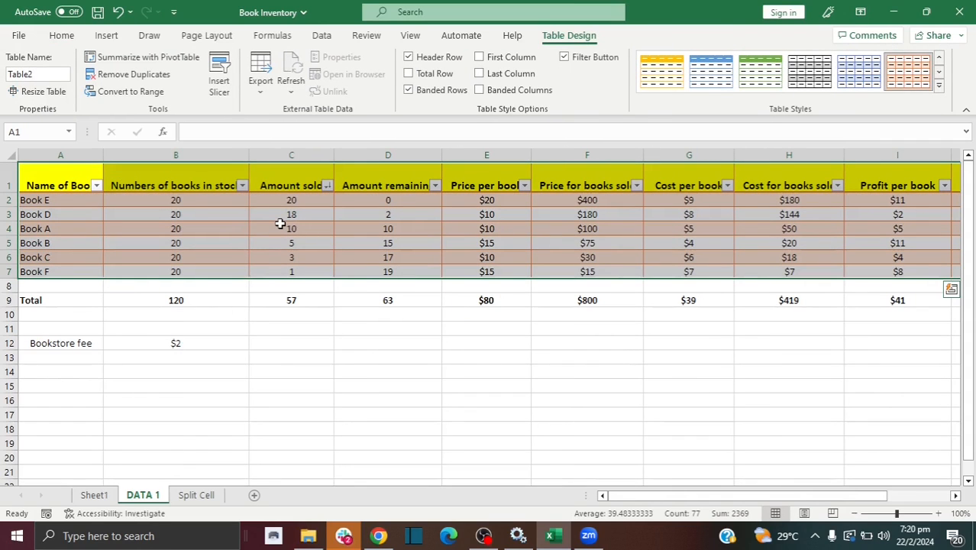
click(244, 227)
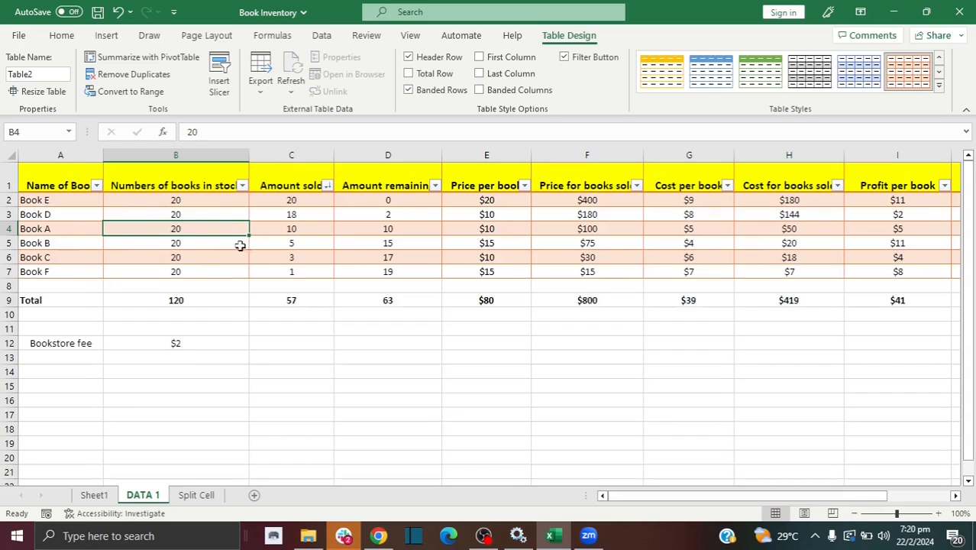
Extend the table by one column beyond Profit less bookstore fee, to include column L.
click(434, 214)
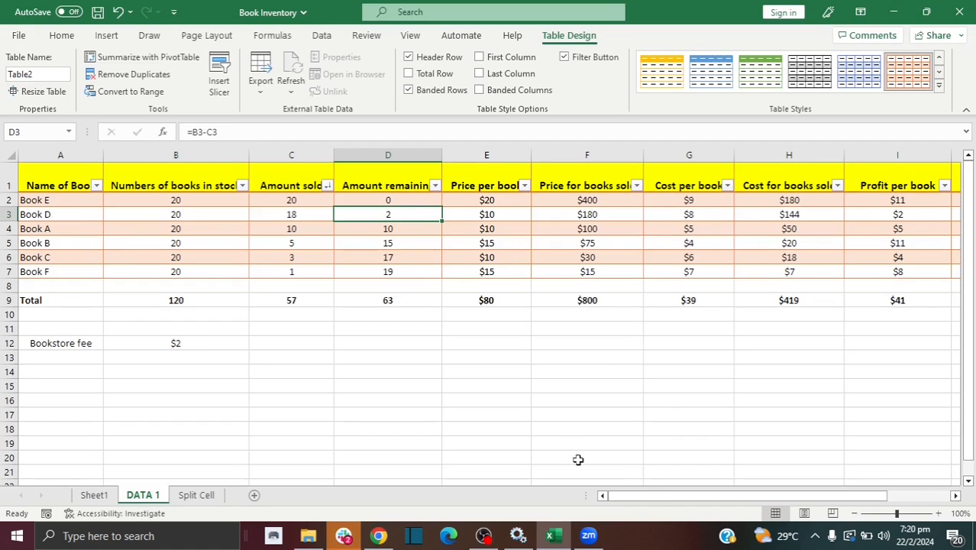
drag(658, 497, 817, 495)
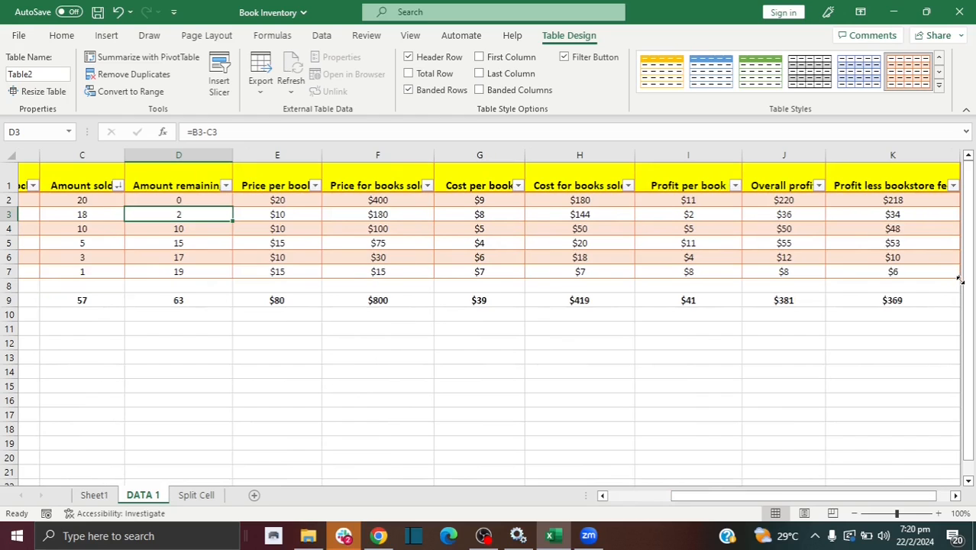
drag(960, 281, 791, 278)
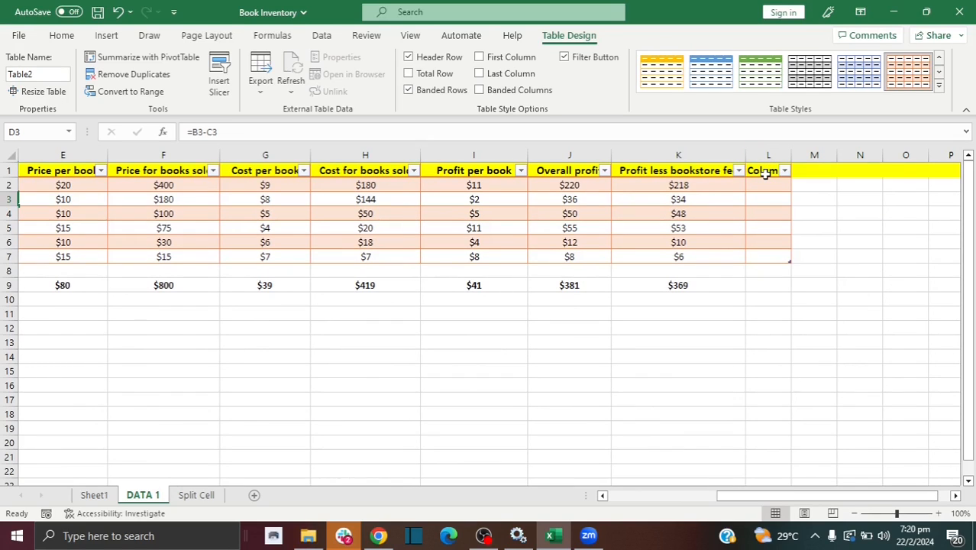
Rename the new column's header in L1 as "Profit Less management fee".
double_click(764, 174)
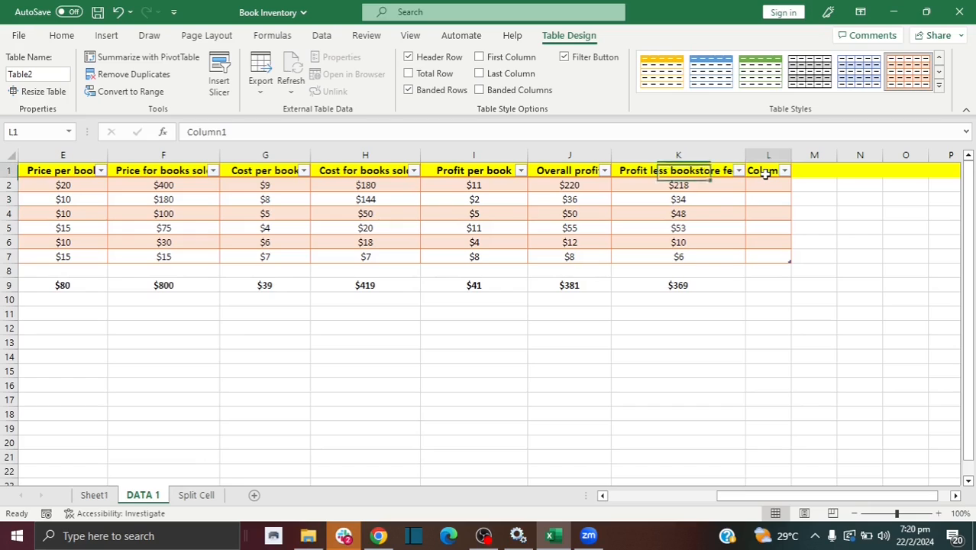
text(Pr)
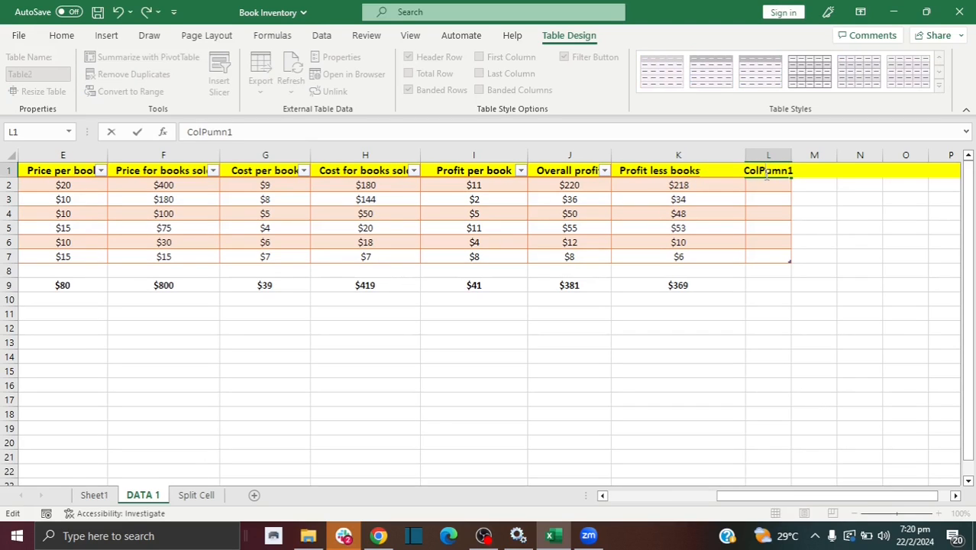
key(BackSpace)
key(BackSpace)
key(BackSpace)
key(BackSpace)
key(BackSpace)
key(Delete)
key(Delete)
key(Delete)
key(Delete)
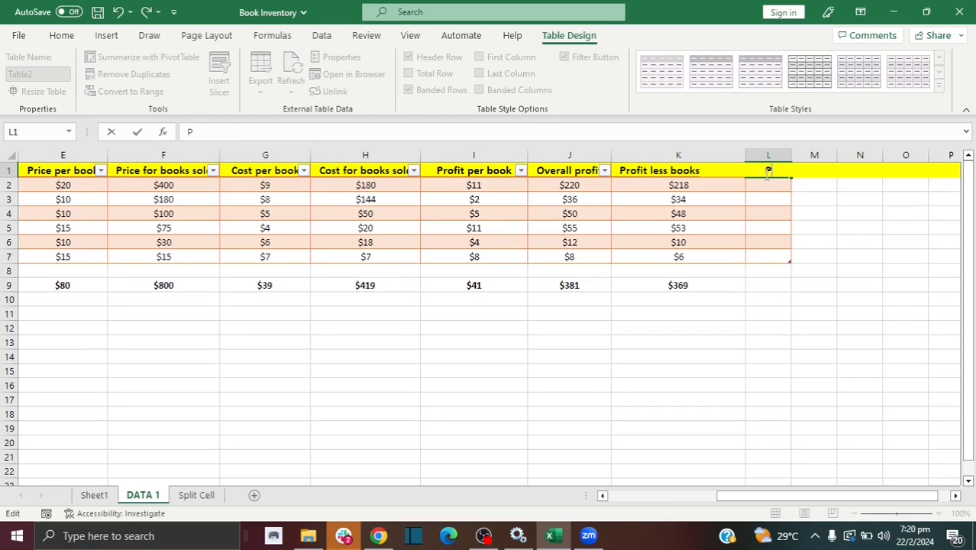
text(Profit Less mana)
text(gem)
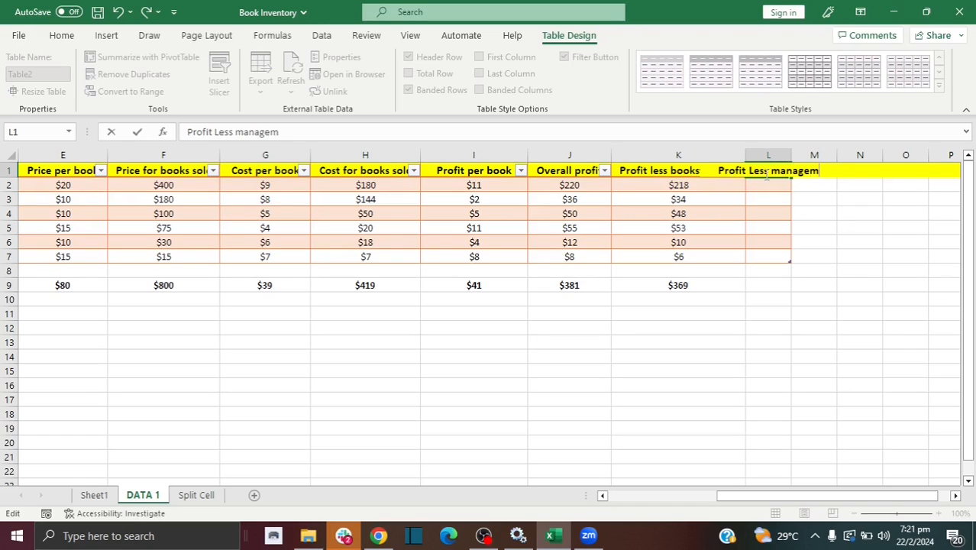
key(BackSpace)
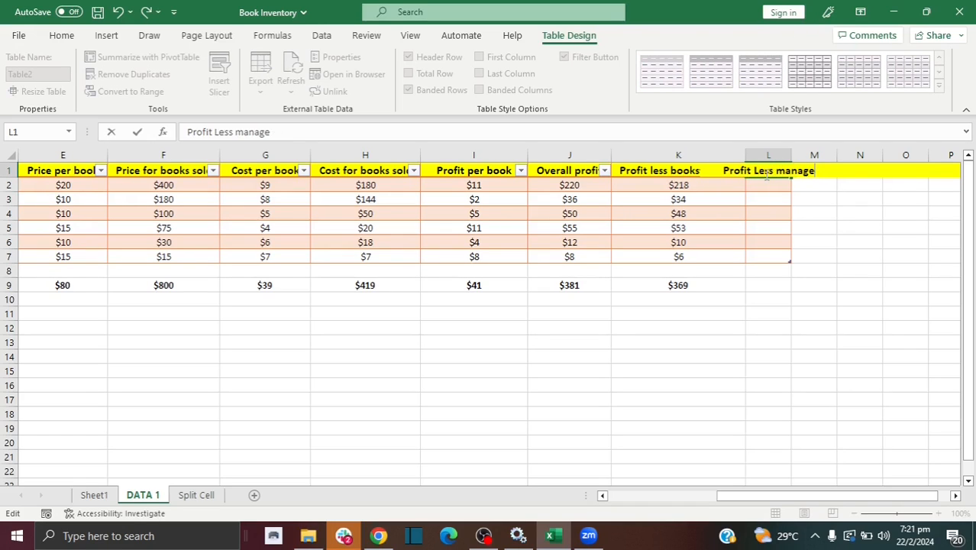
text(ment)
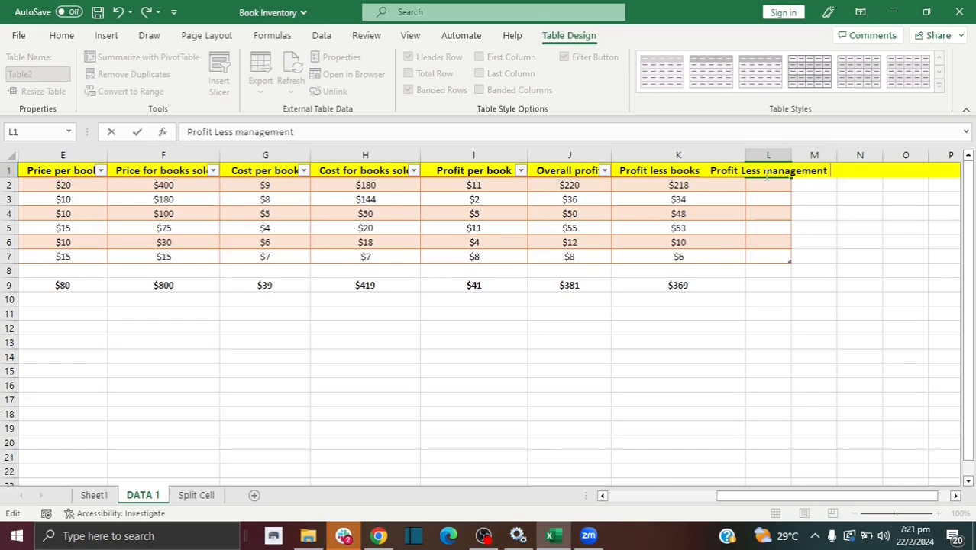
text( fee)
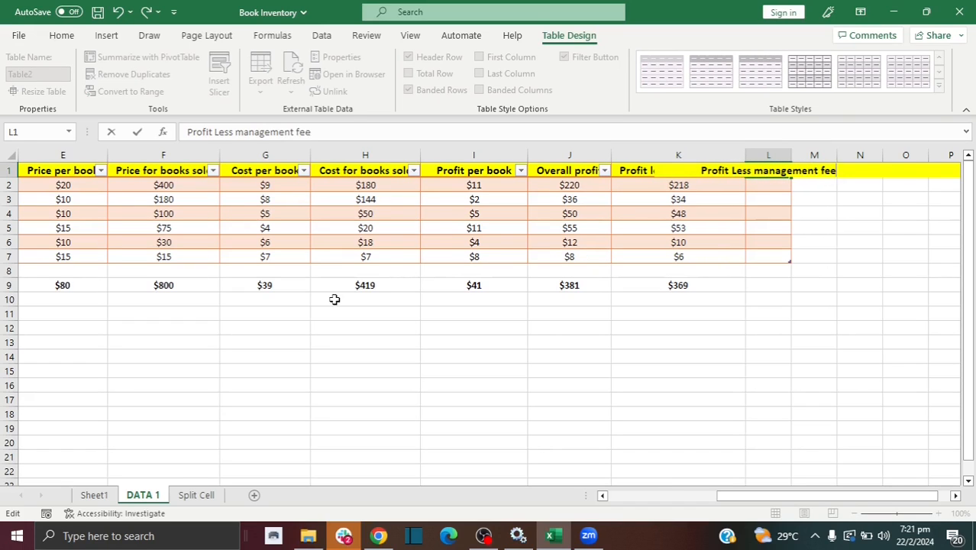
Add a "Management fee" label in A13 below Bookstore fee, with a value of $2 in B13.
click(335, 300)
key(Down)
key(Down)
key(Left)
key(Home)
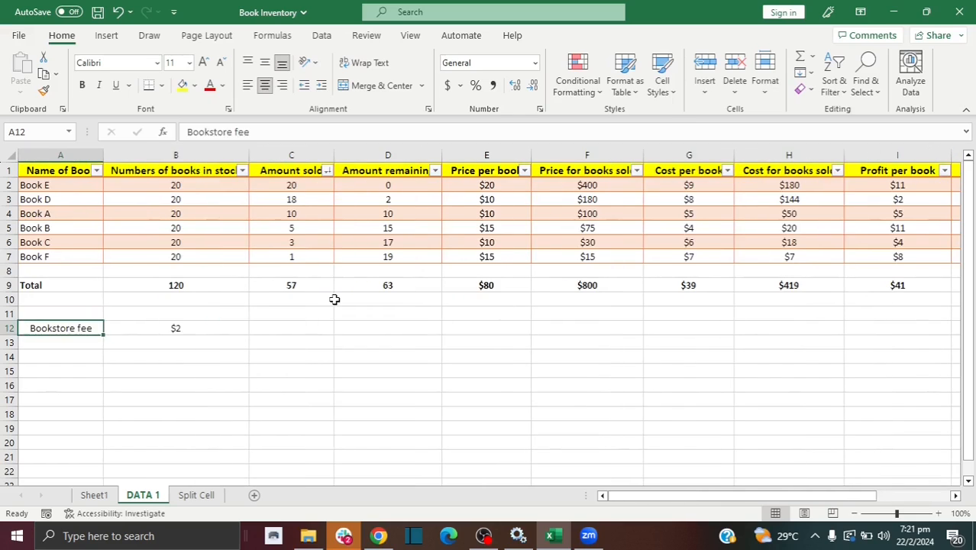
key(Down)
text(Manageme)
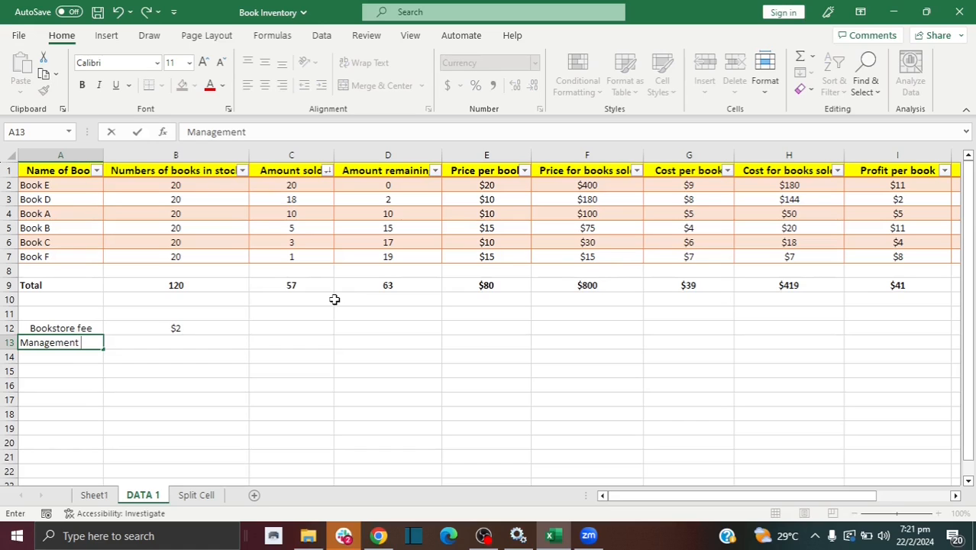
click(227, 327)
click(217, 347)
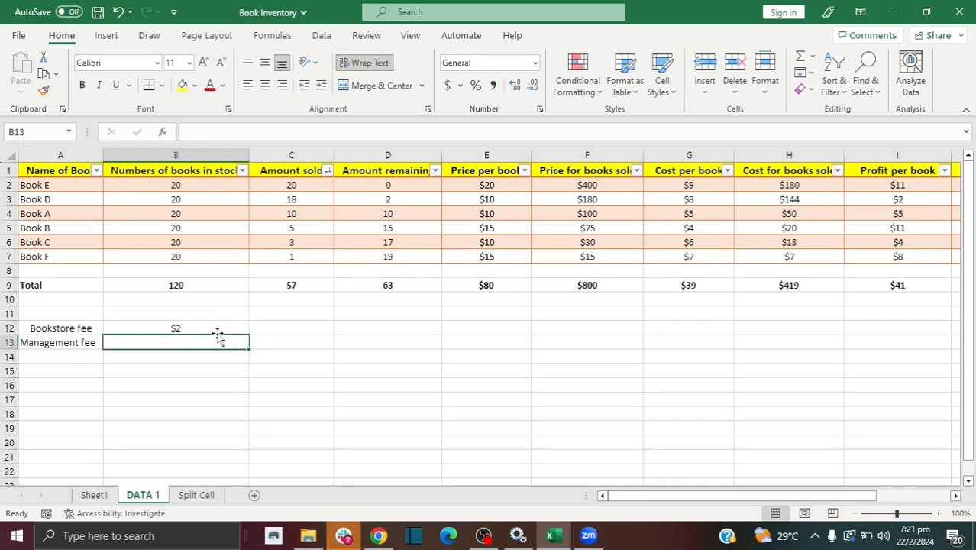
text($2)
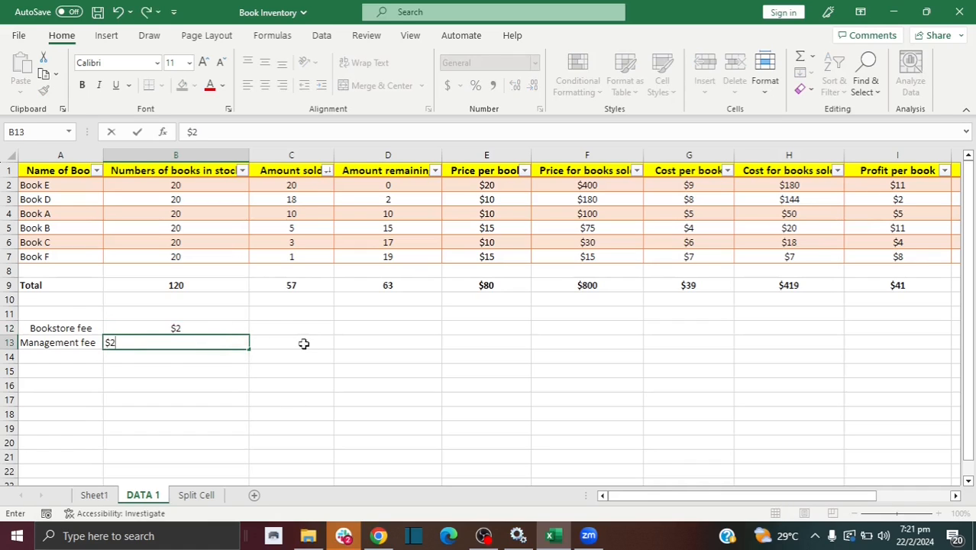
key(Return)
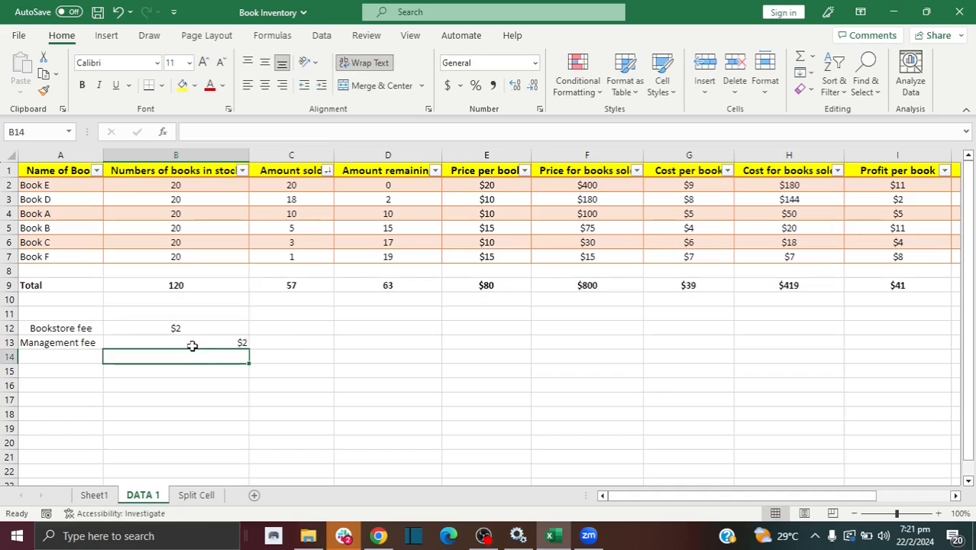
Build a formula in L2 that subtracts the management fee in B13 from the row's Profit less bookstore fee.
click(192, 345)
key(Right)
key(Right)
key(Right)
key(Right)
key(Right)
key(Right)
key(Right)
key(Right)
key(Right)
key(Right)
key(Right)
key(Right)
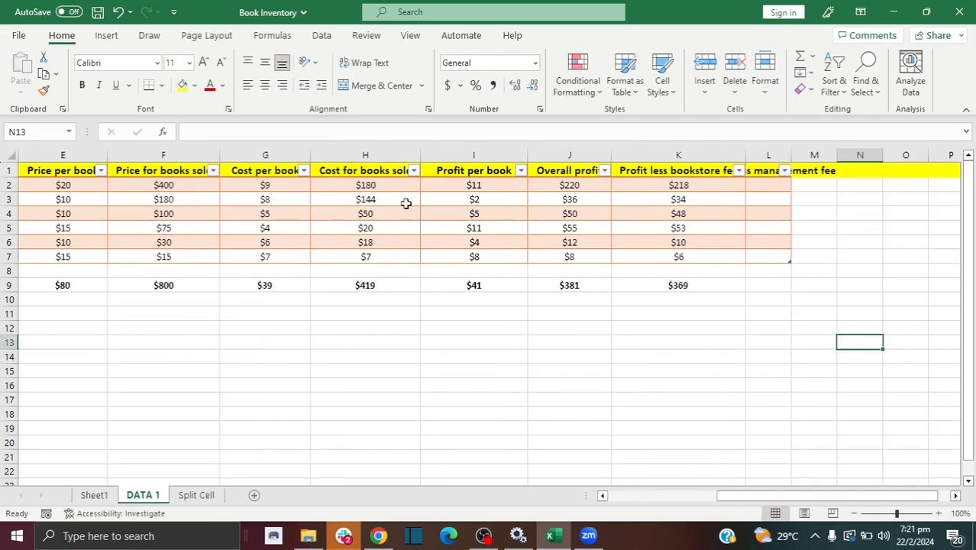
click(754, 185)
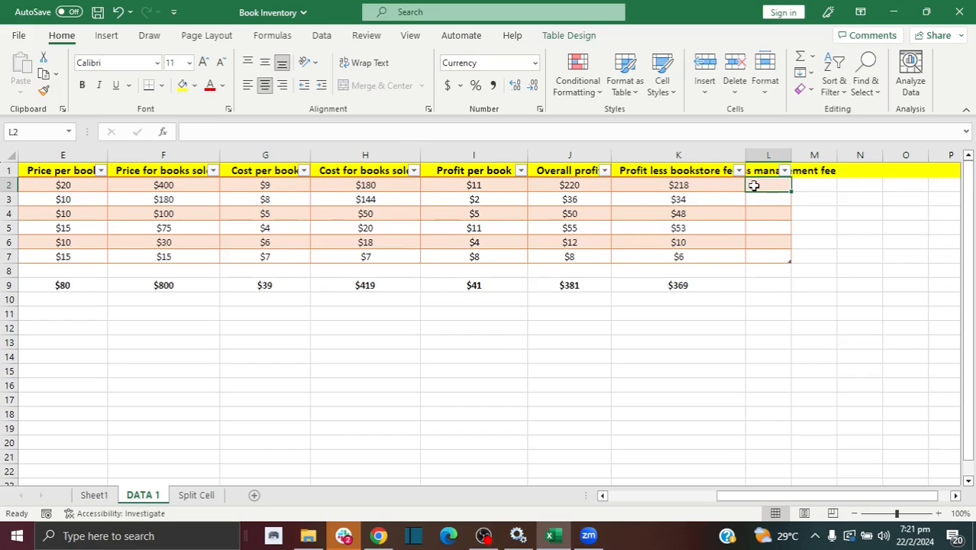
text(=)
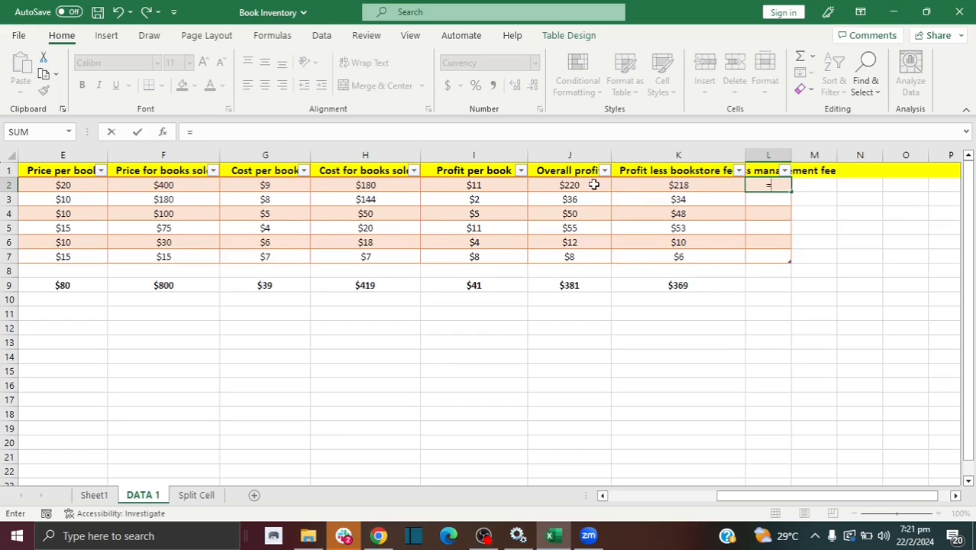
click(679, 187)
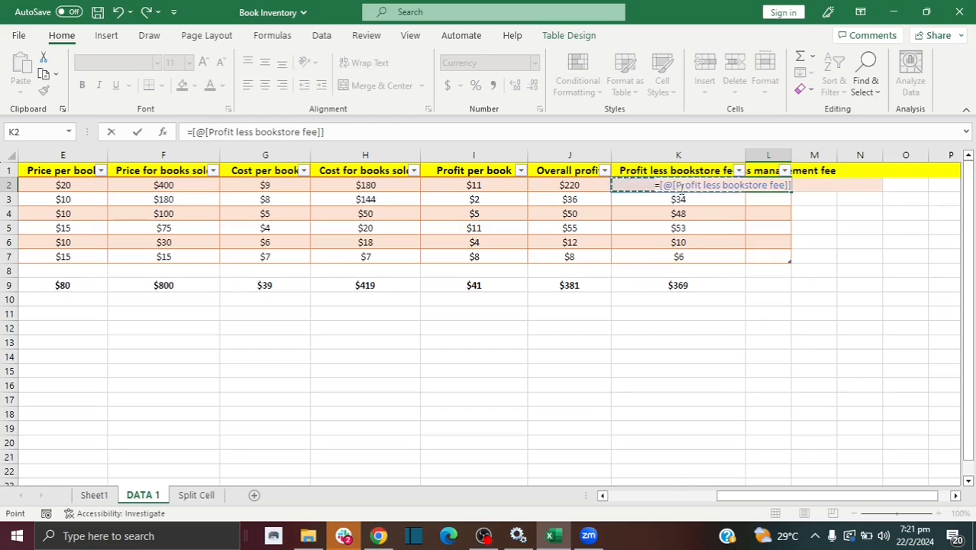
text(-)
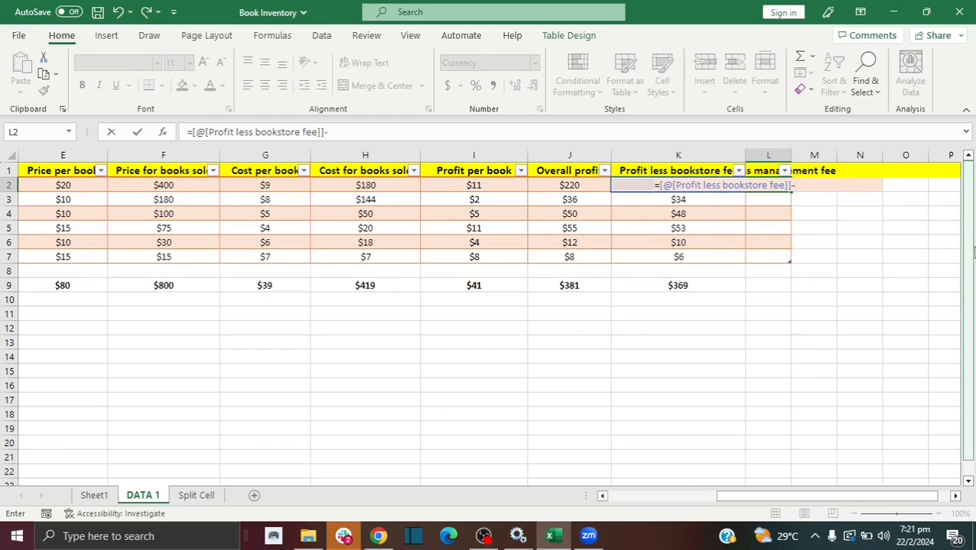
drag(737, 498, 404, 496)
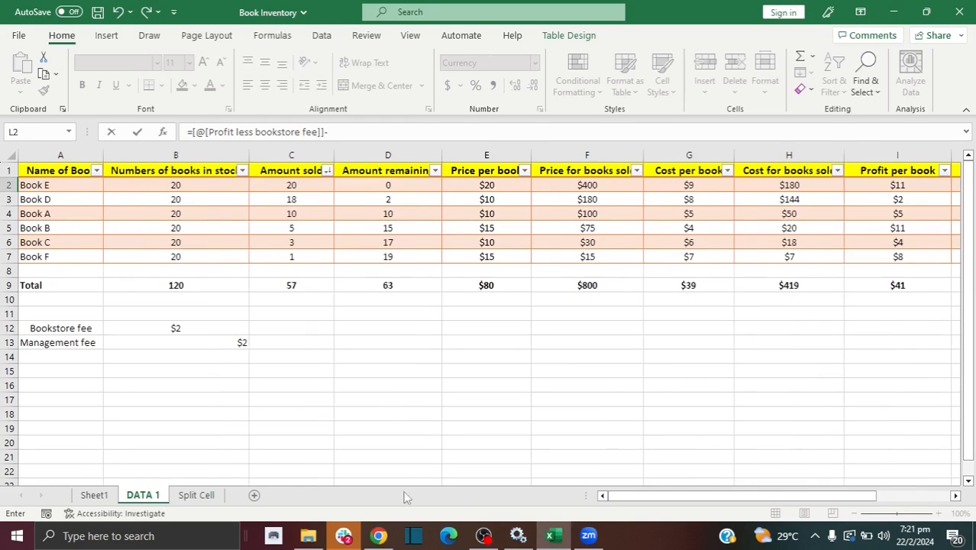
click(207, 344)
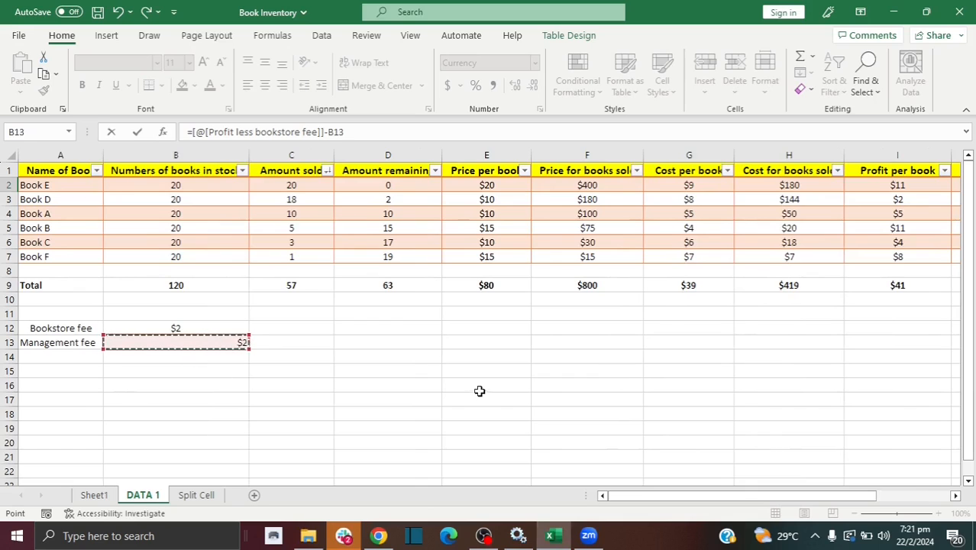
Make the management fee reference absolute as $B$13 and complete the L2 formula.
click(330, 131)
text($B$)
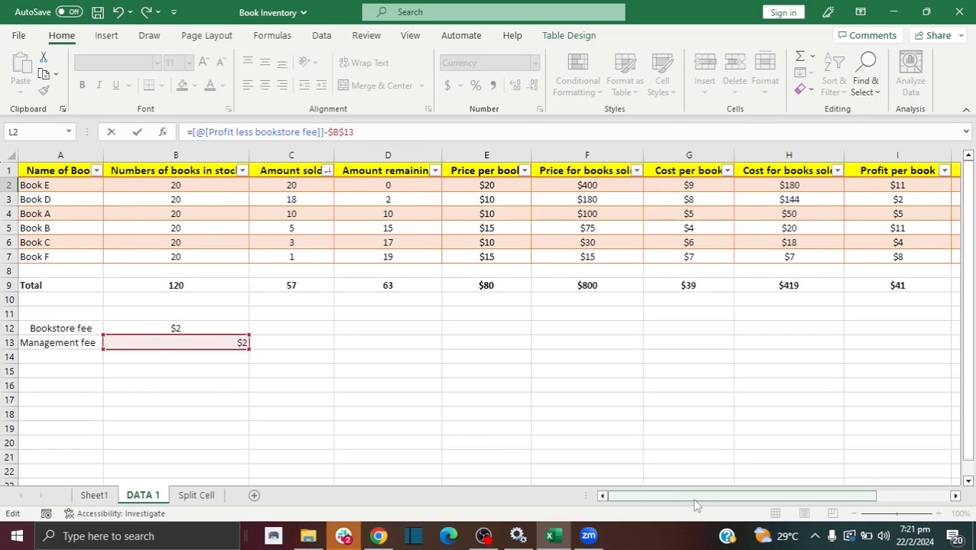
drag(710, 499, 795, 500)
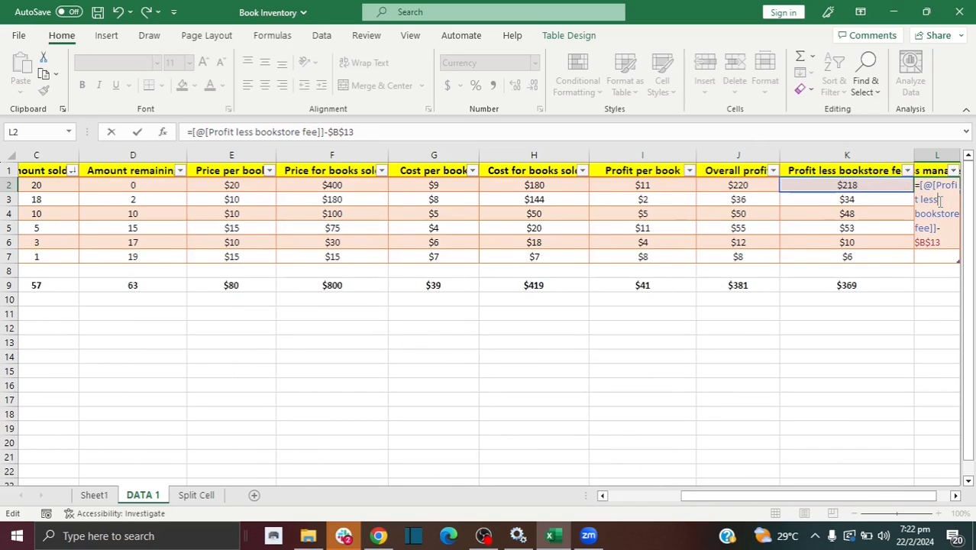
drag(810, 499, 820, 499)
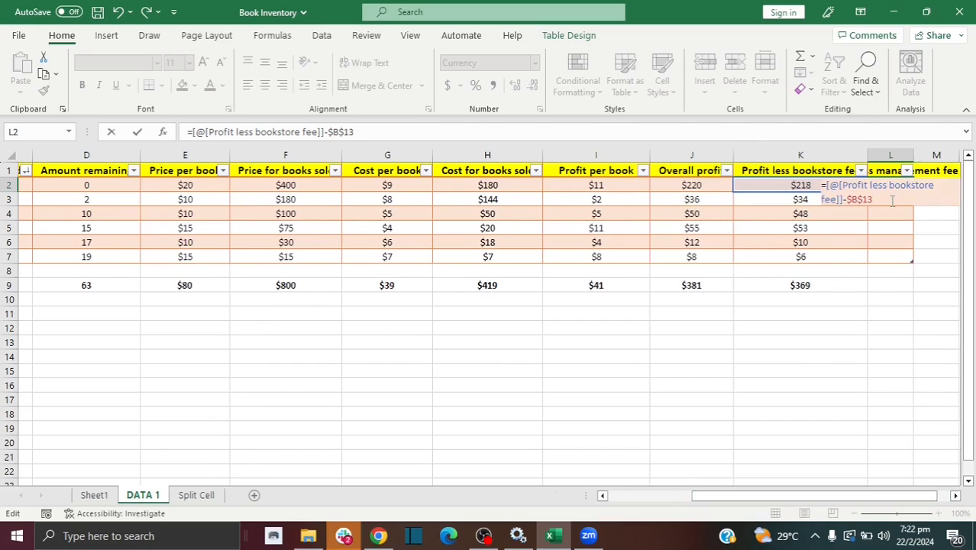
key(Return)
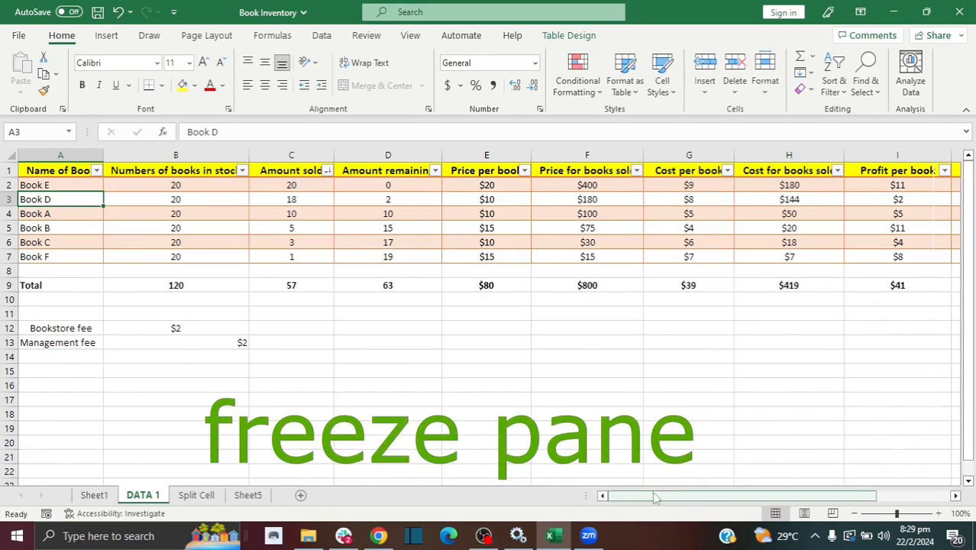
Freeze the first column of DATA 1 so that Name of Book stays in view during horizontal scrolling.
mouse_move(655, 496)
mouse_down()
mouse_move(691, 496)
mouse_move(642, 496)
mouse_up()
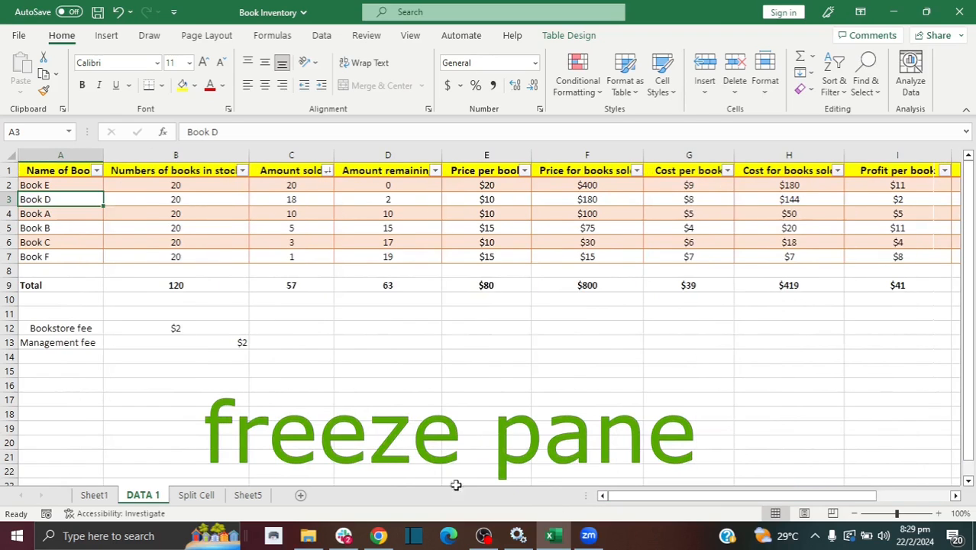
click(6, 170)
click(38, 156)
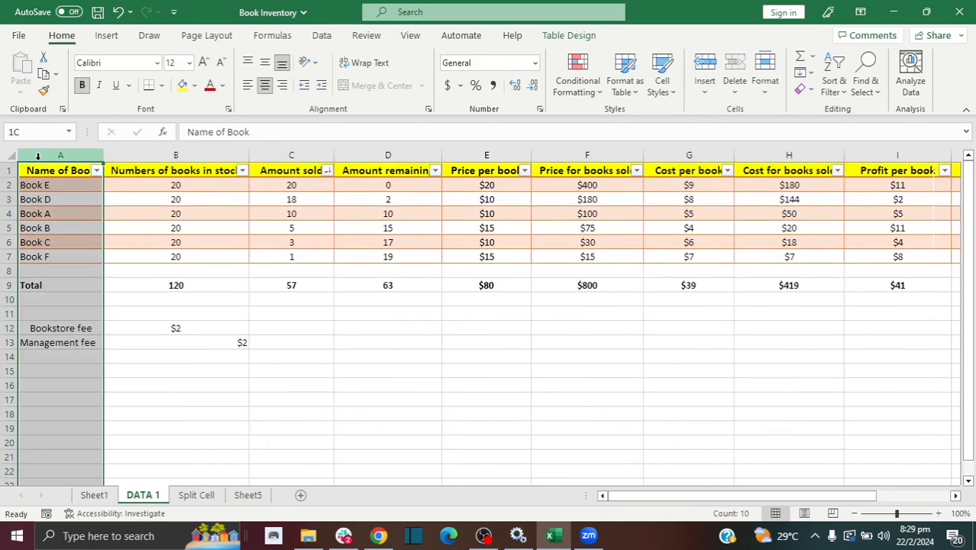
click(123, 285)
drag(648, 506, 685, 508)
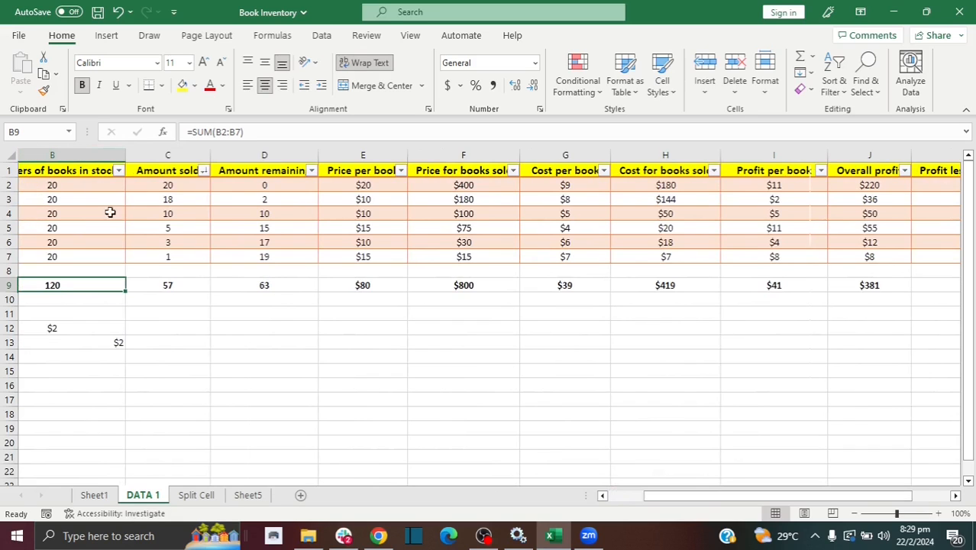
drag(713, 509, 546, 504)
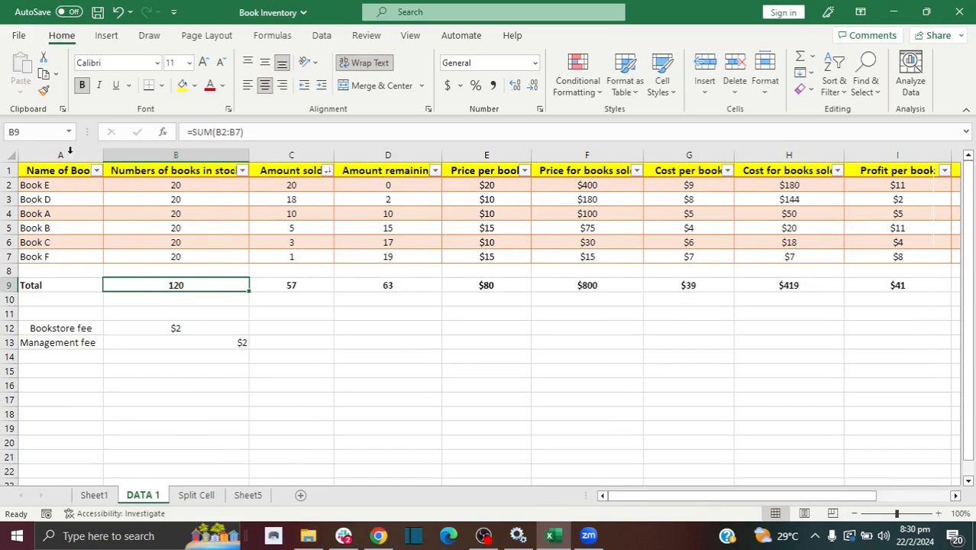
click(32, 163)
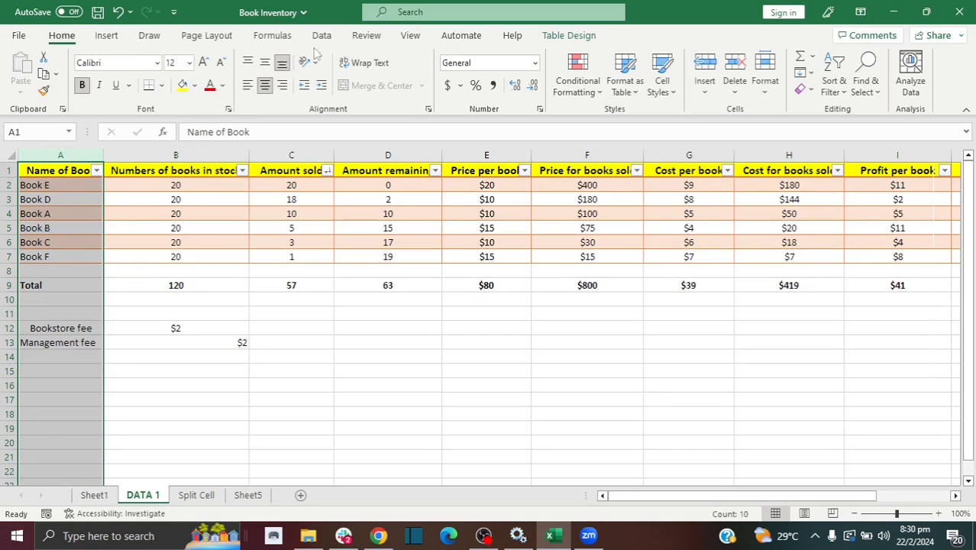
click(410, 38)
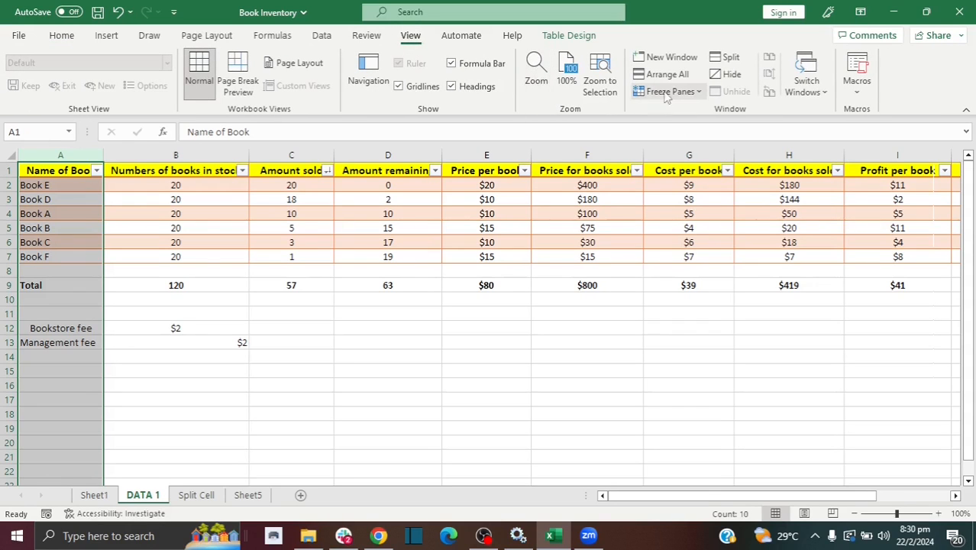
click(698, 93)
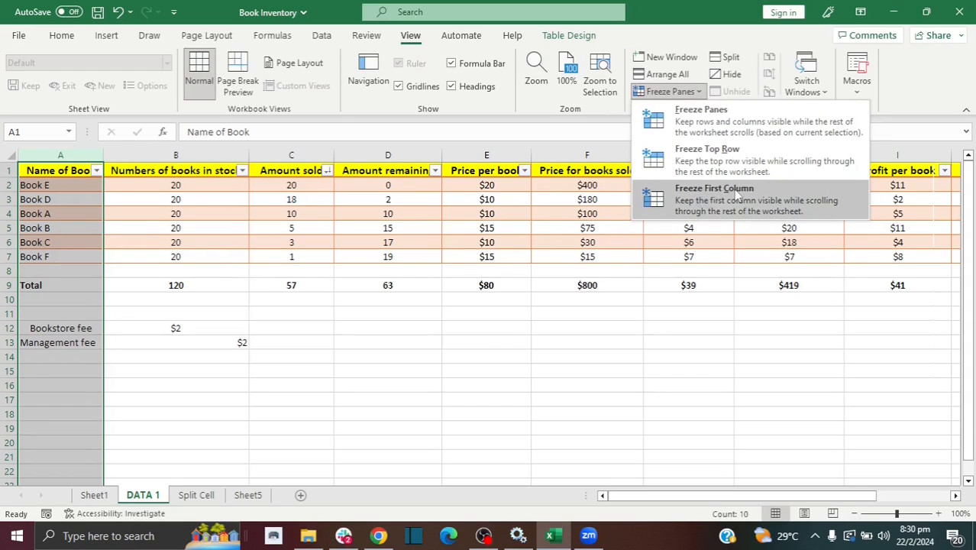
click(738, 198)
Move along row 3 from Book D to column L to check the frozen Name of Book column during horizontal scrolling.
click(192, 213)
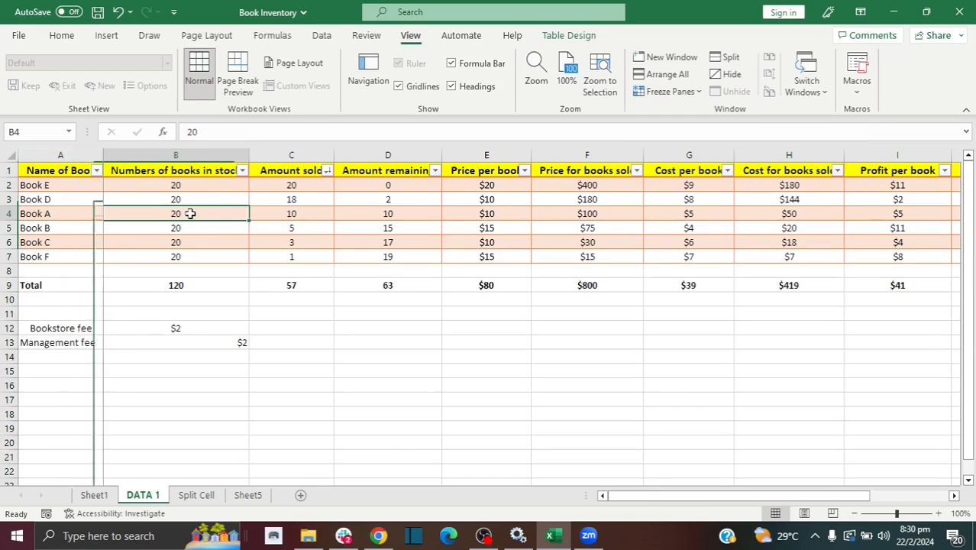
click(159, 331)
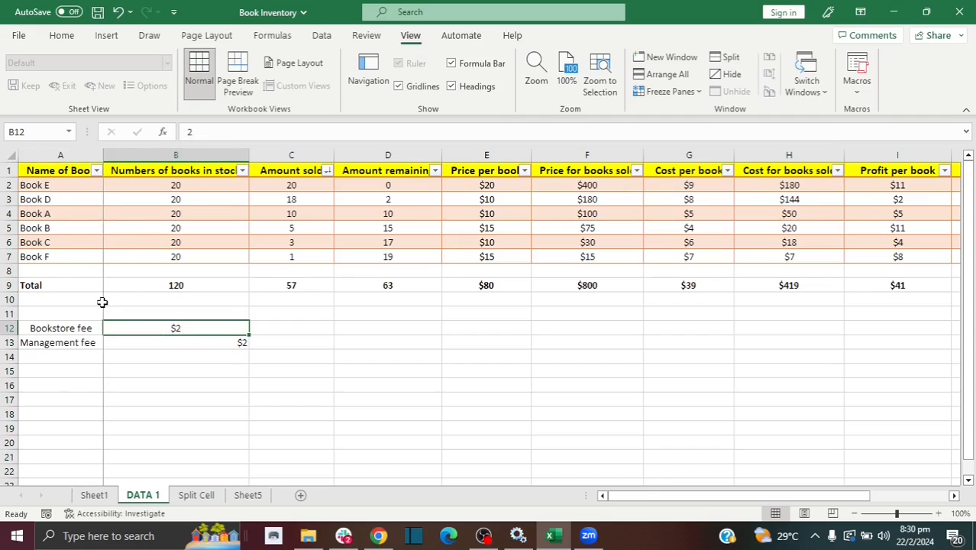
click(117, 271)
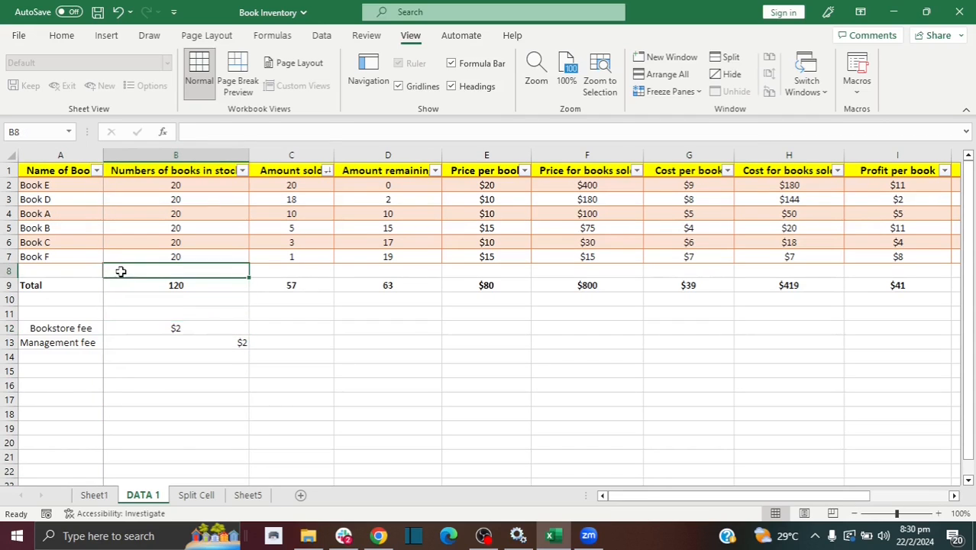
click(97, 201)
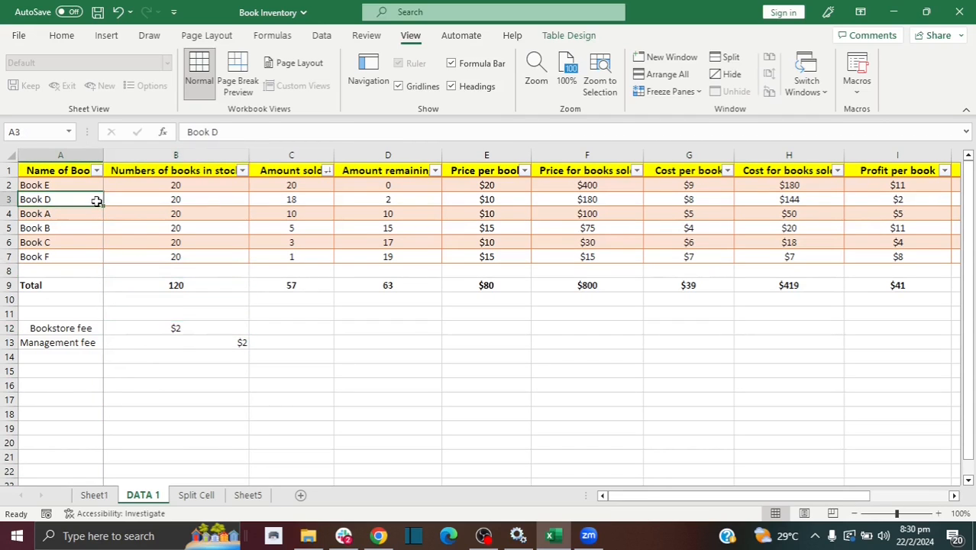
key(Right)
key(Right)
key(Right)
key(Right)
key(Right)
key(Right)
key(Right)
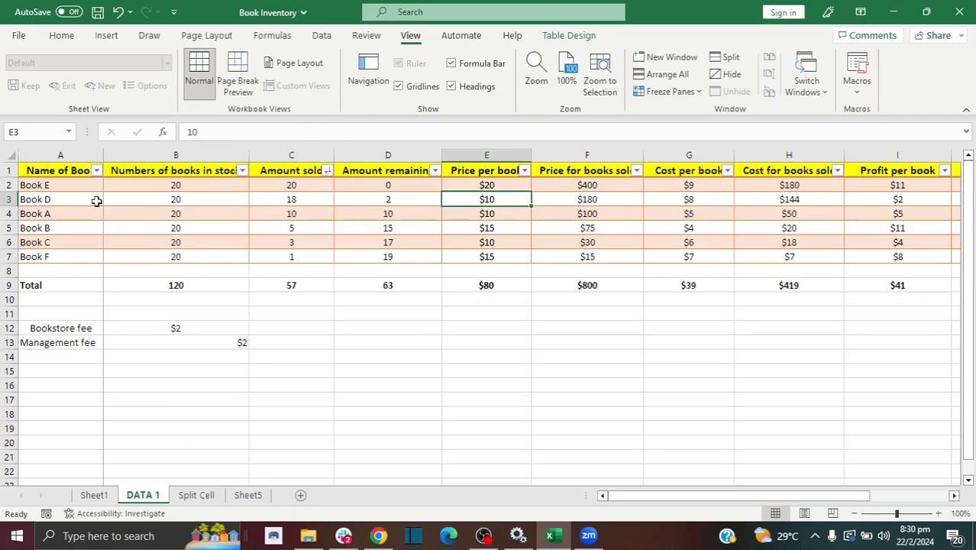
key(Right)
key(Right)
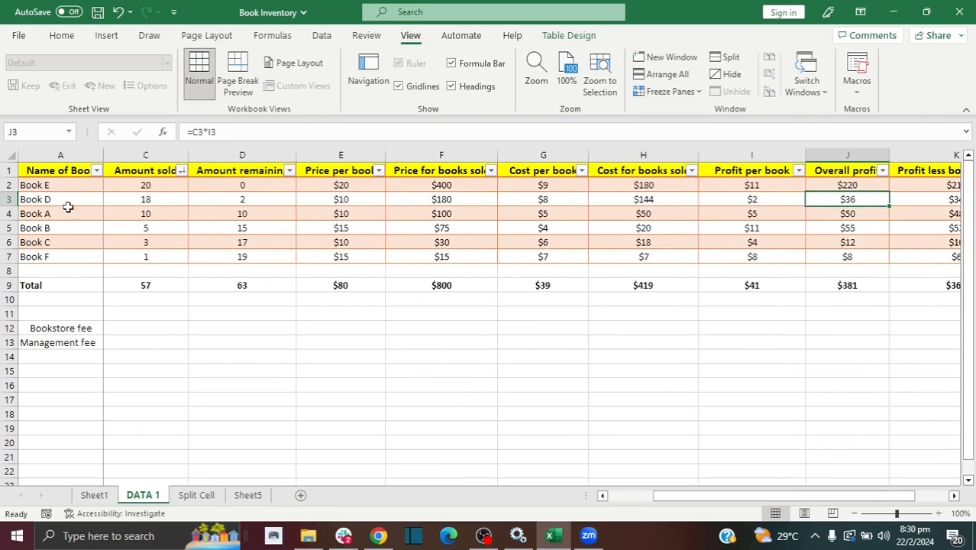
key(Right)
key(Right)
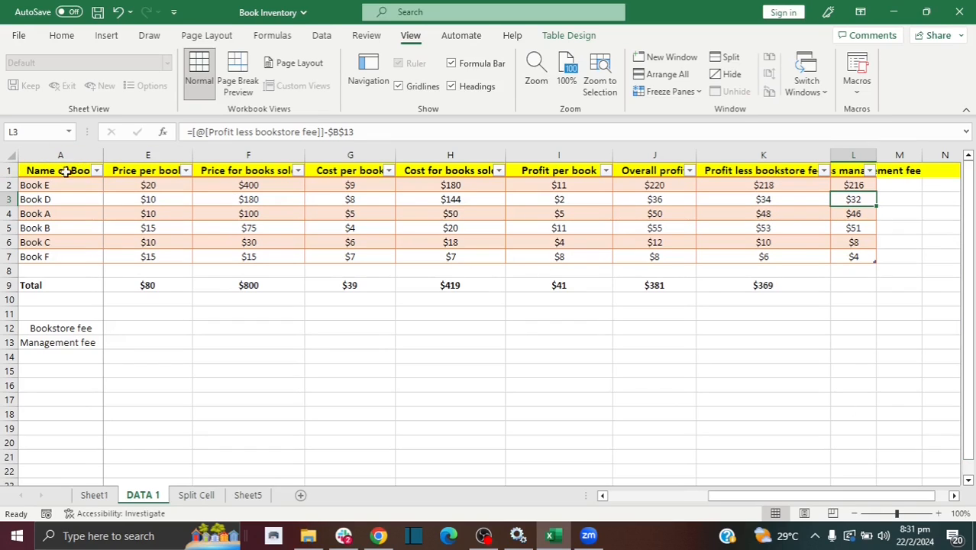
click(669, 92)
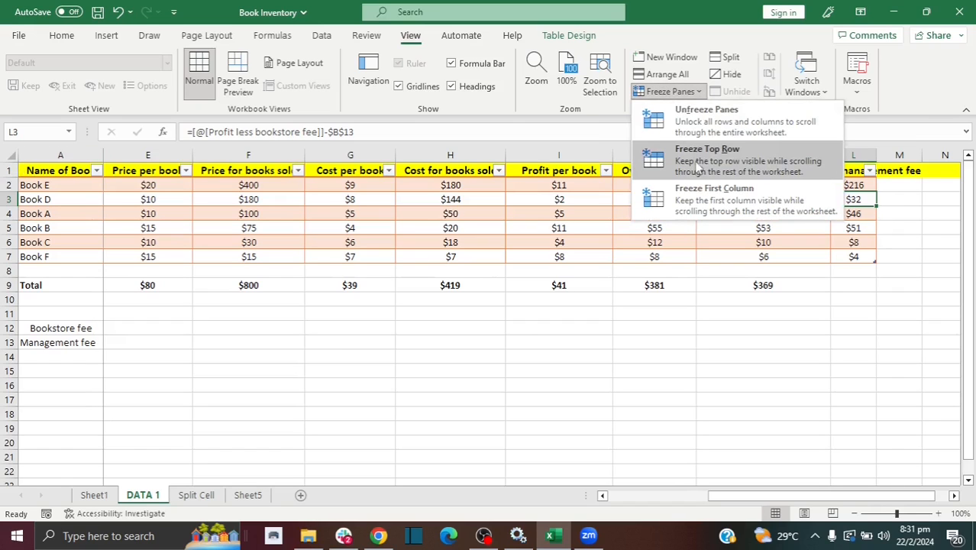
click(707, 158)
click(80, 217)
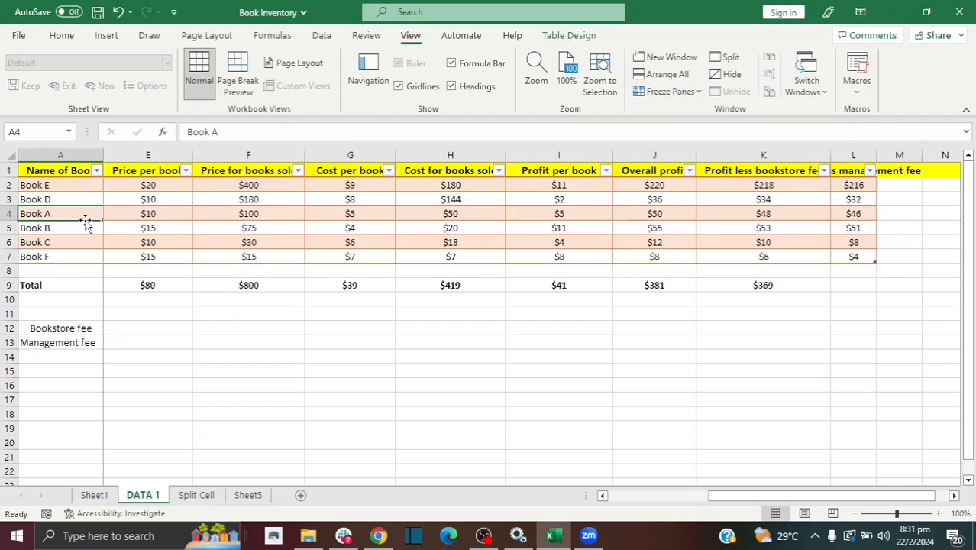
On Sheet5, select the attendance data in A1:B6 and bring up the recommended charts for it.
click(246, 495)
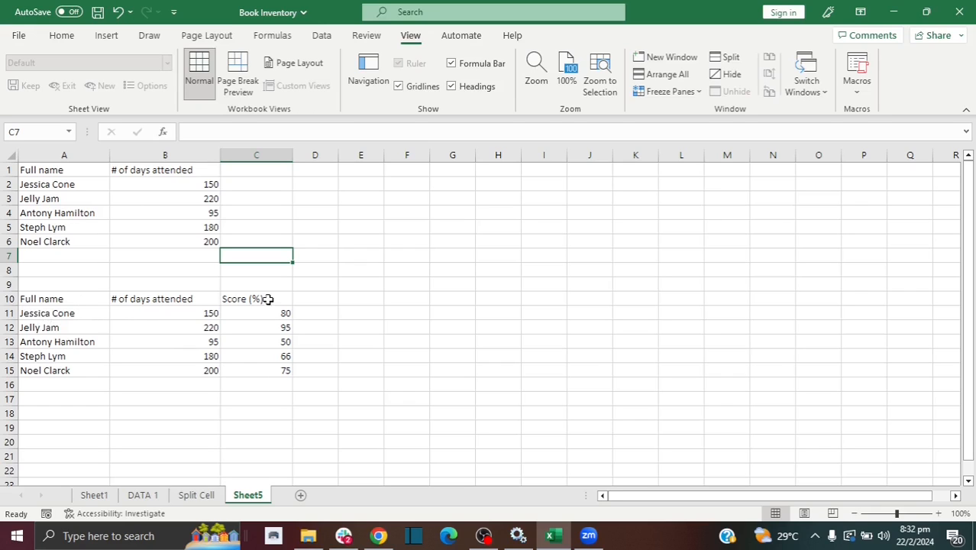
click(203, 244)
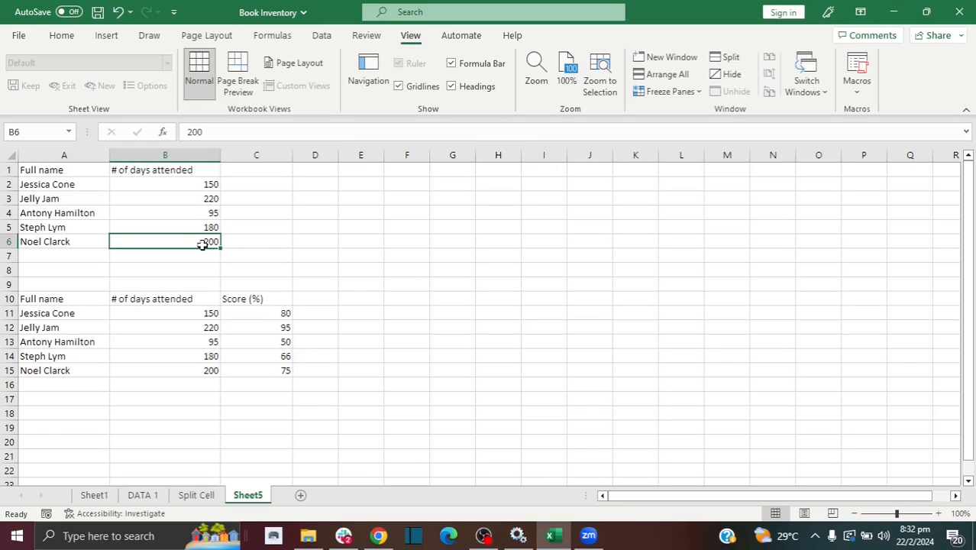
click(106, 38)
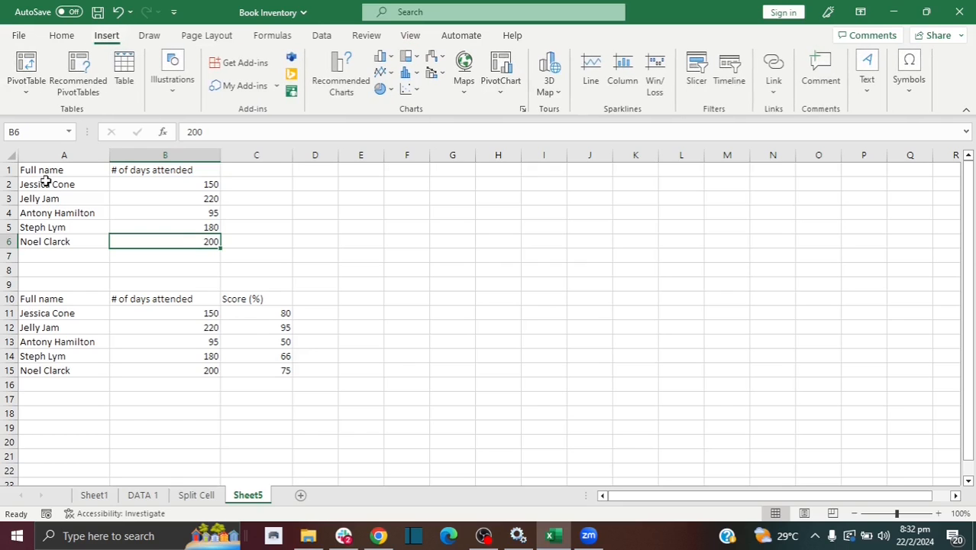
drag(26, 168, 171, 237)
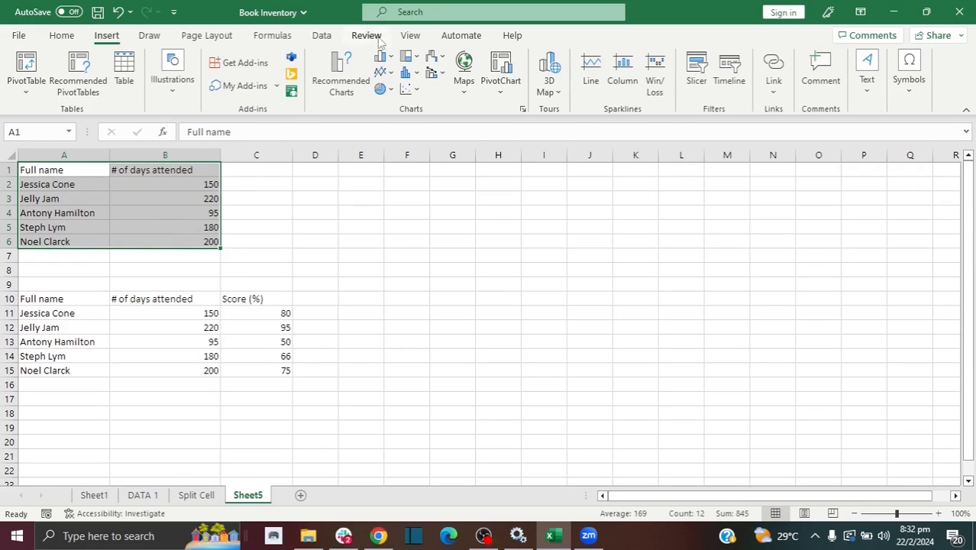
click(340, 76)
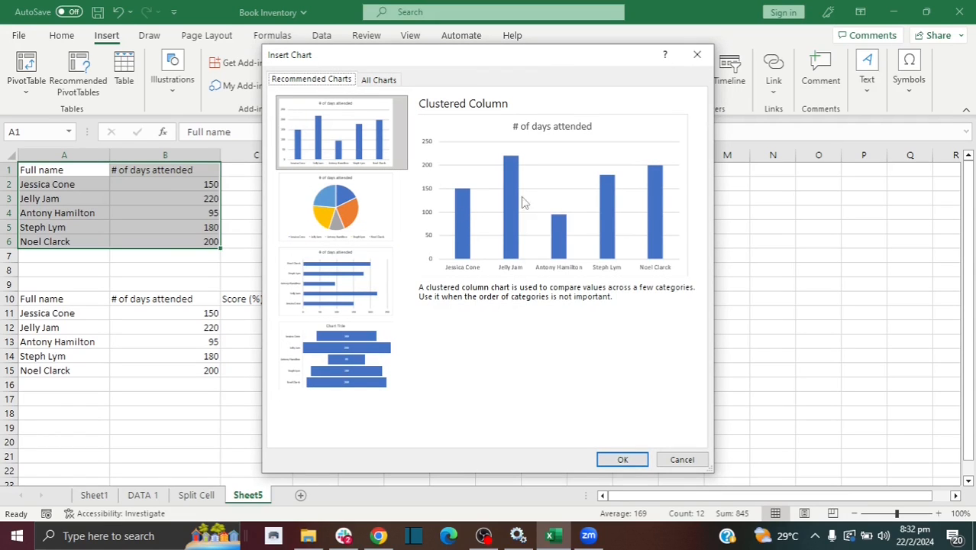
Preview the Pie, Clustered Bar, Line, Bar, Area and Map chart types for the attendance data.
click(372, 194)
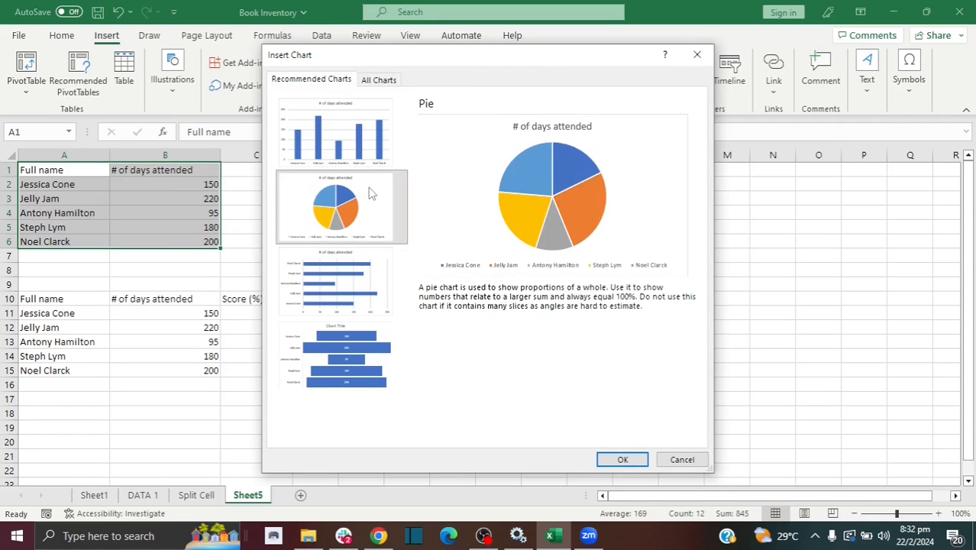
click(364, 278)
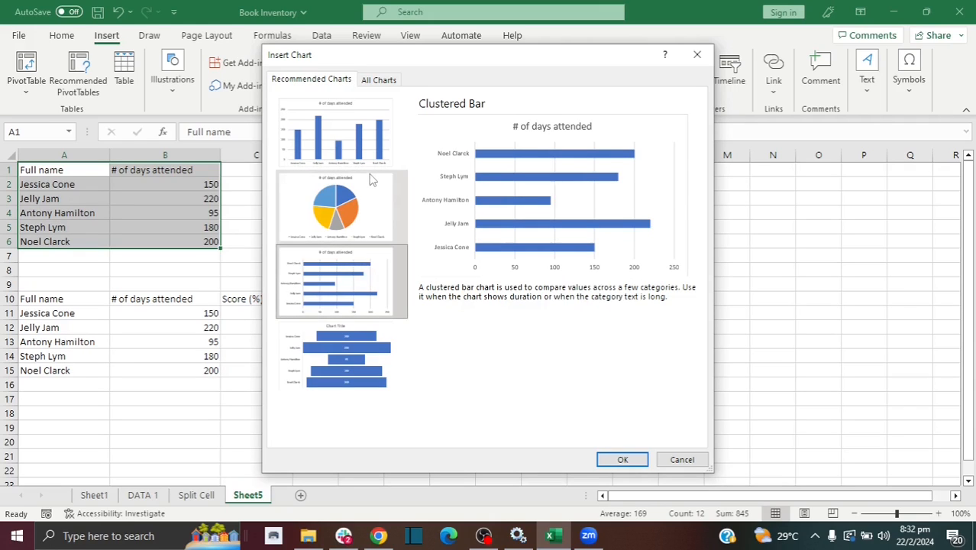
click(373, 82)
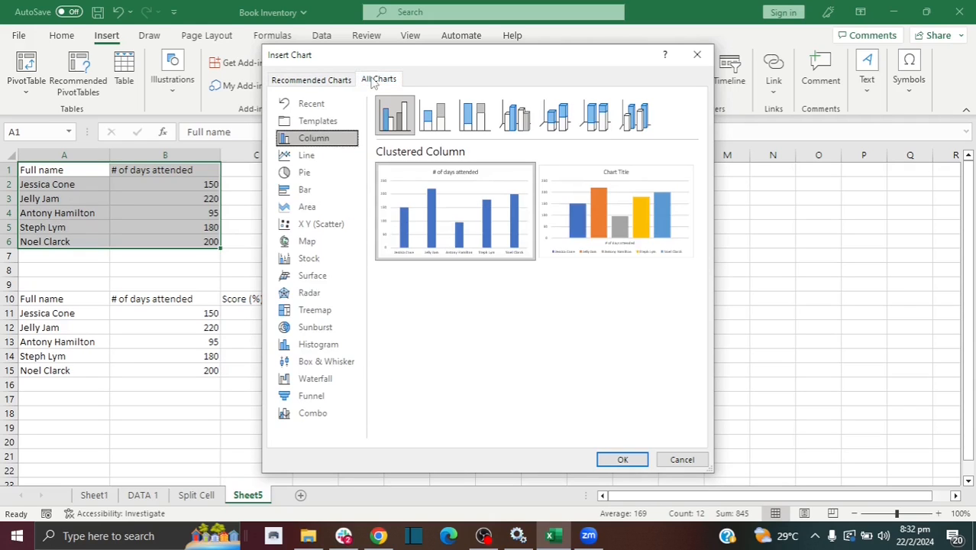
click(305, 157)
click(305, 172)
click(306, 190)
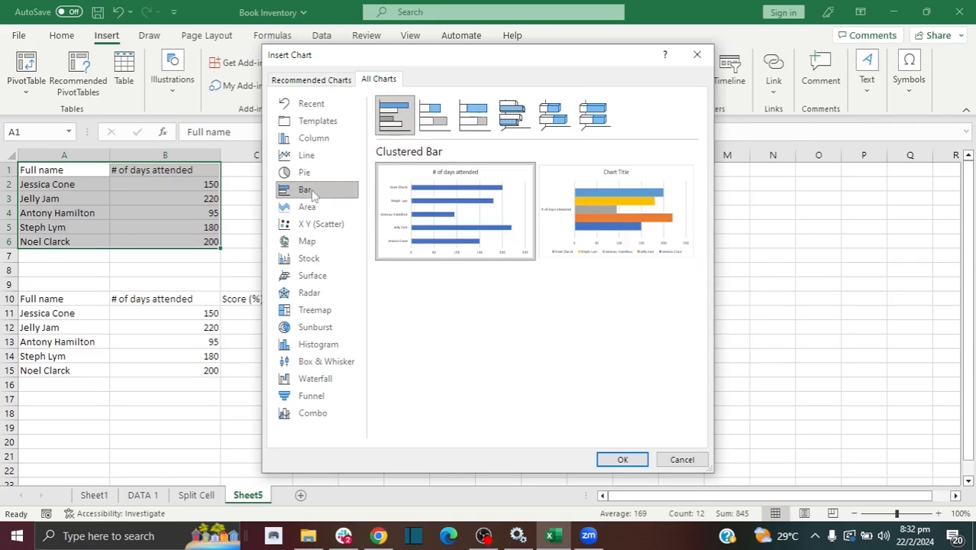
click(317, 210)
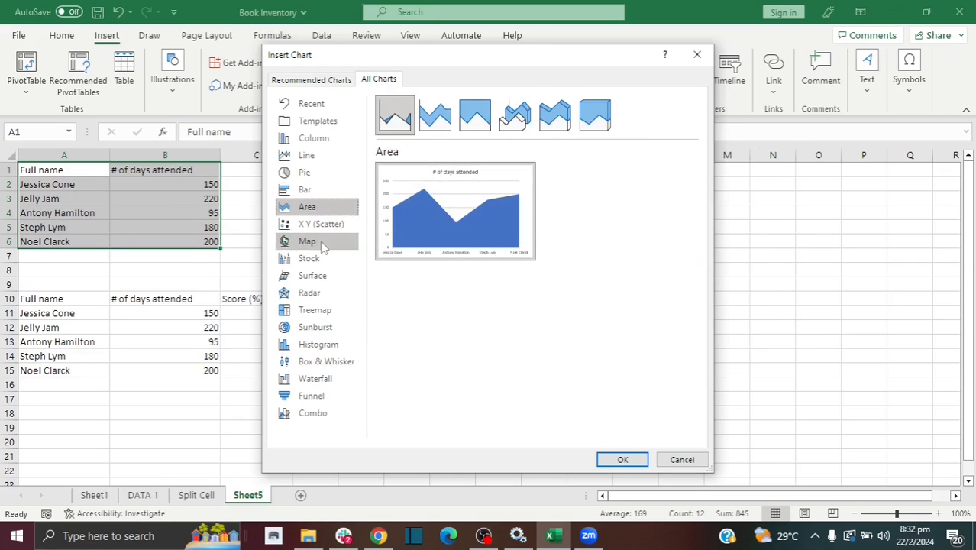
click(320, 243)
click(312, 80)
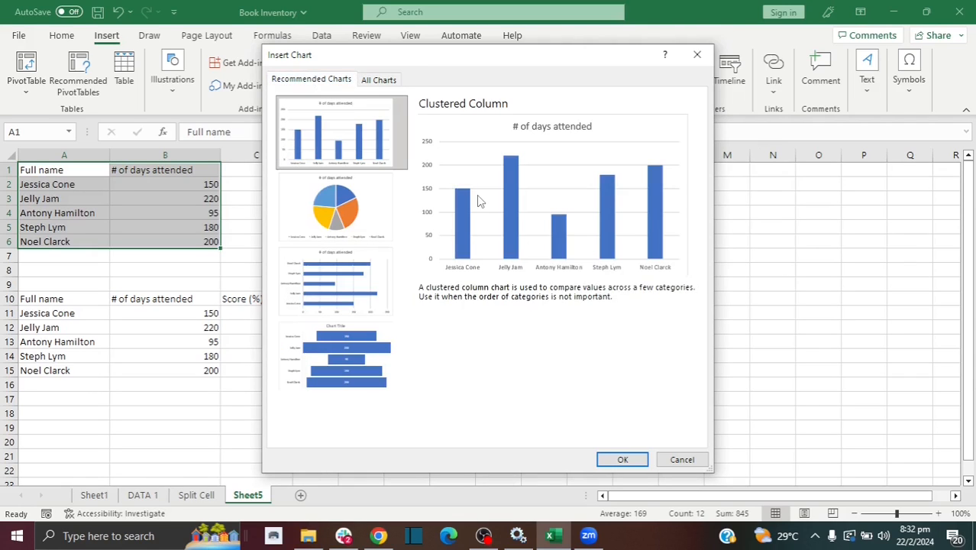
Compare the recommended Clustered Bar with the Clustered Column and insert the Clustered Column chart of days attended.
click(369, 292)
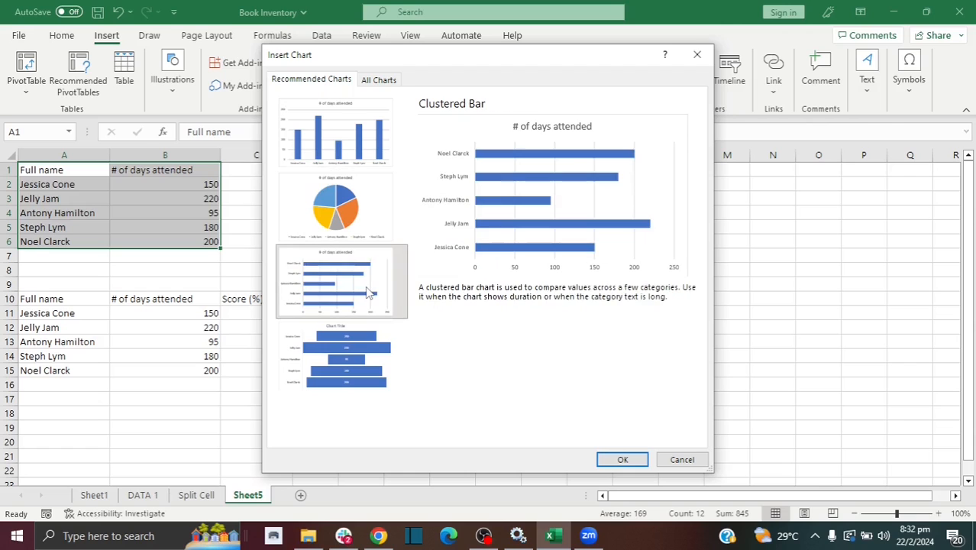
click(359, 149)
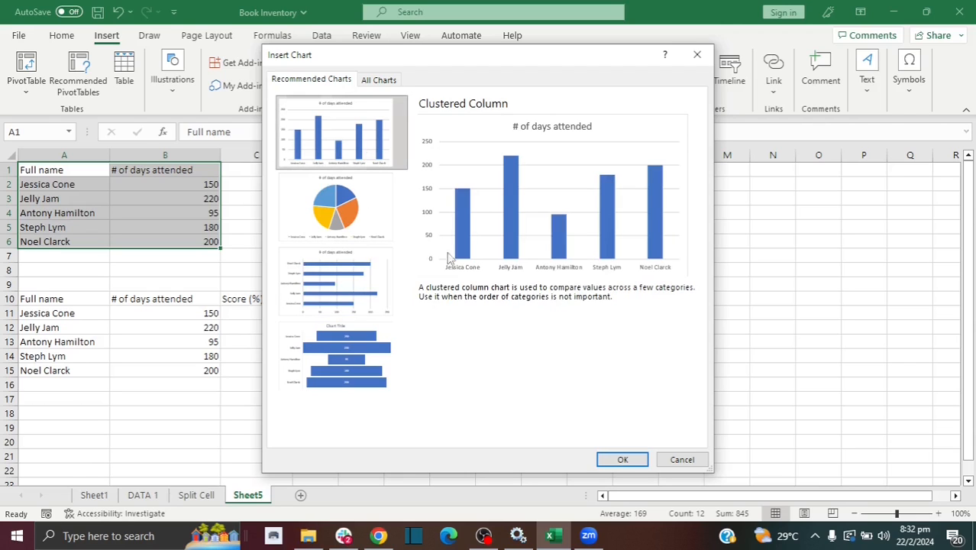
click(615, 460)
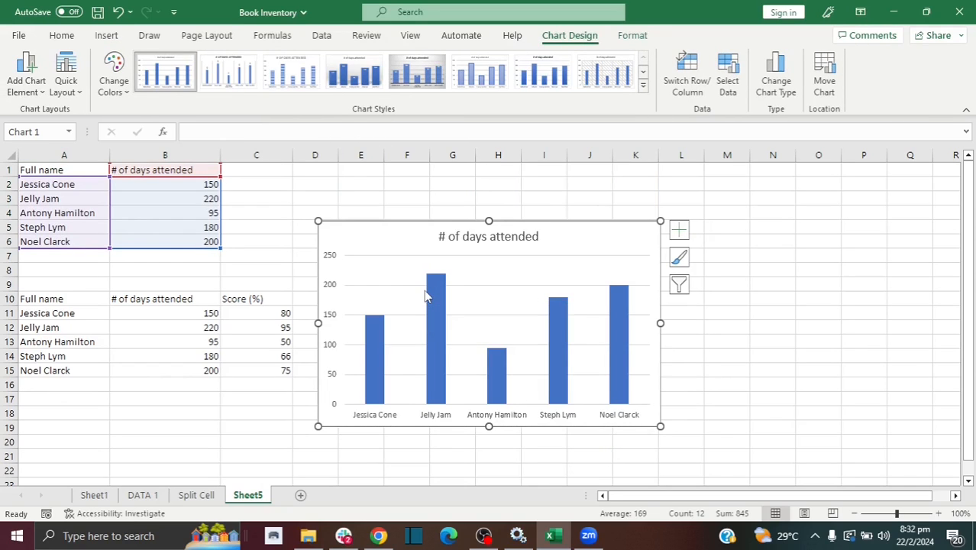
Move the column chart up beside the attendance data and enlarge it slightly, spanning about columns E to L.
click(430, 288)
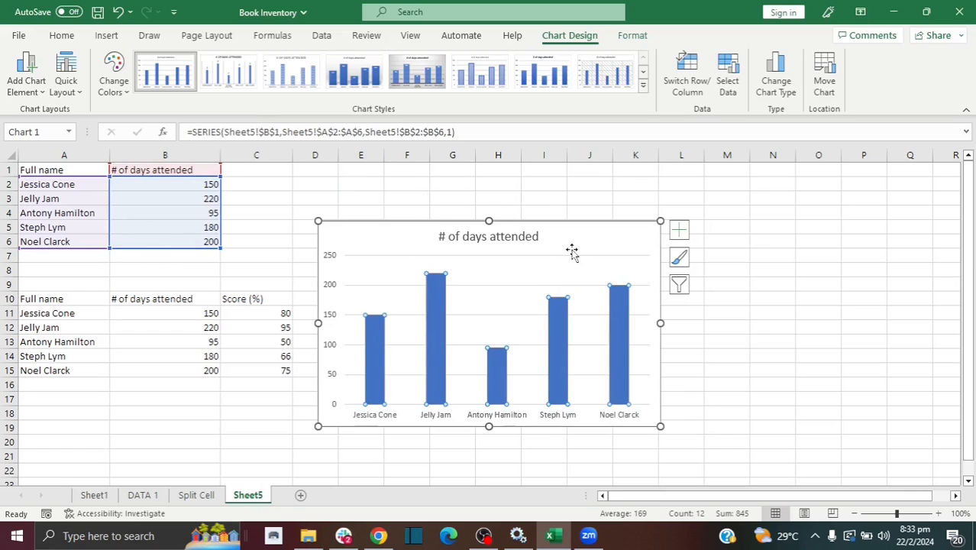
drag(583, 233, 591, 164)
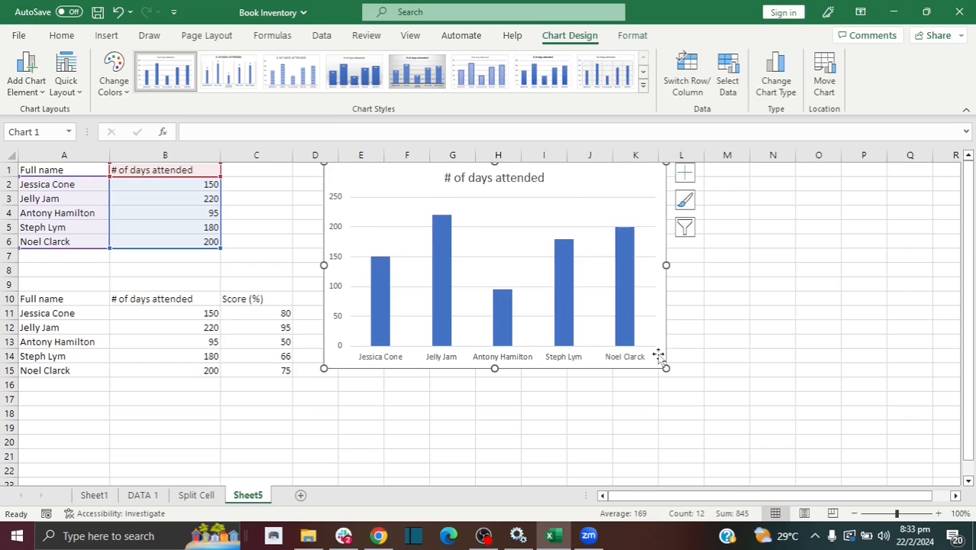
drag(666, 368, 691, 380)
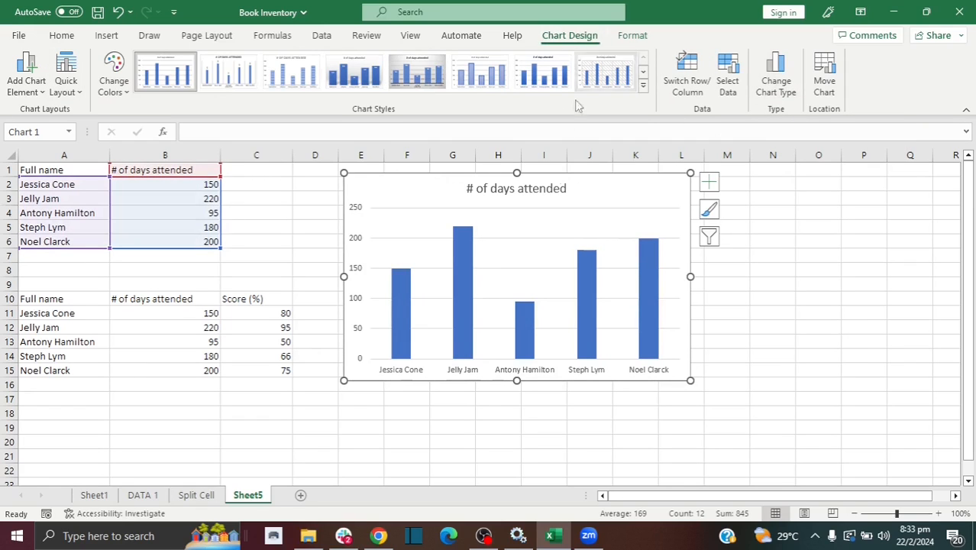
click(550, 243)
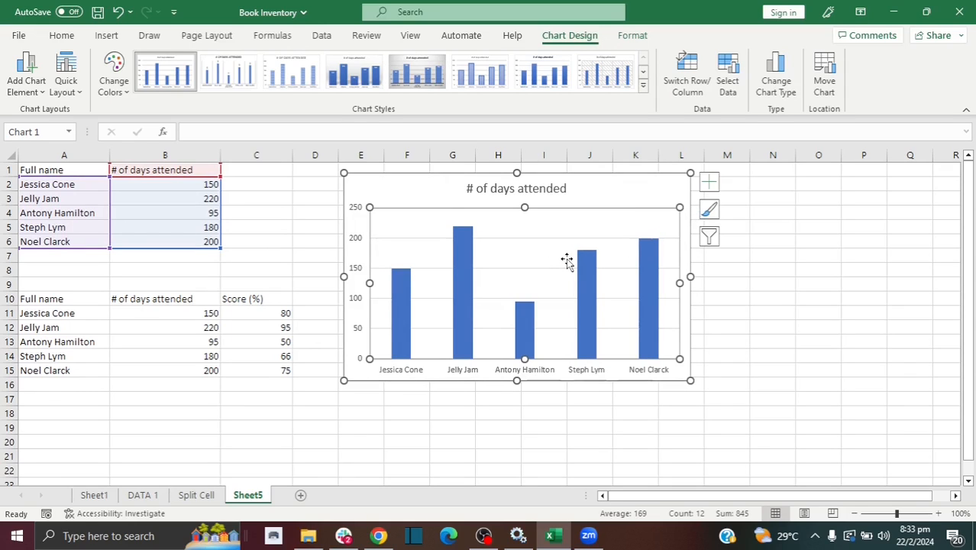
click(777, 357)
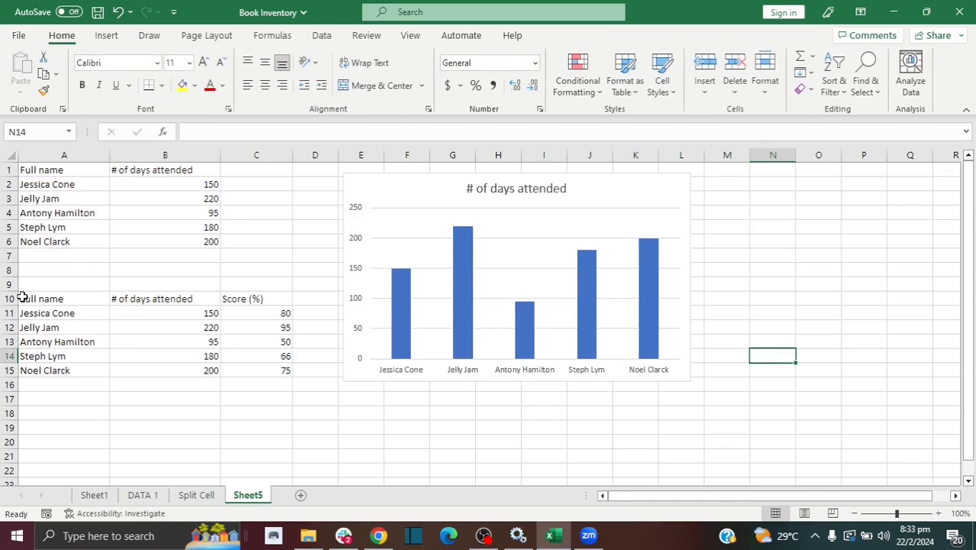
Insert a Line chart of days attended and Score (%) from the second table in A10:C15.
drag(25, 298, 259, 373)
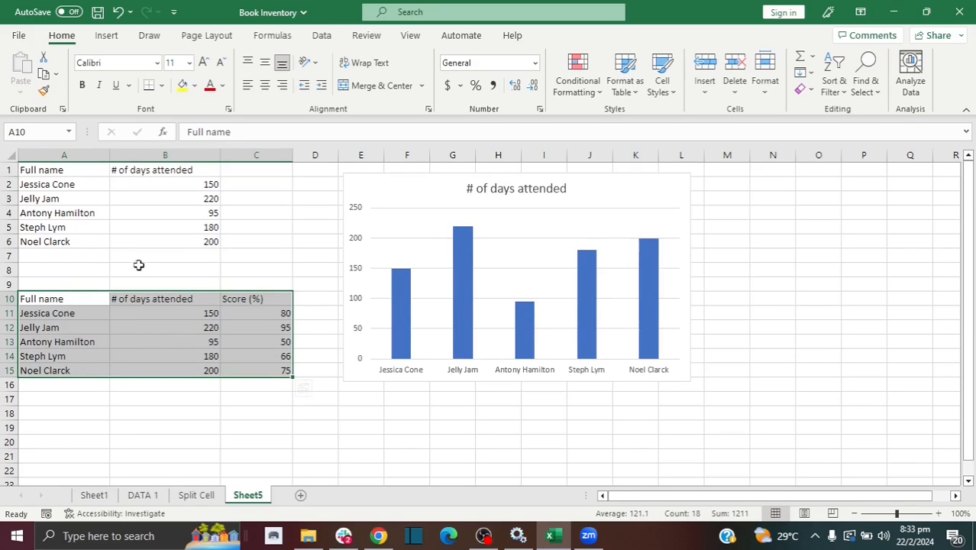
click(107, 35)
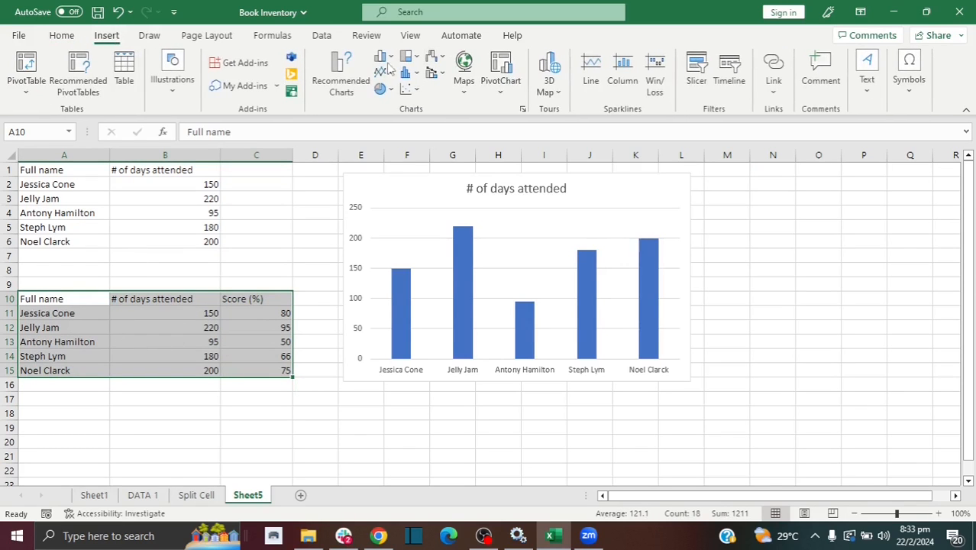
click(353, 67)
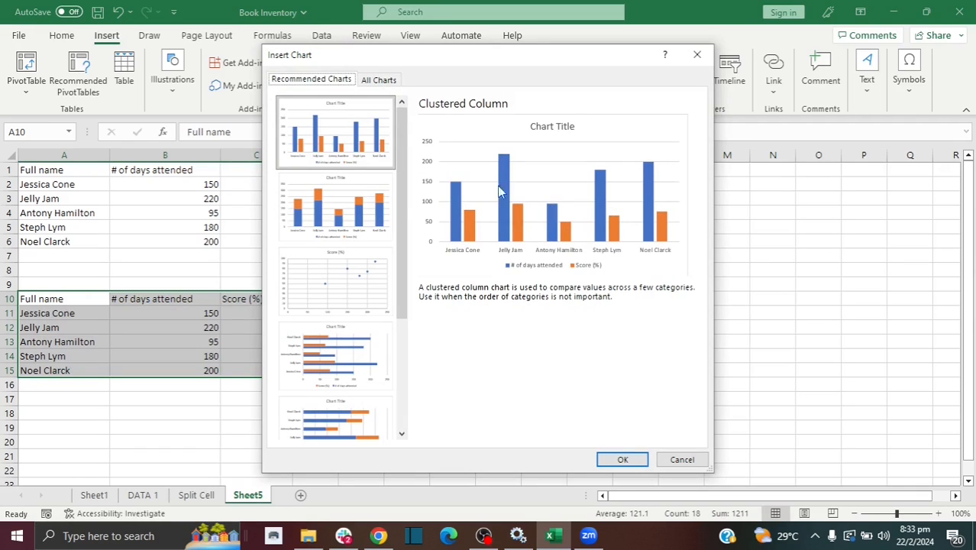
click(379, 80)
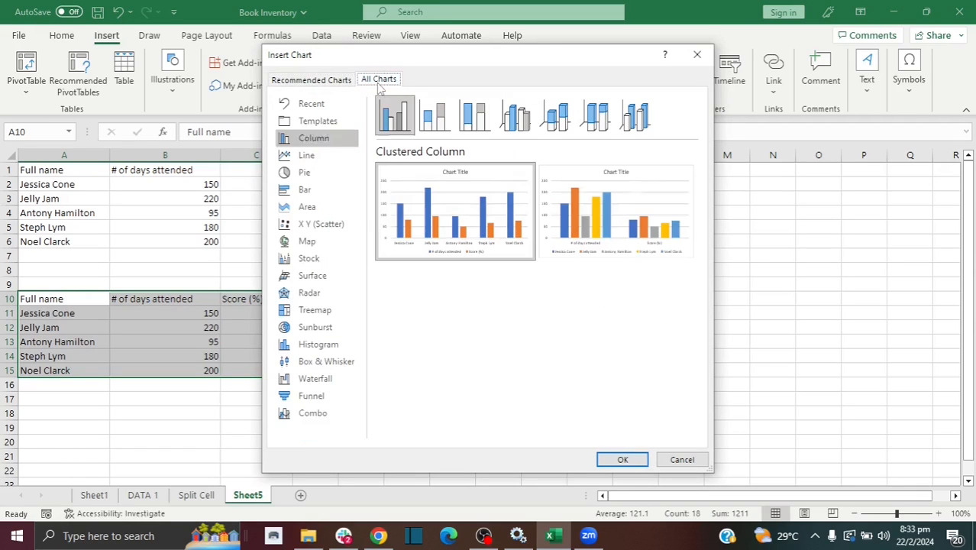
click(316, 154)
mouse_move(458, 229)
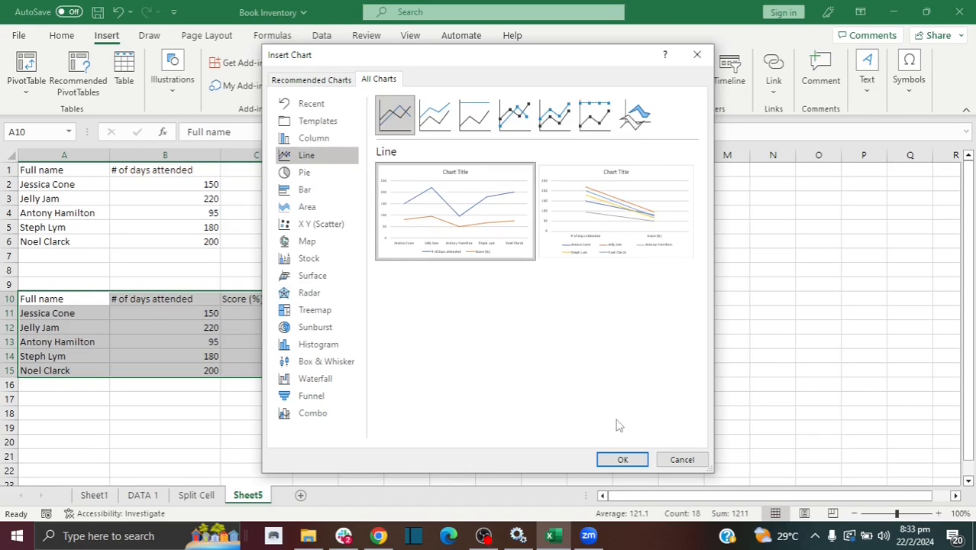
click(623, 459)
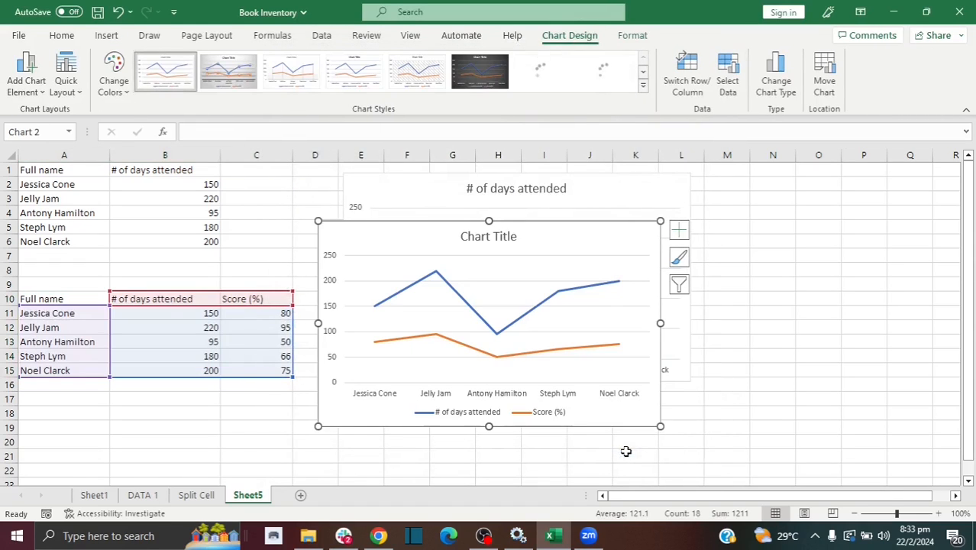
Move the line chart clear of the column chart, placing it to its right starting in column M.
drag(629, 233, 540, 190)
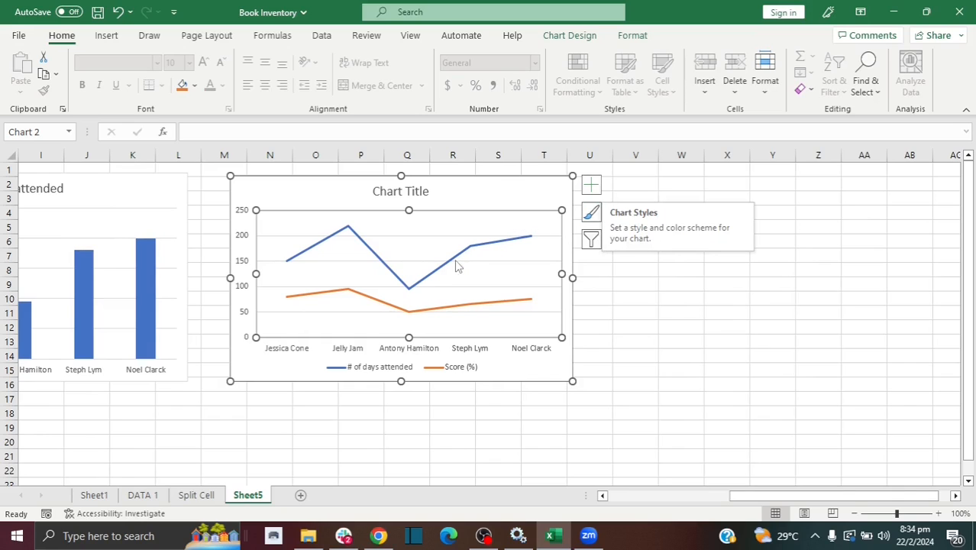
click(370, 344)
drag(741, 495, 620, 495)
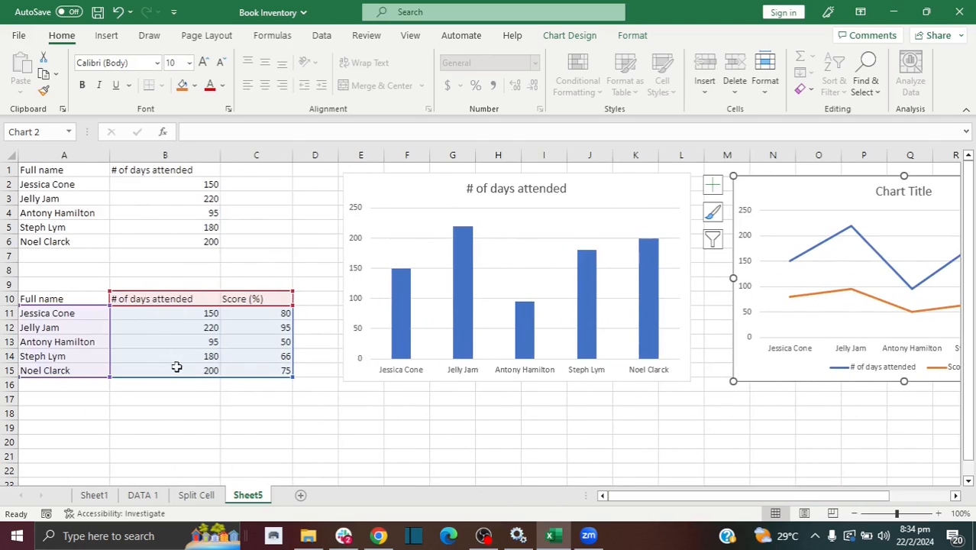